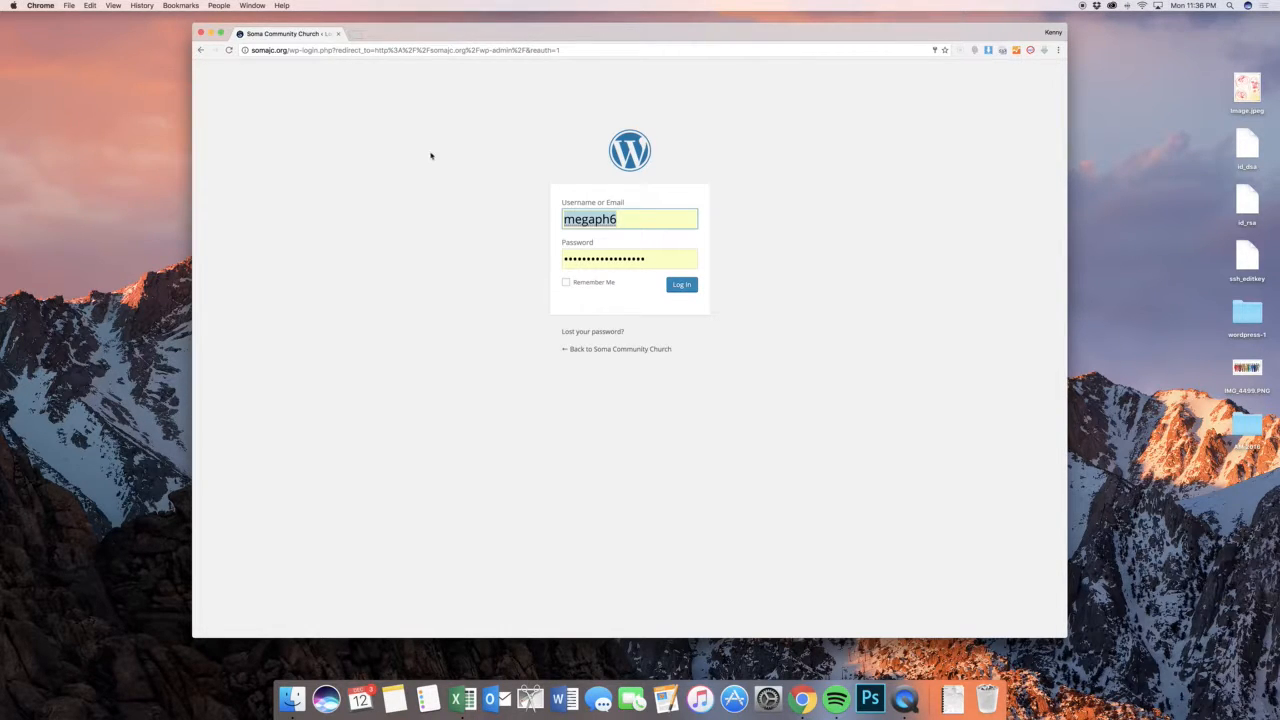
Log in to the site with the prefilled account details and open a new blank post
click(766, 203)
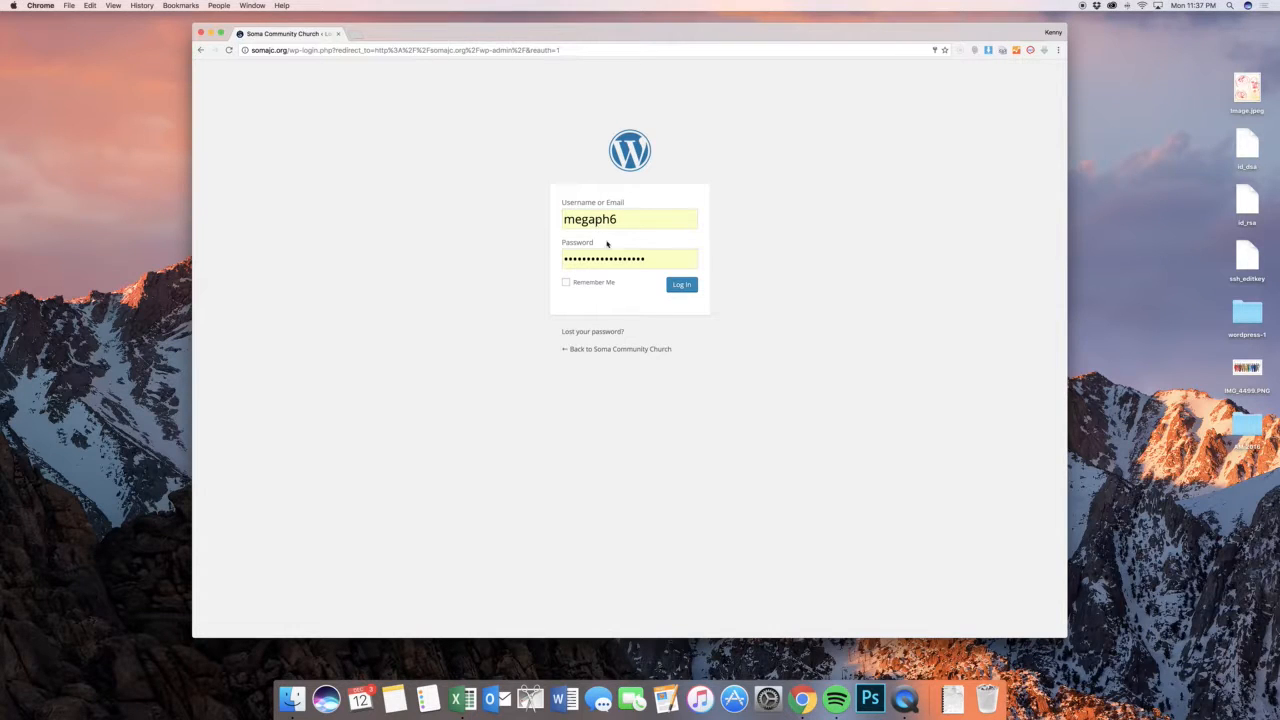
click(688, 284)
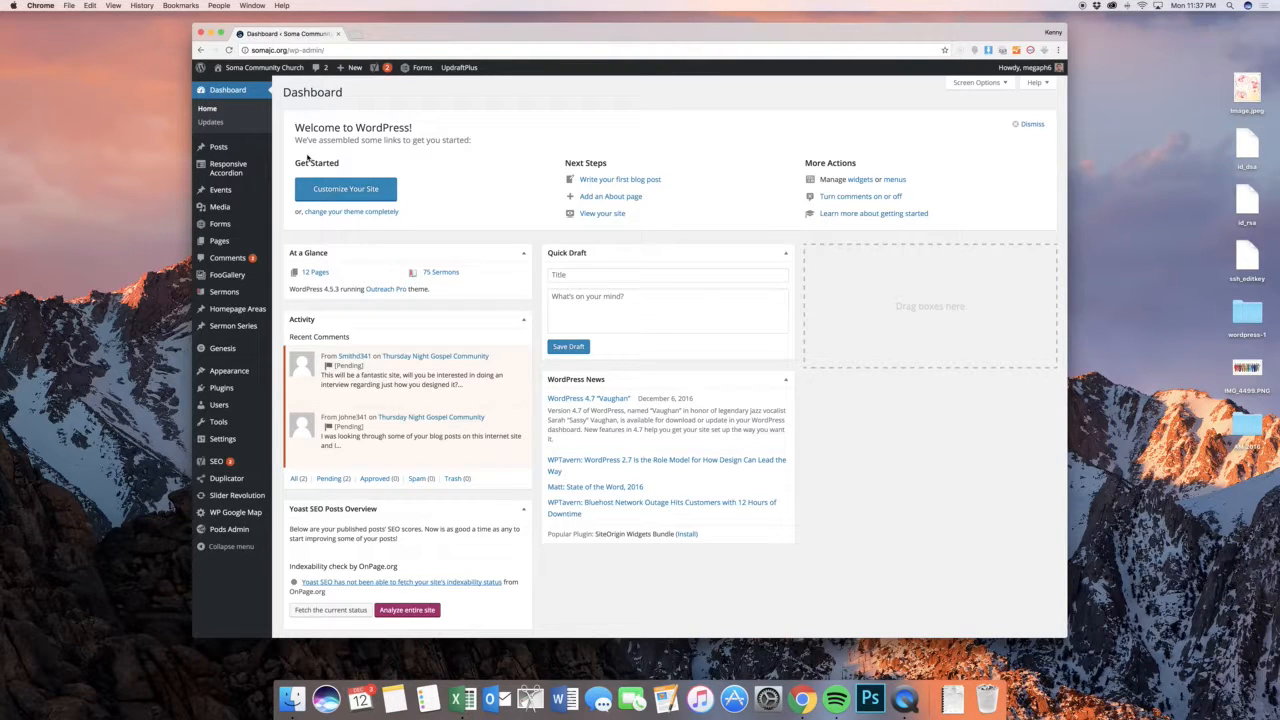
mouse_move(250, 152)
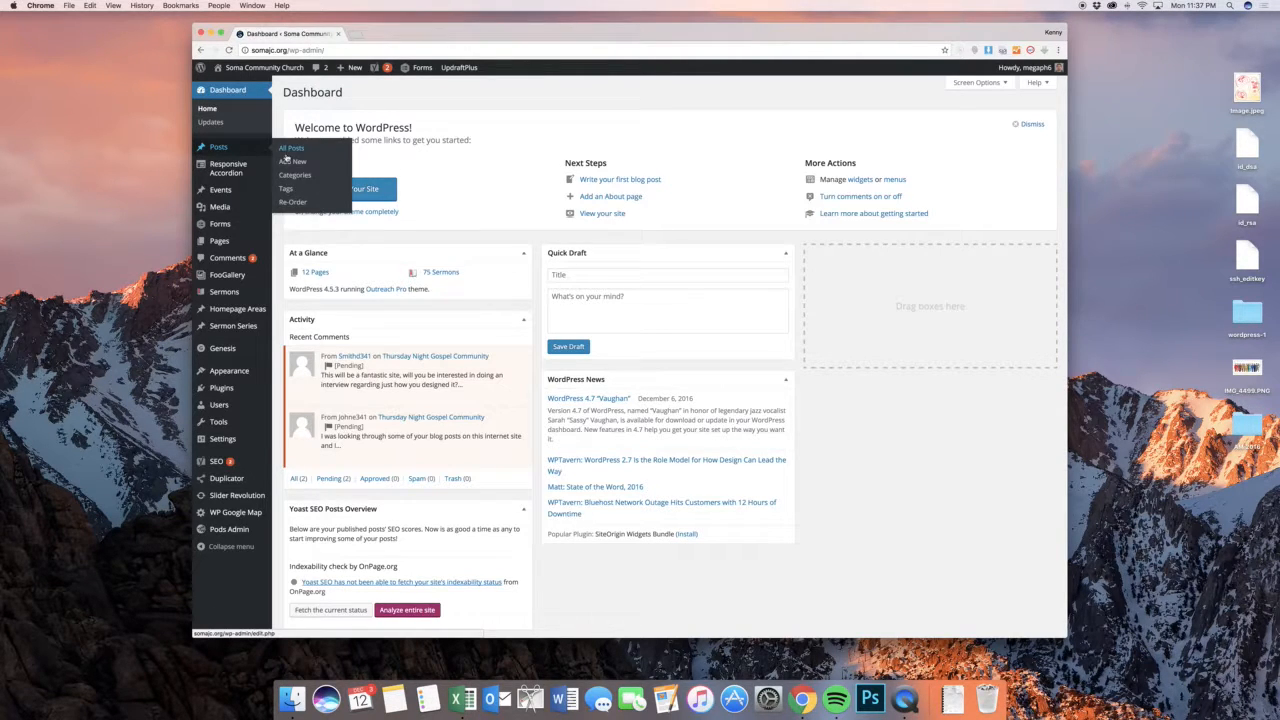
click(291, 162)
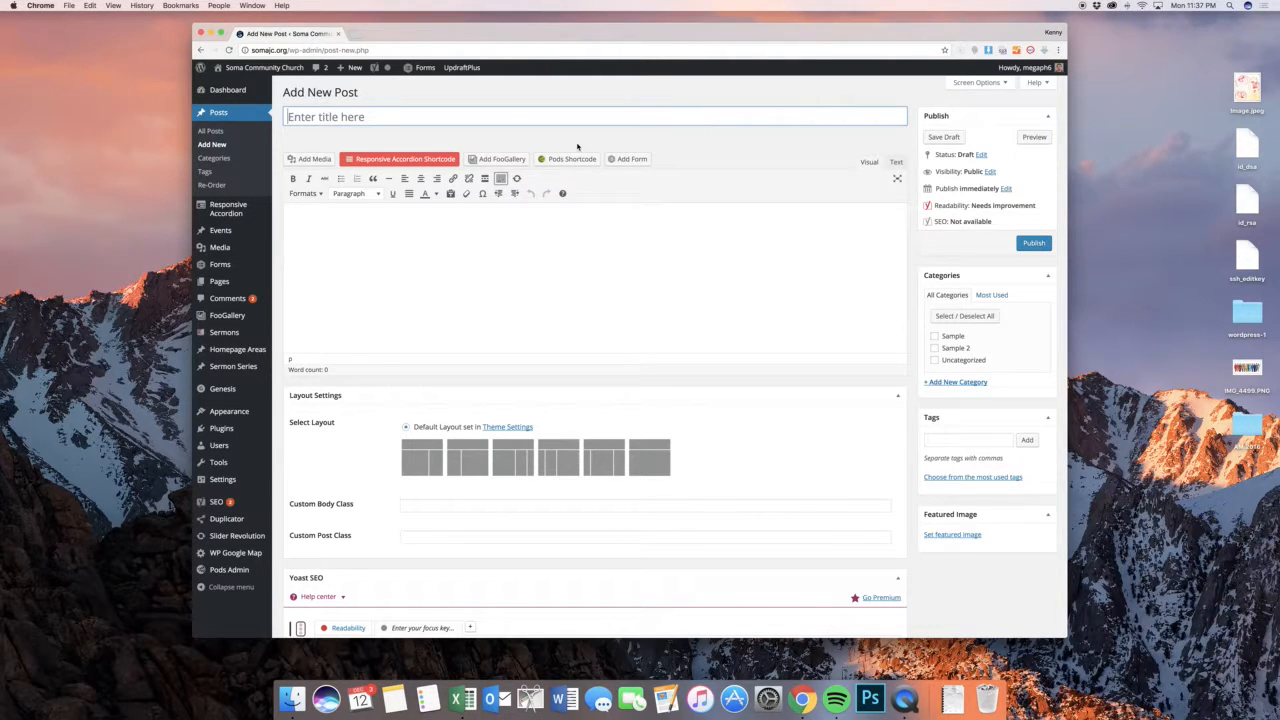
Enter "Title" as the post's title
key(shift)
text(Title)
key(Tab)
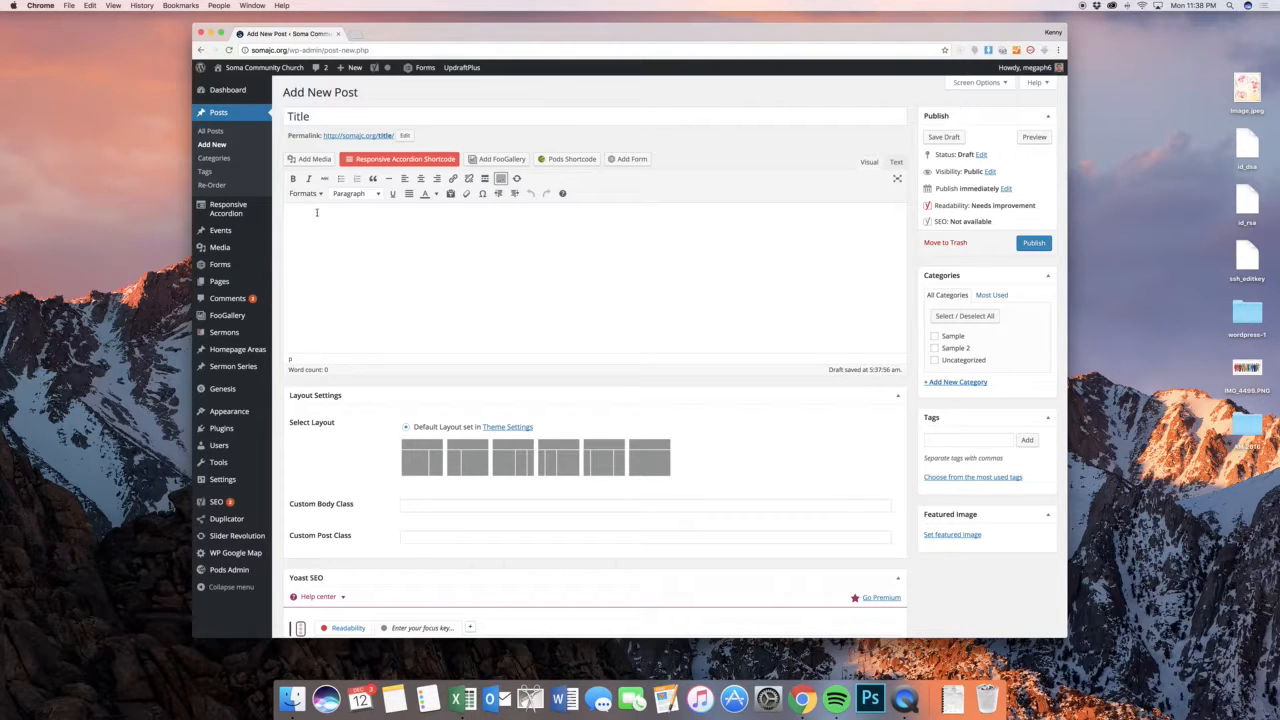
Write "Text bold." in the post body and format it as bold and italic
text(Text bold.)
drag(356, 227, 268, 216)
click(293, 179)
click(308, 179)
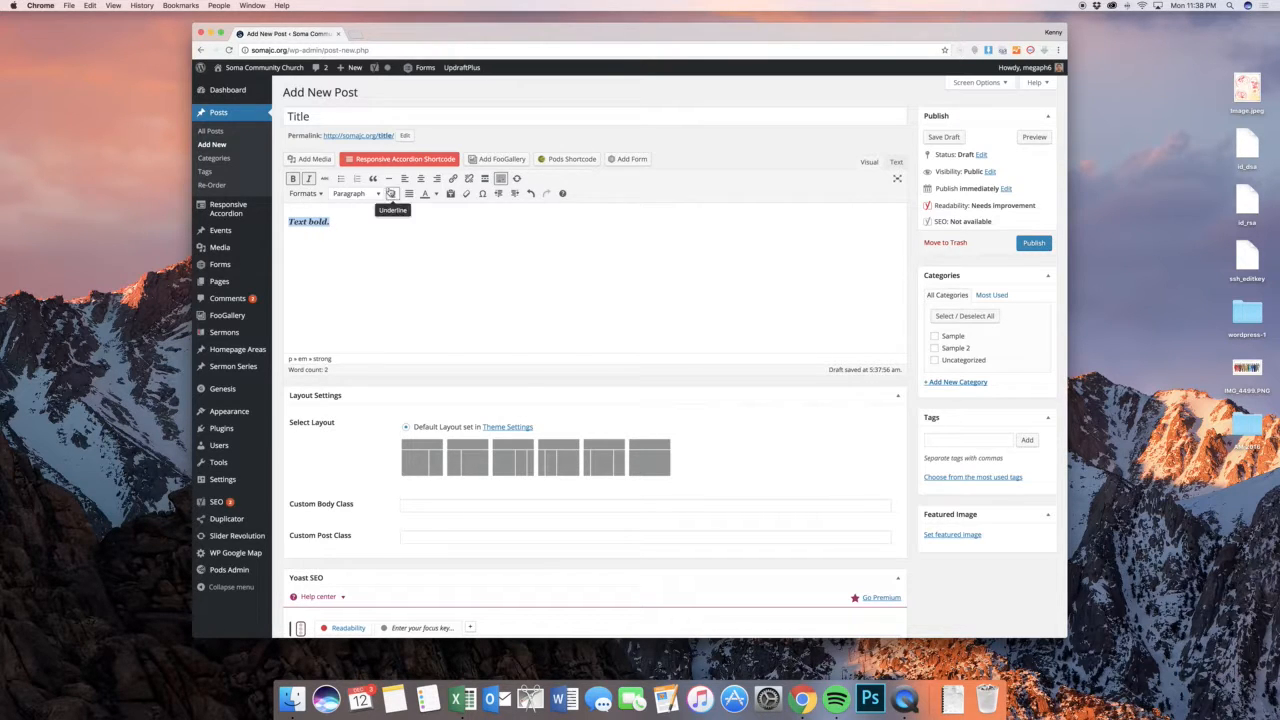
Try a bulleted list and a numbered list on the body text, removing each again
click(342, 179)
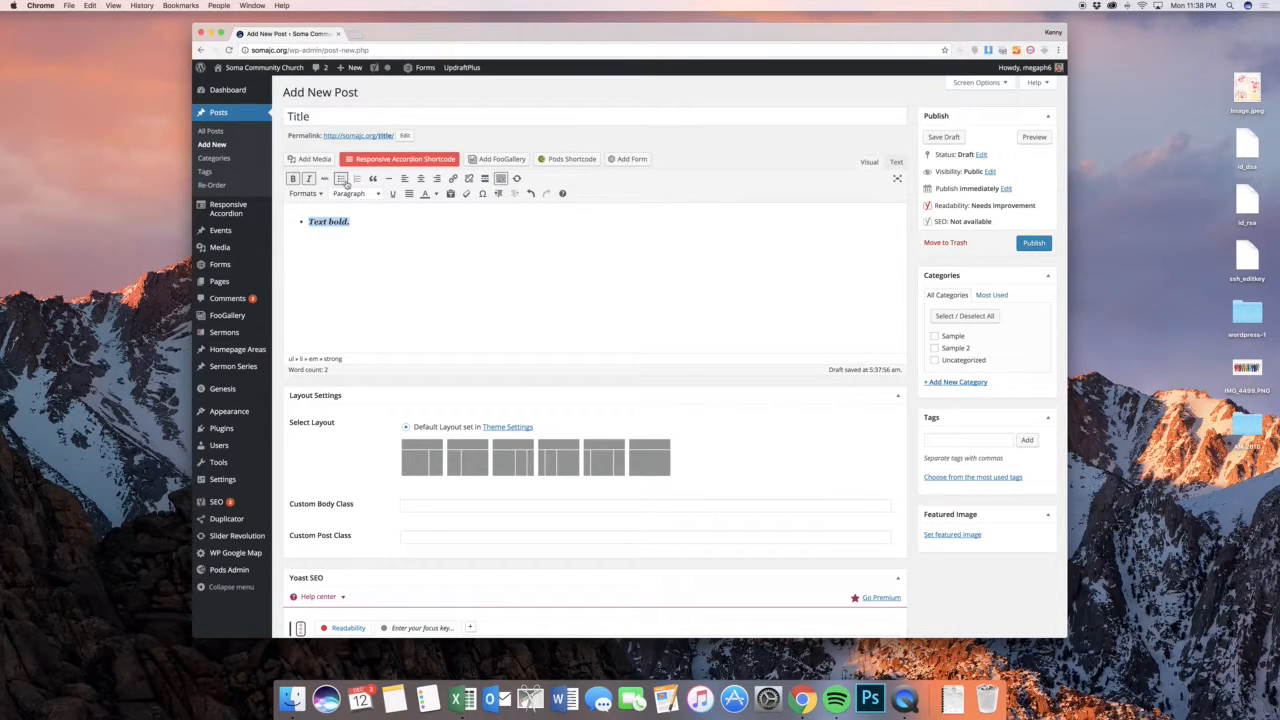
click(343, 180)
click(357, 179)
click(357, 179)
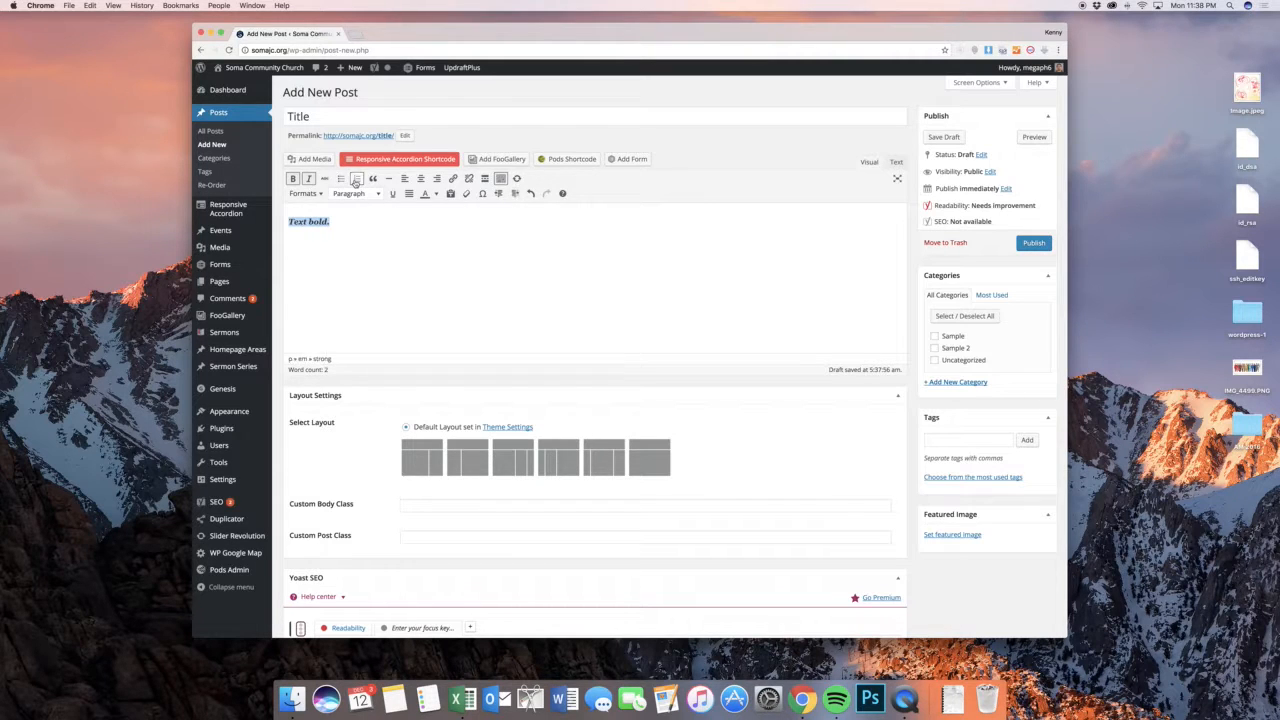
Start a link on the body text, abandon it without a URL and delete all the body text
click(453, 178)
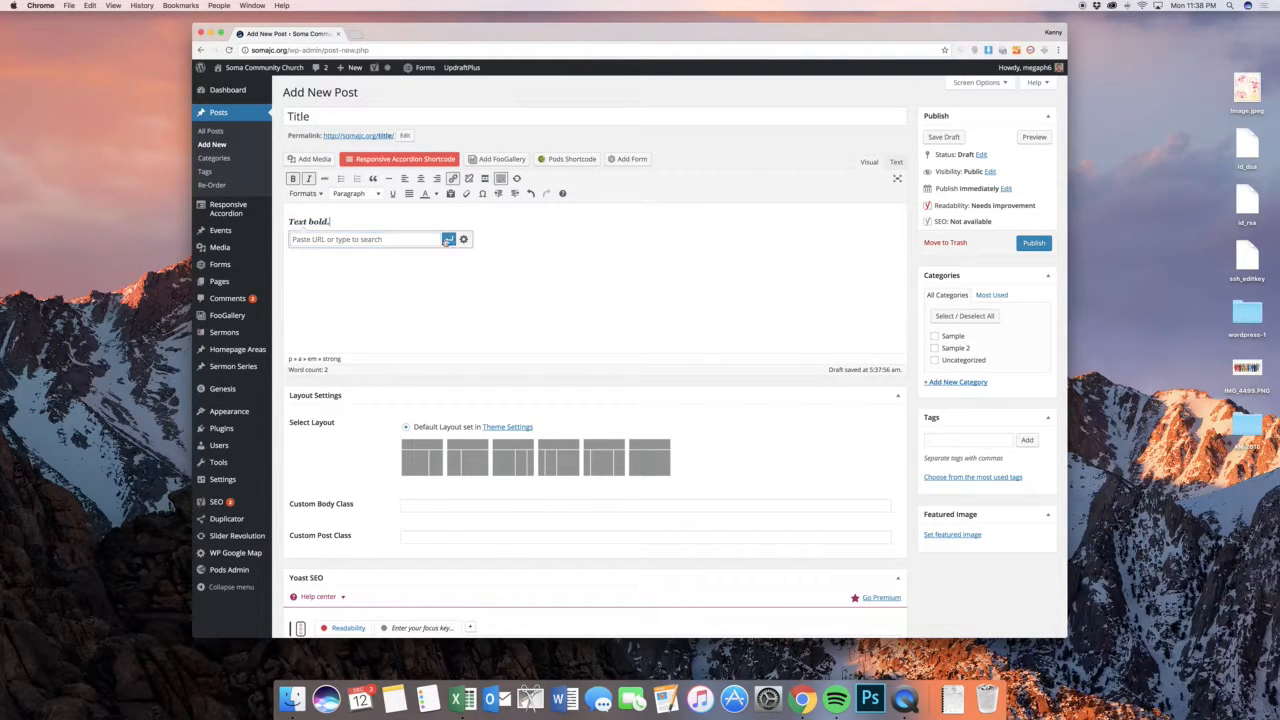
click(358, 221)
key(super+a)
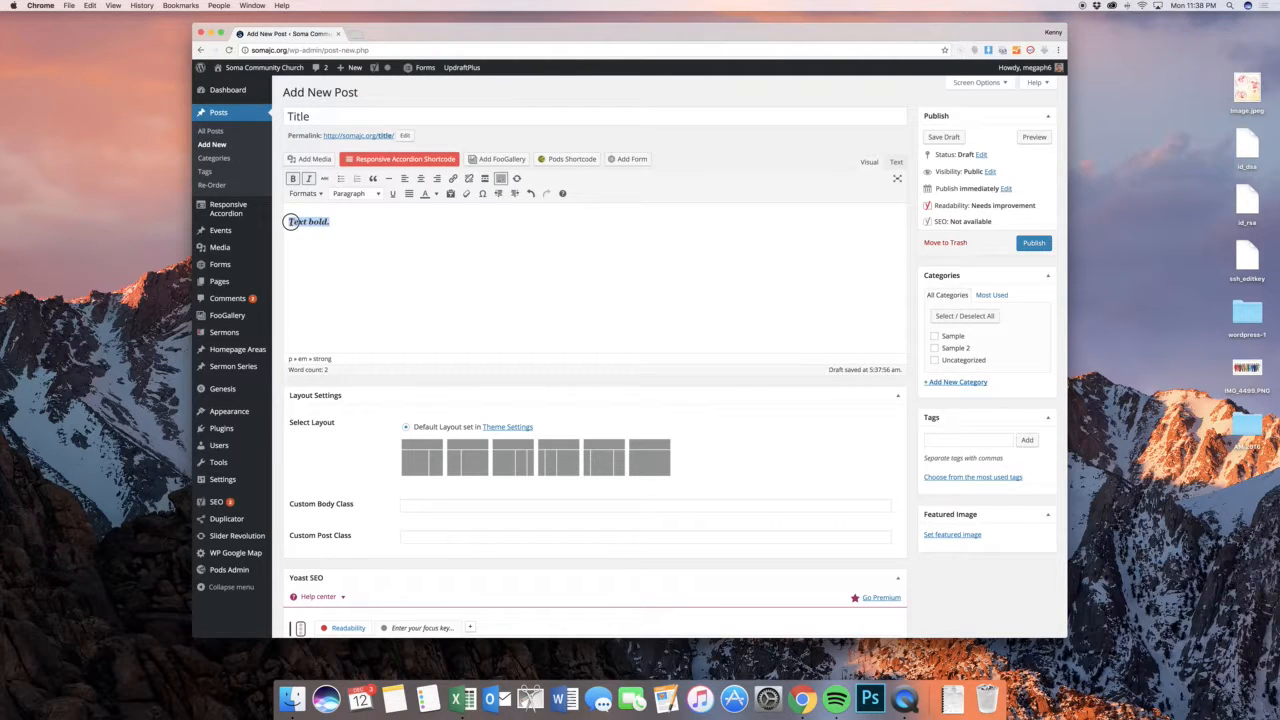
key(BackSpace)
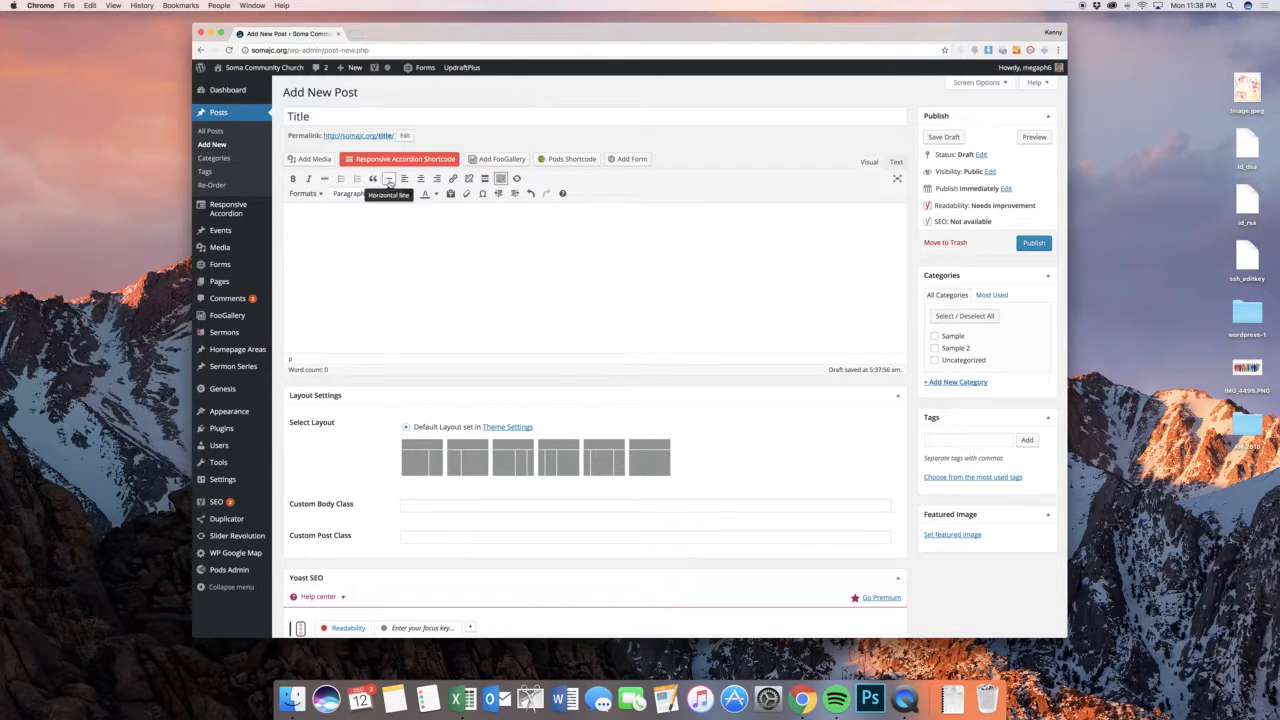
Examine the custom text formats offered for the post body without applying one
click(313, 194)
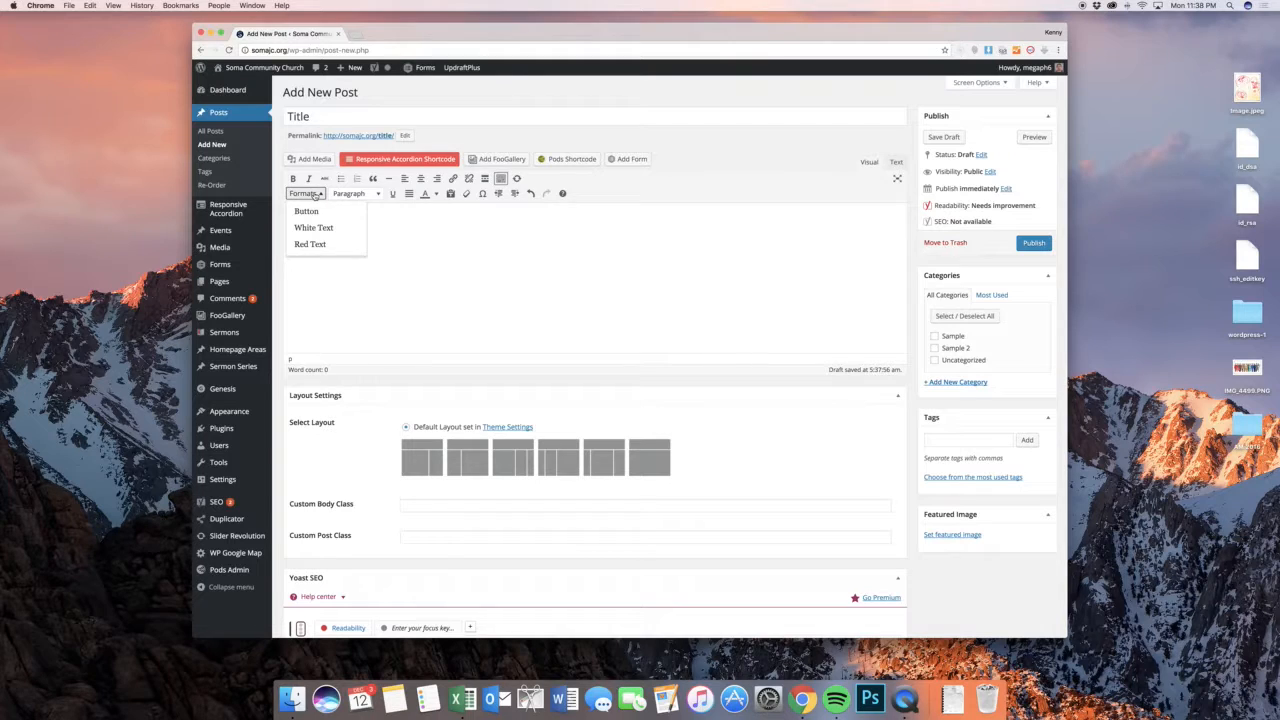
click(314, 195)
click(314, 195)
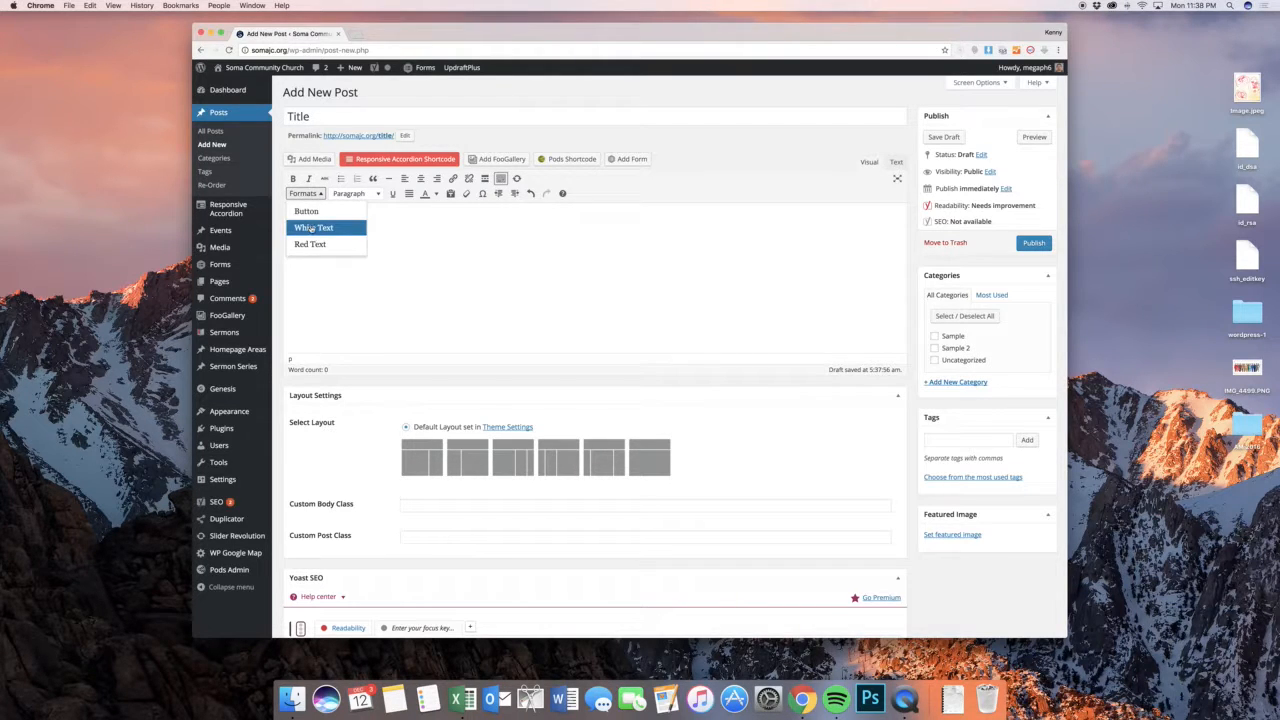
click(410, 216)
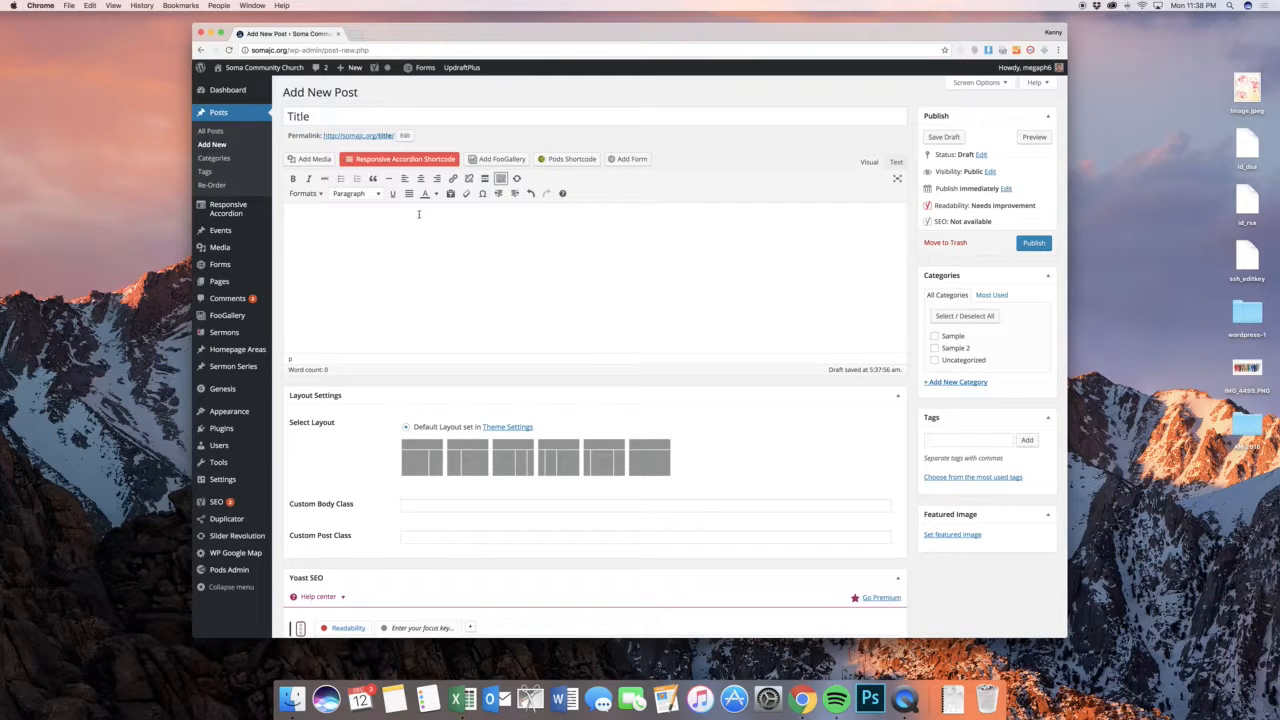
Browse the media library's files for the post and close it without inserting anything
click(316, 160)
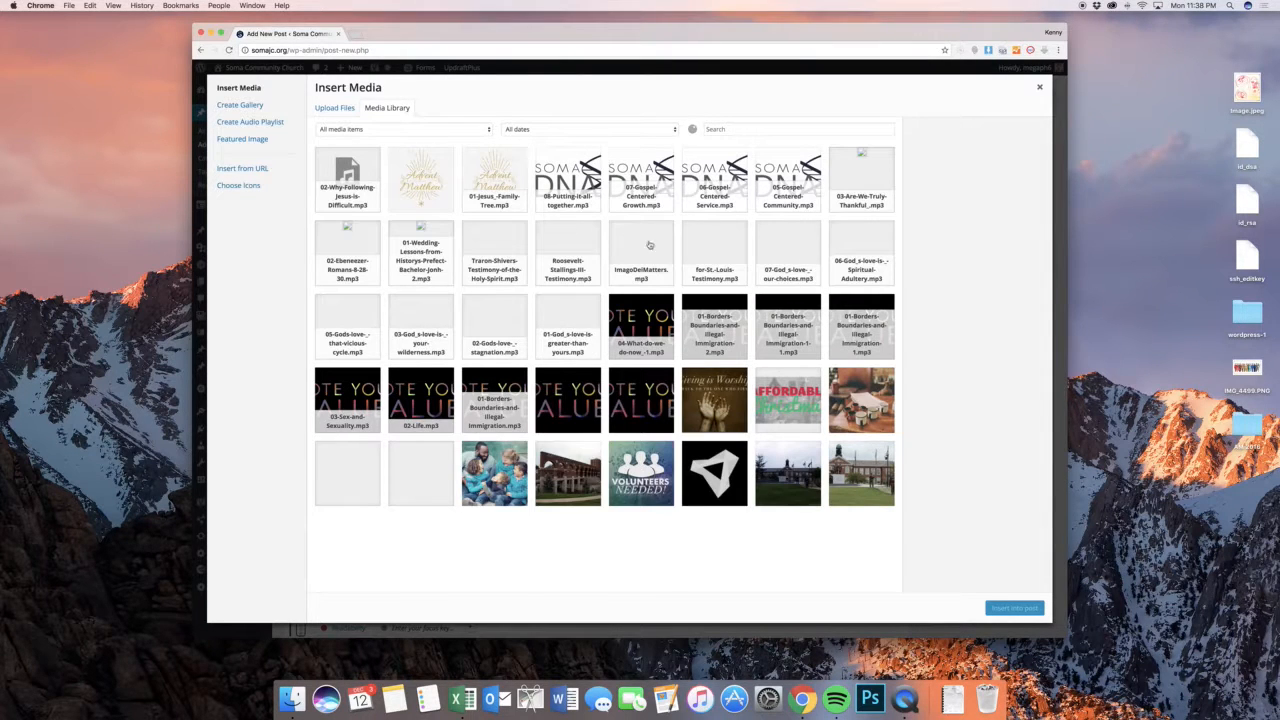
scroll(656, 245, down, 6)
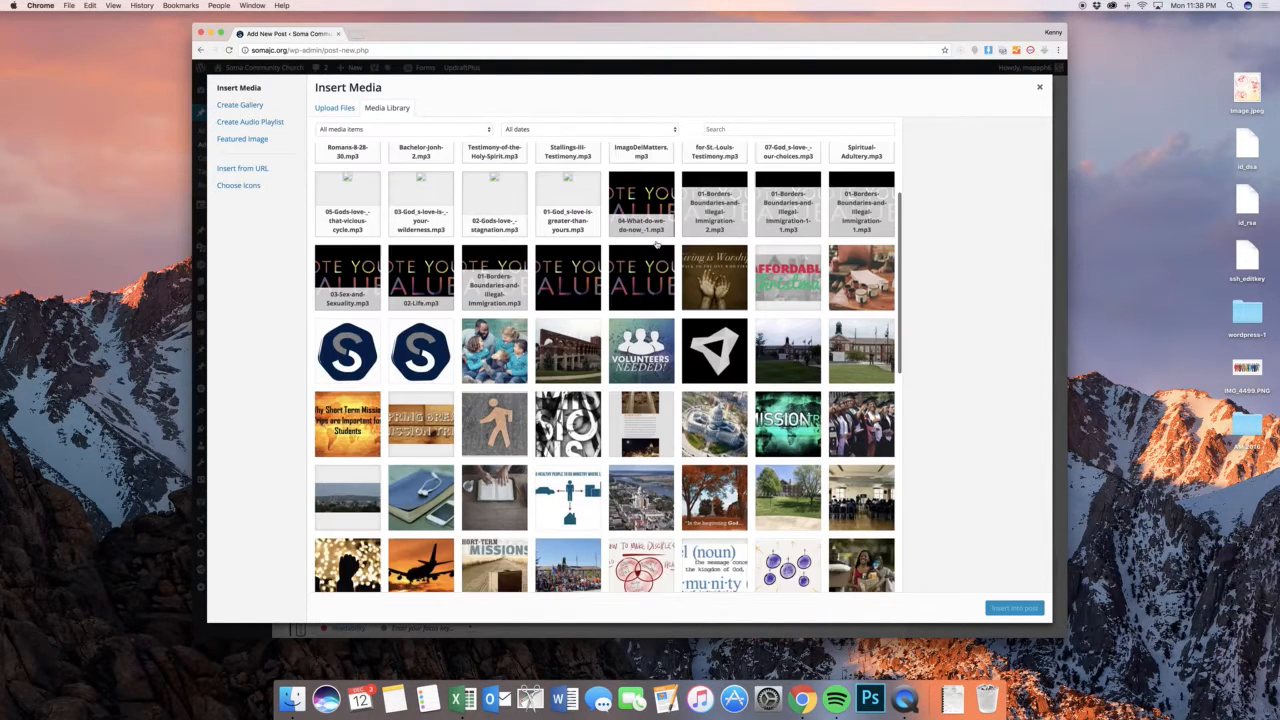
scroll(657, 245, down, 3)
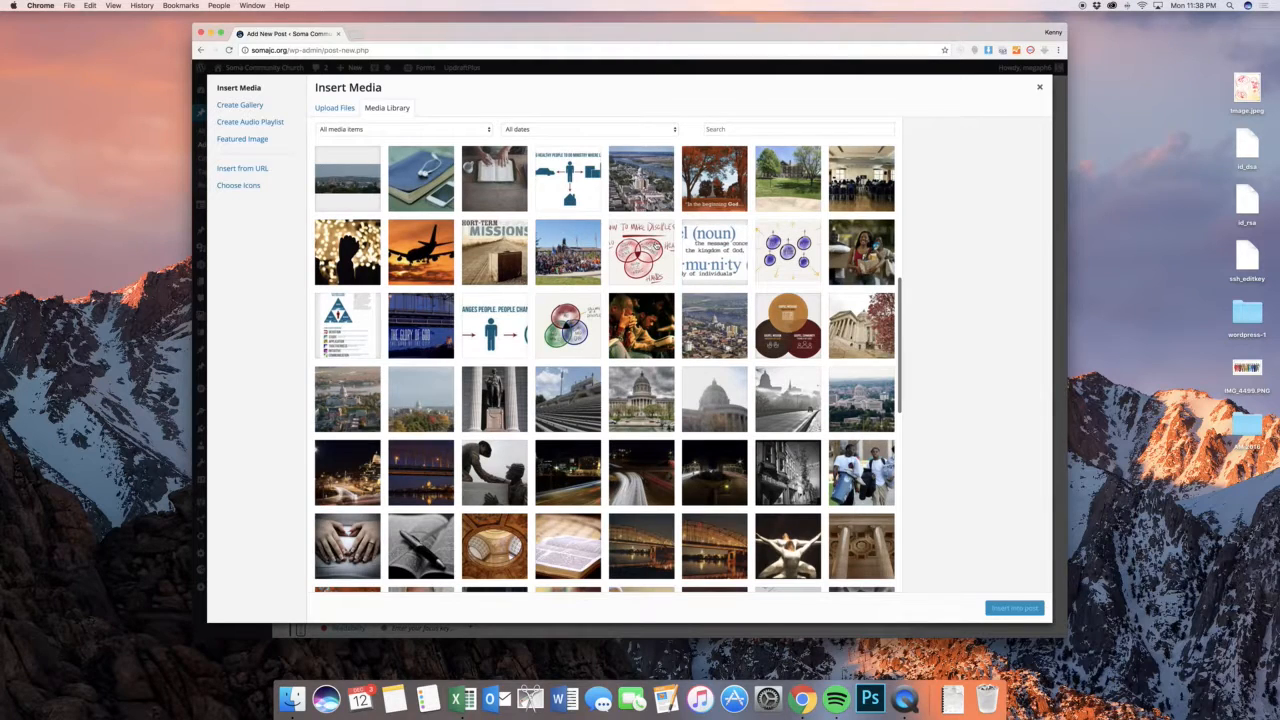
scroll(650, 243, down, 1)
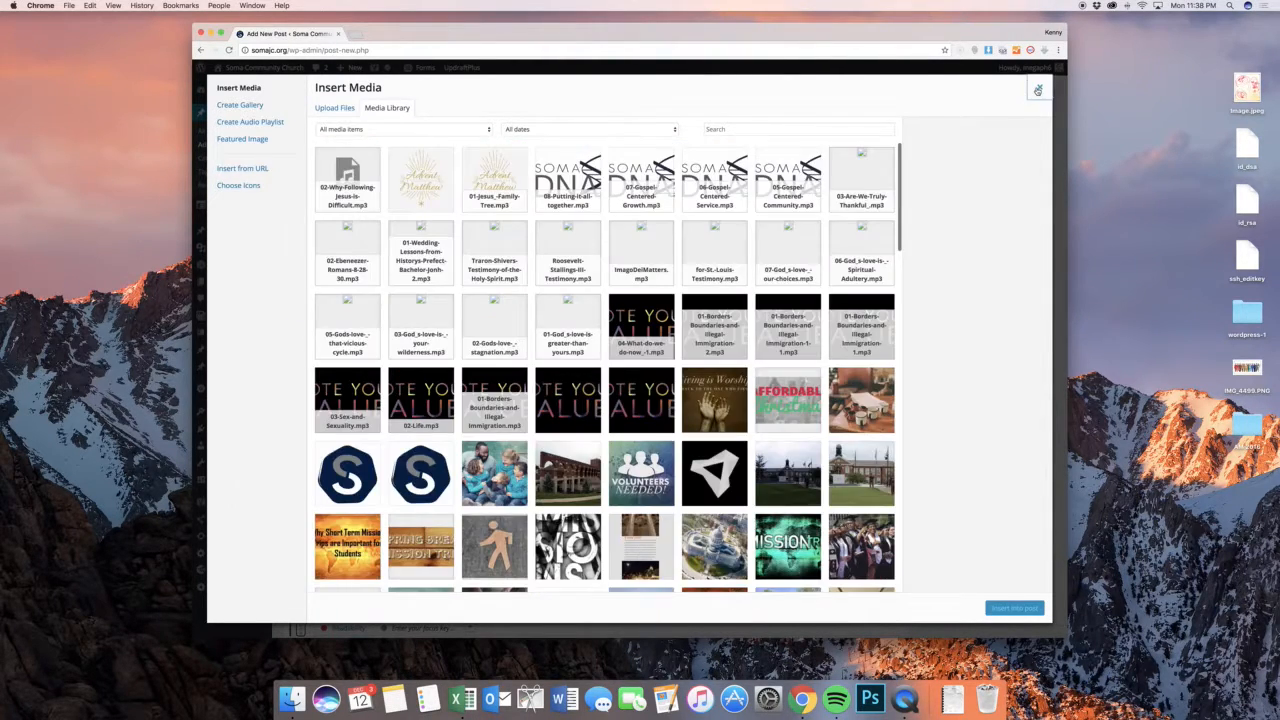
click(1039, 87)
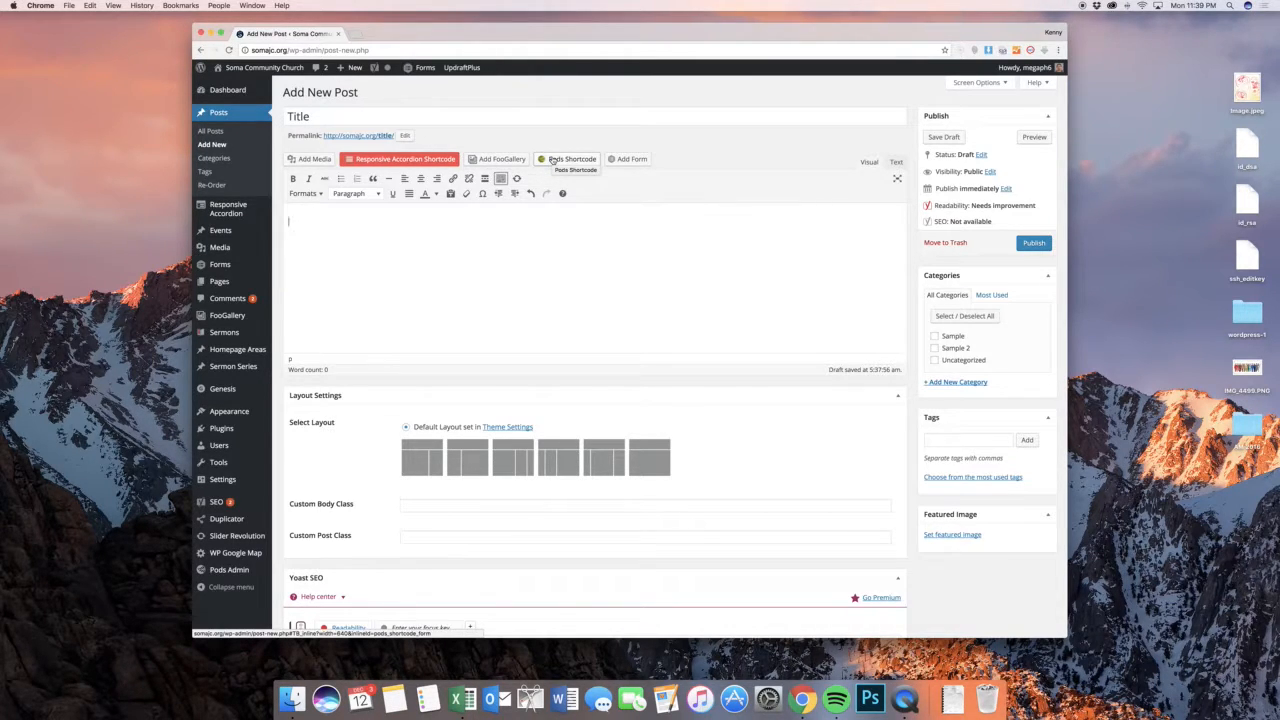
Examine the options for inserting a Gravity Form and close the dialog without inserting a form
click(631, 160)
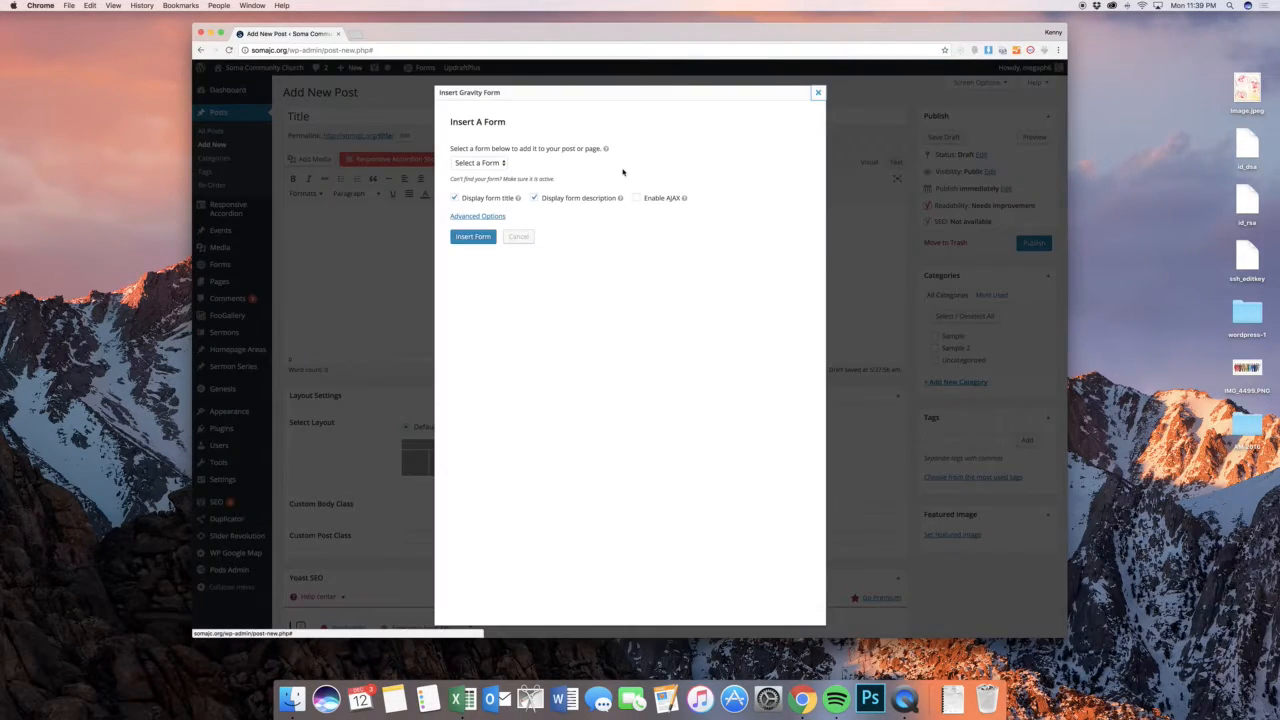
click(479, 163)
click(671, 169)
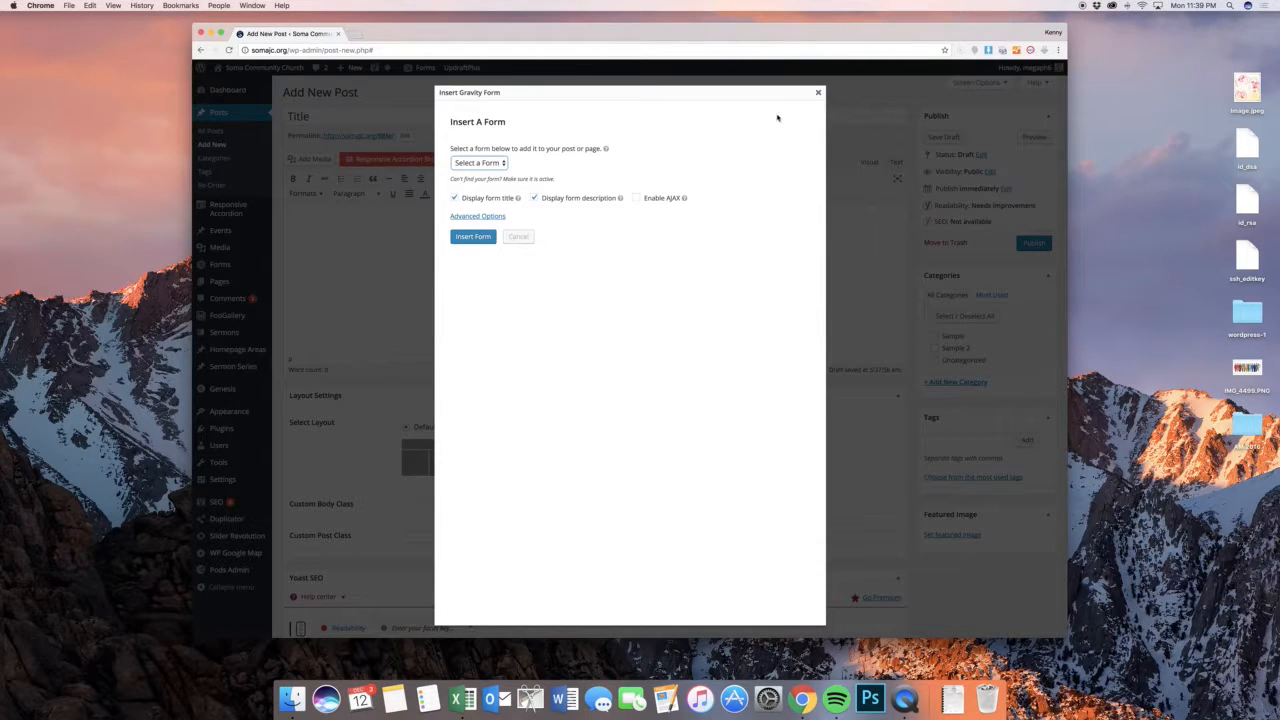
click(818, 93)
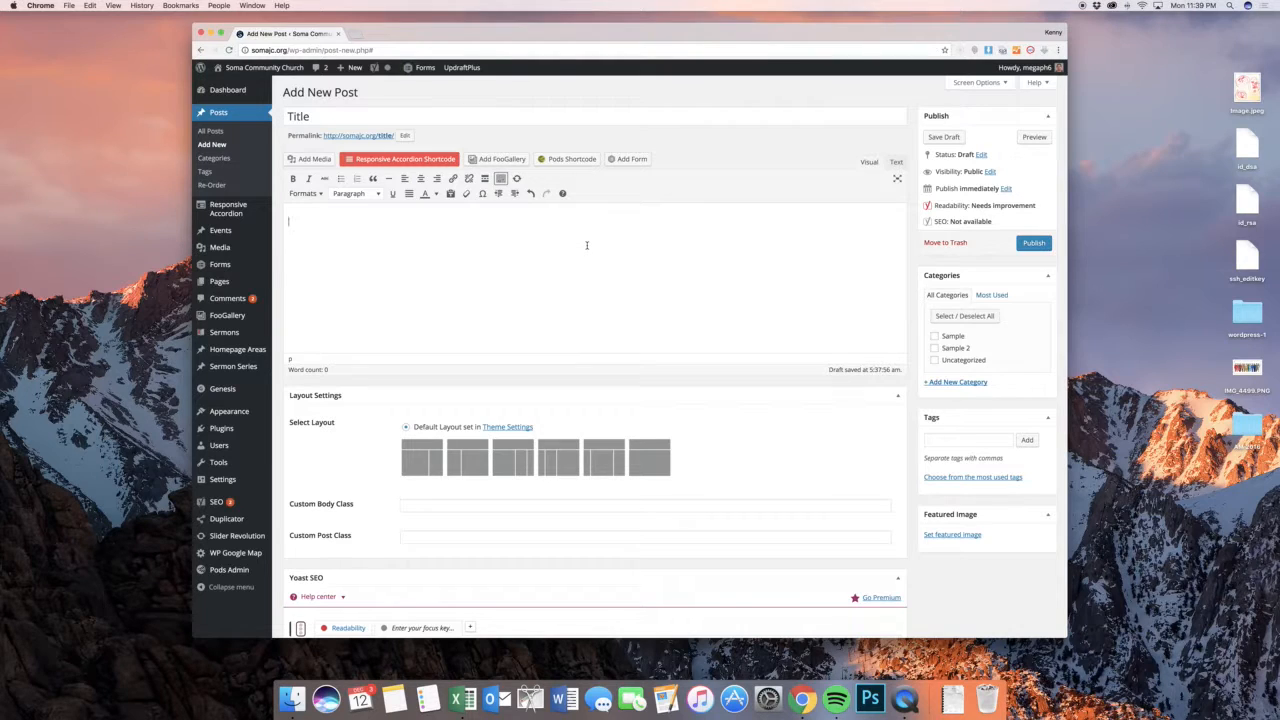
Write "Create some text." in the post body and start a new line below it
scroll(588, 245, down, 1)
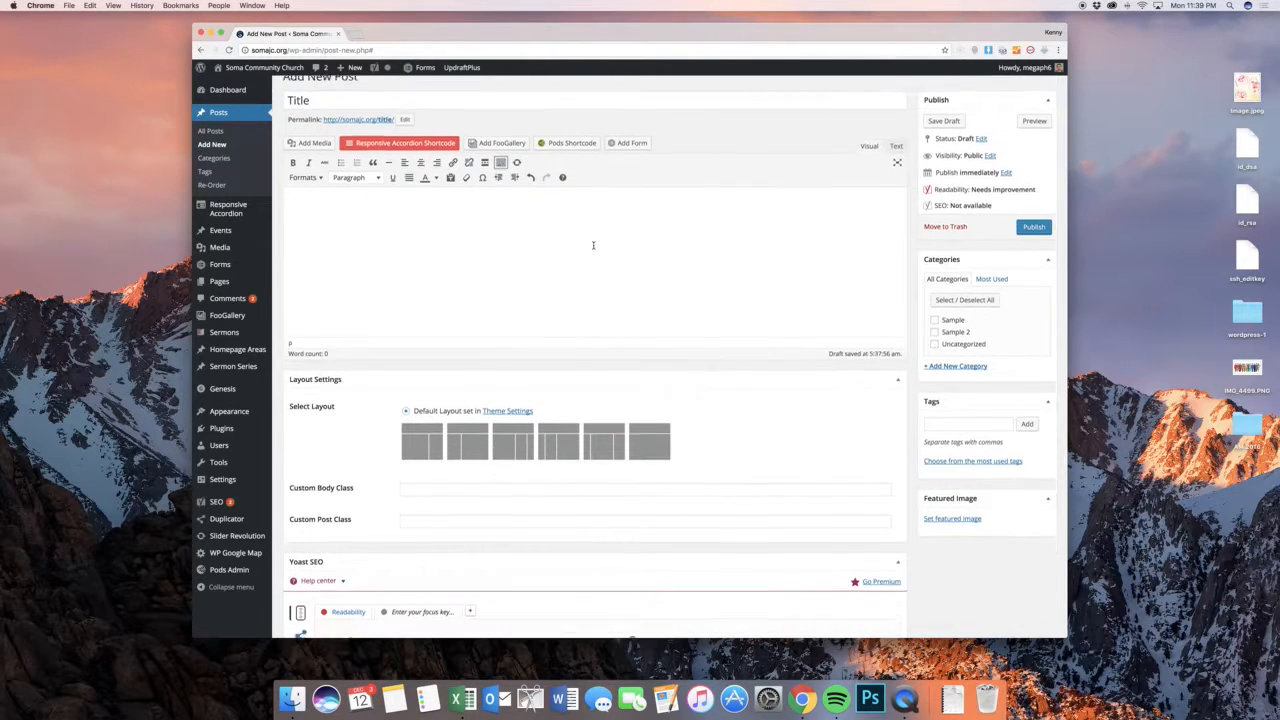
scroll(588, 245, up, 1)
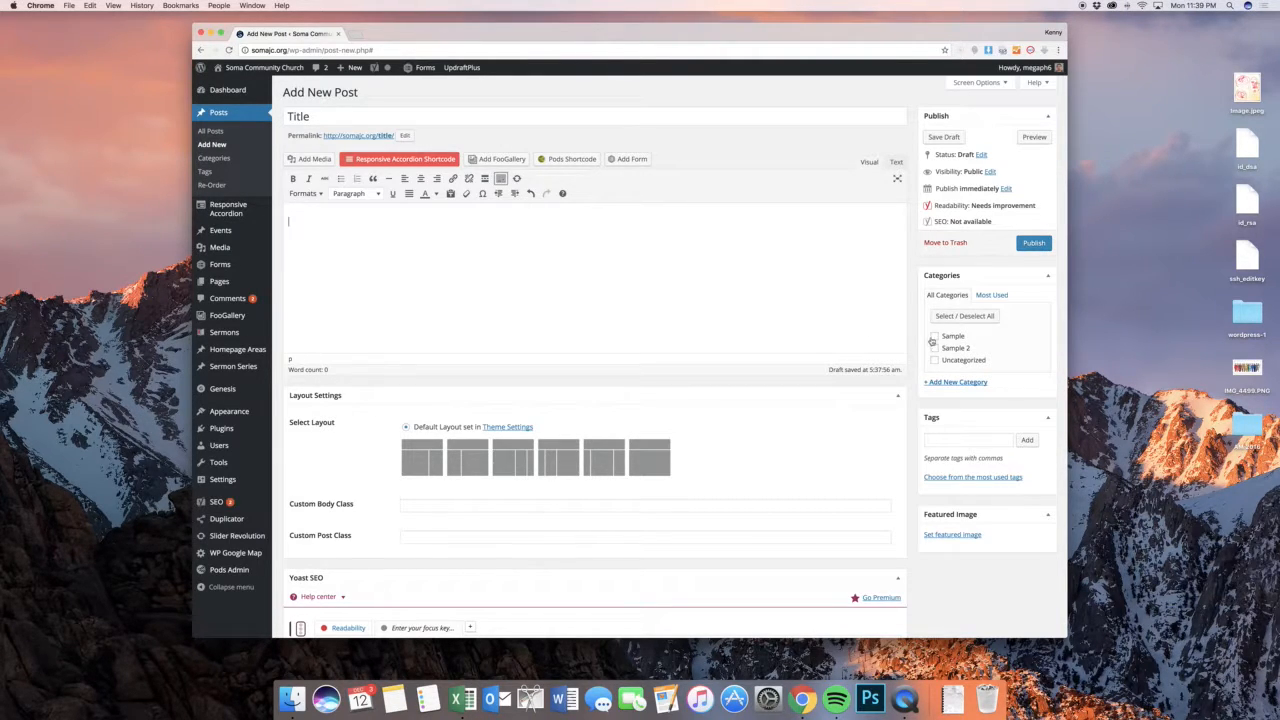
click(860, 338)
text(Create some text.)
key(Return)
Insert the image of a white triangular logo on black from the media library into the post
click(309, 159)
scroll(697, 320, down, 3)
click(697, 322)
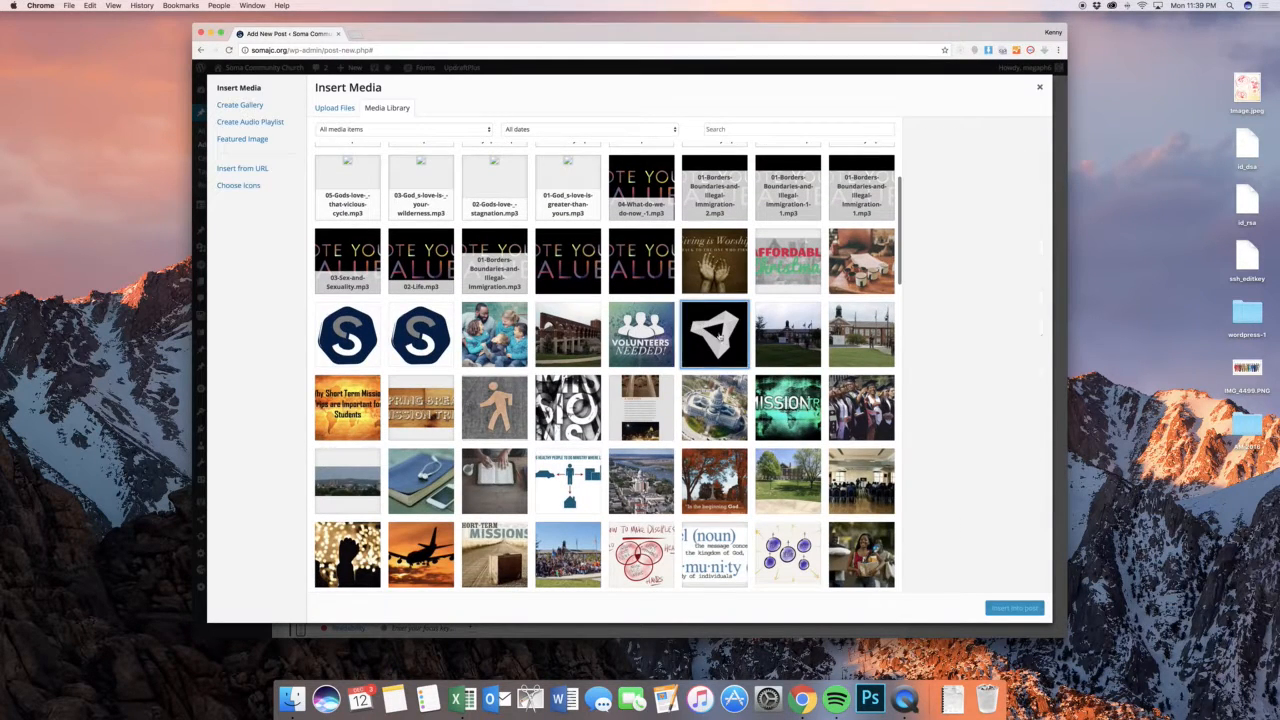
click(1014, 608)
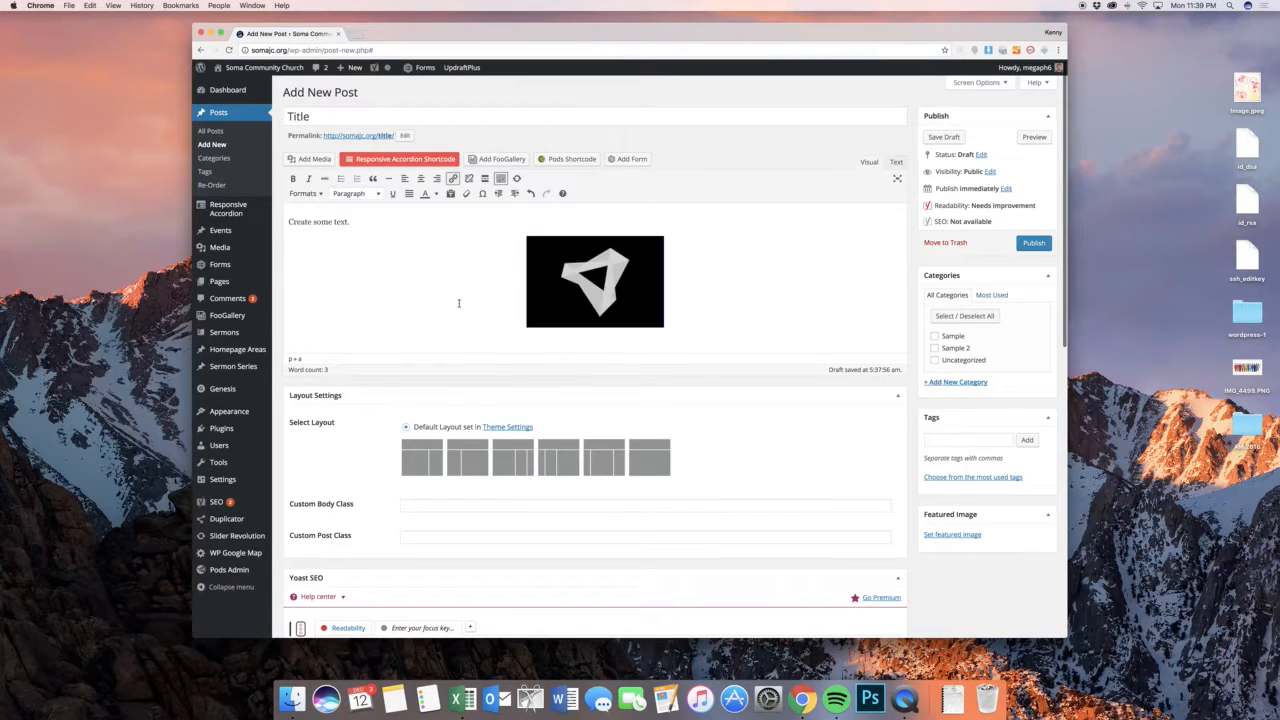
Try left and right alignment on the inserted image and return it to center alignment
click(589, 284)
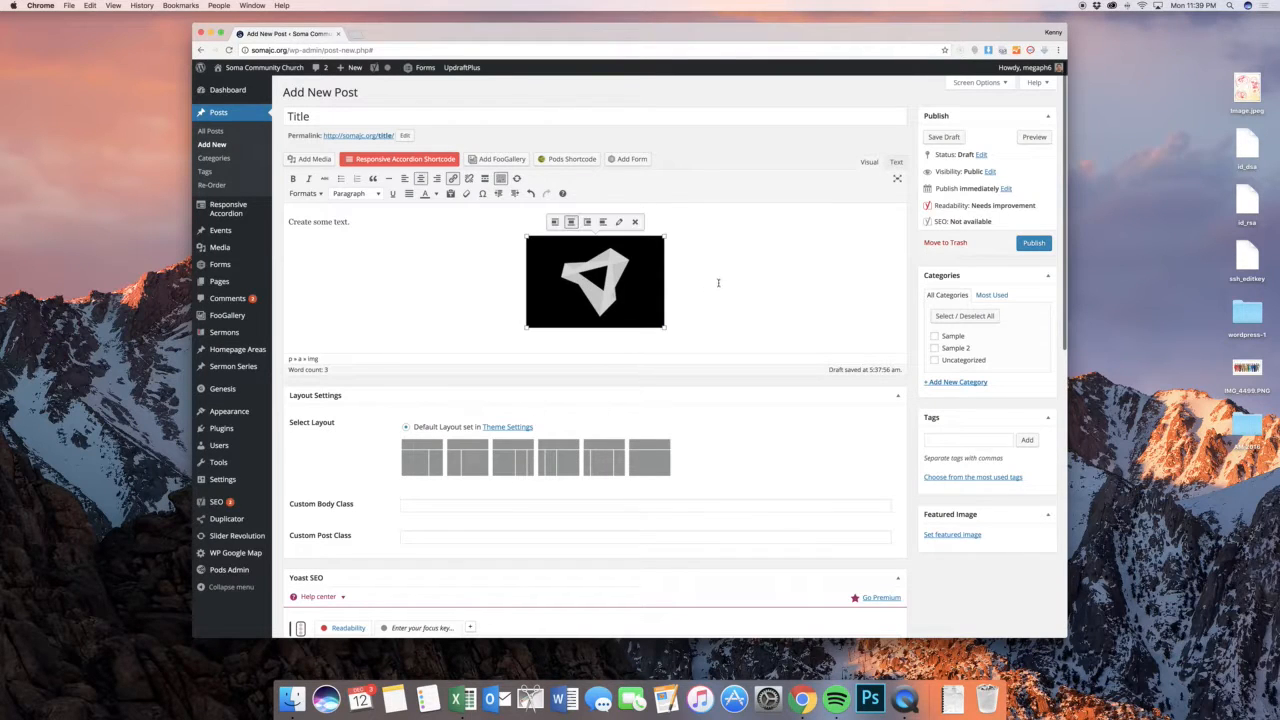
click(555, 222)
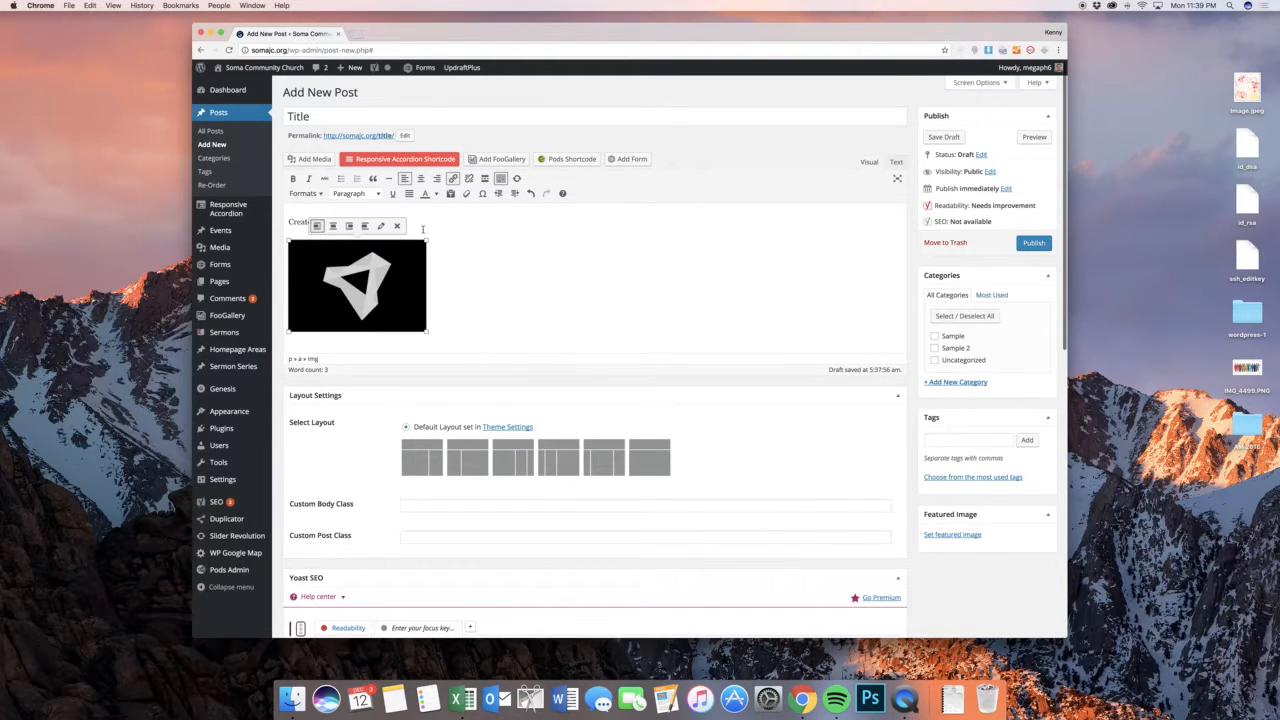
click(349, 226)
click(808, 225)
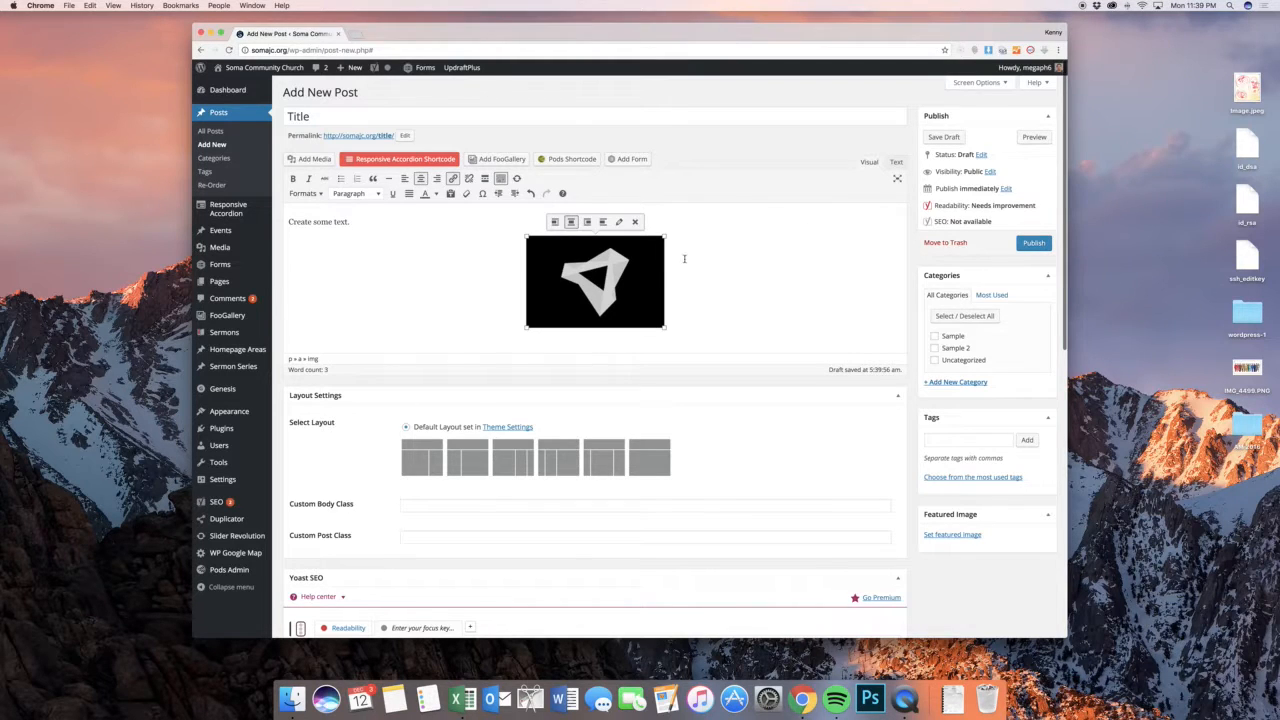
Resize the logo image to a custom size with a width of 200 px and deselect it
click(619, 222)
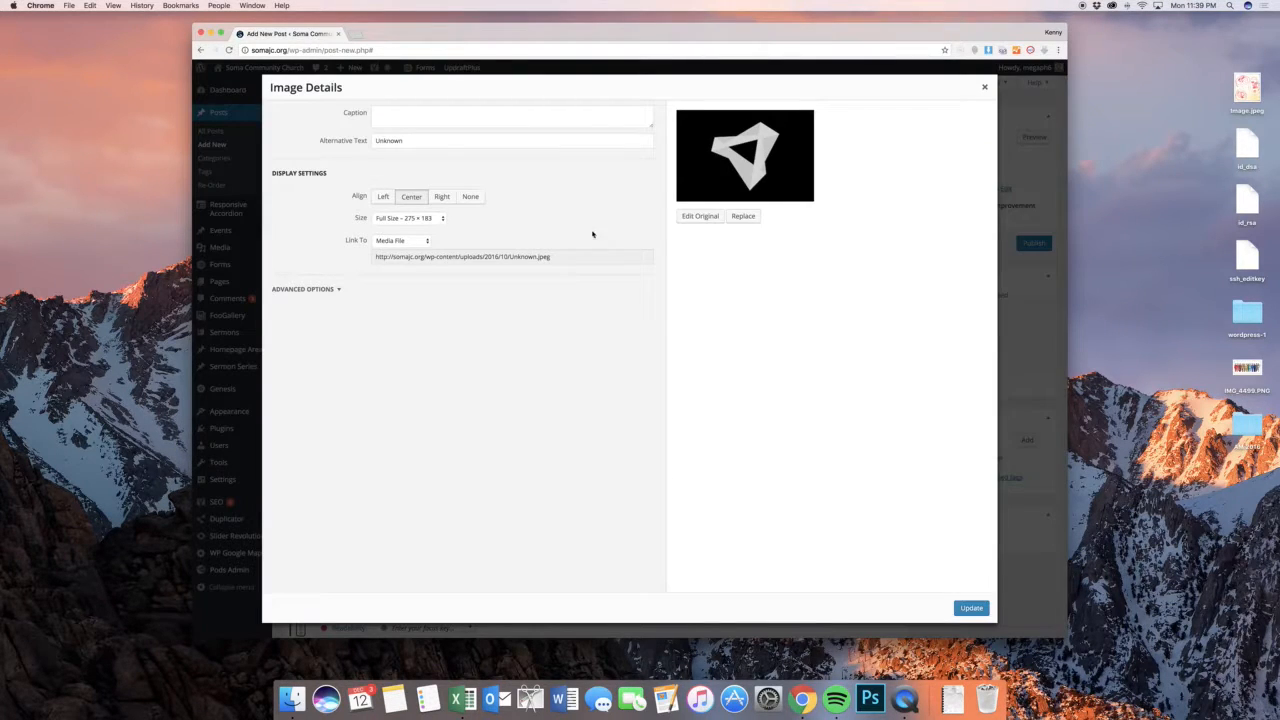
click(439, 222)
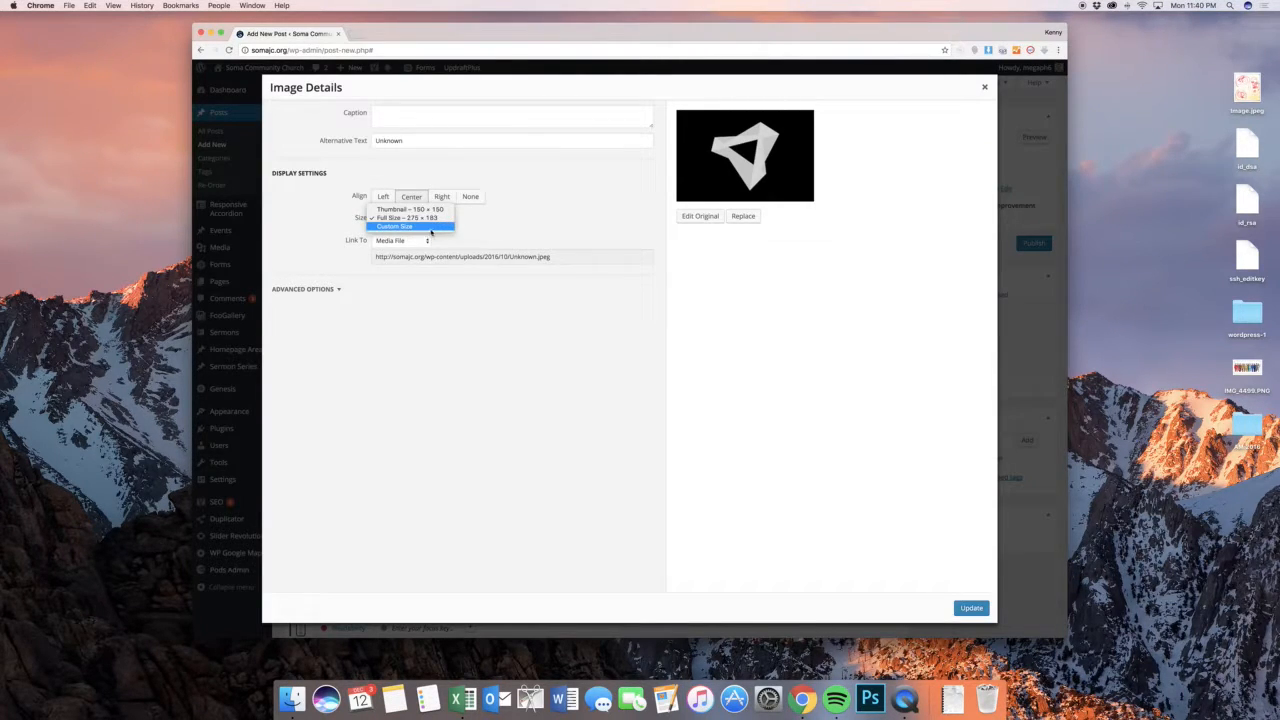
click(415, 227)
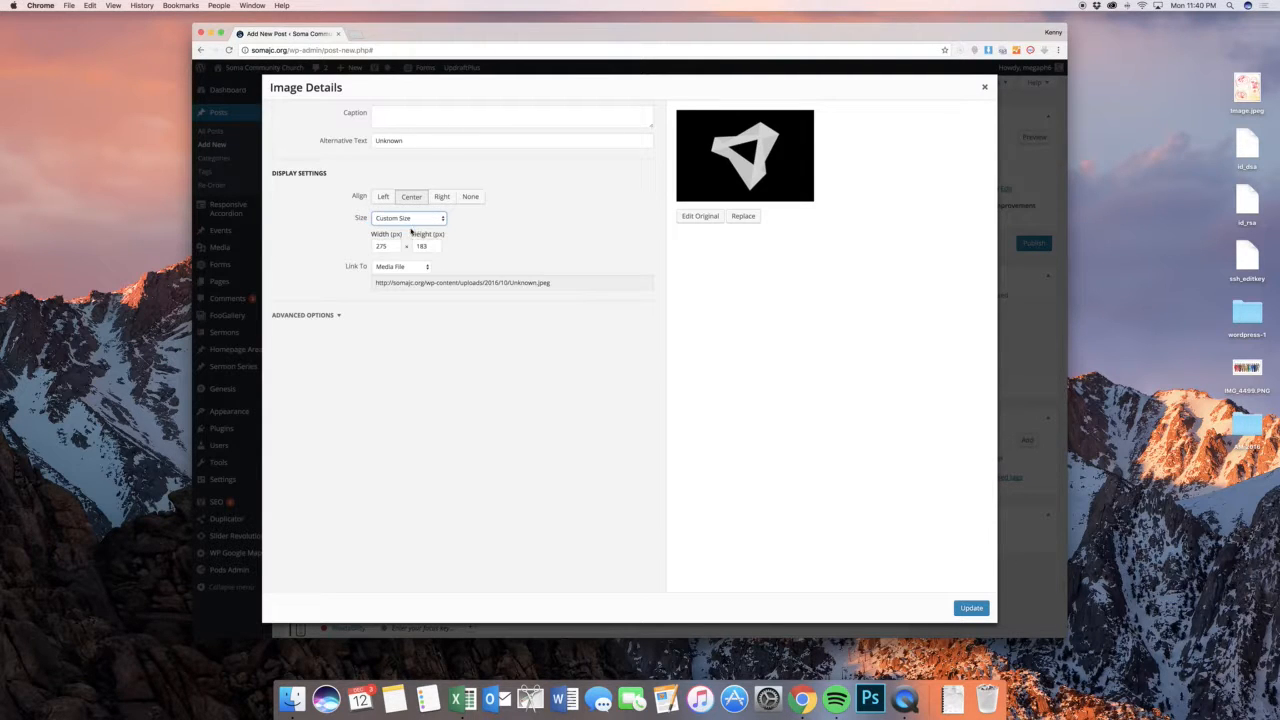
click(381, 245)
text(200)
key(Tab)
click(970, 607)
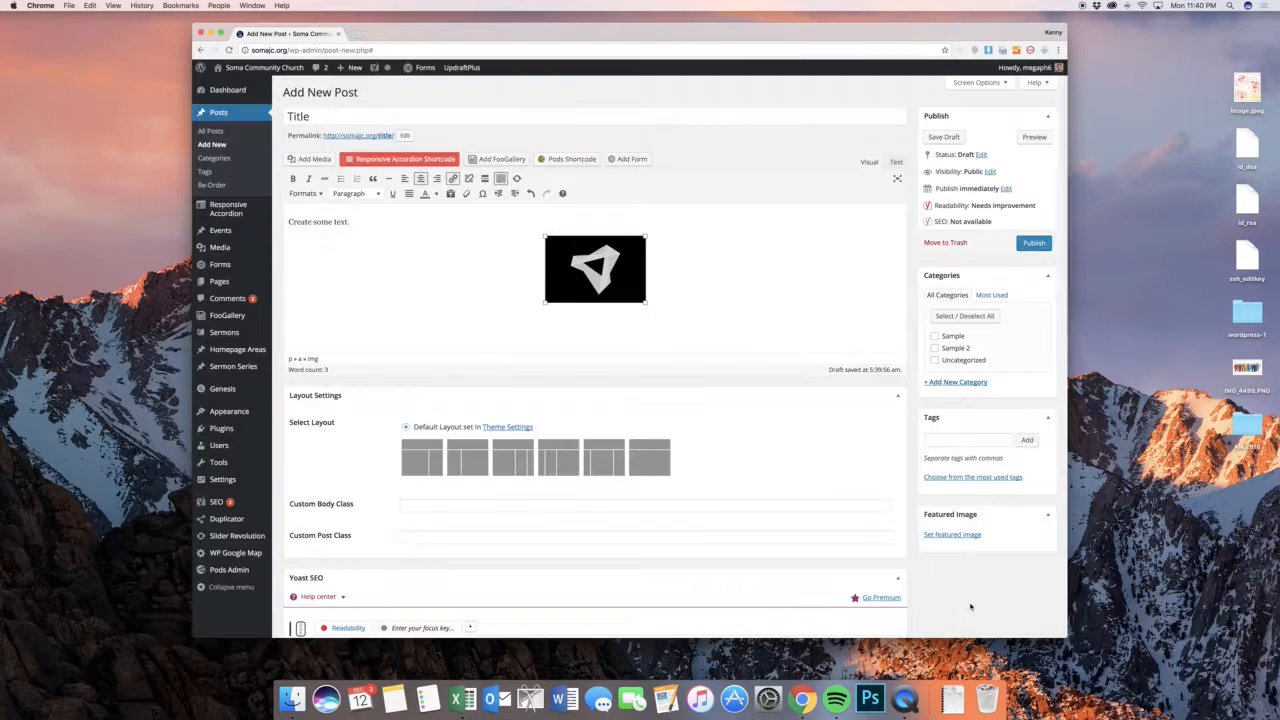
click(637, 274)
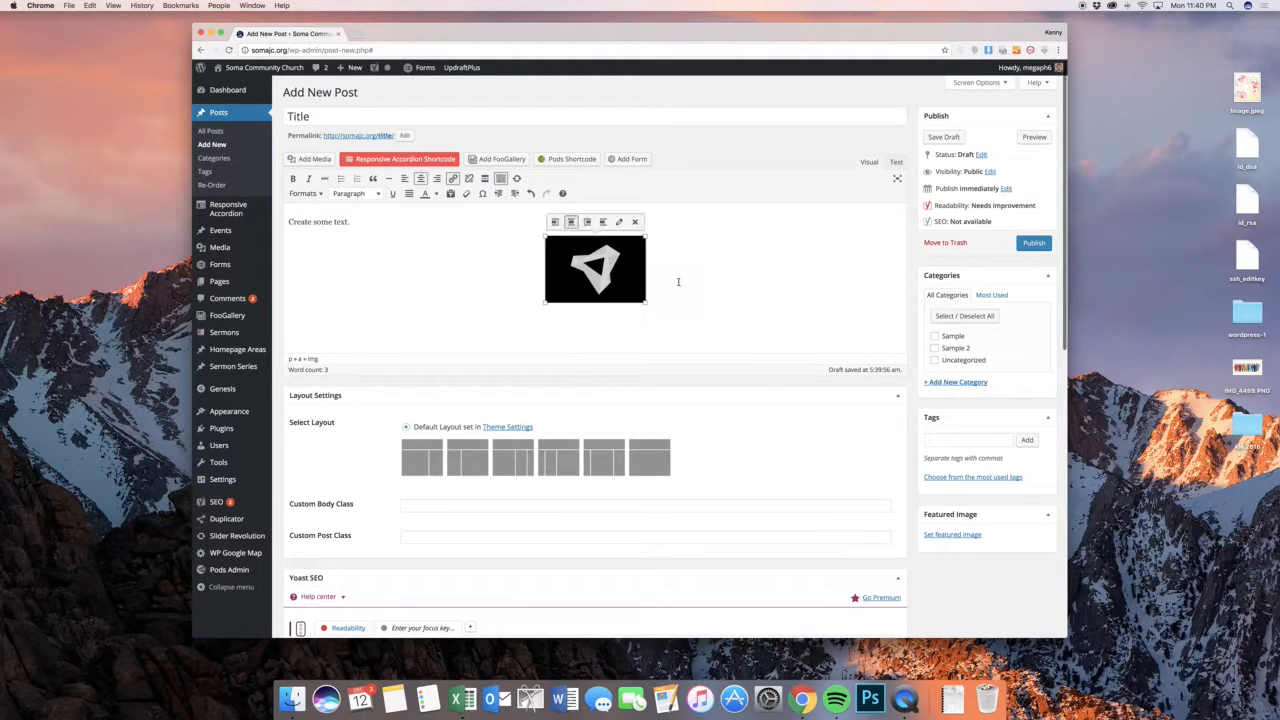
click(734, 290)
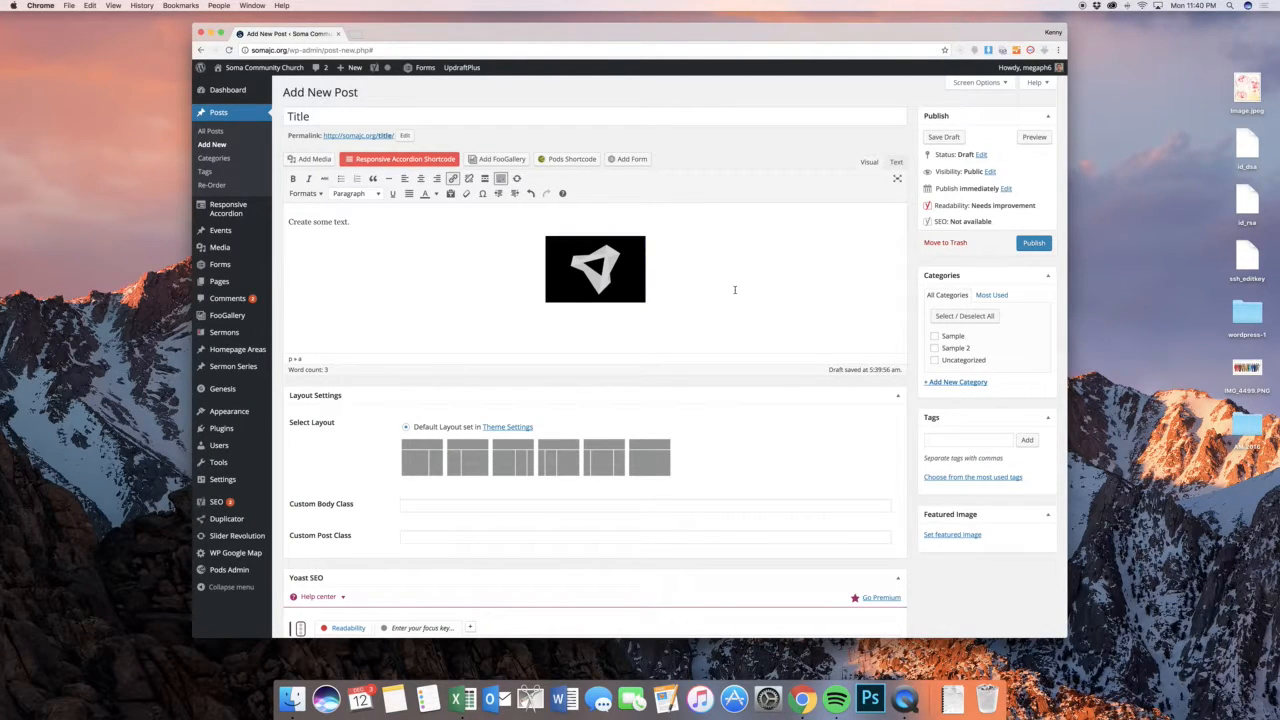
Add the caption "Hey there." to the logo image in the post and update the image details
click(612, 262)
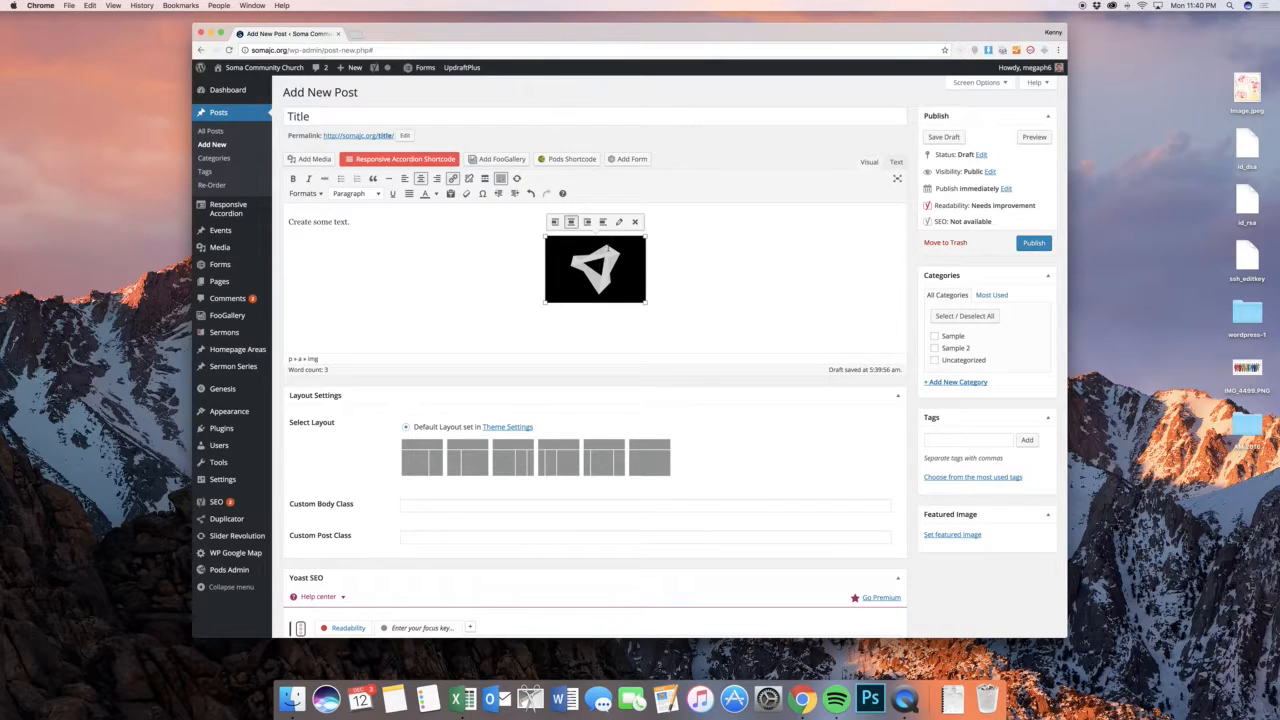
click(614, 220)
click(407, 120)
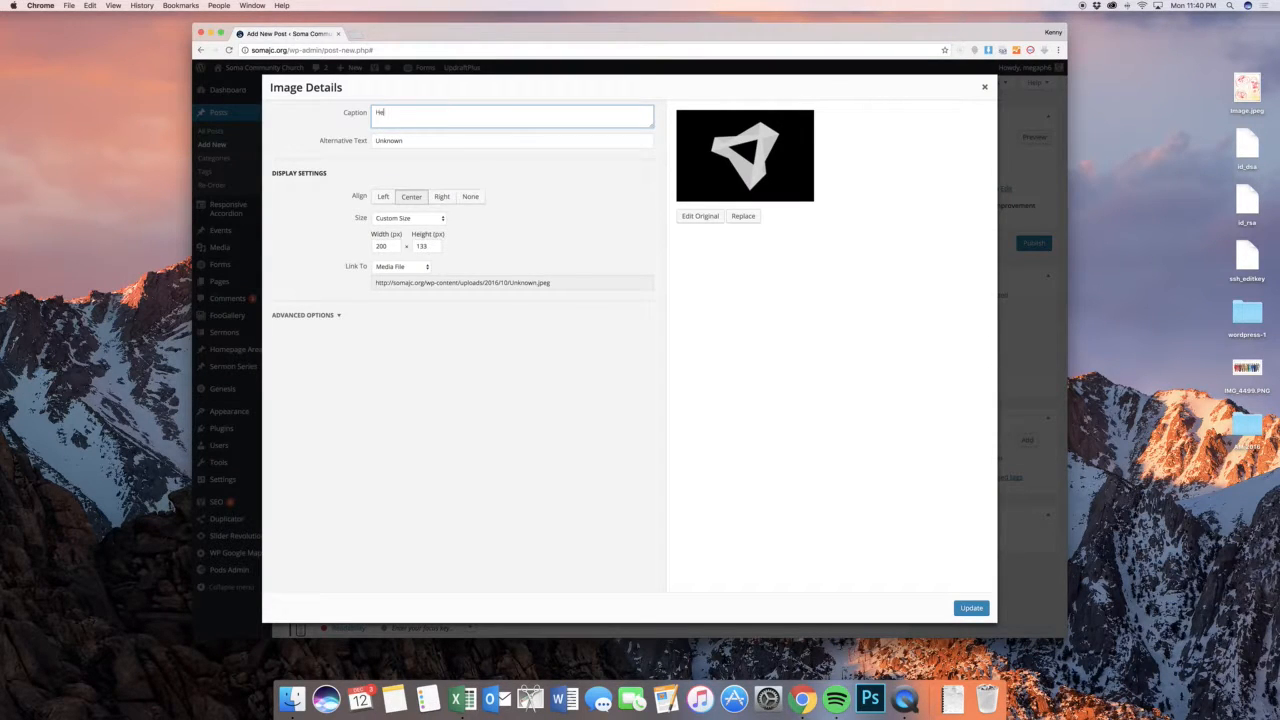
text(y there.)
click(971, 607)
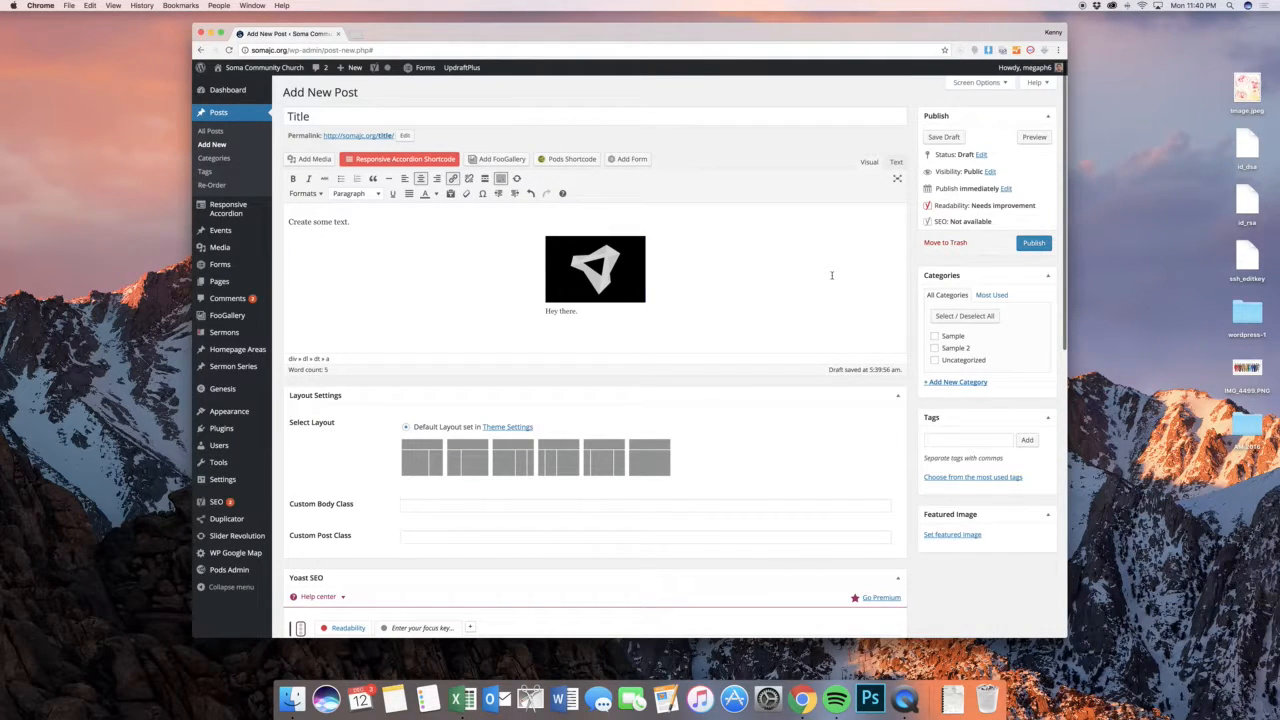
Preview the post to compare the captioned image's appearance with the editor, and return to editing
click(1034, 138)
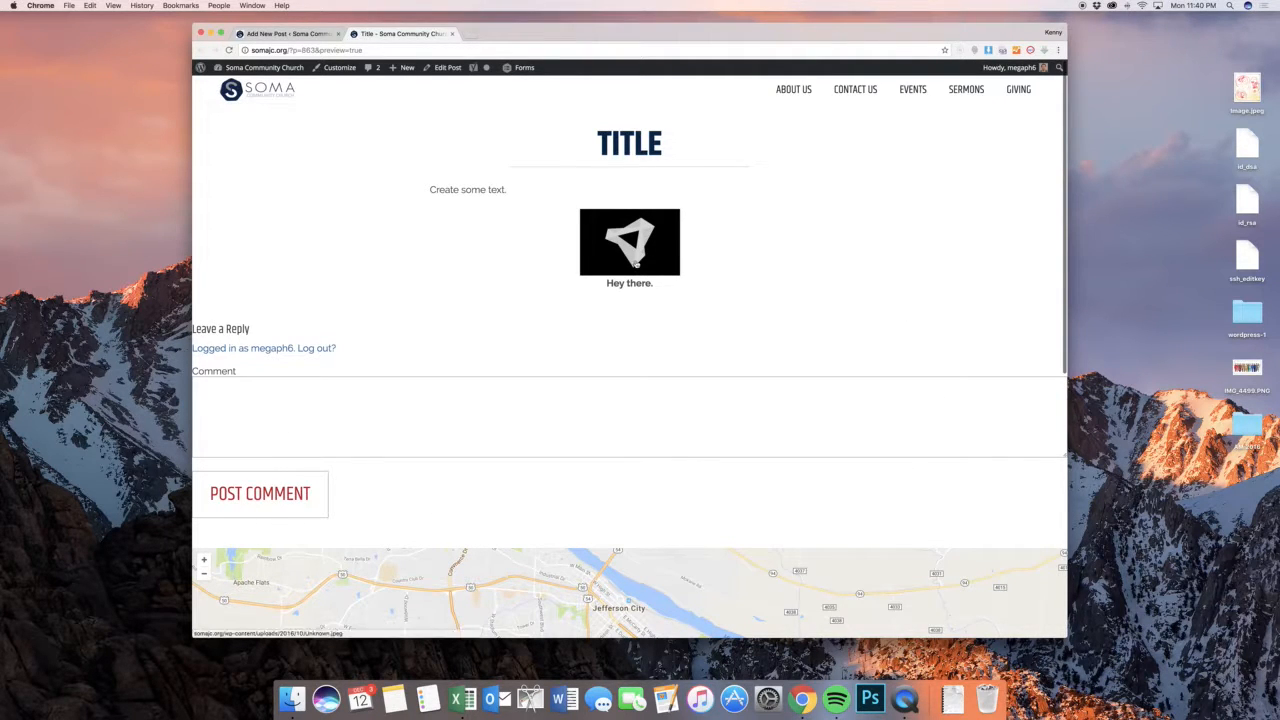
click(310, 35)
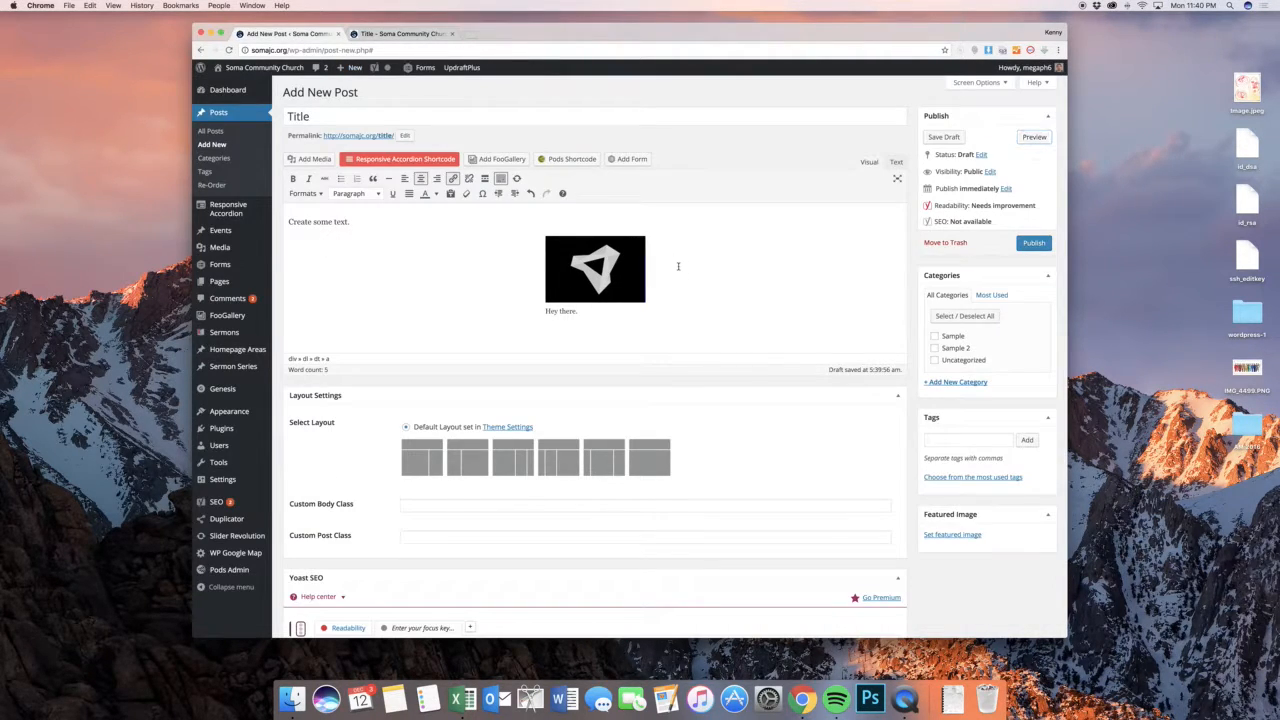
click(417, 35)
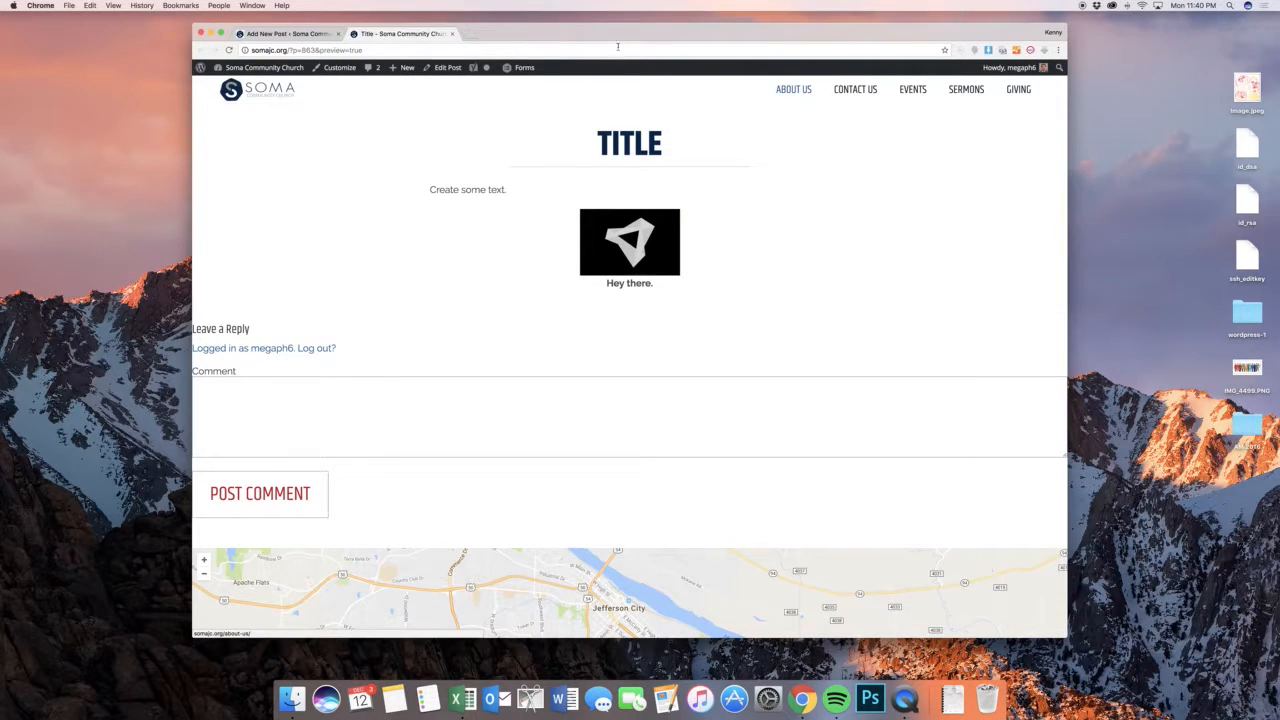
click(333, 35)
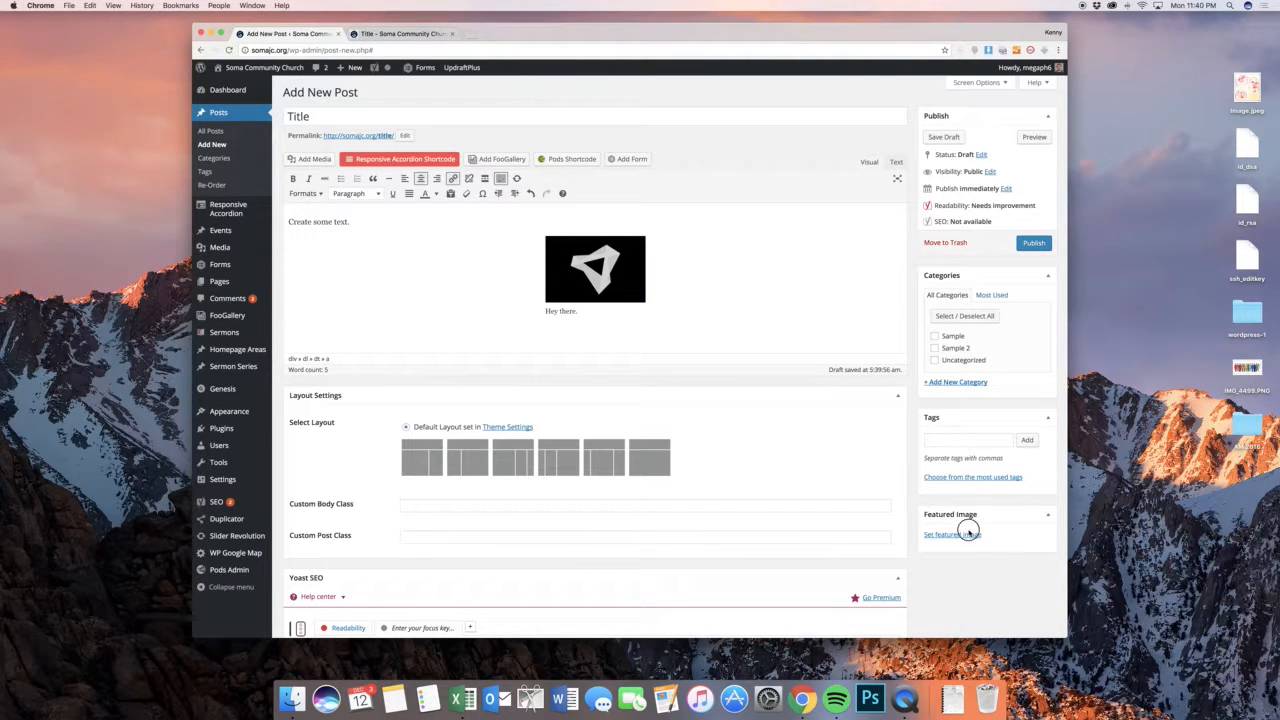
Set the Coffee House picture from the media library as the post's featured image
click(968, 535)
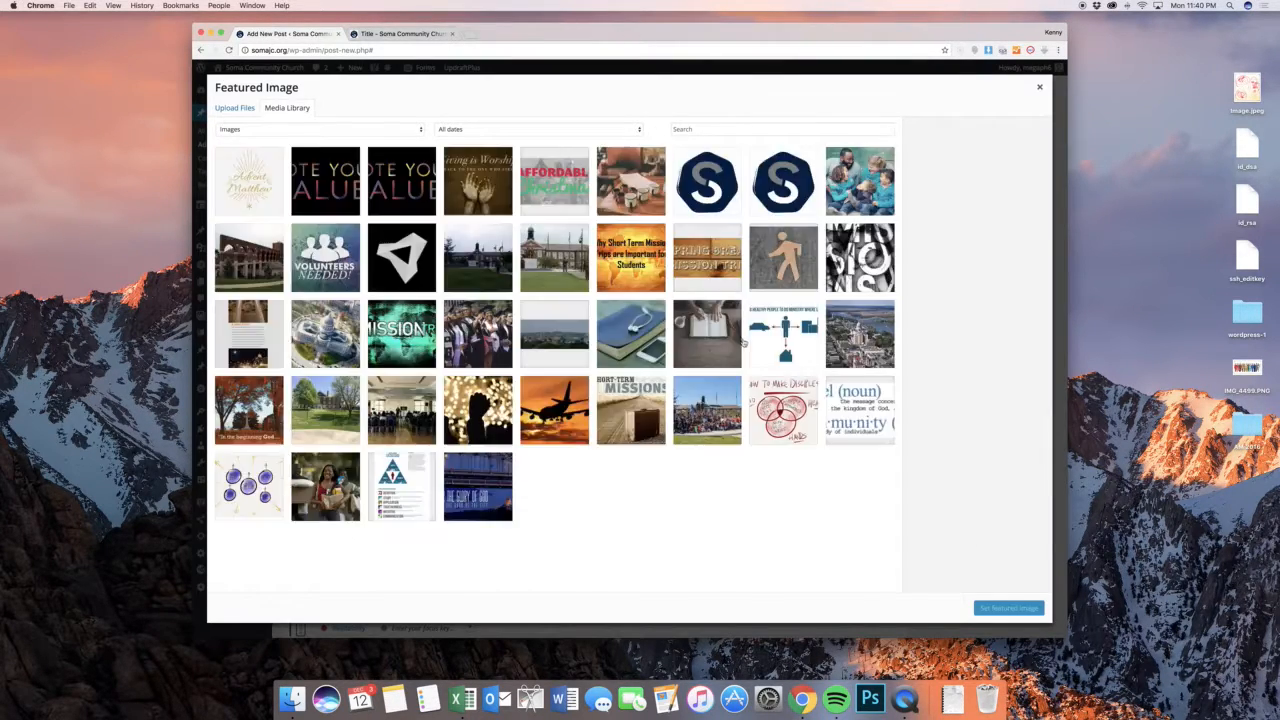
click(627, 203)
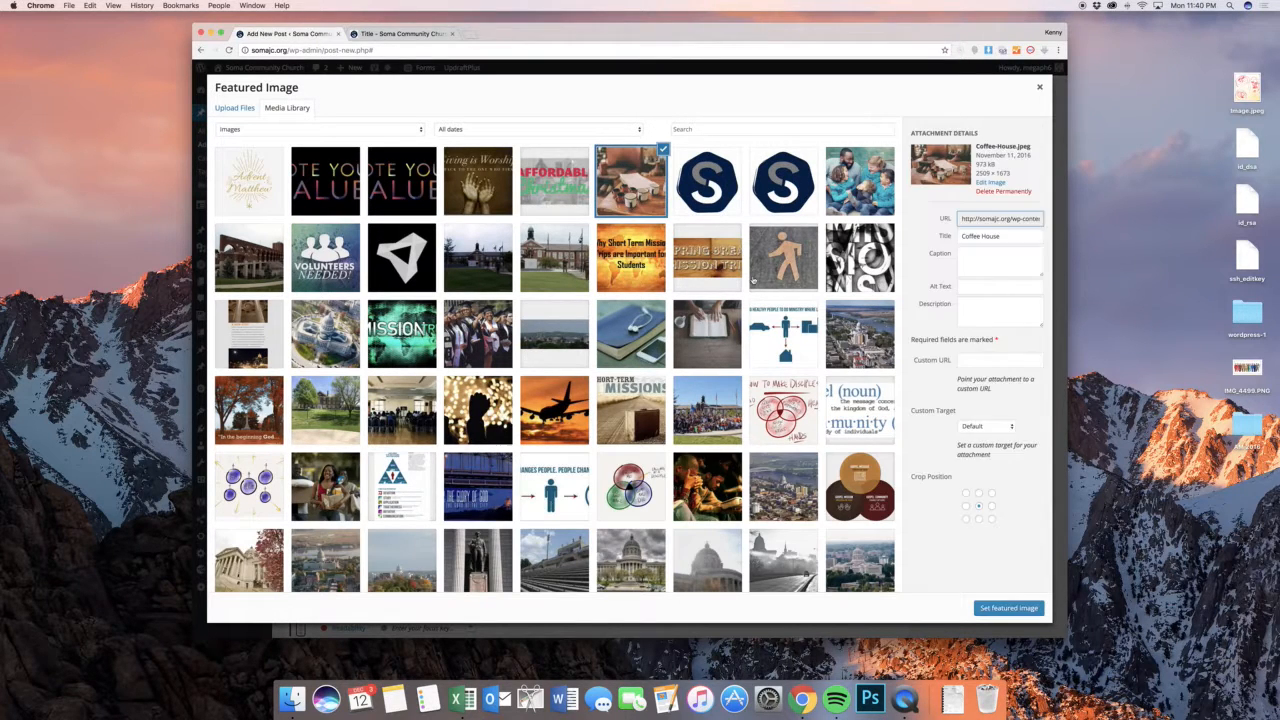
click(1000, 607)
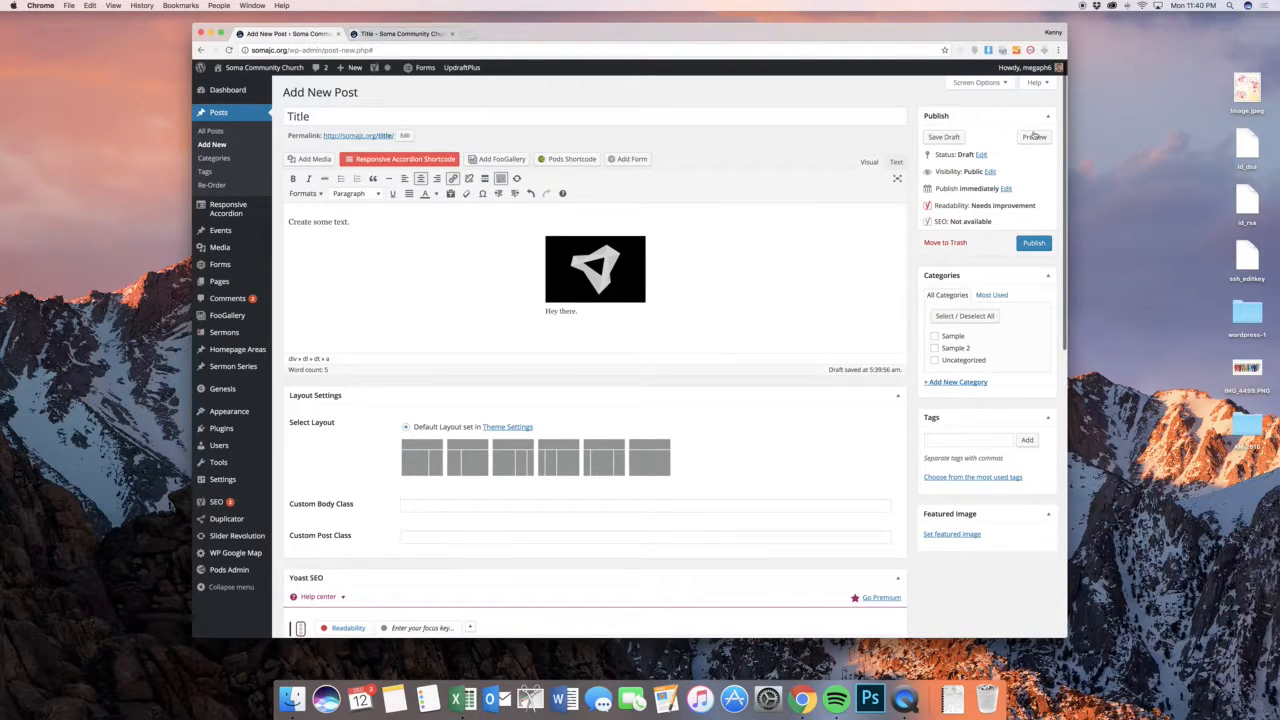
Preview the post again to examine how the featured image appears above the title, and return to the editor
click(1035, 136)
click(398, 35)
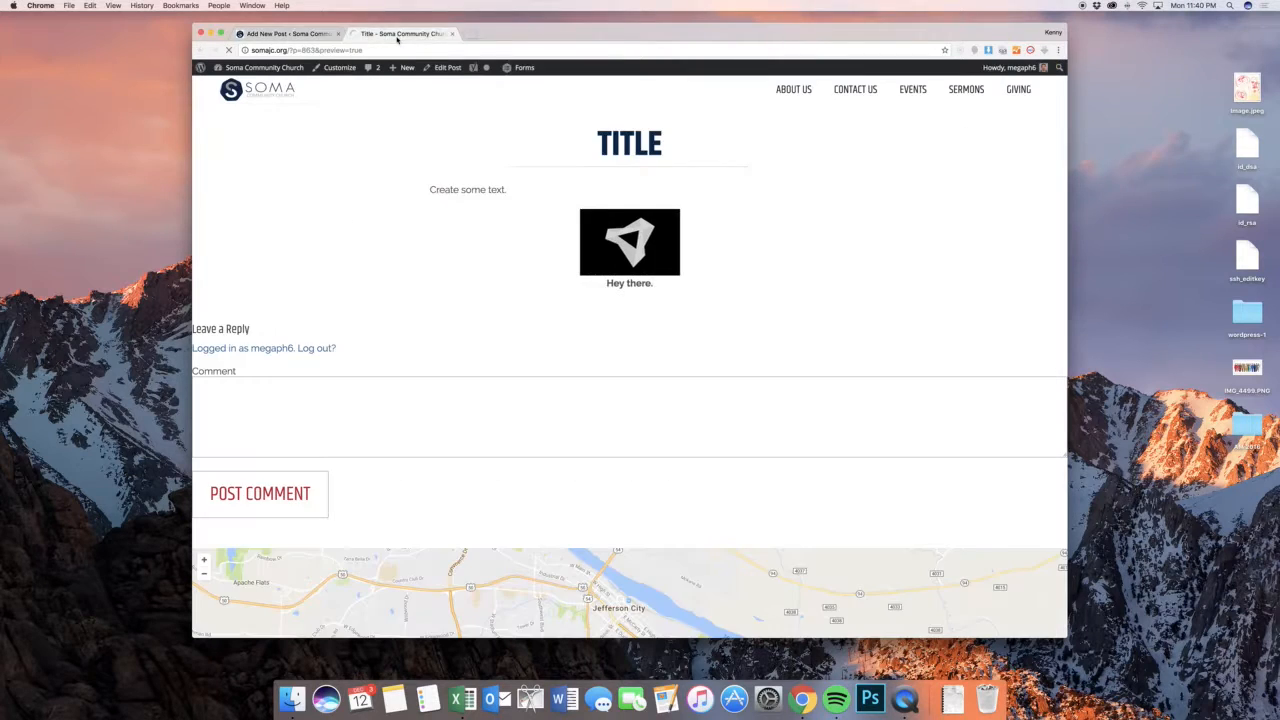
scroll(770, 220, down, 2)
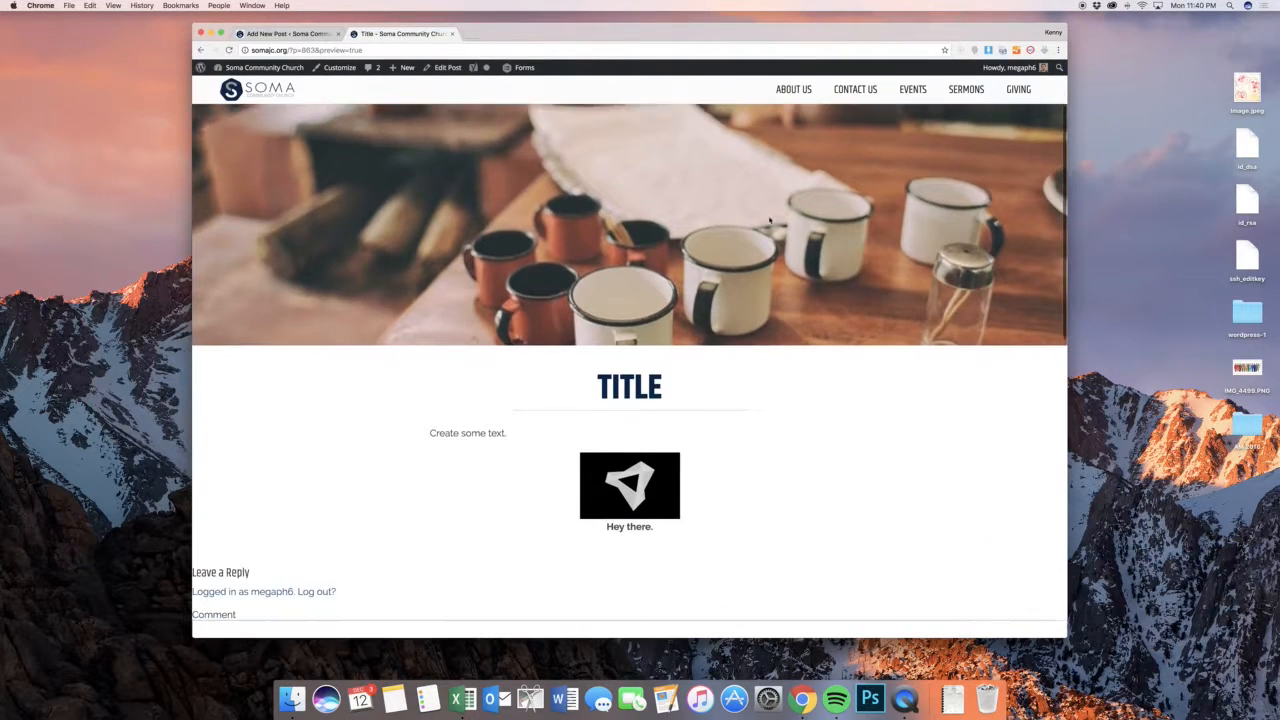
scroll(770, 220, down, 1)
scroll(765, 220, up, 2)
scroll(755, 220, down, 4)
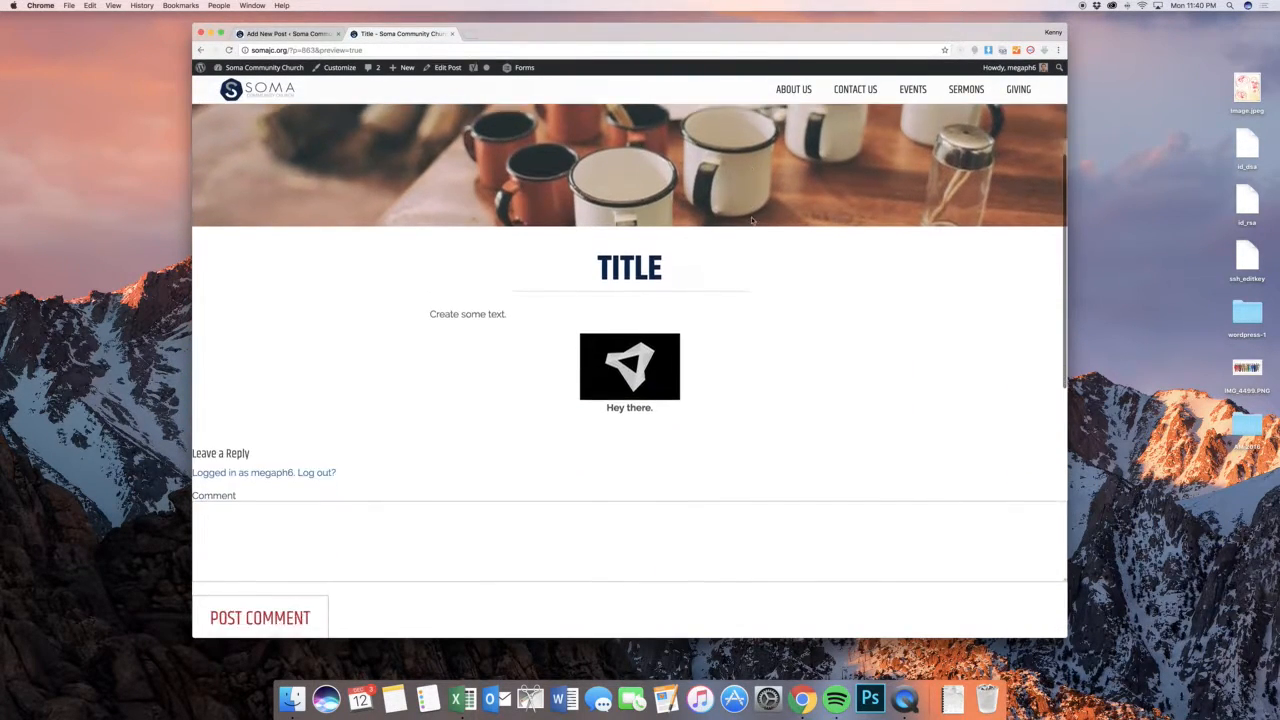
scroll(740, 215, up, 4)
scroll(600, 180, down, 3)
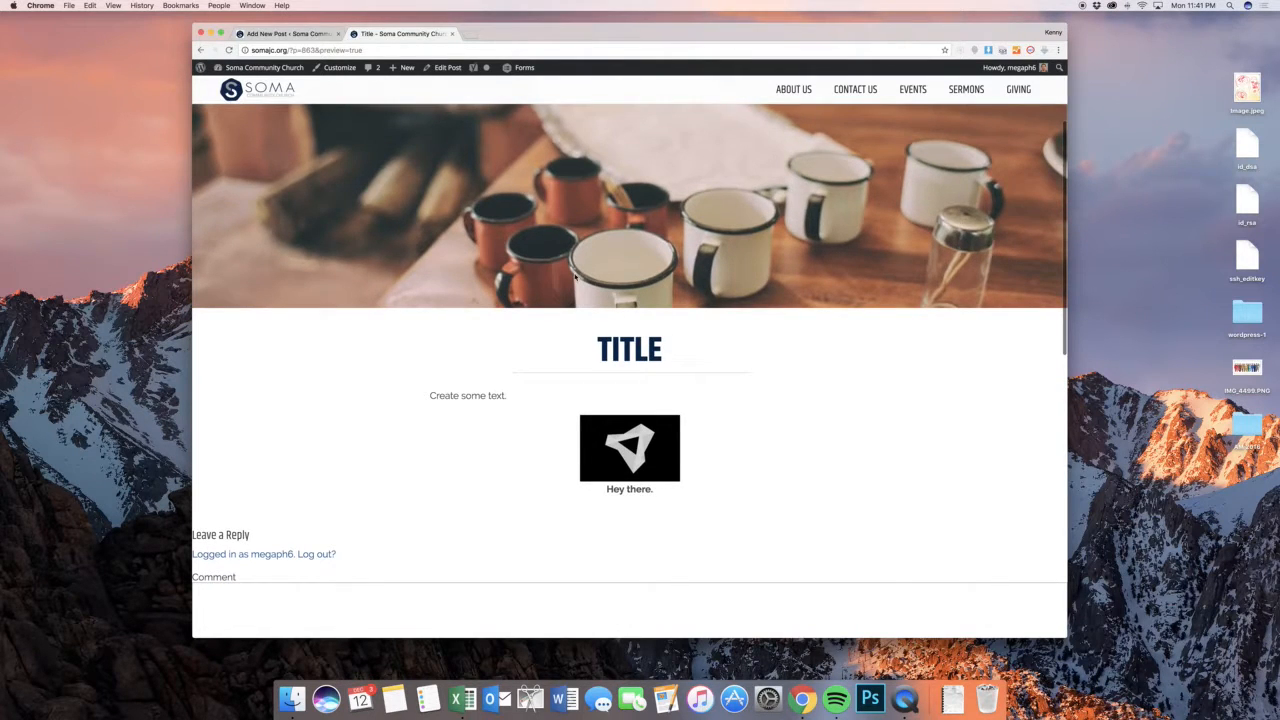
scroll(575, 278, down, 3)
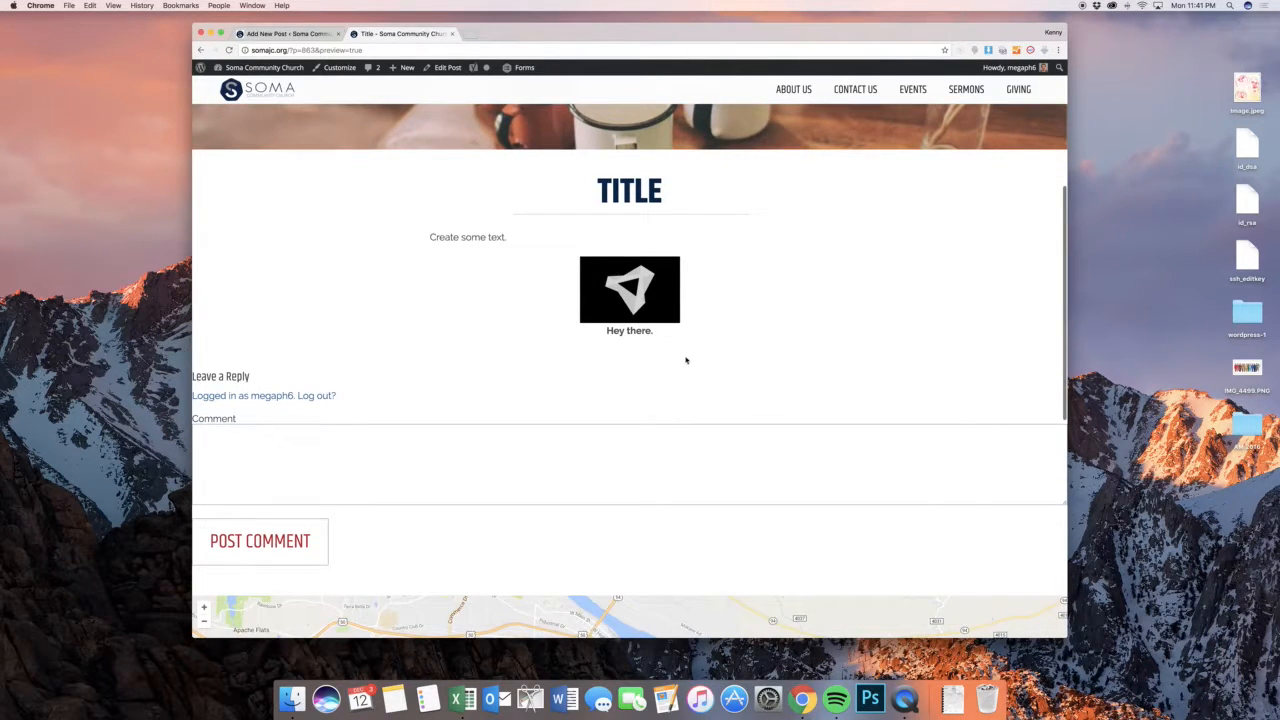
scroll(686, 360, up, 5)
click(276, 33)
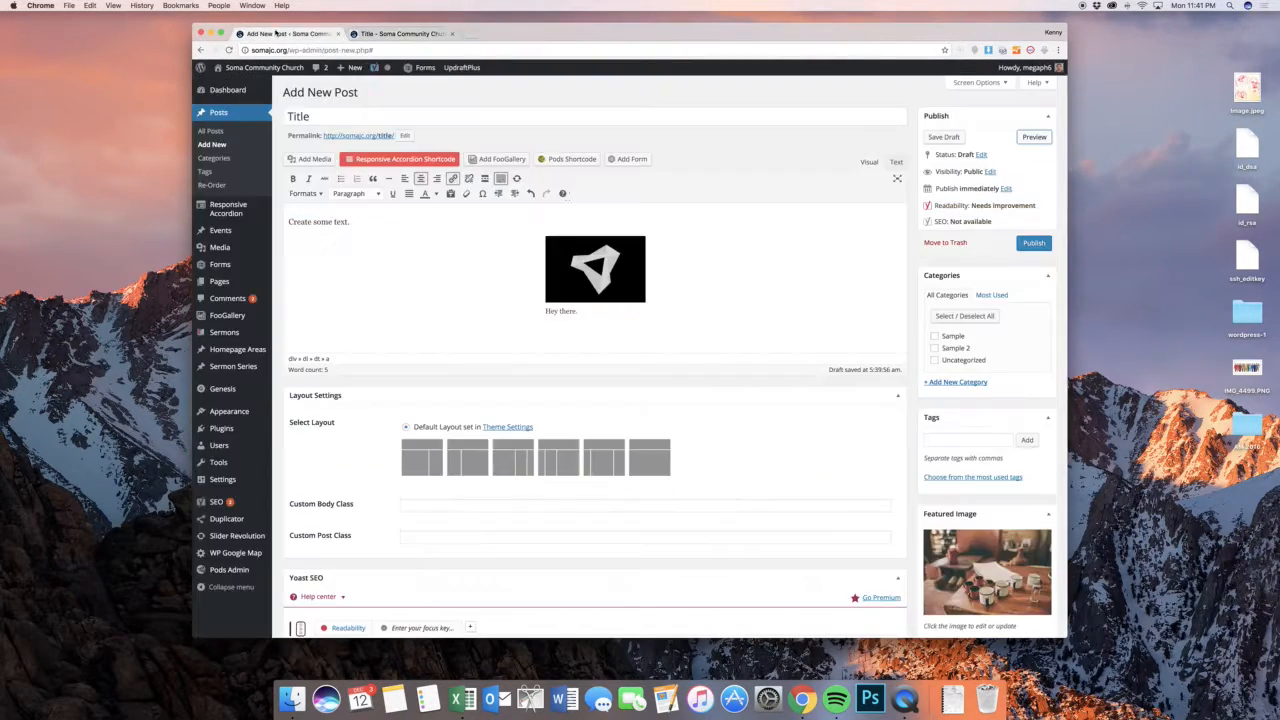
Hide the Layout Settings box from the post editing screen
scroll(685, 280, down, 4)
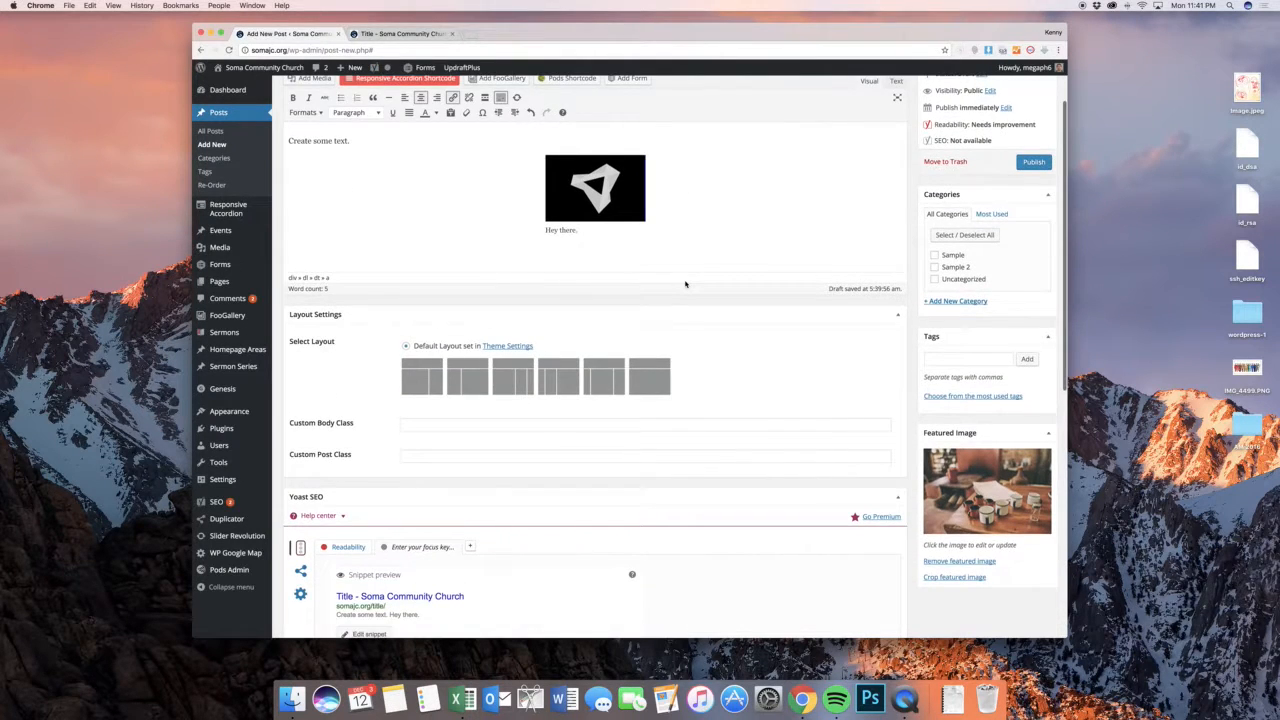
scroll(686, 284, down, 4)
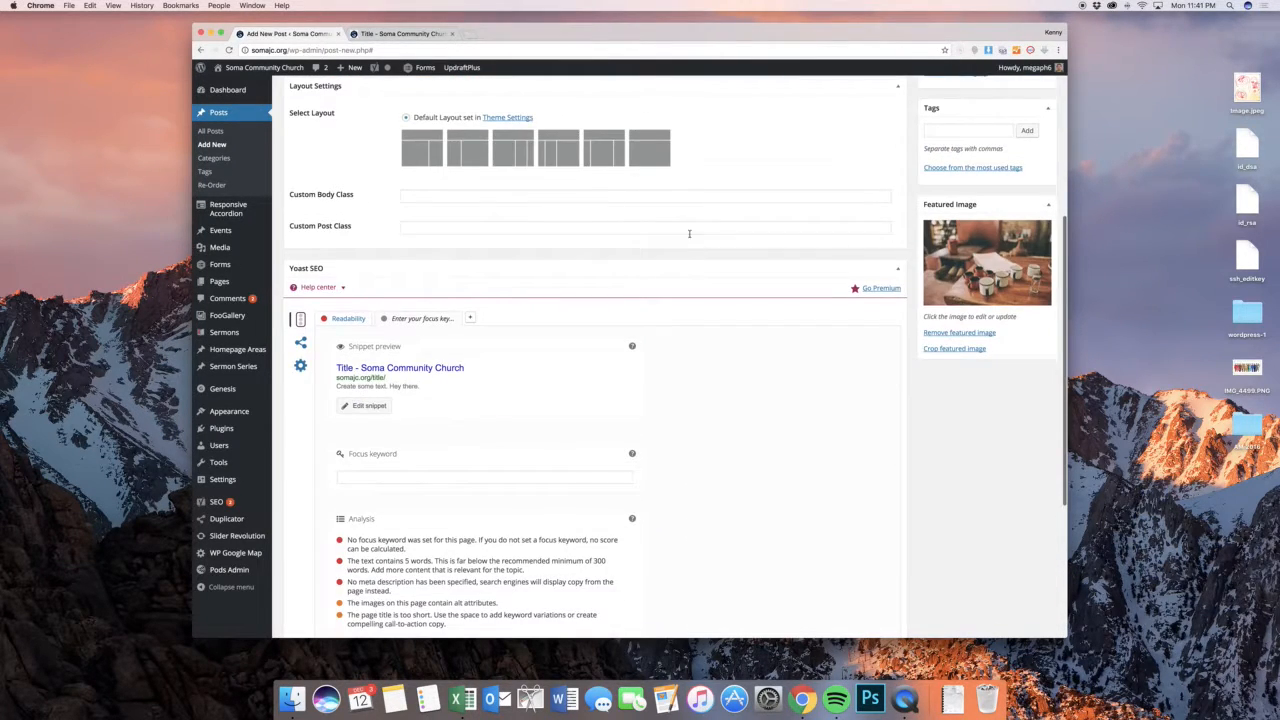
scroll(689, 223, down, 3)
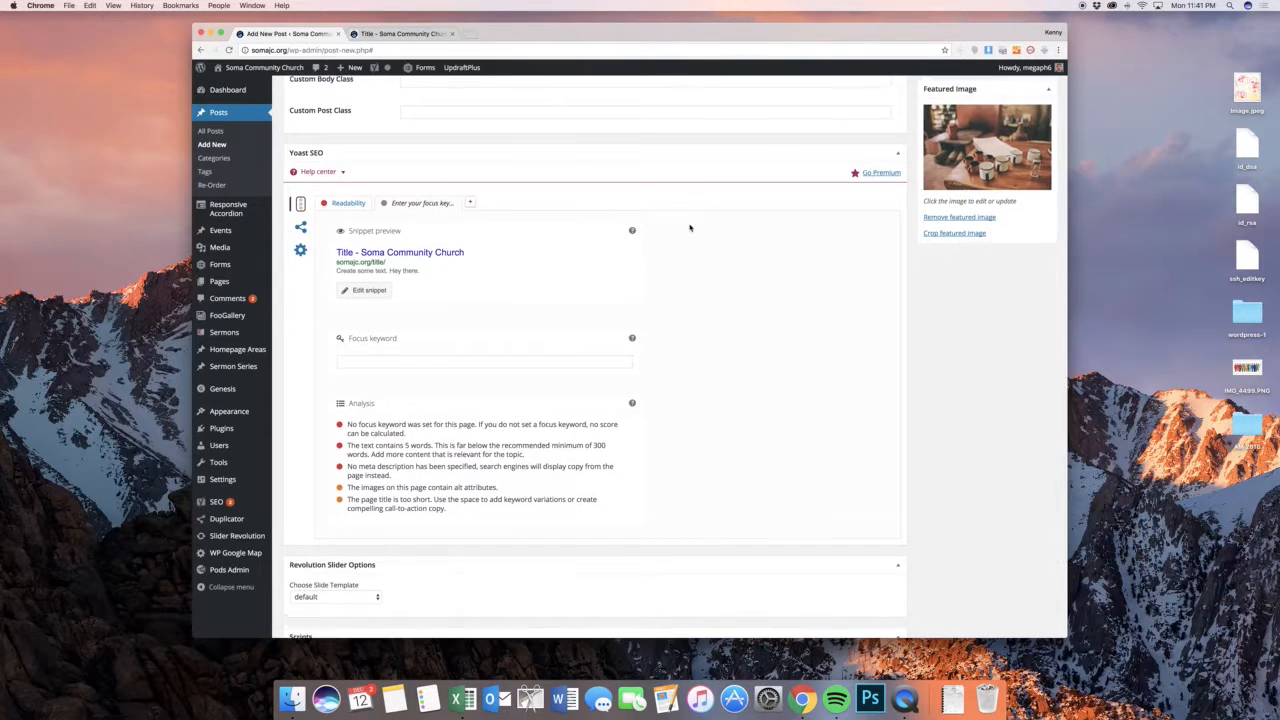
scroll(689, 223, up, 4)
scroll(566, 143, up, 3)
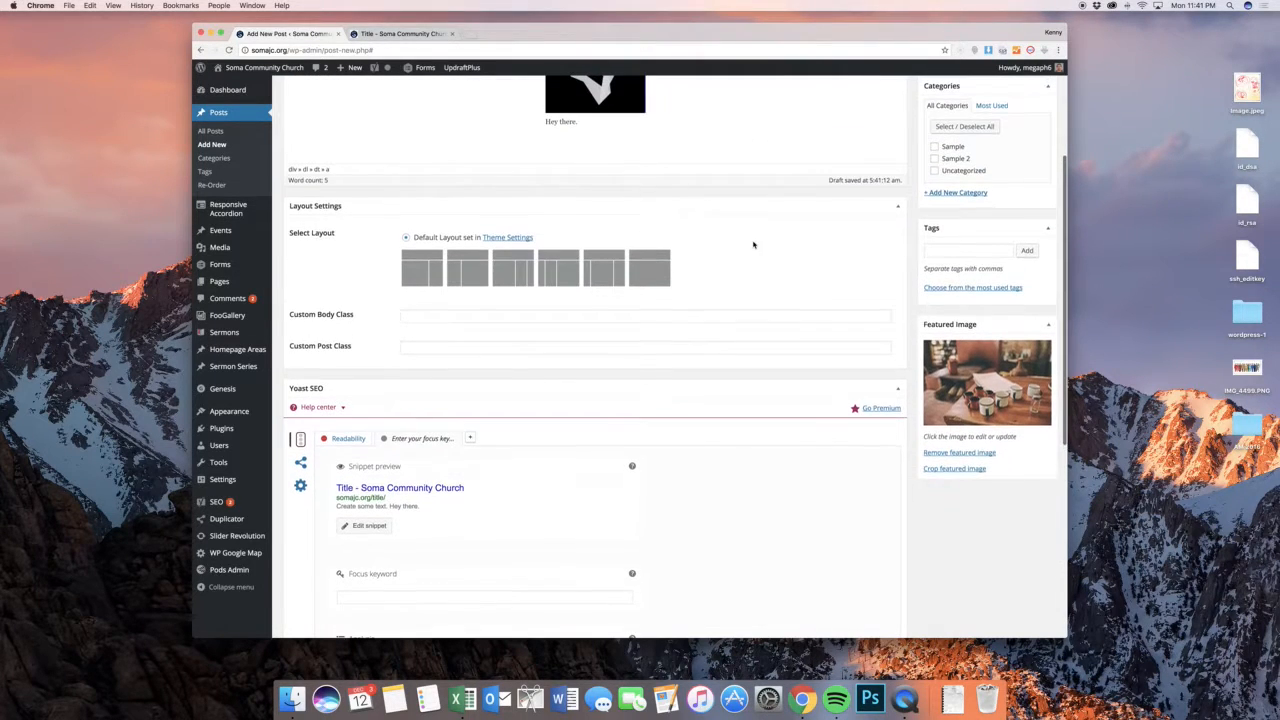
scroll(862, 186, up, 5)
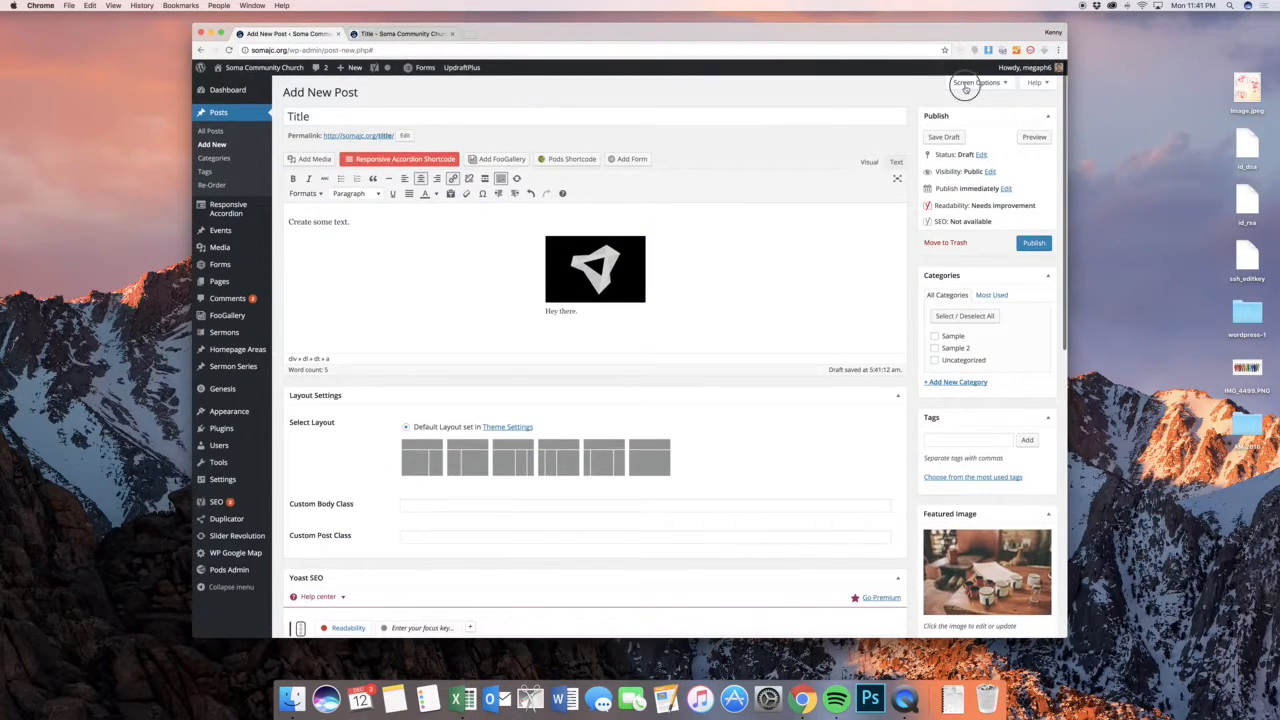
click(966, 84)
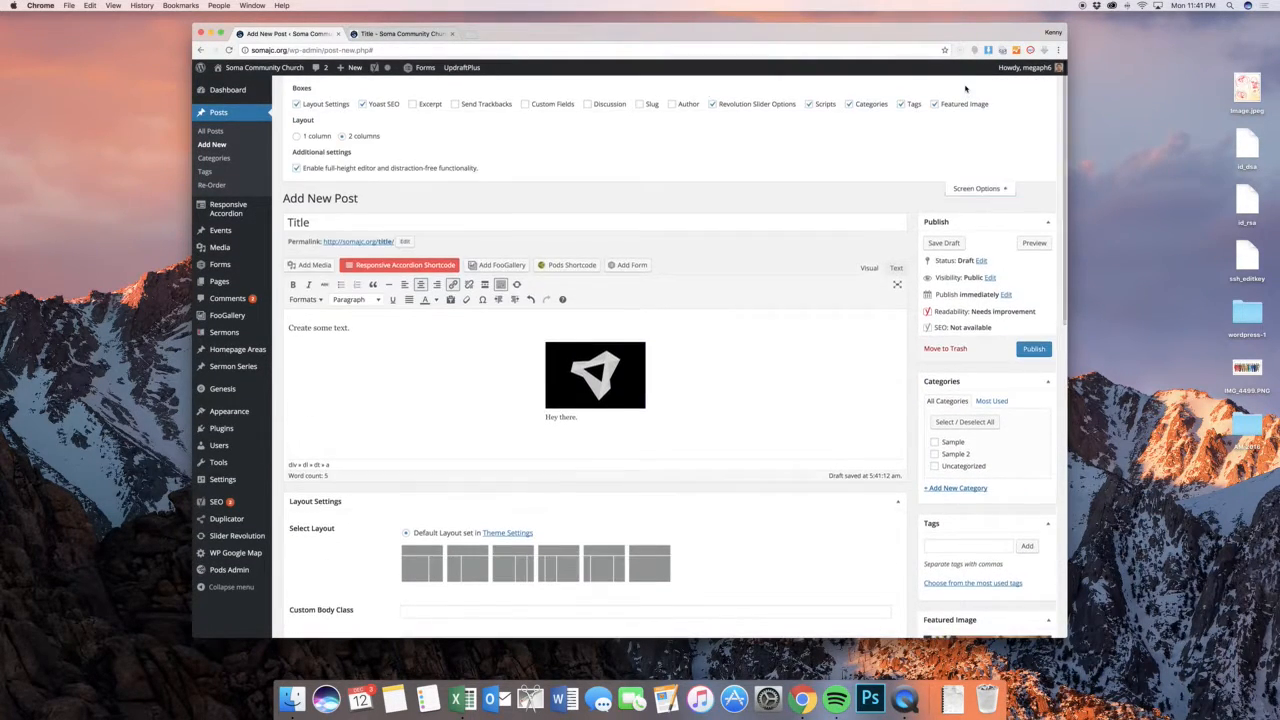
click(336, 107)
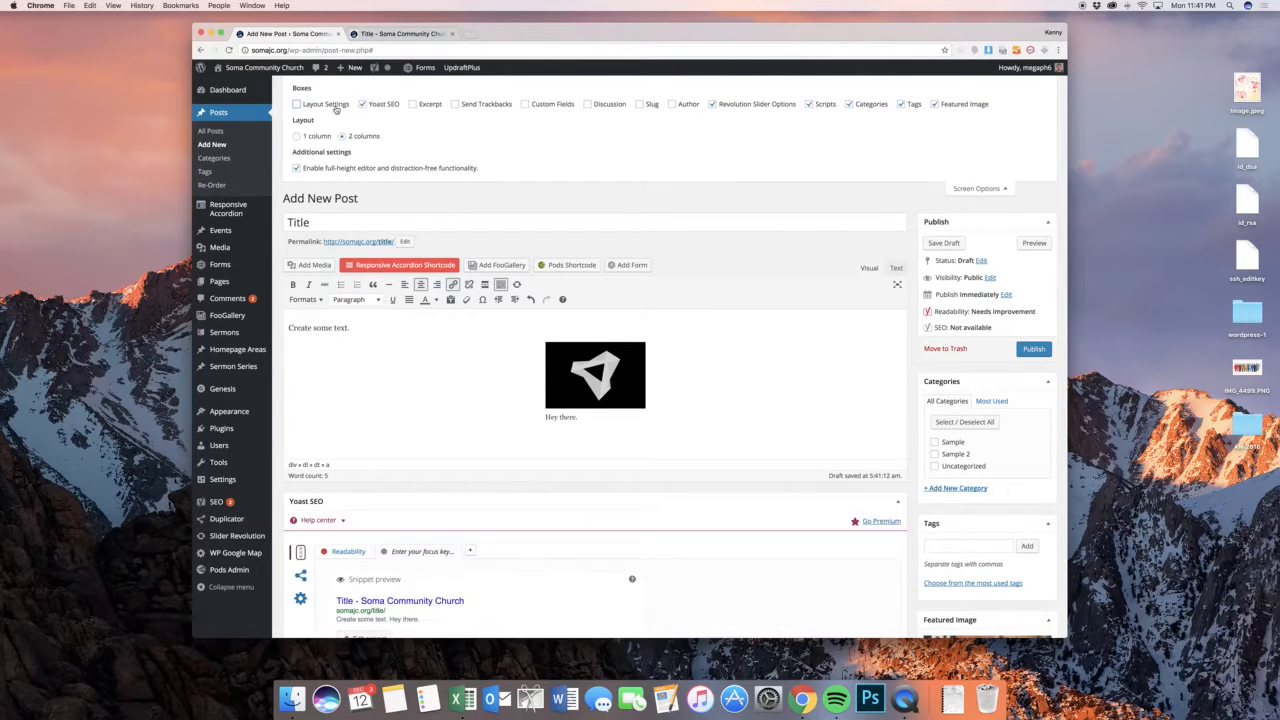
Set the Yoast SEO focus keyword to "dogs" and view the resulting analysis
scroll(880, 215, down, 6)
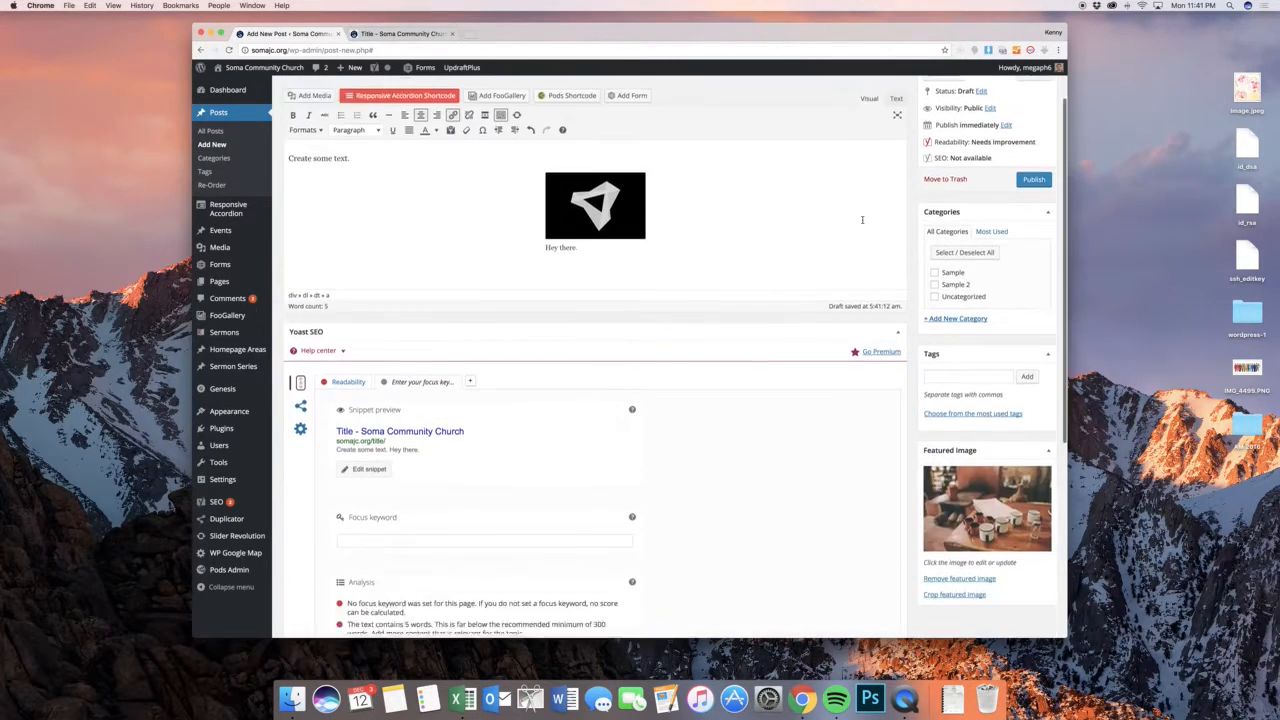
scroll(862, 222, up, 6)
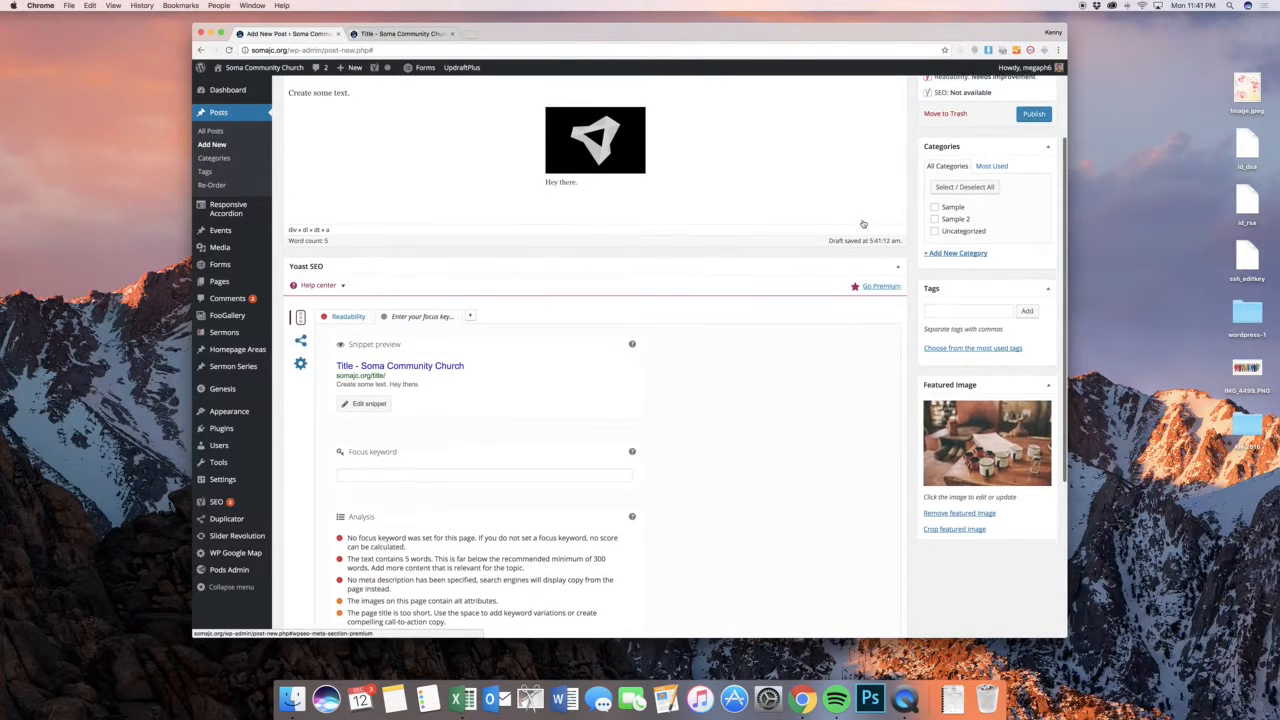
scroll(856, 224, down, 7)
scroll(850, 224, down, 1)
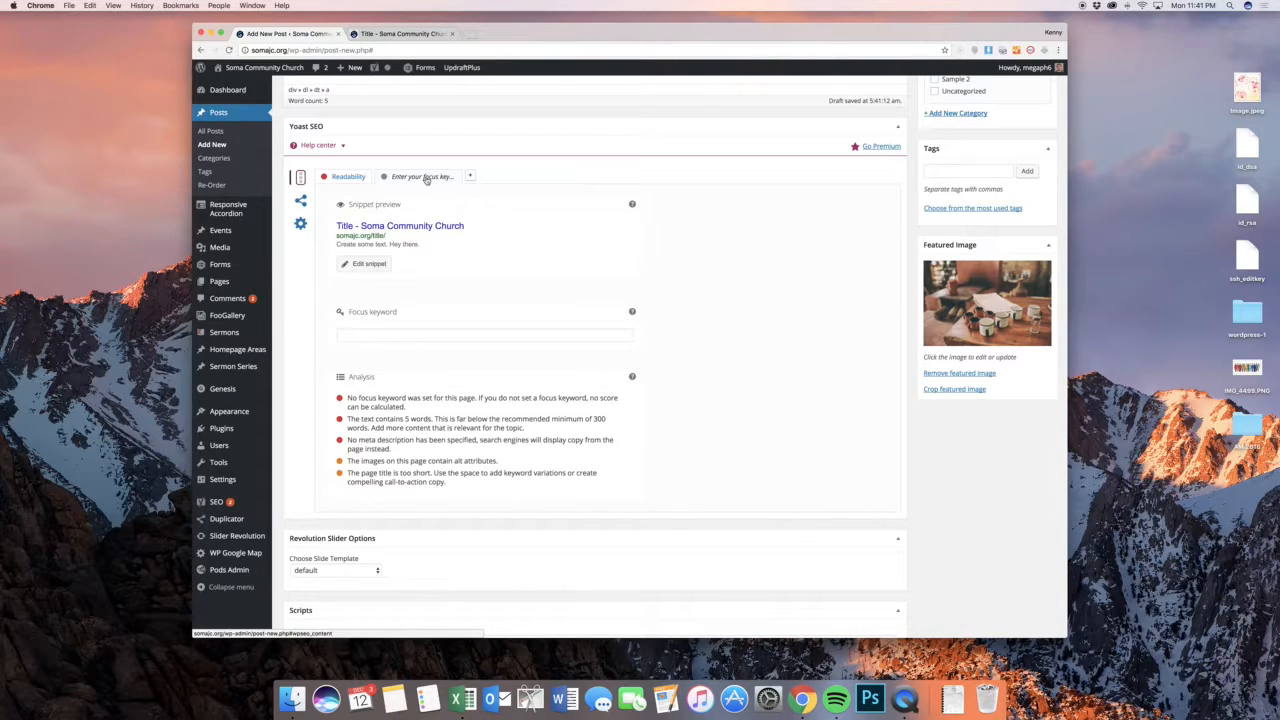
click(406, 333)
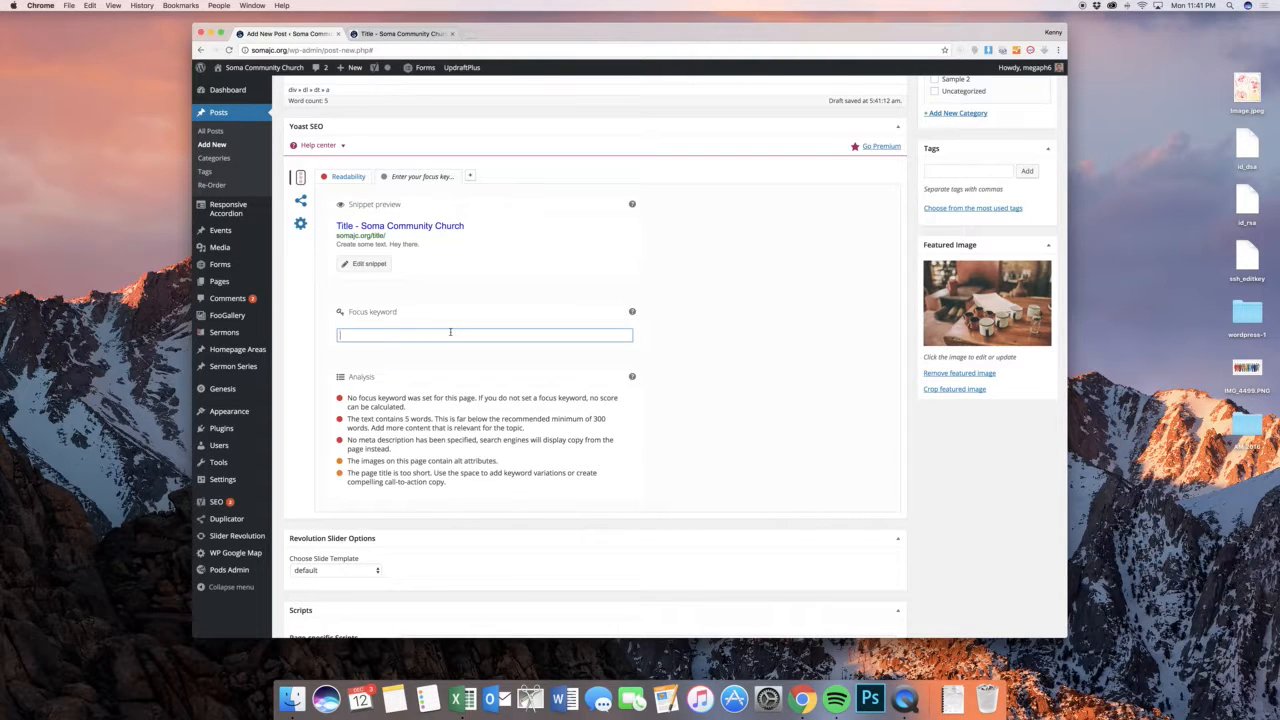
text(dogs)
click(685, 349)
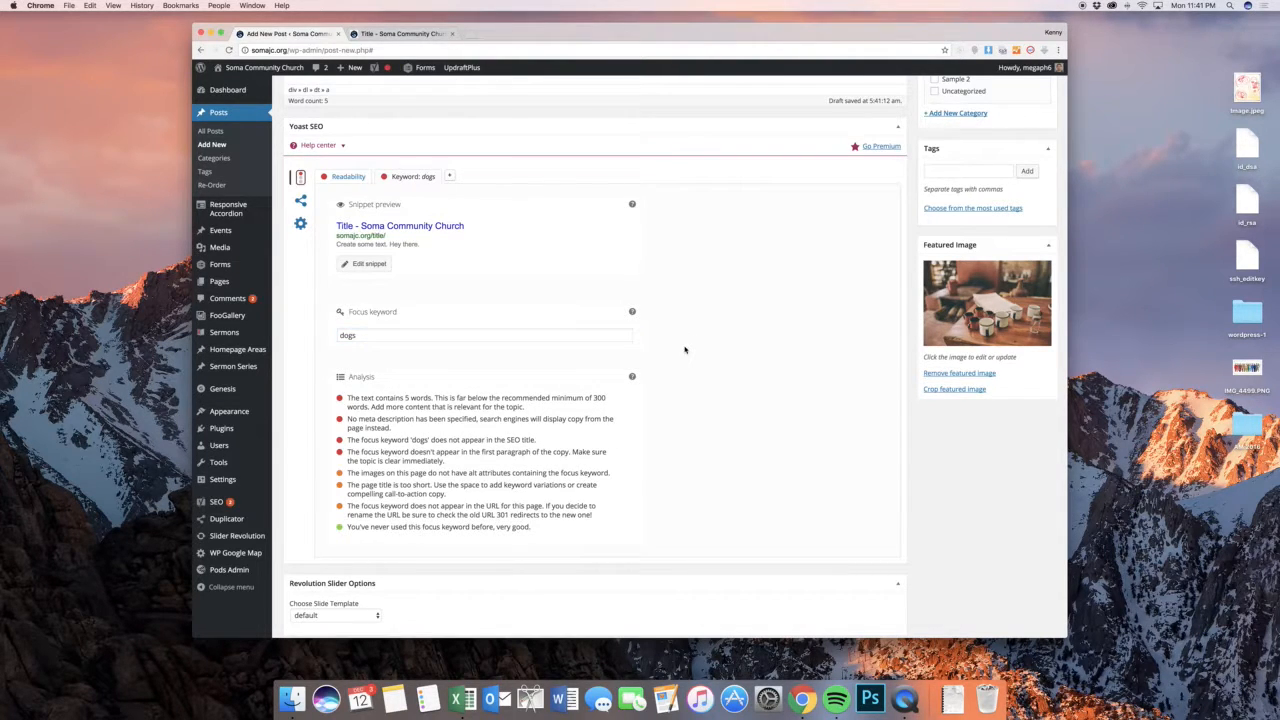
scroll(494, 400, down, 1)
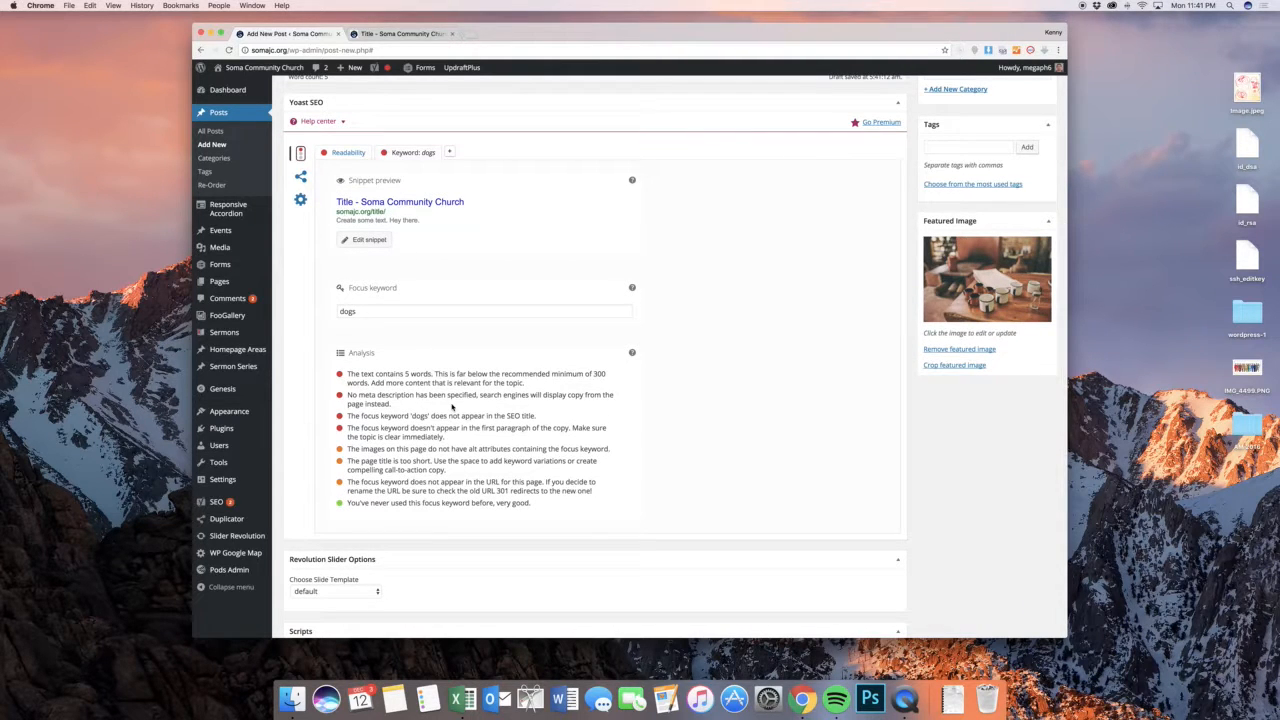
Insert the word "Dogs" at the beginning of both the post title and the body text
scroll(440, 410, up, 10)
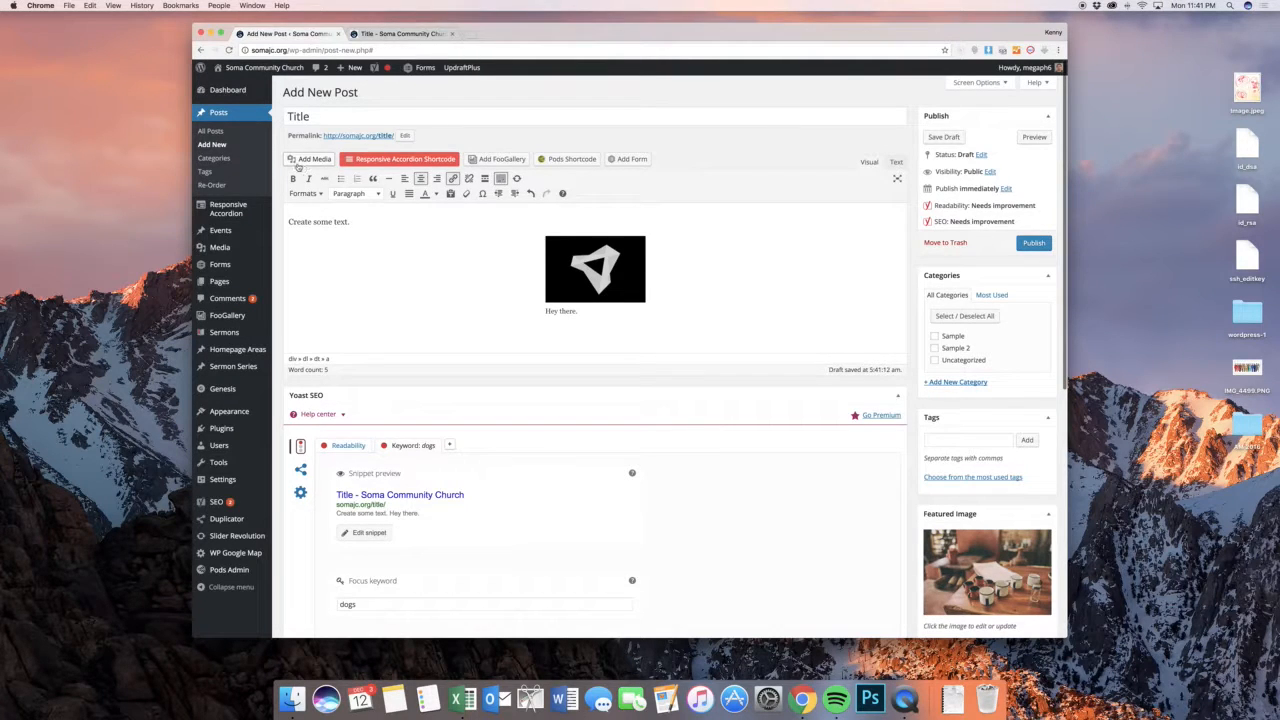
click(288, 116)
text(Dogs)
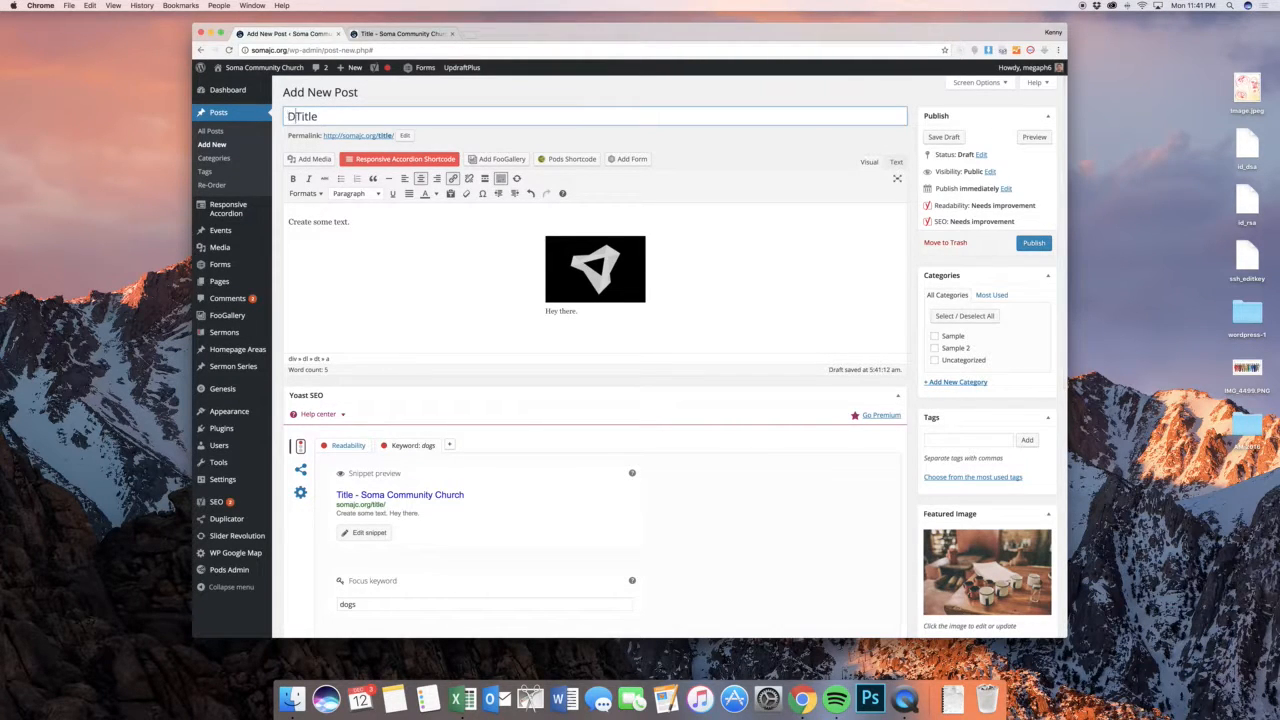
click(288, 223)
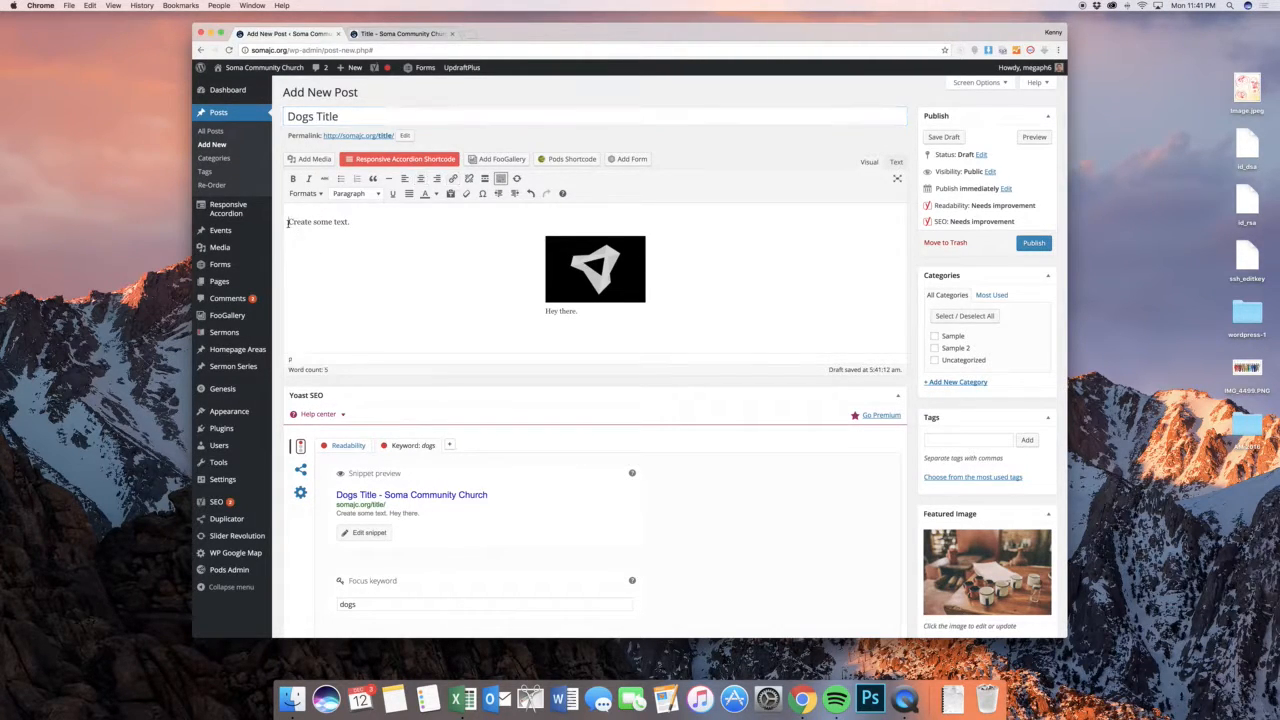
text(Dogs)
Review the updated Yoast SEO analysis and the slider and script options below it
scroll(543, 313, down, 5)
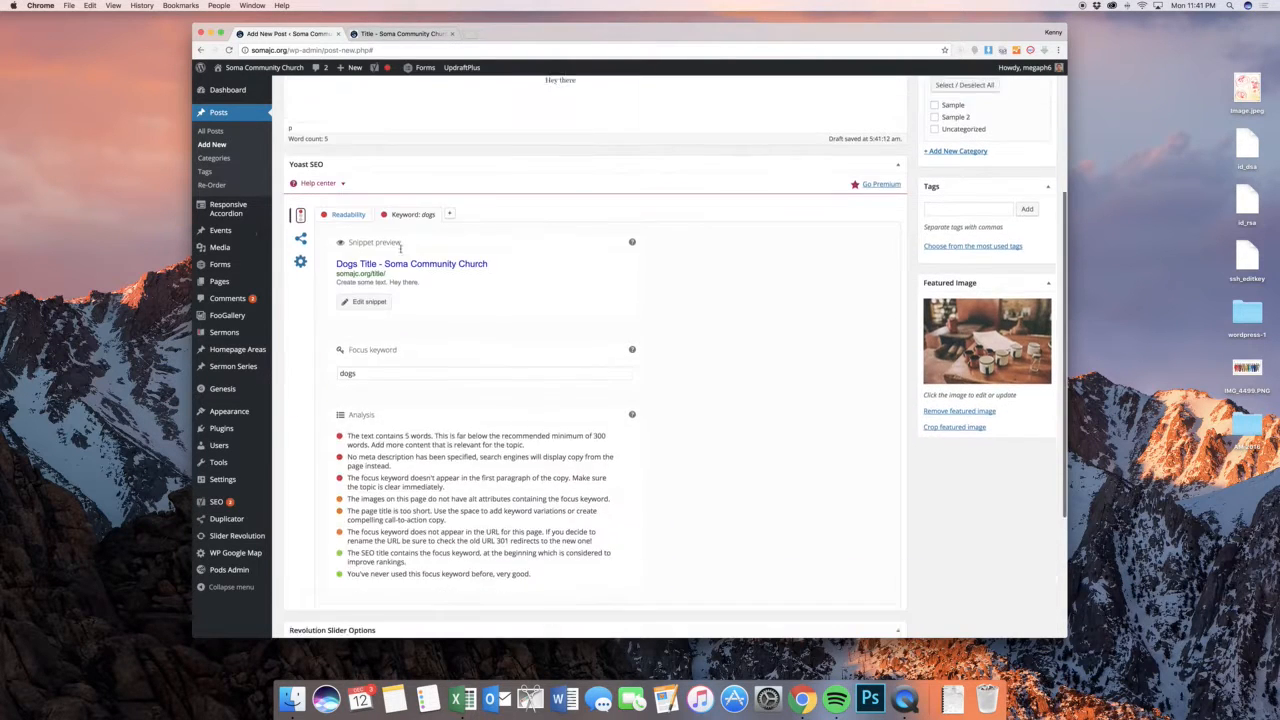
scroll(541, 312, down, 2)
scroll(540, 311, up, 4)
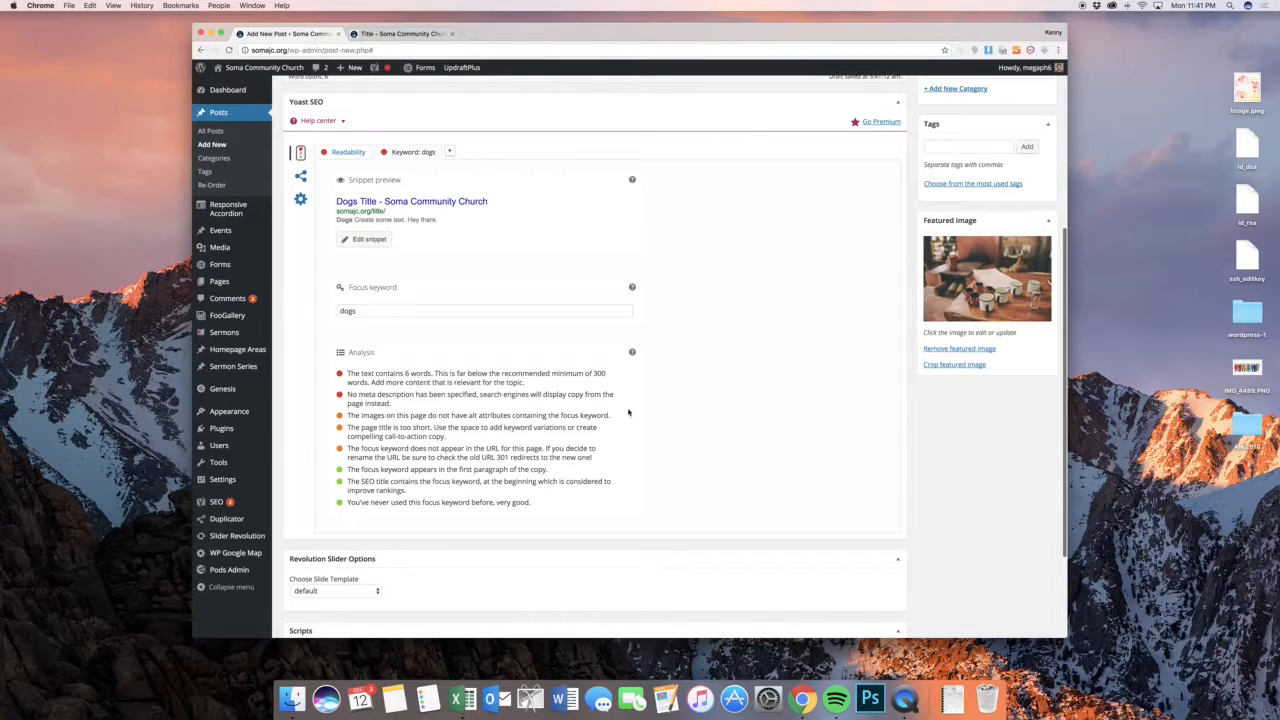
scroll(653, 418, down, 3)
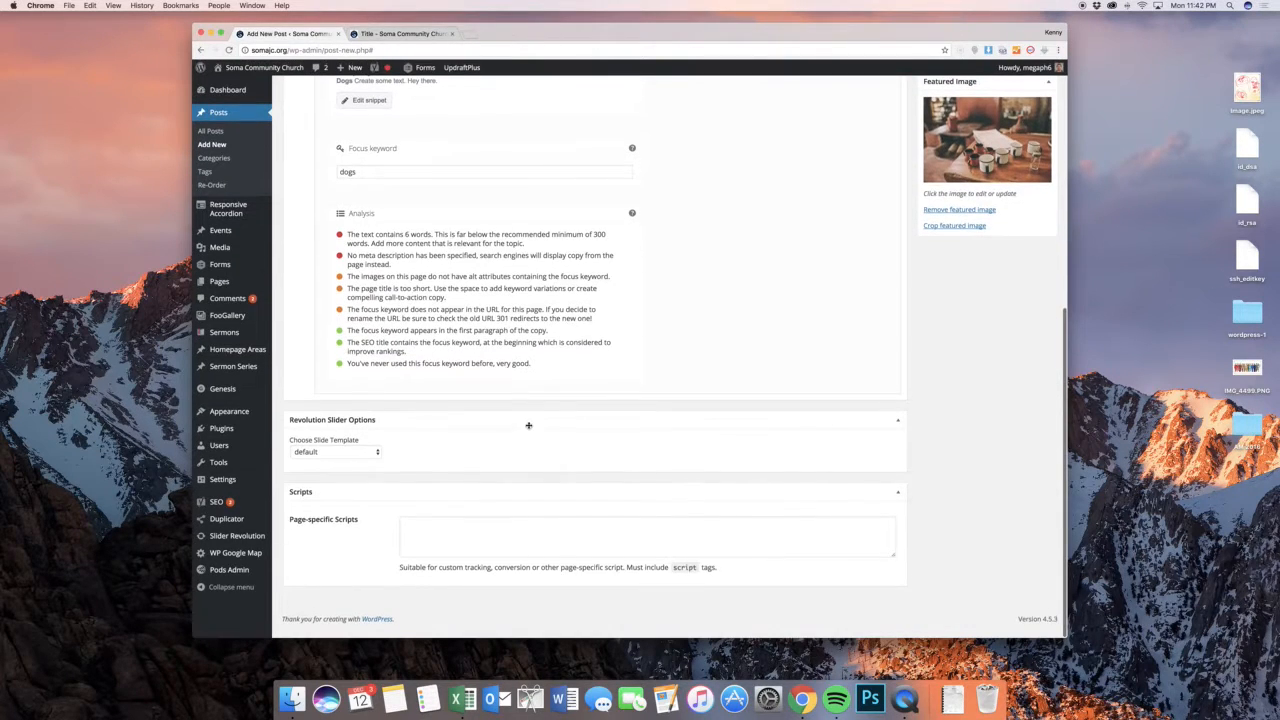
Hide the Revolution Slider Options and Scripts boxes from the post editing screen
scroll(637, 423, up, 10)
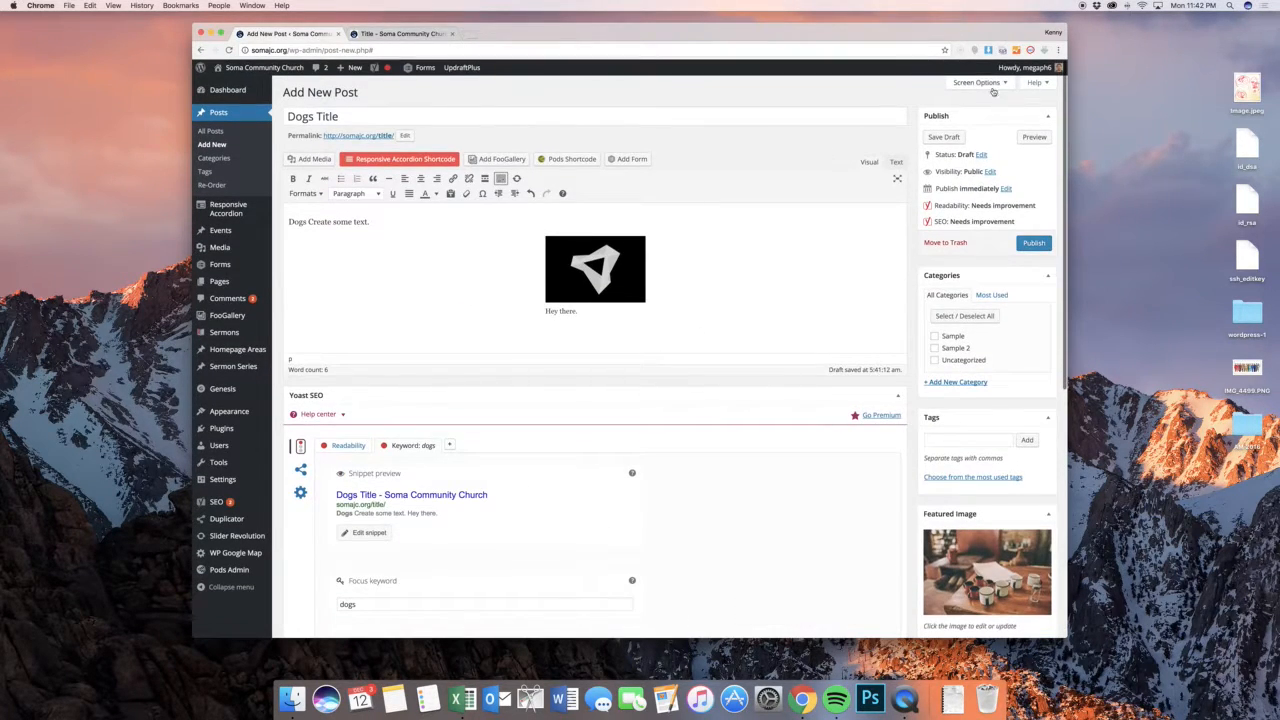
click(976, 82)
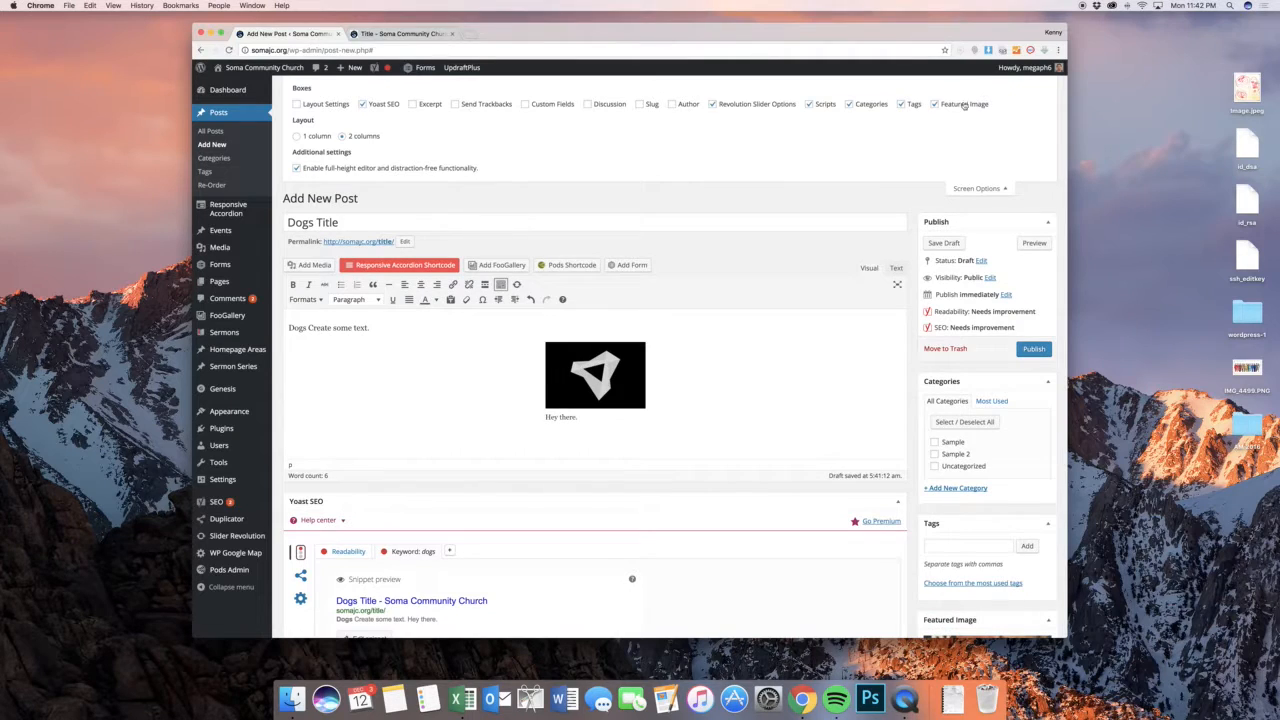
click(780, 106)
click(826, 106)
click(970, 188)
scroll(815, 178, down, 5)
scroll(815, 178, up, 5)
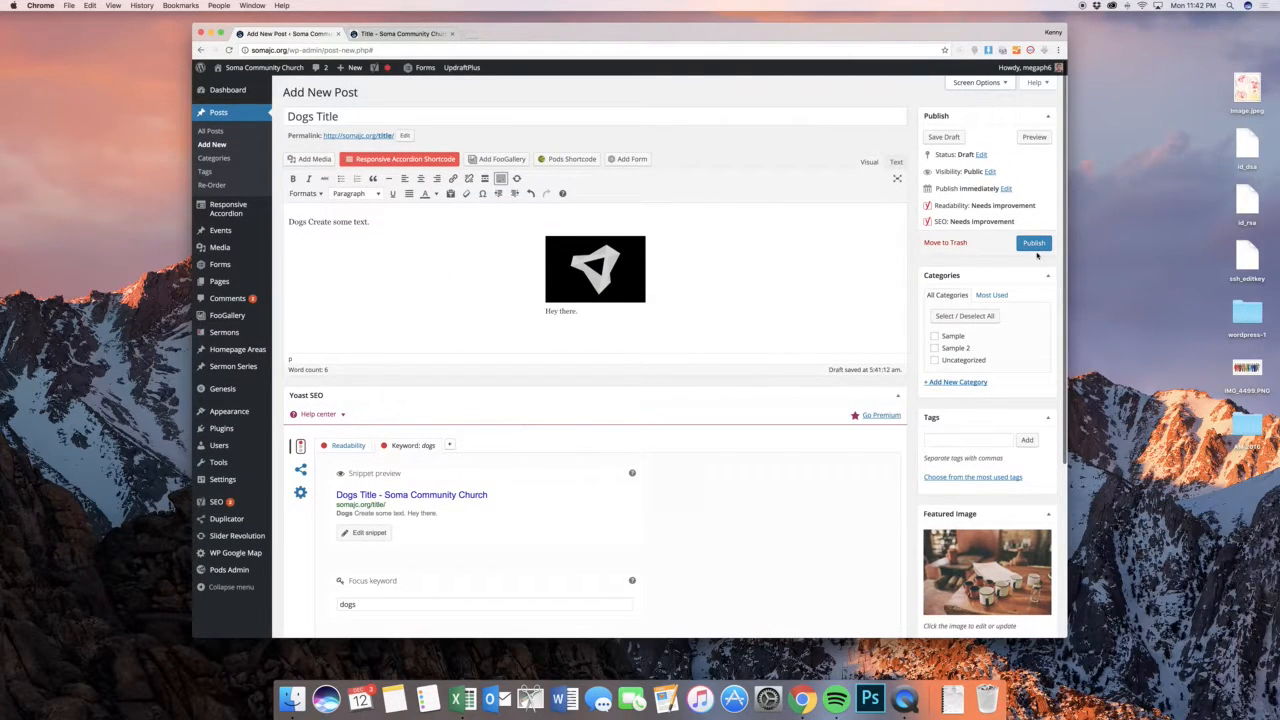
Publish the post and open the list of all posts
click(1034, 244)
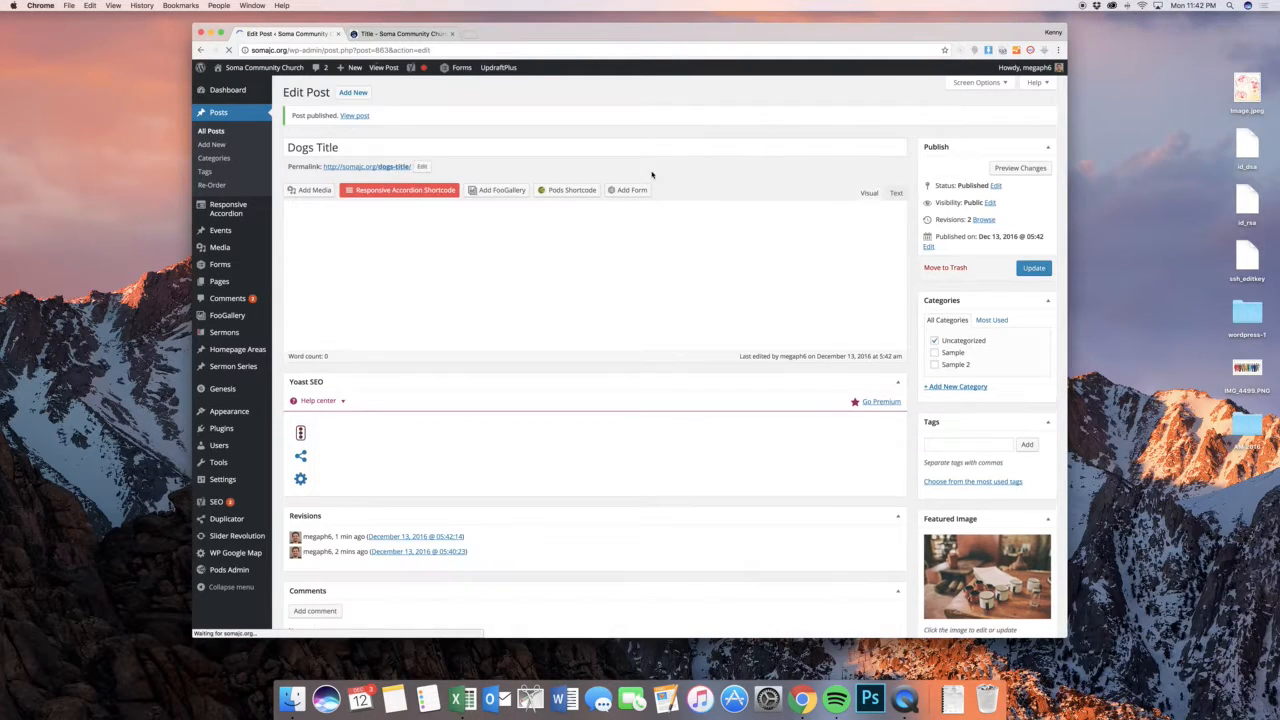
click(238, 132)
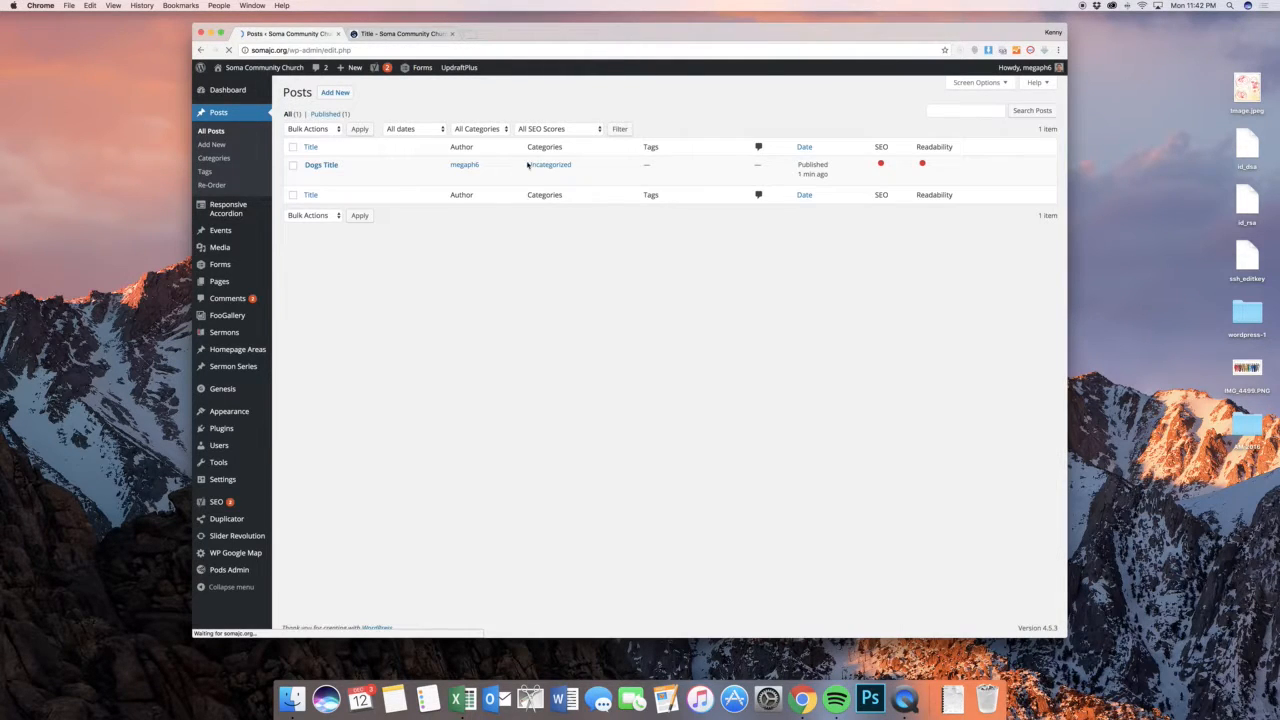
Move the "Dogs Title" post to the Trash and permanently delete it from there
mouse_move(317, 178)
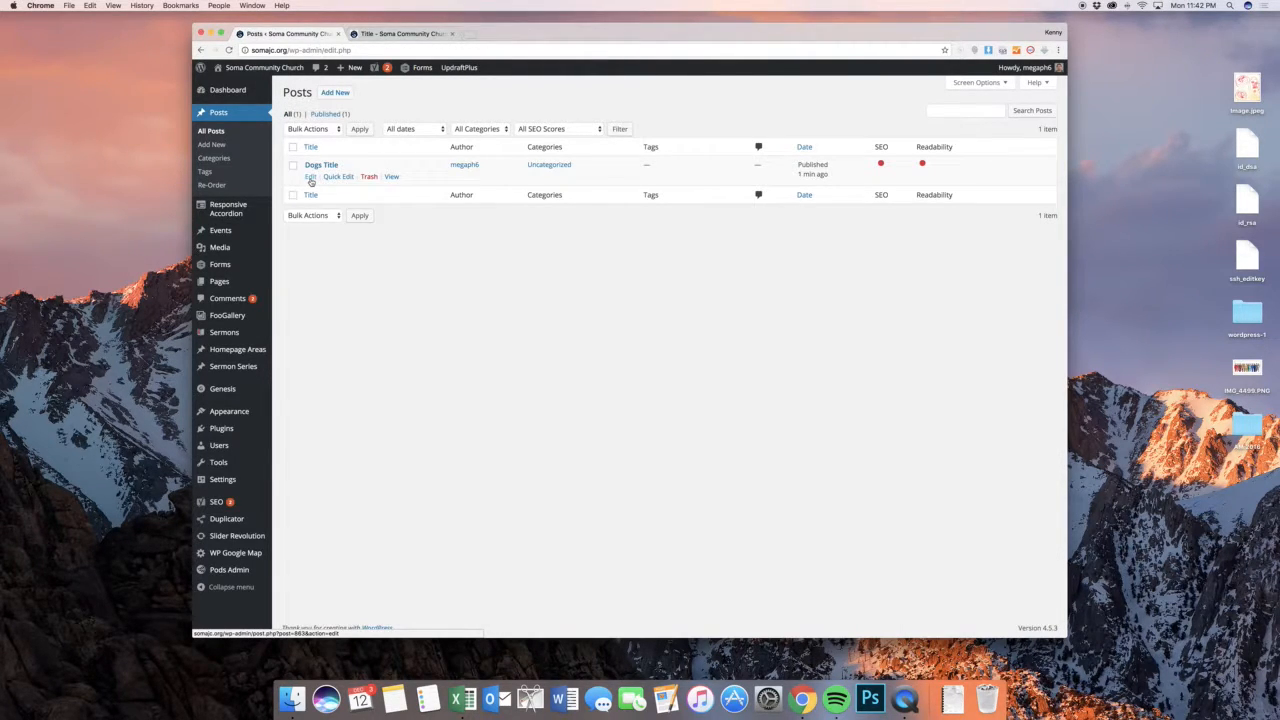
click(366, 180)
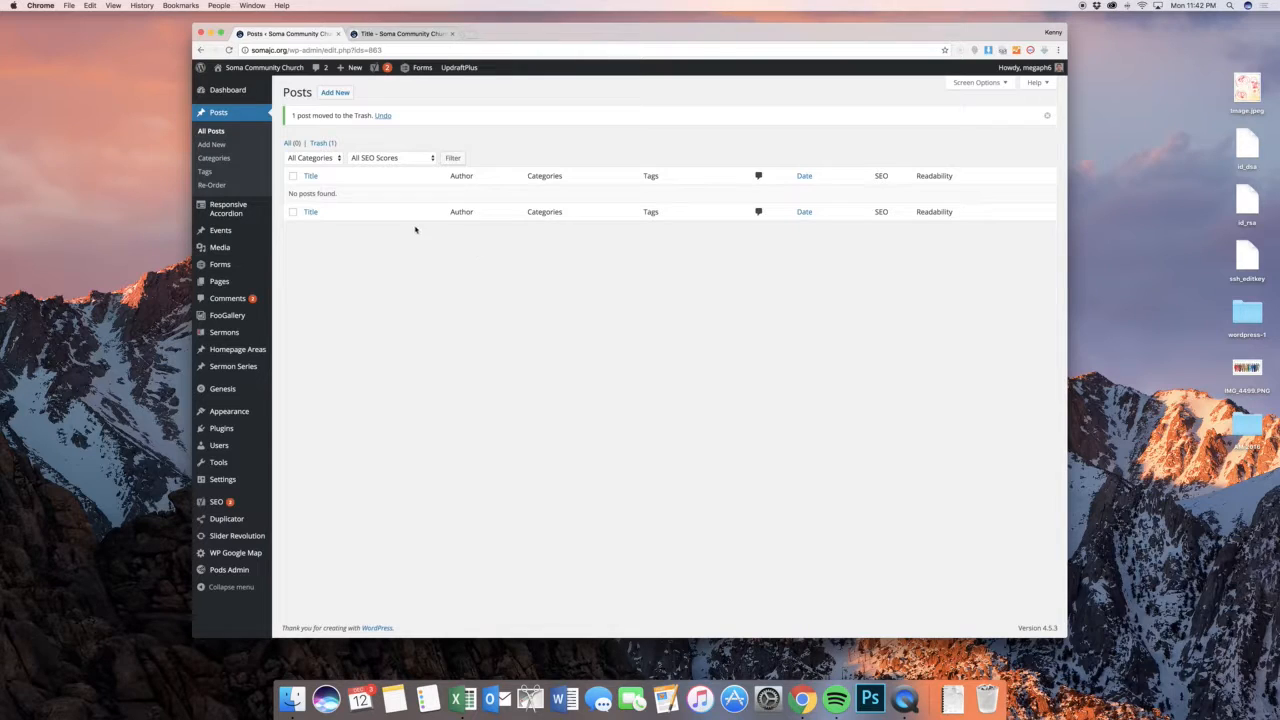
click(321, 142)
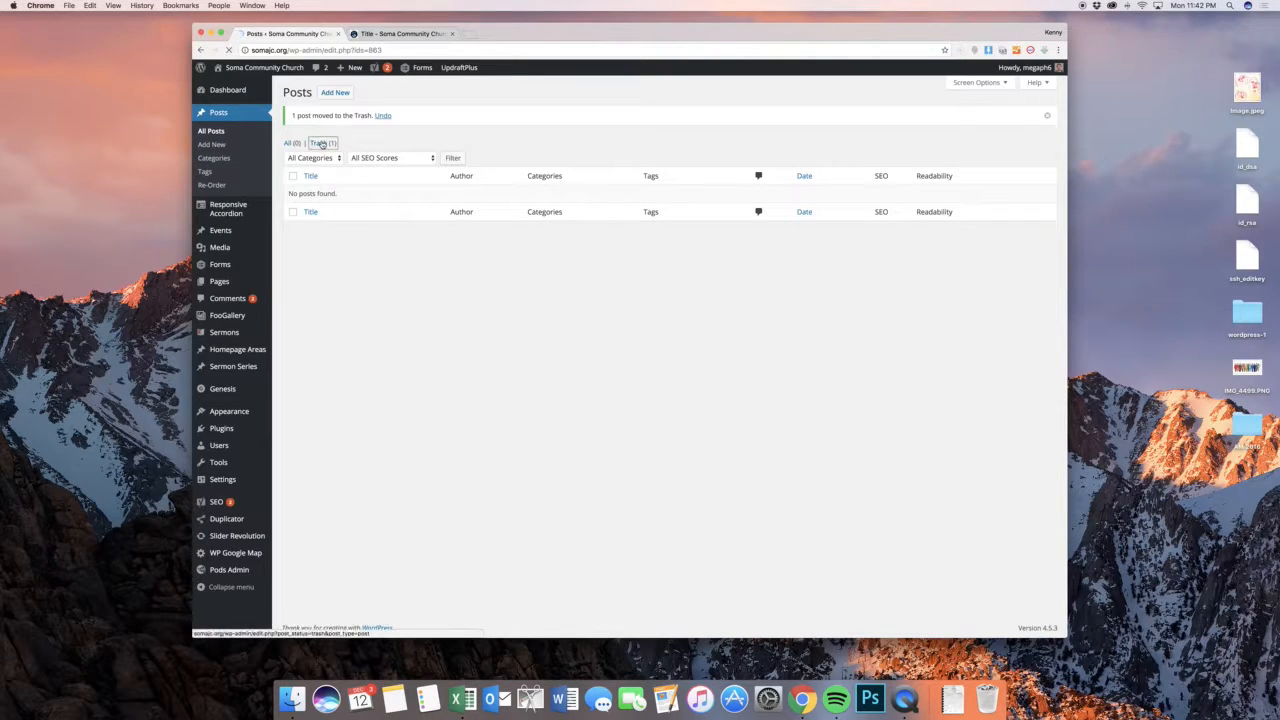
mouse_move(318, 177)
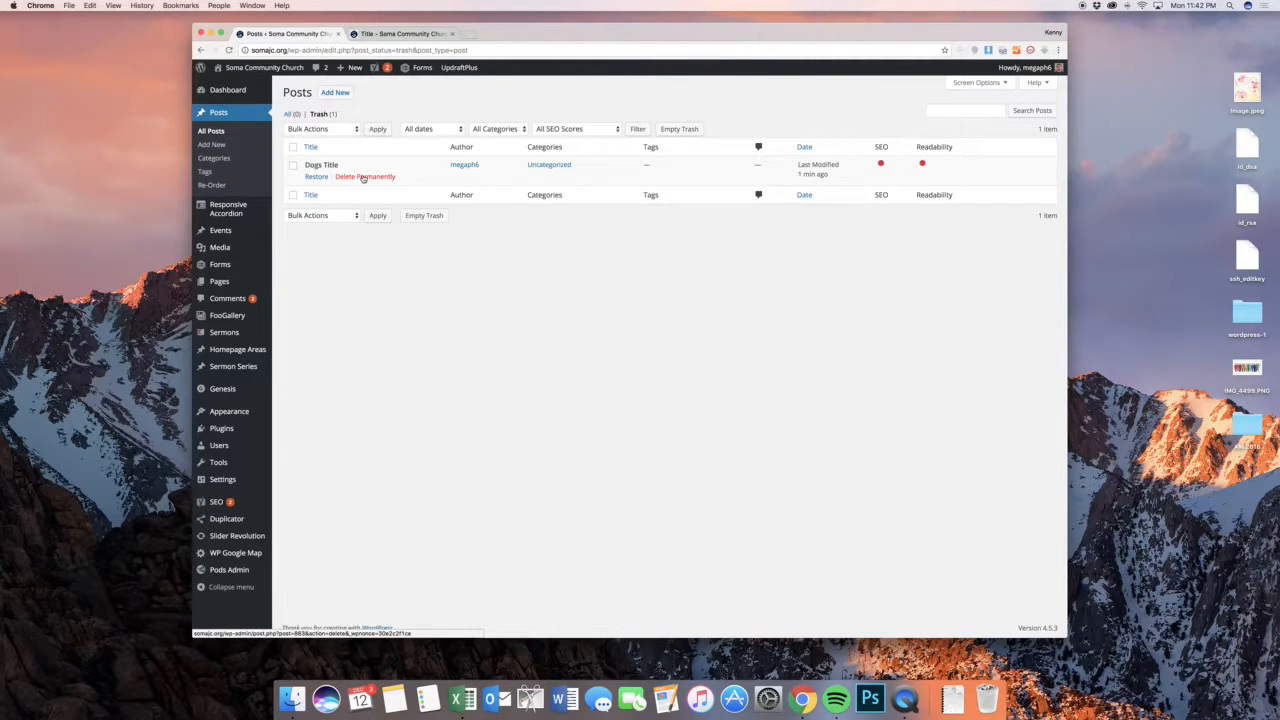
click(363, 177)
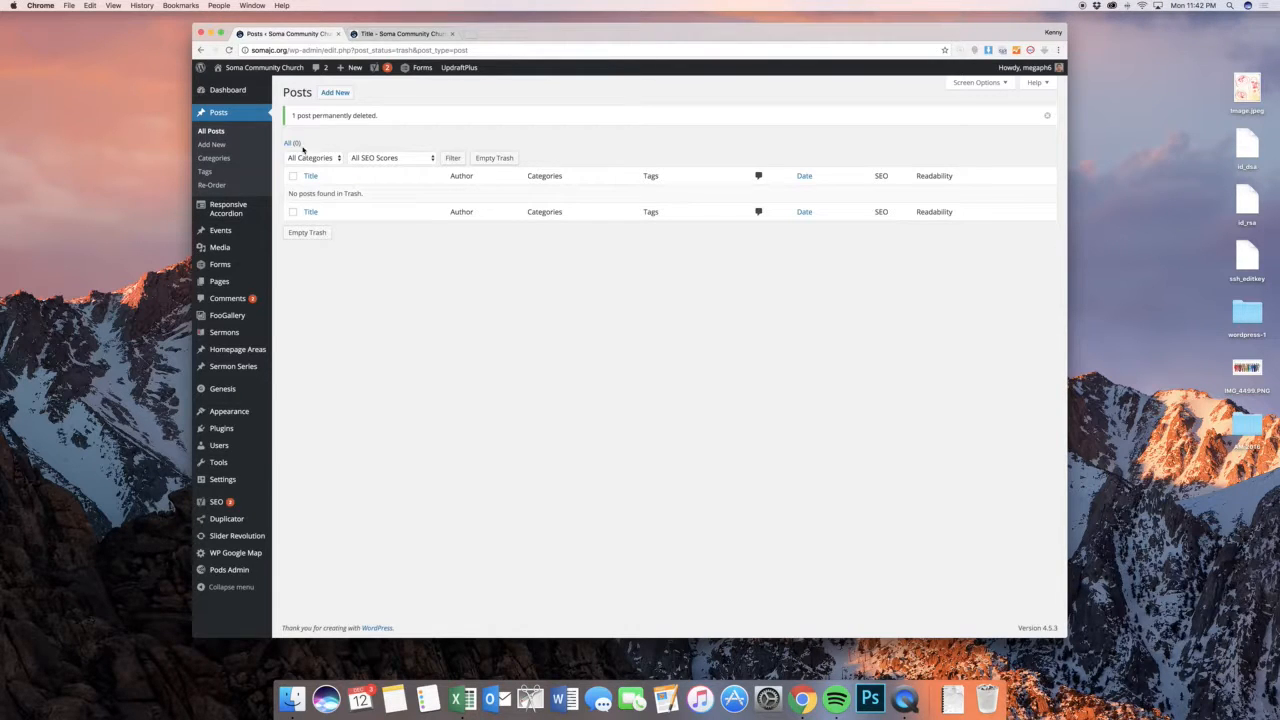
View the Categories and Re-Order pages for posts, and bring up the list of Responsive Accordions
click(230, 160)
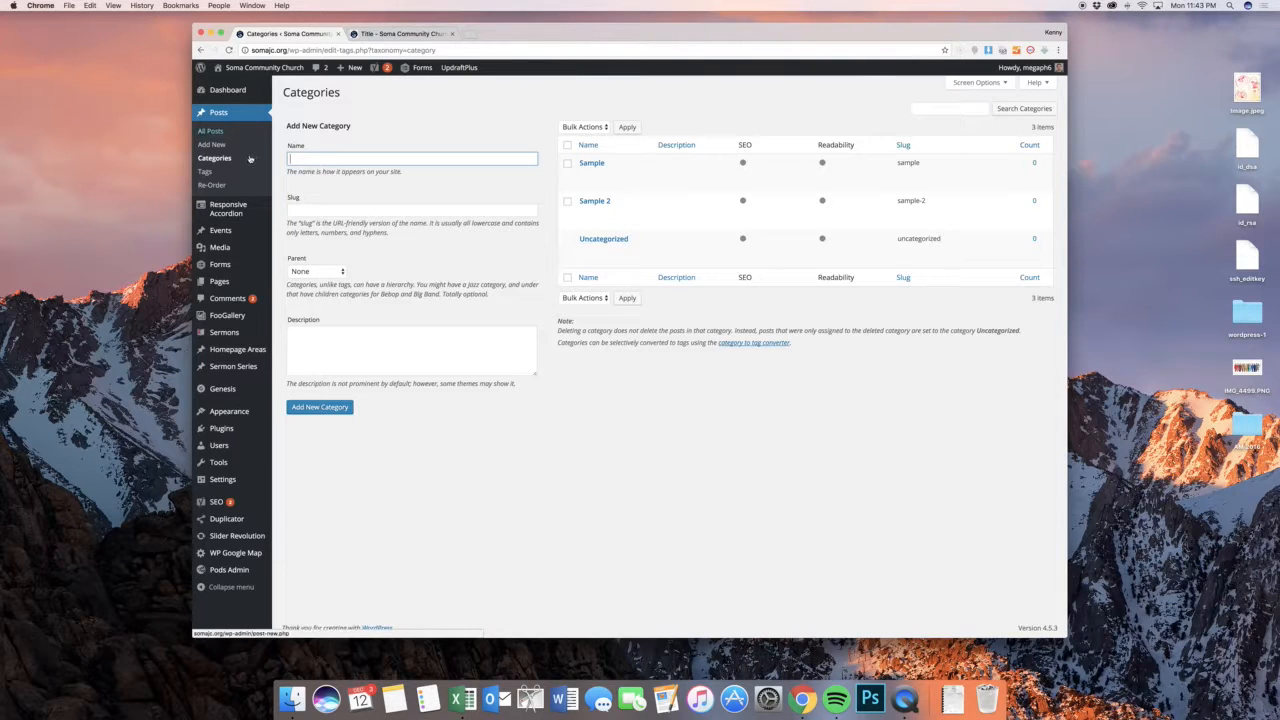
click(226, 188)
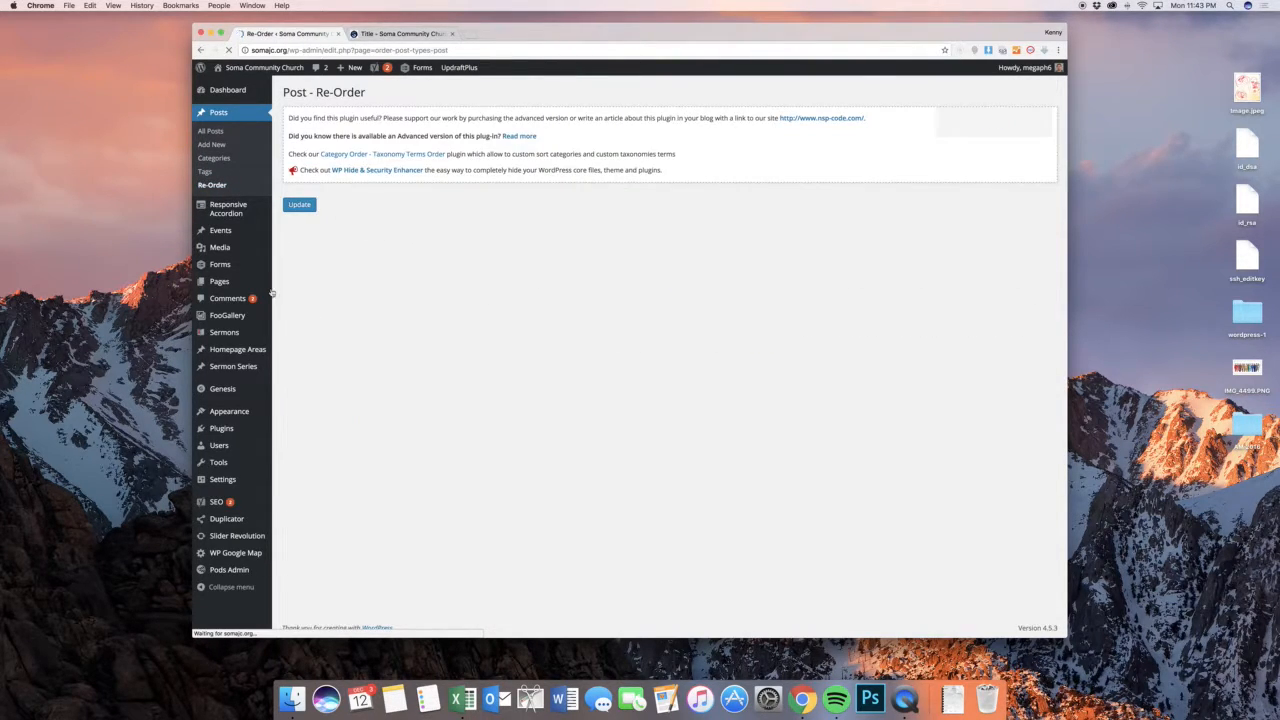
mouse_move(238, 215)
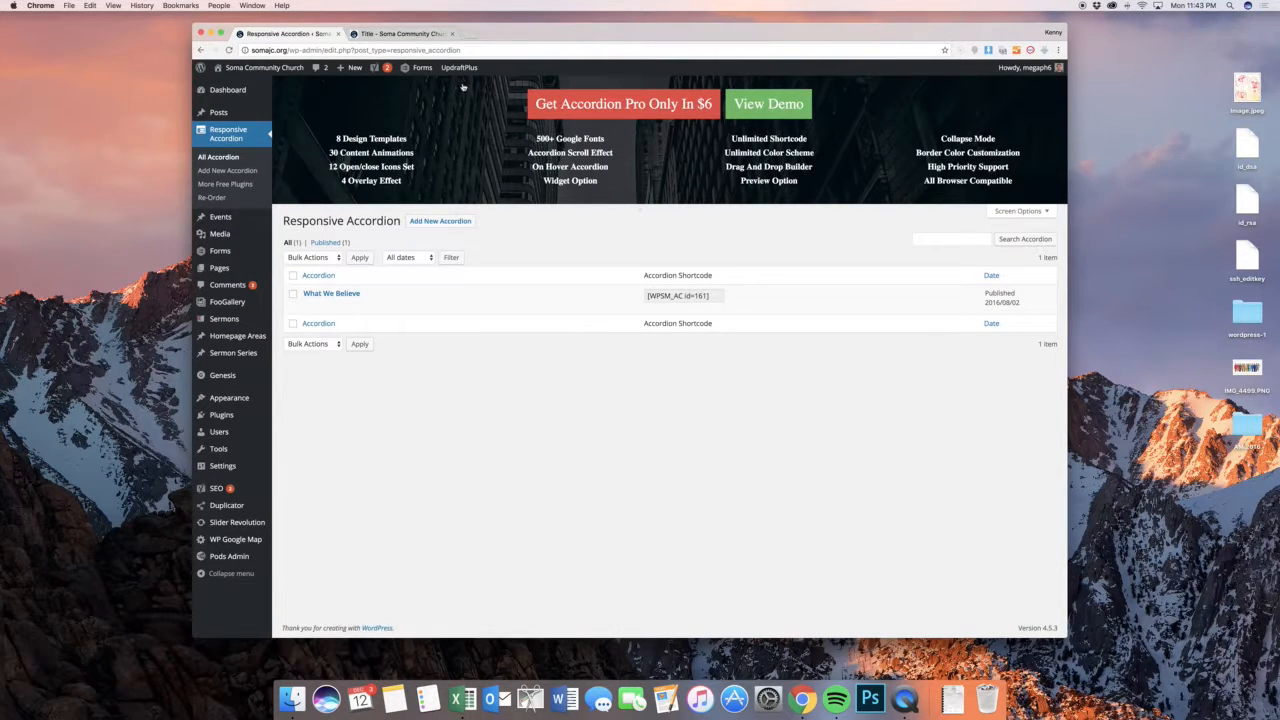
Go from the post preview to the site's home page and find the What We Believe accordion section
click(413, 35)
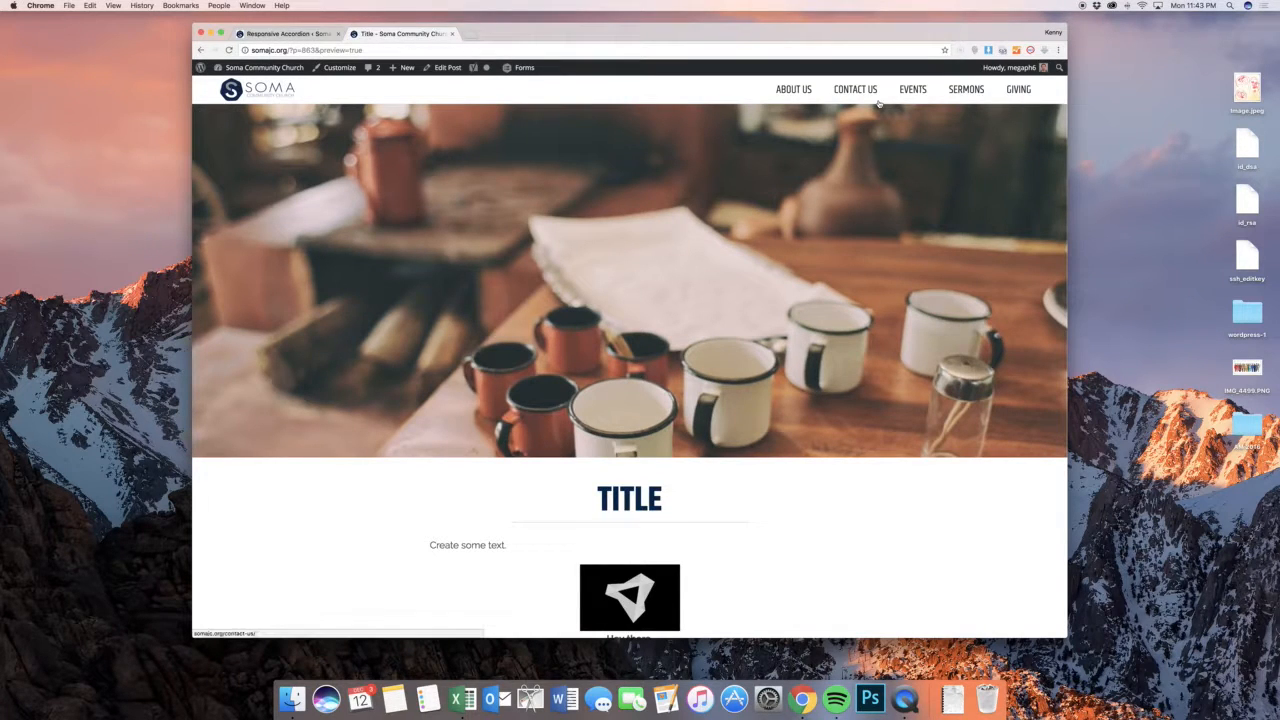
mouse_move(795, 92)
scroll(640, 118, down, 5)
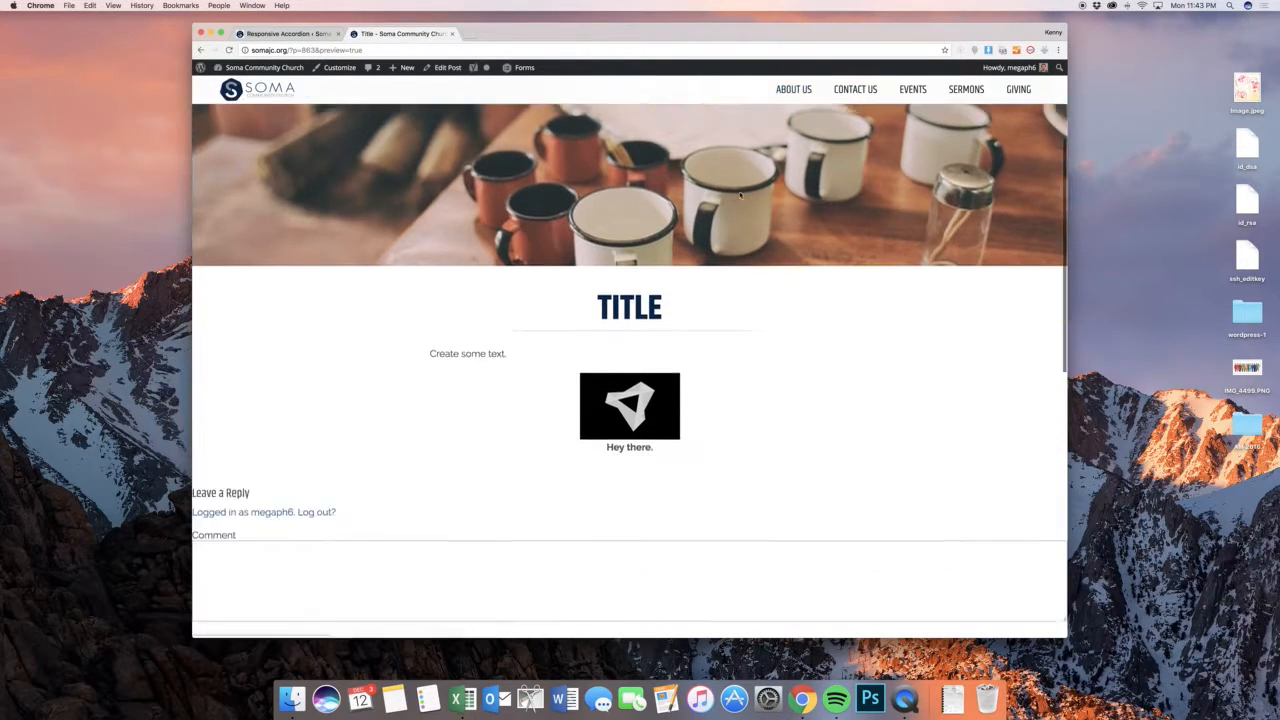
scroll(551, 111, up, 5)
click(262, 90)
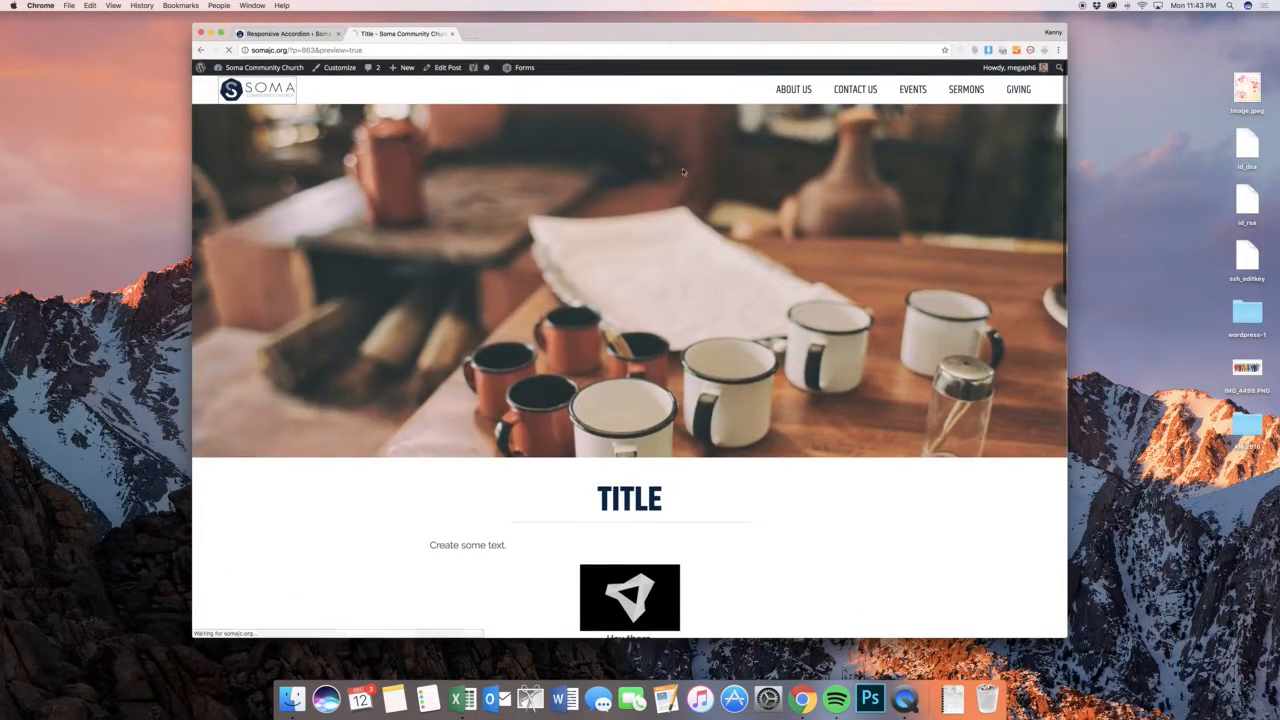
scroll(802, 251, down, 15)
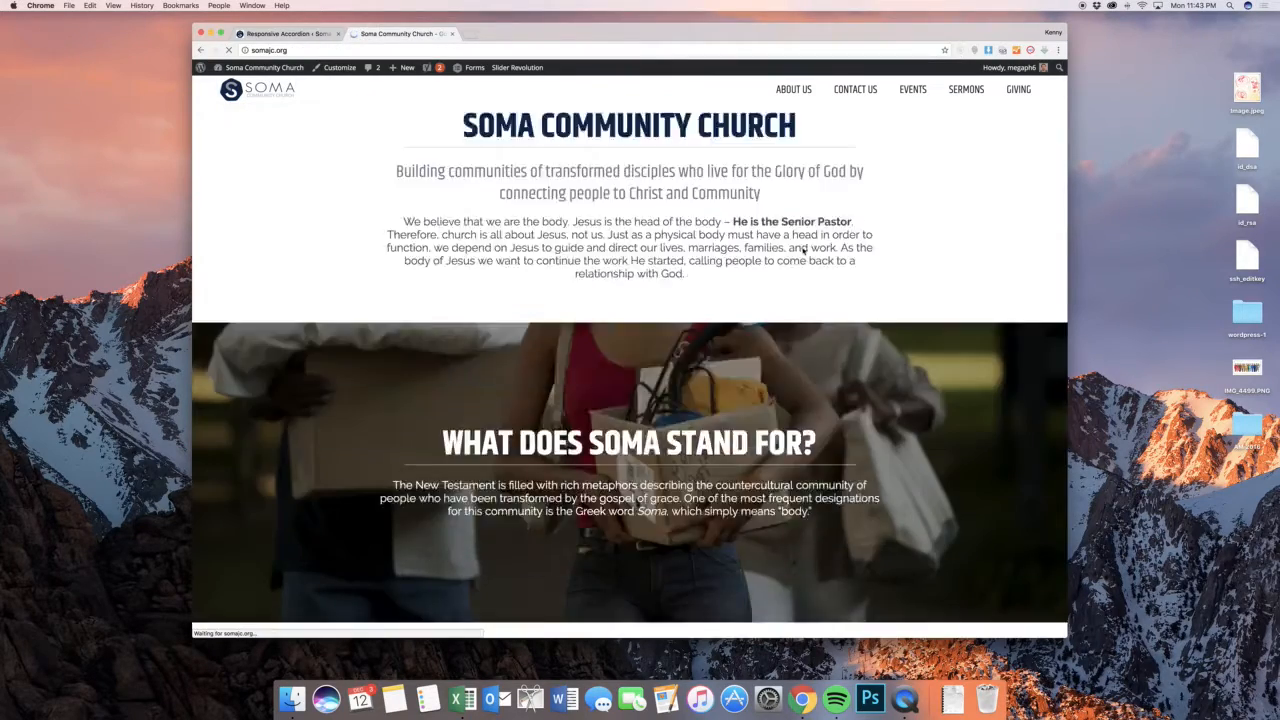
scroll(802, 247, down, 10)
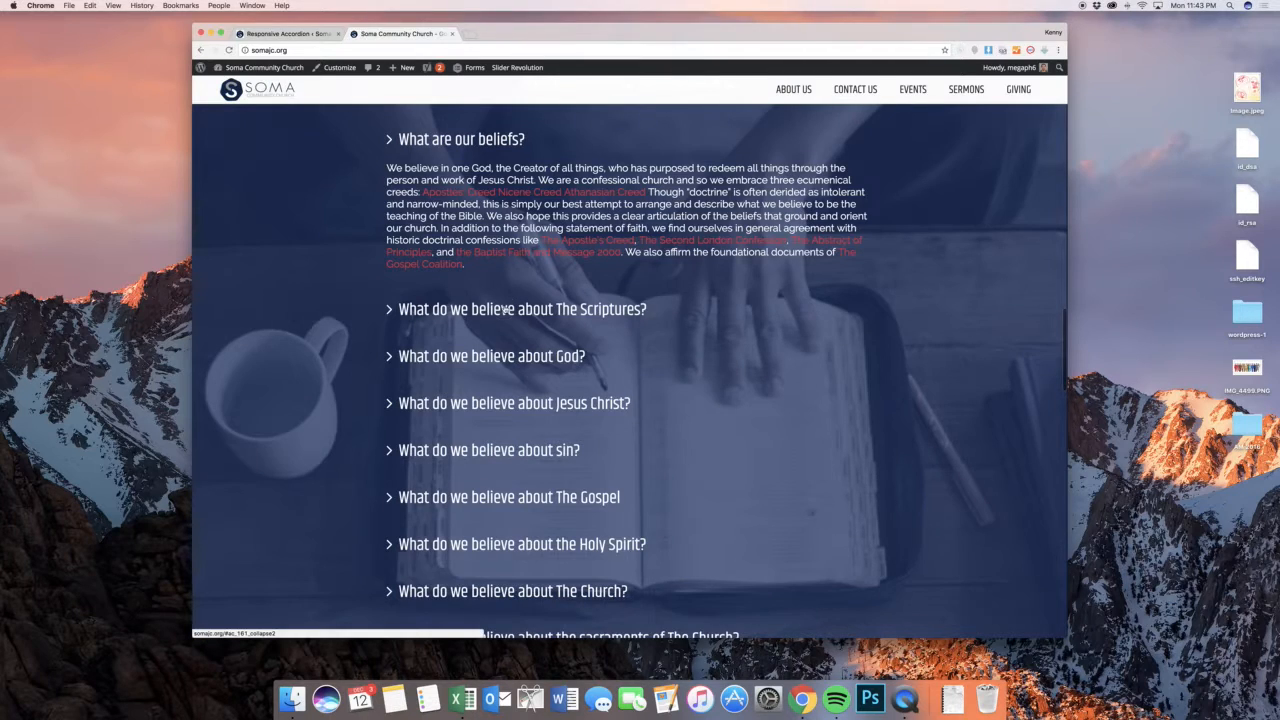
Expand several What We Believe questions on the live page, including God, Jesus Christ and sin, ending with "What are our beliefs?"
click(505, 310)
click(538, 314)
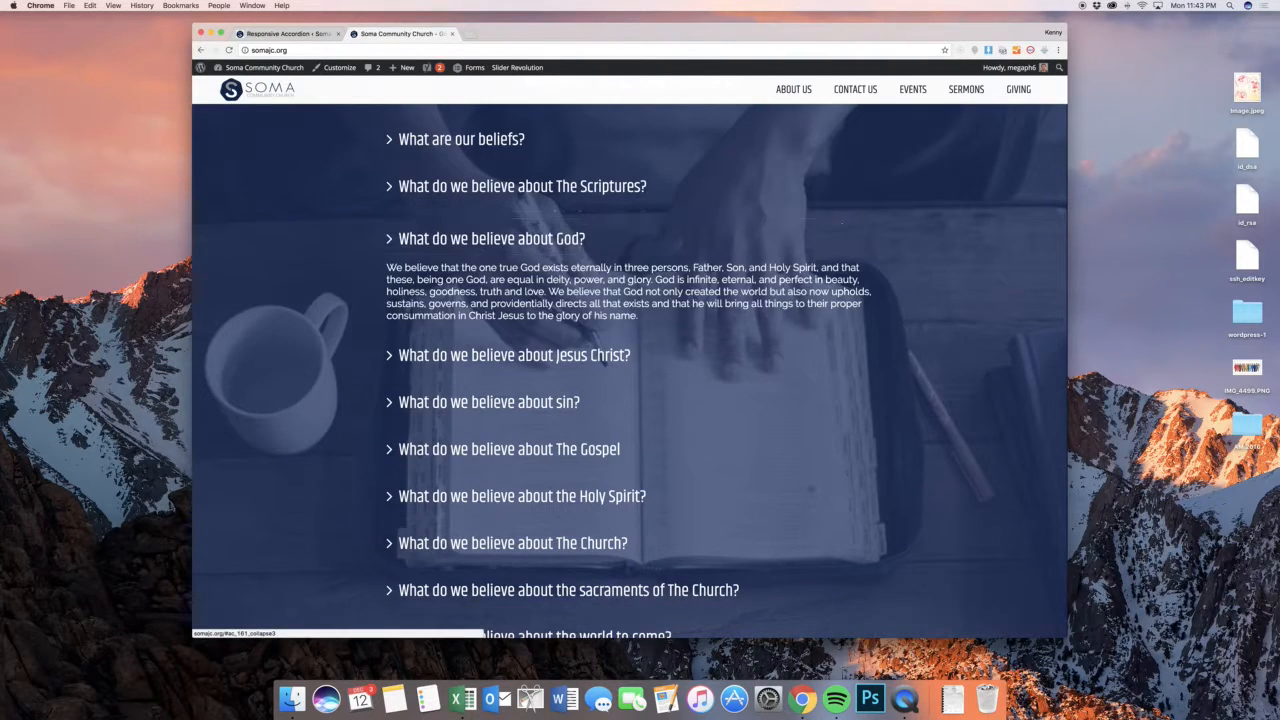
click(630, 352)
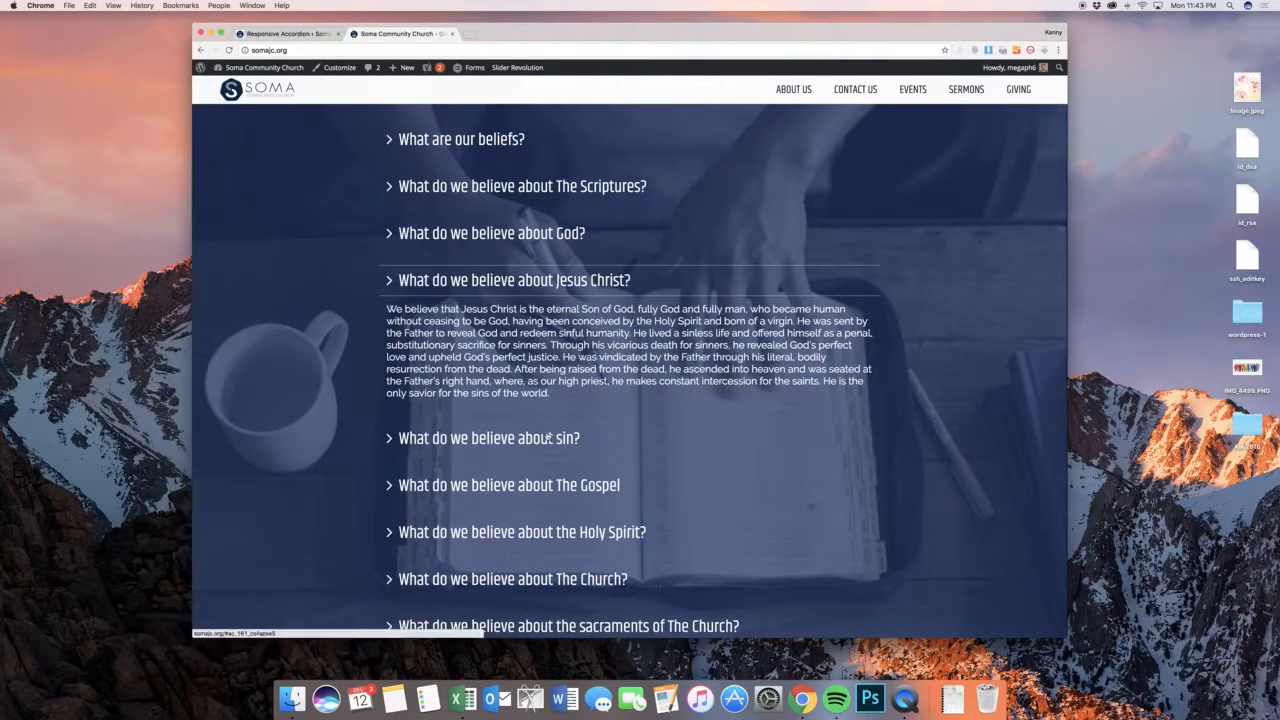
click(548, 438)
scroll(714, 341, up, 1)
scroll(714, 341, up, 2)
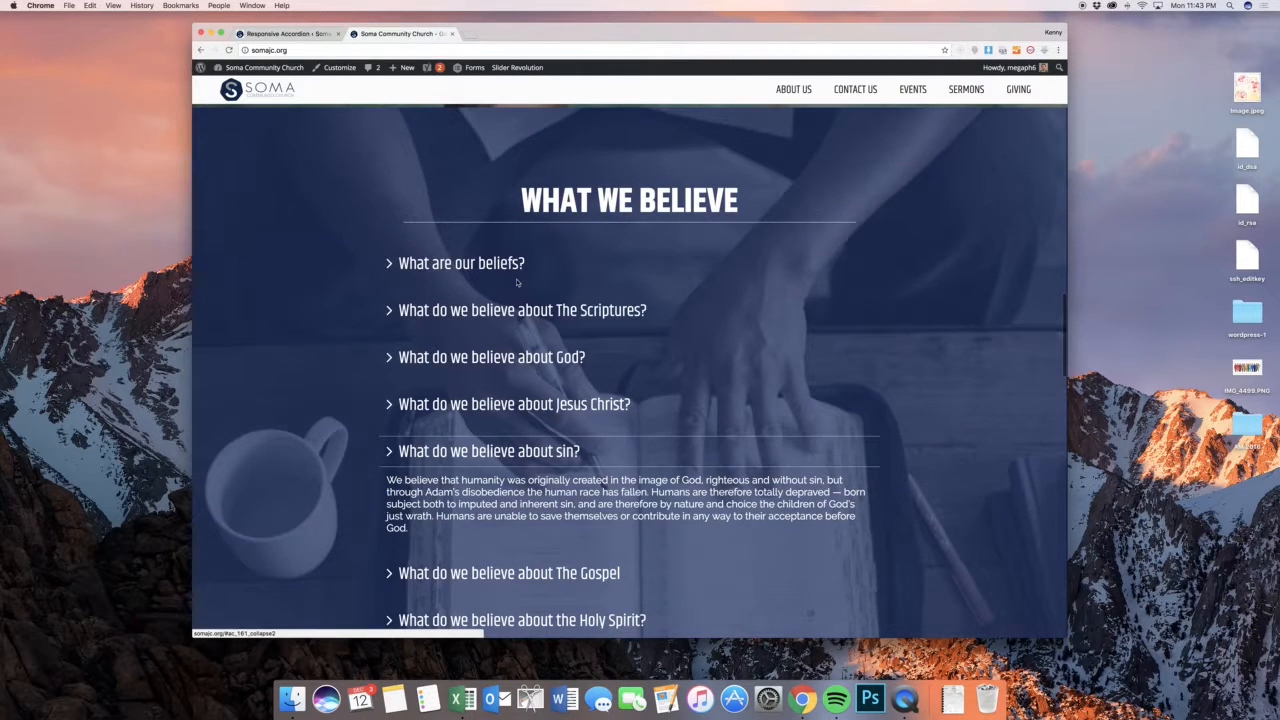
click(494, 264)
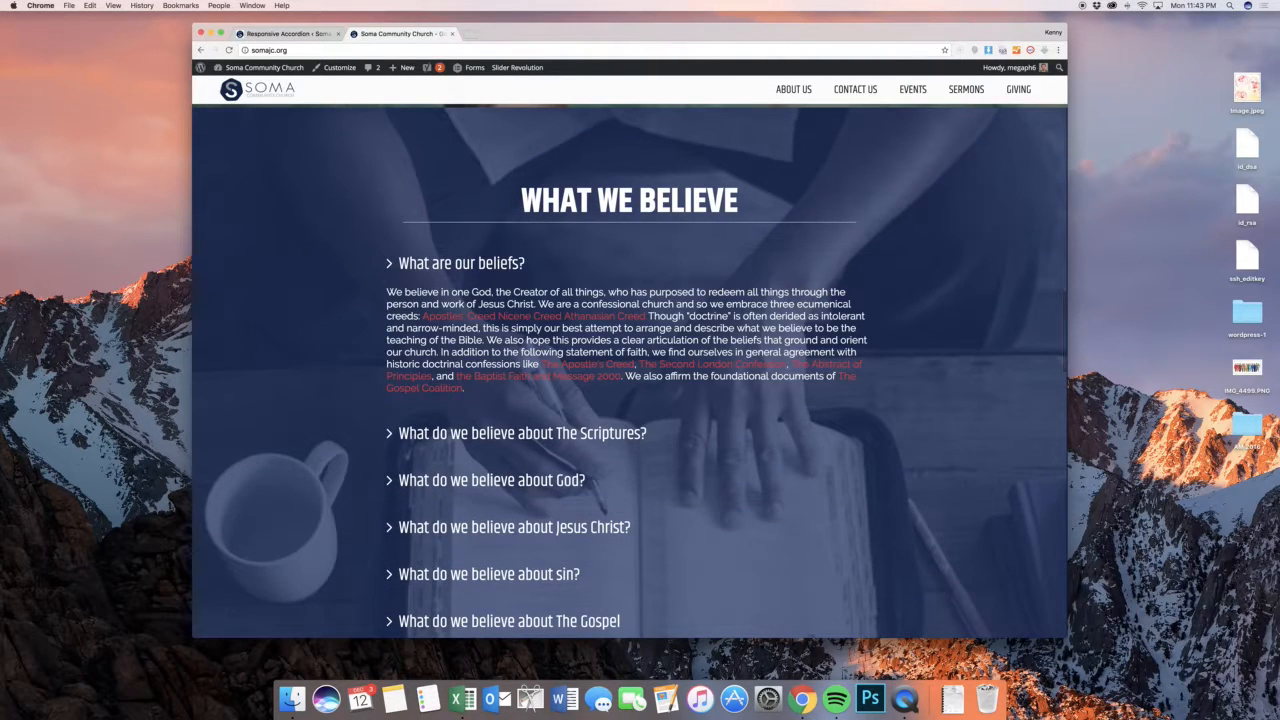
Open the What We Believe accordion for editing in the admin area and show its item fields
click(280, 34)
mouse_move(330, 304)
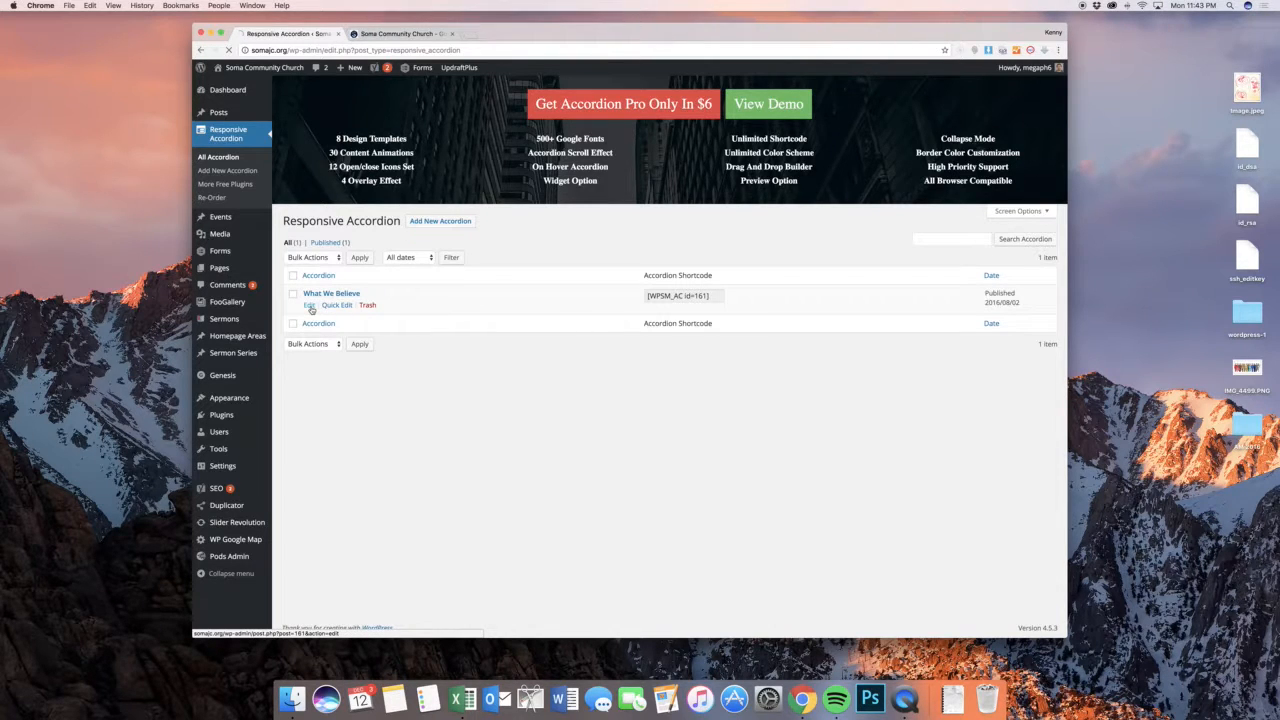
click(310, 306)
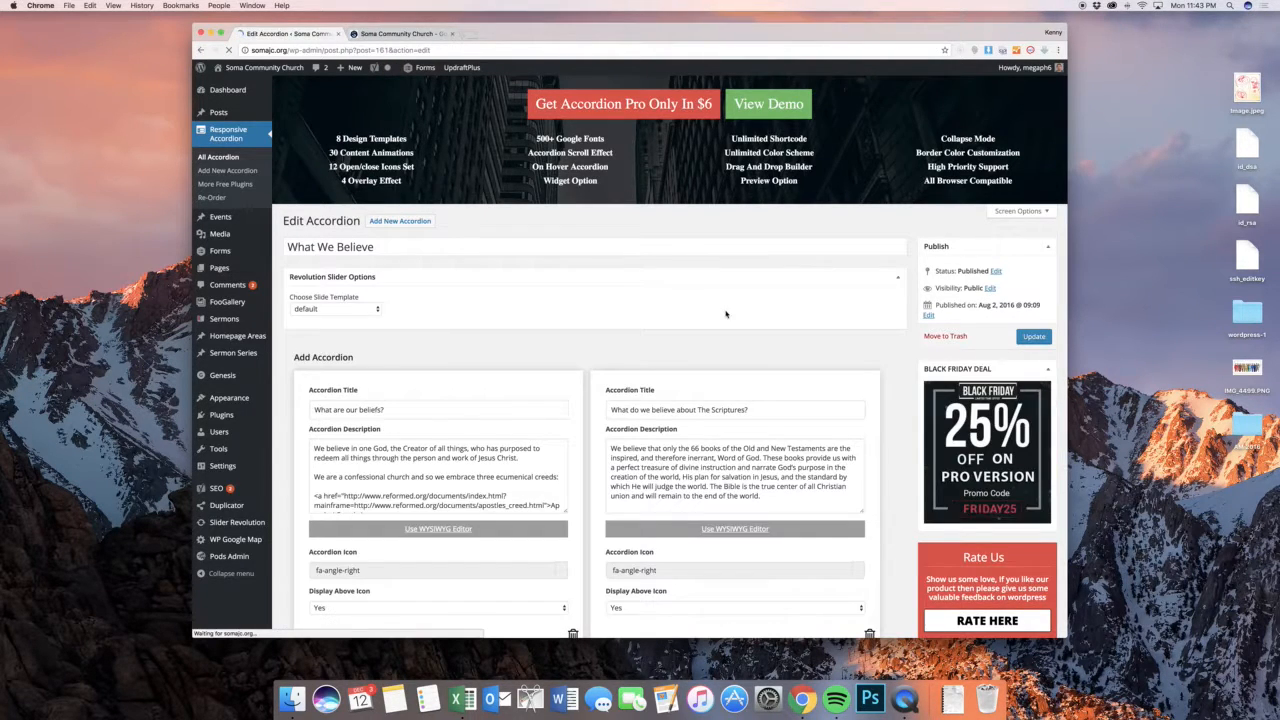
scroll(650, 280, down, 4)
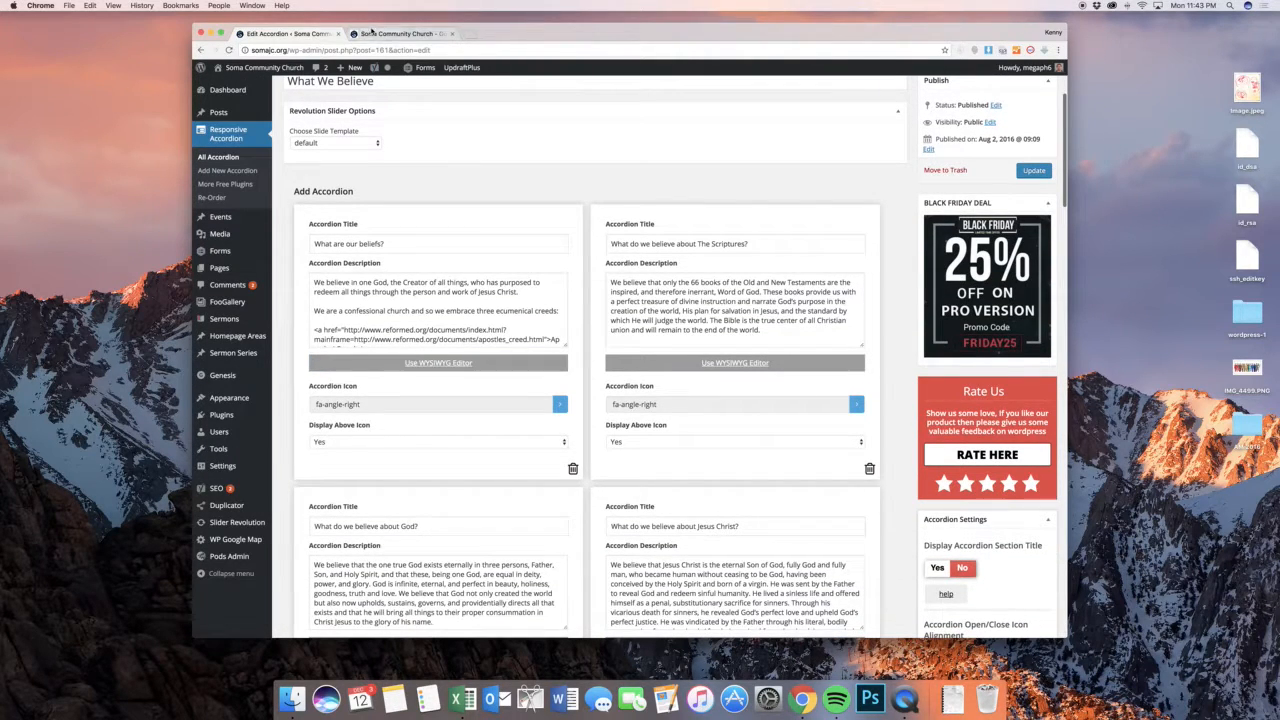
Compare the live What We Believe section with the "What are our beliefs?" item's title and description in the accordion settings
click(385, 34)
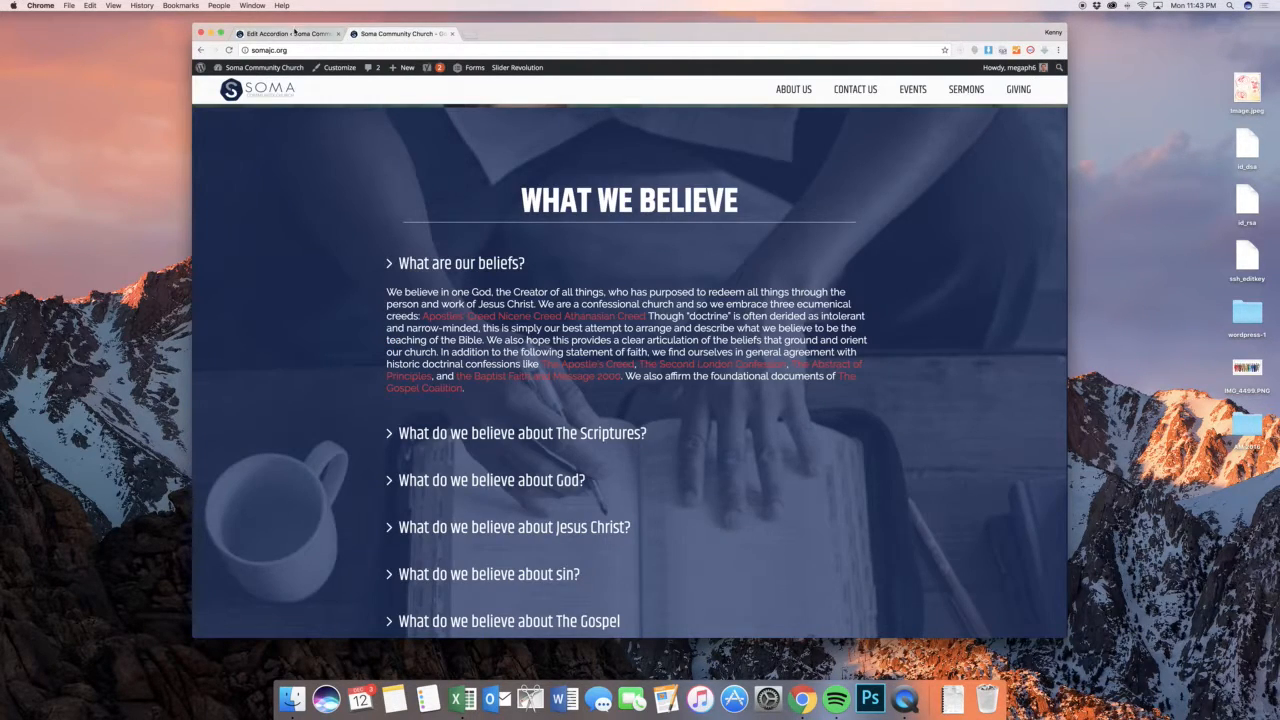
click(296, 34)
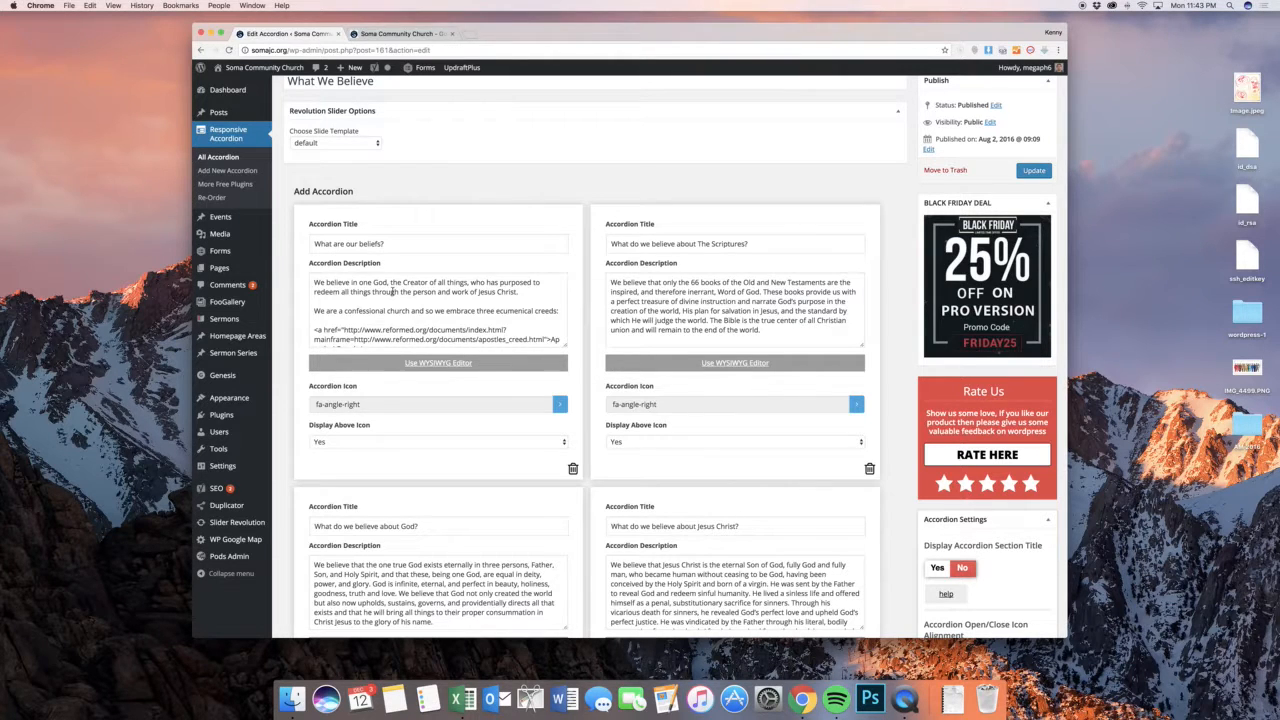
scroll(393, 291, down, 3)
scroll(393, 290, up, 3)
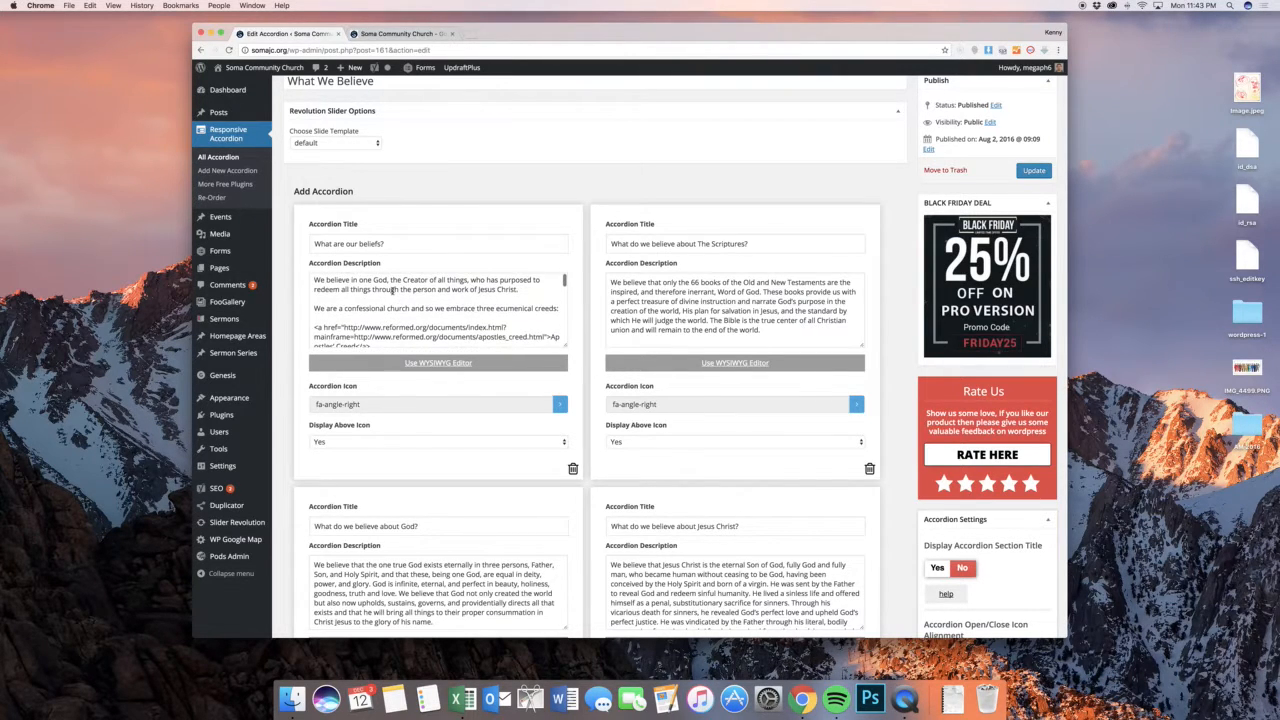
scroll(404, 318, down, 3)
click(405, 312)
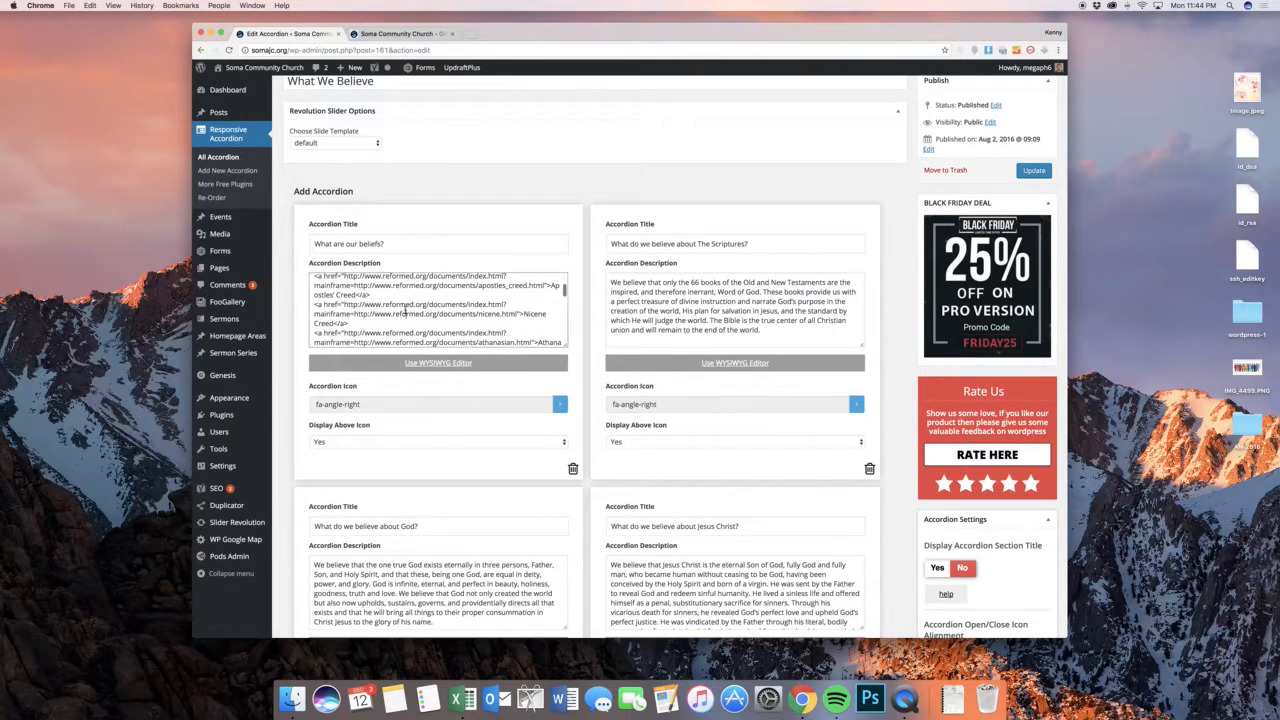
Open the "What are our beliefs?" description in the WYSIWYG editor and compare its visual and text views
click(452, 366)
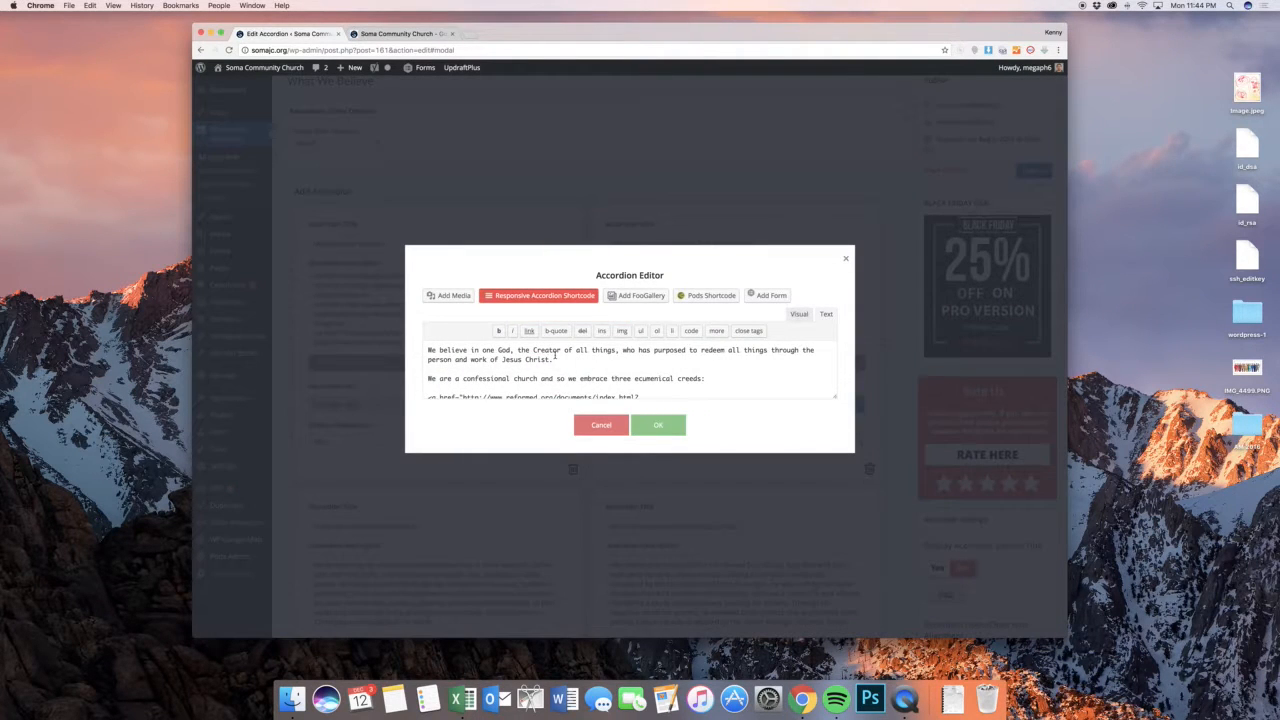
click(798, 315)
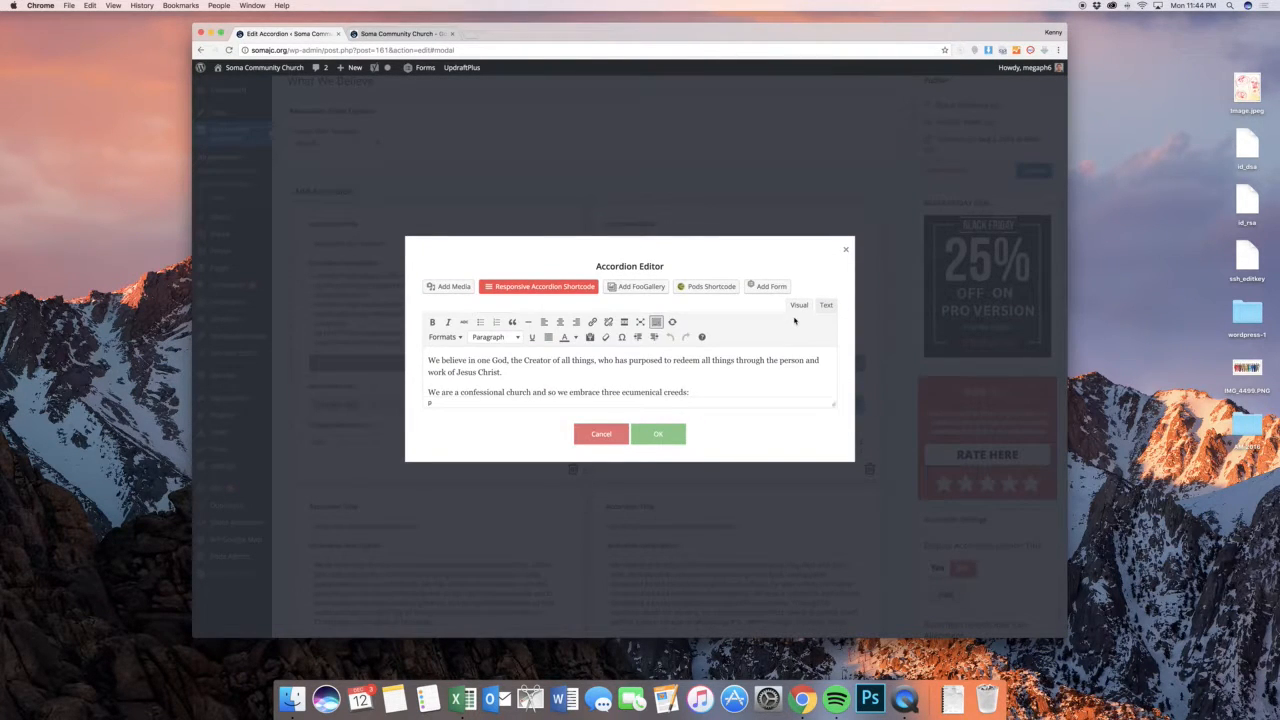
click(825, 306)
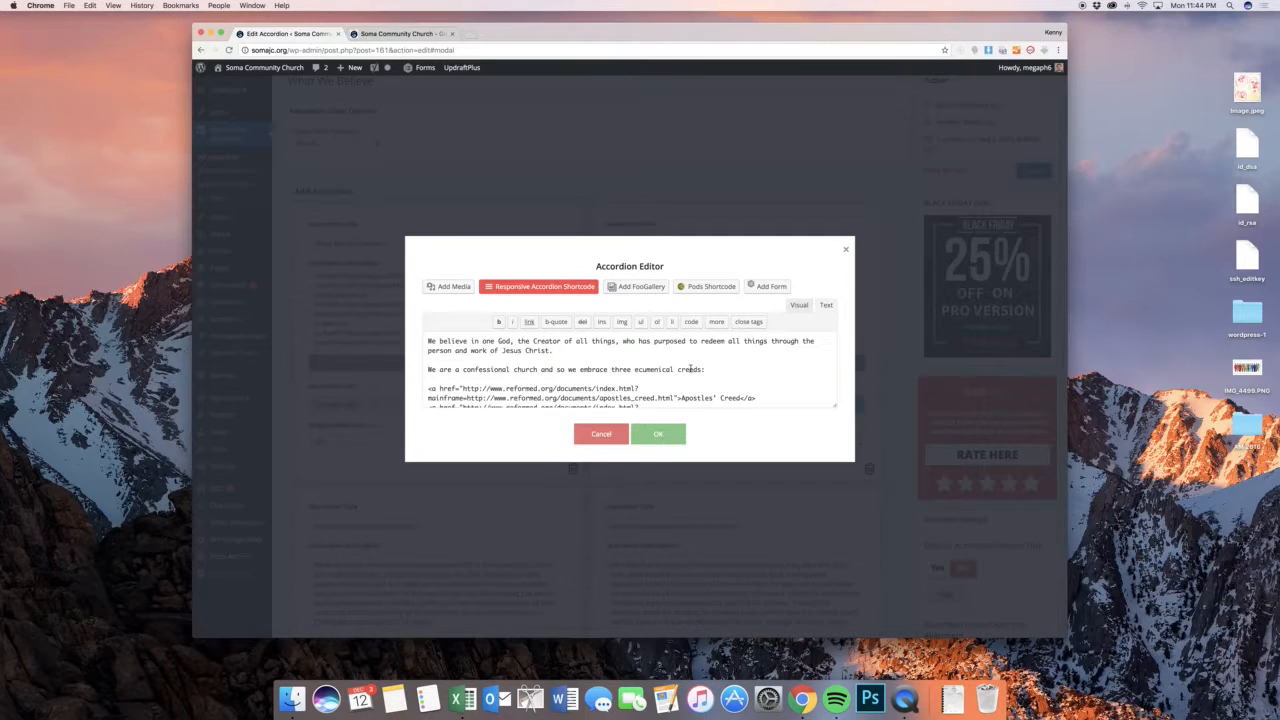
scroll(690, 369, down, 2)
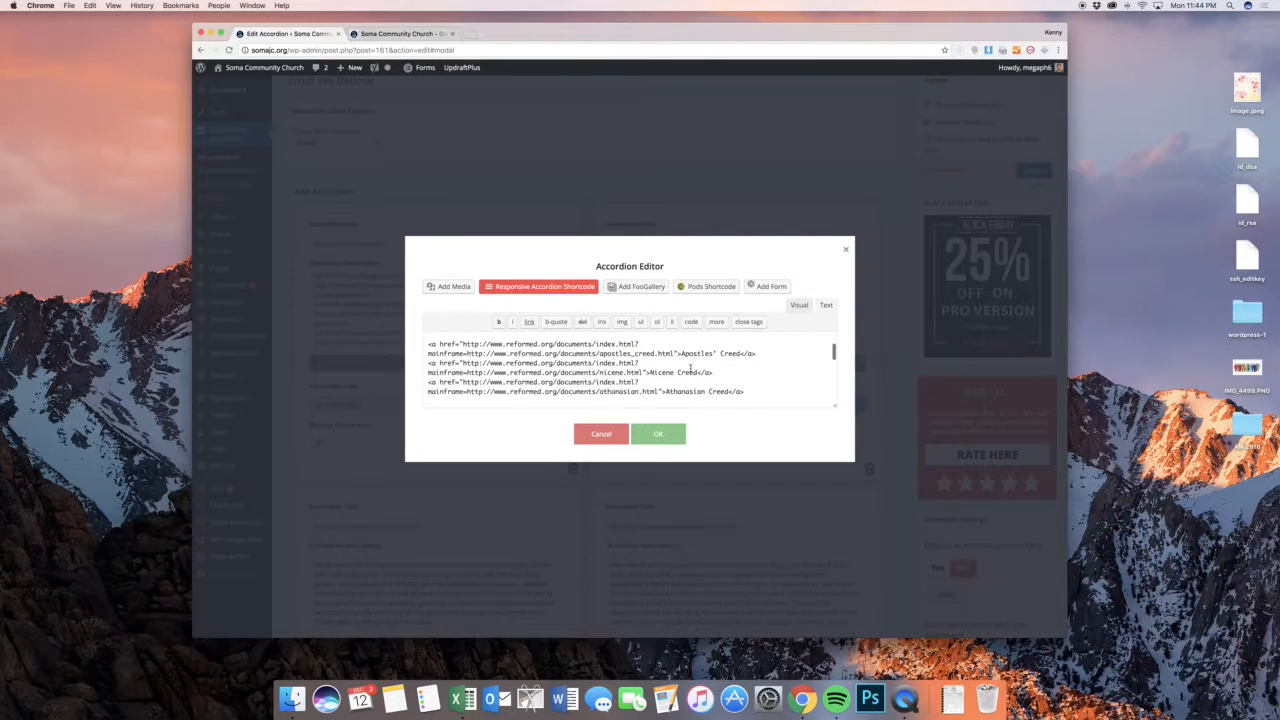
Return to the visual view, enlarge the editing area to fit the whole description, and place the cursor in the Nicene Creed link
click(800, 306)
scroll(600, 376, down, 3)
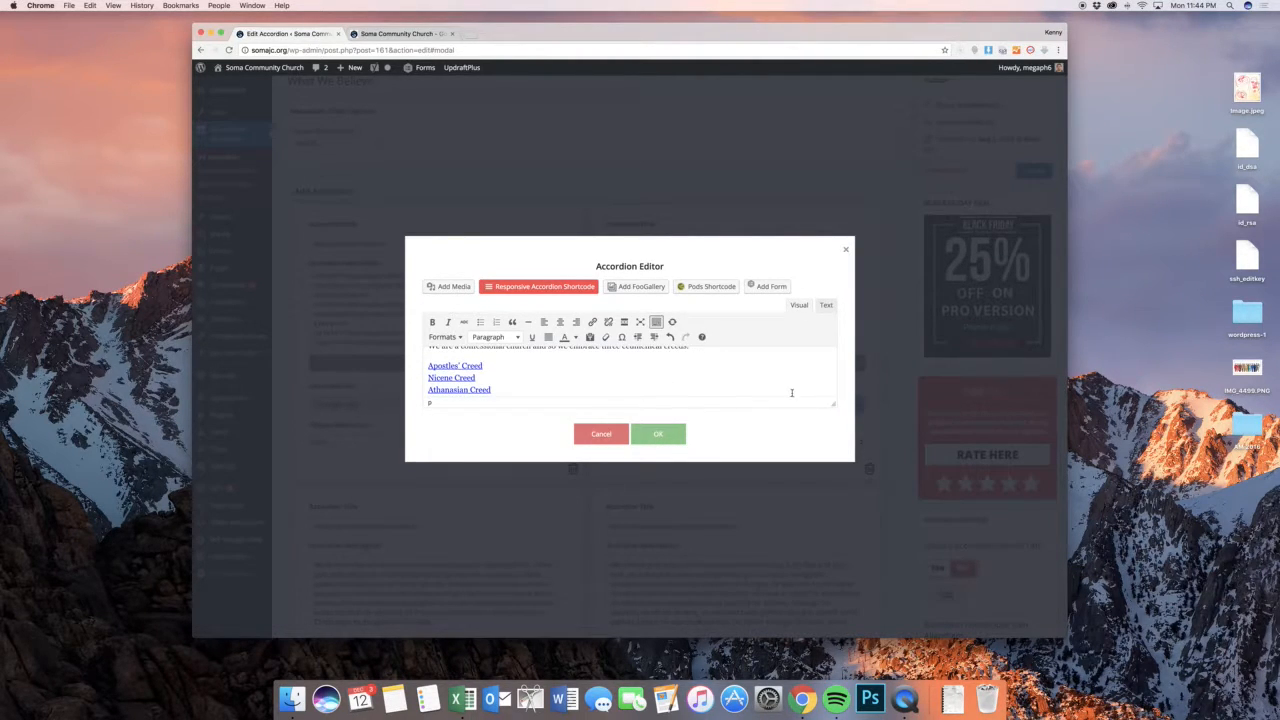
drag(834, 405, 848, 604)
click(599, 321)
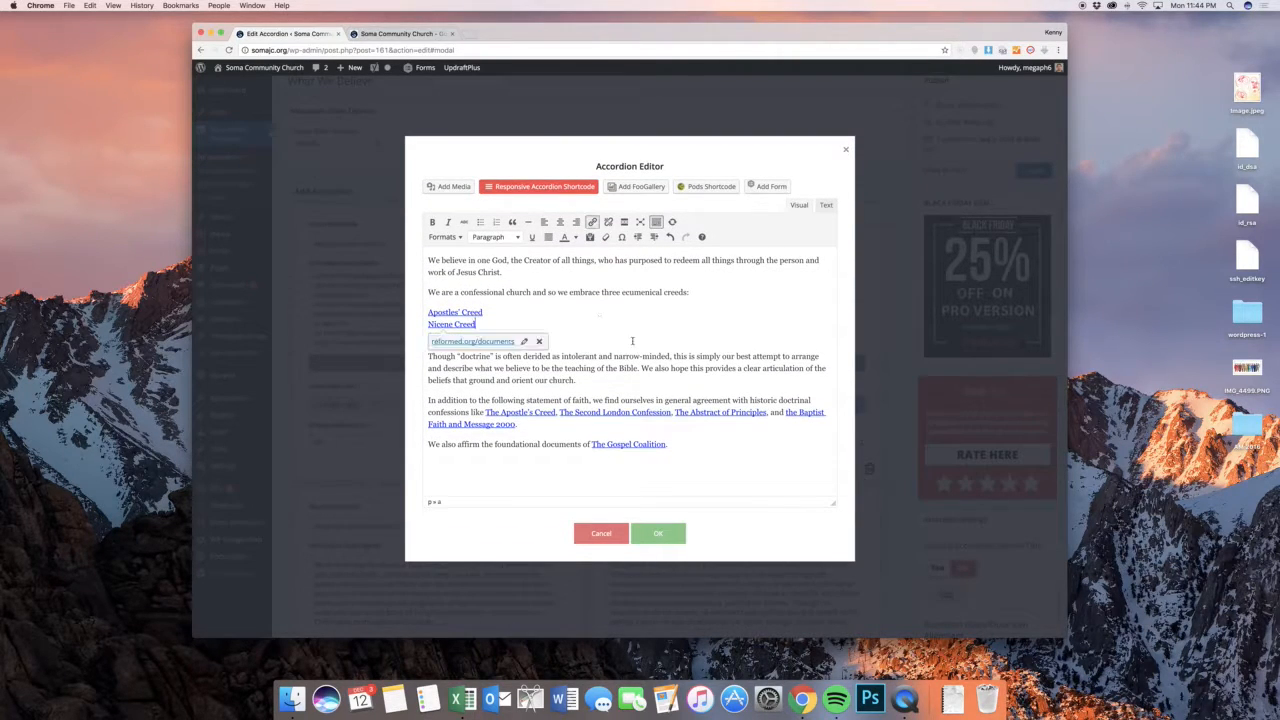
Accept the description in the accordion editor and compare the "What are our beliefs?" item with the live What We Believe section
click(668, 536)
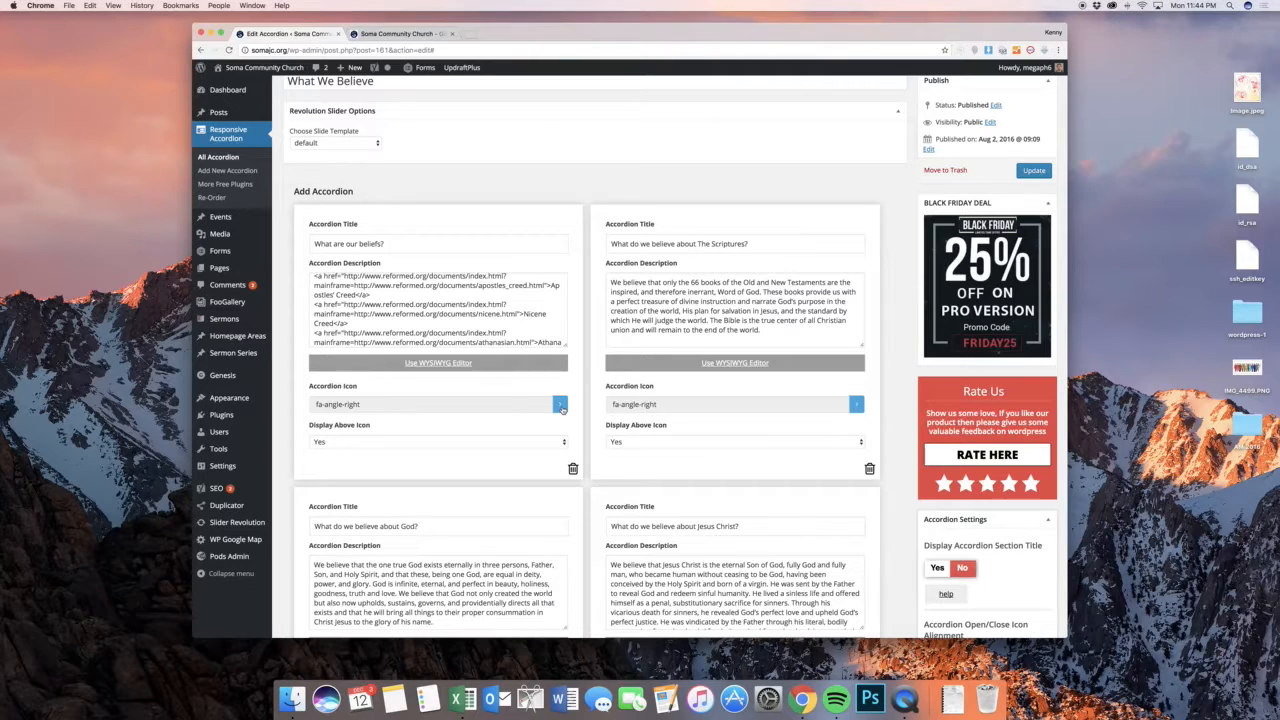
click(395, 33)
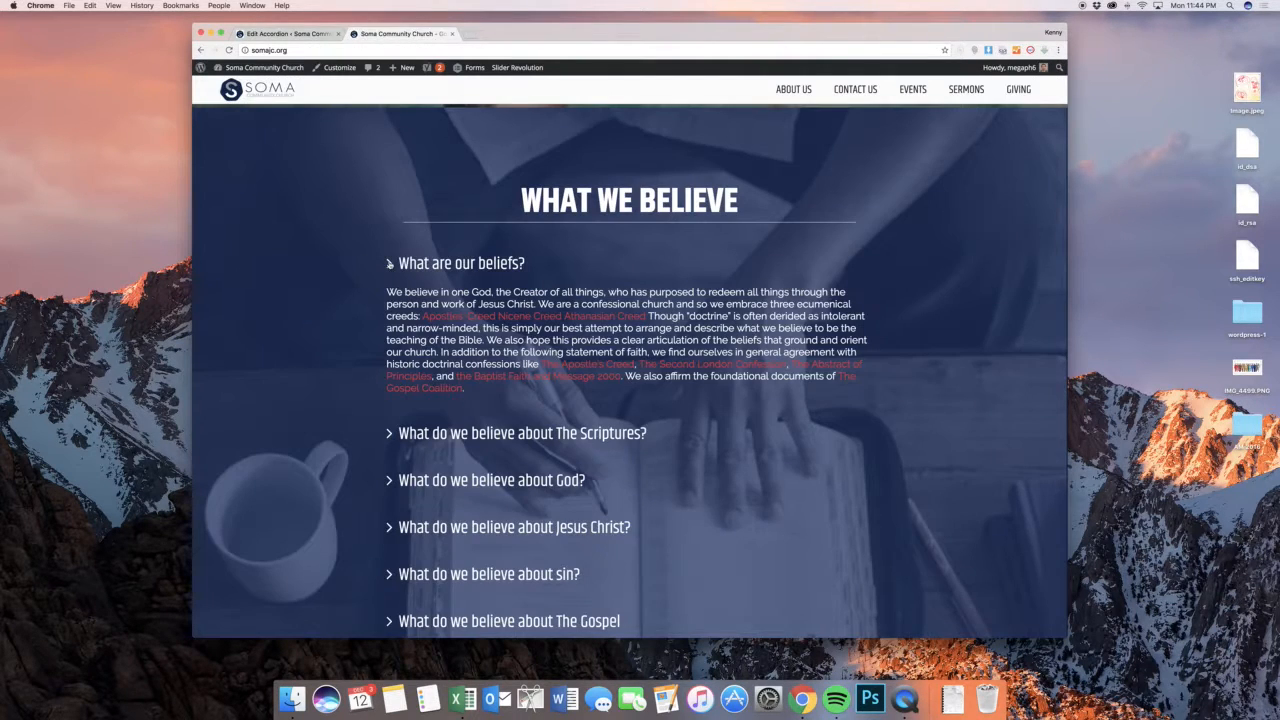
click(285, 33)
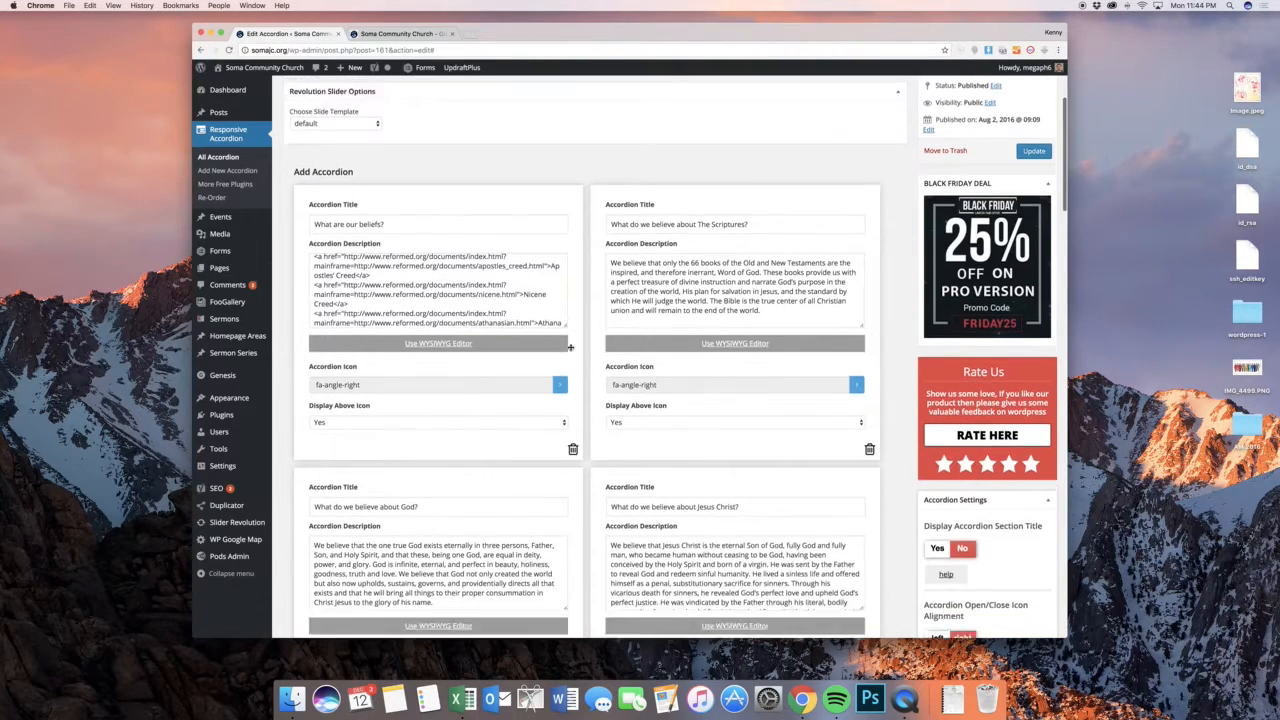
Add a blank new item at the end of the What We Believe accordion and place the cursor in its description
scroll(570, 347, down, 2)
scroll(602, 329, down, 10)
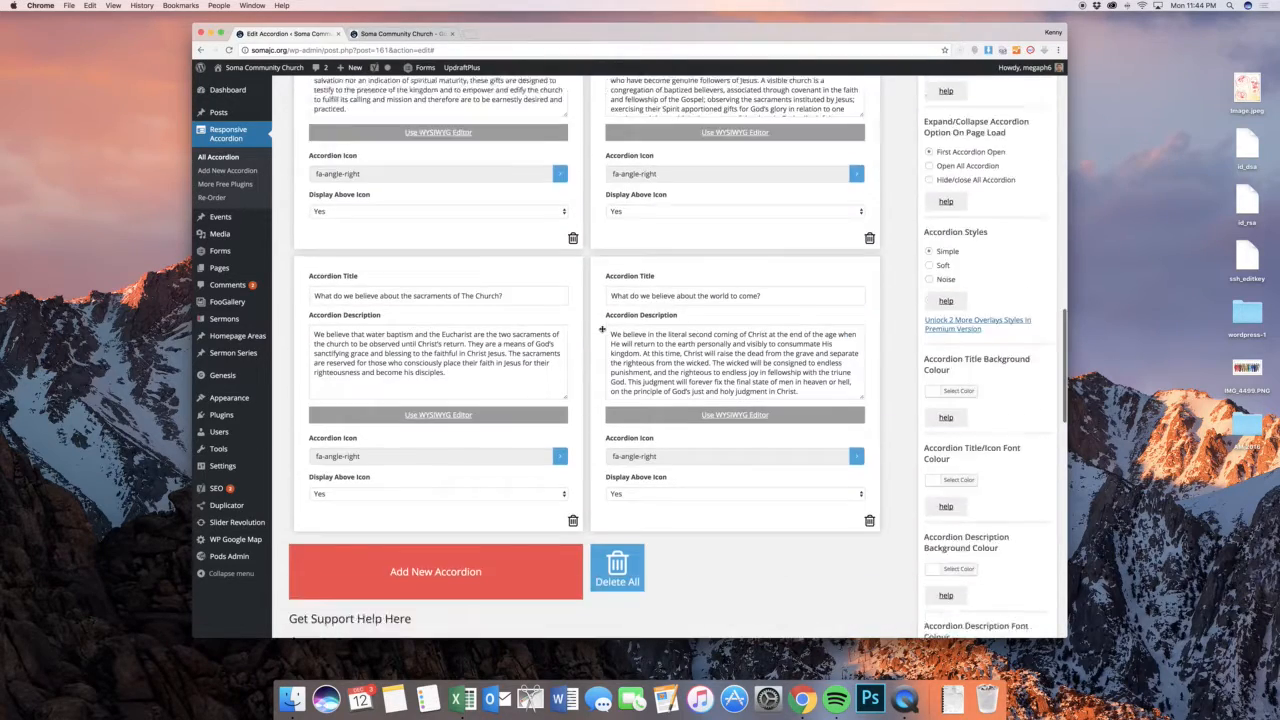
scroll(602, 329, down, 3)
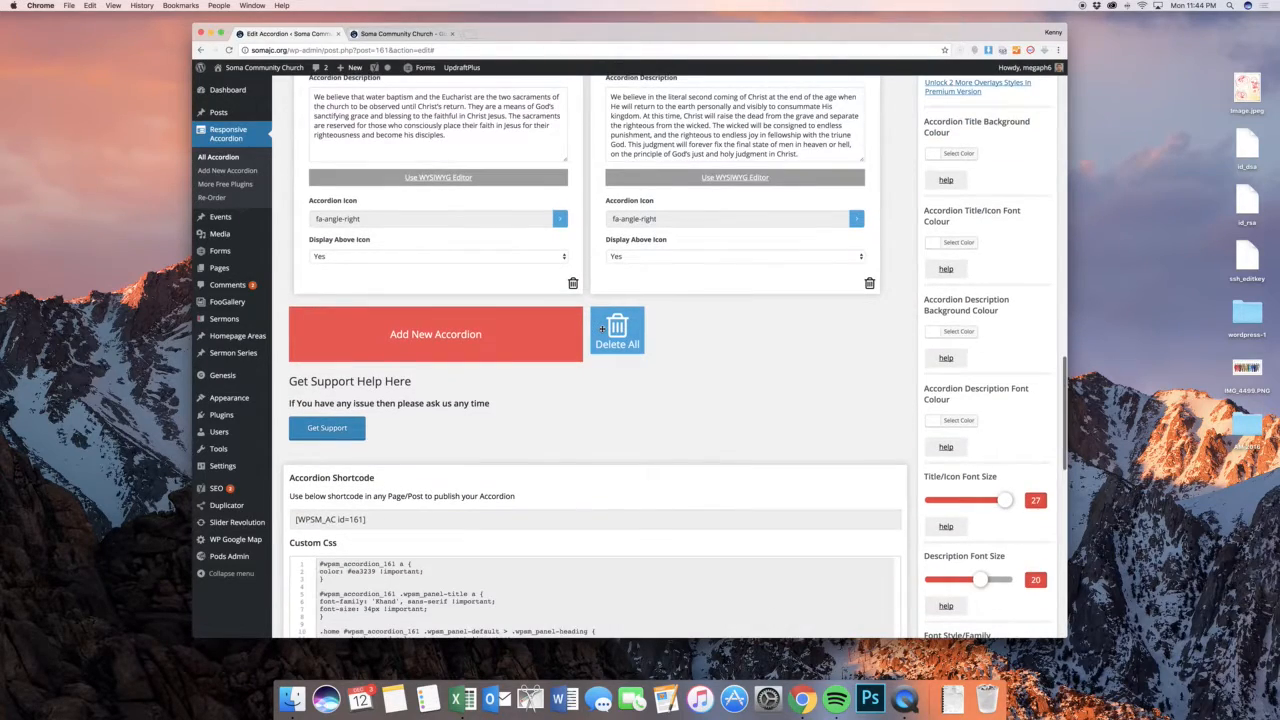
click(433, 335)
click(491, 340)
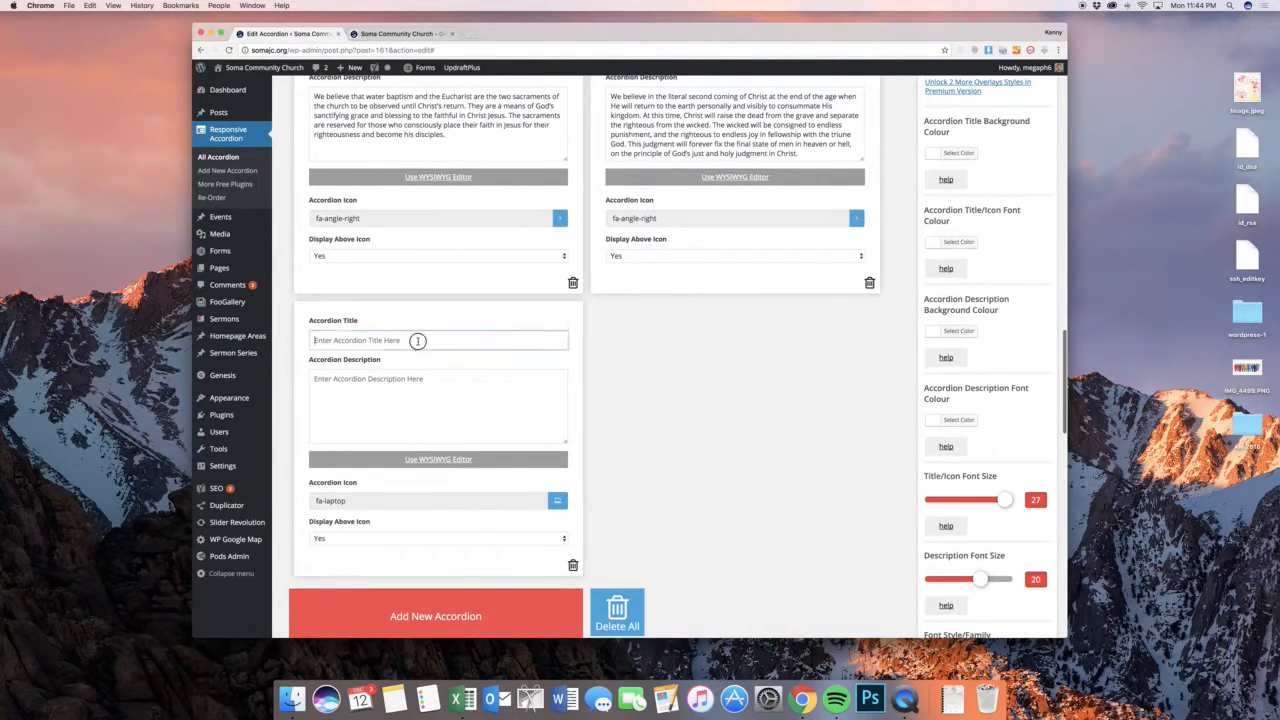
click(434, 403)
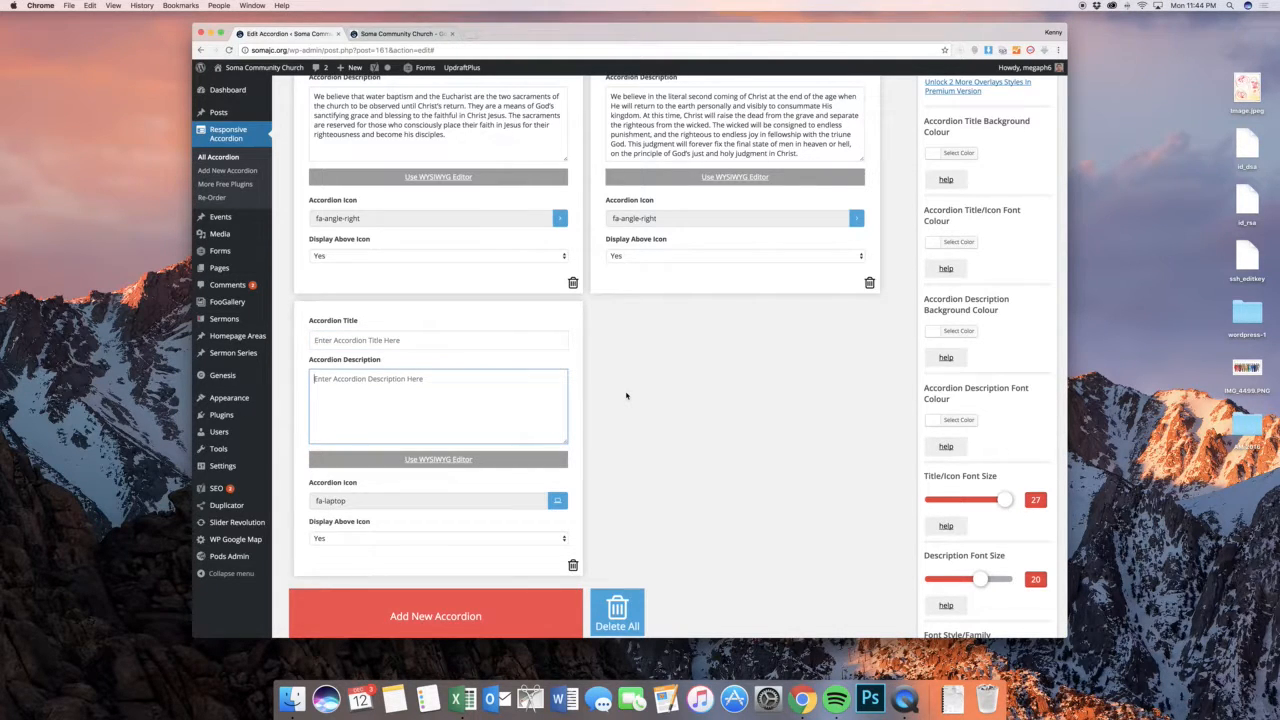
Examine the accordion's shortcode, custom CSS and style settings
scroll(626, 396, down, 10)
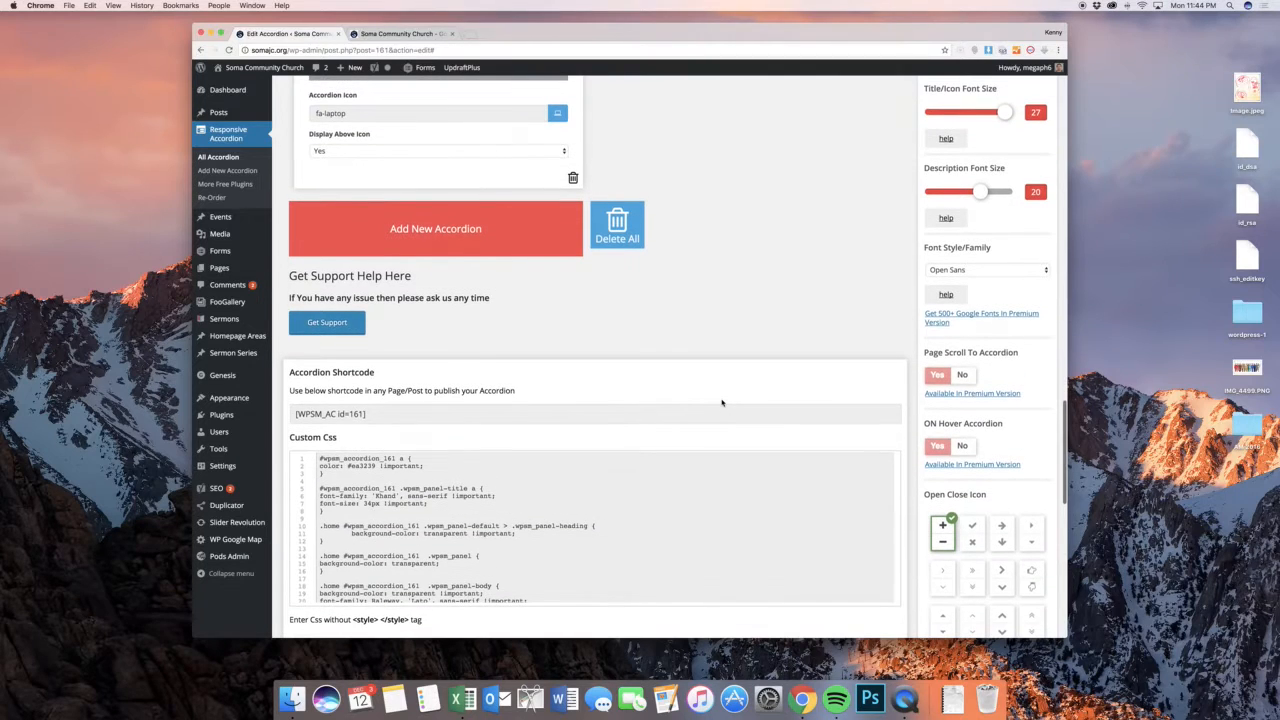
scroll(604, 498, down, 5)
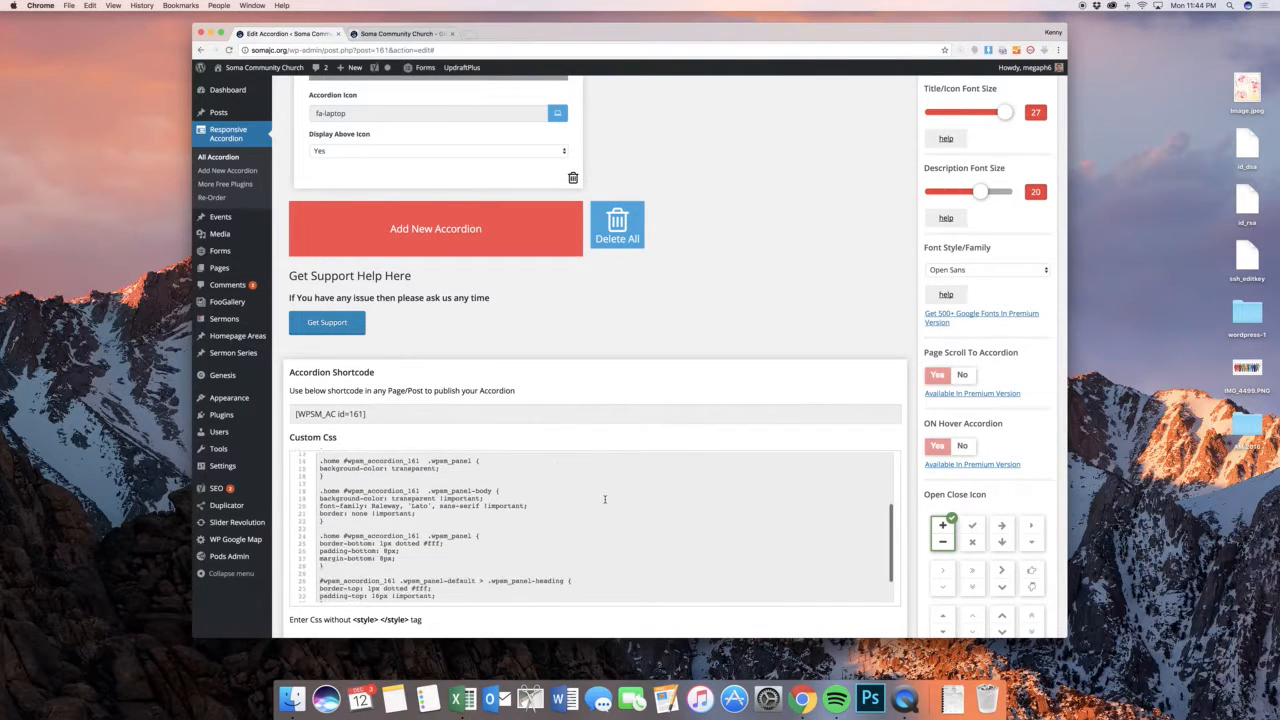
scroll(604, 498, up, 5)
scroll(868, 455, up, 3)
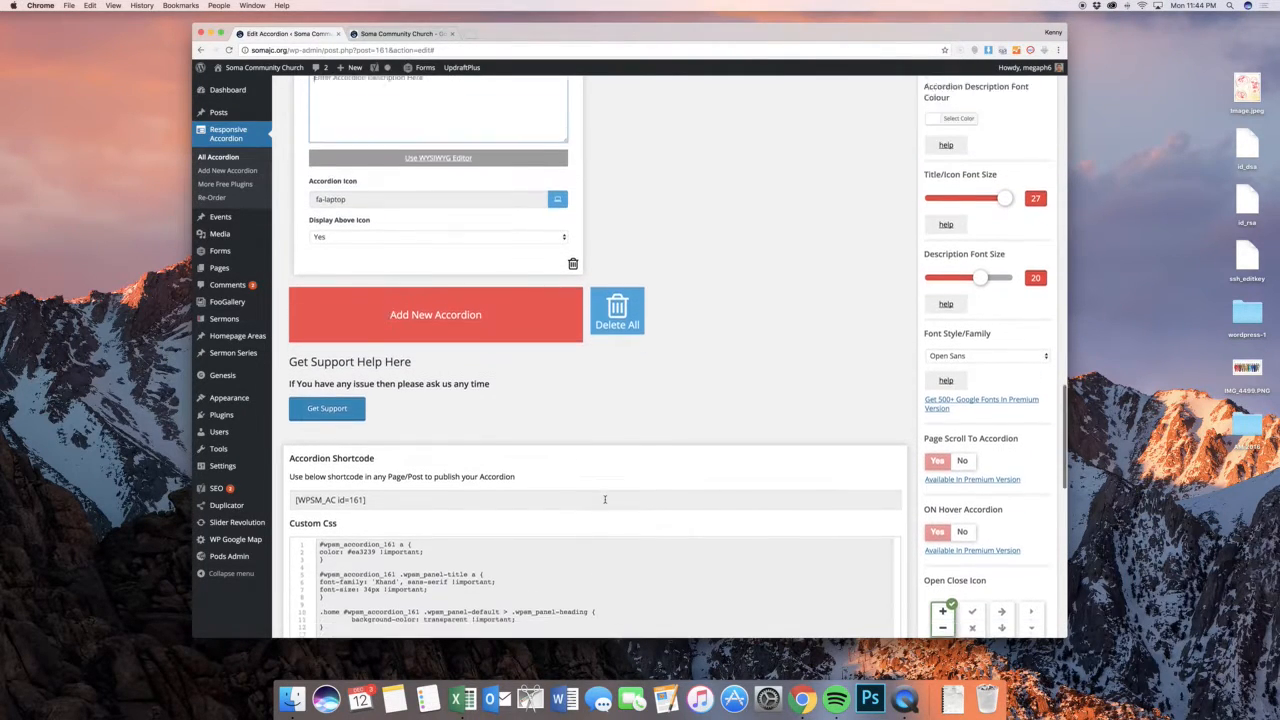
scroll(860, 443, up, 5)
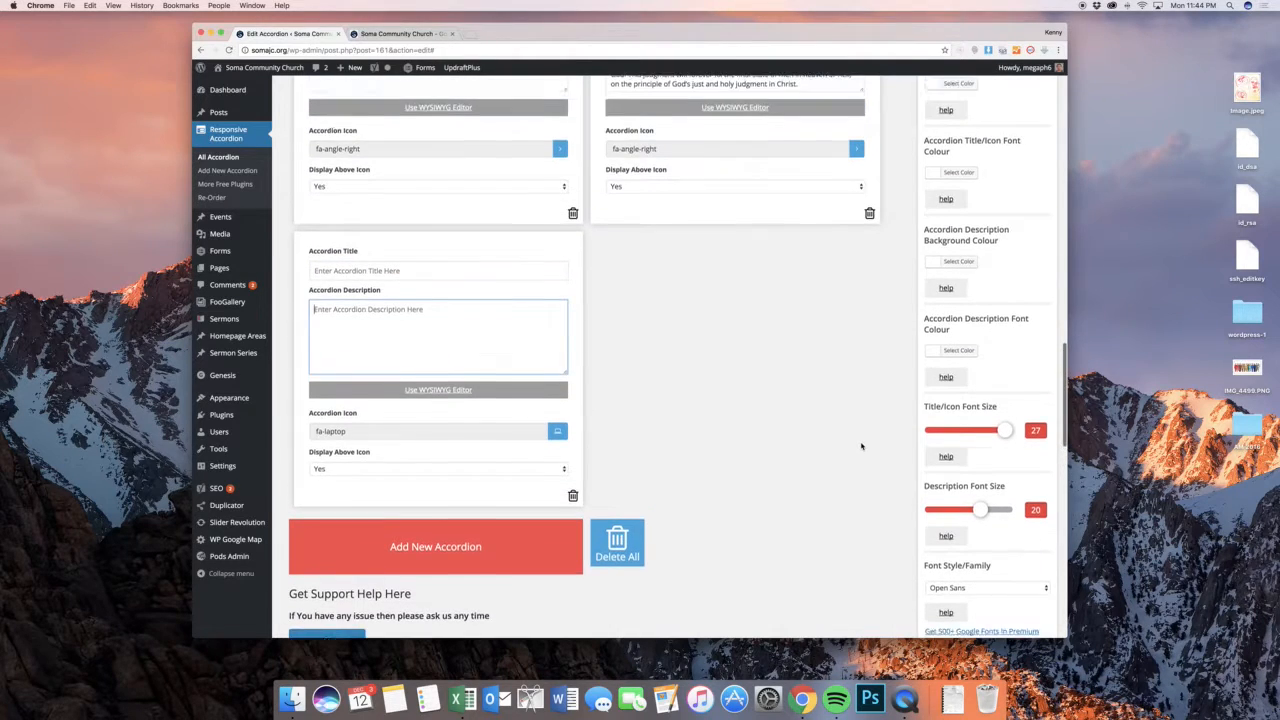
scroll(1004, 440, up, 2)
scroll(989, 305, up, 5)
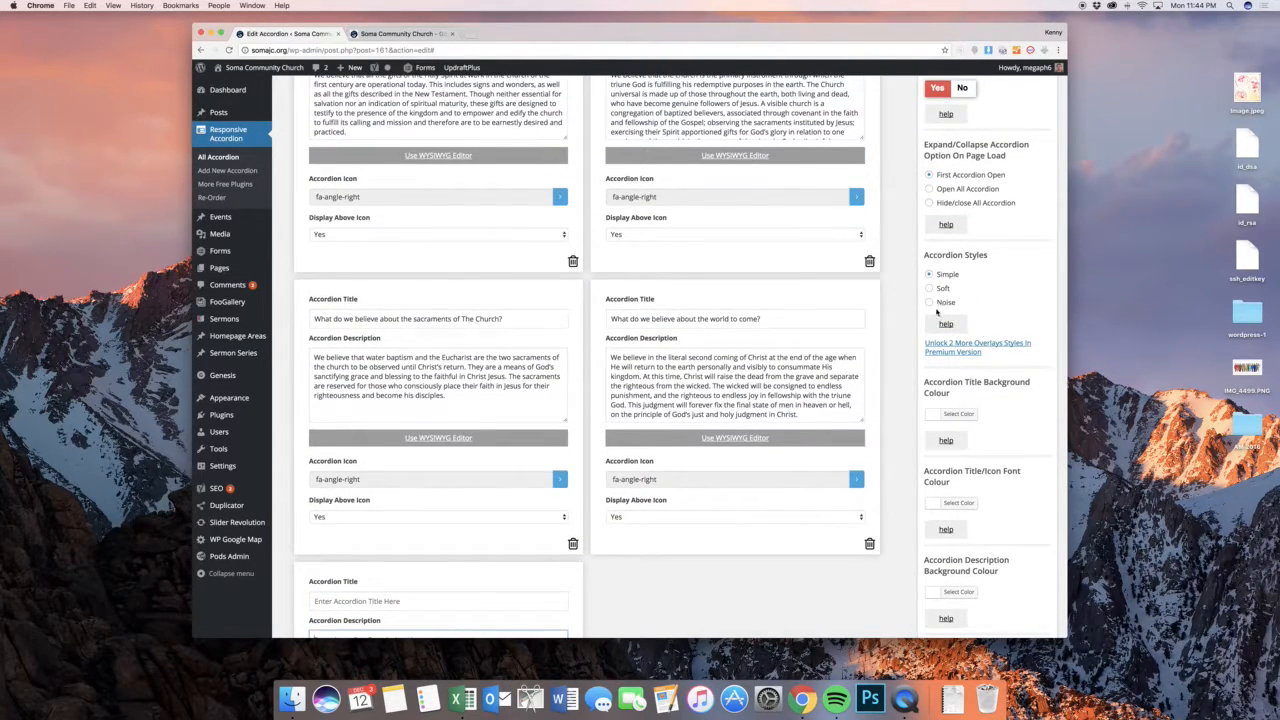
scroll(916, 300, up, 10)
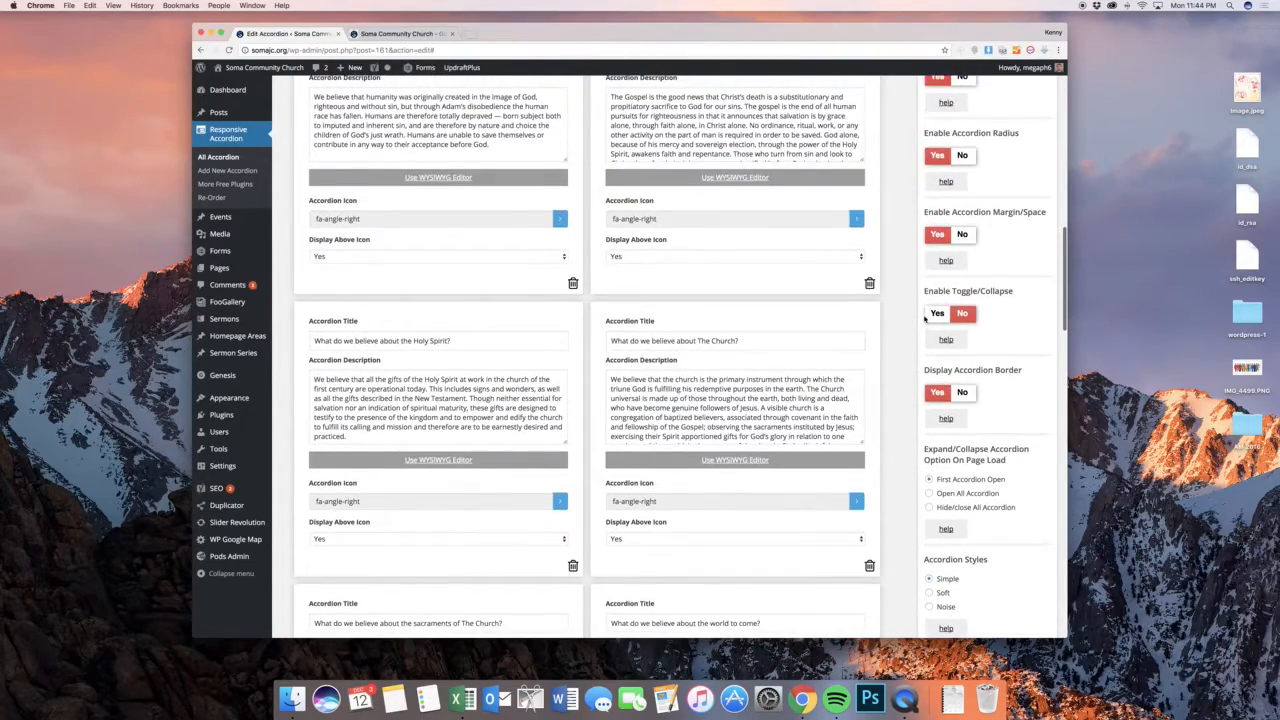
scroll(924, 318, up, 10)
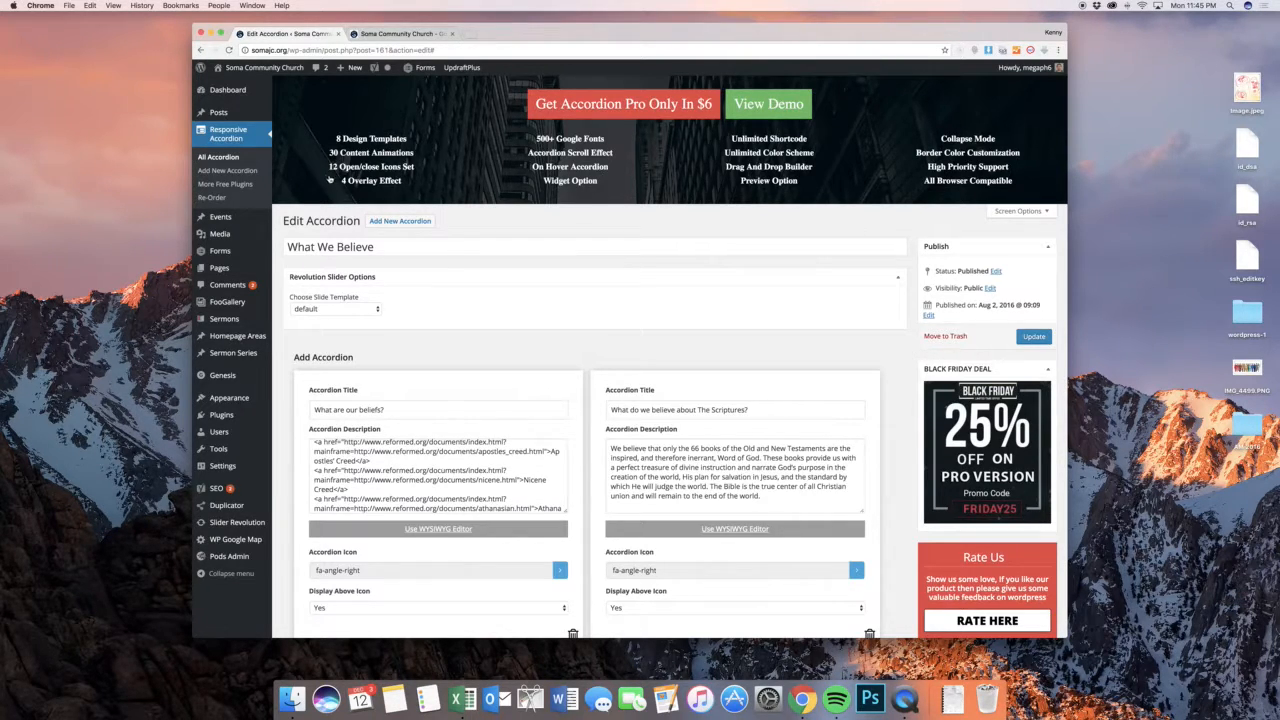
Open the form for a new accordion and return to the list of all accordions without creating one
click(245, 172)
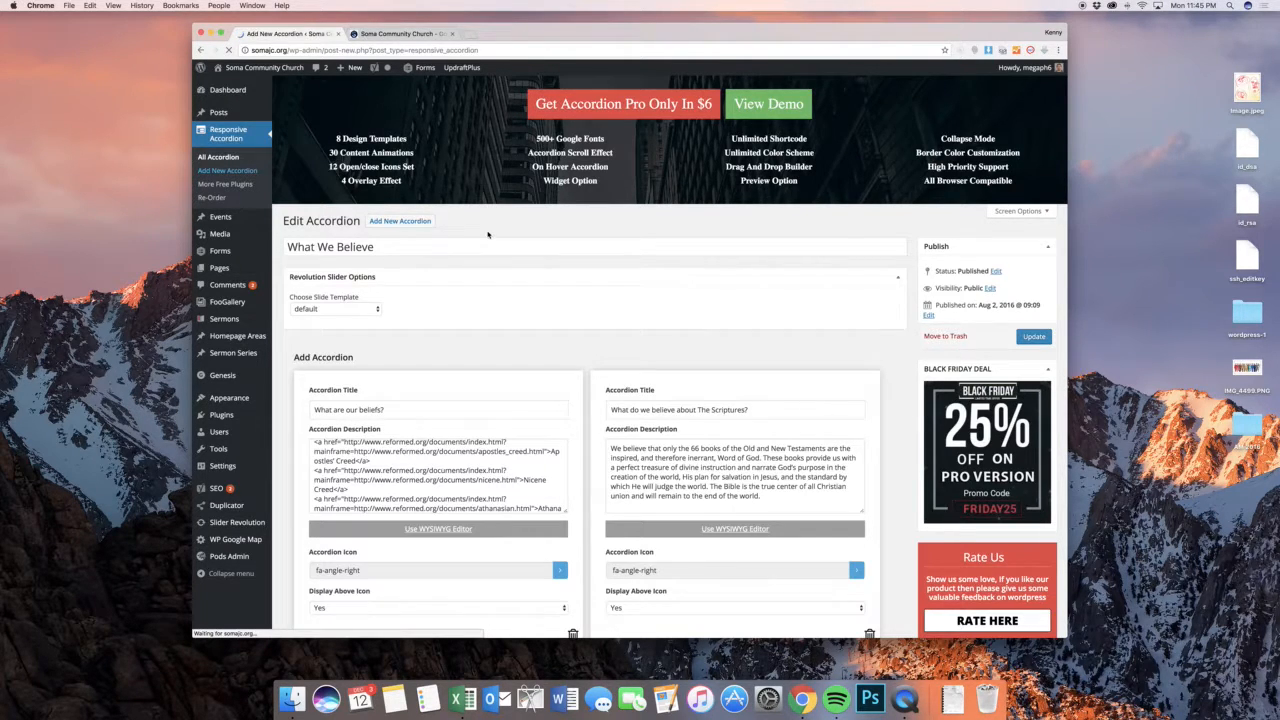
click(510, 472)
click(1024, 342)
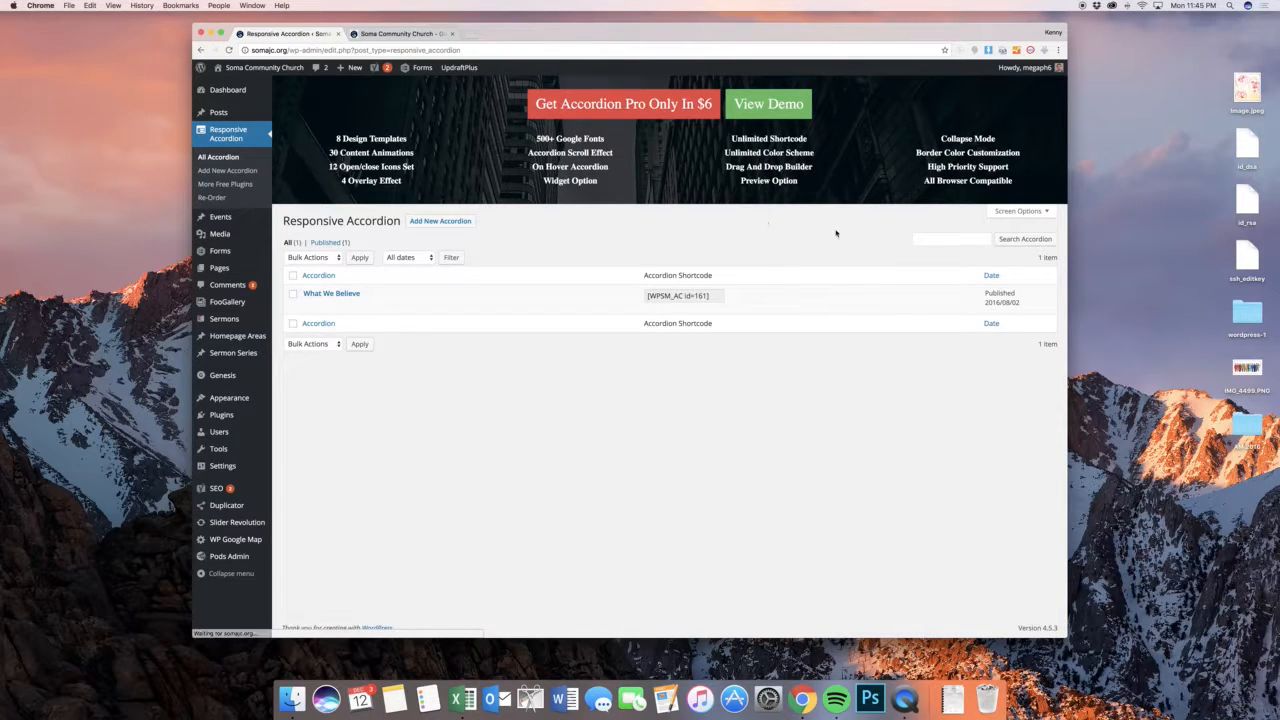
Copy the What We Believe accordion's shortcode [WPSM_AC id=161] from the accordion list
click(686, 297)
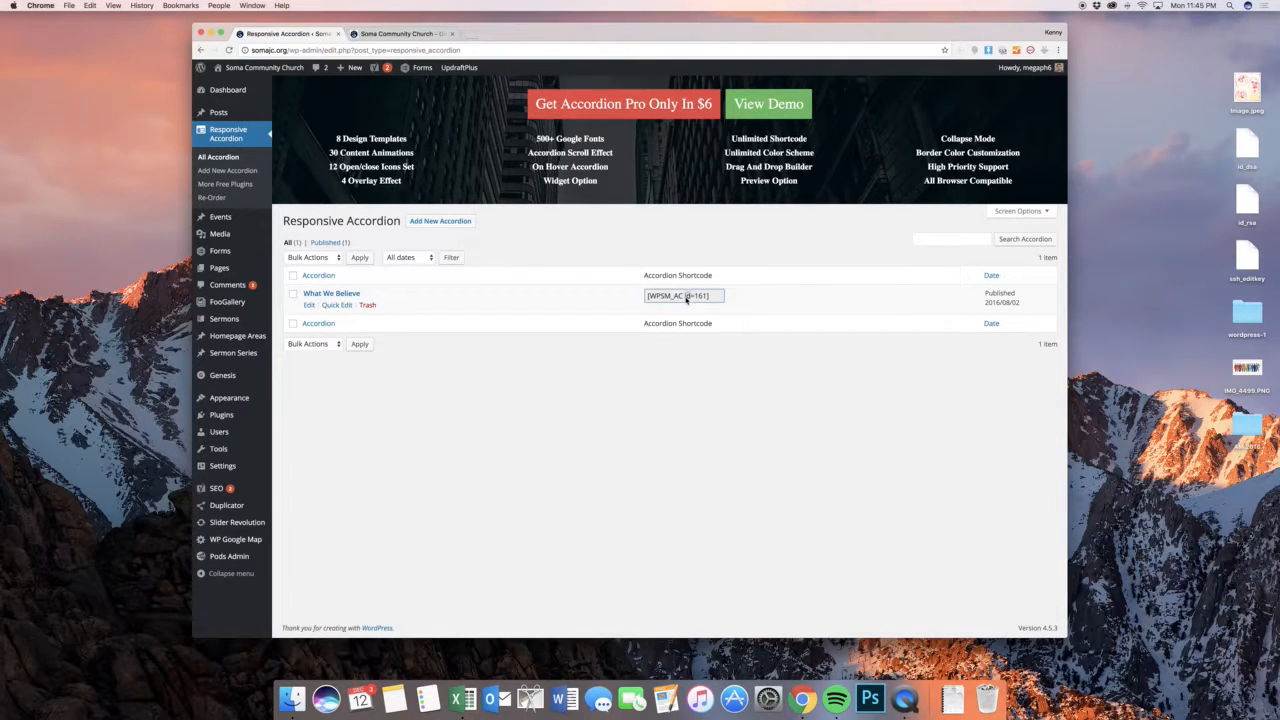
triple_click(686, 299)
key(super+c)
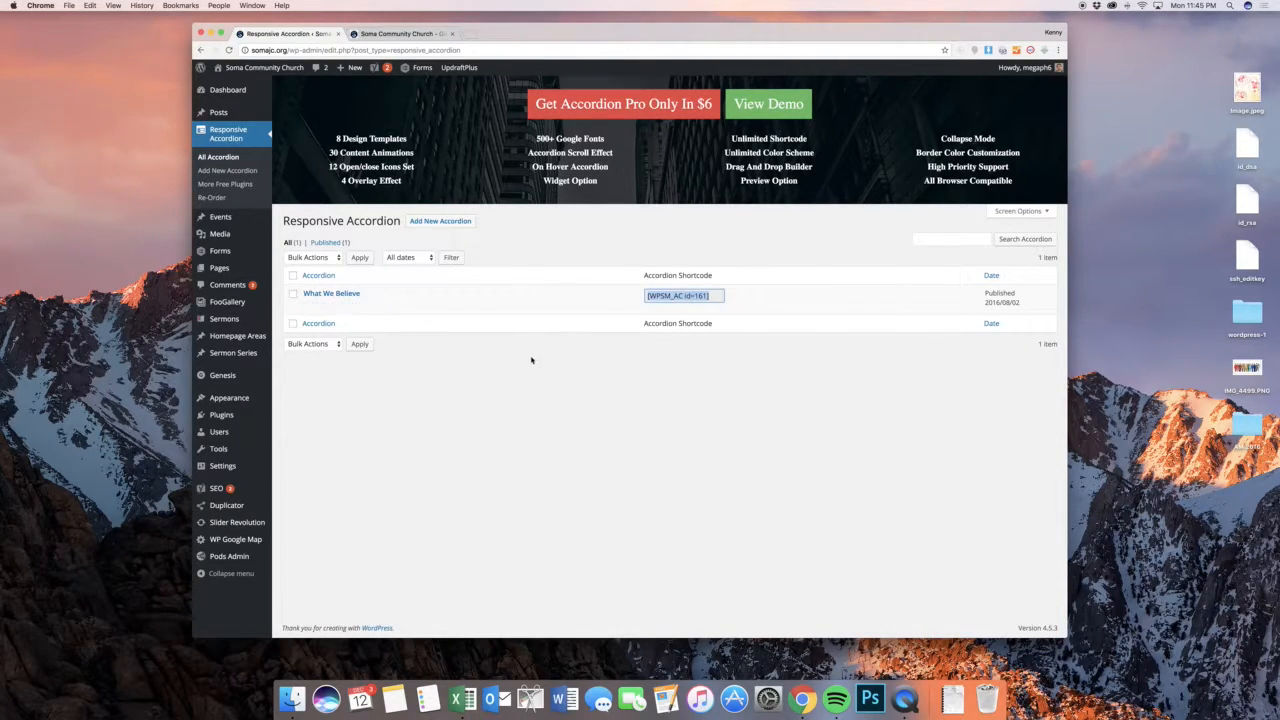
click(531, 359)
Open a new blog post in a separate browser tab and insert the What We Believe accordion shortcode into its body
super+click(286, 129)
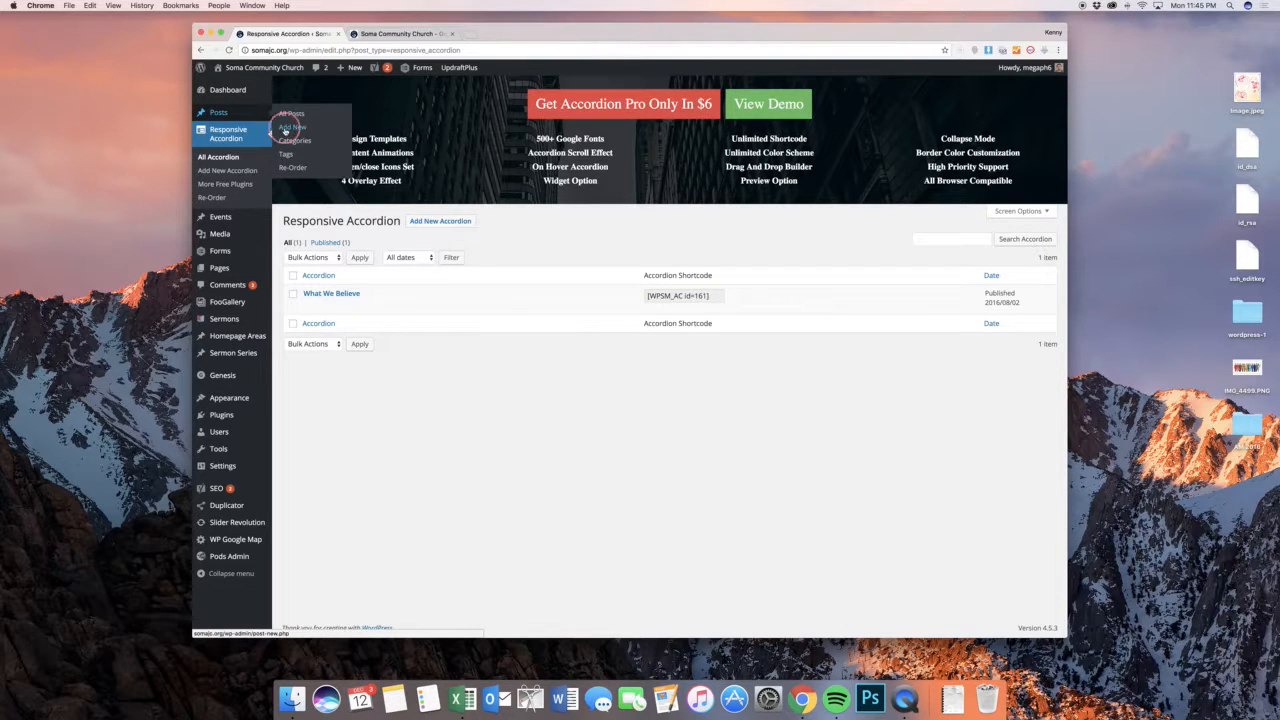
click(490, 36)
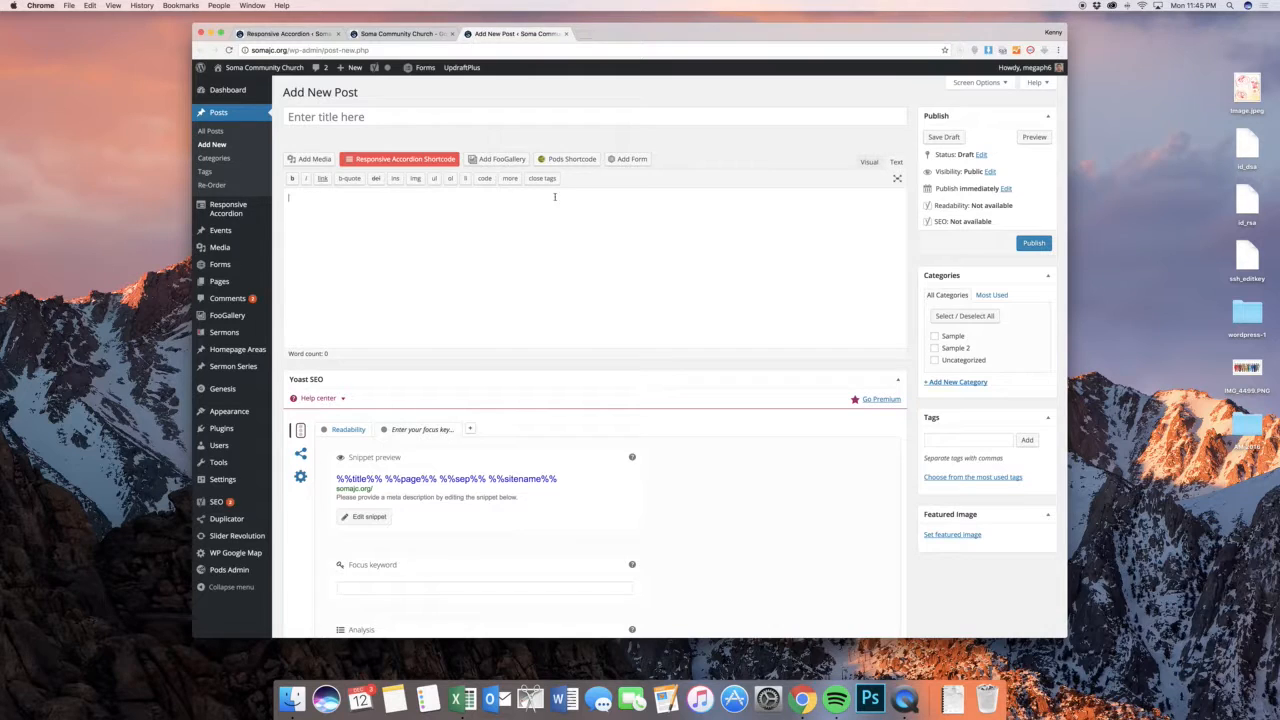
click(420, 163)
click(507, 136)
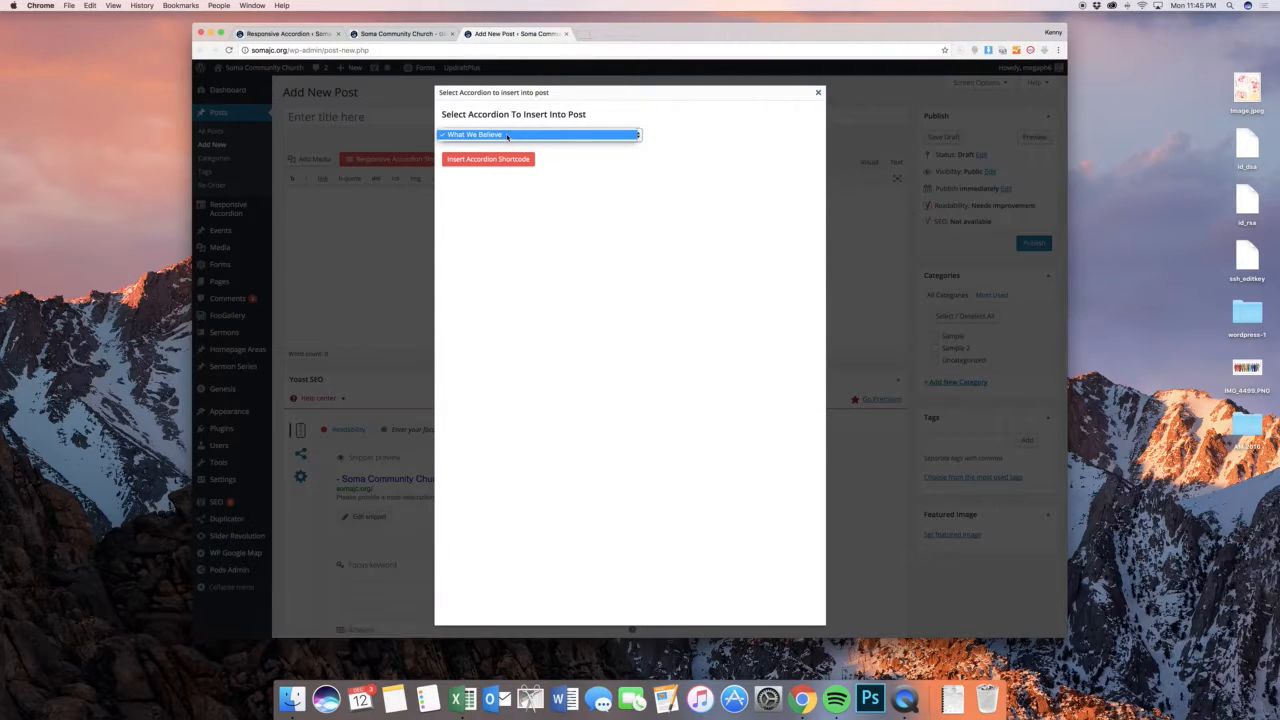
click(507, 136)
click(490, 160)
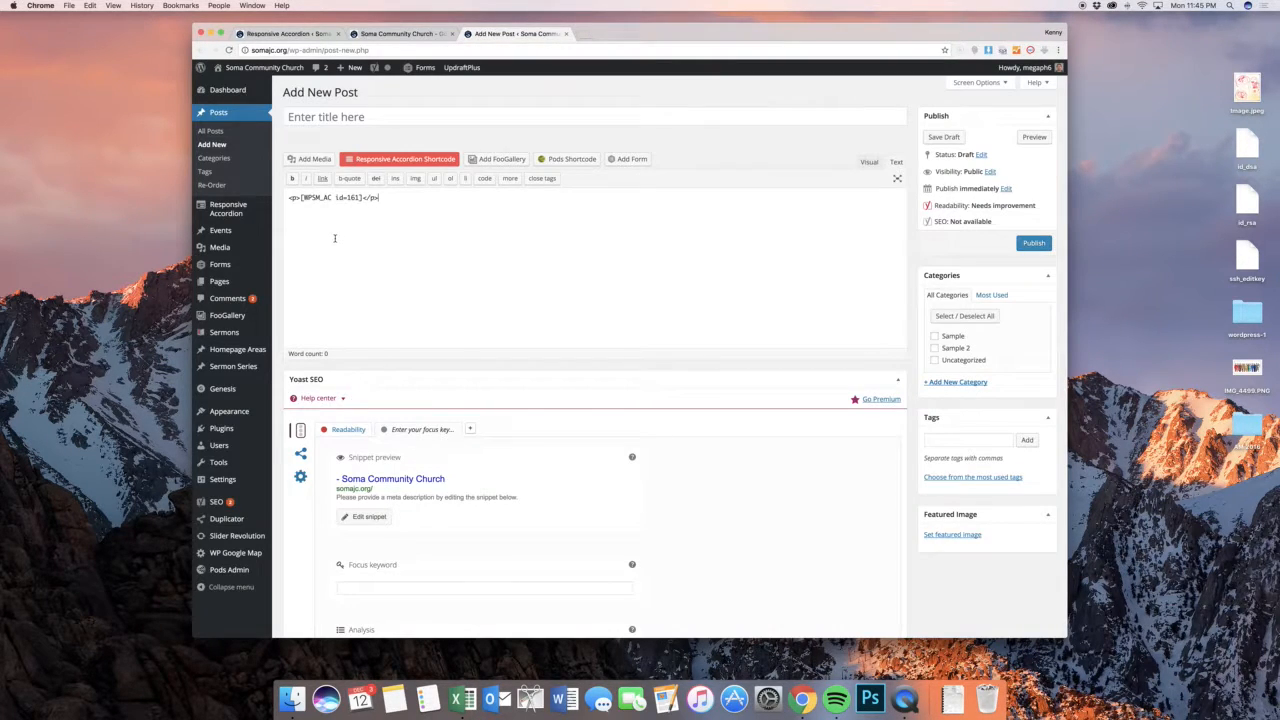
Clear the post body in the visual view and insert the What We Believe accordion shortcode again
click(869, 161)
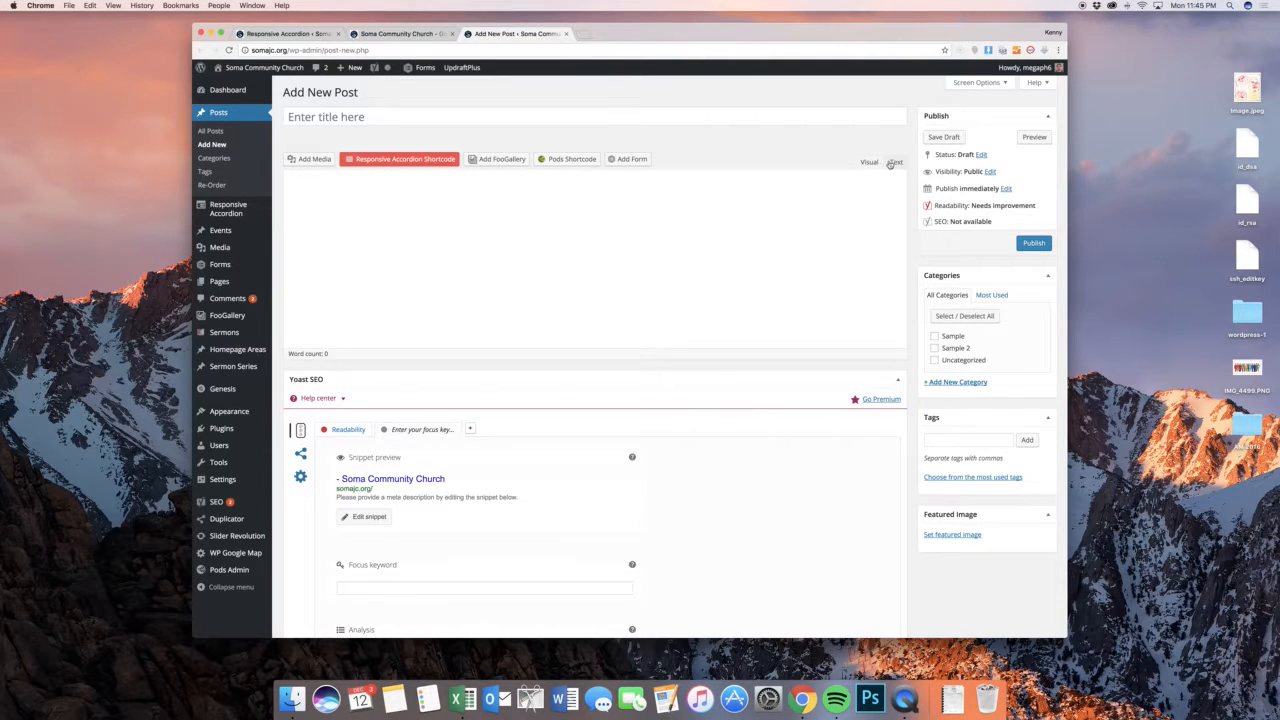
triple_click(707, 231)
key(BackSpace)
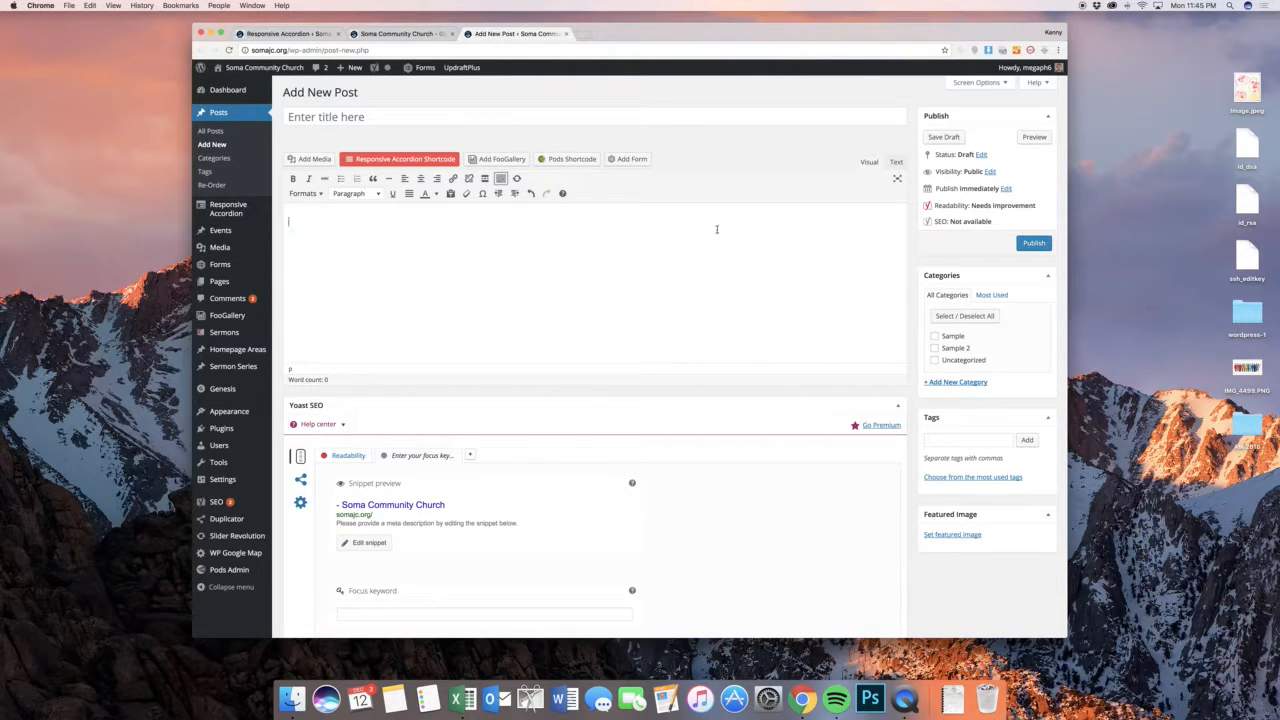
click(872, 163)
click(869, 162)
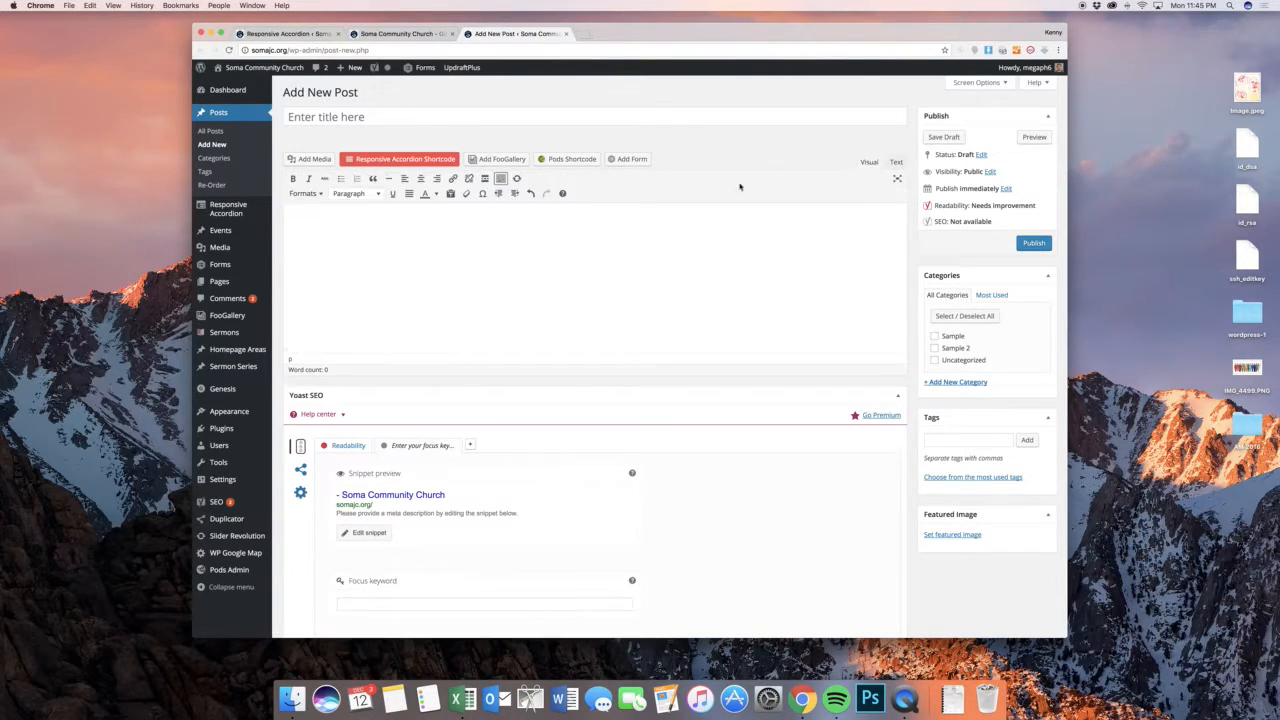
click(388, 159)
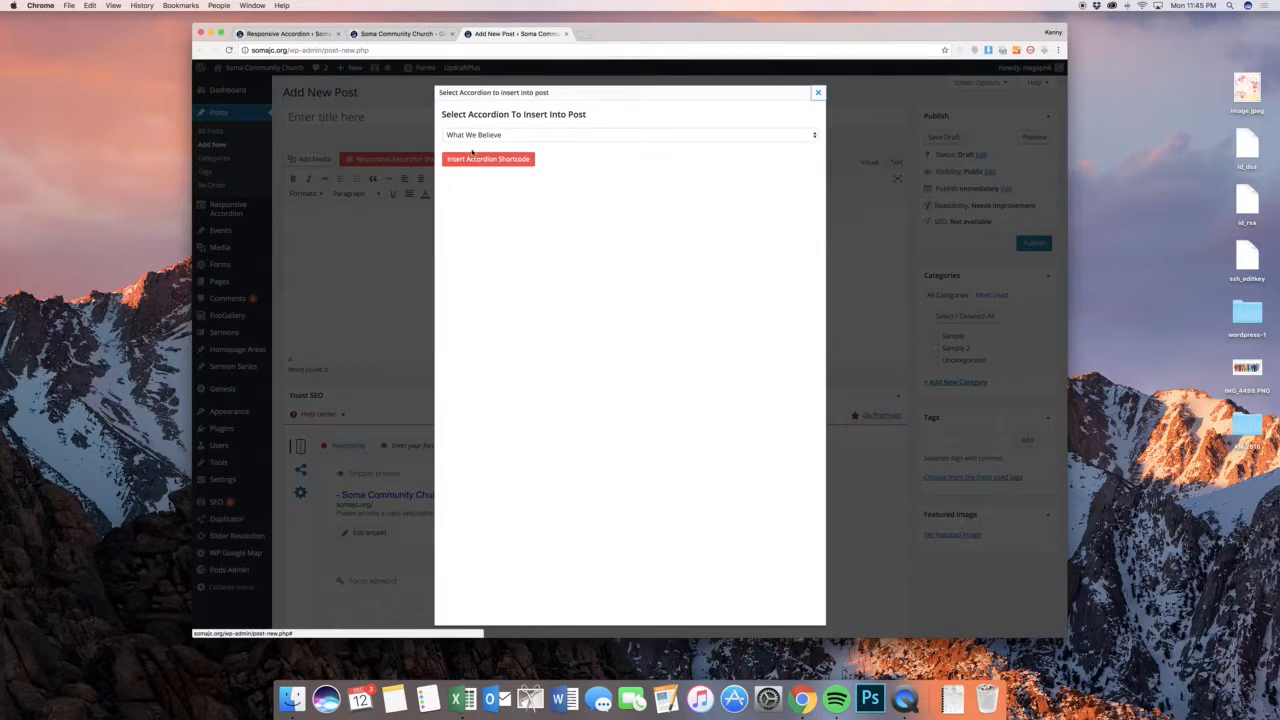
click(485, 161)
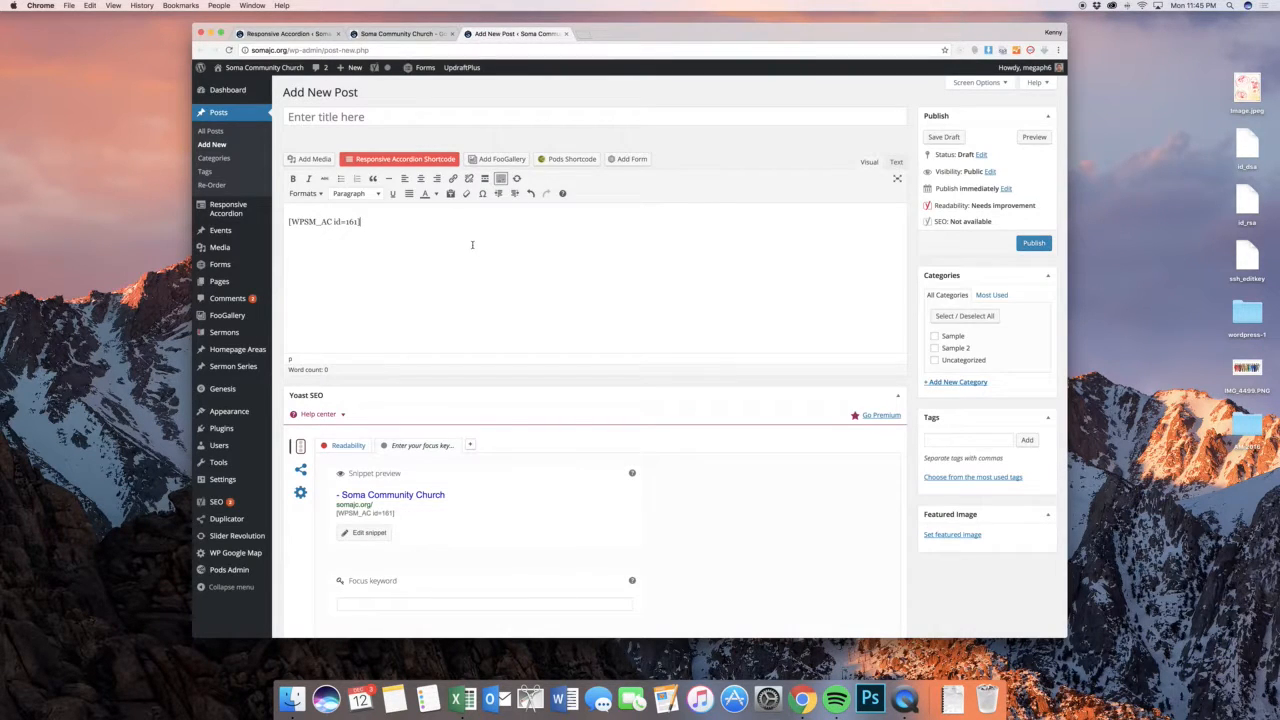
Return to the browser tab with the accordion list and open the list of all events
click(390, 36)
click(290, 34)
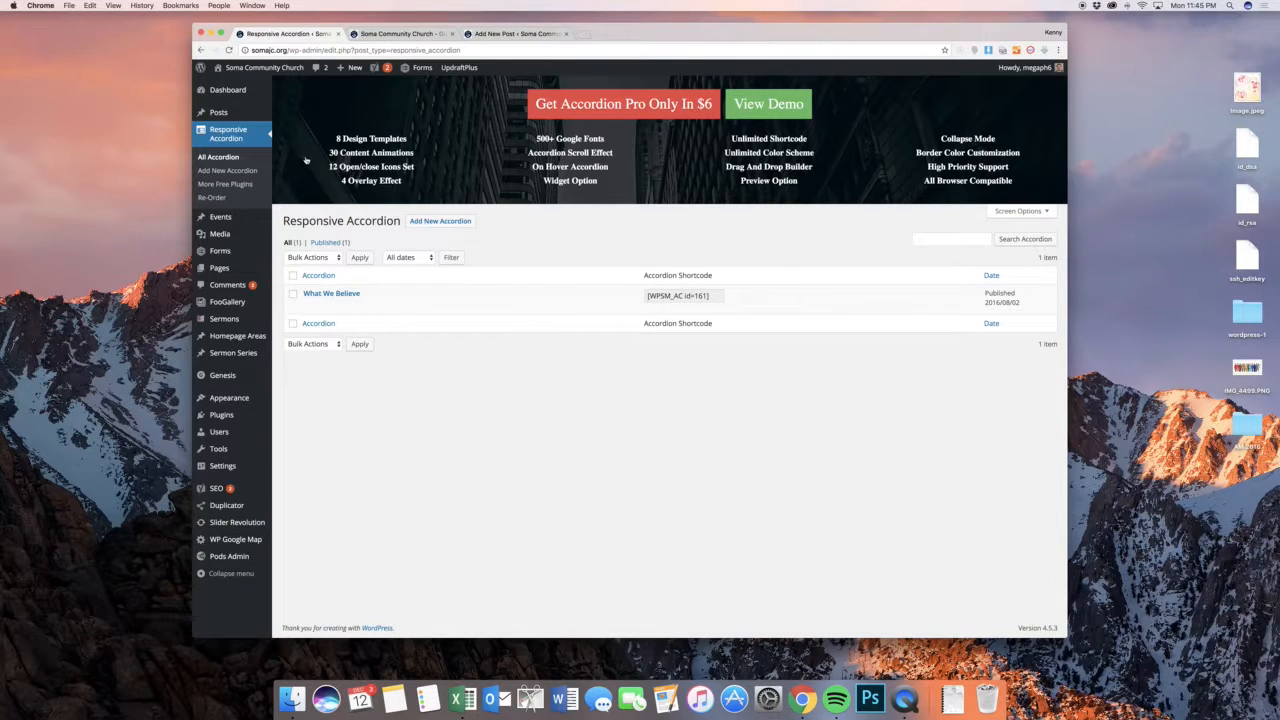
mouse_move(215, 217)
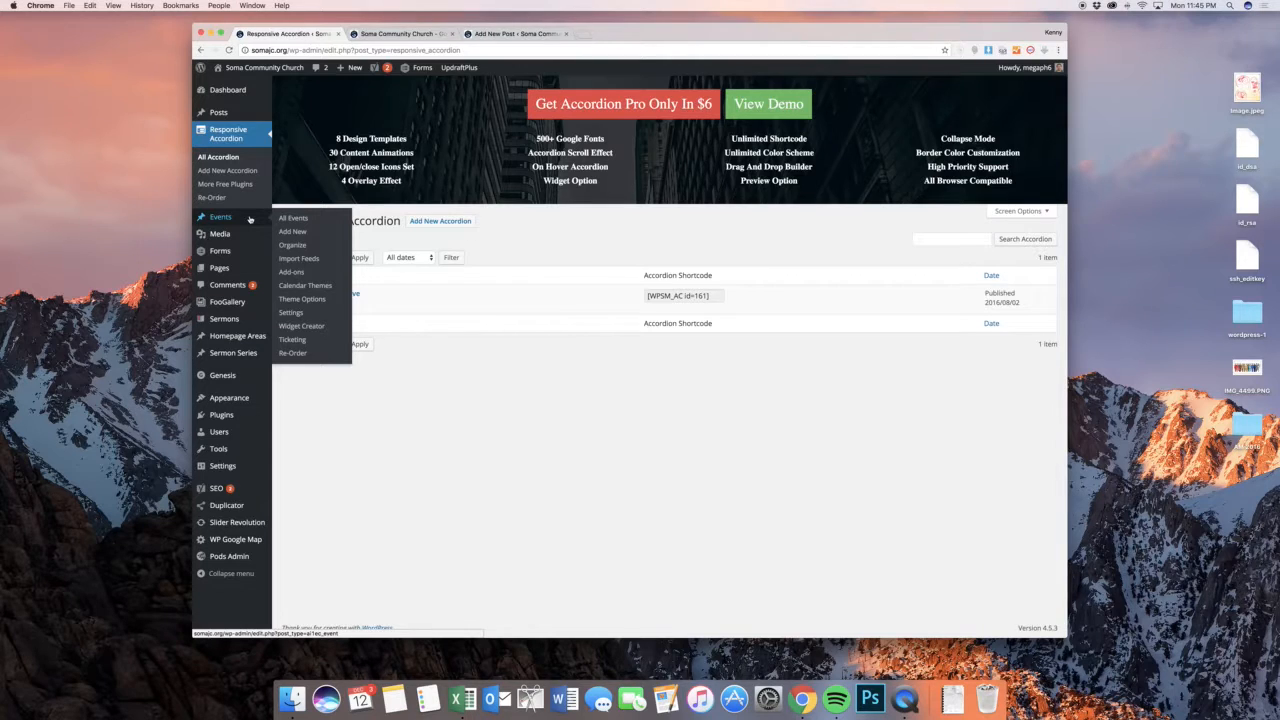
click(250, 219)
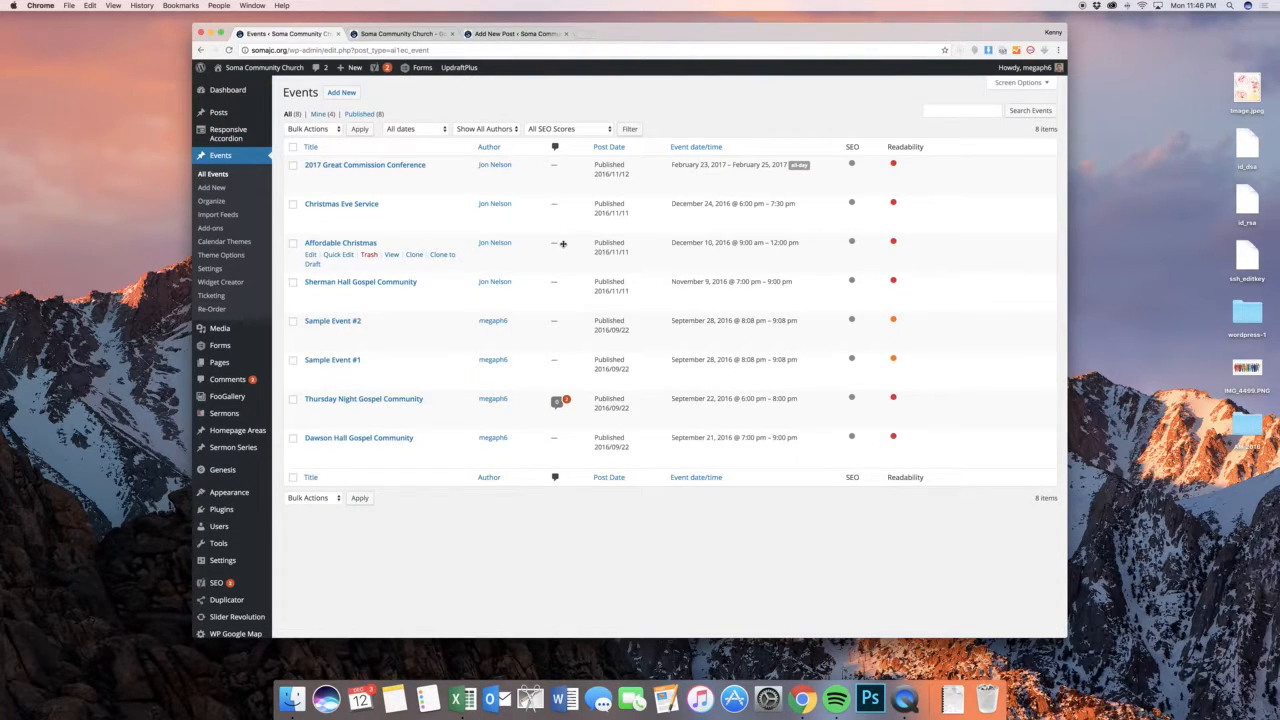
scroll(563, 243, down, 2)
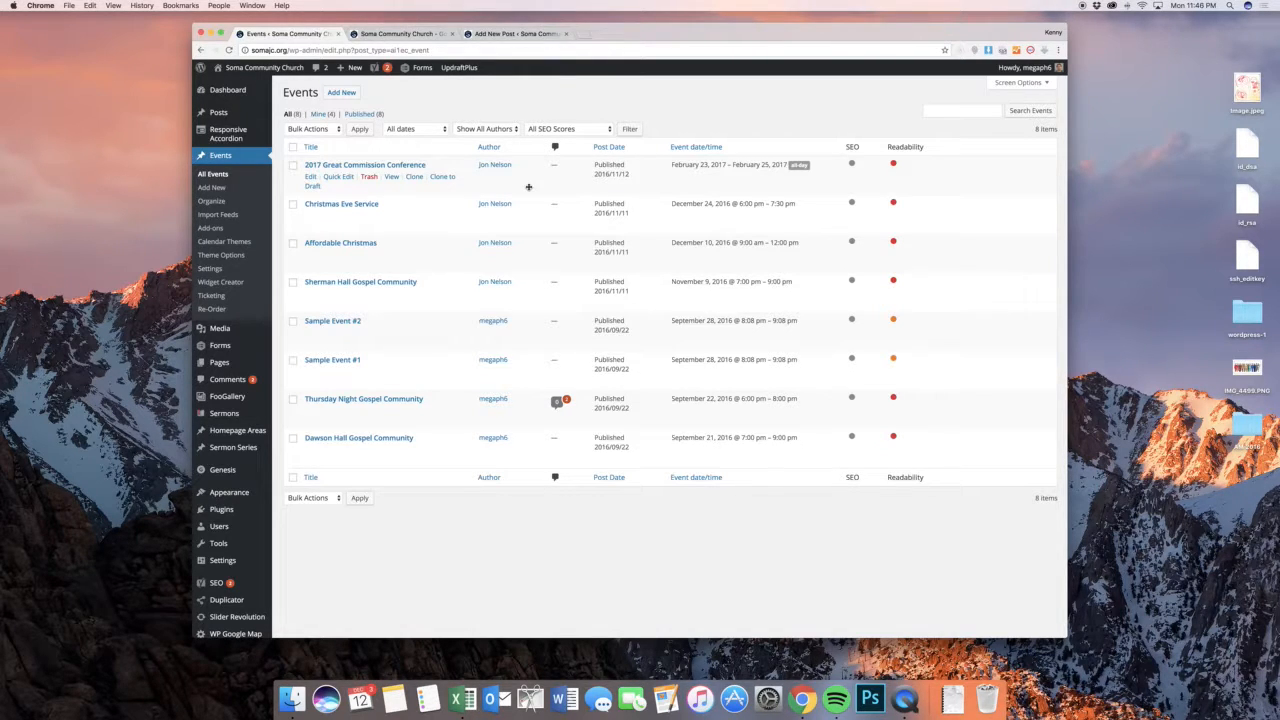
Start a new event and title it "New Event"
click(341, 92)
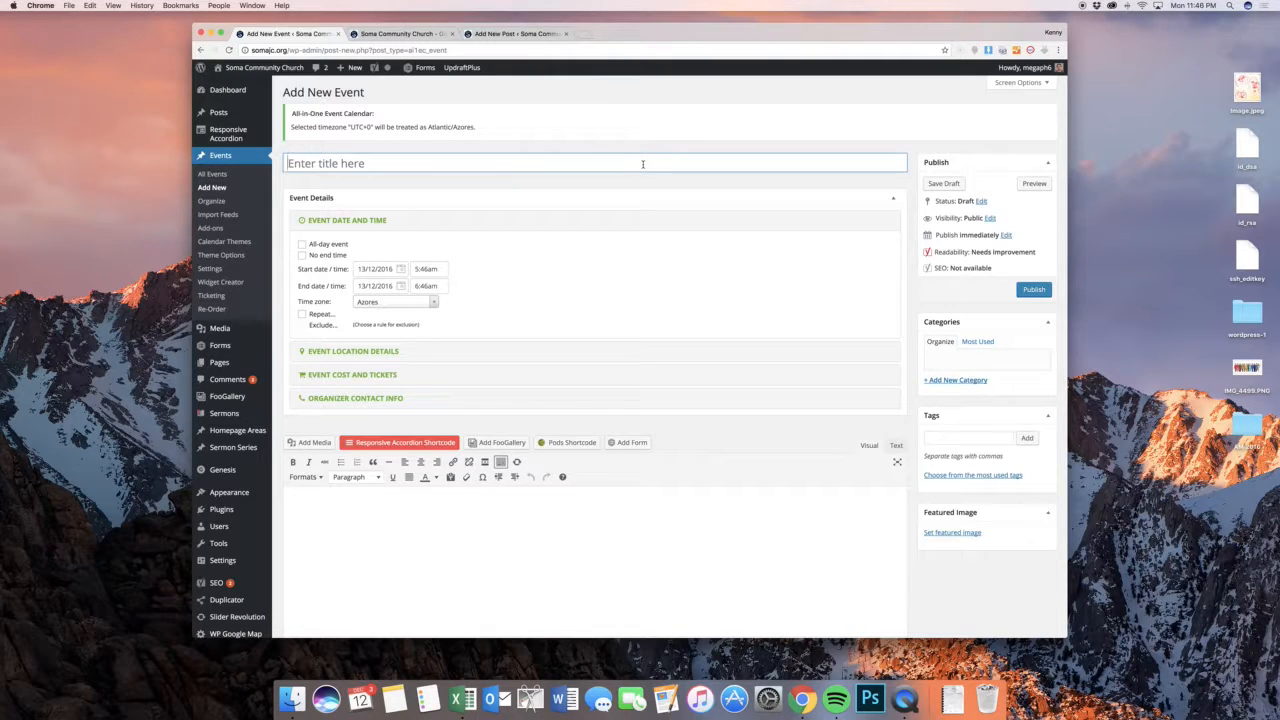
click(643, 164)
text(New Event)
click(555, 248)
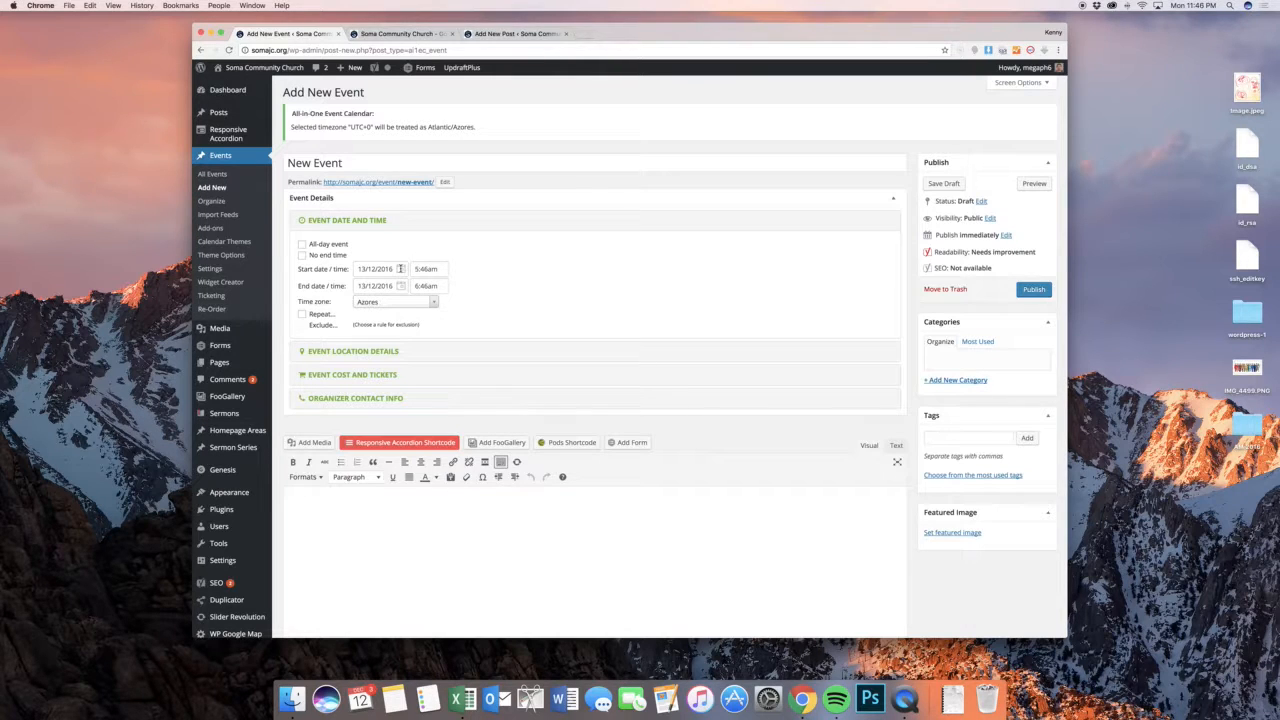
Schedule the event on 14/12/2016 with a start time of 6:00am and an end time of 11:30am
click(400, 268)
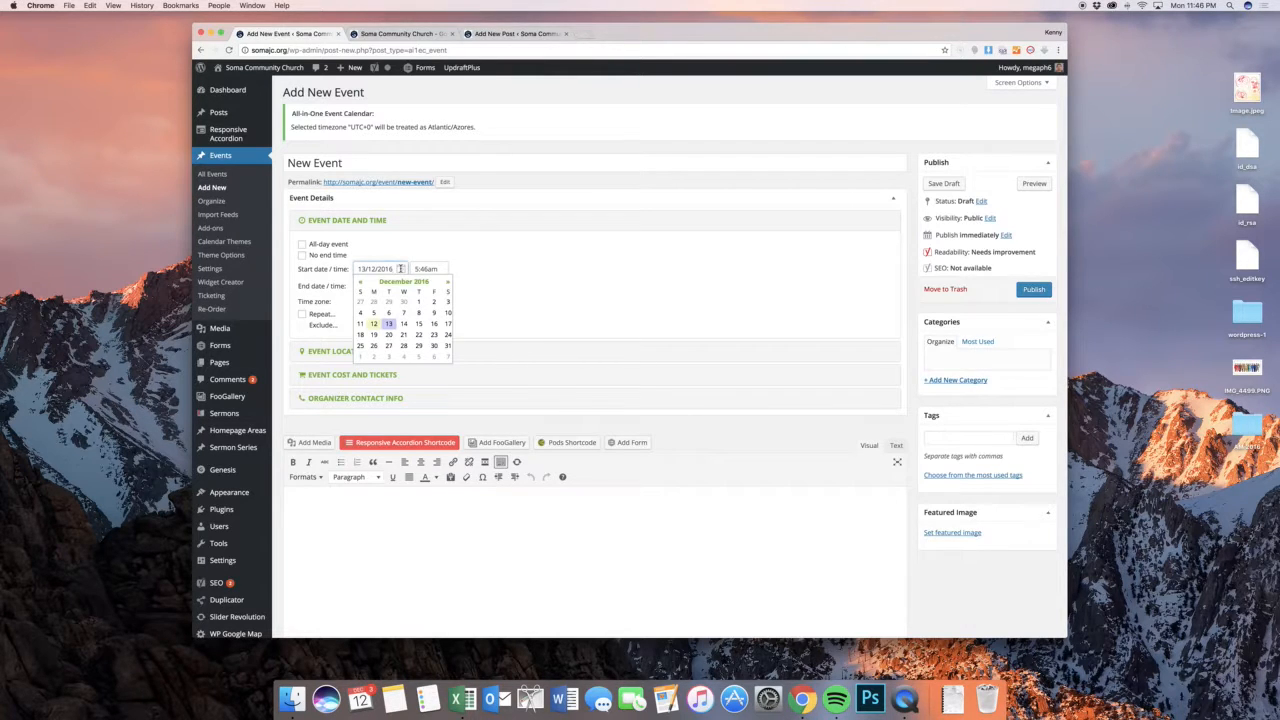
click(403, 324)
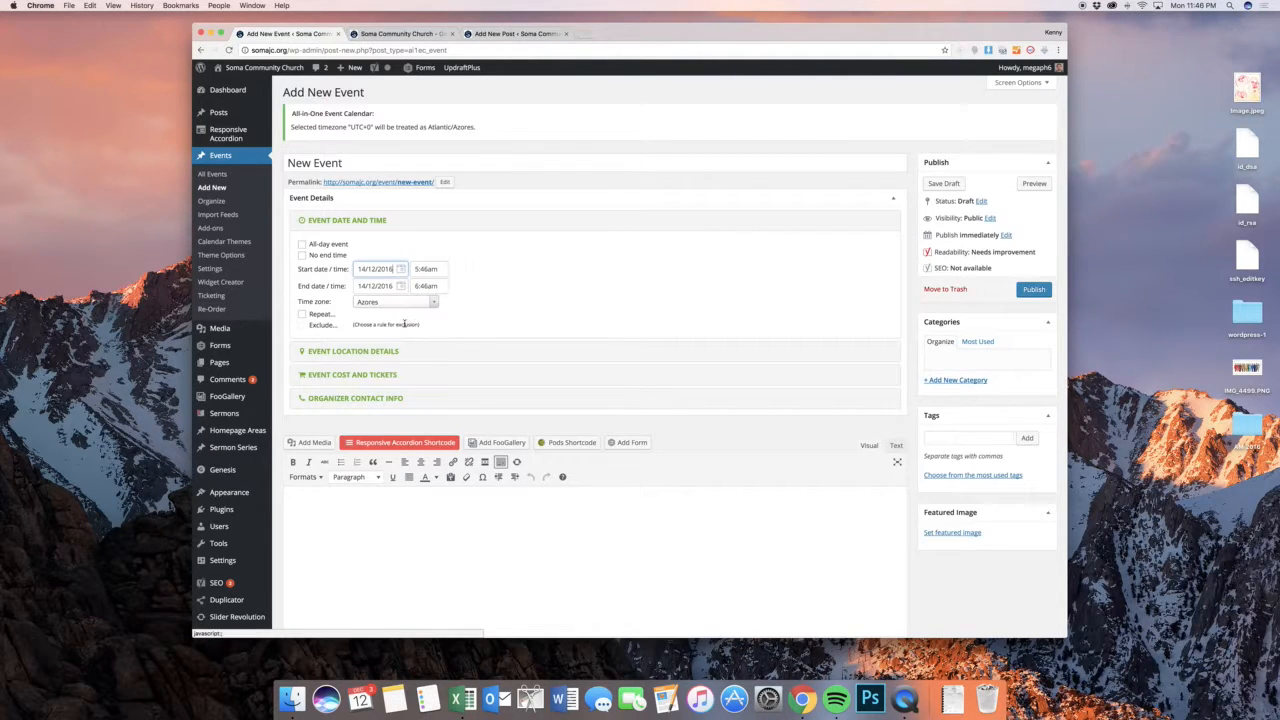
click(427, 268)
click(439, 321)
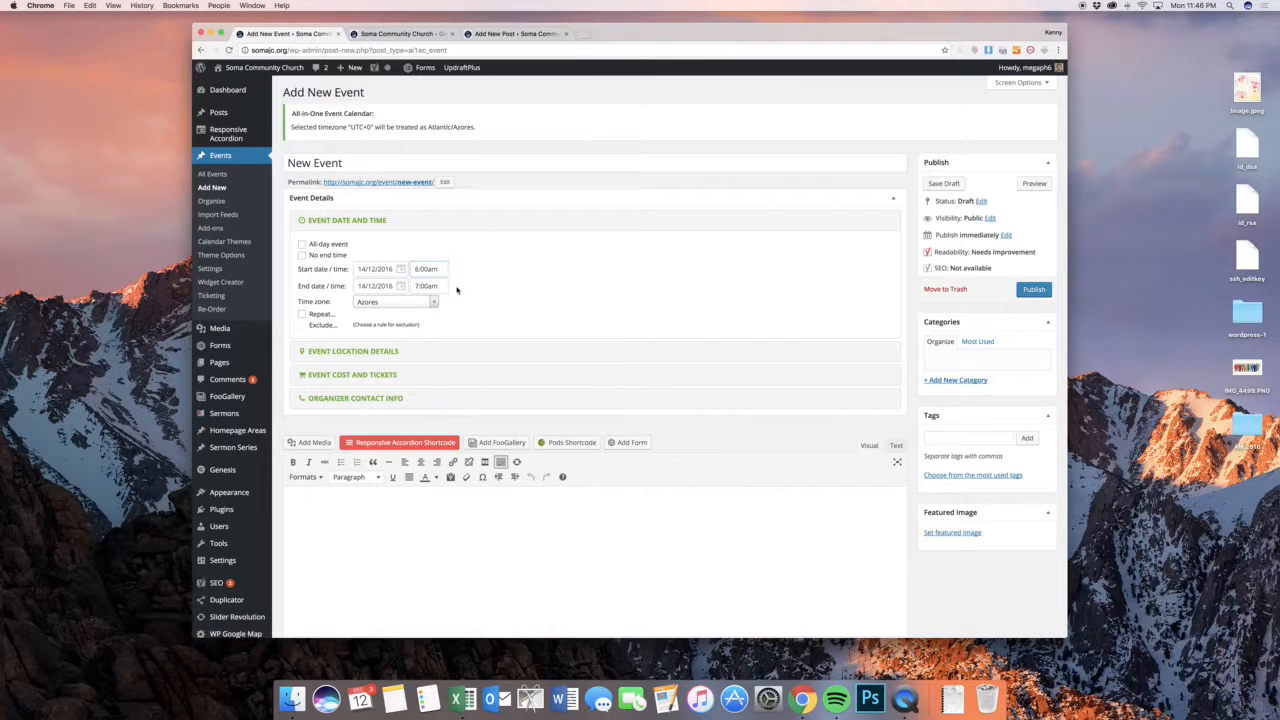
click(434, 287)
scroll(449, 319, down, 4)
click(449, 321)
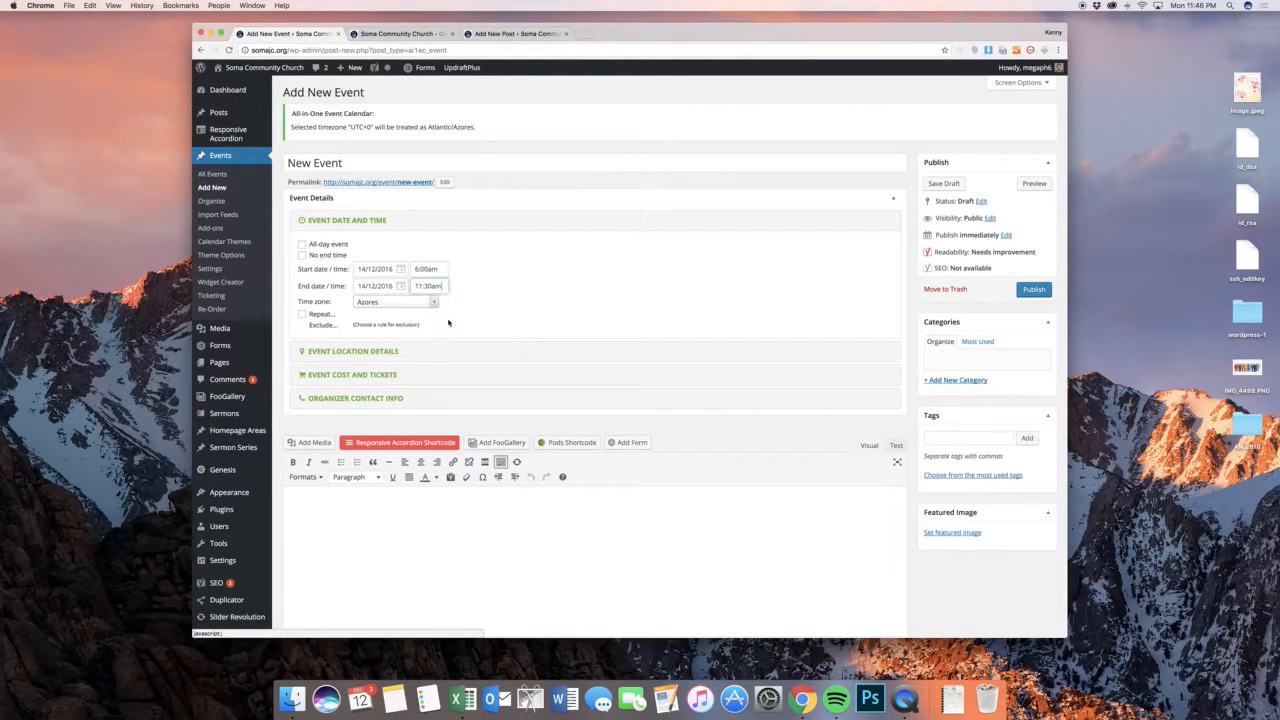
click(497, 270)
Set the event's time zone to Chicago
click(433, 303)
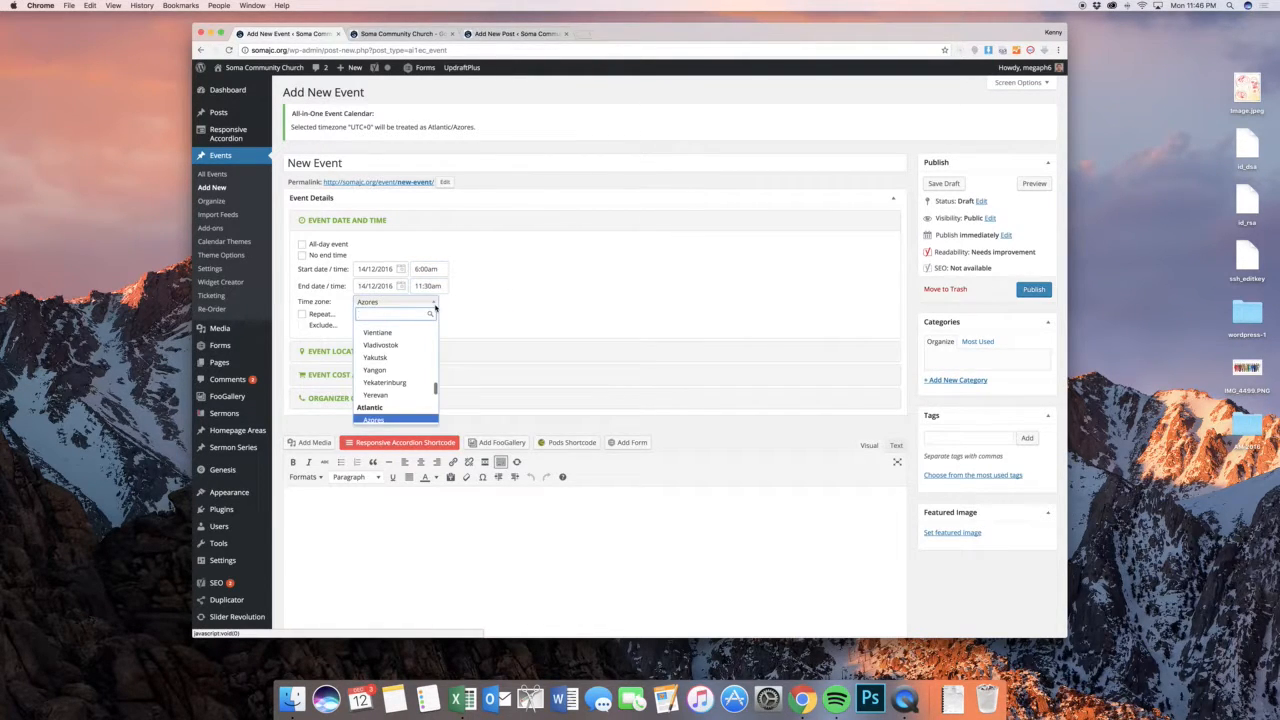
text(chic)
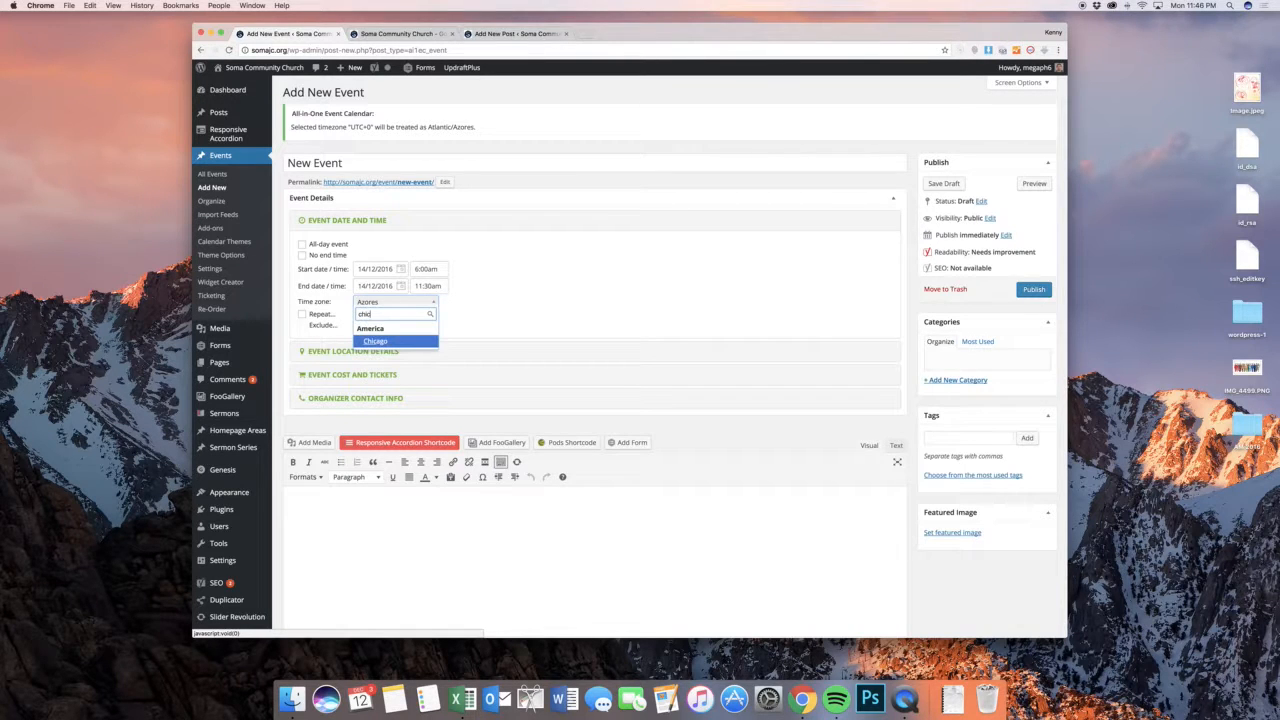
click(396, 344)
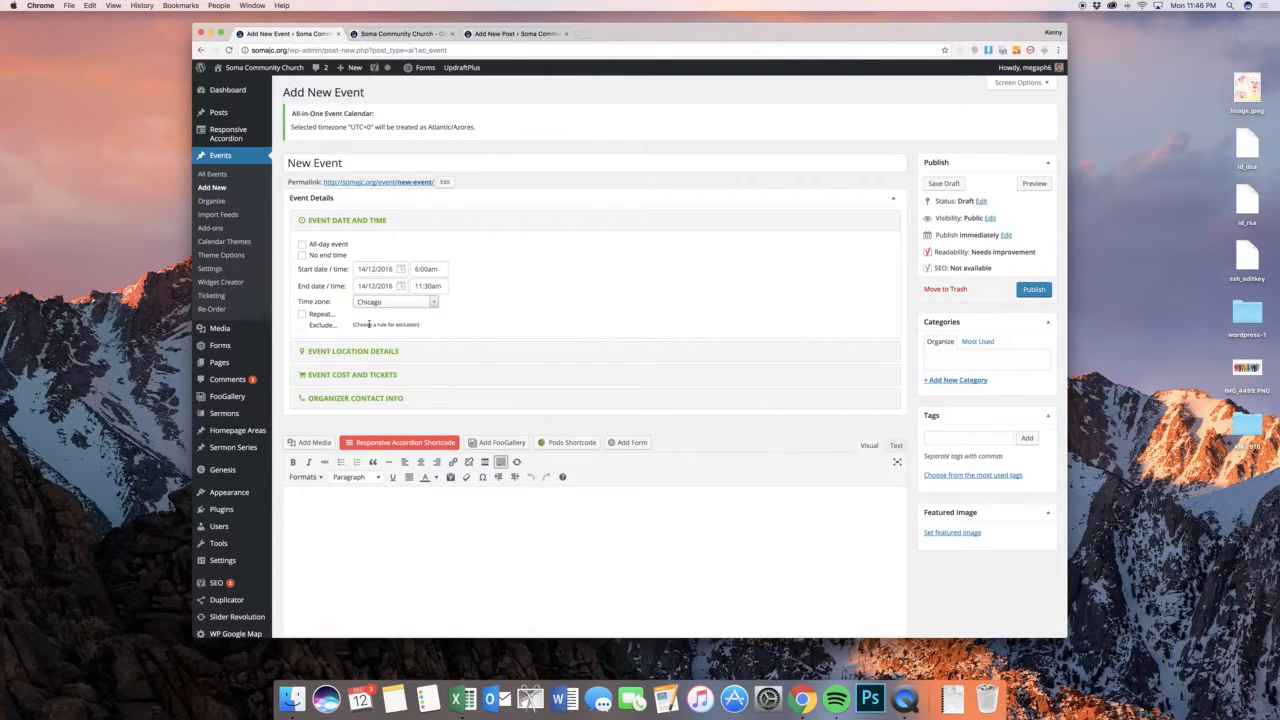
Make the event repeat weekly, every 1 week on Tuesday, with no end date
click(302, 314)
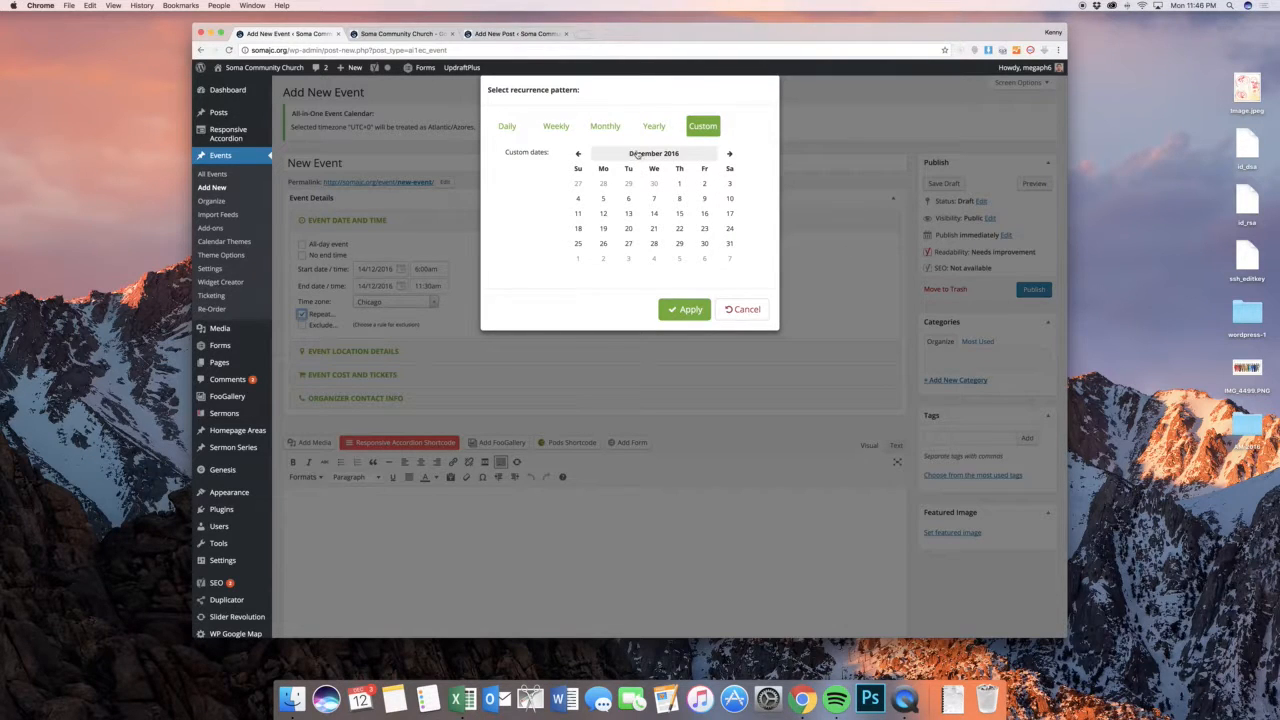
click(654, 127)
click(605, 126)
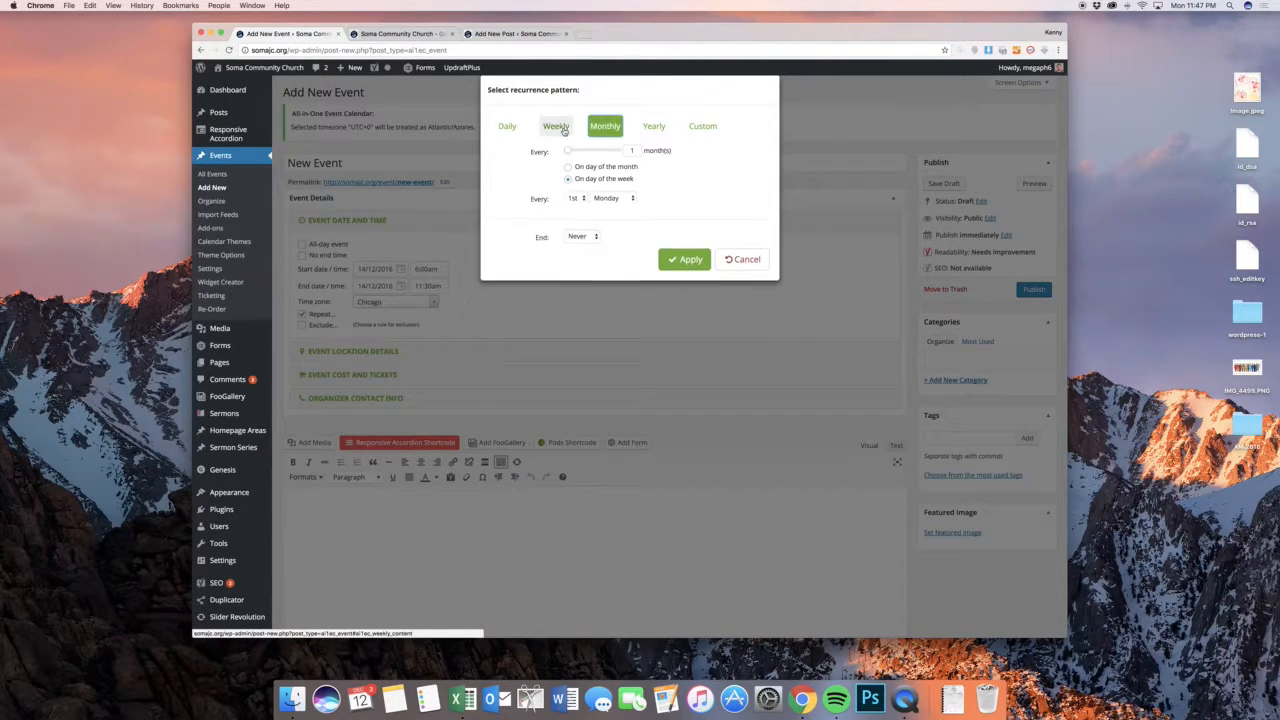
click(556, 126)
click(507, 126)
click(553, 126)
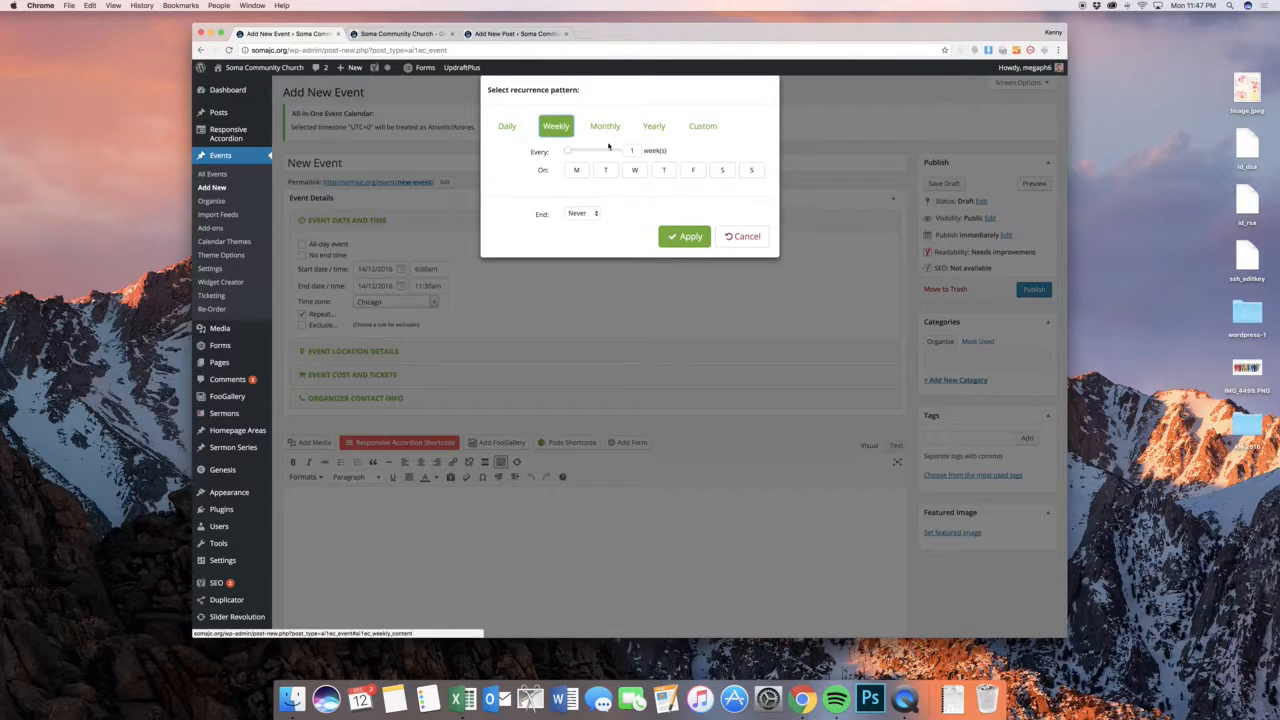
click(607, 170)
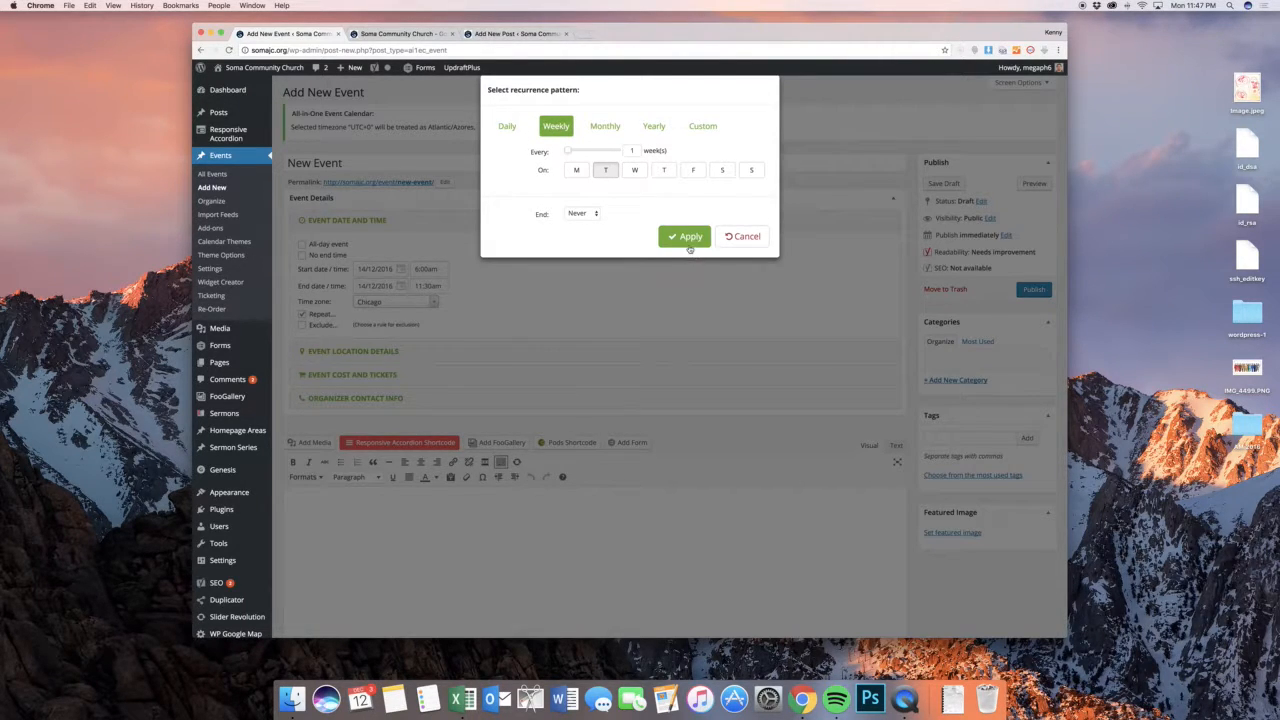
click(688, 244)
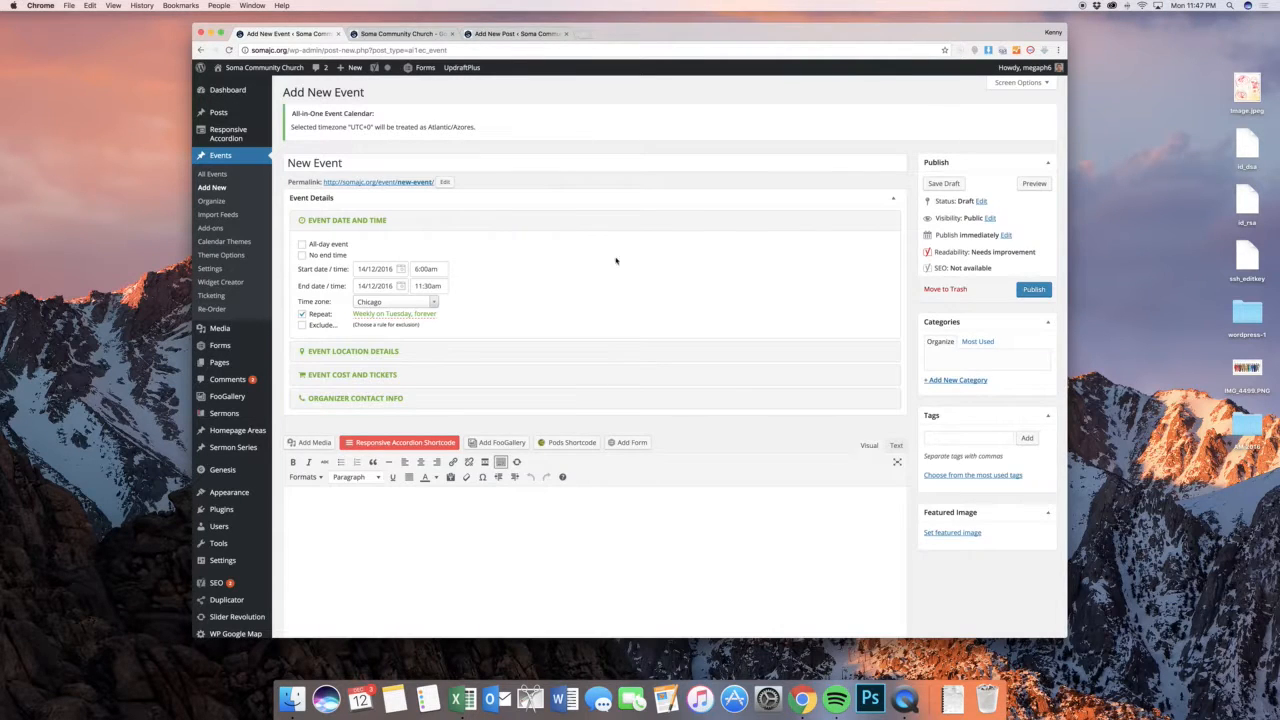
In the event location details, set the venue name to "Soma Church"
scroll(516, 295, down, 3)
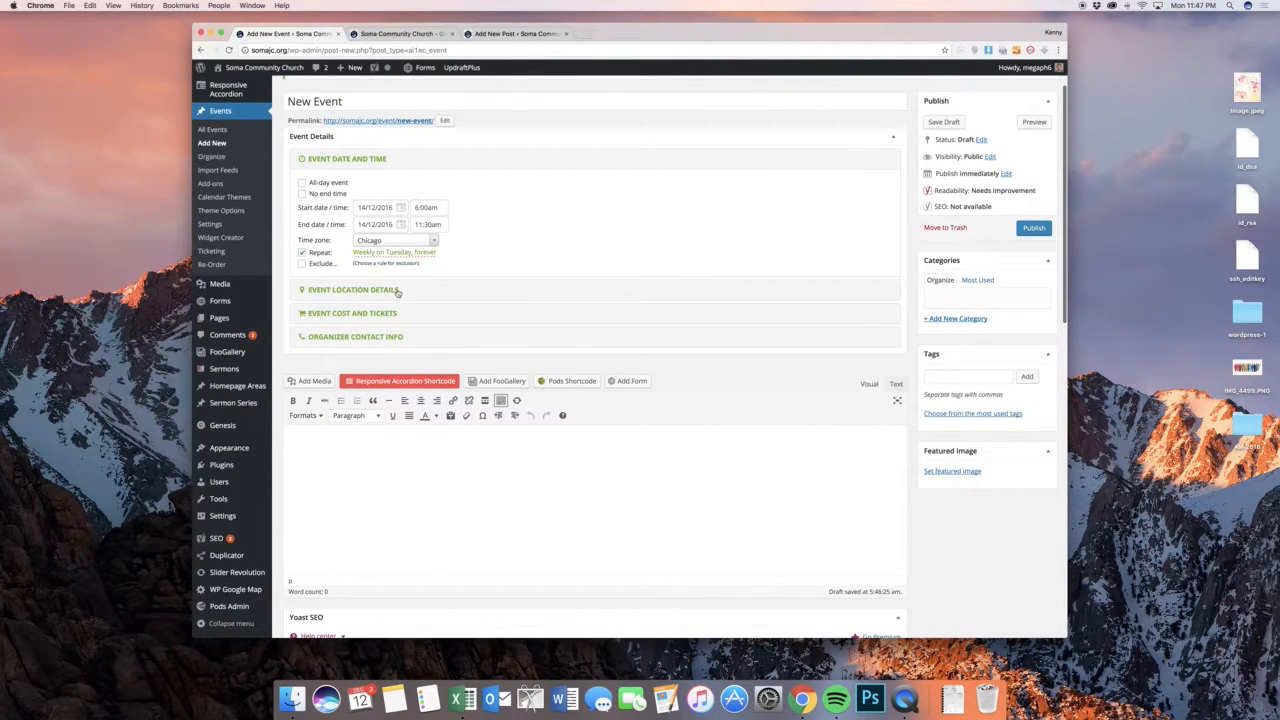
click(379, 290)
click(406, 204)
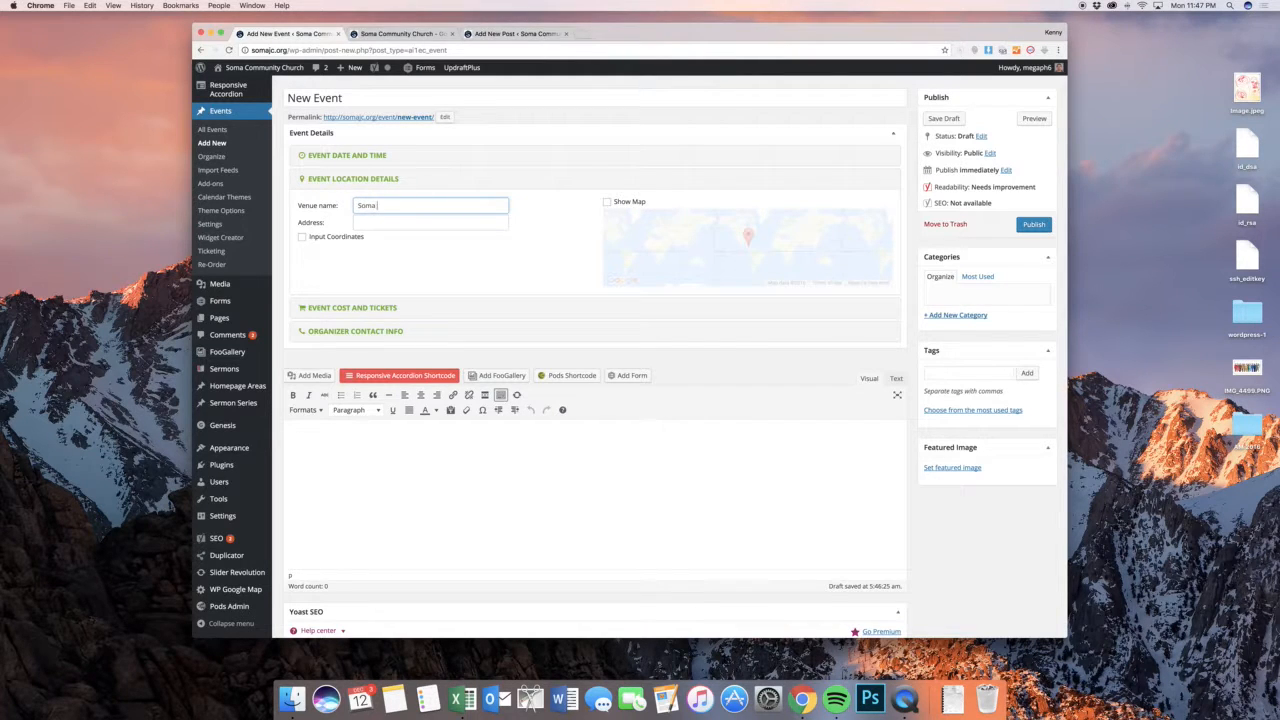
Copy the church's street address from the site's home page into the event address, choose the Jefferson City match, and enable the map
click(357, 222)
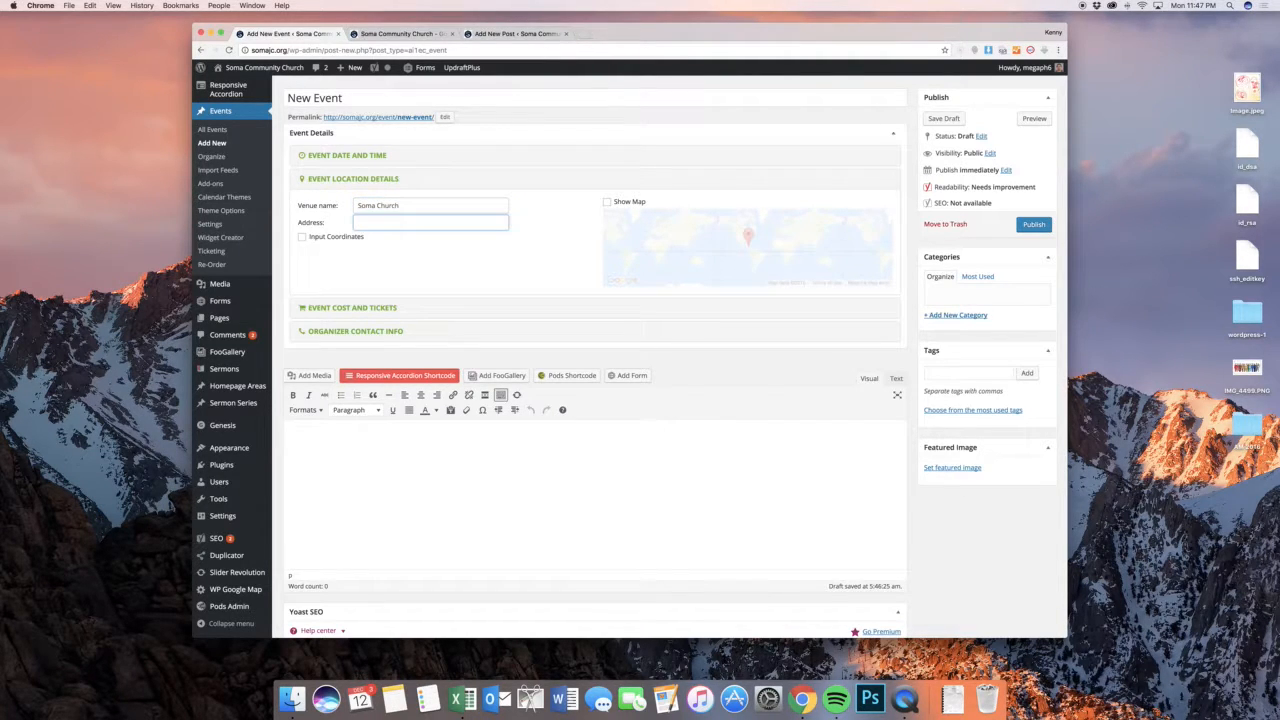
click(393, 33)
scroll(576, 275, down, 15)
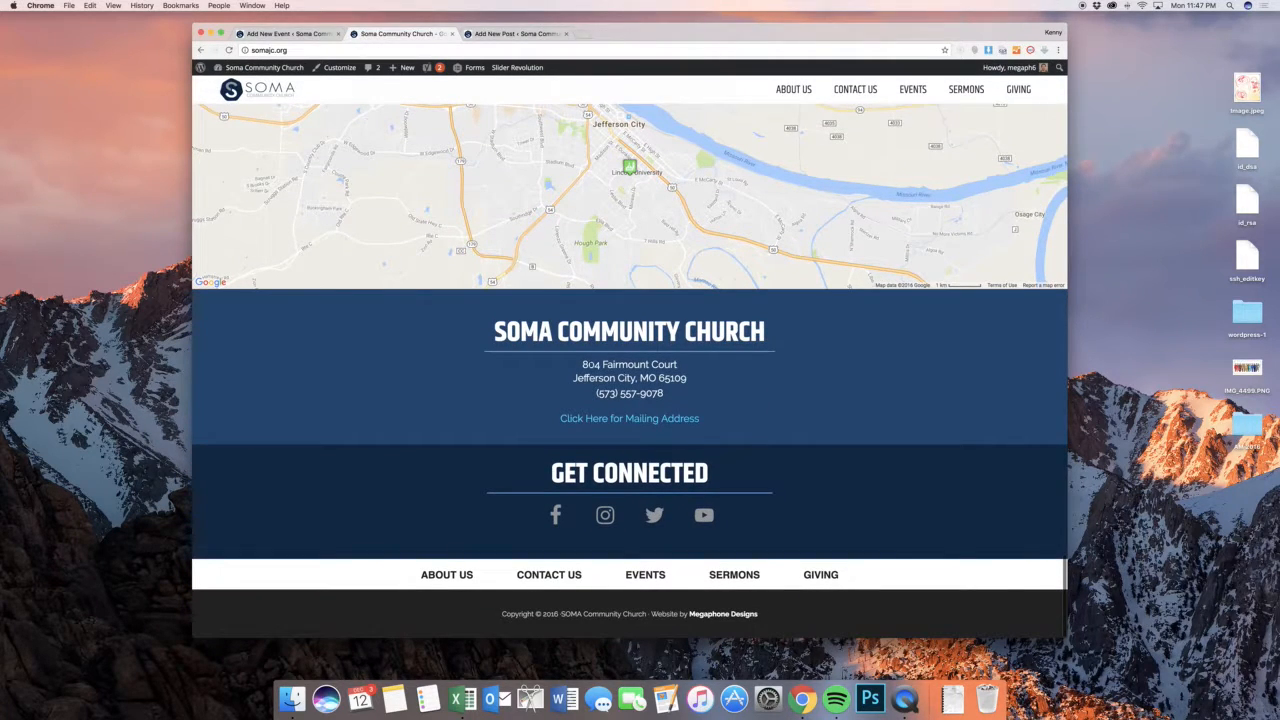
drag(583, 364, 690, 368)
key(super+c)
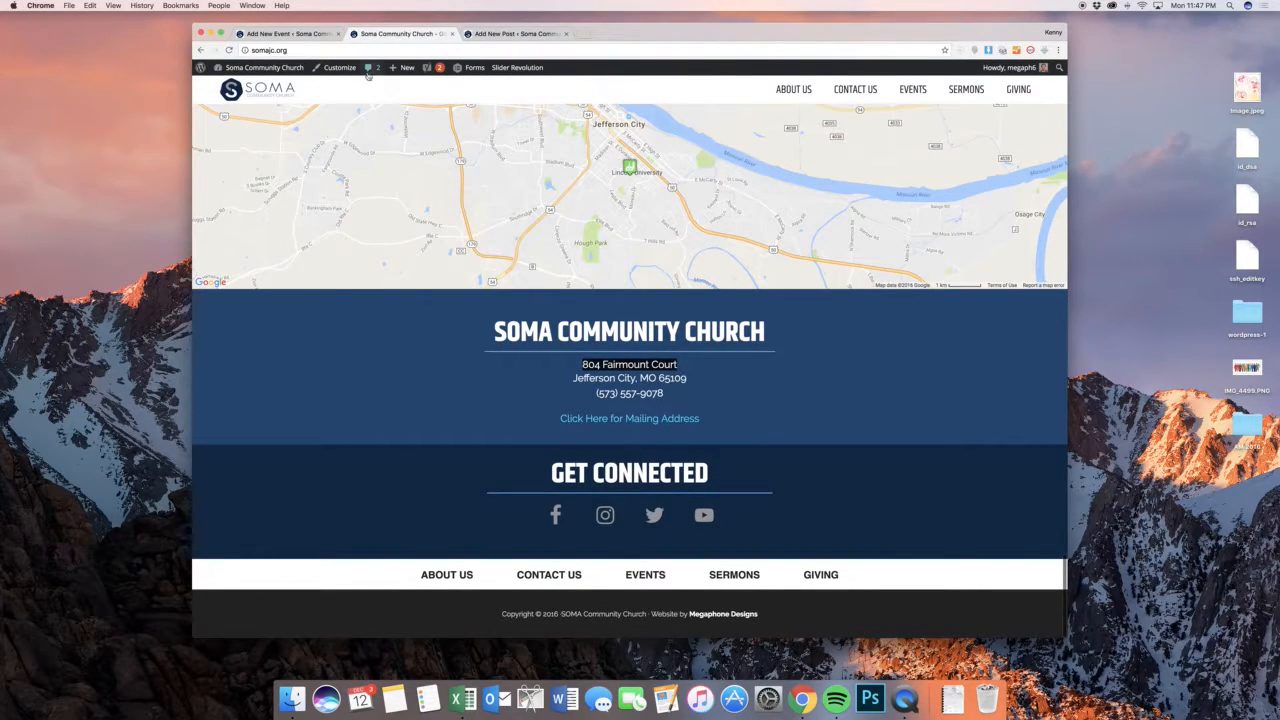
click(290, 33)
key(super+v)
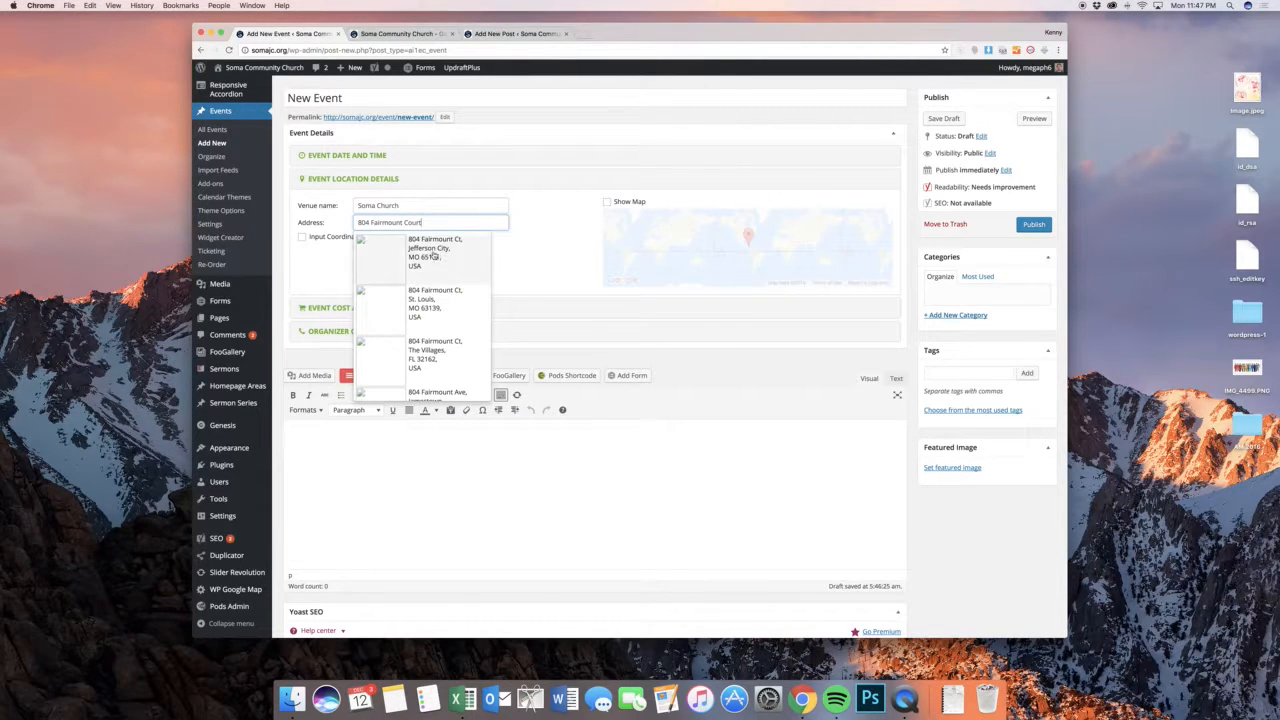
click(425, 259)
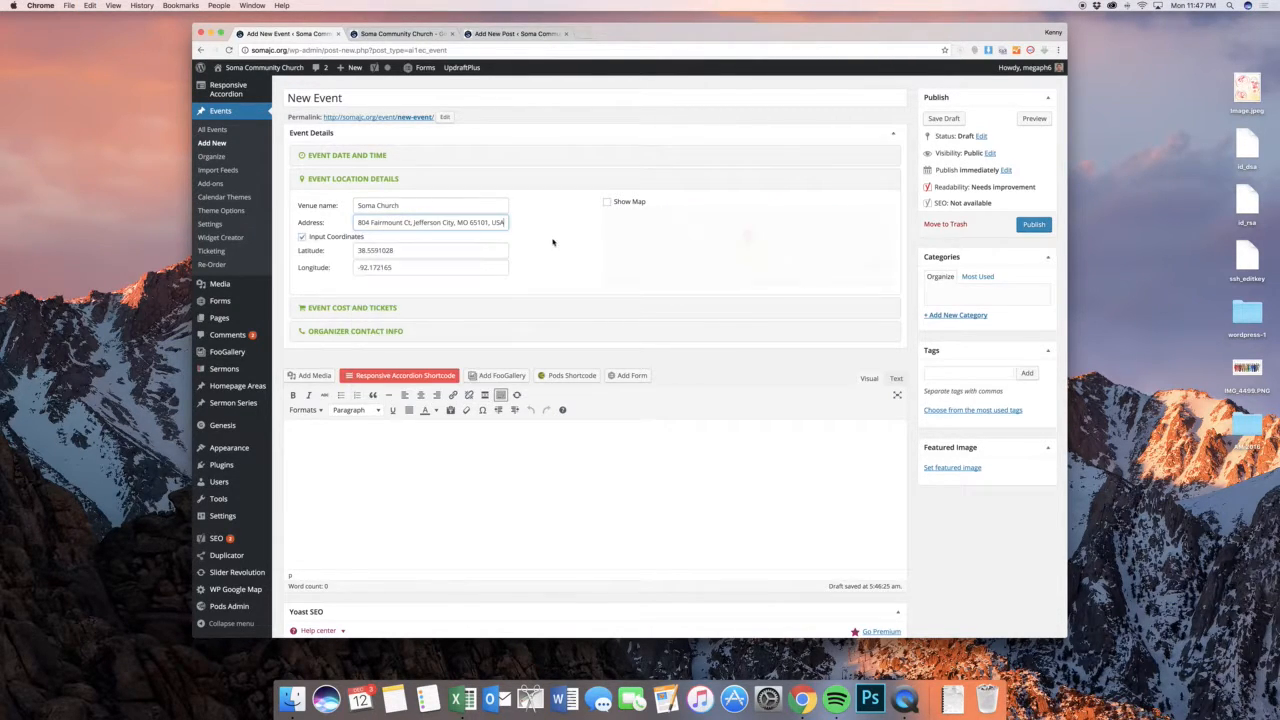
click(607, 203)
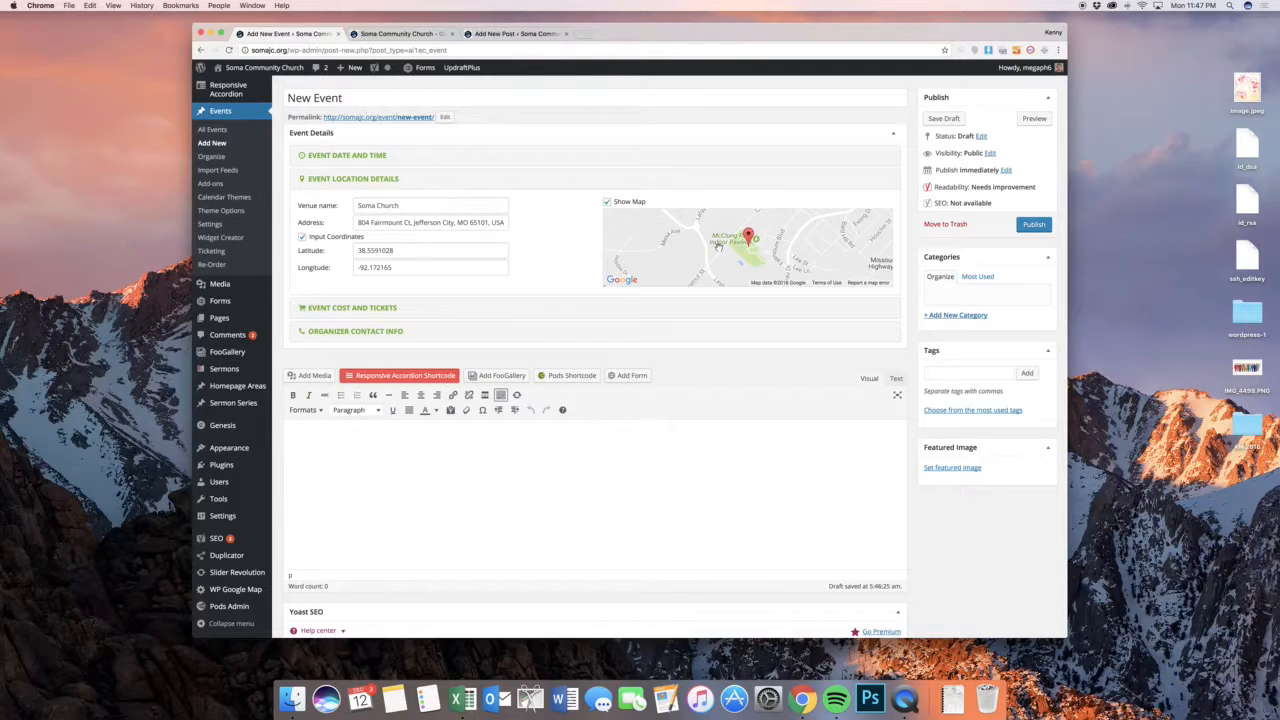
Look at the event's cost and ticket options and the organizer contact fields
scroll(540, 240, down, 2)
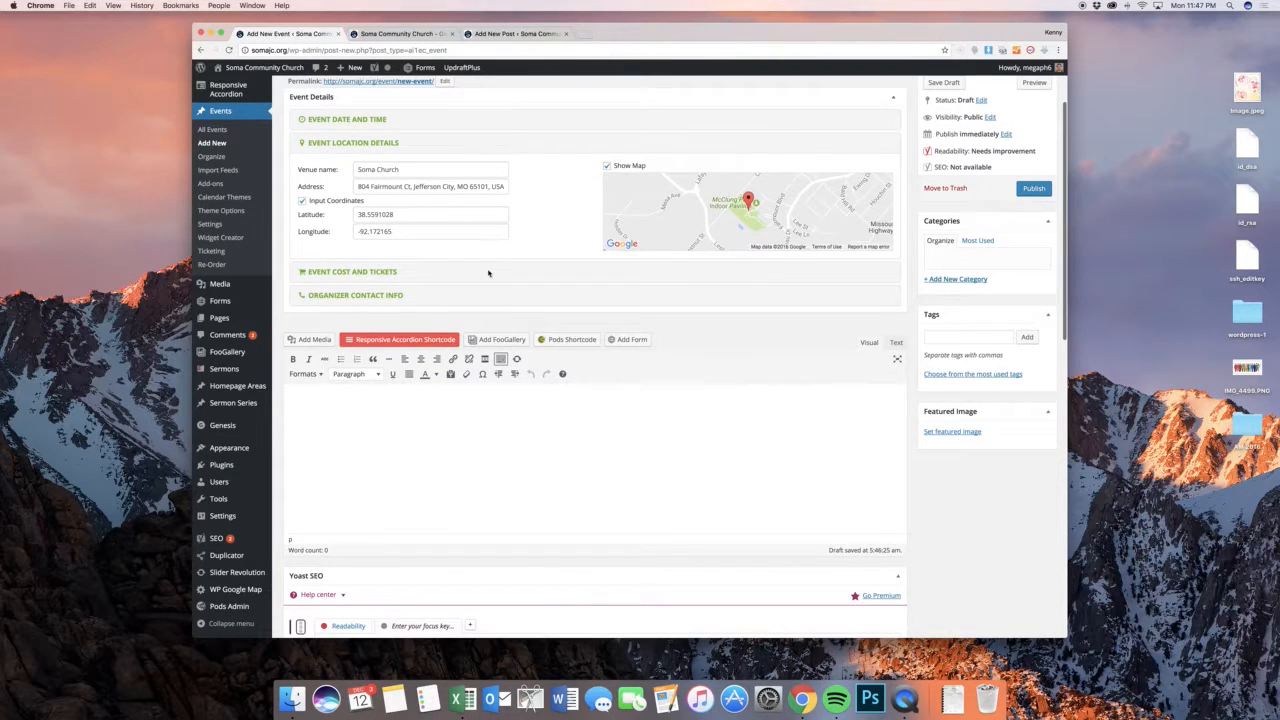
click(390, 272)
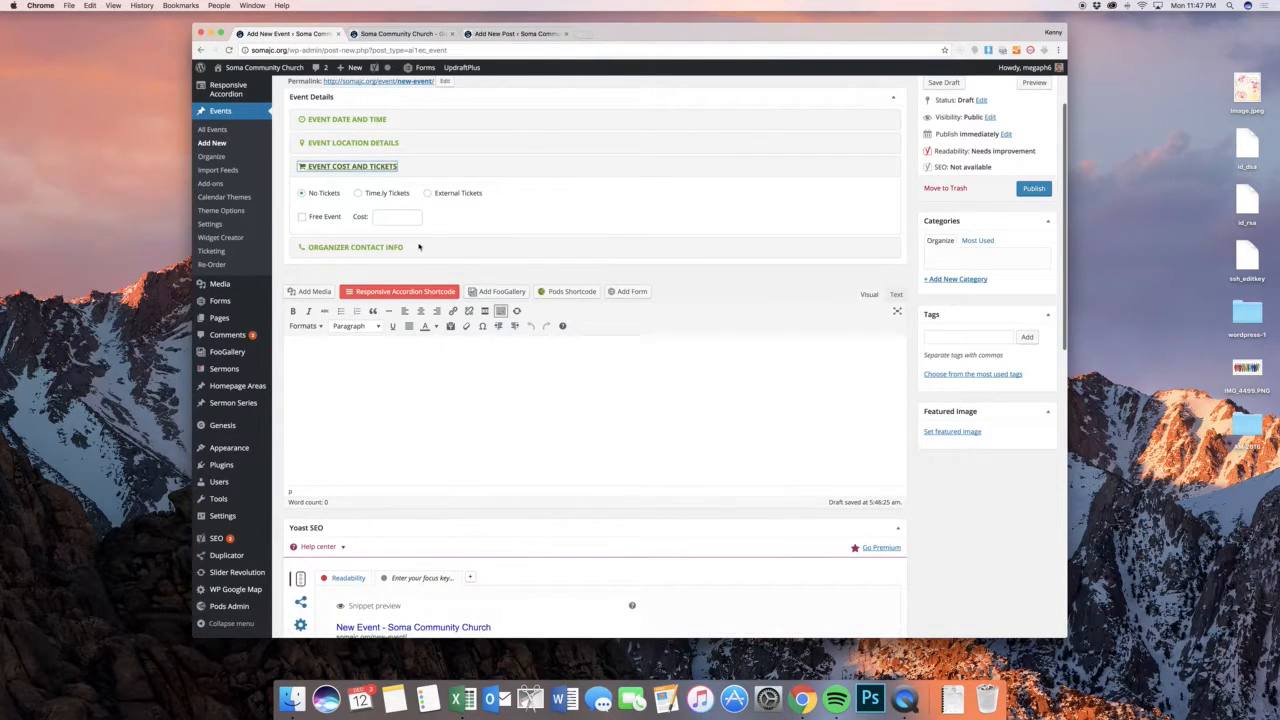
click(345, 247)
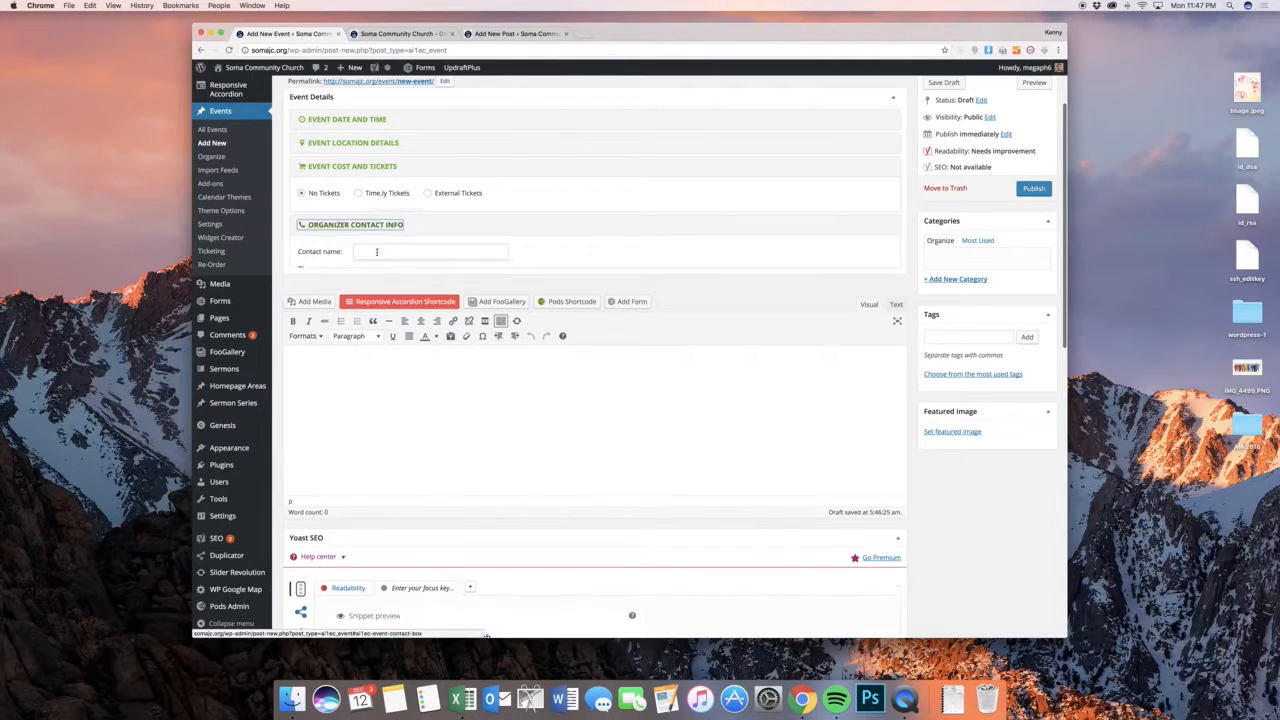
click(393, 216)
Set the "Giving is Worship" picture from the media library as the event's featured image
scroll(497, 313, down, 3)
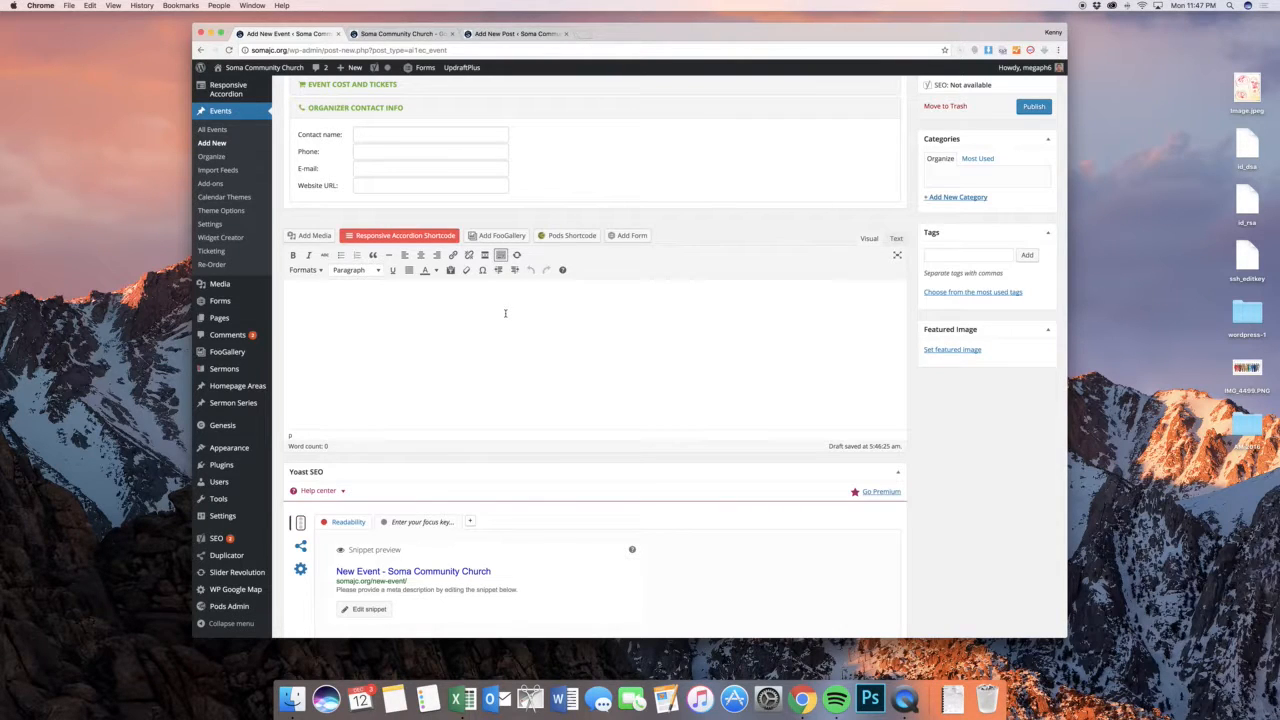
click(952, 349)
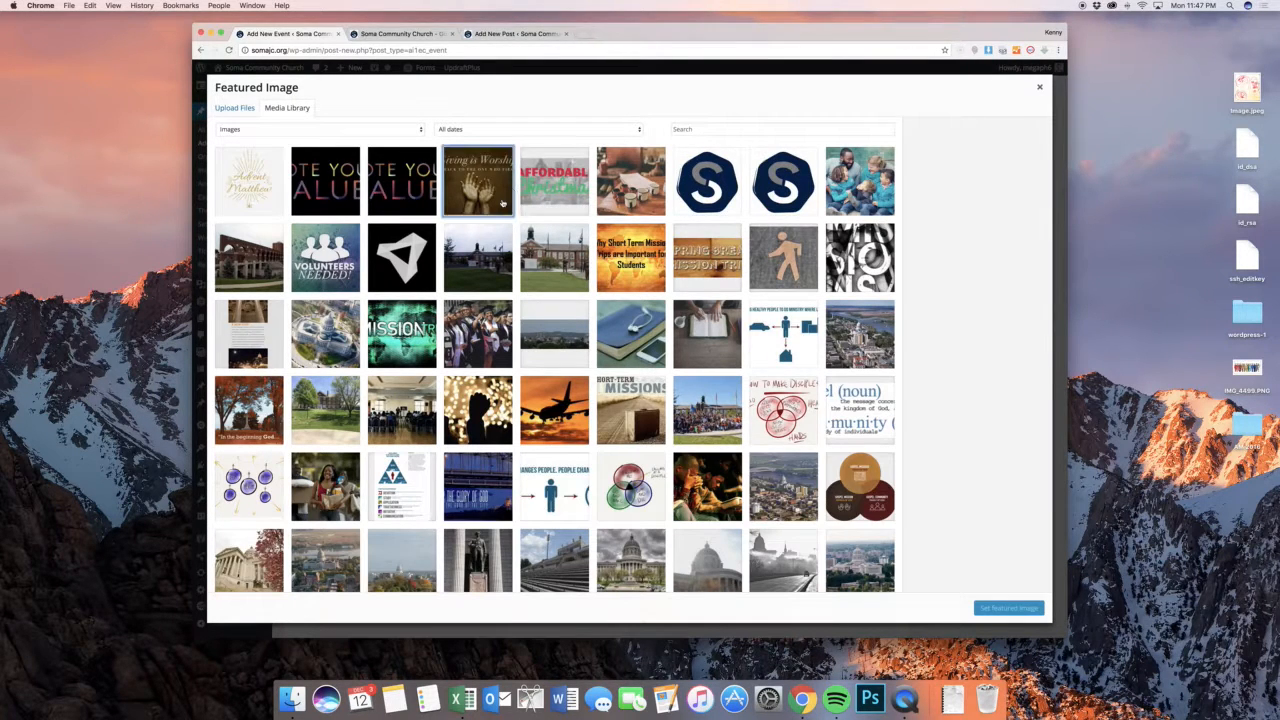
click(503, 203)
click(1008, 608)
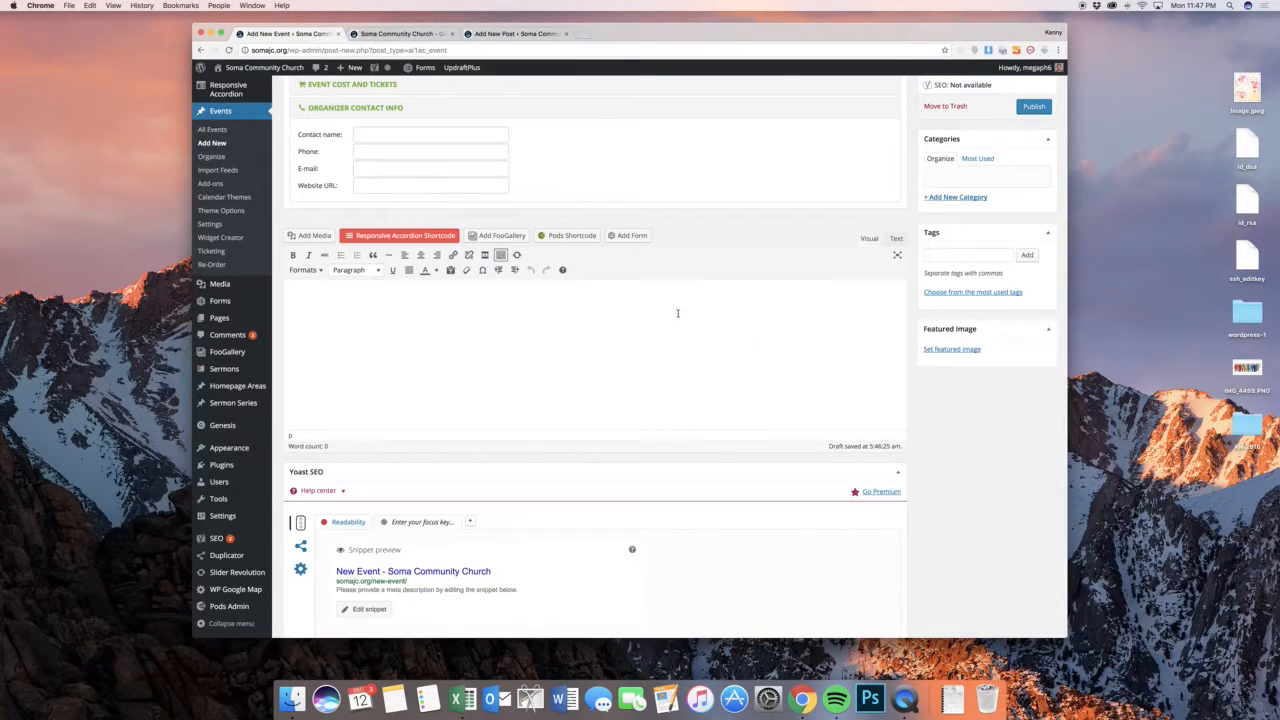
Leave the new event without saving and open the event calendar's settings
scroll(677, 313, down, 5)
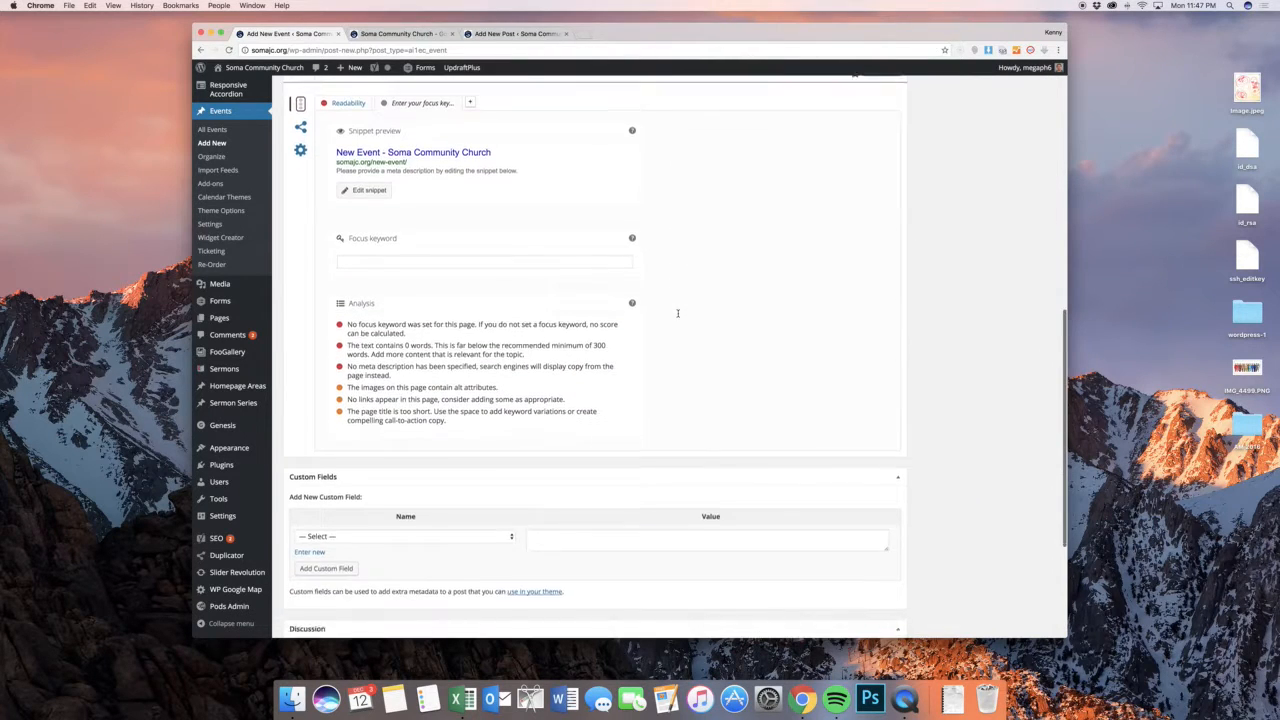
scroll(677, 313, down, 3)
scroll(675, 317, up, 15)
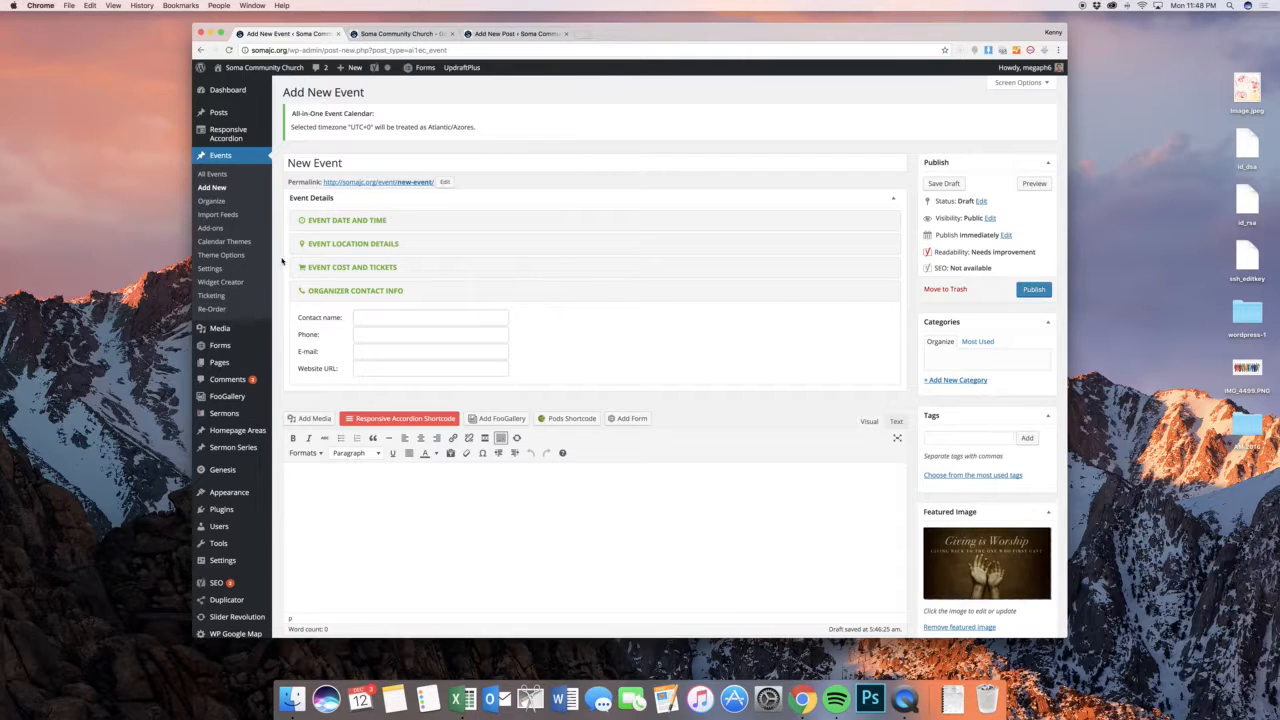
click(248, 268)
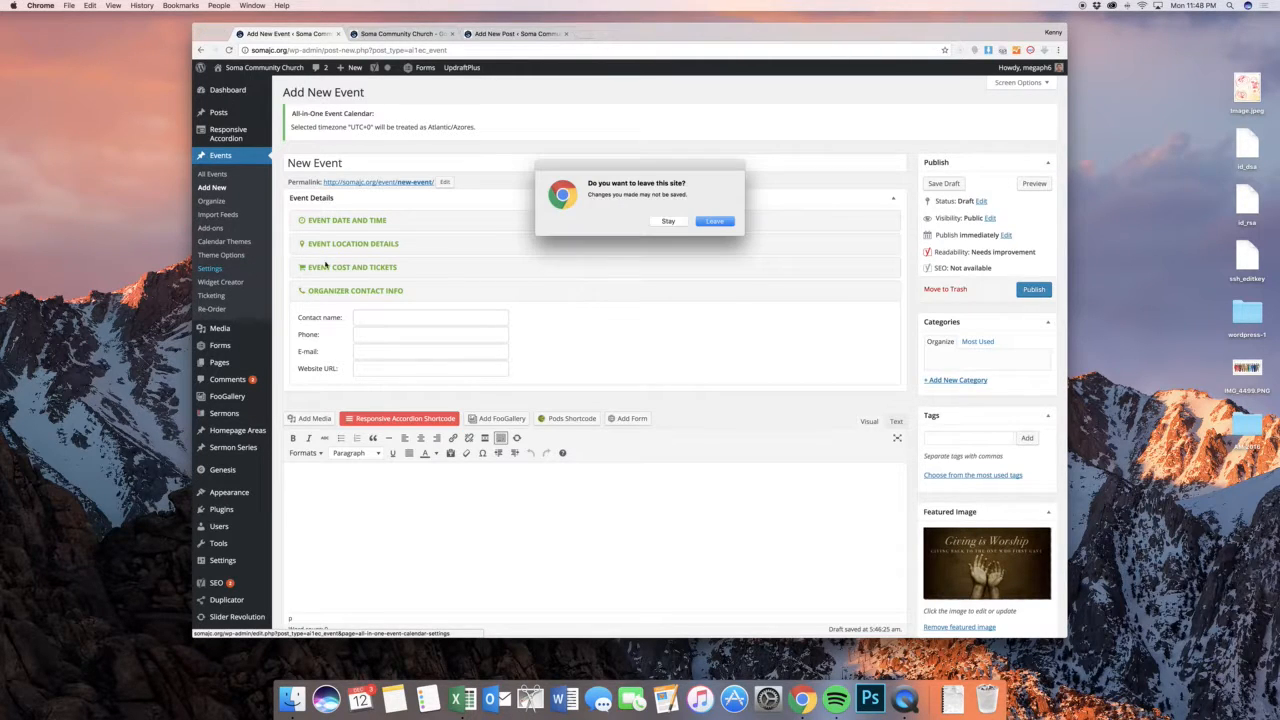
click(714, 221)
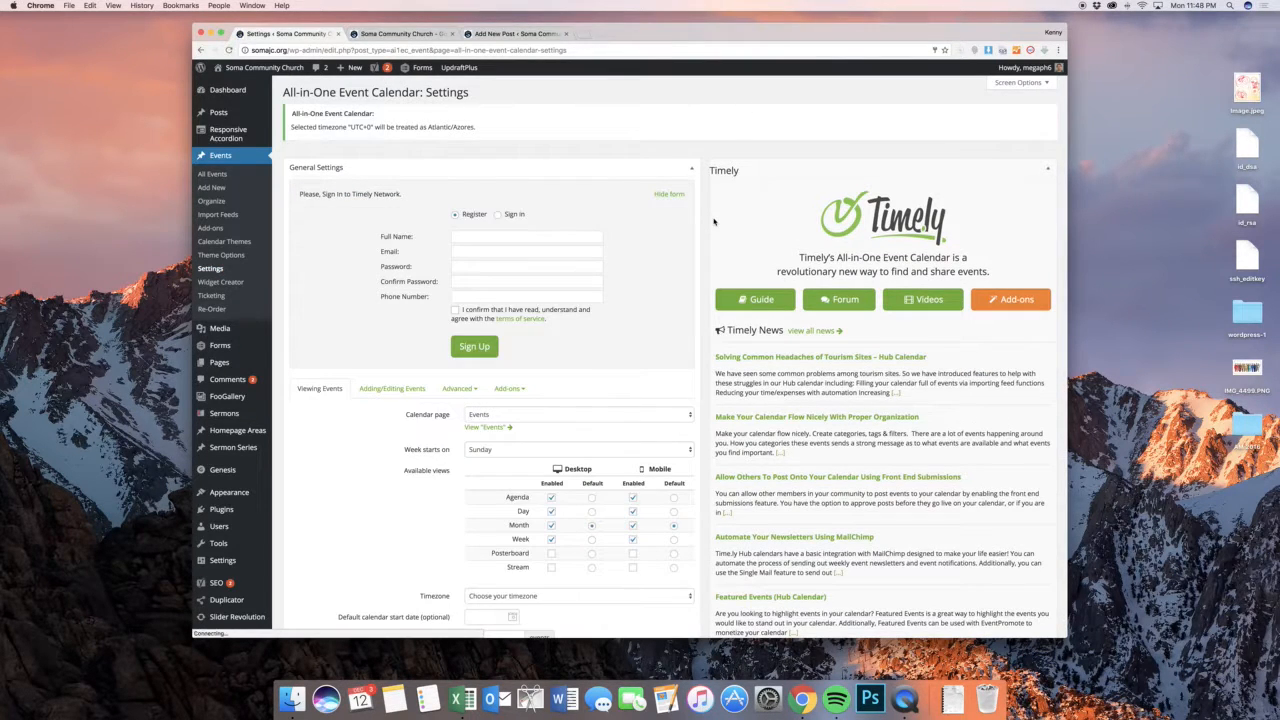
Review the calendar's event viewing settings and its advanced settings
scroll(714, 221, down, 10)
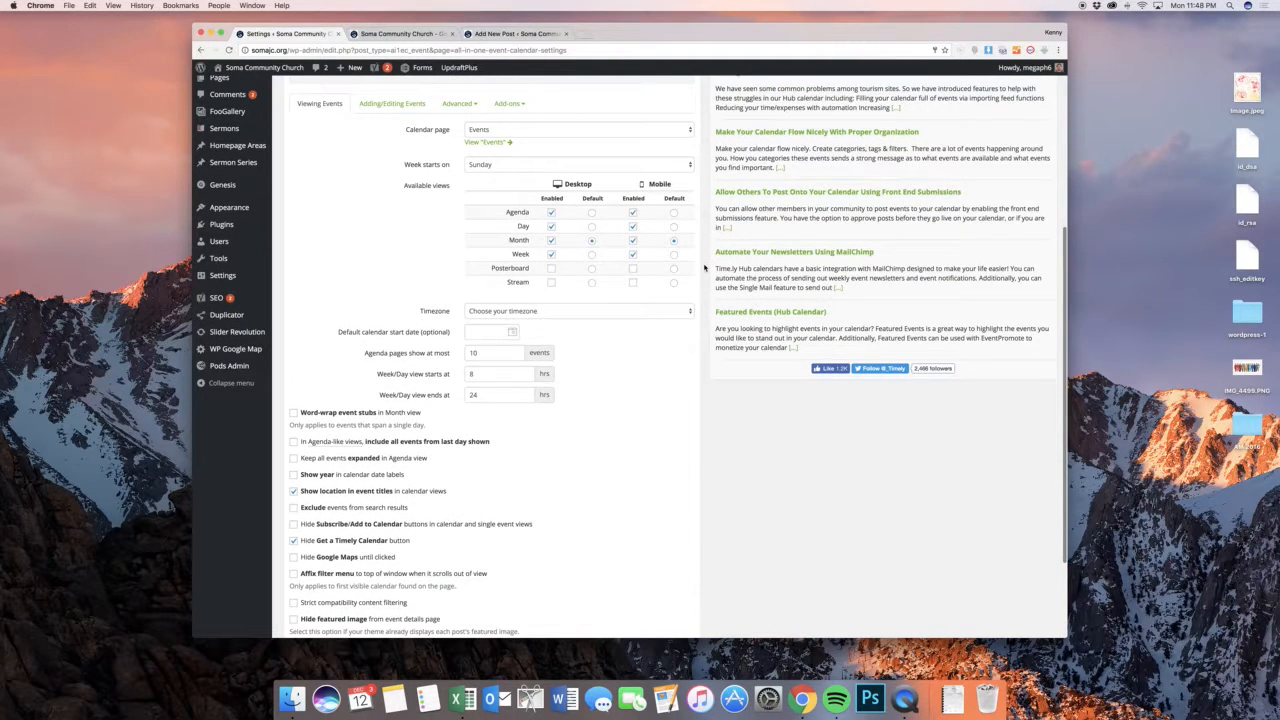
scroll(704, 267, down, 3)
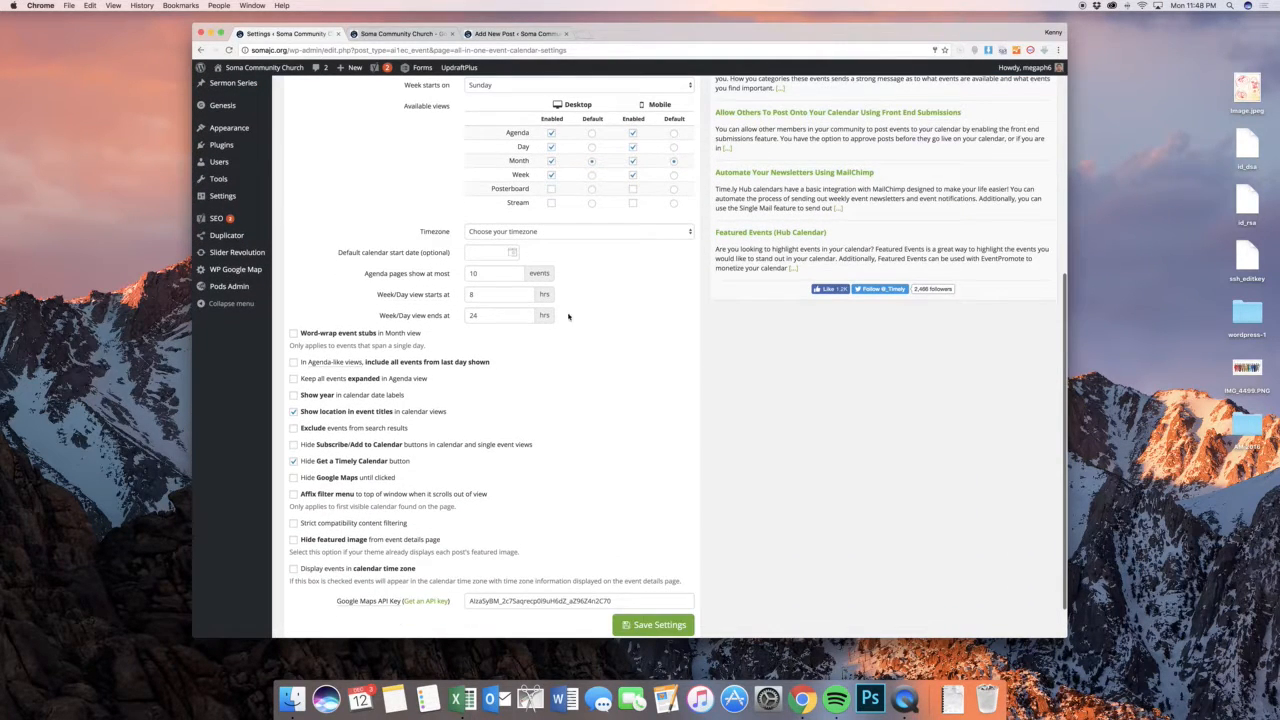
scroll(586, 331, down, 2)
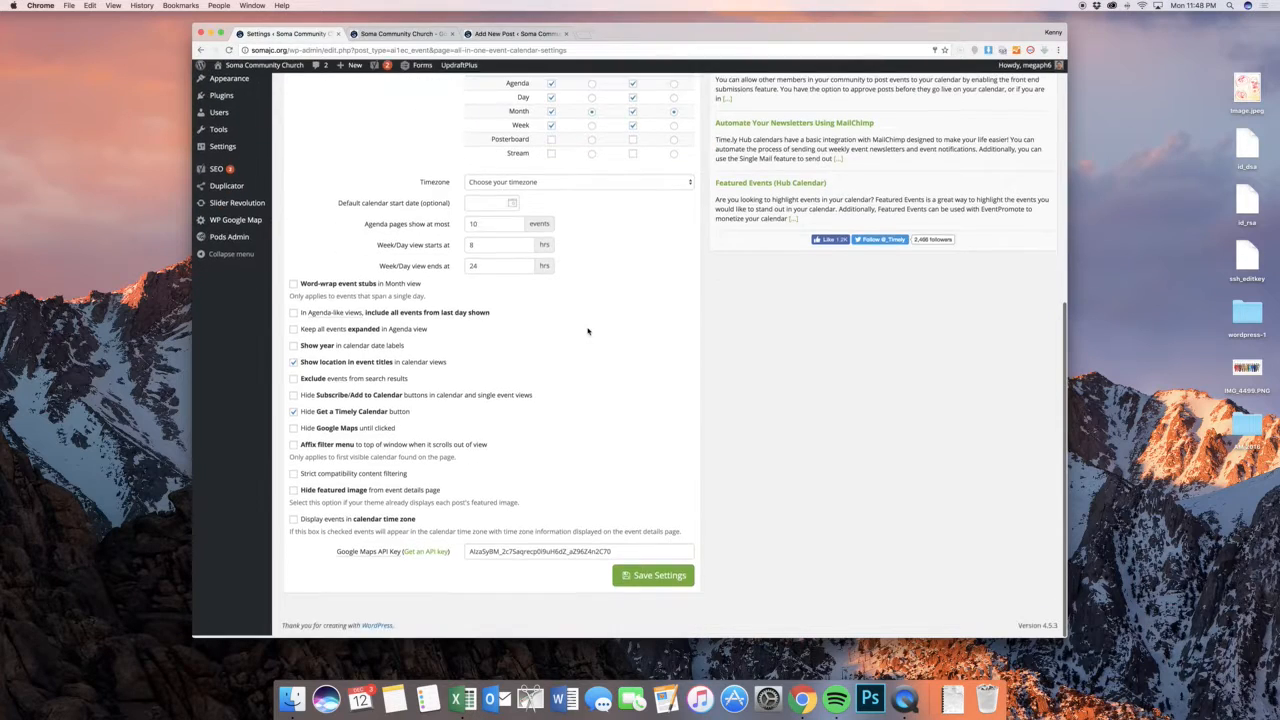
scroll(590, 331, up, 14)
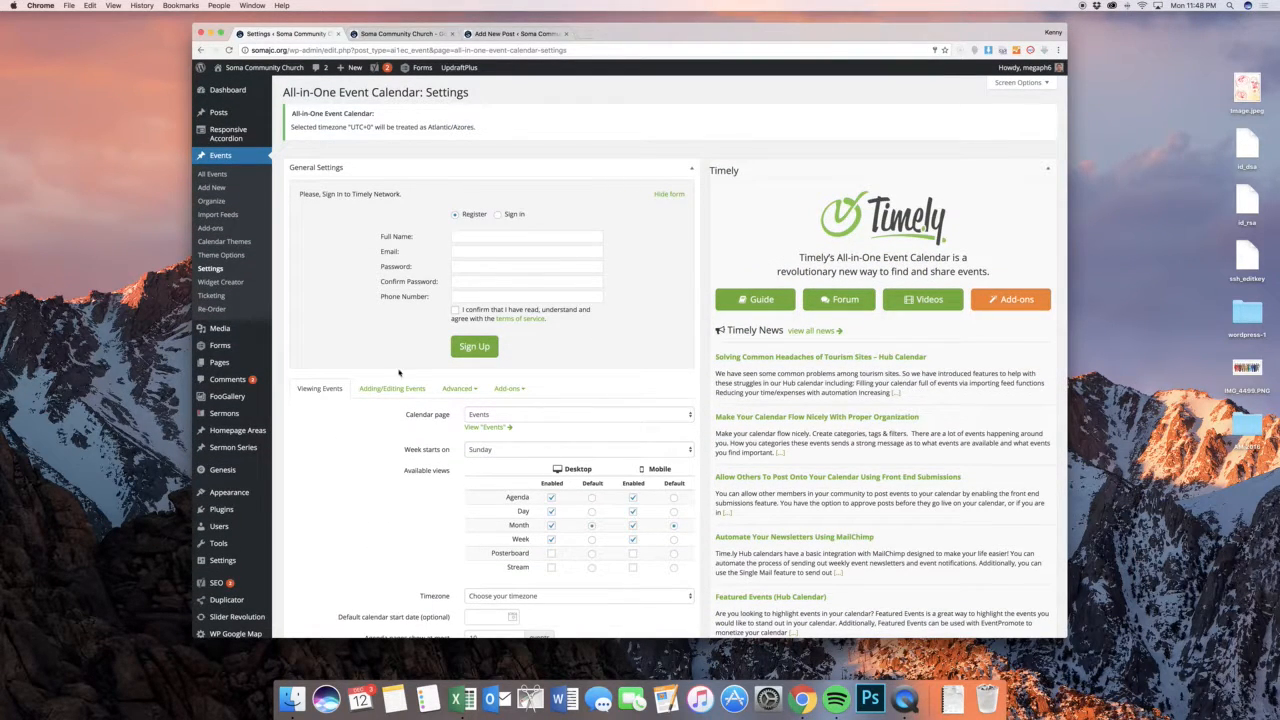
click(452, 390)
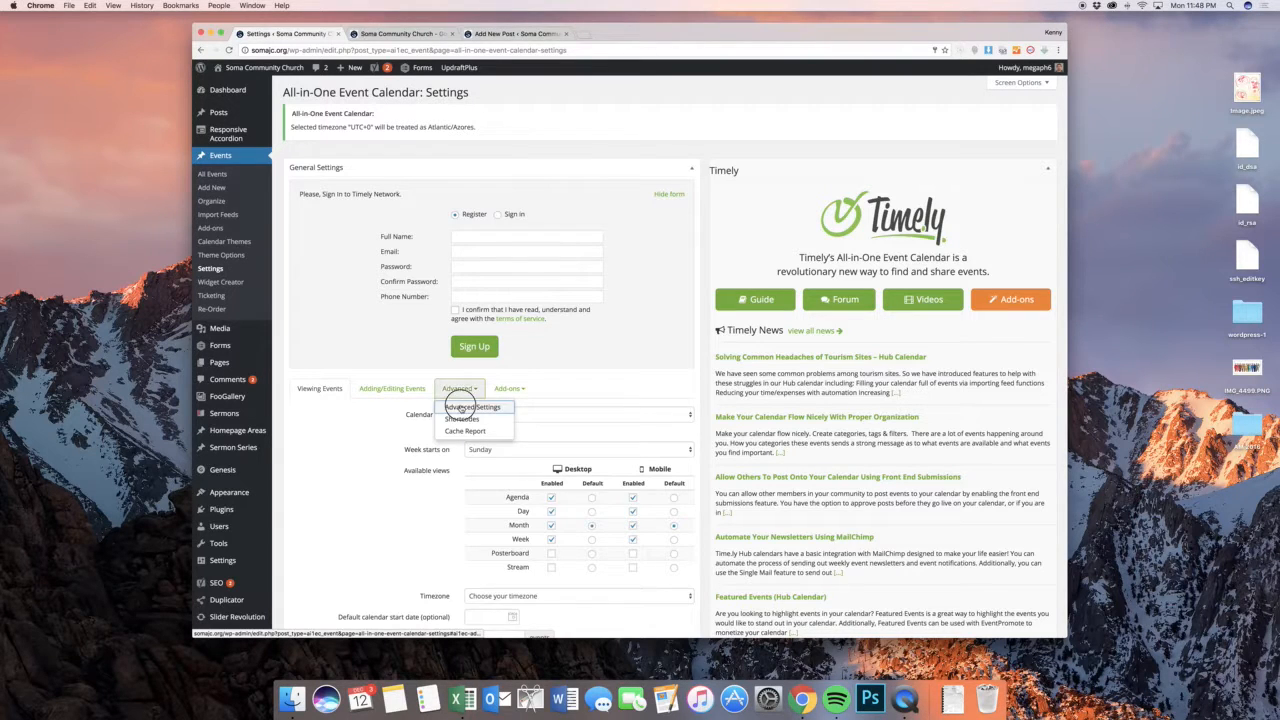
click(460, 407)
scroll(475, 330, down, 4)
scroll(480, 318, up, 5)
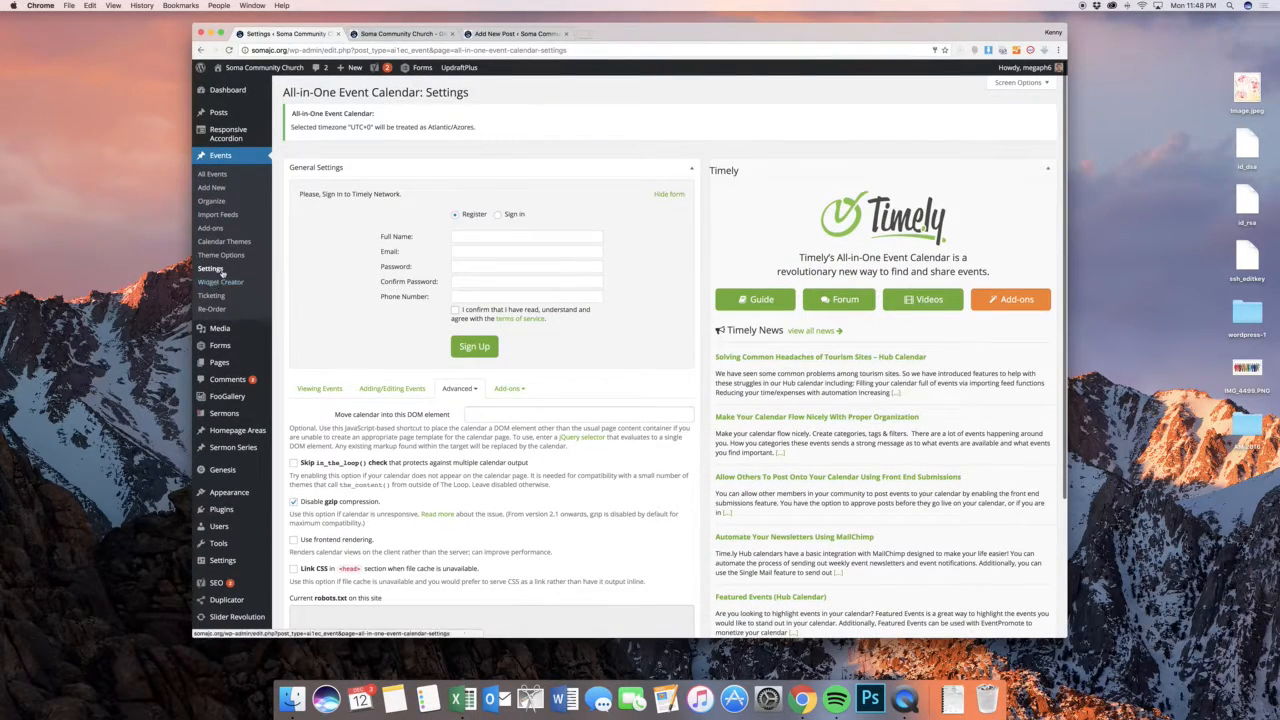
Look through the calendar's theme options, including the button colors and the general calendar colors
click(205, 263)
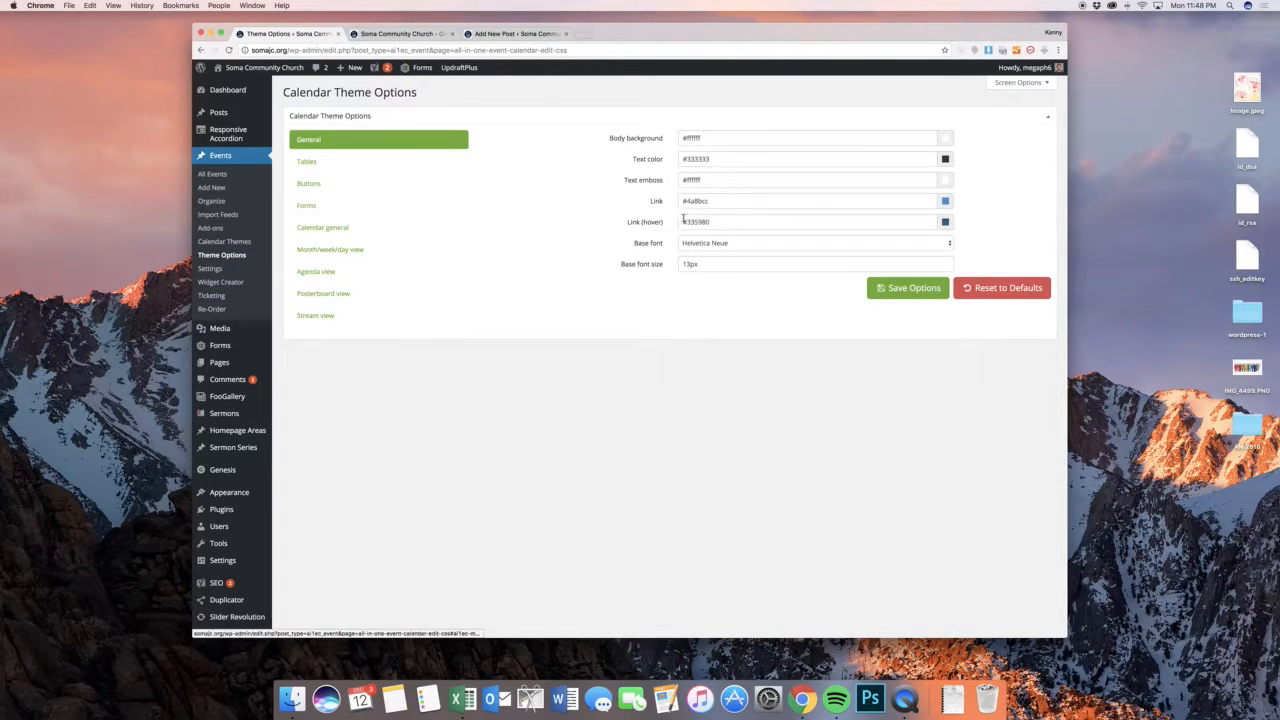
click(361, 163)
click(410, 185)
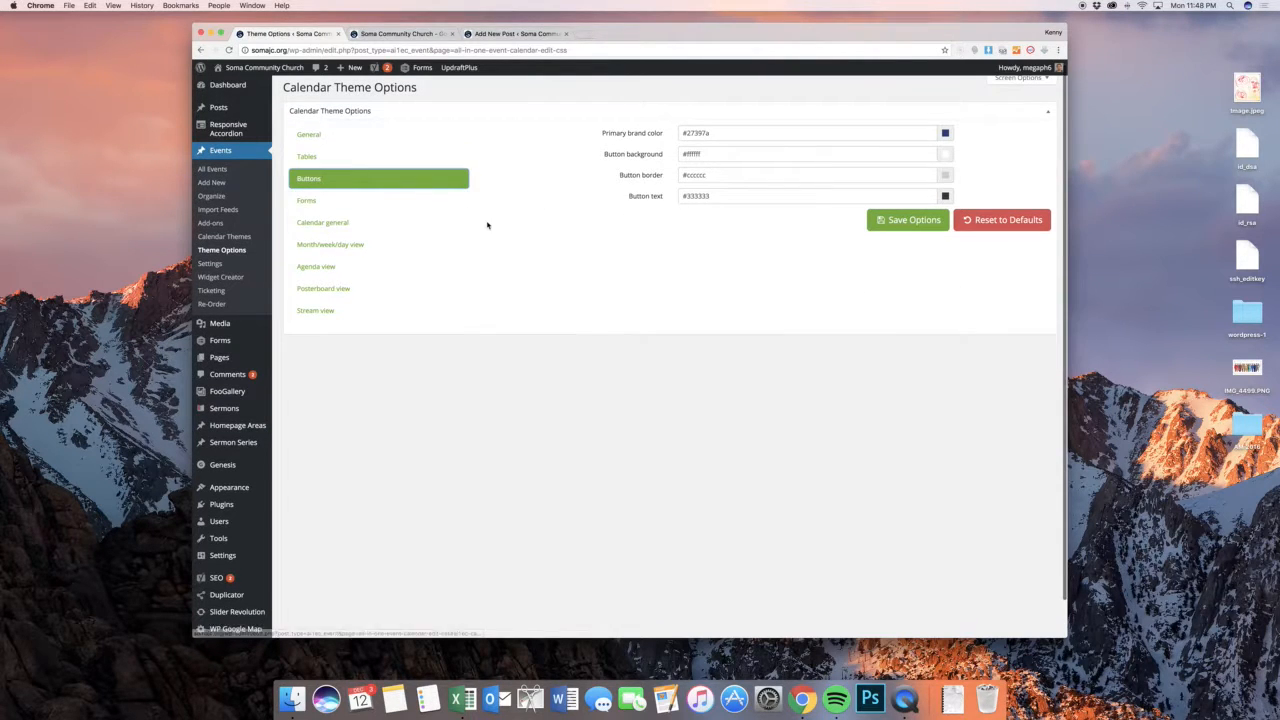
click(436, 224)
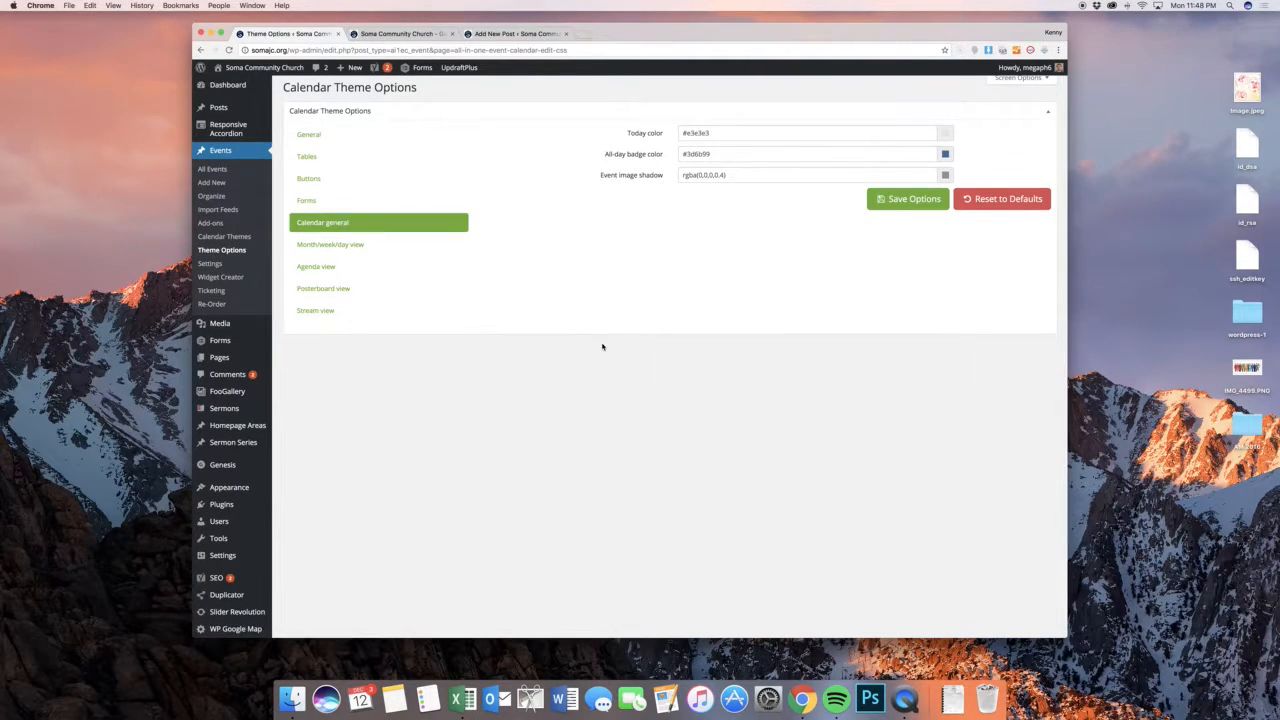
scroll(603, 346, down, 1)
scroll(601, 346, up, 1)
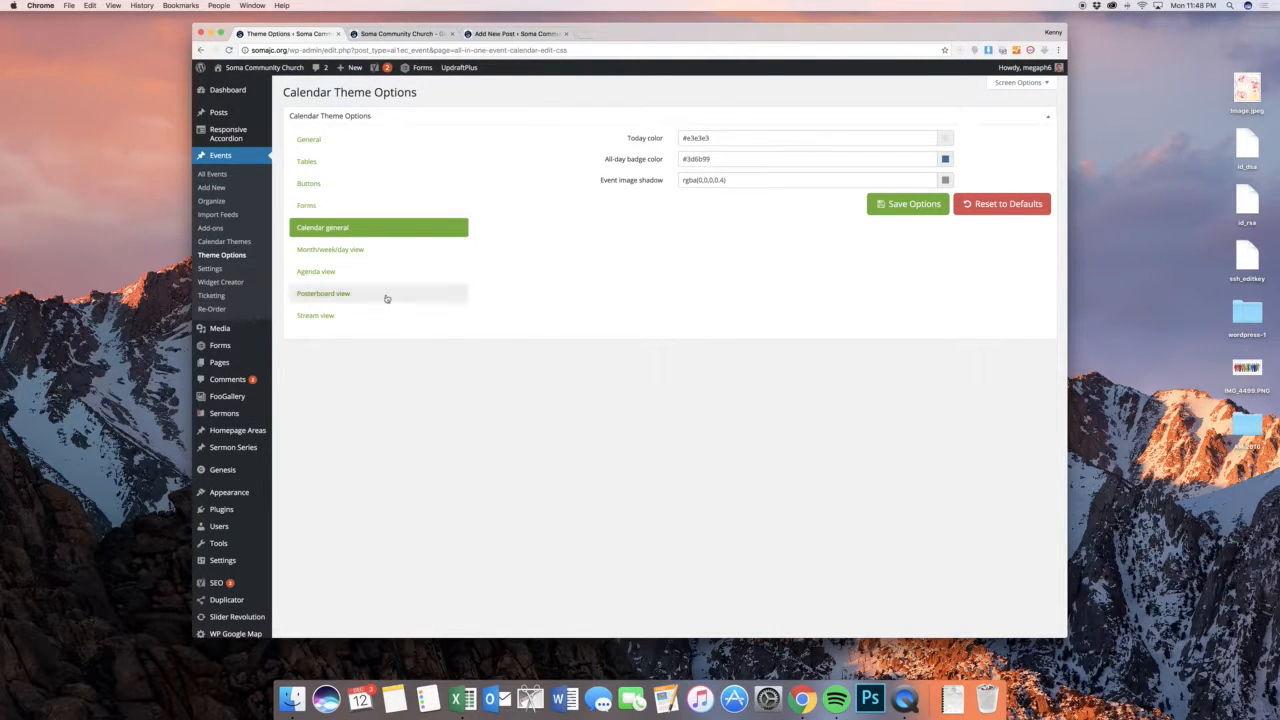
Switch to the live church website and view its Events calendar page
mouse_move(277, 85)
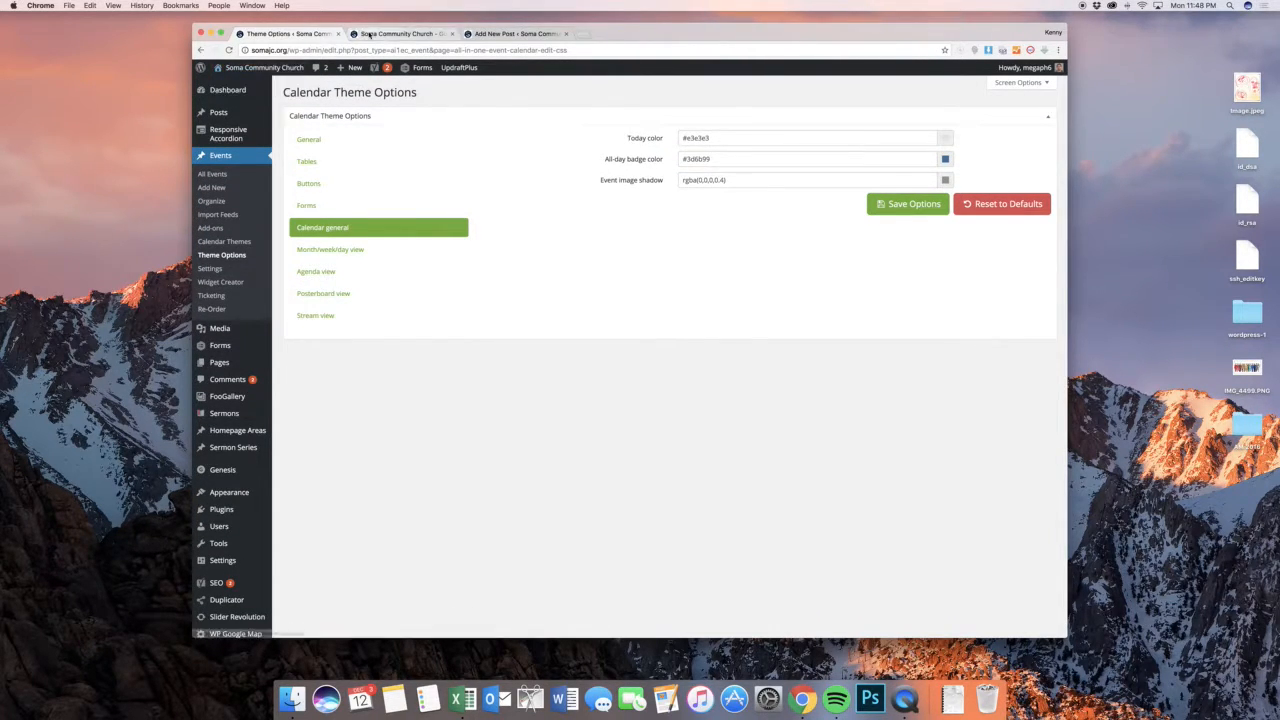
click(400, 33)
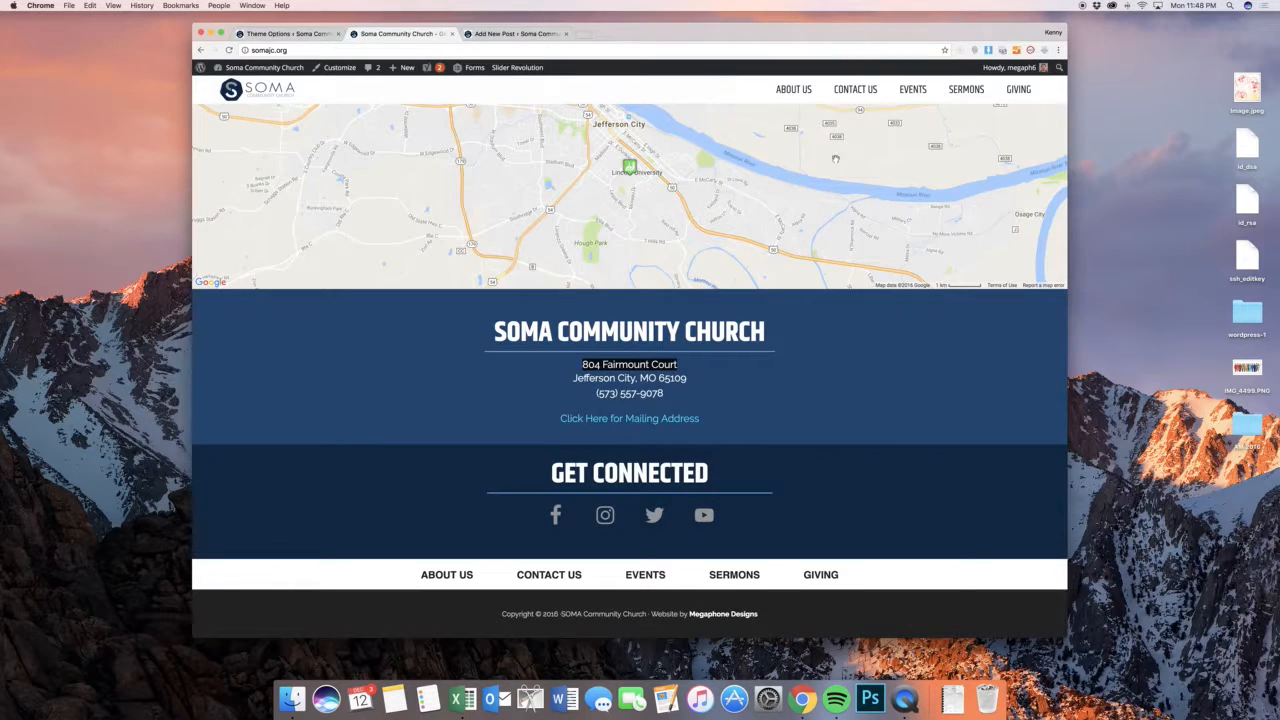
click(905, 90)
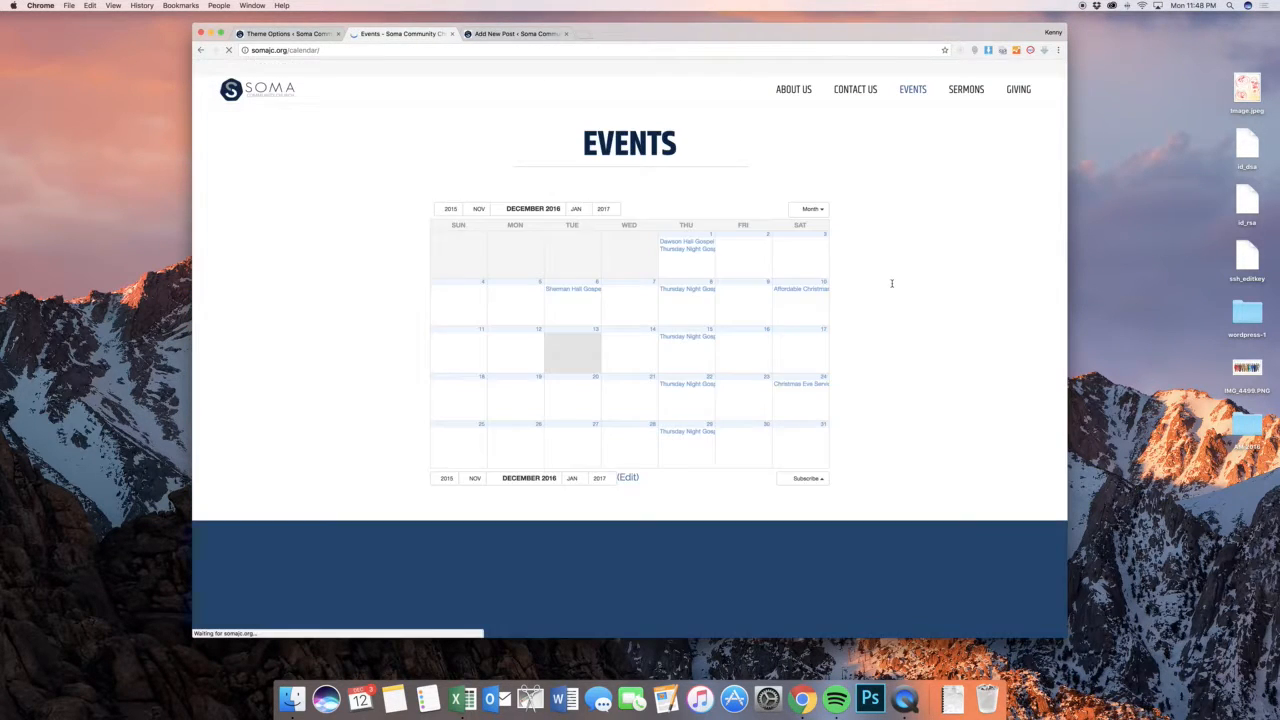
scroll(892, 283, down, 3)
scroll(892, 283, up, 1)
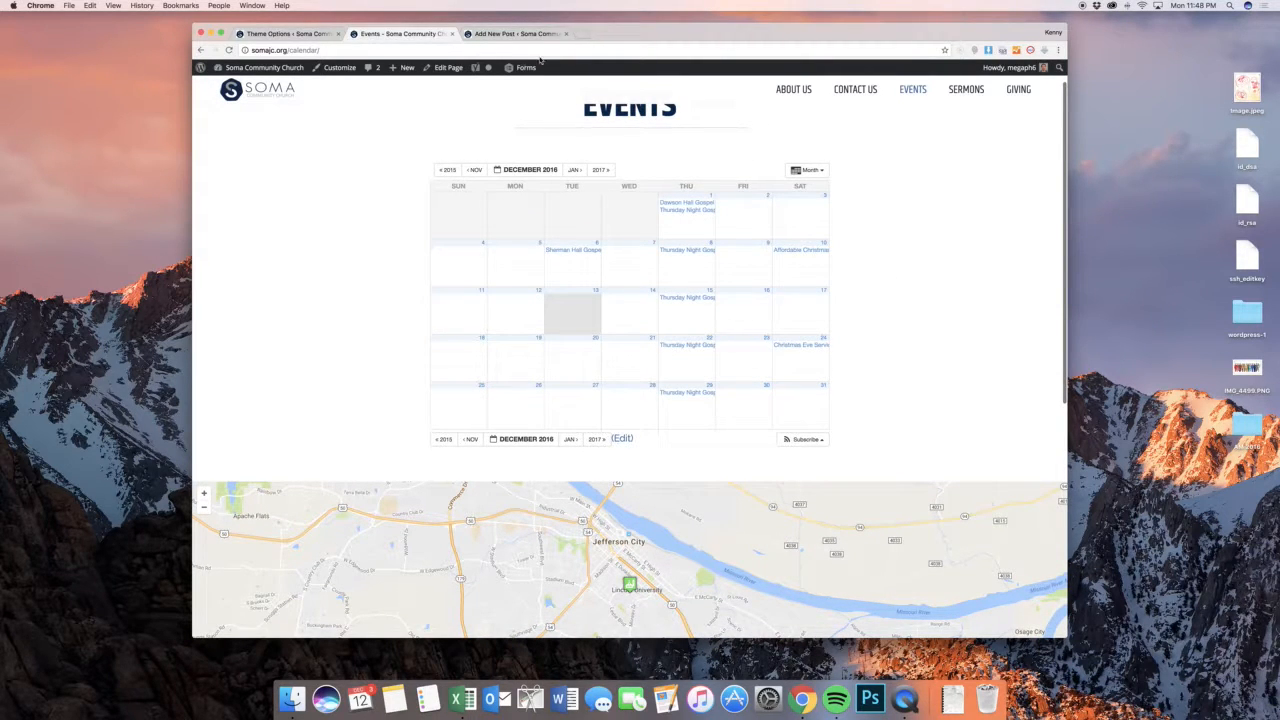
View the Upcoming Events list on the live site's homepage and follow its link to all events
click(300, 34)
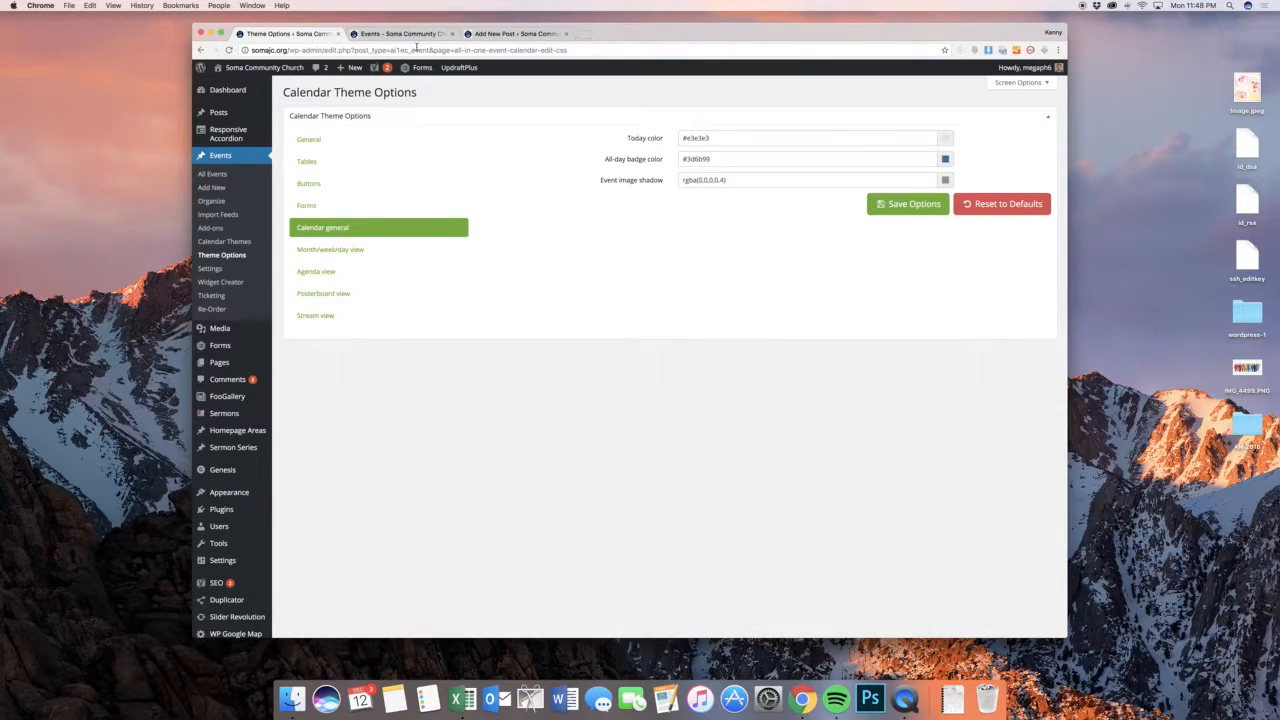
click(400, 34)
click(265, 92)
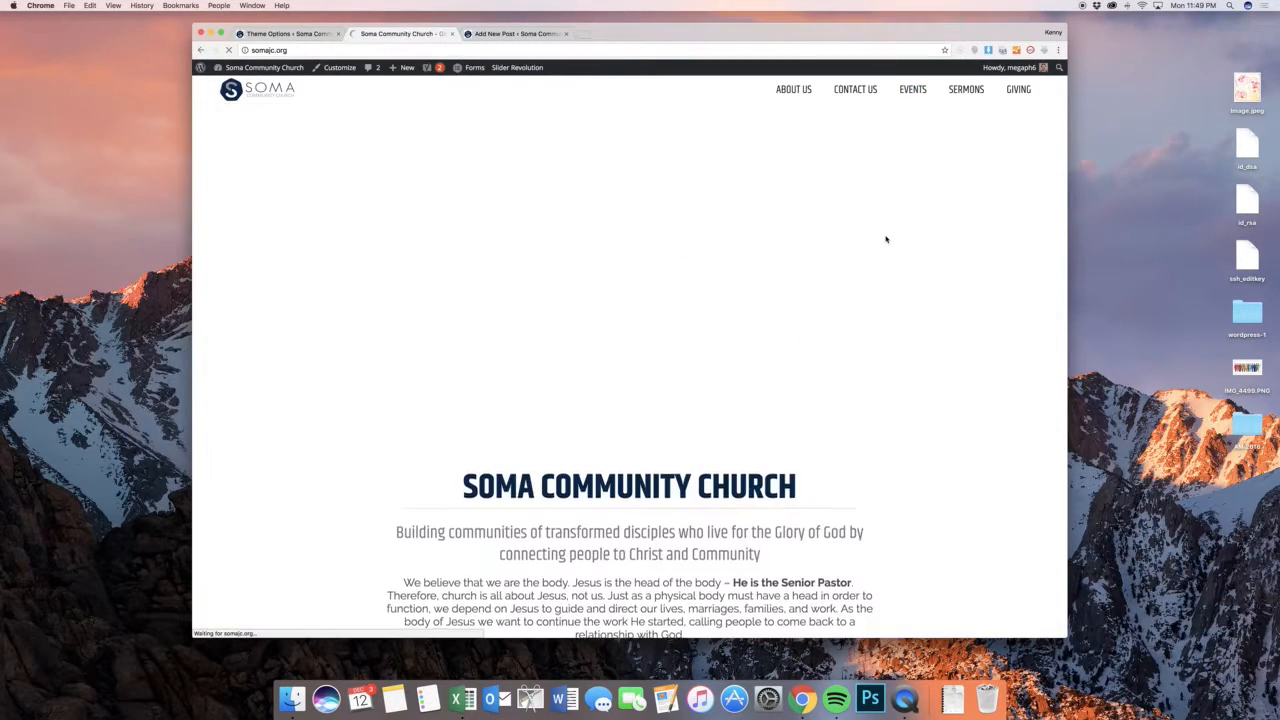
scroll(888, 239, down, 10)
scroll(885, 238, down, 10)
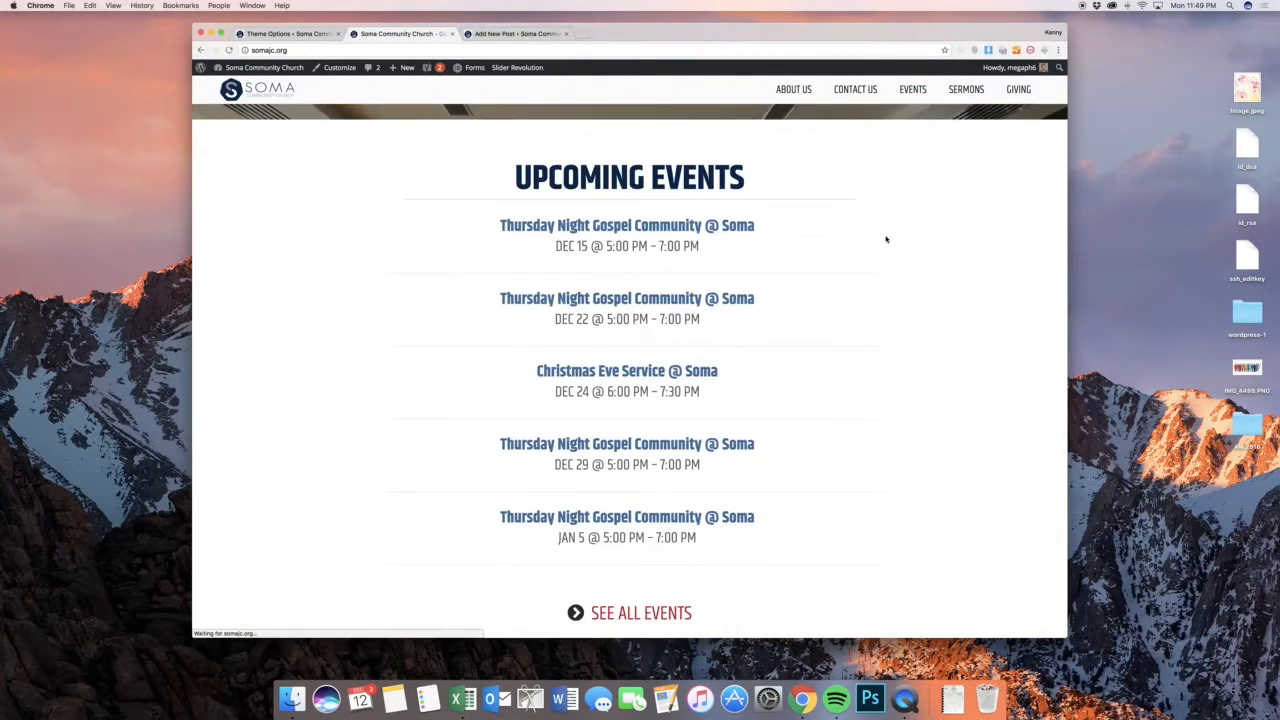
scroll(885, 238, down, 2)
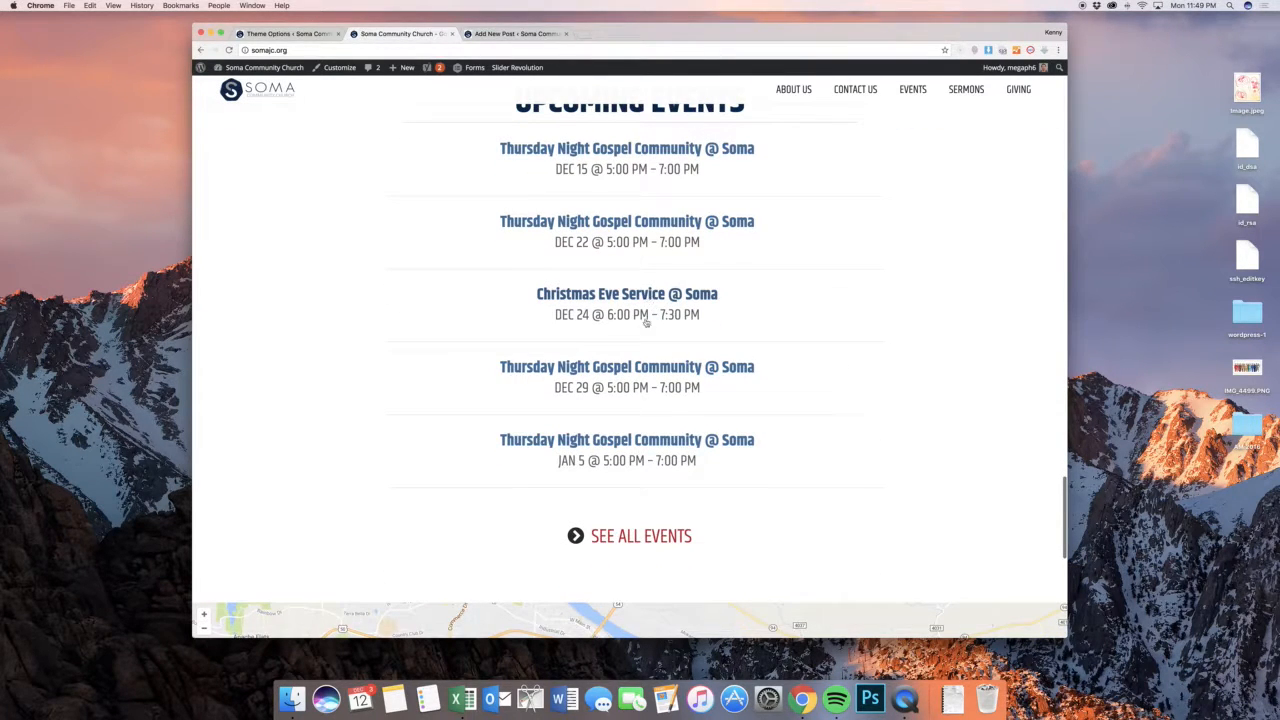
click(663, 540)
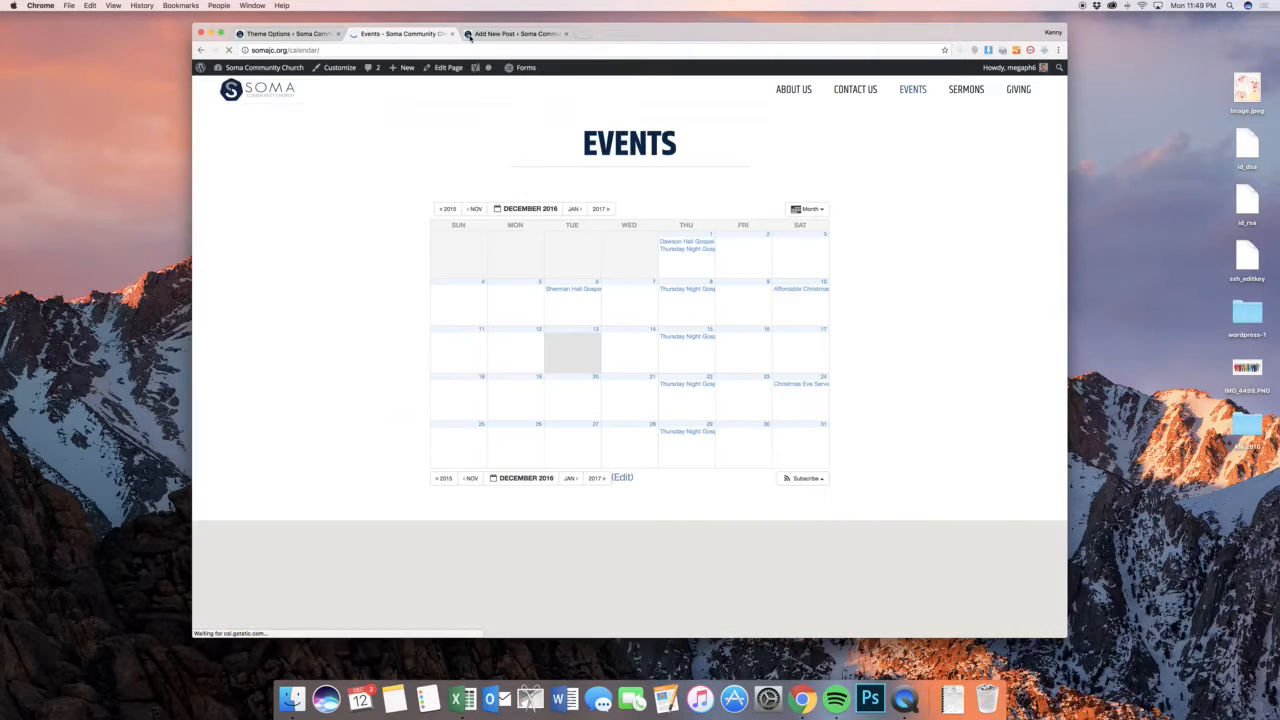
Return to the WordPress dashboard and browse the files in the media library
click(262, 34)
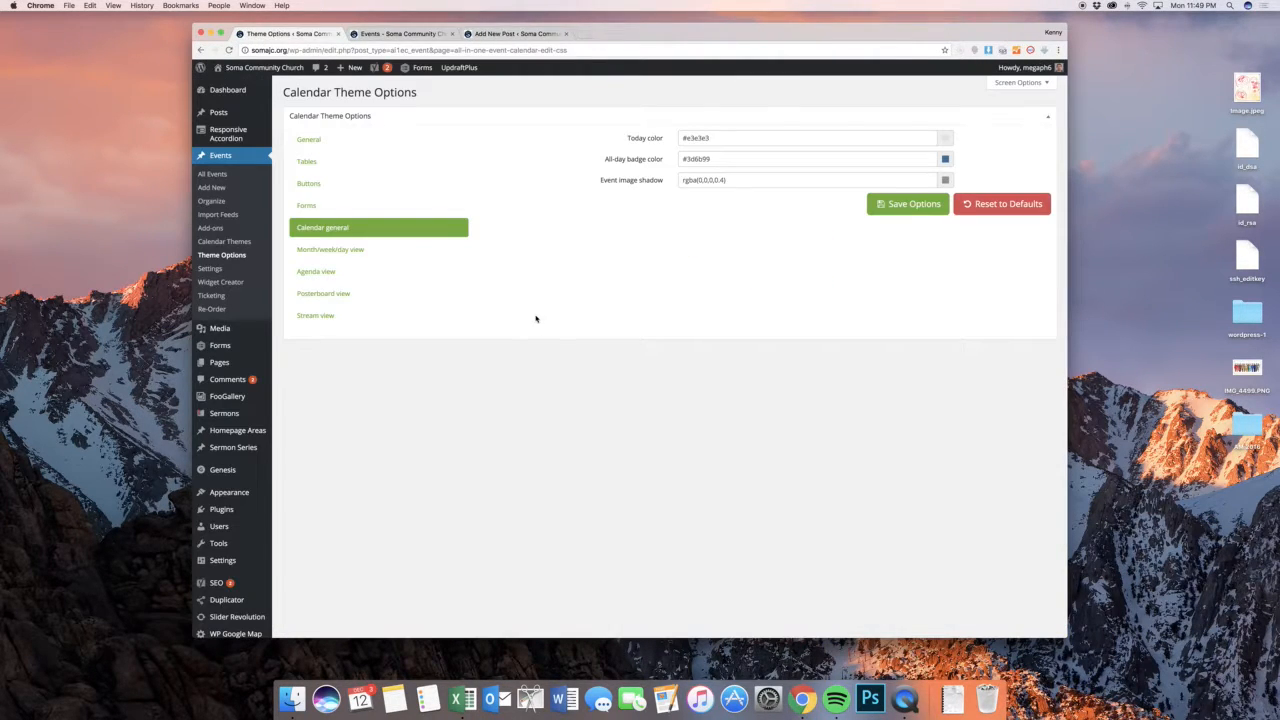
scroll(480, 321, down, 2)
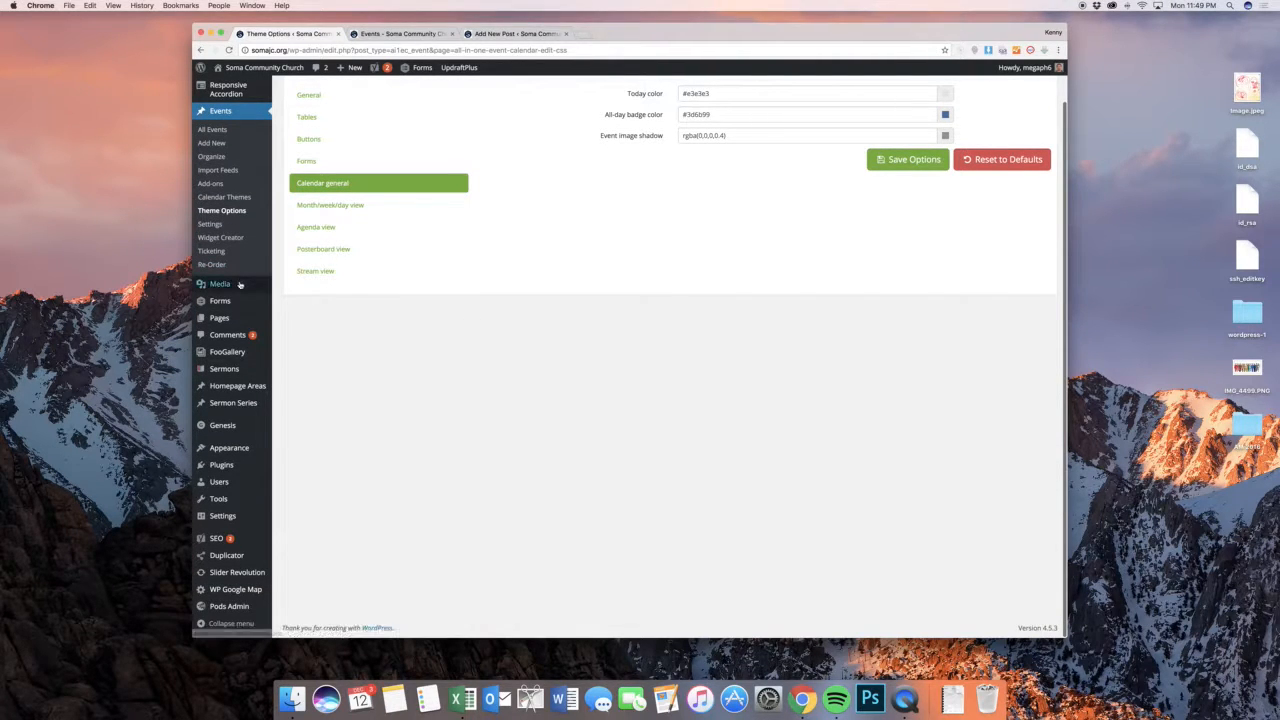
mouse_move(239, 286)
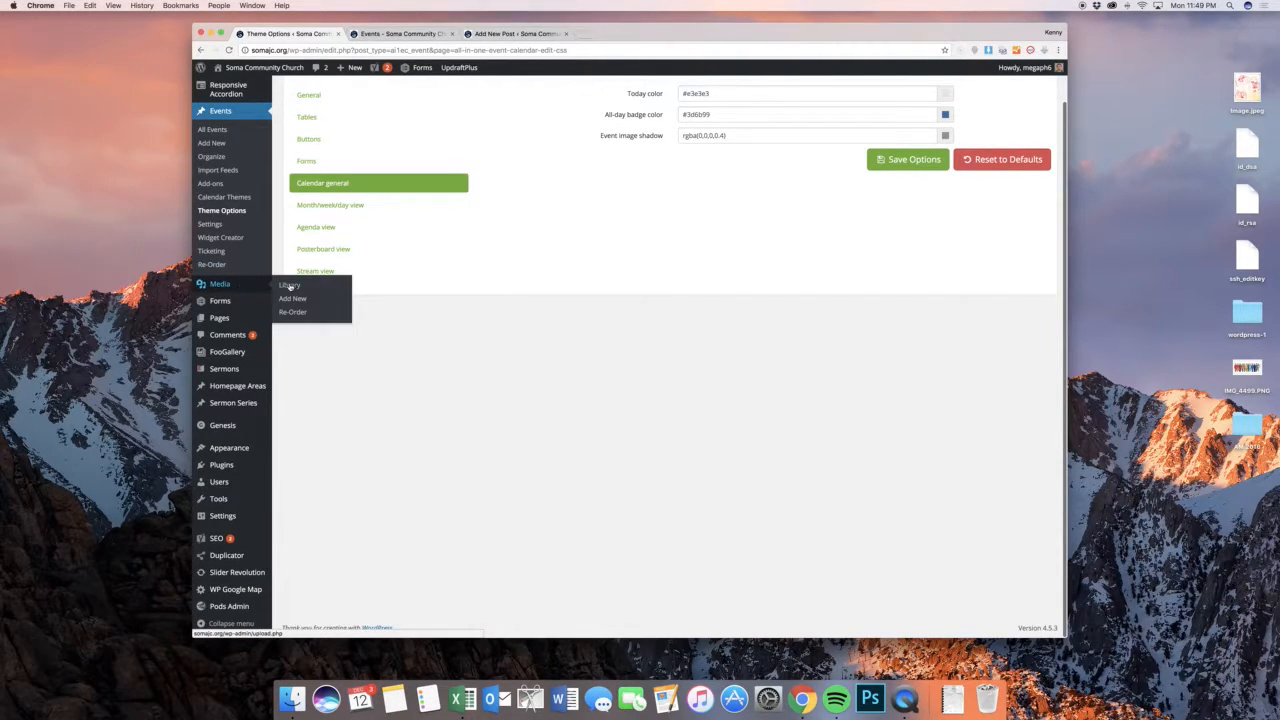
click(288, 286)
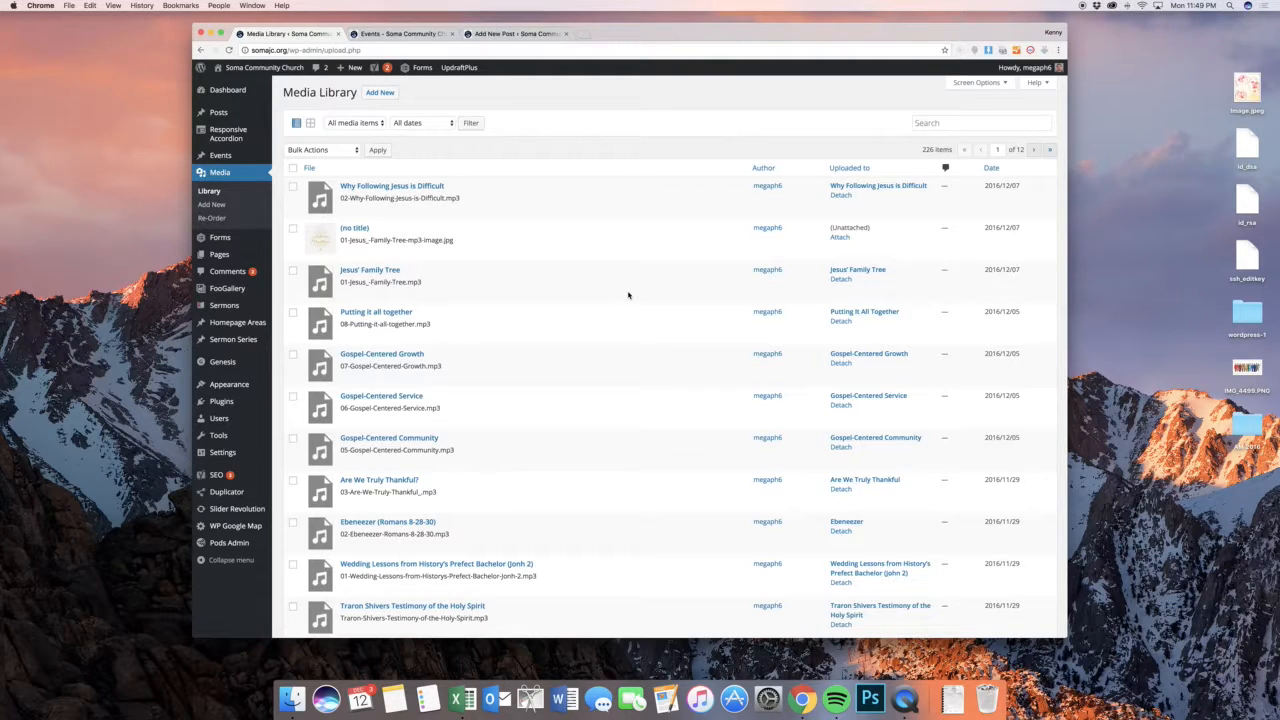
scroll(629, 292, down, 10)
scroll(629, 292, up, 10)
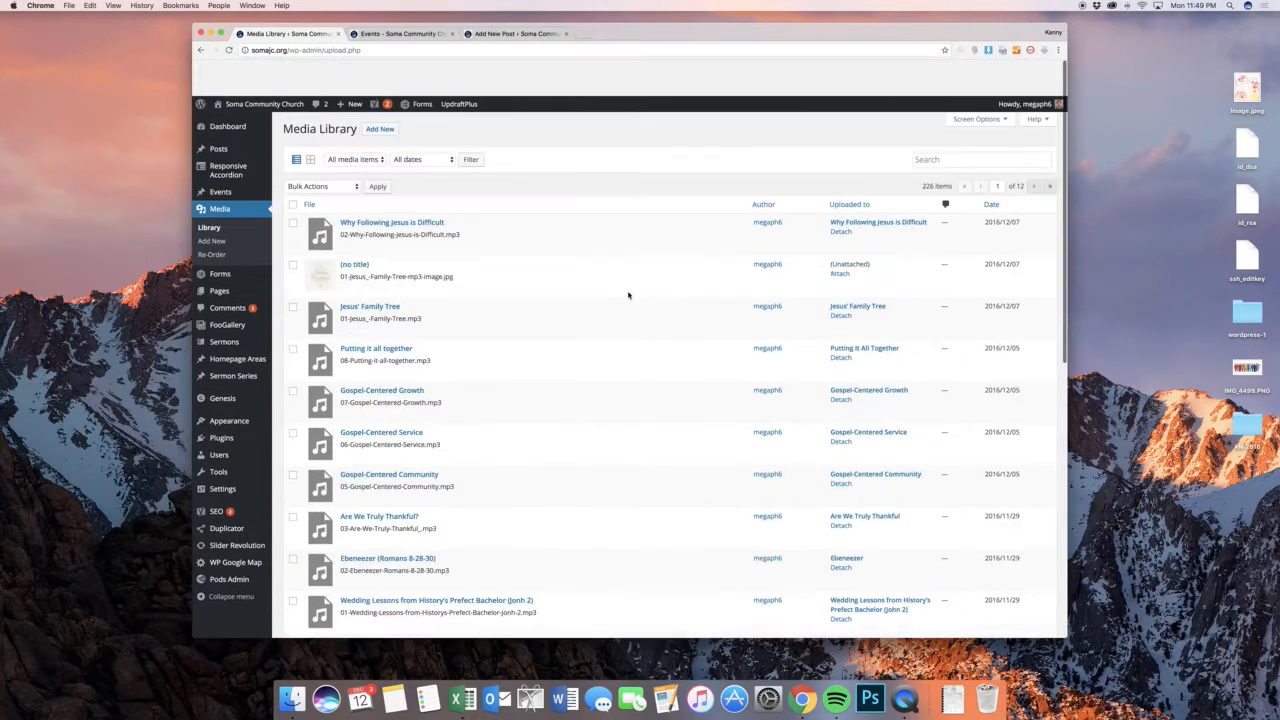
Open the list of the site's existing forms and look it over
mouse_move(252, 238)
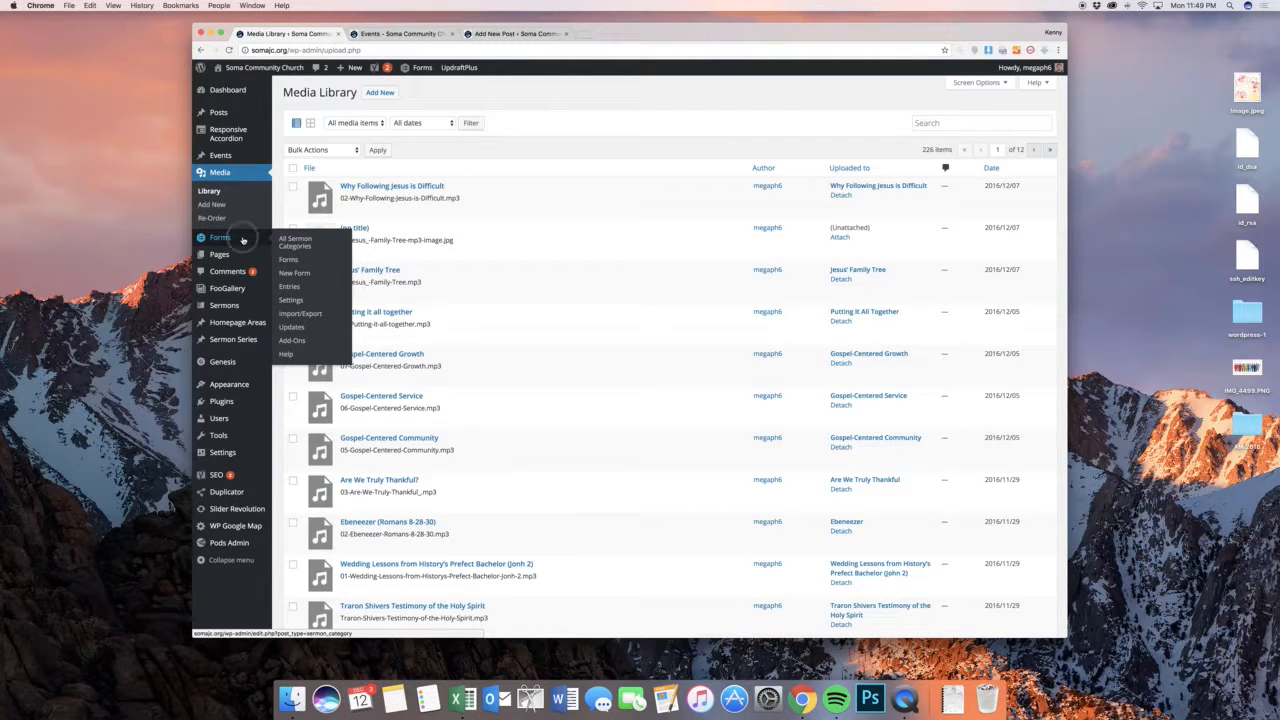
click(242, 240)
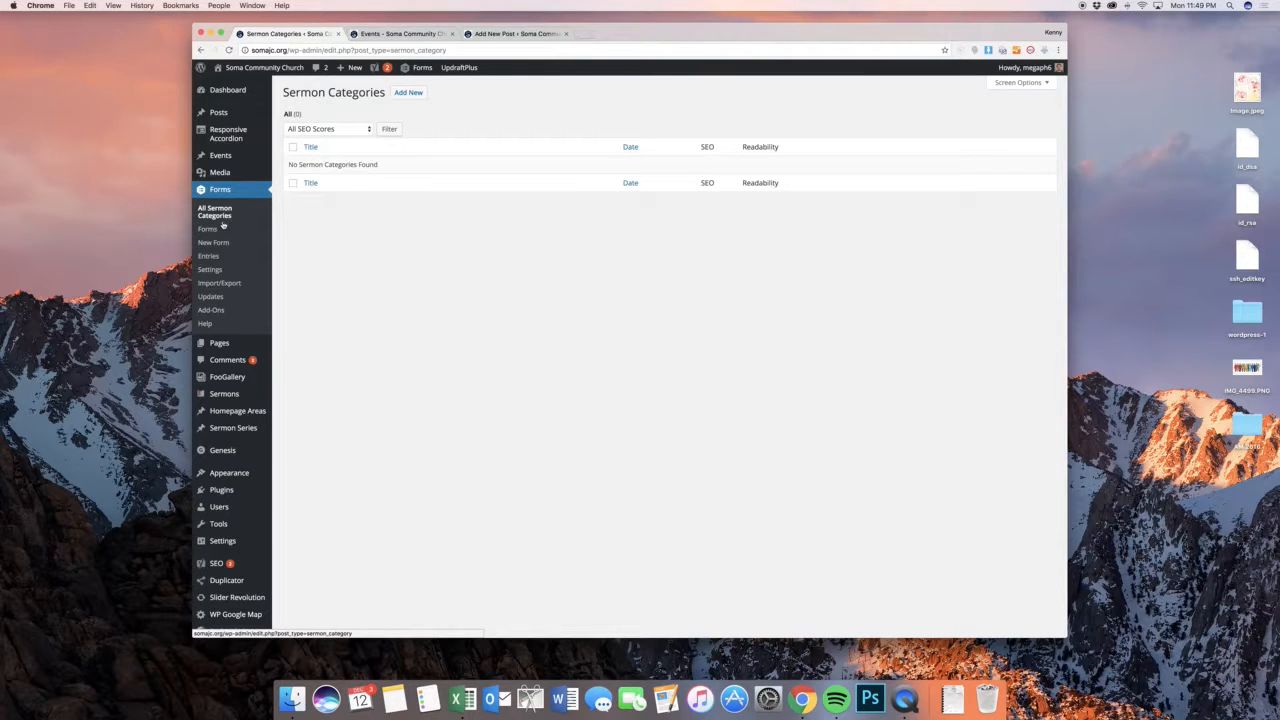
click(209, 230)
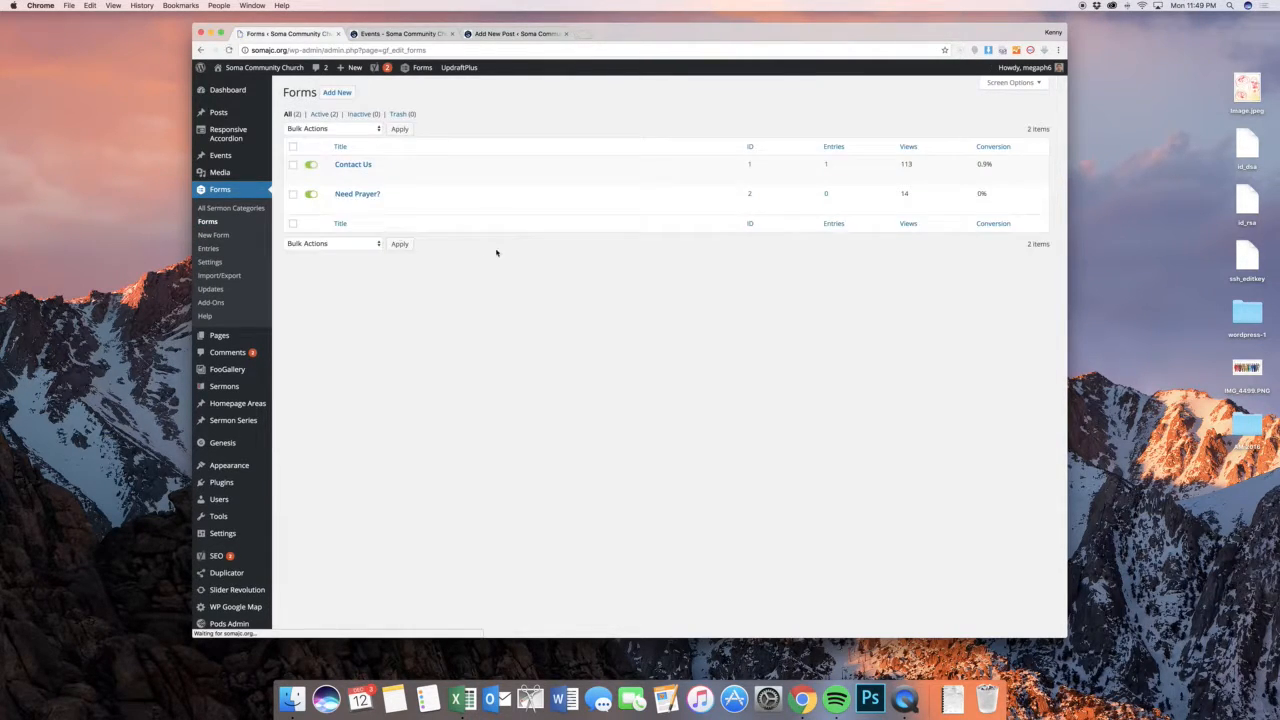
scroll(499, 254, down, 1)
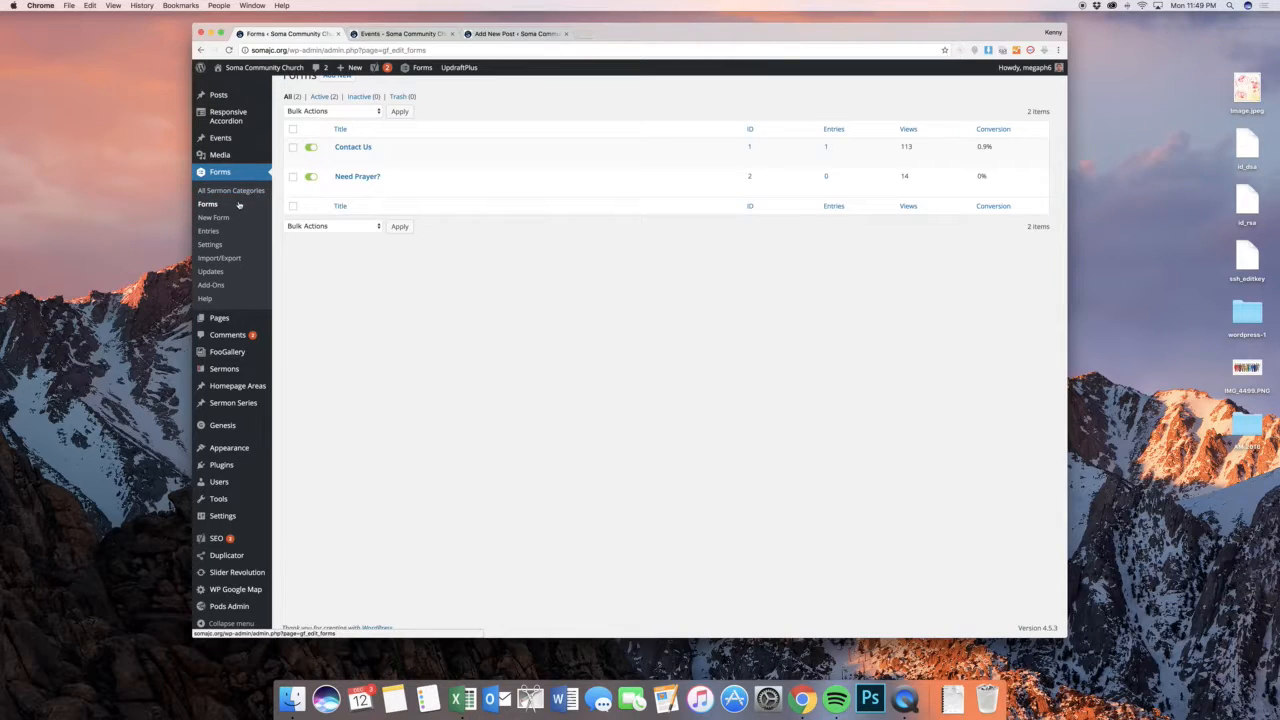
scroll(451, 257, up, 1)
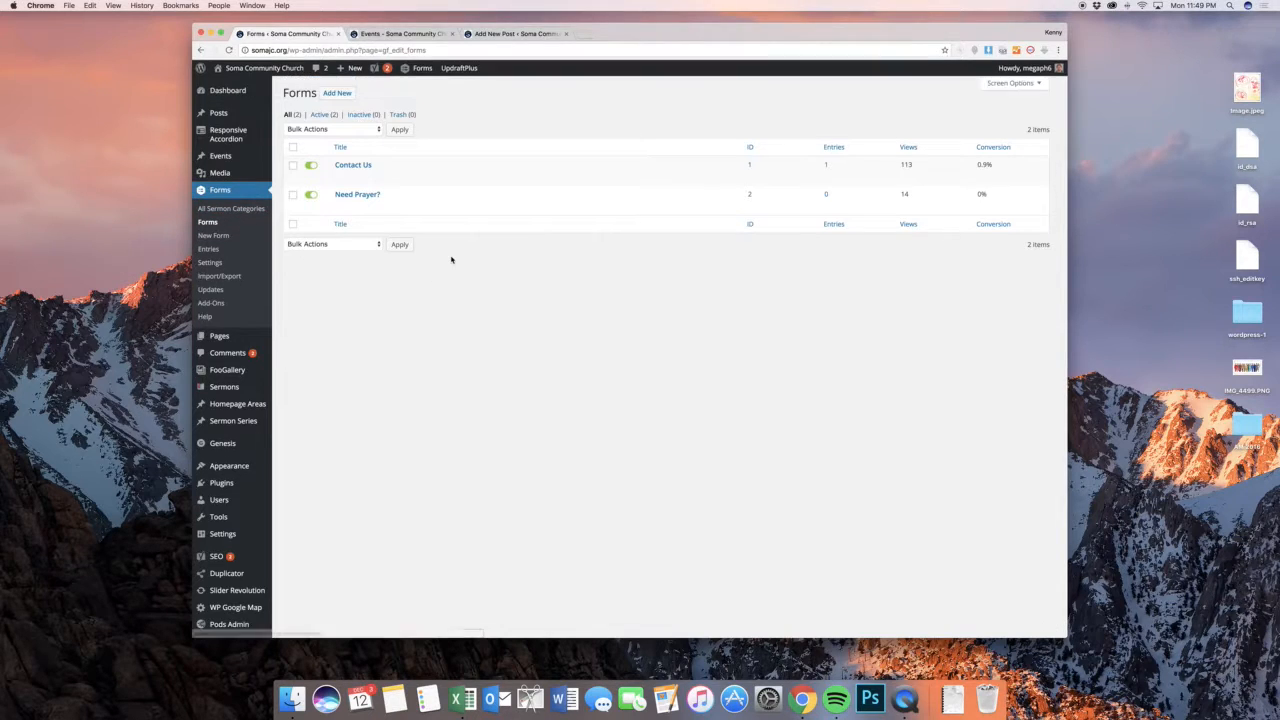
Create a form titled "New Form" and read through the form editor's getting-started instructions
click(340, 92)
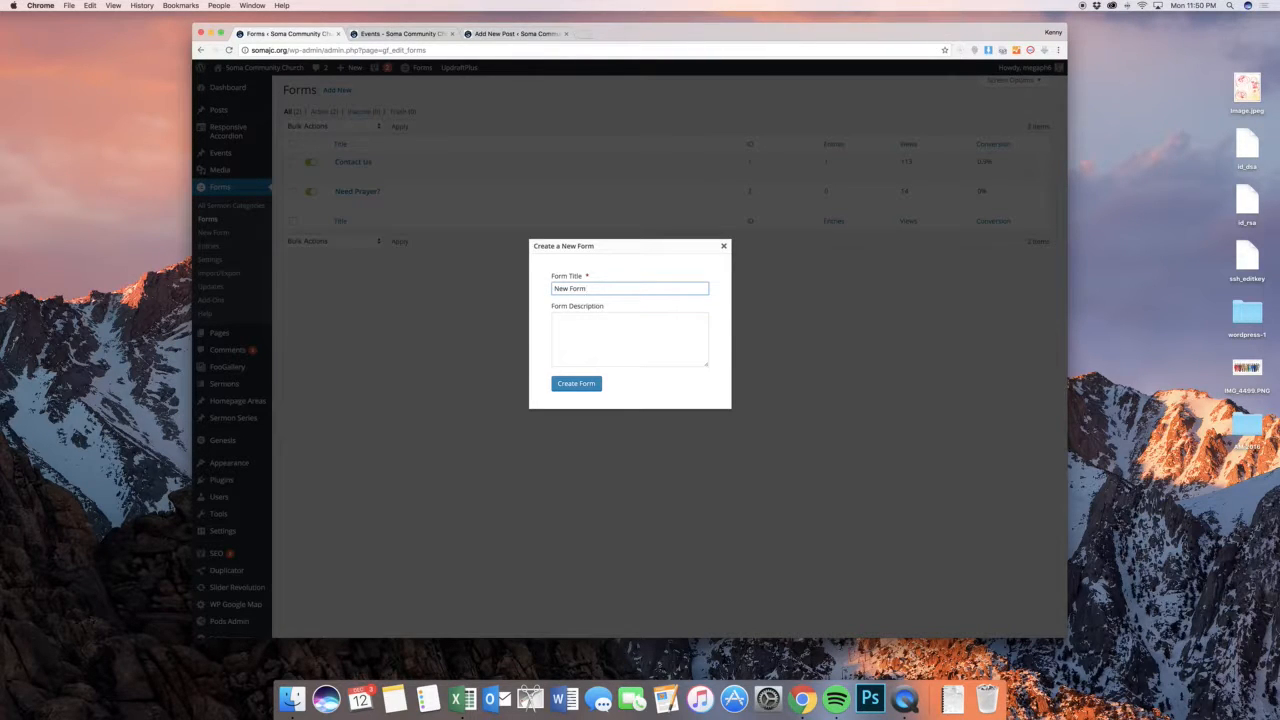
click(592, 385)
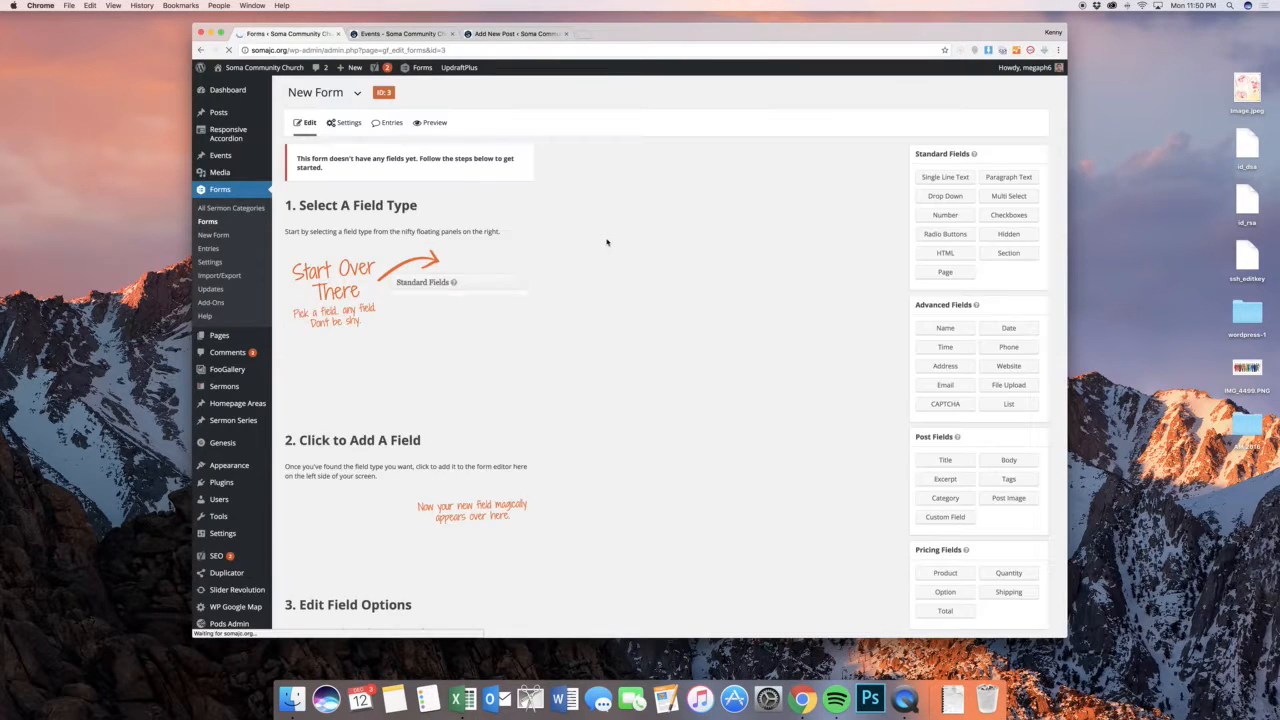
scroll(631, 253, down, 1)
scroll(418, 245, down, 5)
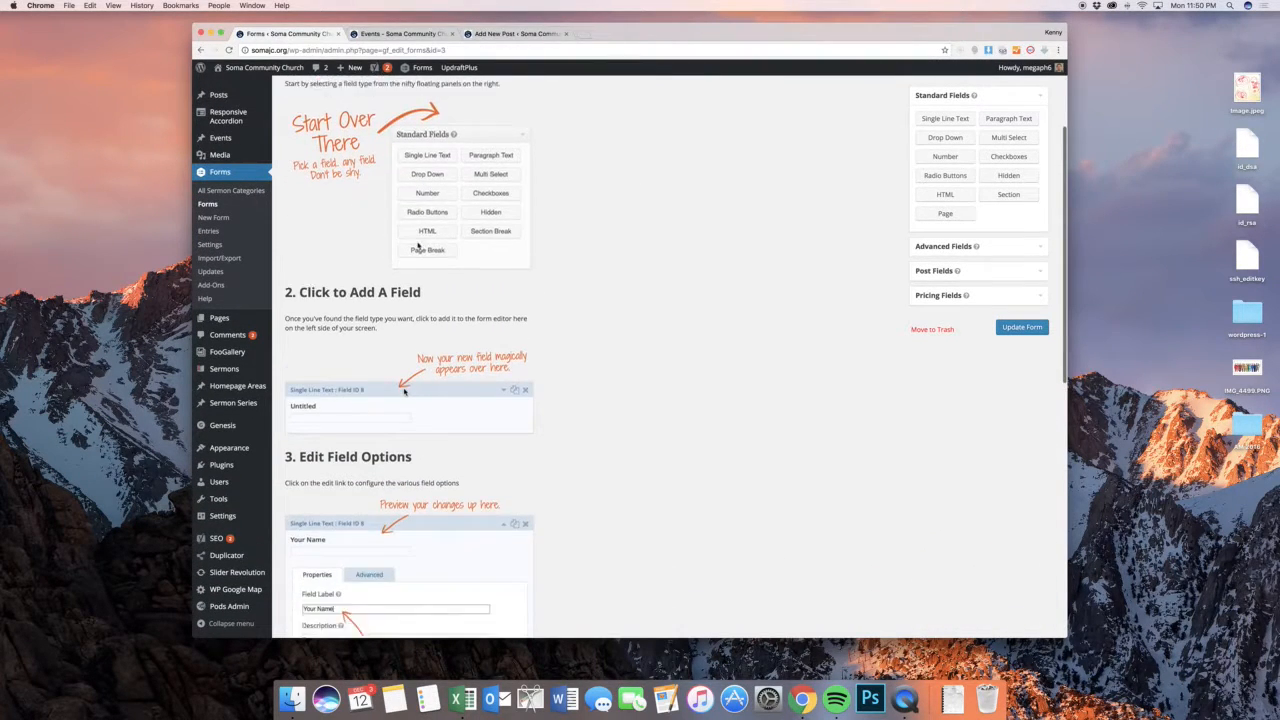
scroll(418, 245, down, 2)
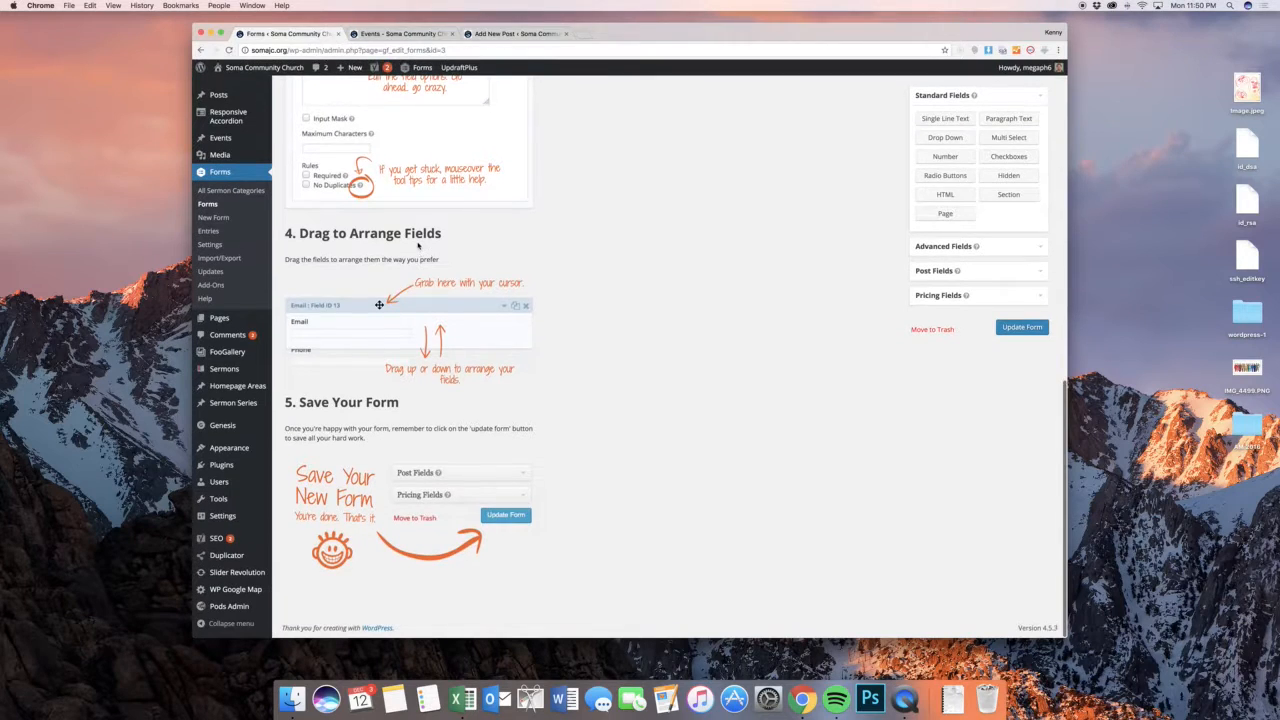
scroll(418, 245, up, 15)
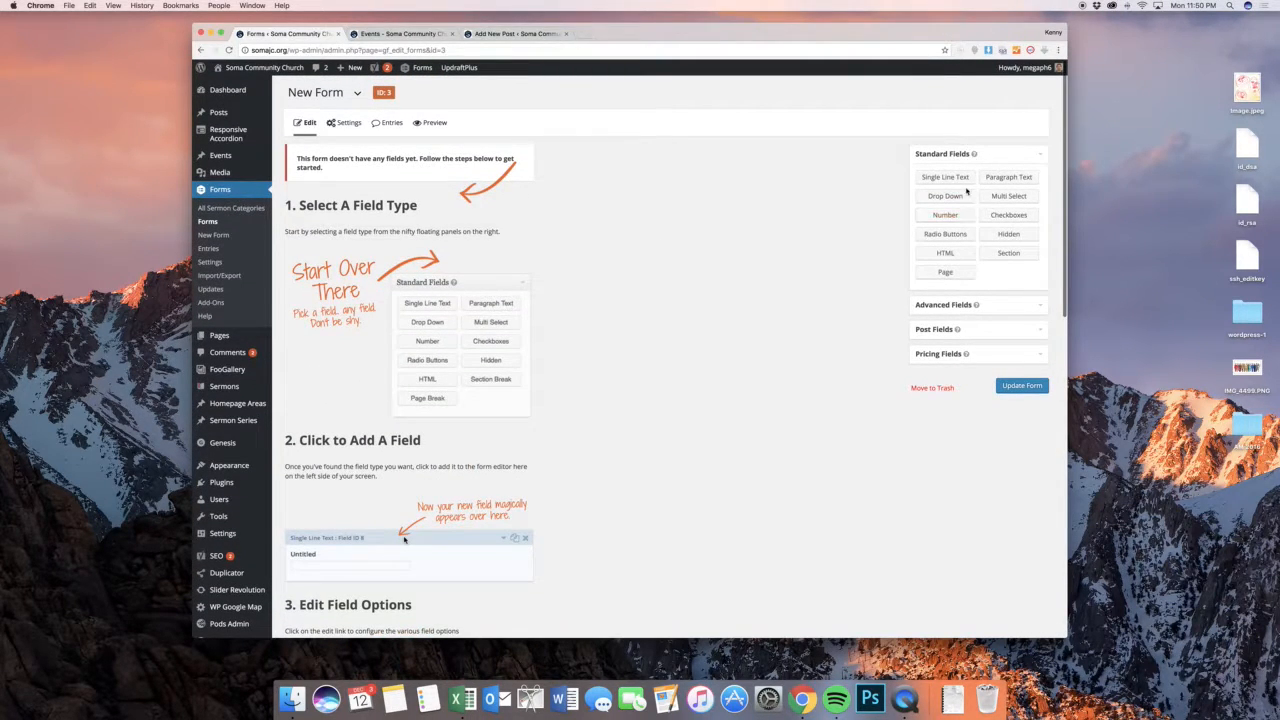
Check the advanced field types, then add a Single Line Text field to the form and open its settings
click(1020, 304)
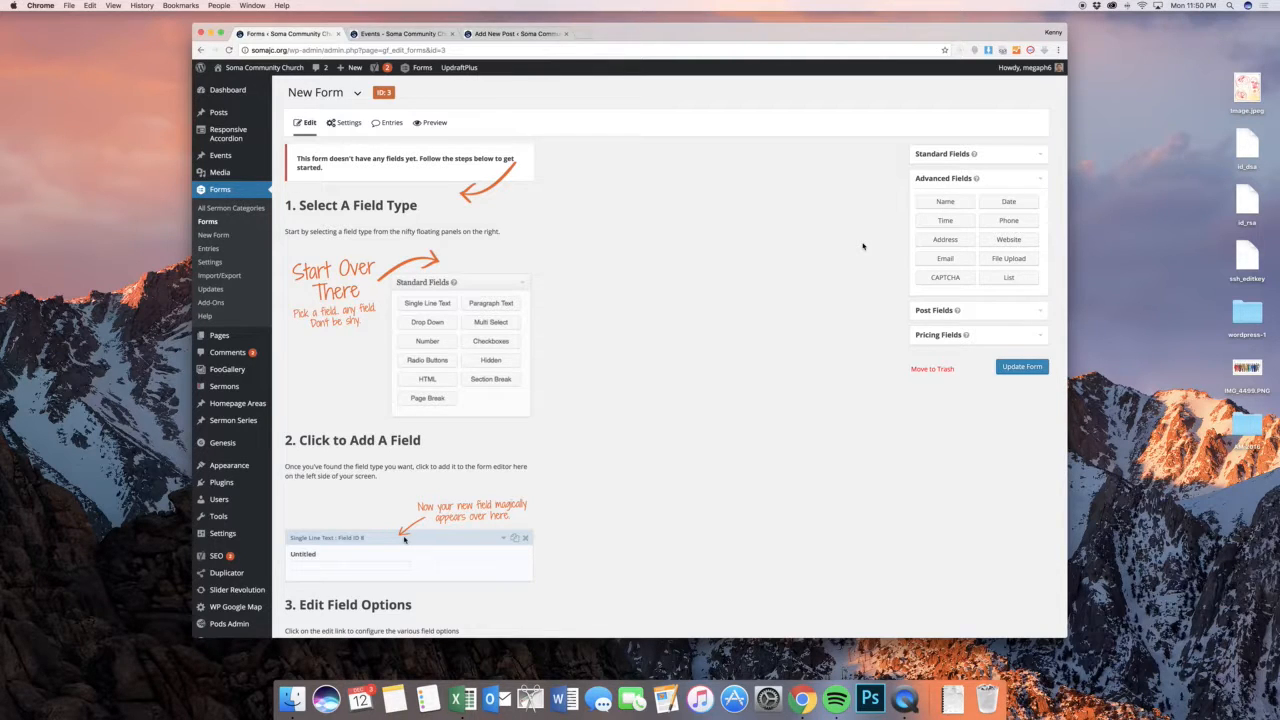
click(944, 154)
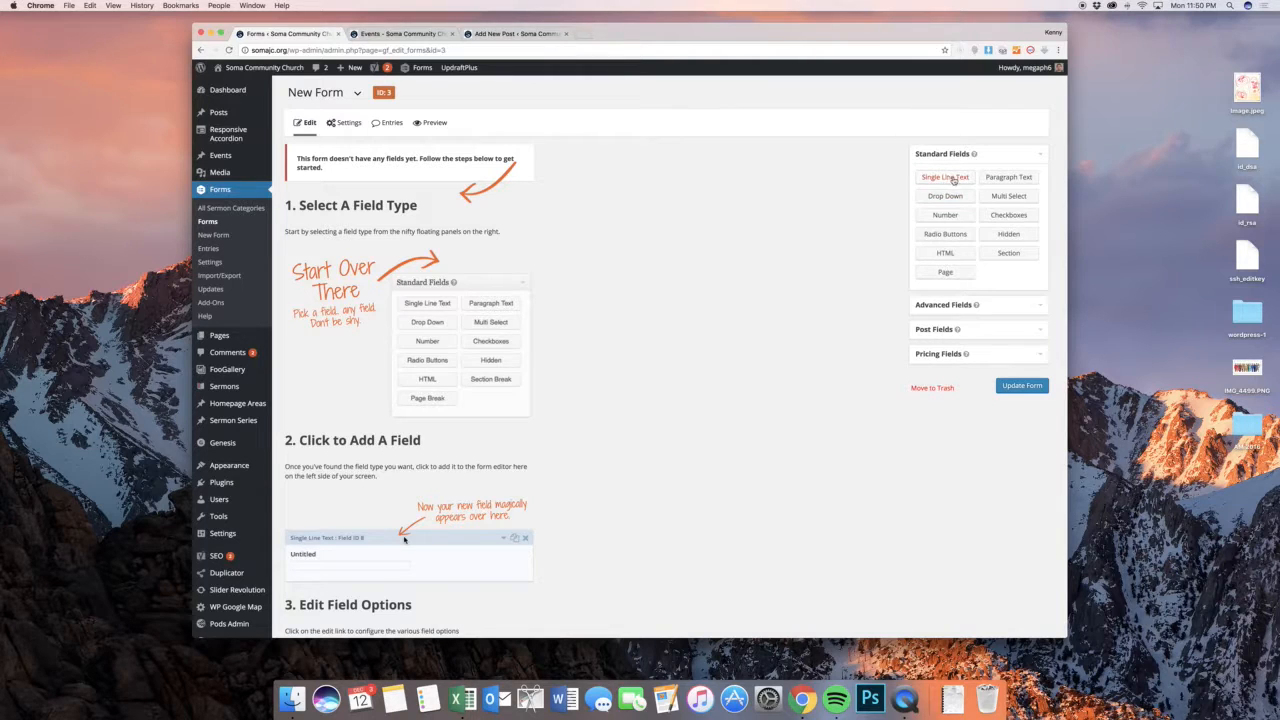
drag(945, 177, 438, 178)
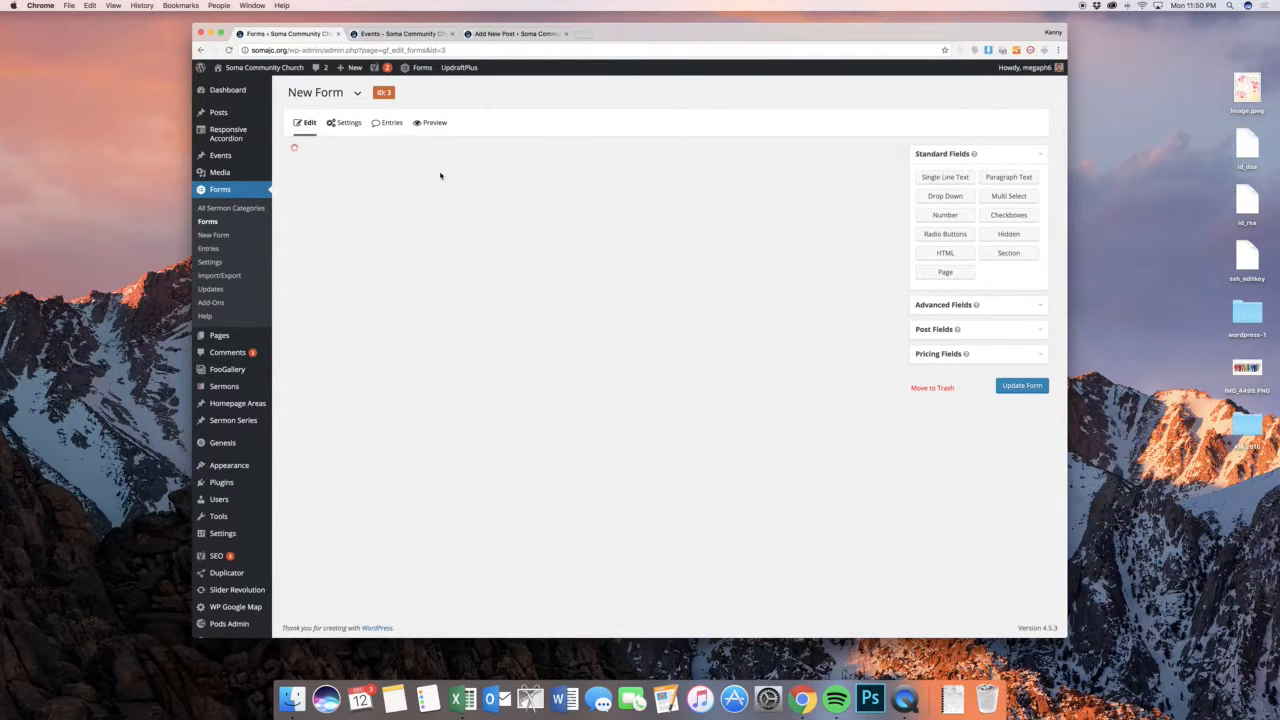
click(377, 151)
Set the single line text field's label to "One line of text, please:"
drag(367, 249, 323, 247)
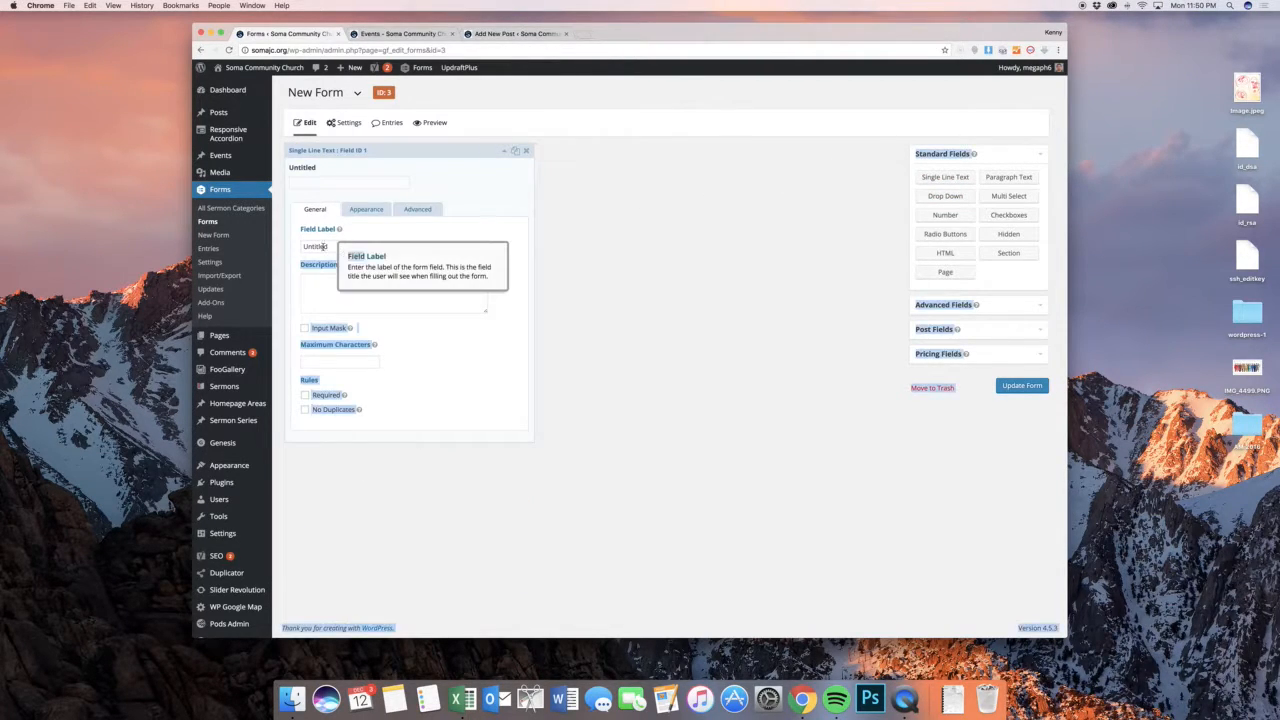
double_click(323, 247)
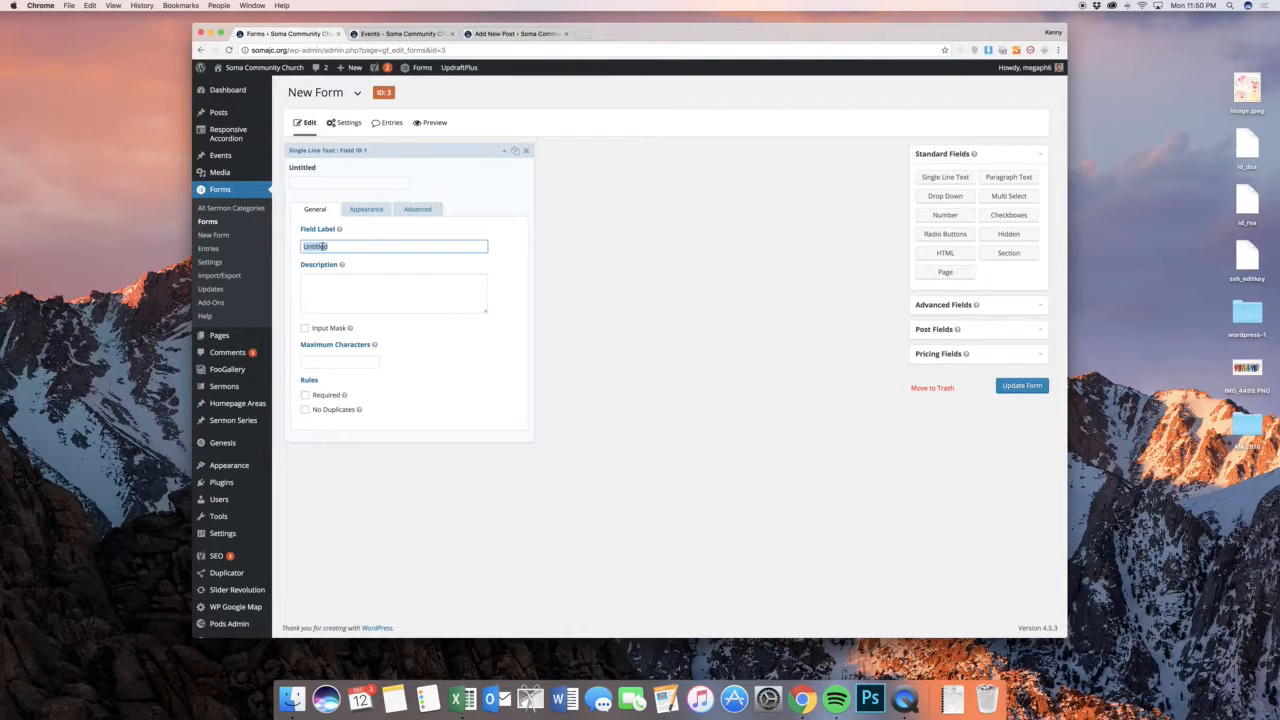
text(One line of text, please:)
click(430, 374)
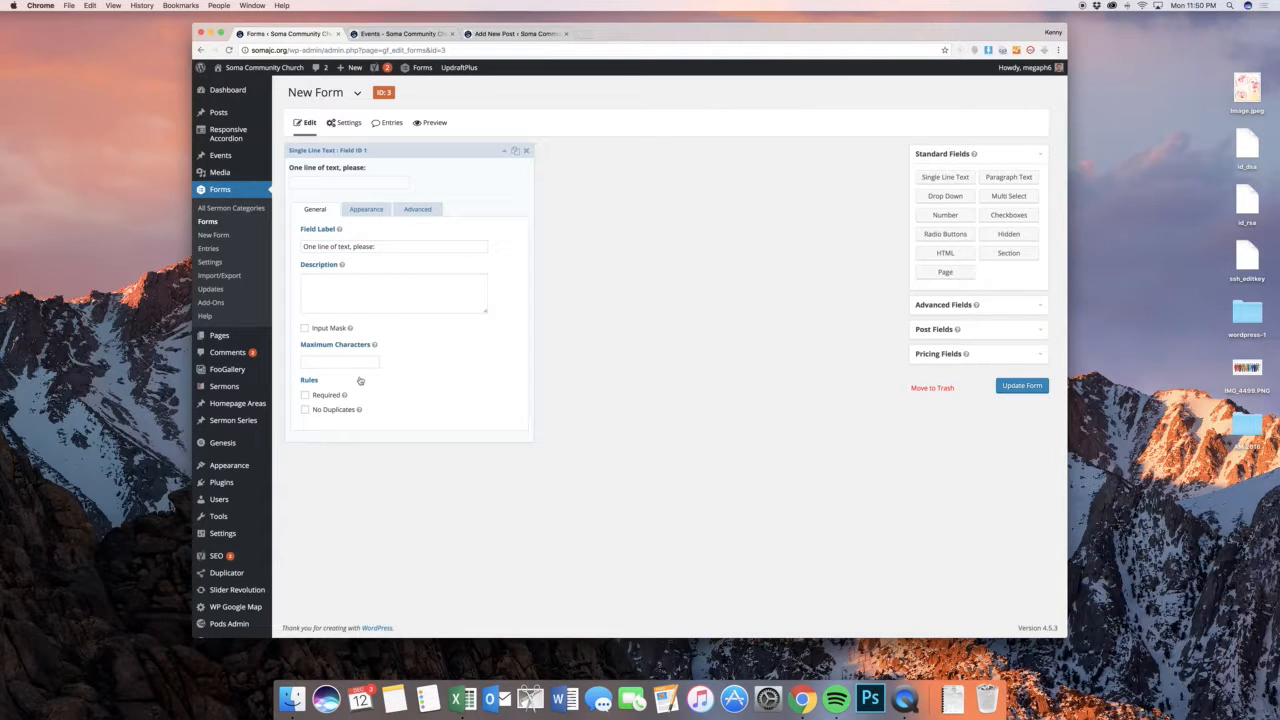
Make the single line text field required, and check the standard input mask choices without keeping a mask
click(330, 396)
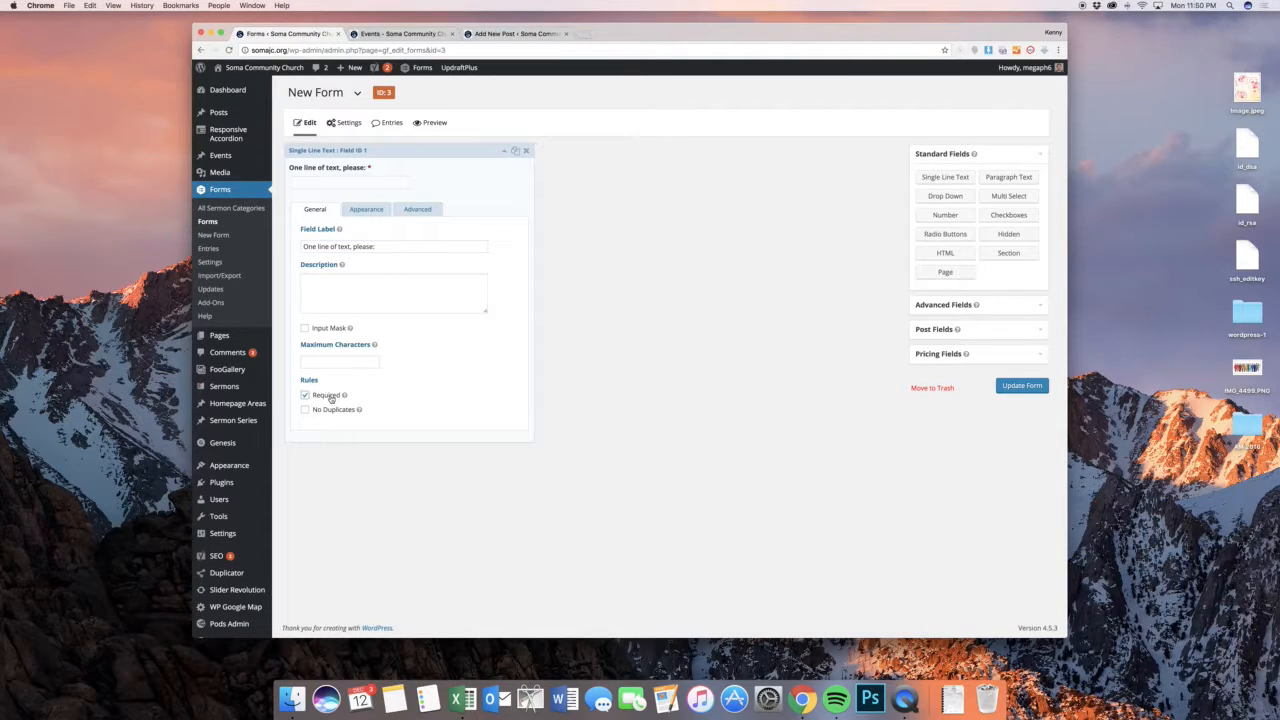
click(325, 329)
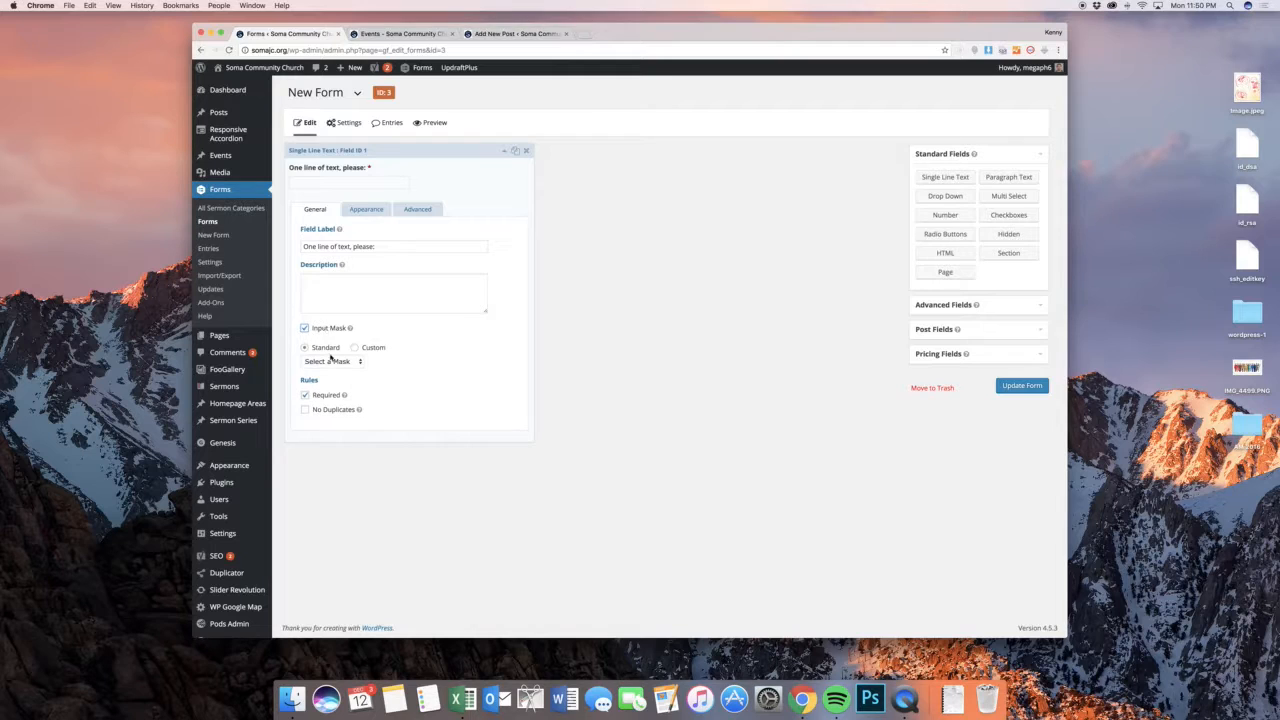
click(331, 361)
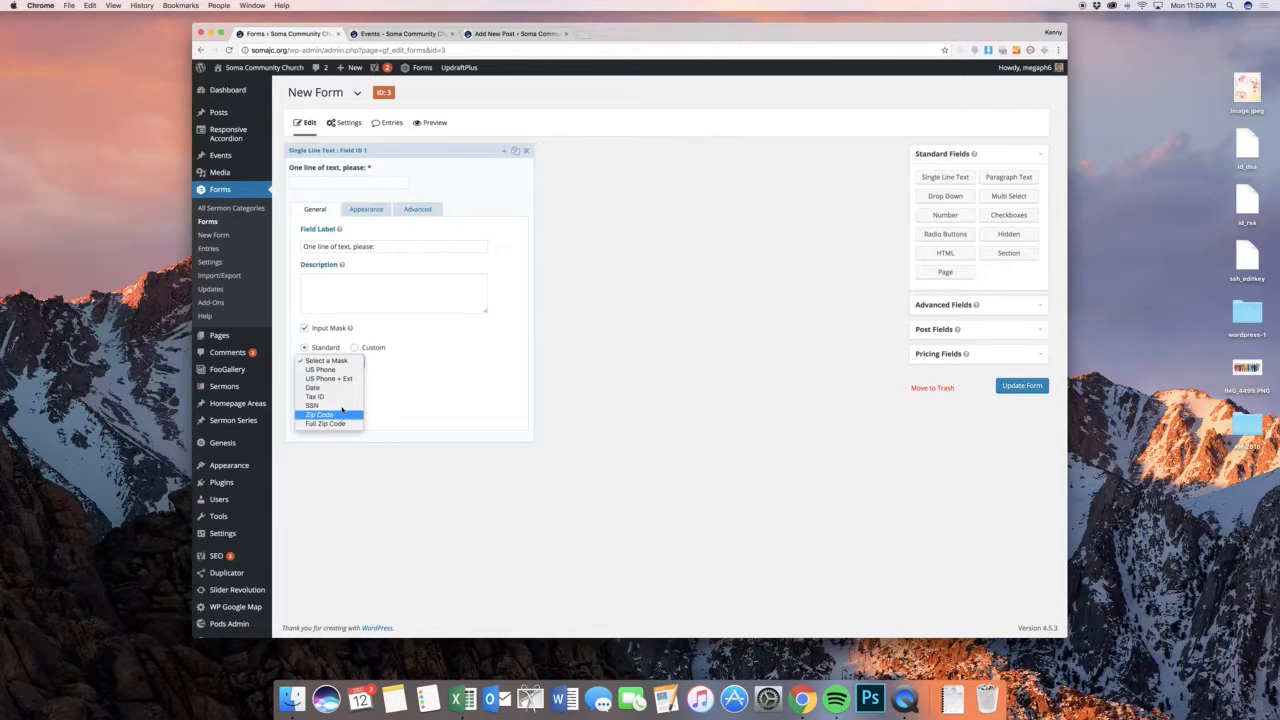
click(420, 378)
click(335, 329)
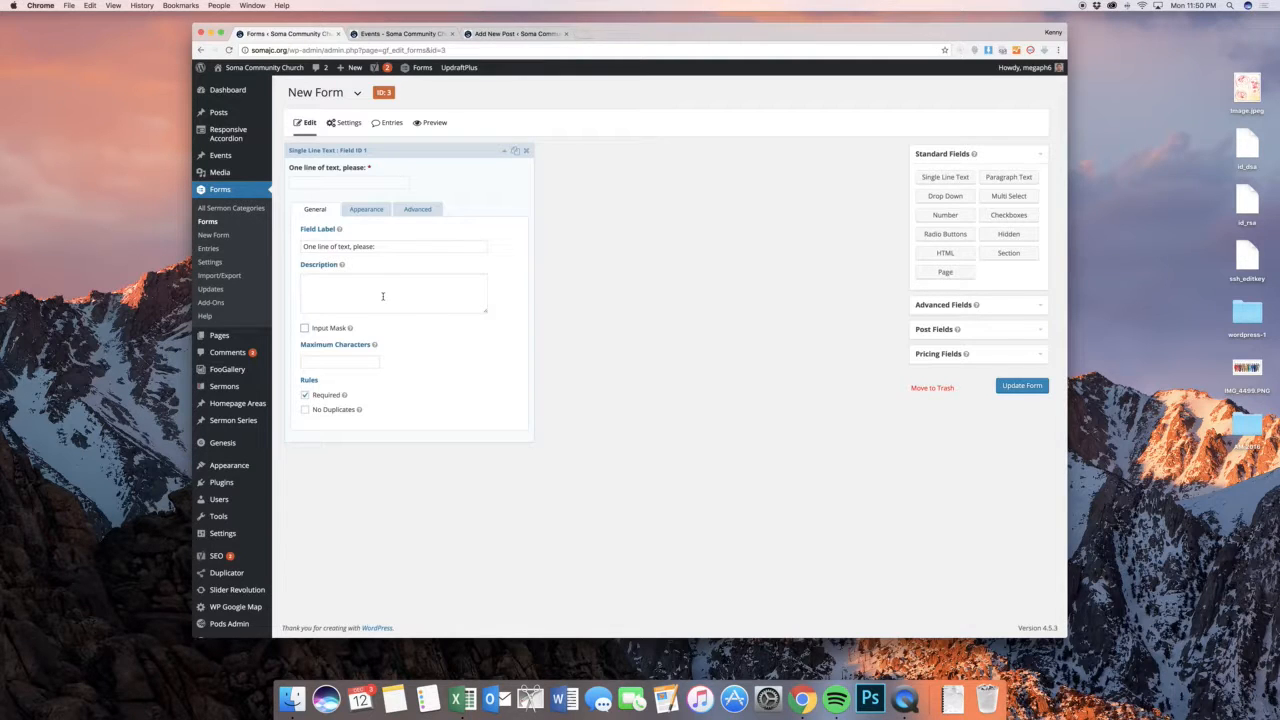
Give the single line text field the placeholder "Type in here please..." and collapse its settings
click(366, 209)
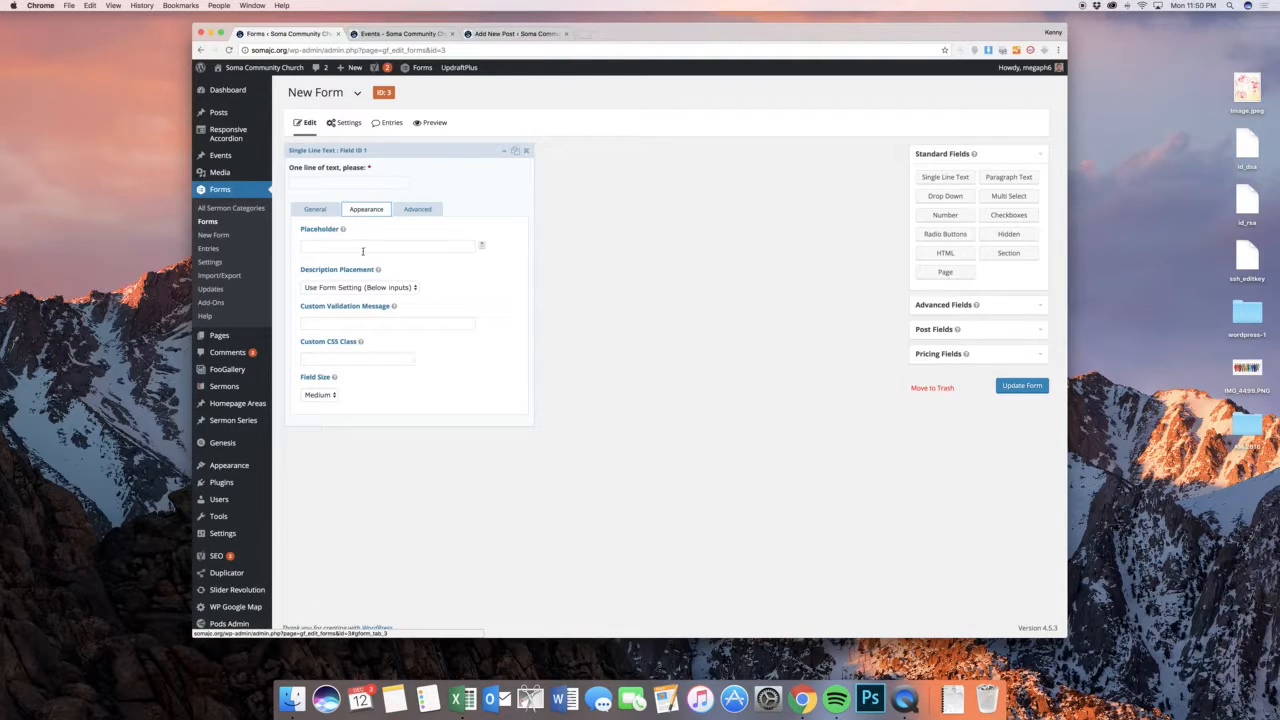
click(363, 251)
text(Ty)
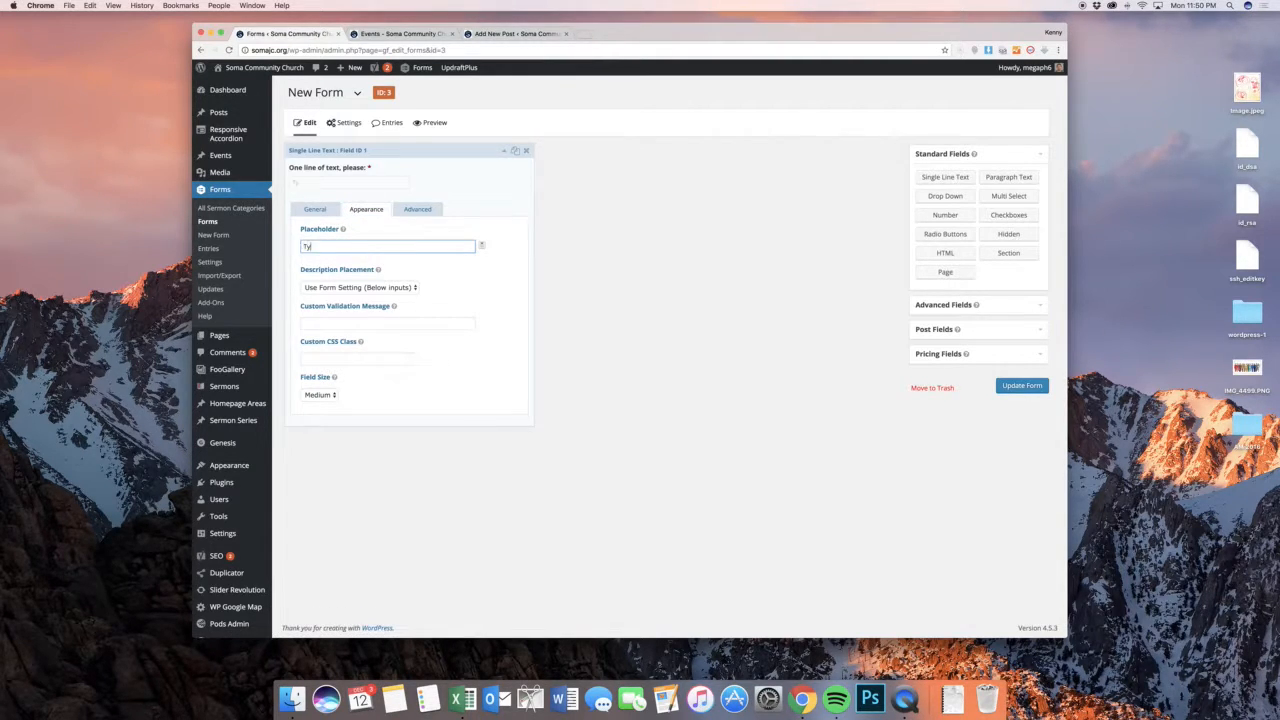
text(pe in here please...)
click(318, 209)
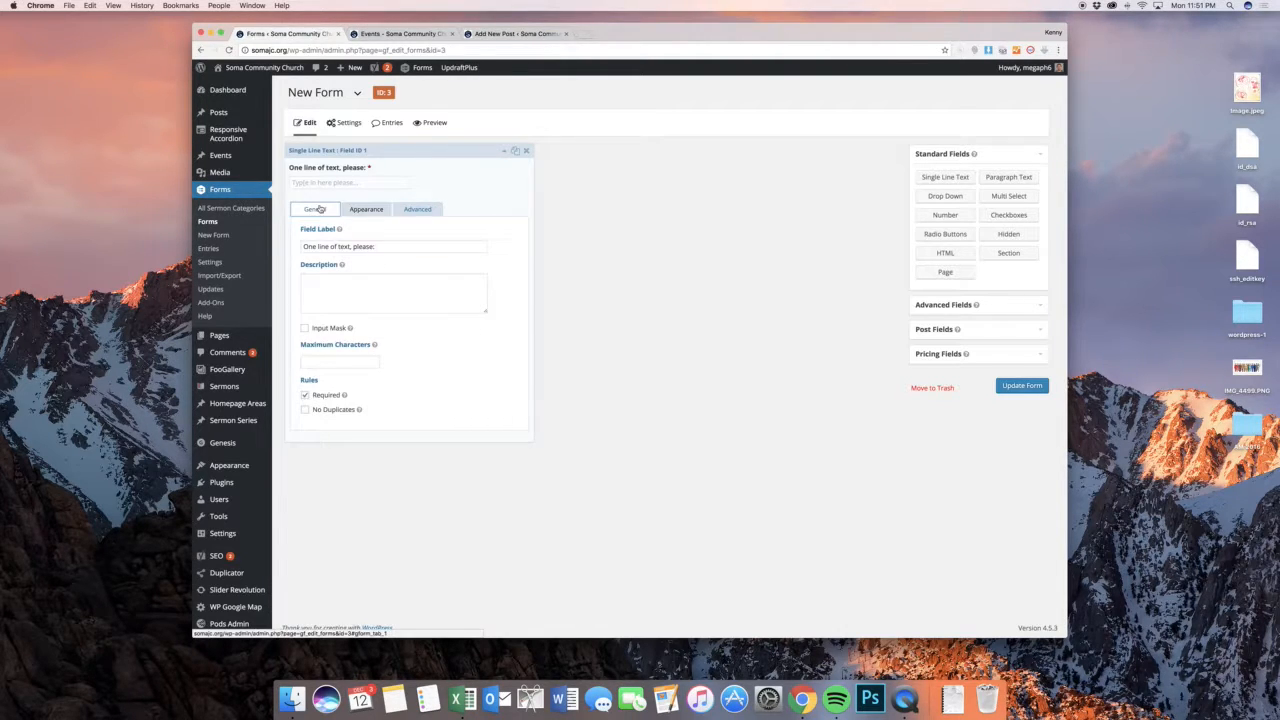
click(443, 150)
Add a Drop Down field below the text field, set its field size to Large, and check its advanced settings
drag(956, 202, 401, 232)
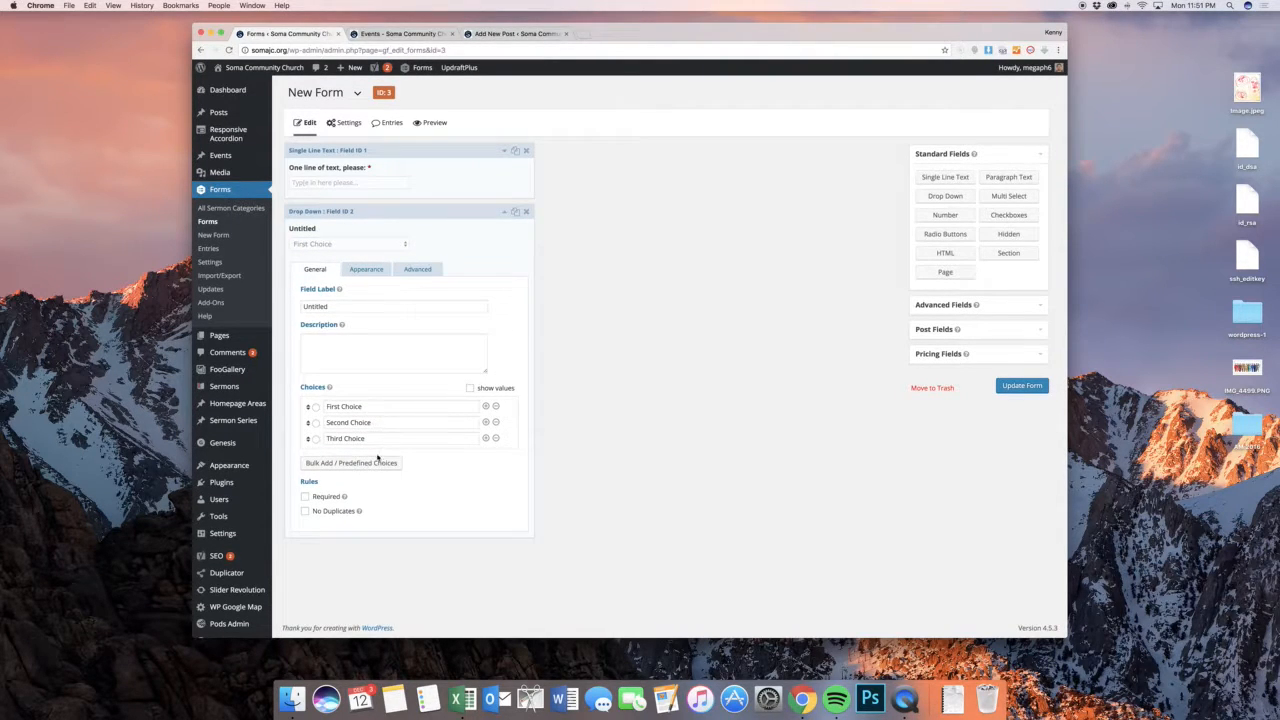
click(366, 270)
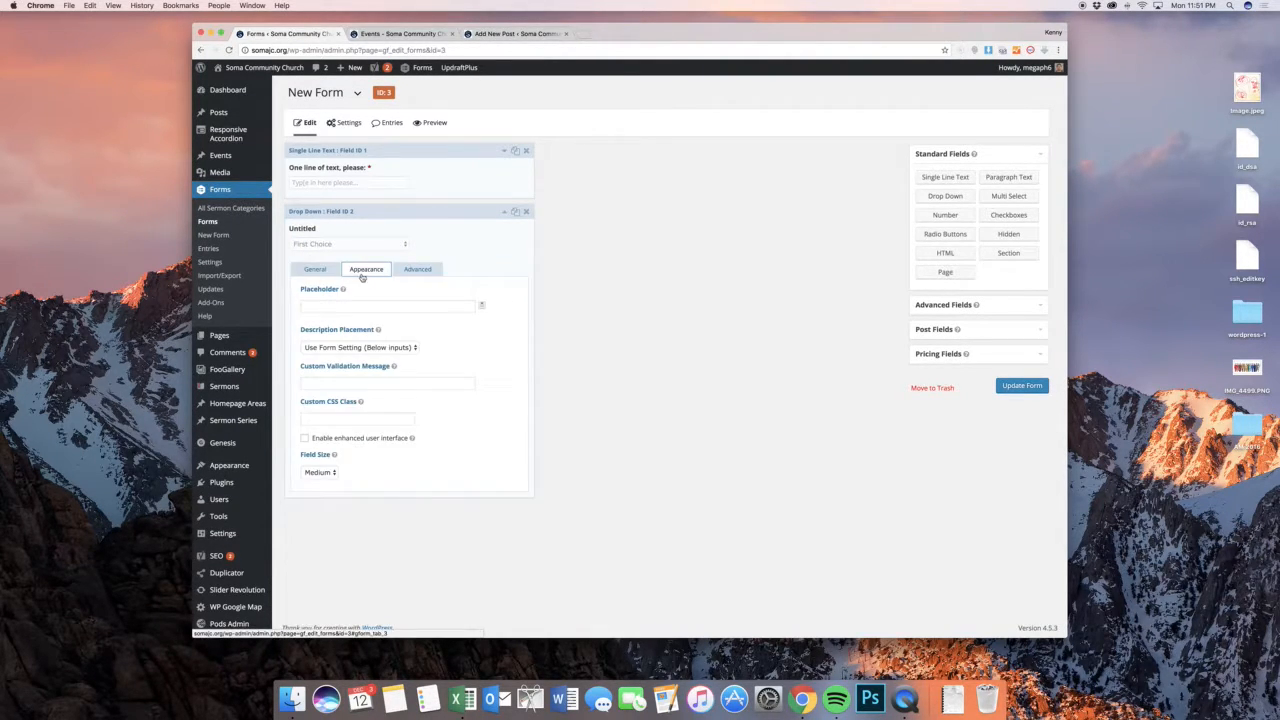
click(334, 471)
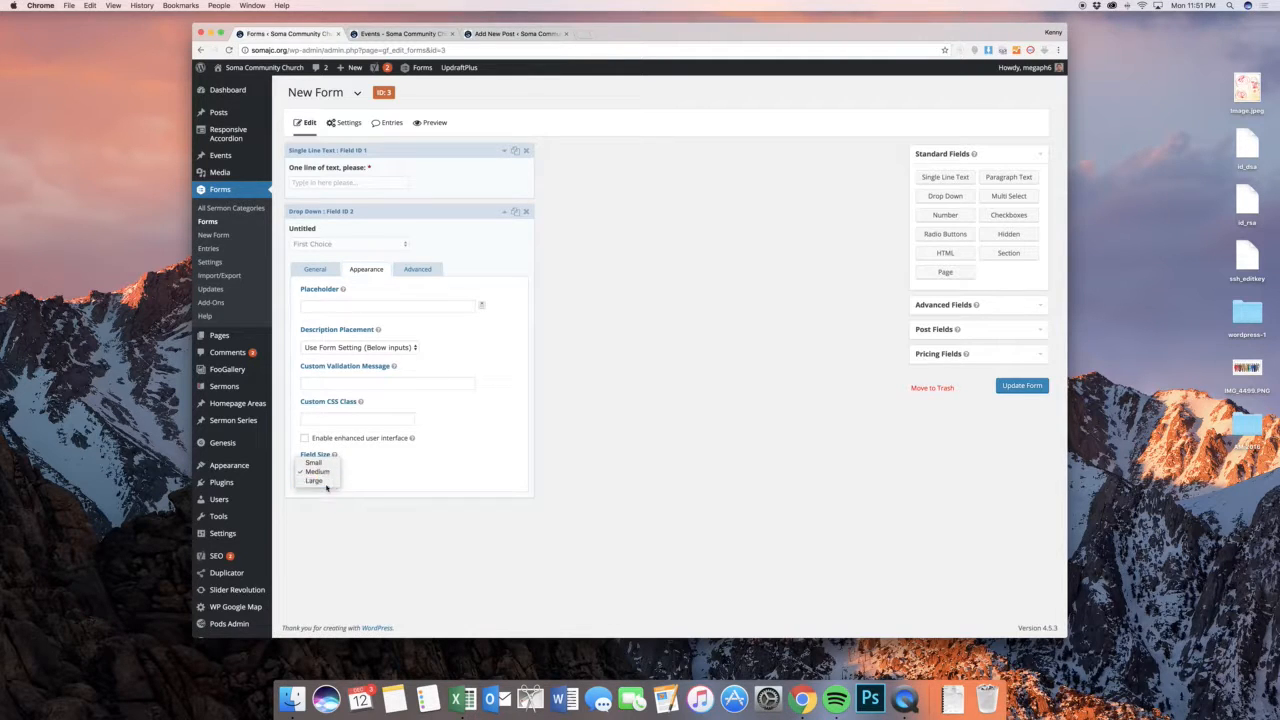
click(325, 484)
click(418, 269)
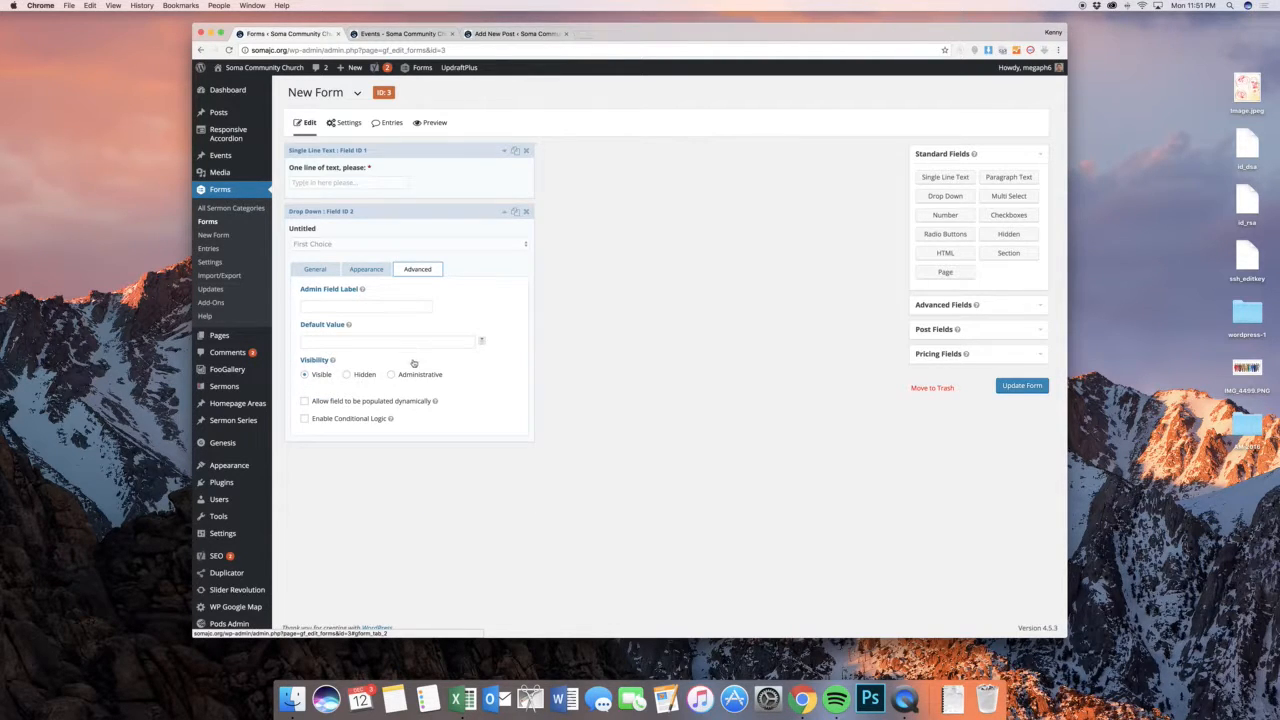
click(380, 210)
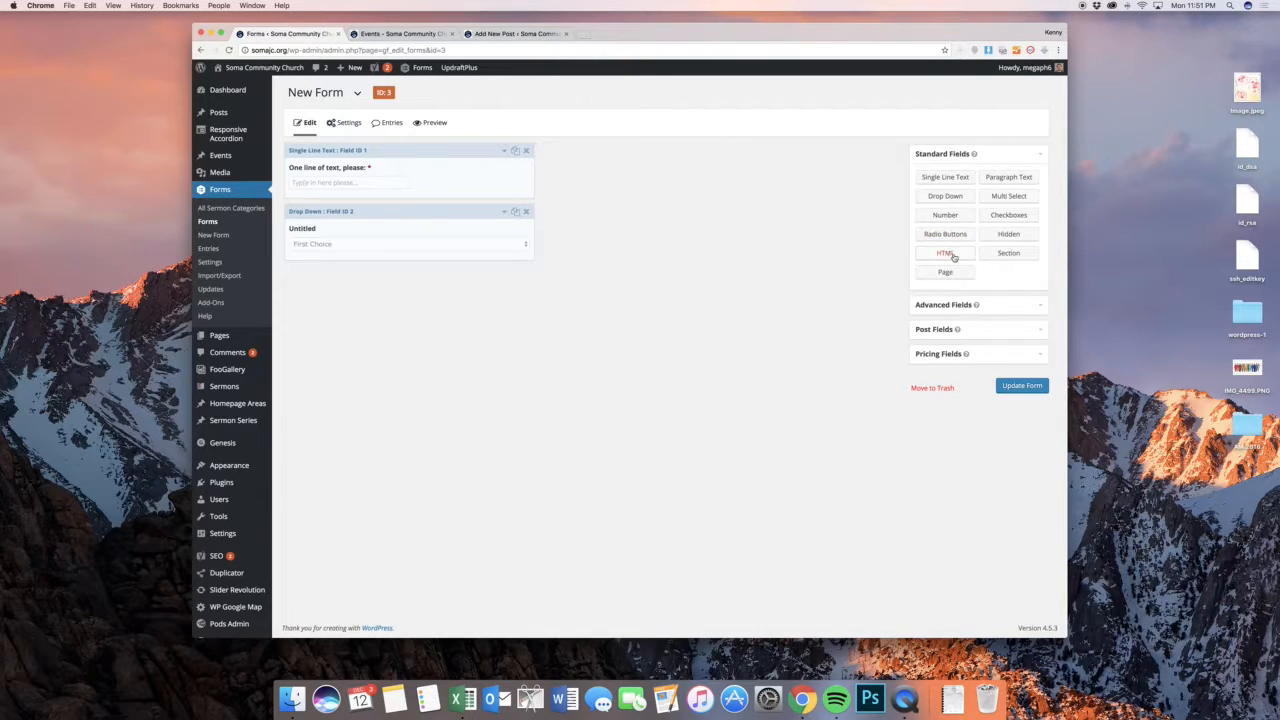
Add a required Checkboxes field below the drop-down, labelled "If the first is chosen, then answer this question."
drag(960, 215, 410, 286)
click(387, 272)
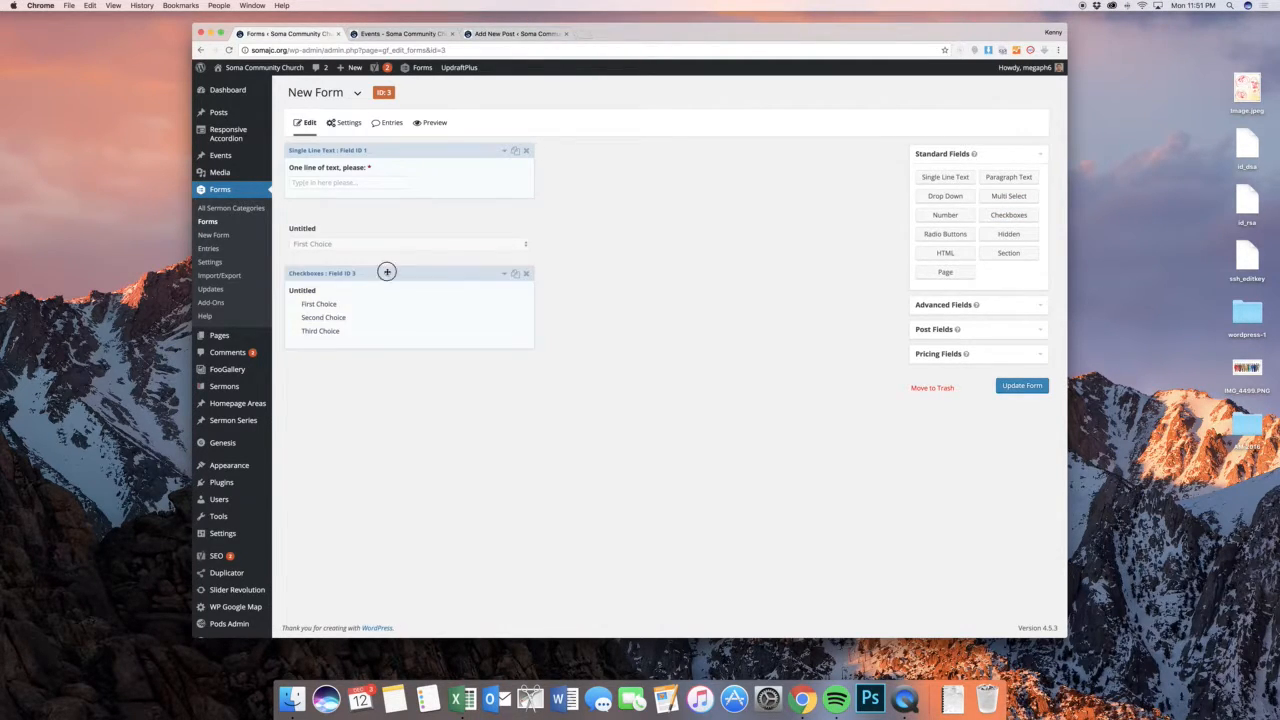
scroll(387, 272, down, 1)
double_click(361, 364)
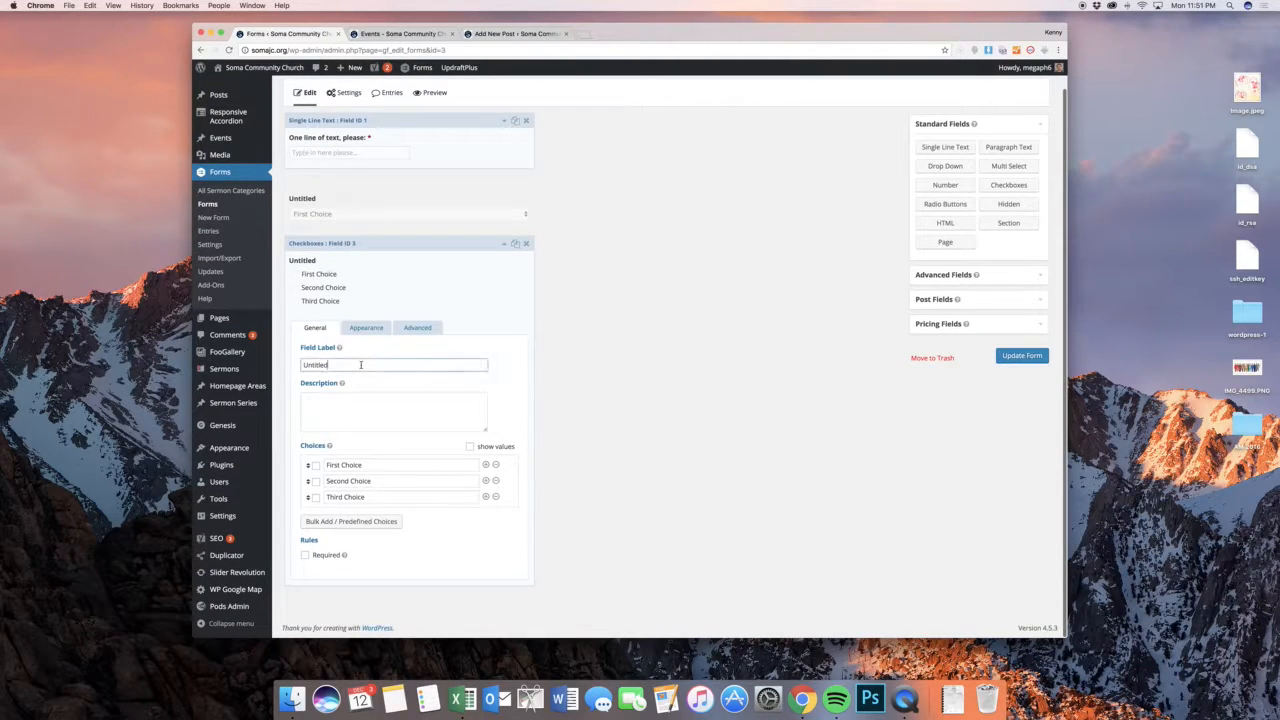
text(If fir)
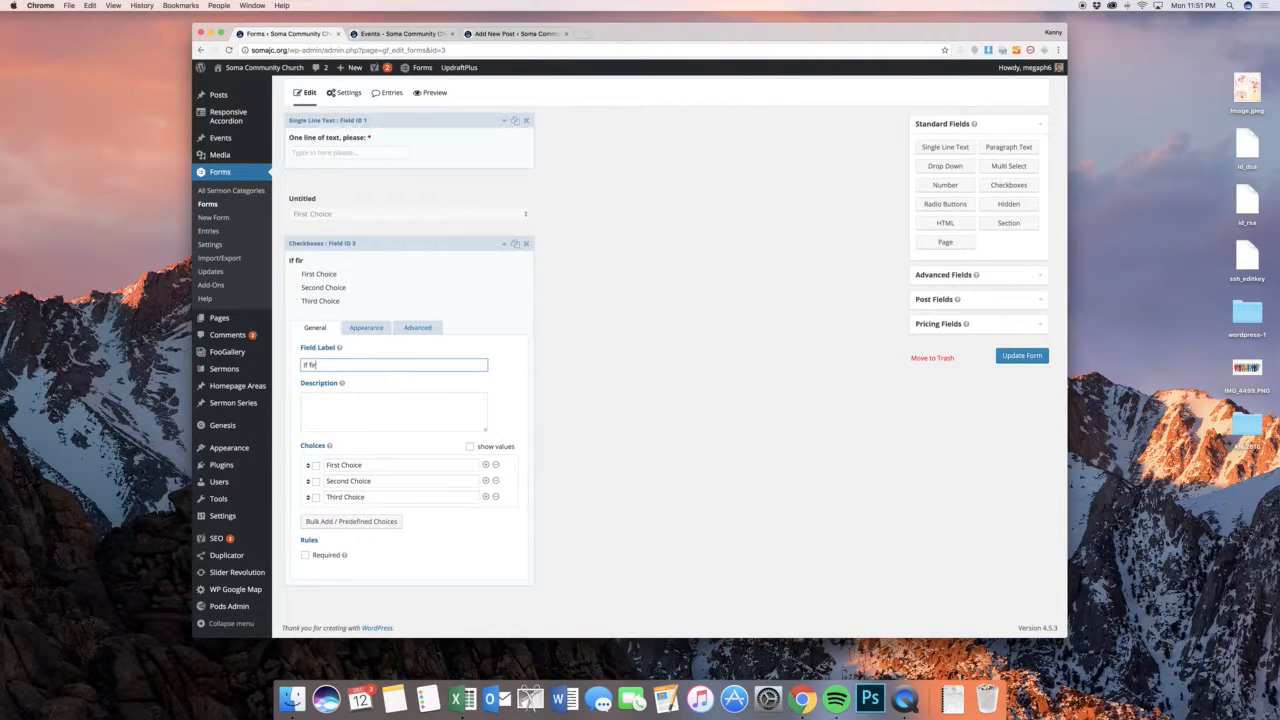
key(BackSpace)
key(BackSpace)
key(BackSpace)
text(the first is chosen, then answer thi)
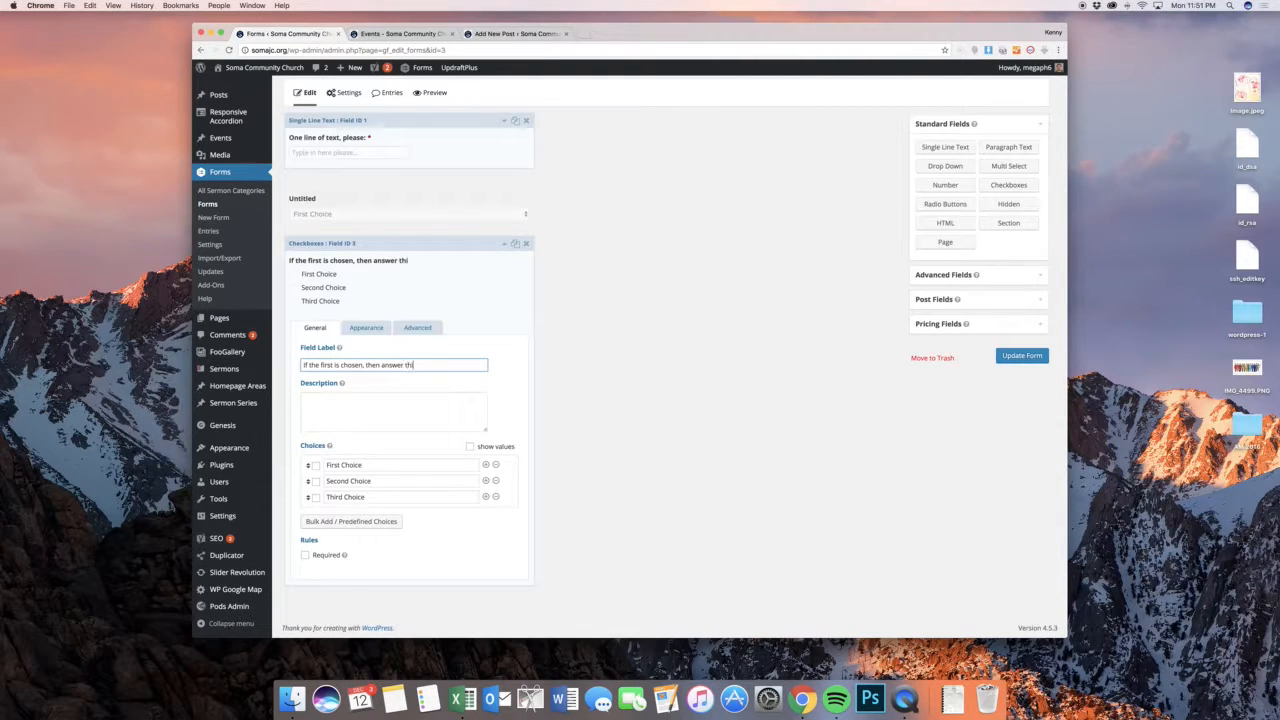
text(s question.)
click(324, 557)
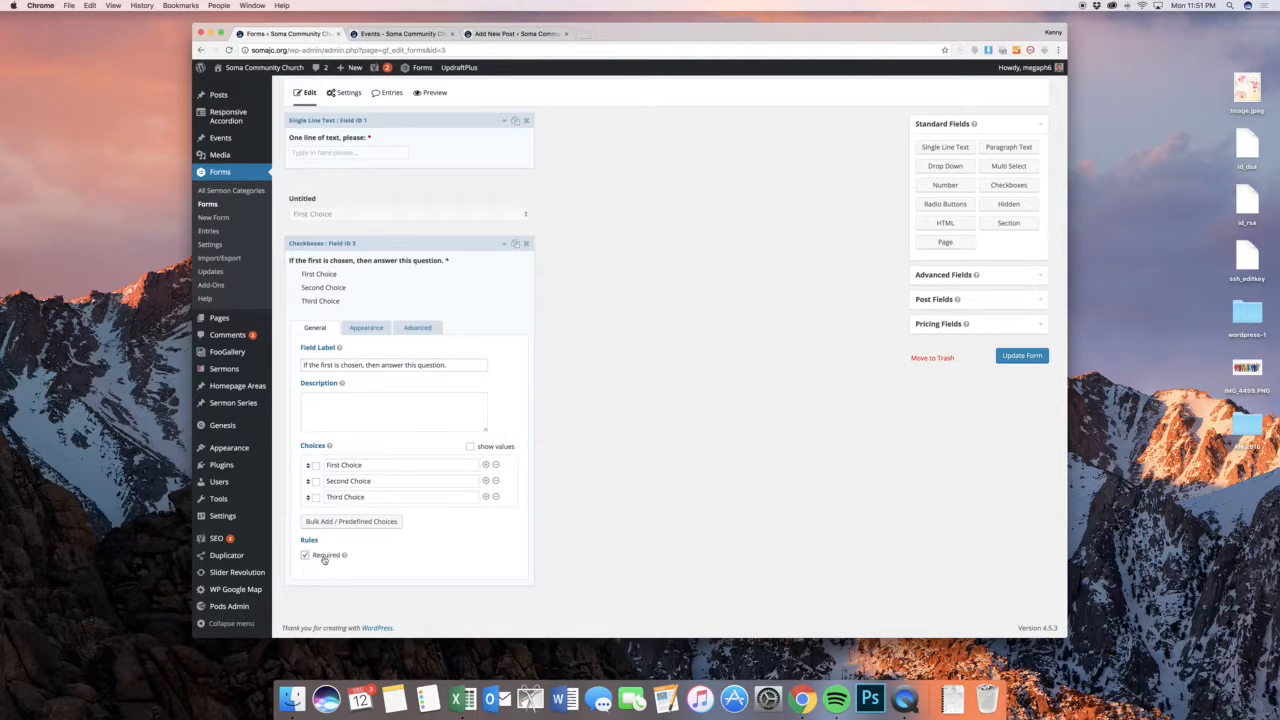
Enable conditional logic on the Checkboxes field so it shows if the Untitled drop-down is First Choice
click(410, 327)
click(357, 471)
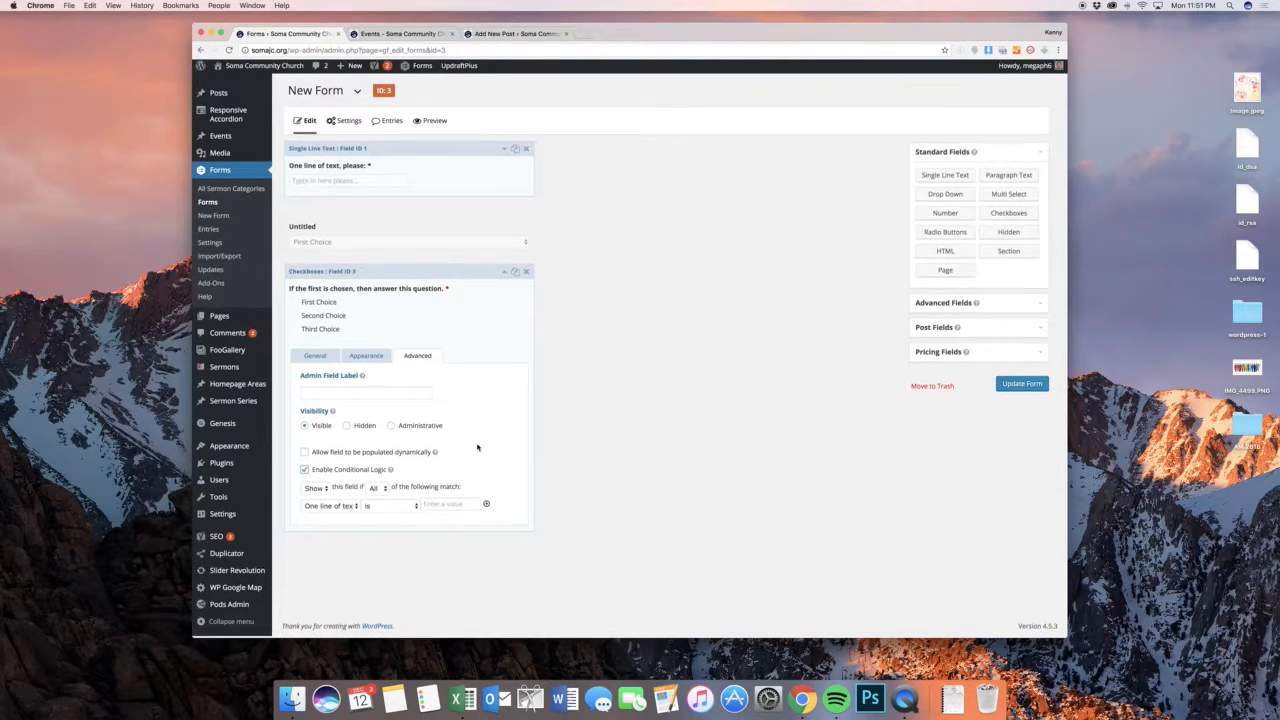
click(334, 510)
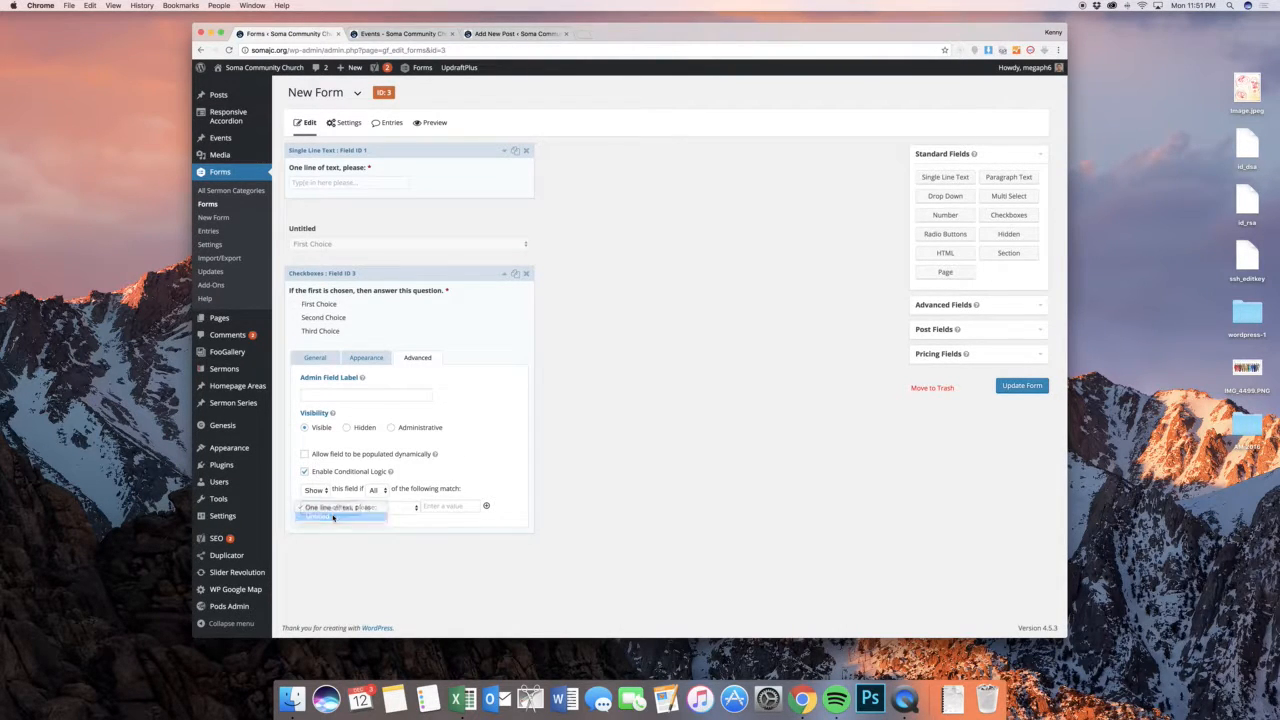
click(320, 516)
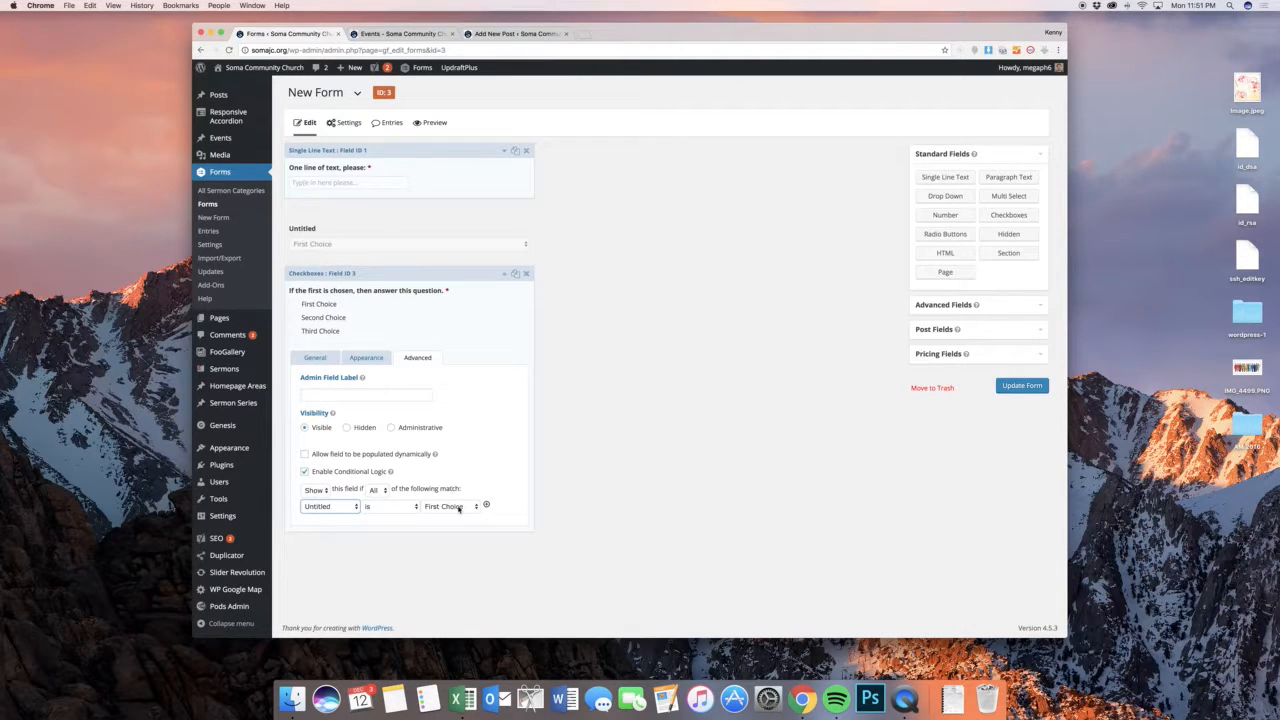
Try to save the form and preview it, then return to the form editor
click(1022, 385)
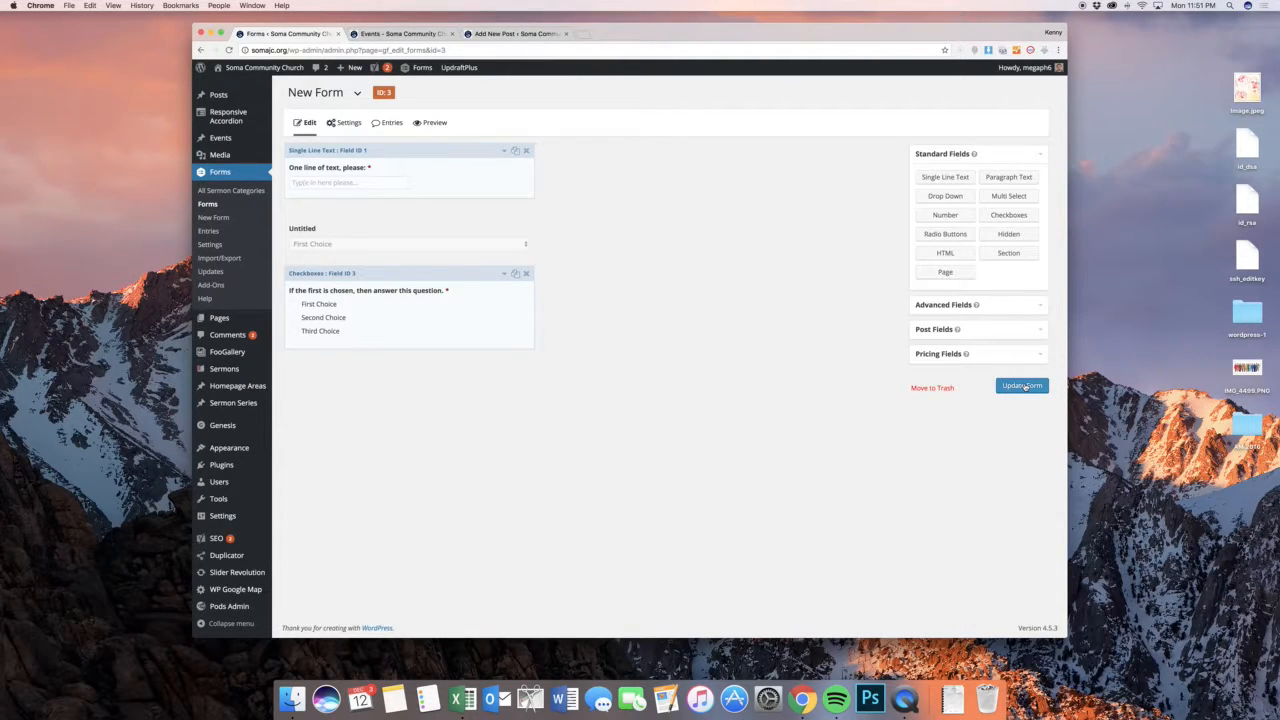
click(432, 122)
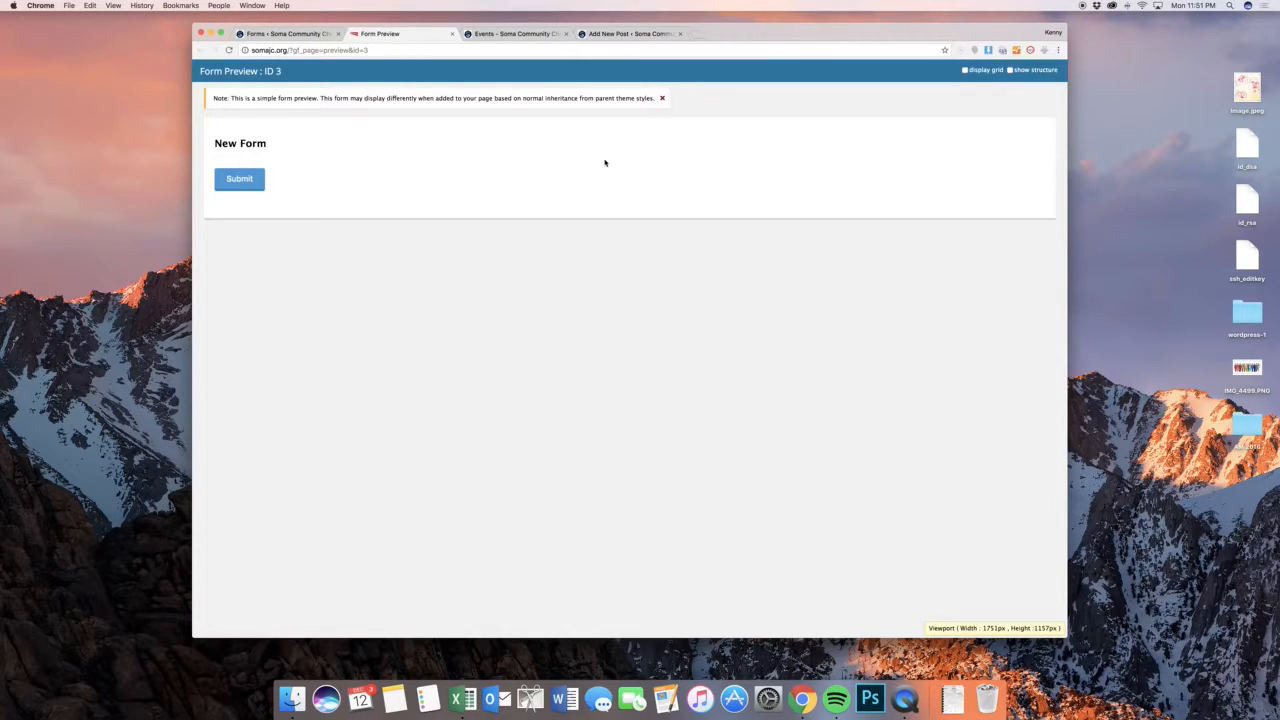
click(307, 39)
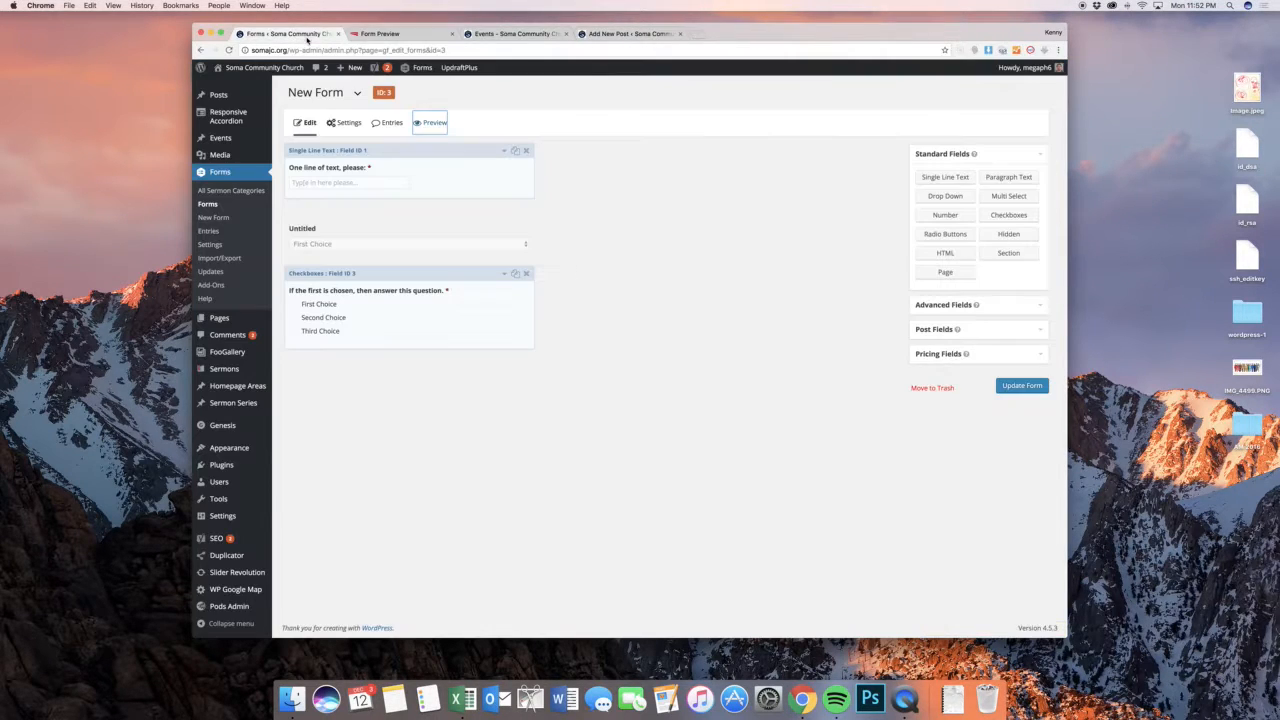
Update the form, open its preview again and close the duplicate preview tab
click(861, 335)
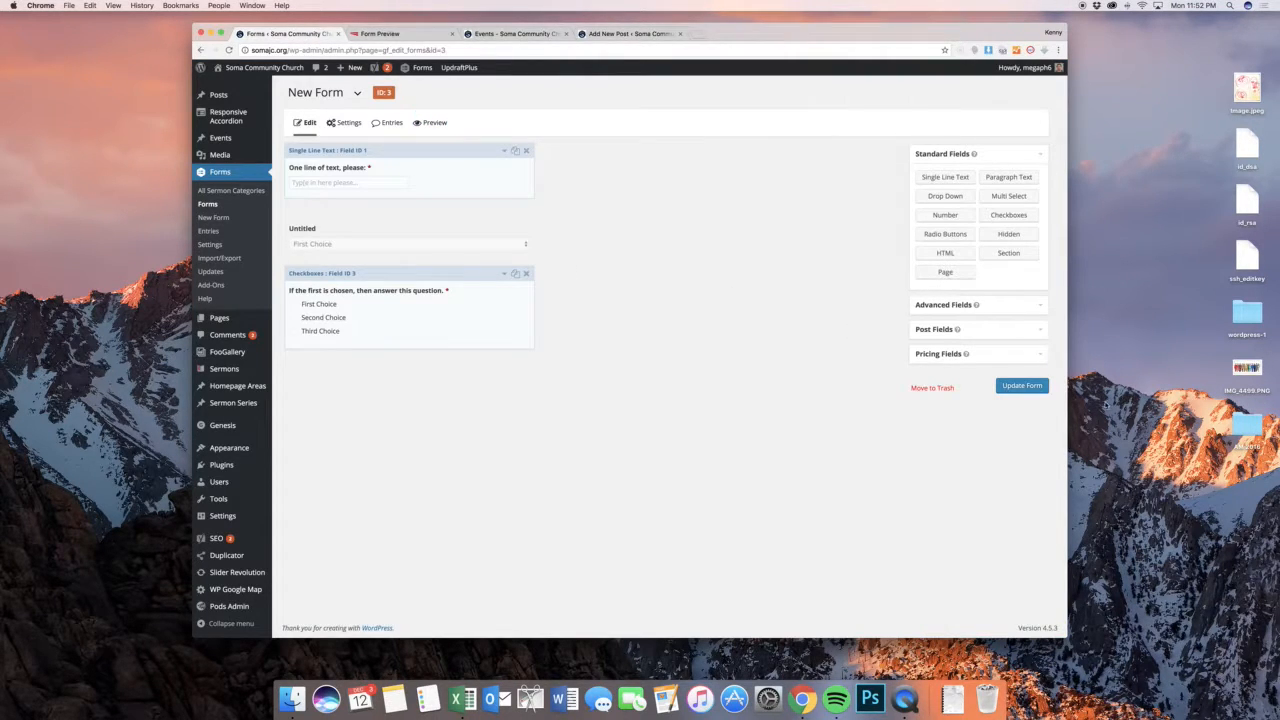
click(1039, 388)
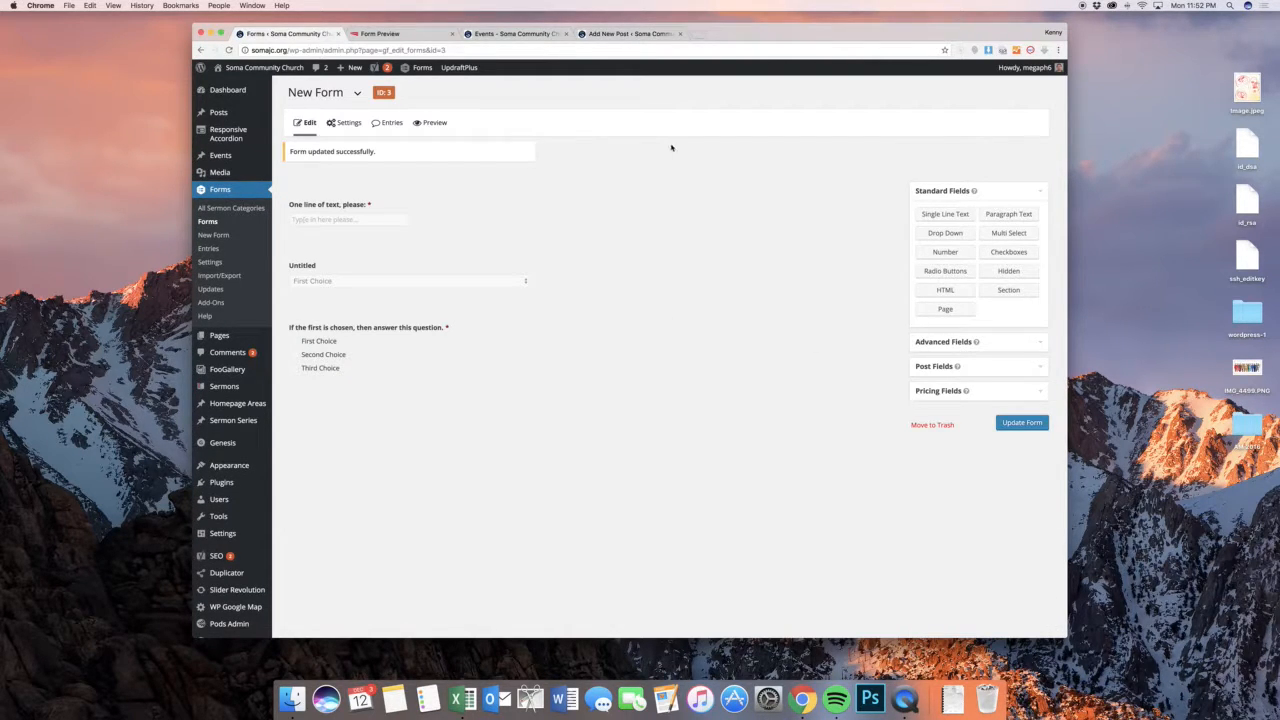
click(429, 123)
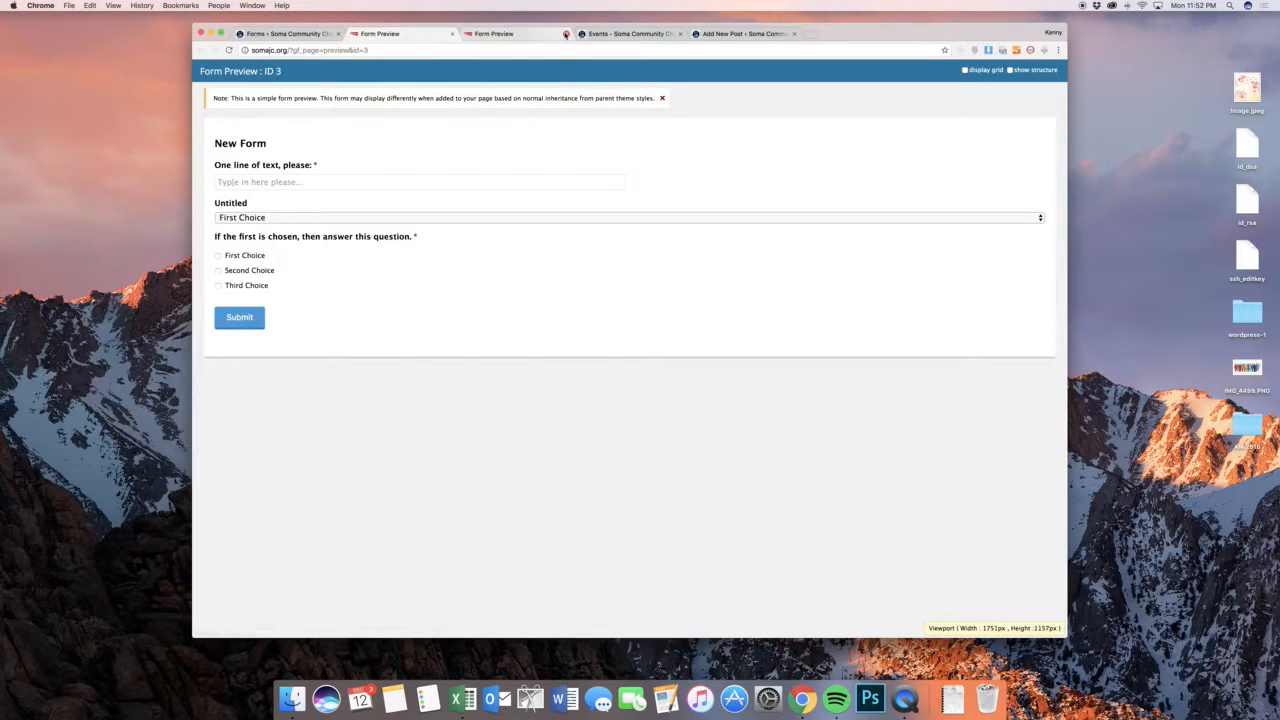
click(566, 34)
Test the previewed form by entering "One line" in its text field
click(486, 186)
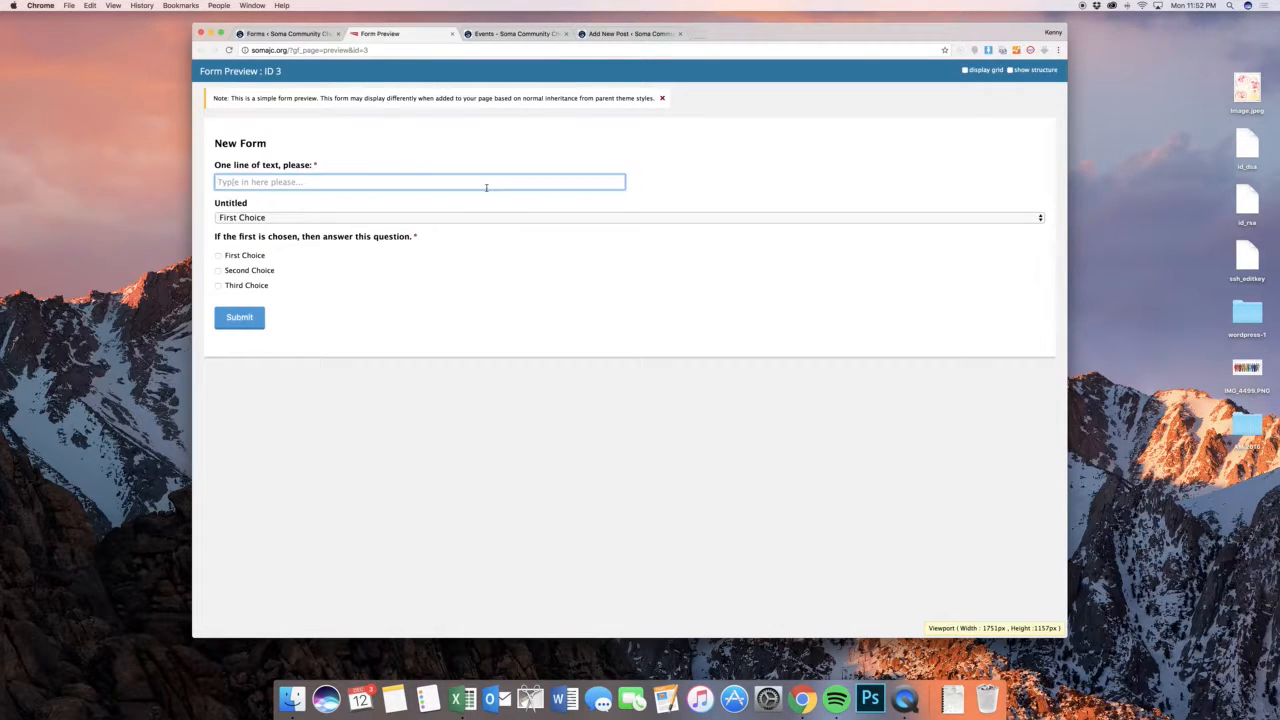
text(One line)
click(280, 211)
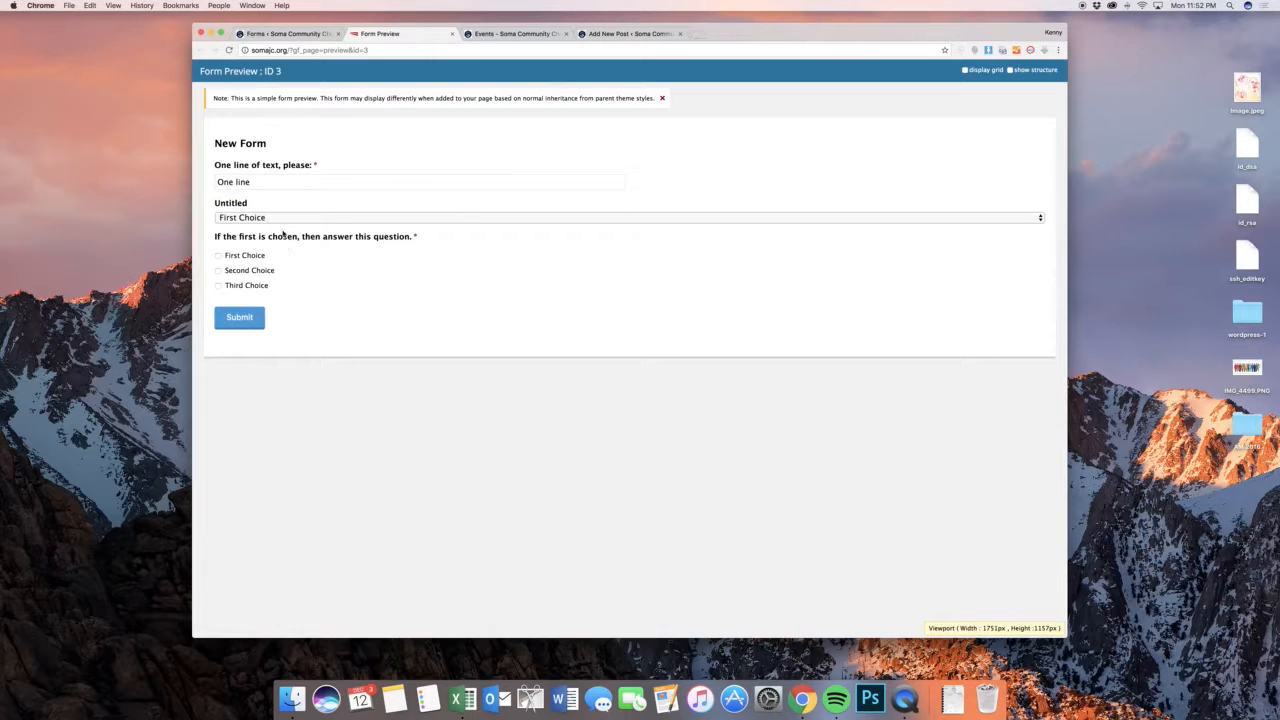
Return to the form editor and look over the predefined choice lists available for the drop-down field, without inserting any
click(290, 34)
click(379, 208)
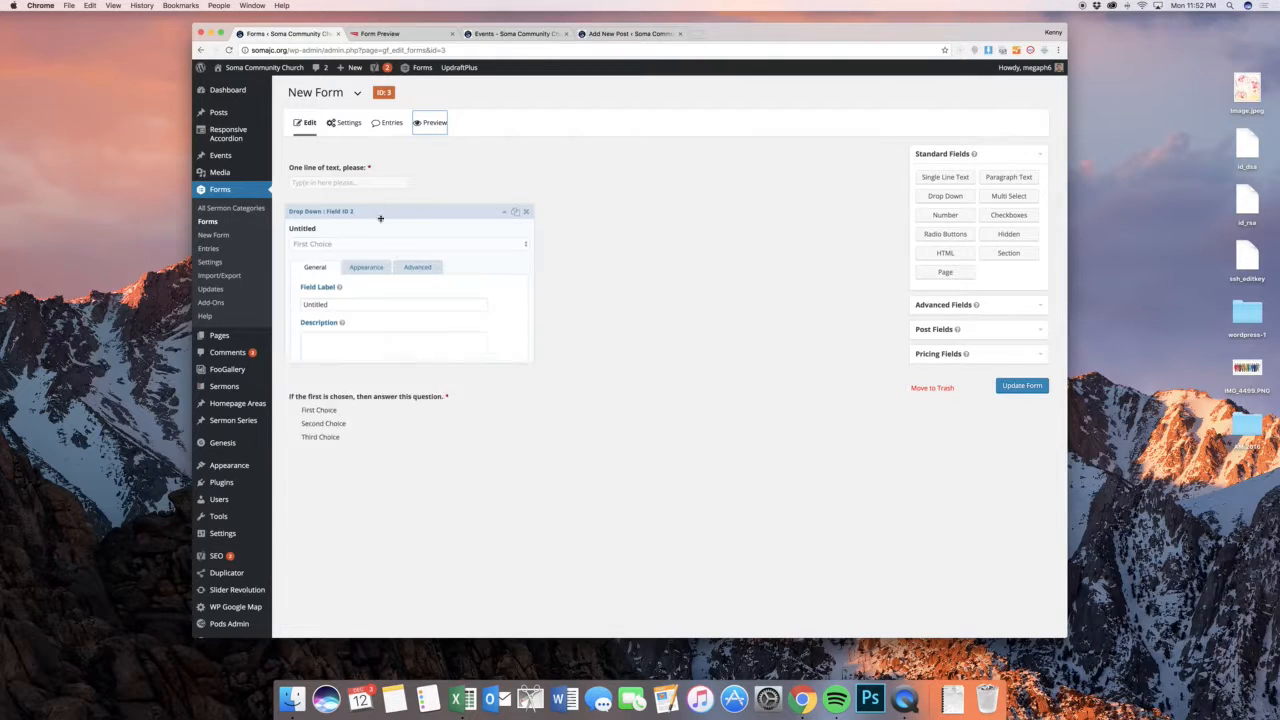
click(378, 465)
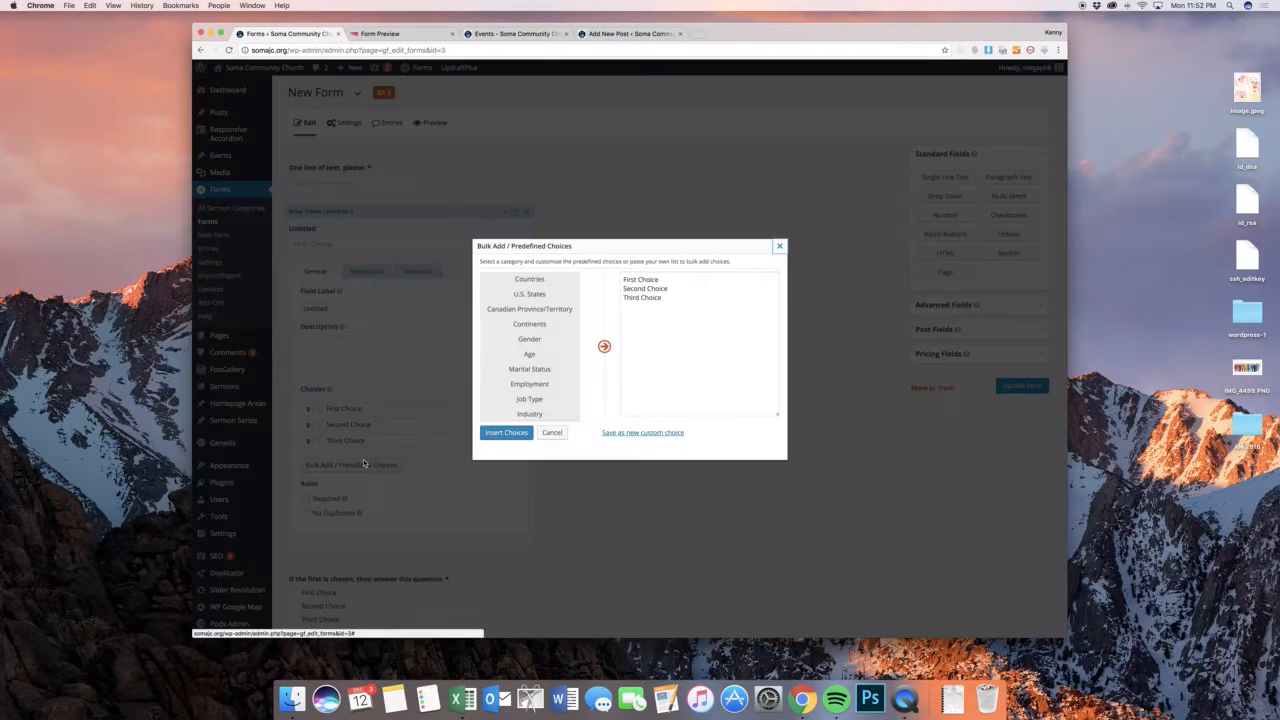
click(552, 433)
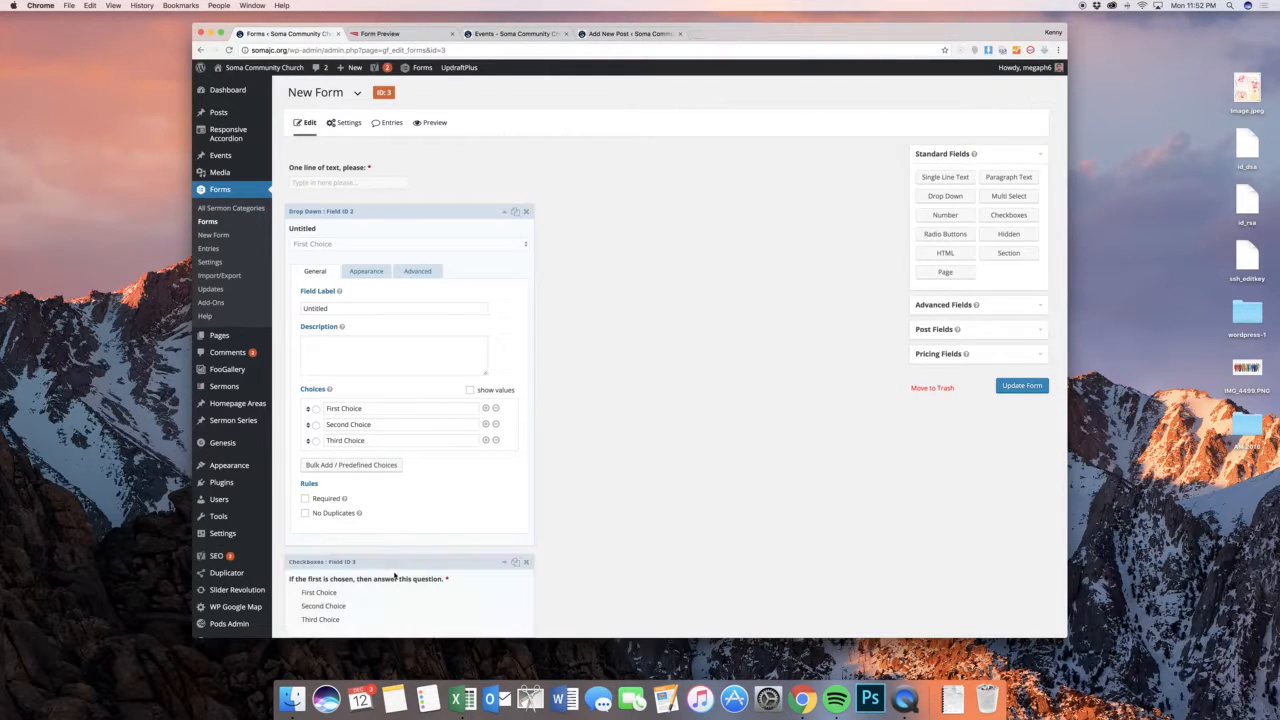
Change which drop-down choice the Checkboxes field's conditional logic must match, and update the form
click(394, 562)
scroll(394, 562, down, 1)
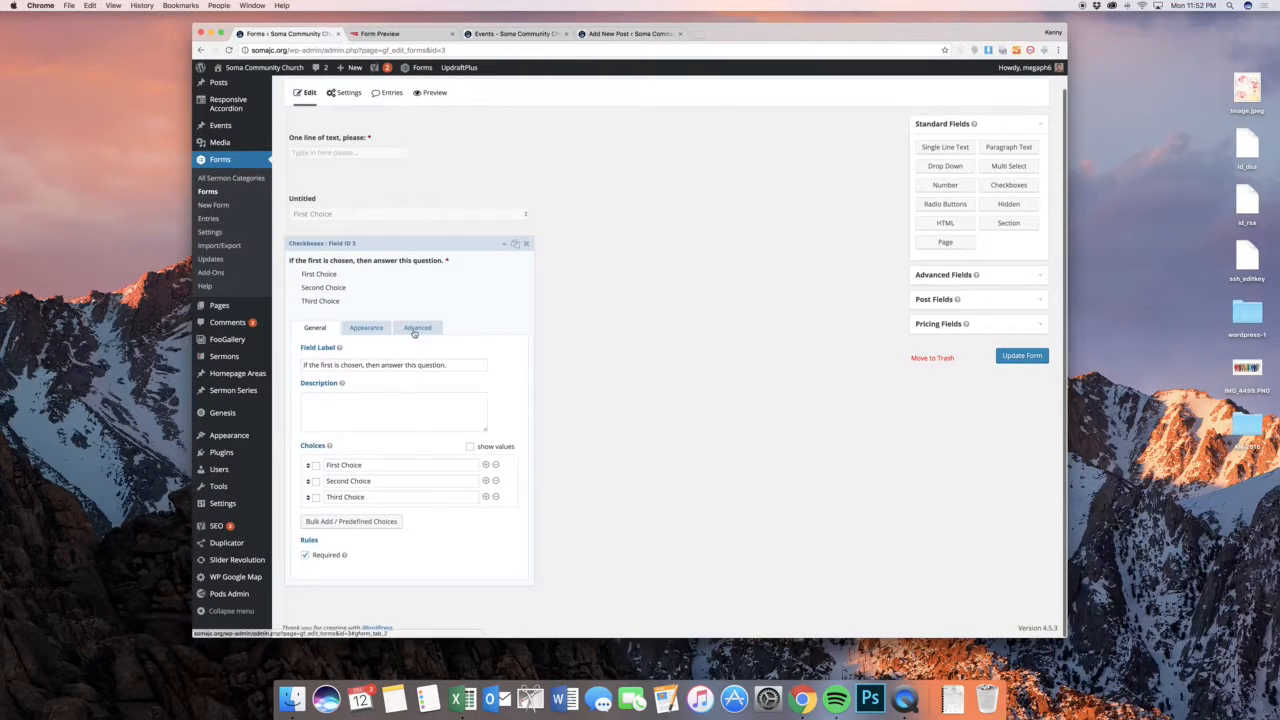
click(416, 340)
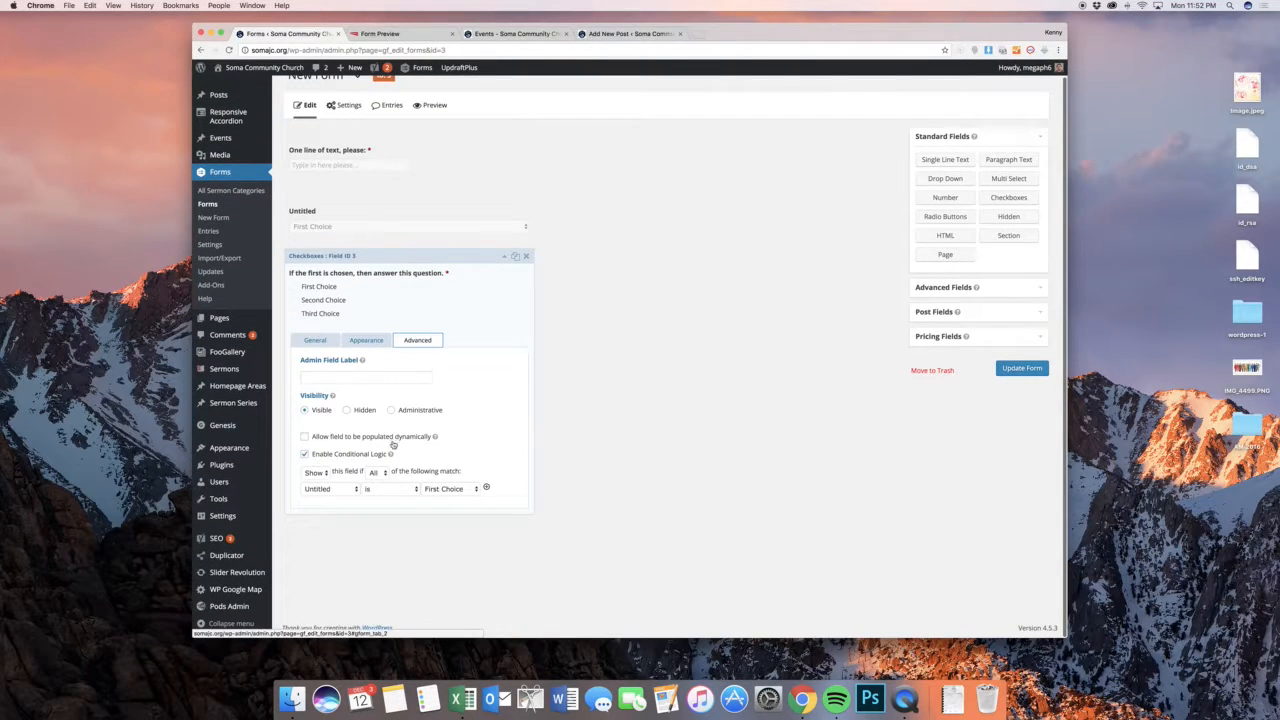
click(450, 488)
key(Return)
click(1022, 368)
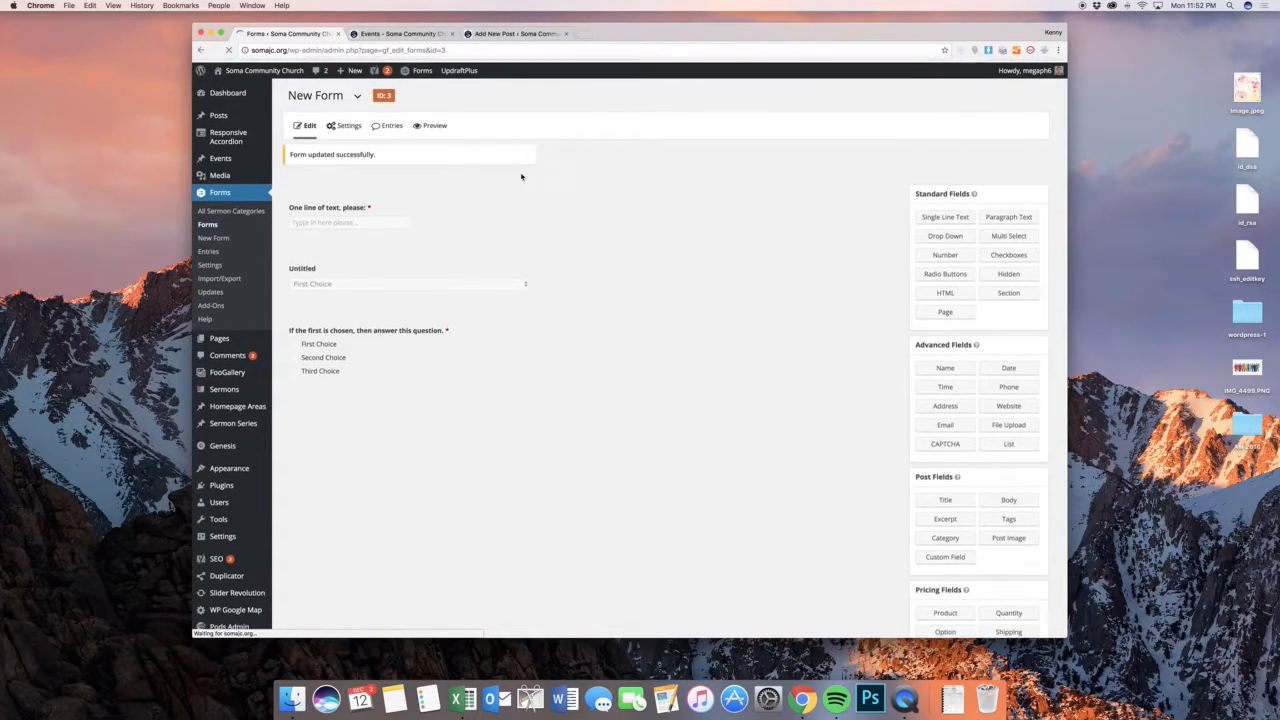
Preview the updated form, enter "One line" in its text field and select Second Choice in the drop-down
click(429, 126)
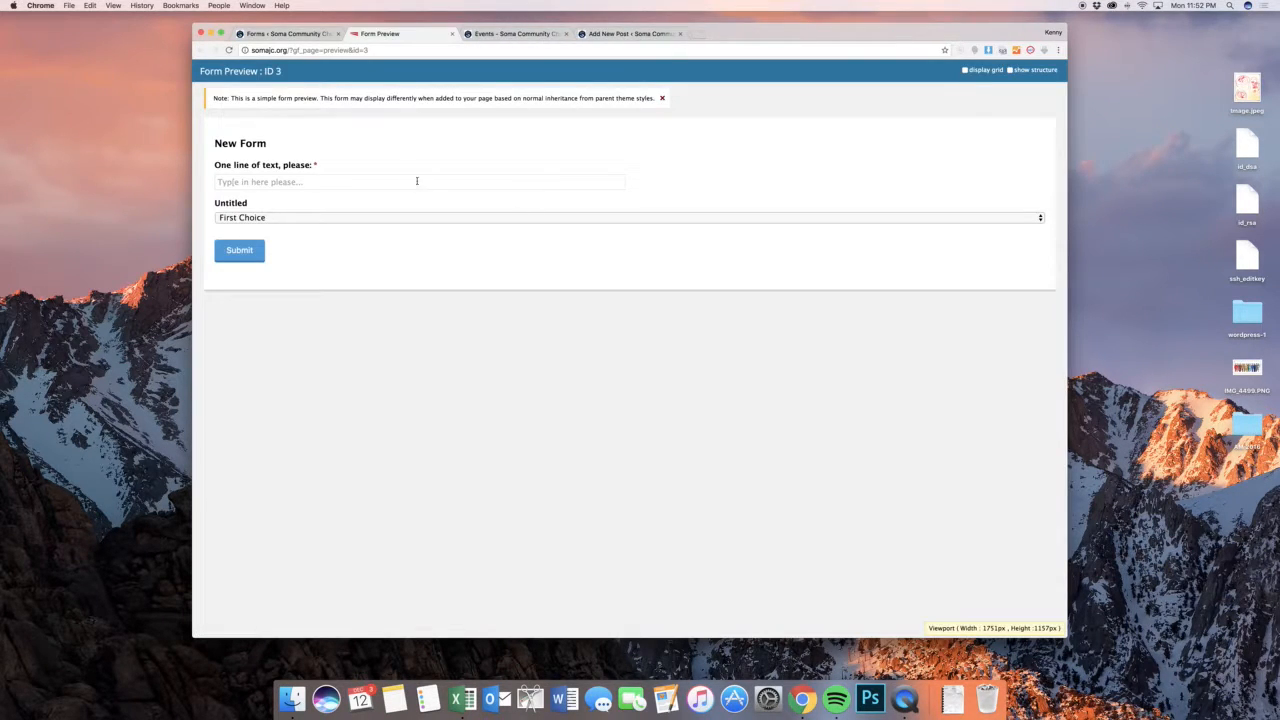
click(343, 183)
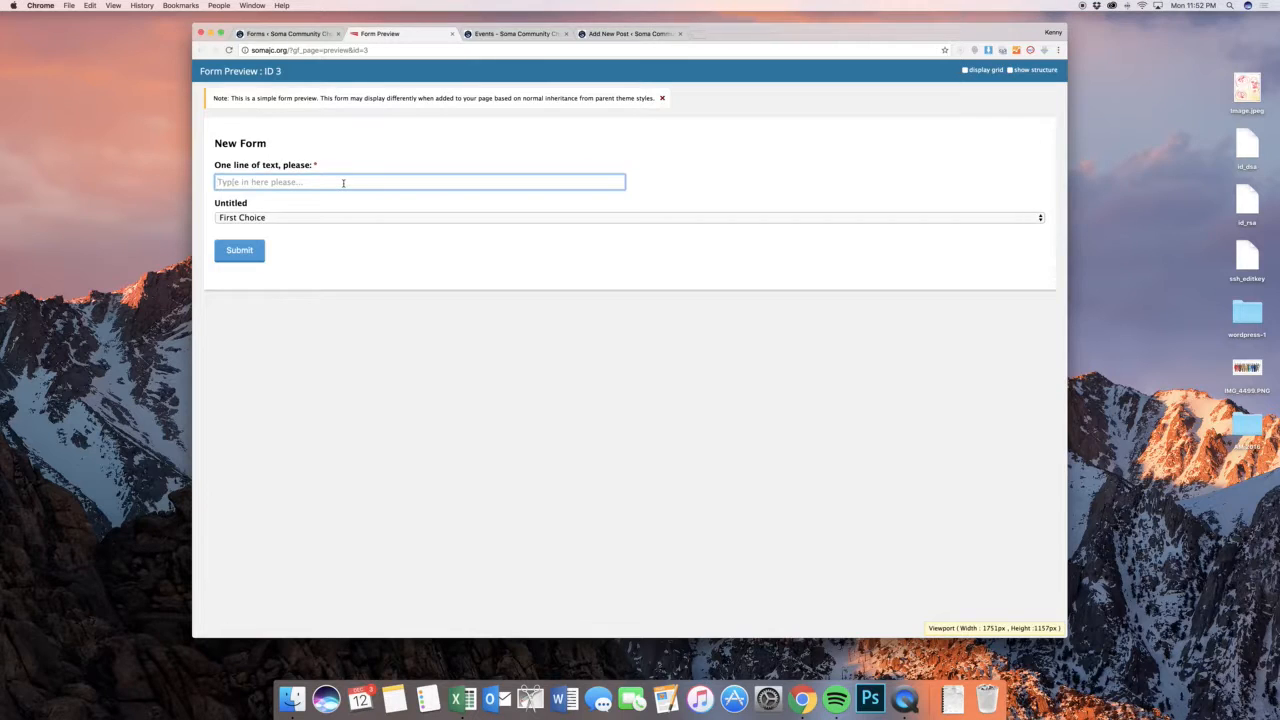
text(One line)
click(340, 217)
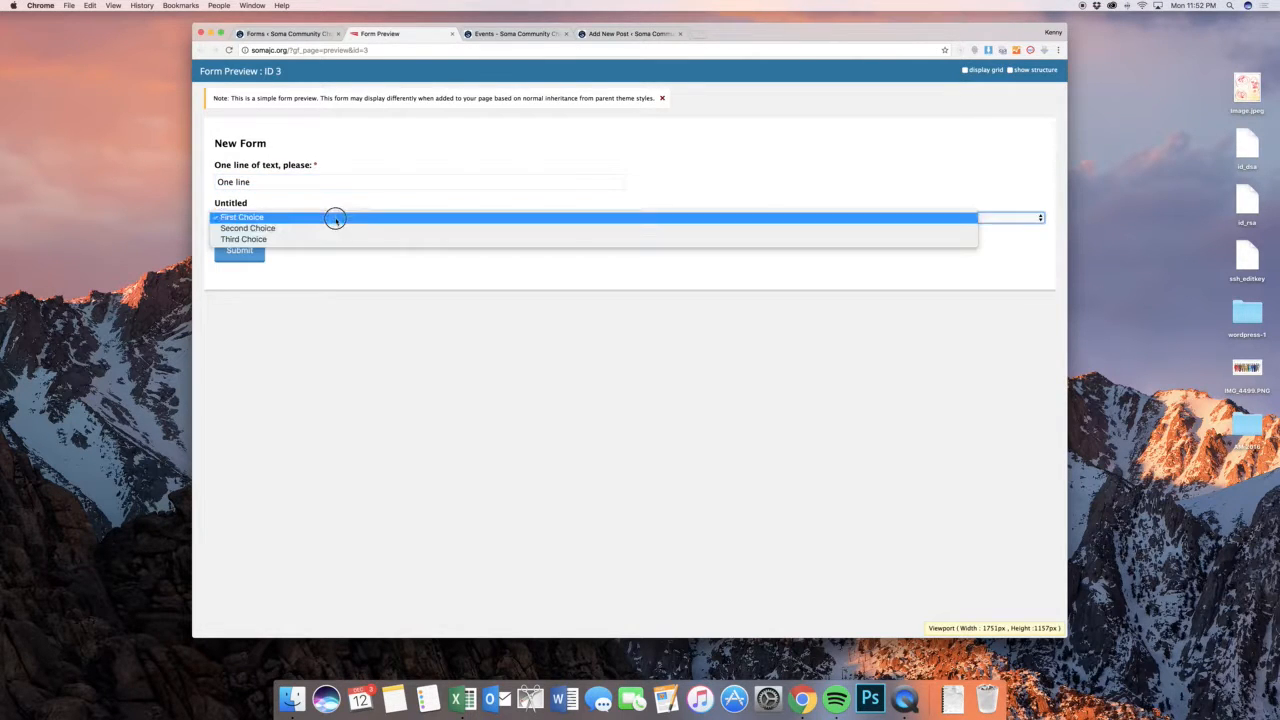
click(334, 229)
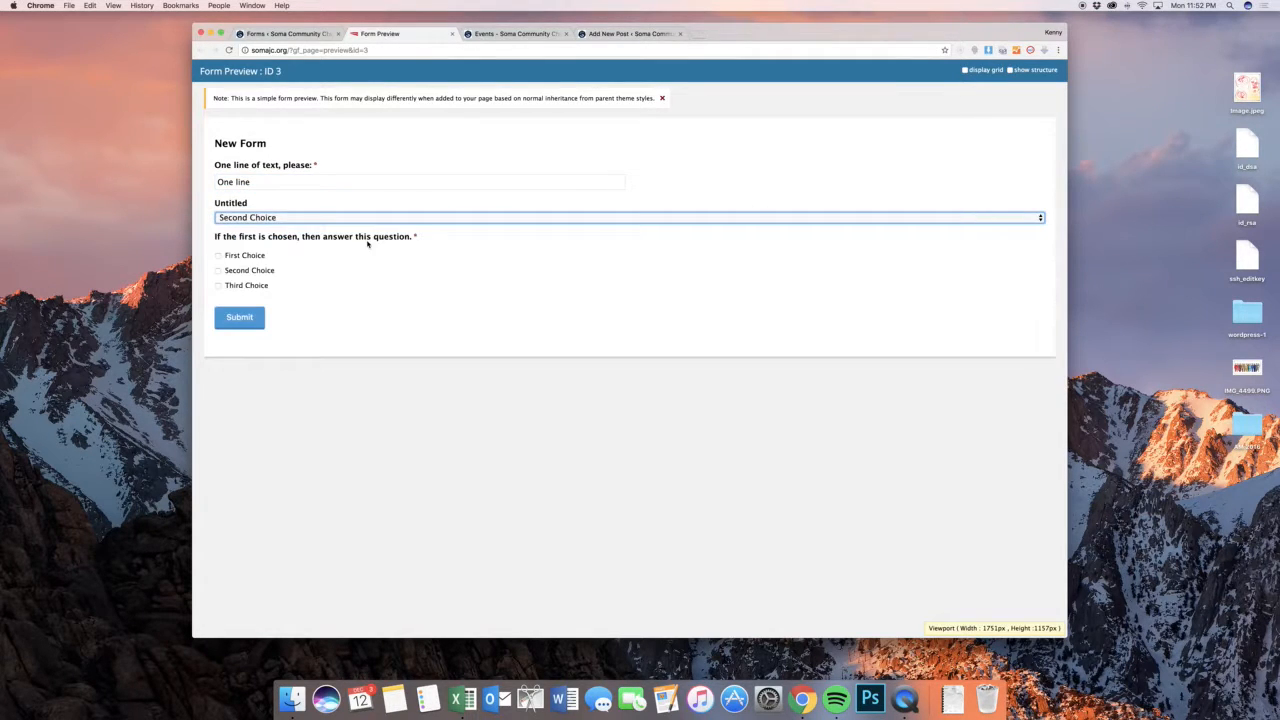
Tick First Choice, Second Choice and Third Choice in the conditional question, submit the form and close the preview
click(252, 256)
click(262, 270)
click(250, 287)
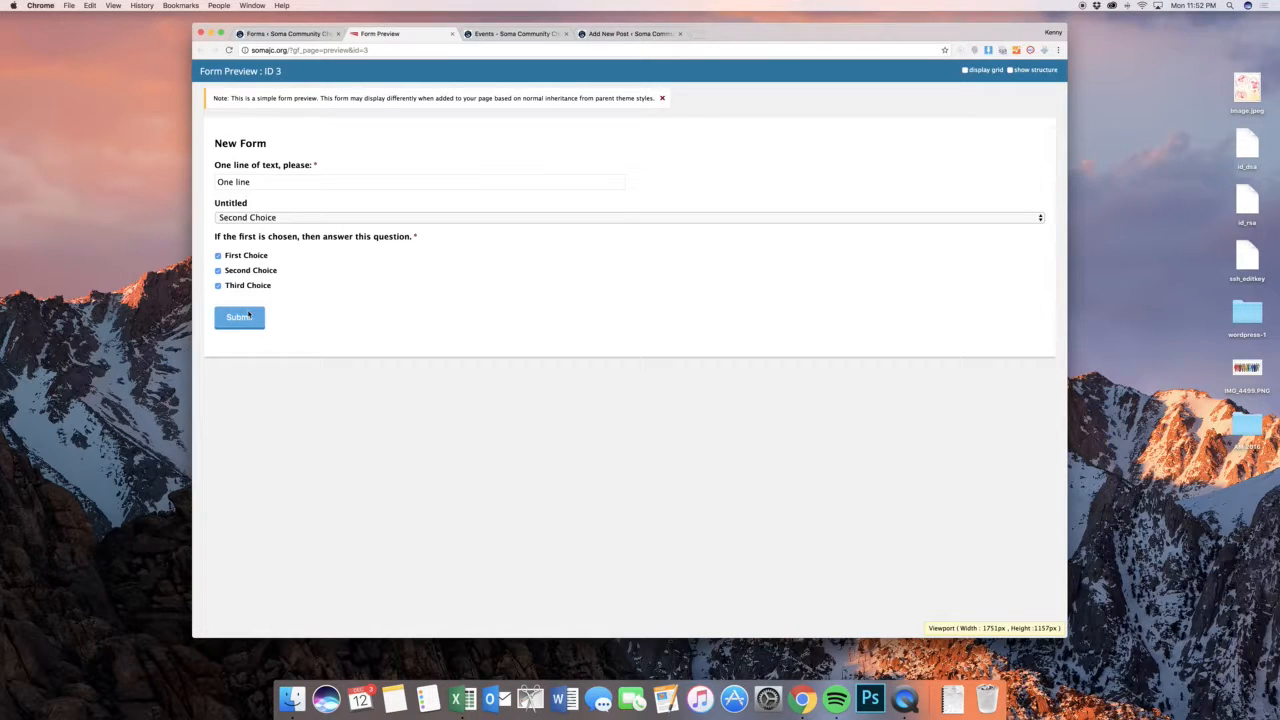
click(246, 318)
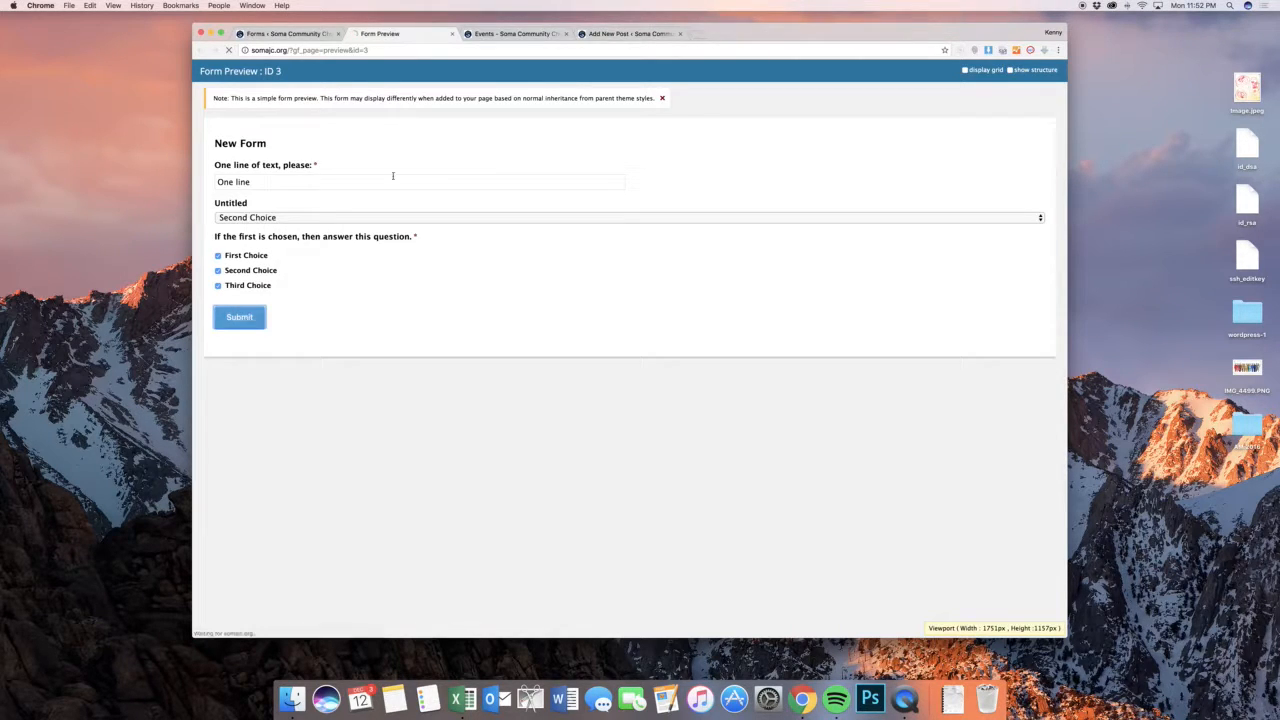
click(451, 34)
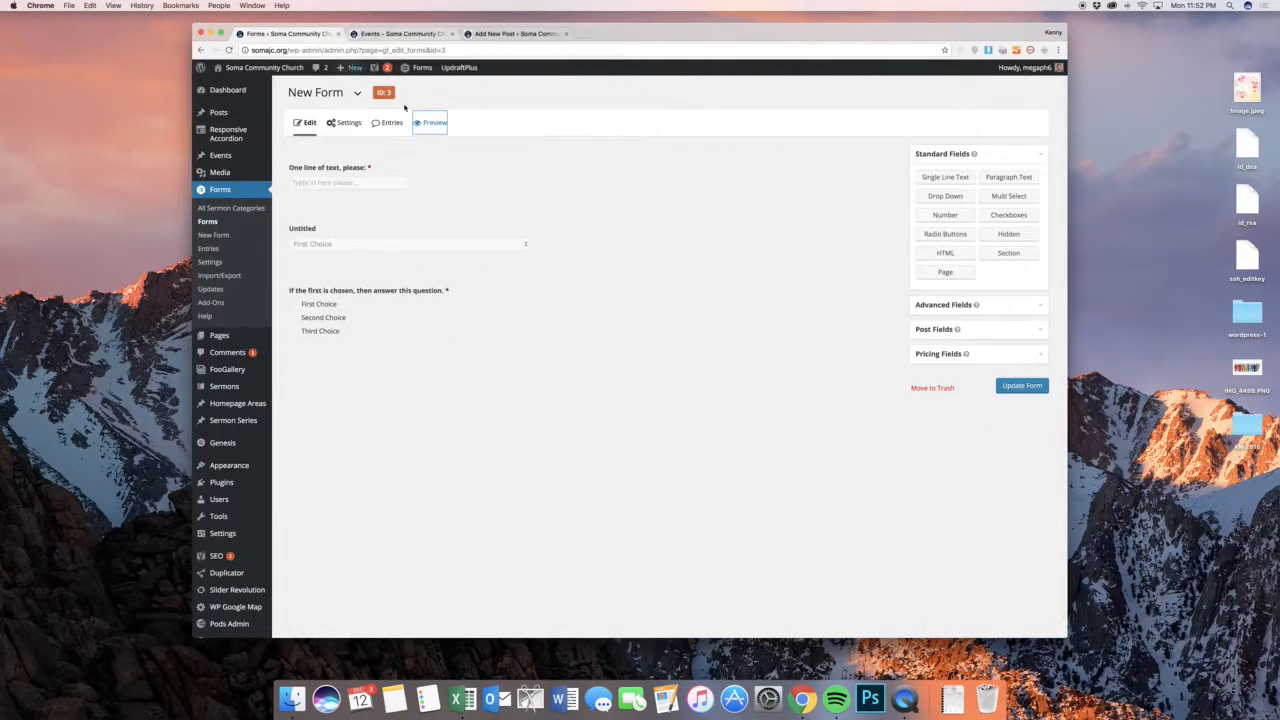
Open the form's Admin Notification for editing from its notification settings
mouse_move(348, 124)
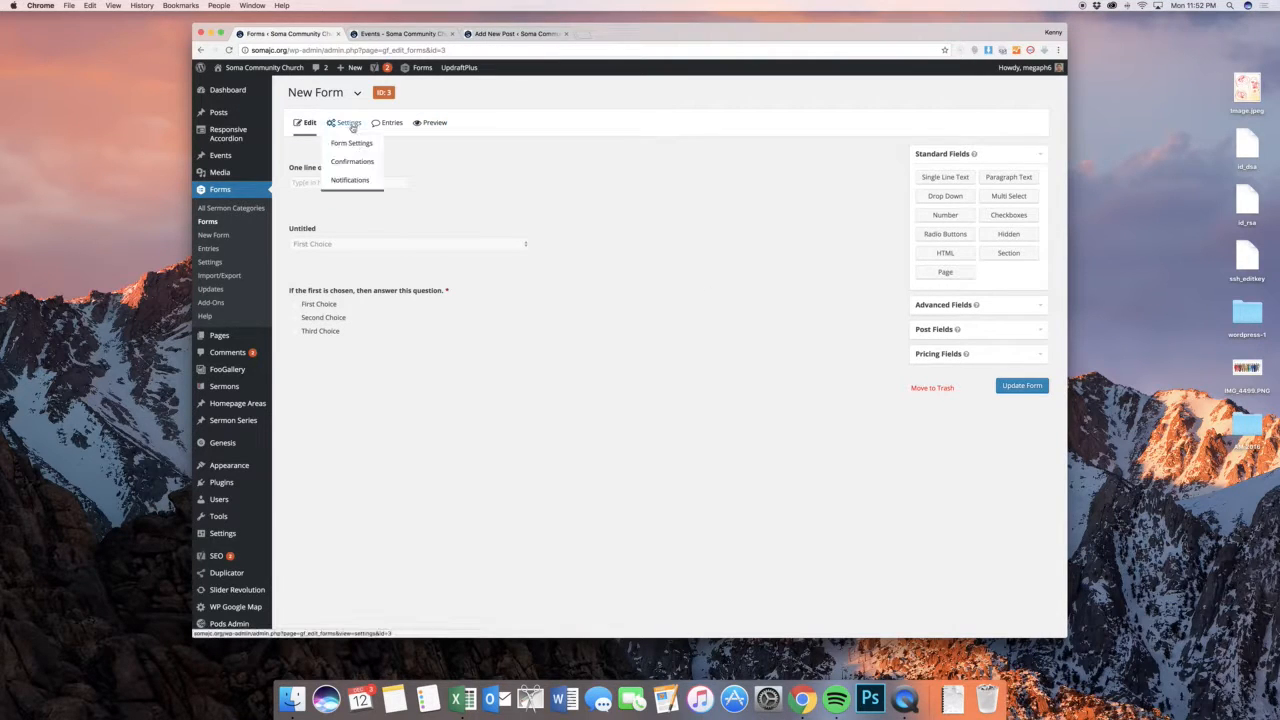
click(350, 179)
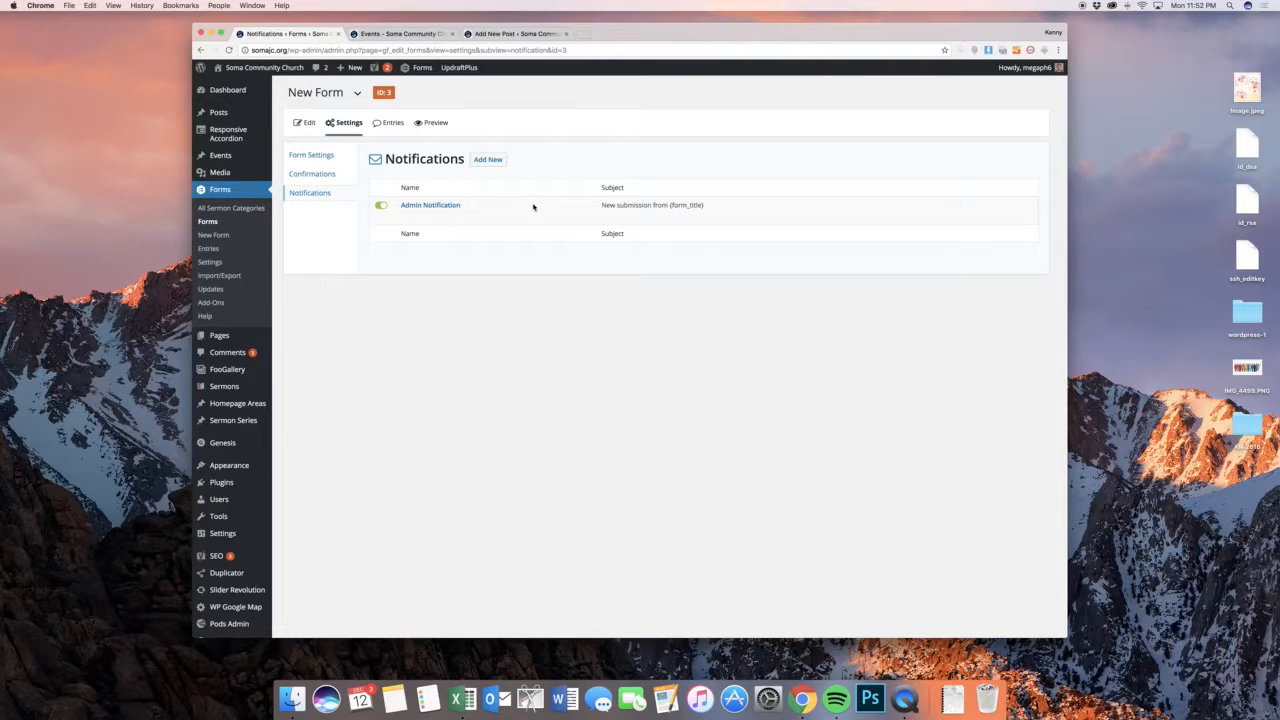
mouse_move(486, 216)
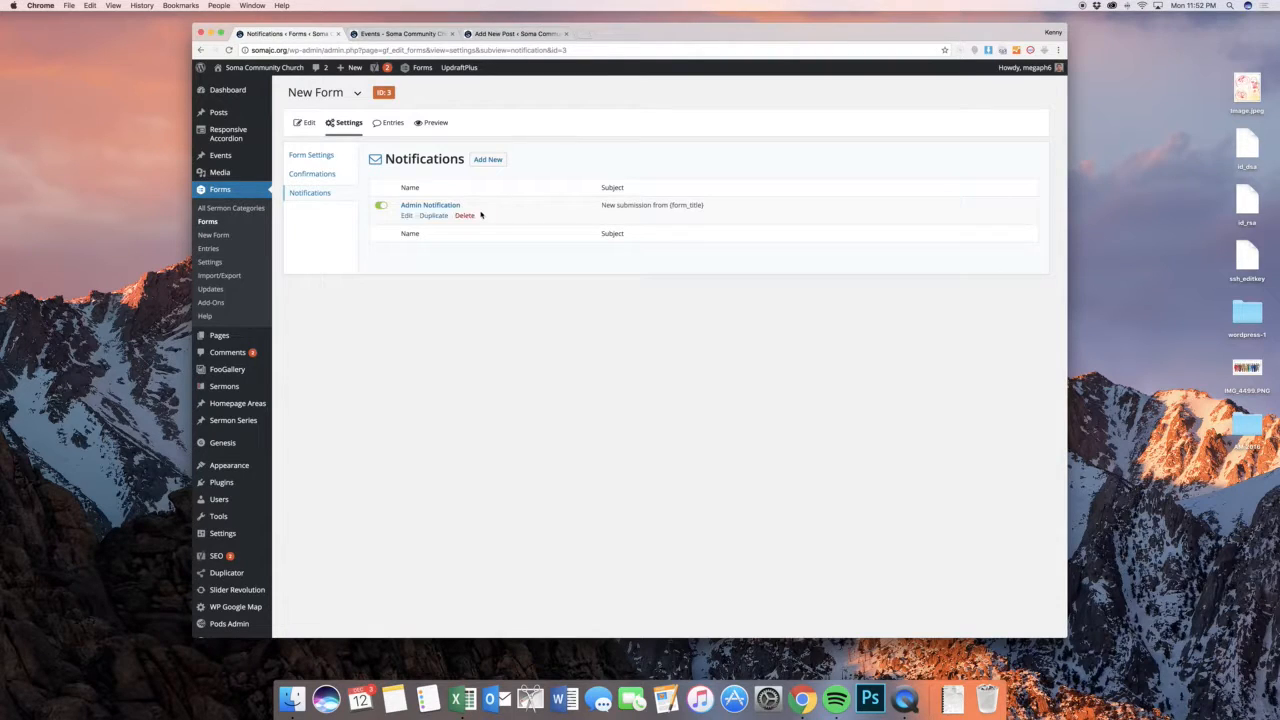
click(407, 216)
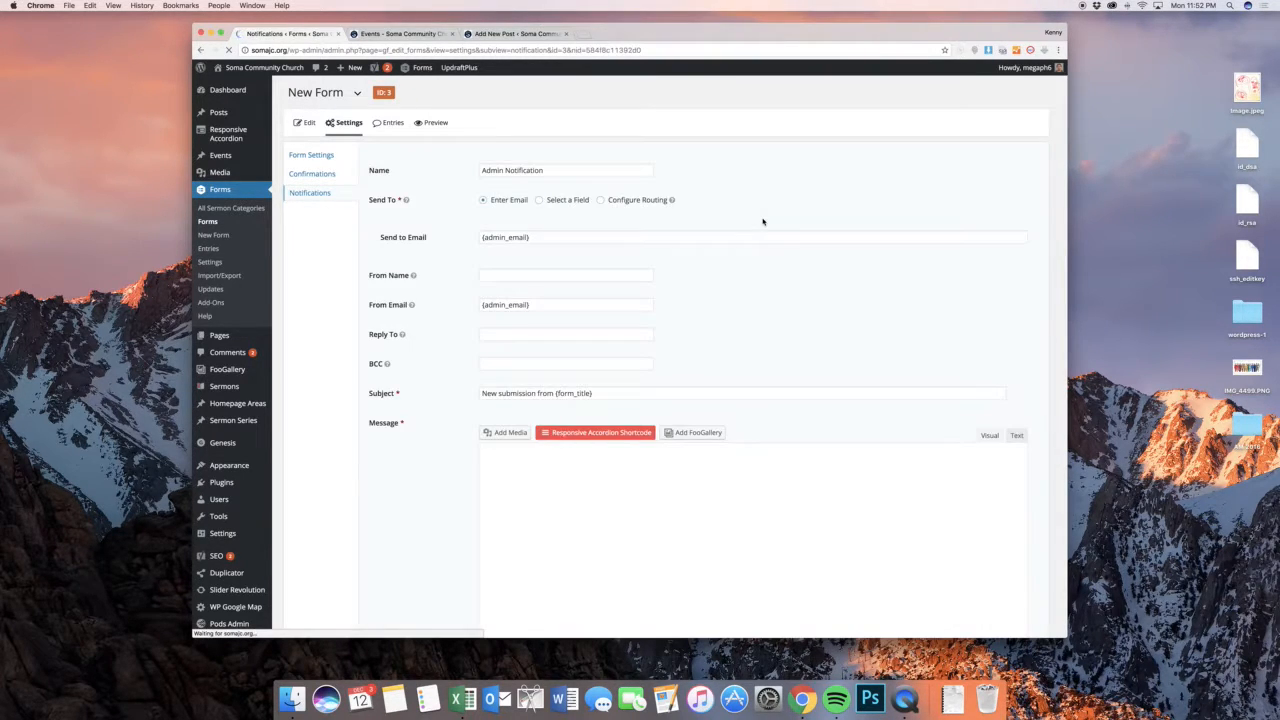
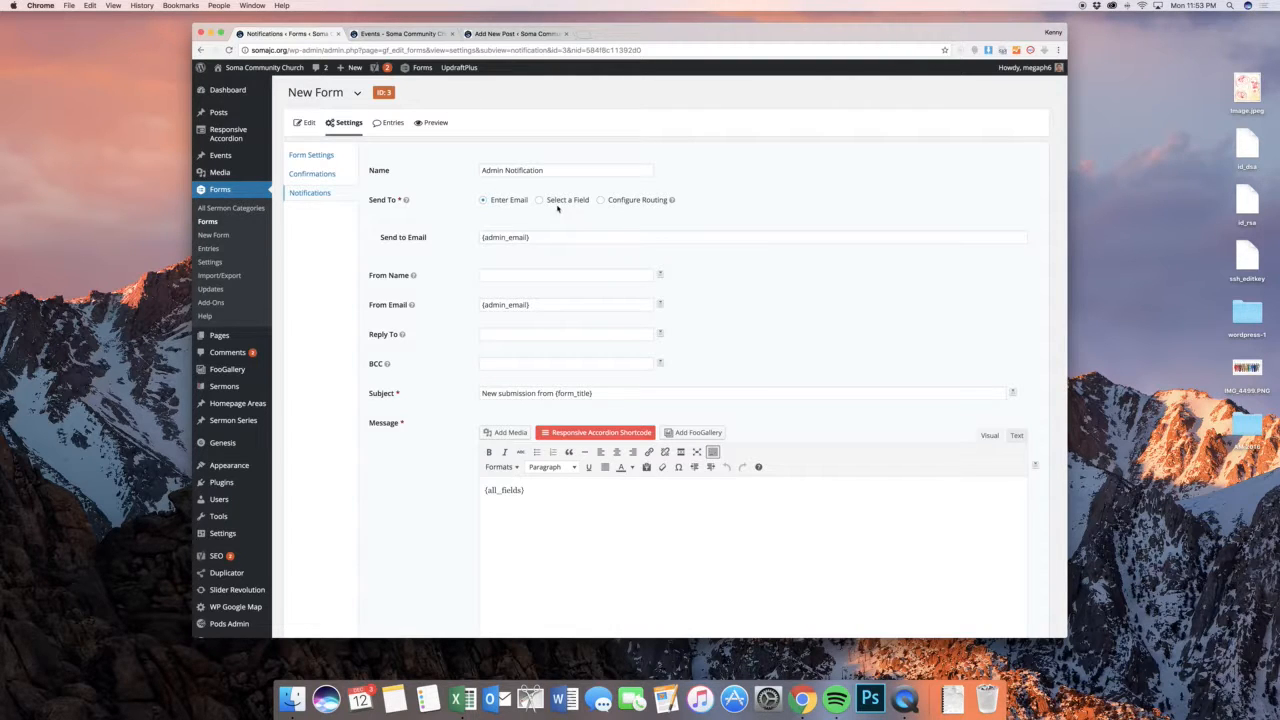
Open the site's General Settings in a separate tab to check the admin email address, and return to the notification
click(541, 236)
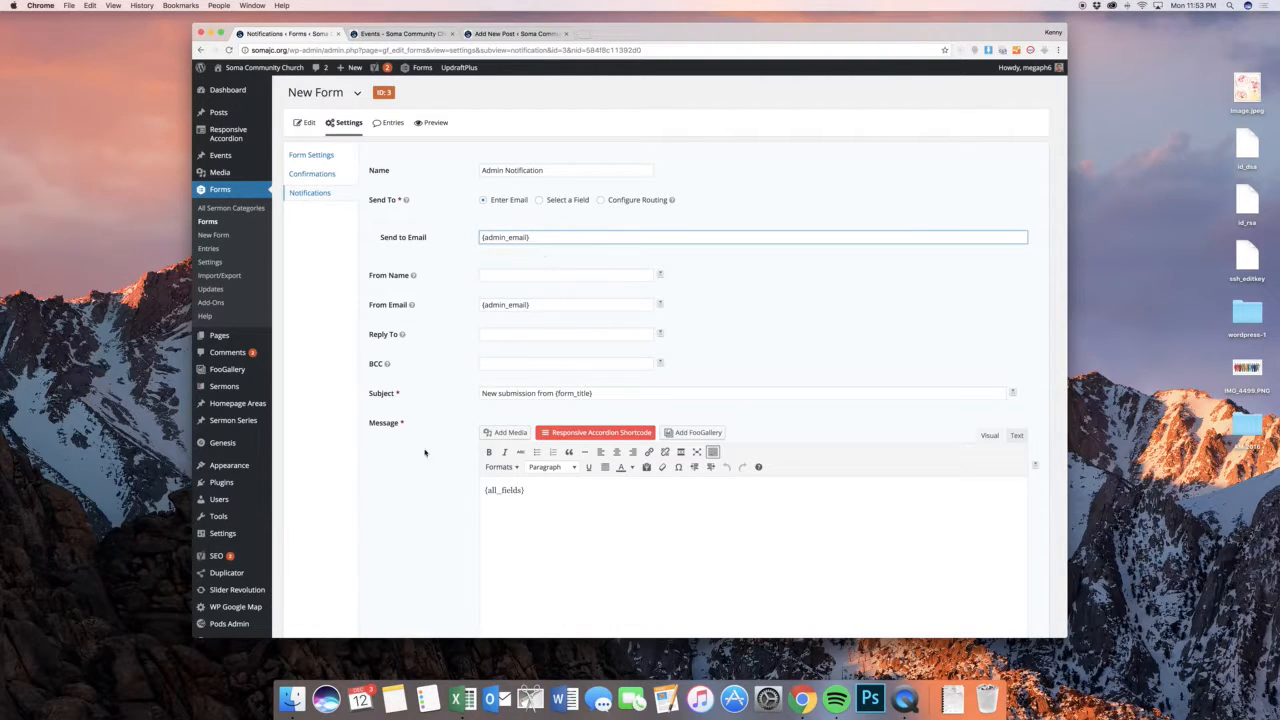
mouse_move(222, 533)
scroll(318, 543, down, 1)
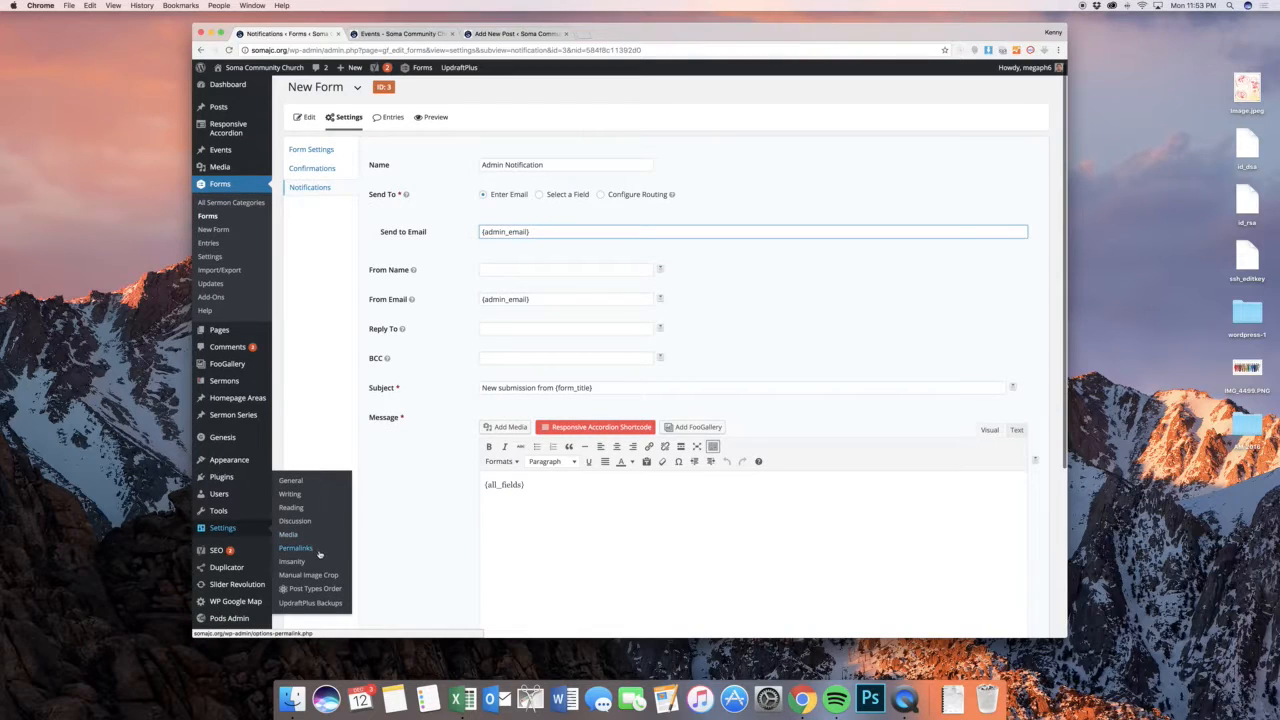
super+click(302, 487)
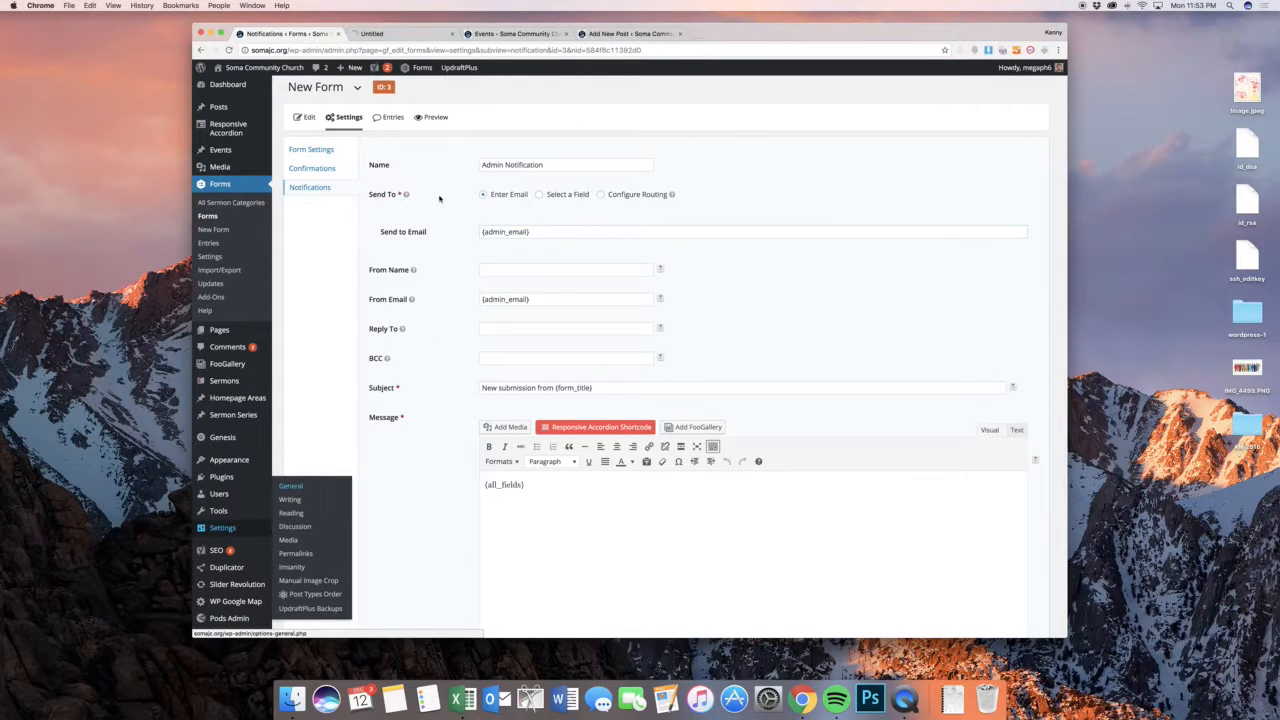
click(386, 34)
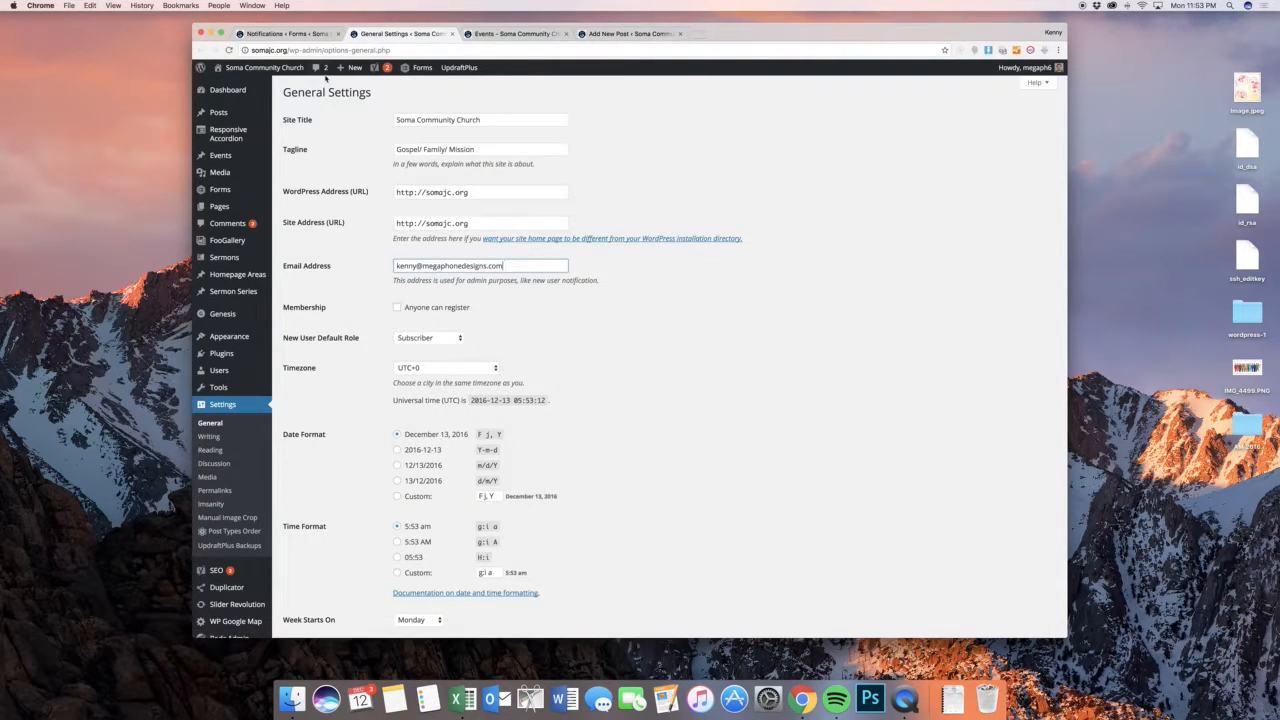
click(275, 34)
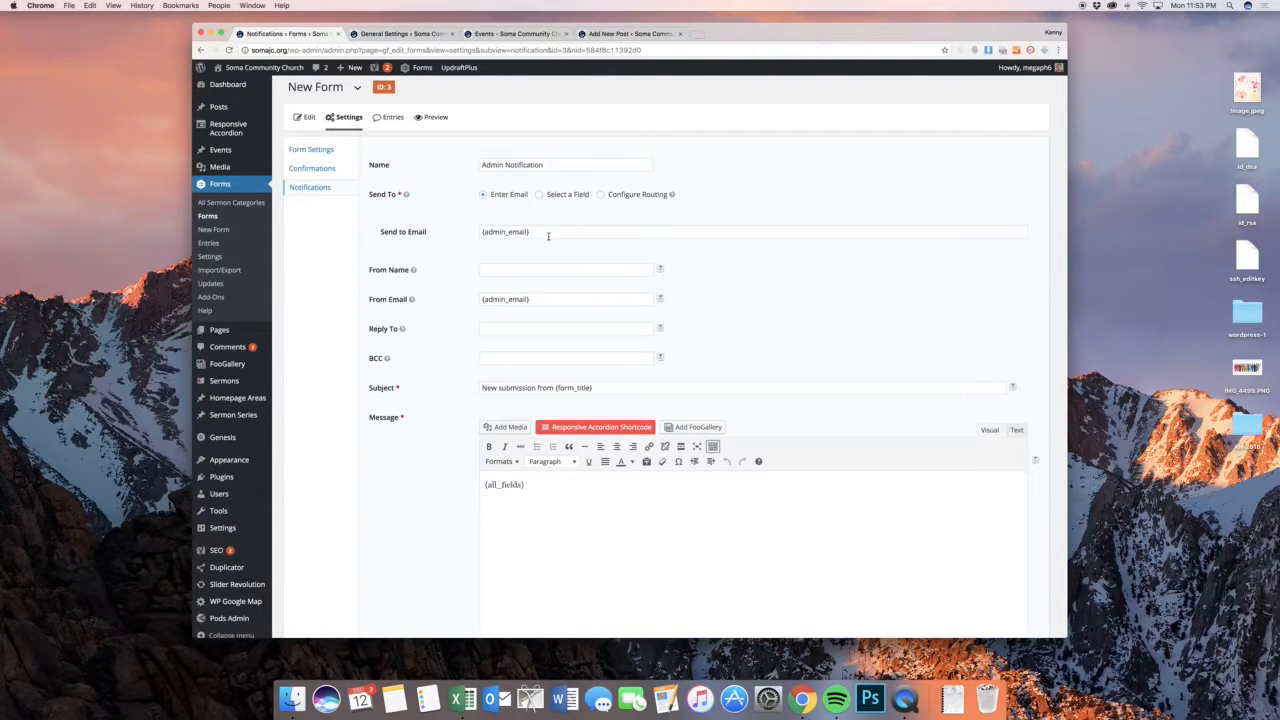
Try the notification's Send To options Select a Field and Configure Routing, and view the form fields available for the routing rule
triple_click(548, 235)
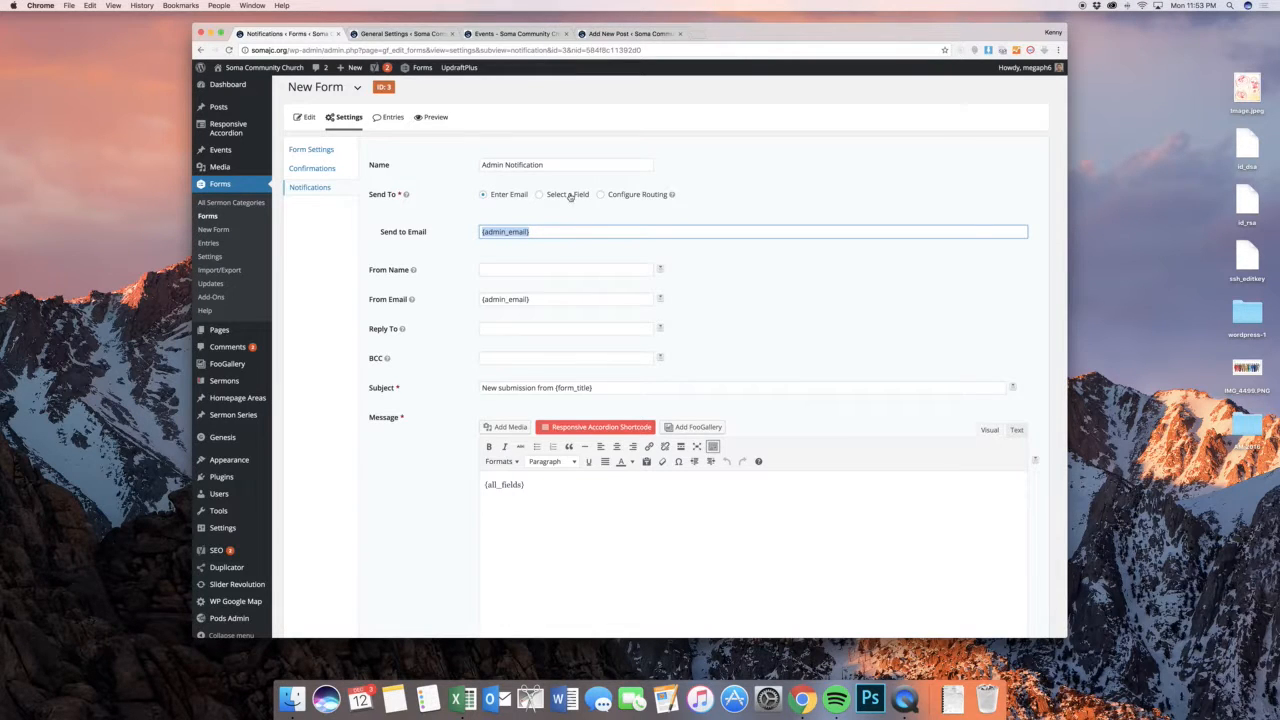
click(569, 195)
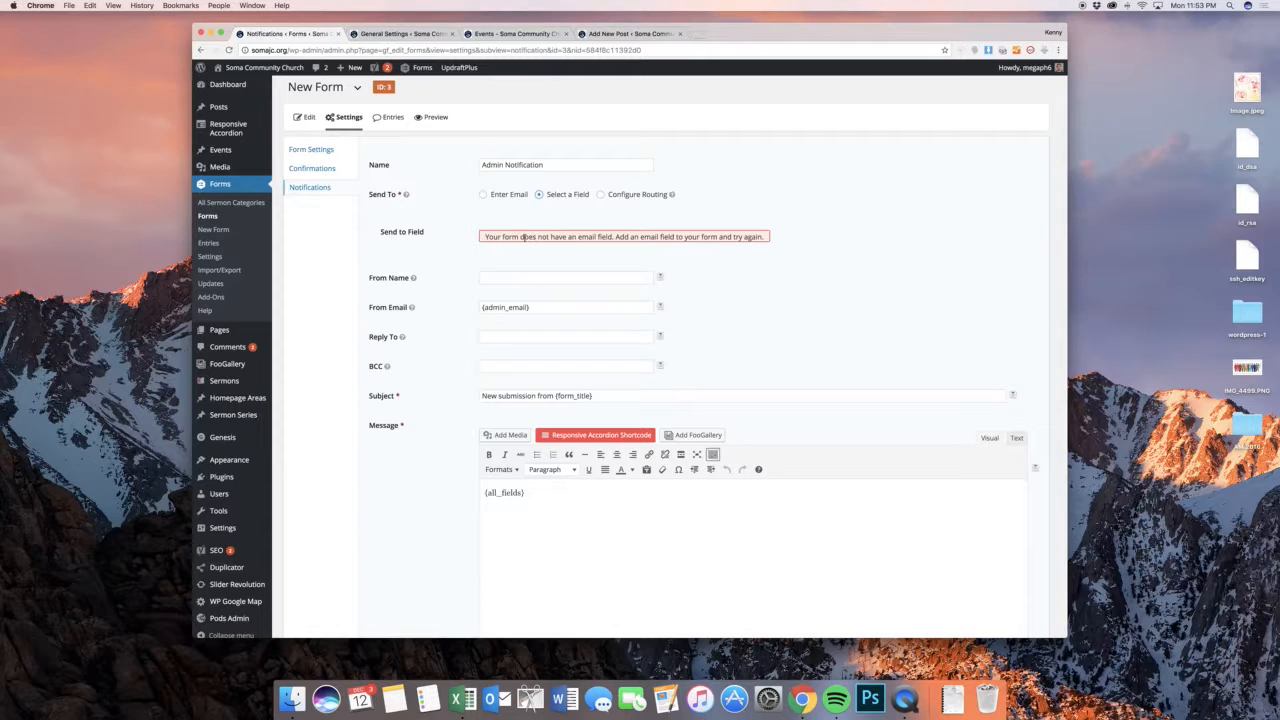
click(635, 194)
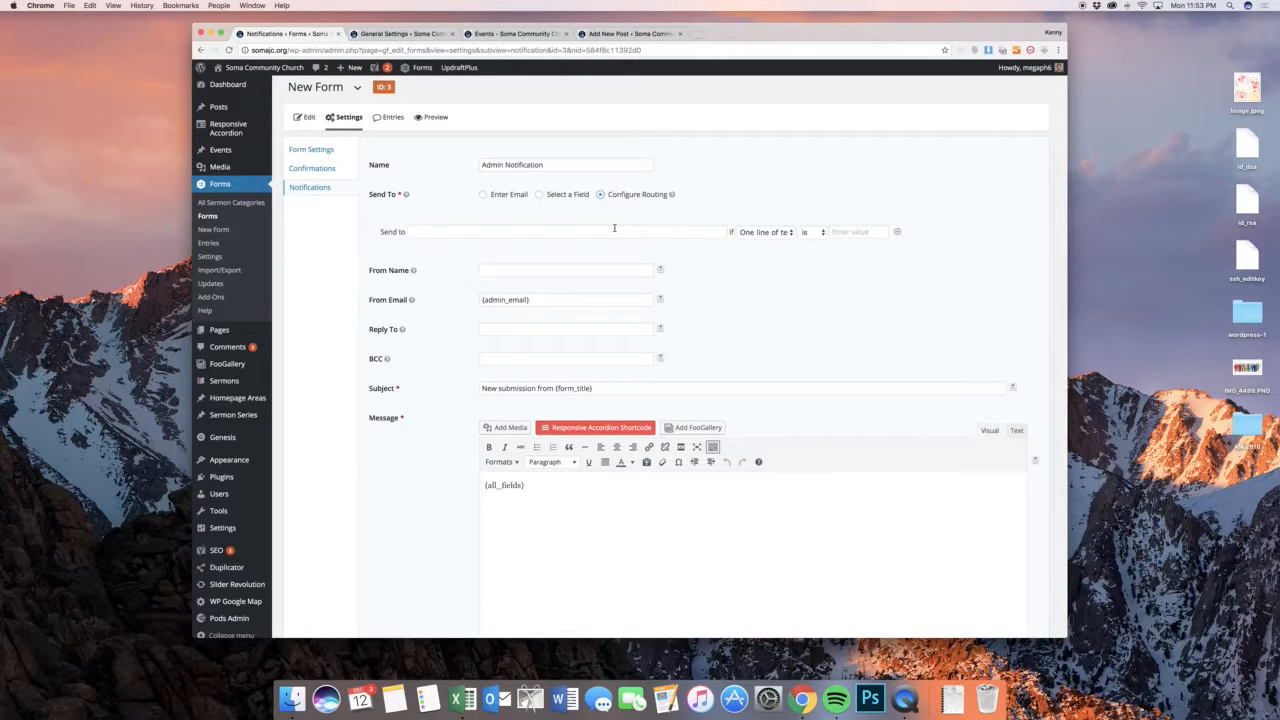
click(614, 230)
click(765, 232)
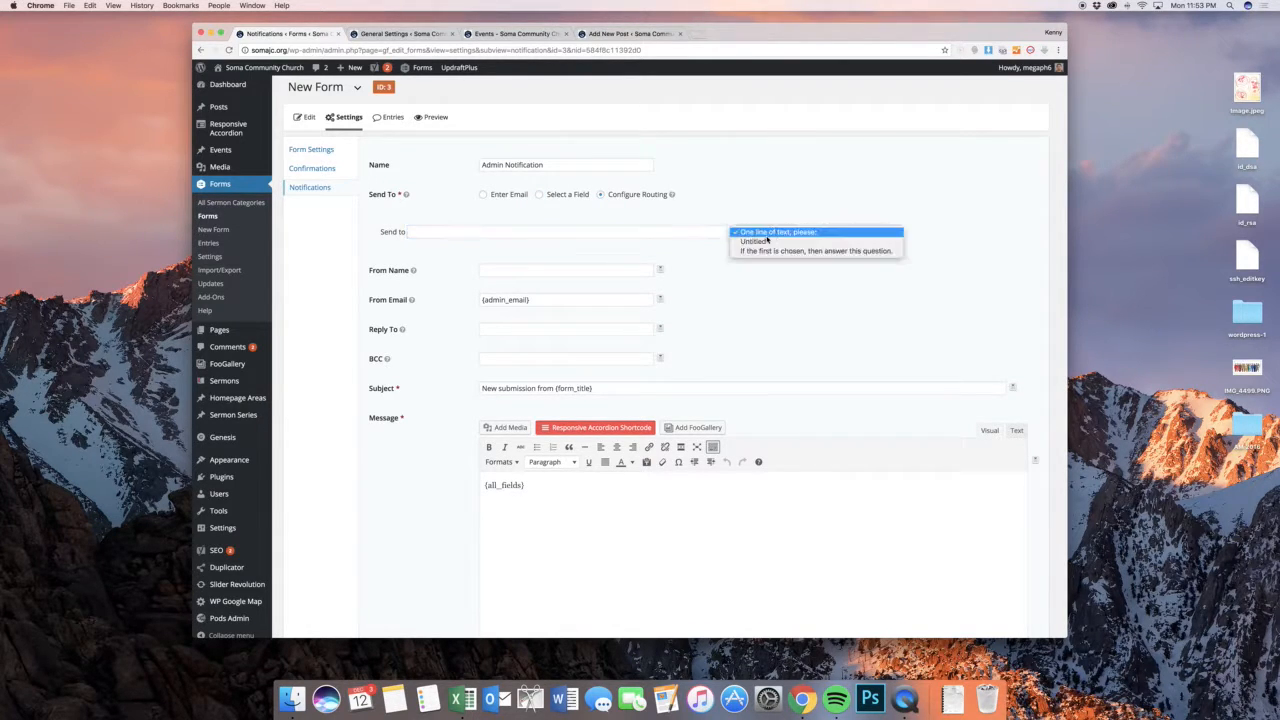
click(662, 232)
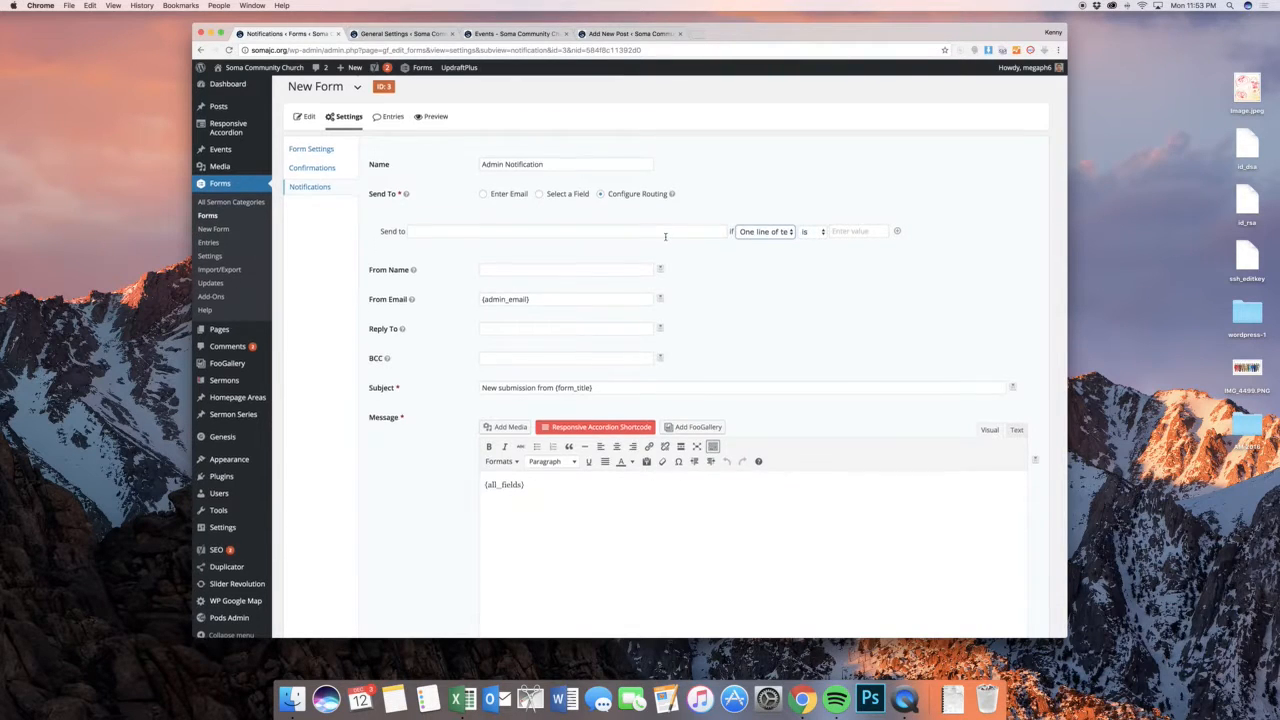
Examine the notification's subject and message, and list the form field merge tags available for the message body
scroll(600, 195, down, 3)
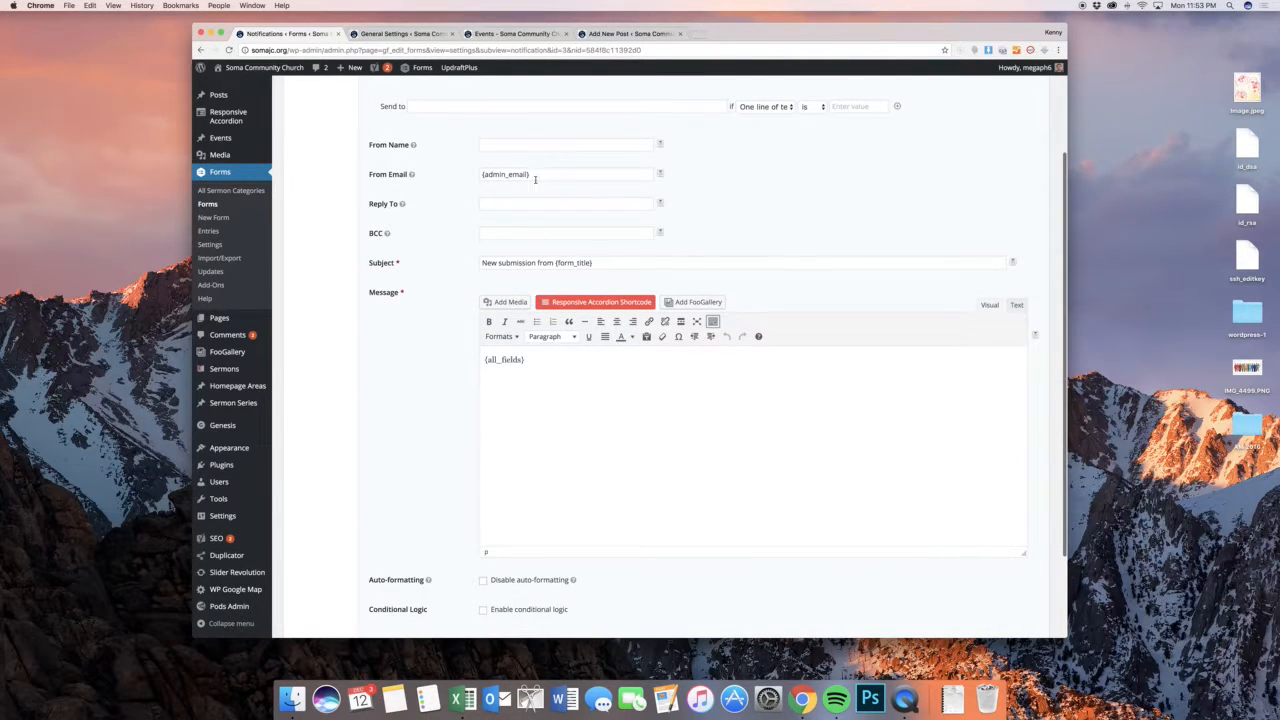
scroll(557, 214, down, 1)
click(560, 218)
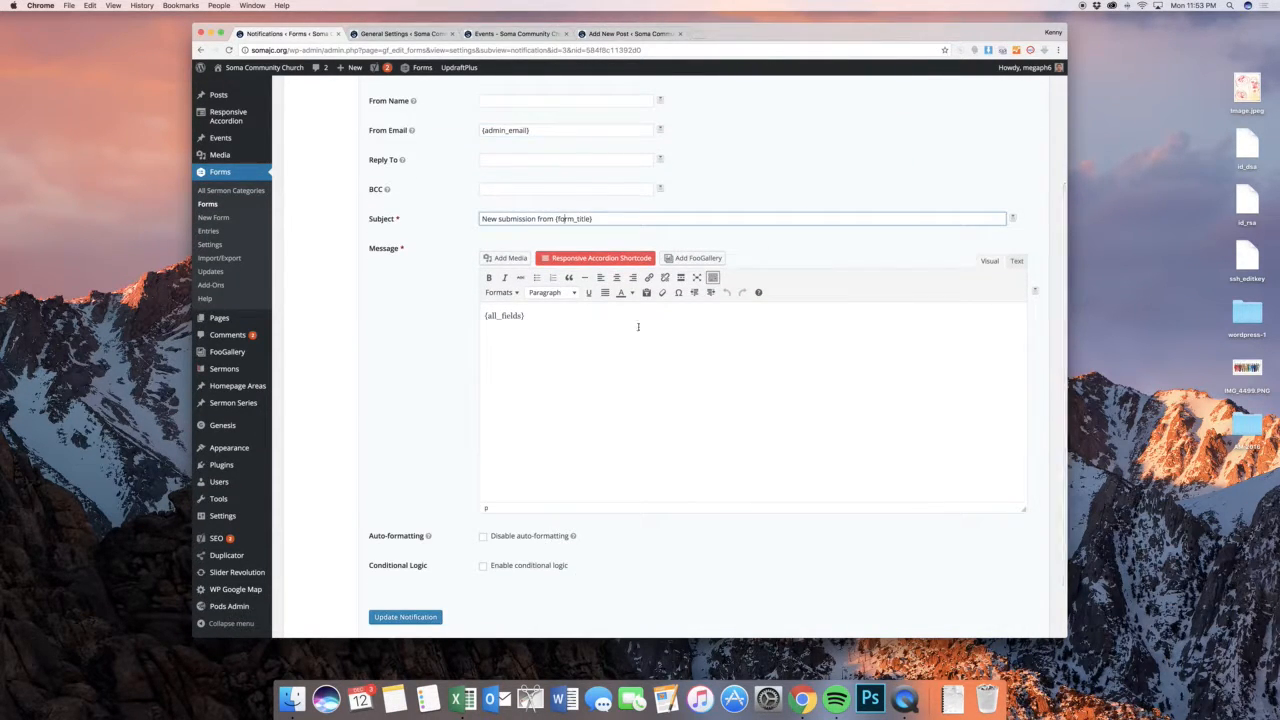
triple_click(638, 326)
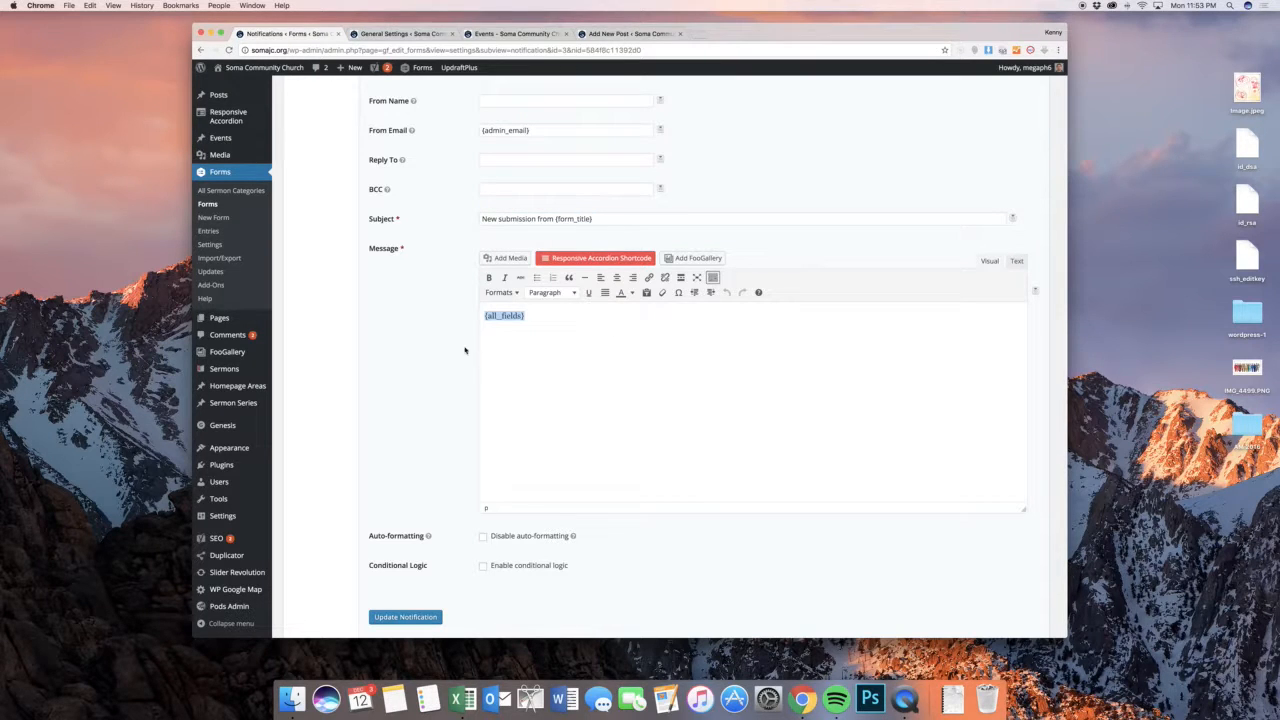
click(516, 335)
click(1037, 291)
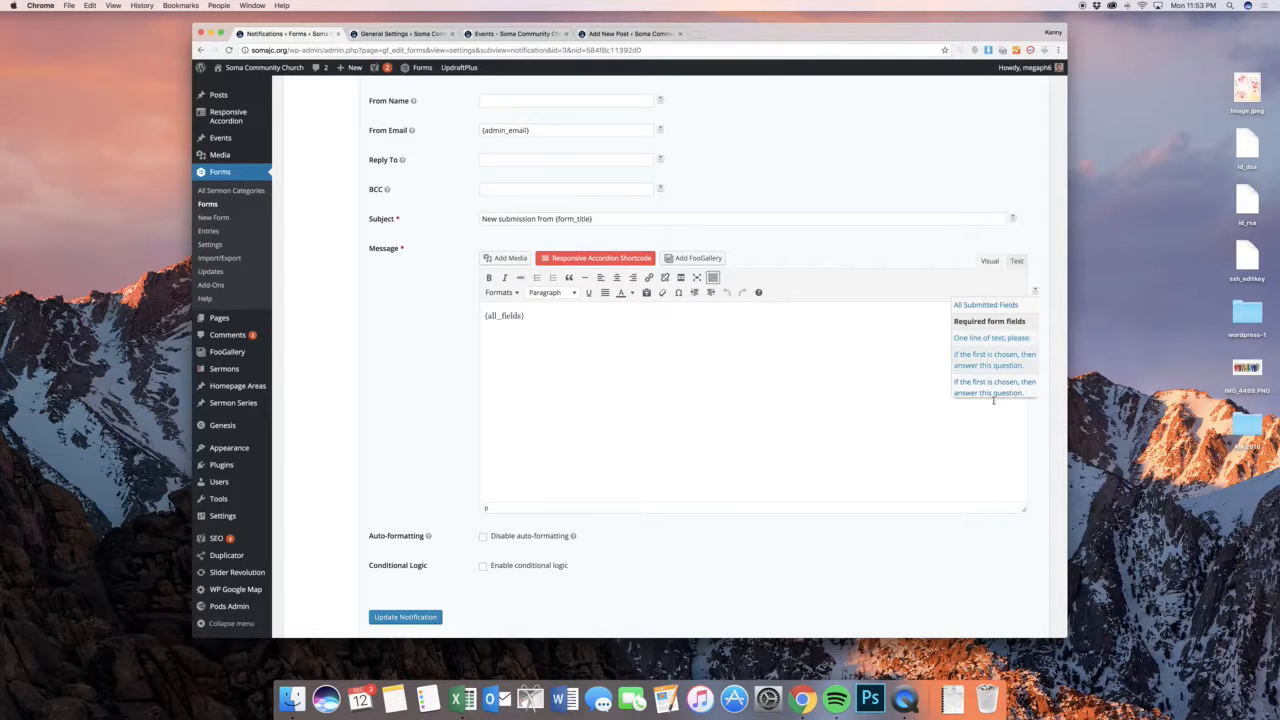
scroll(714, 380, up, 4)
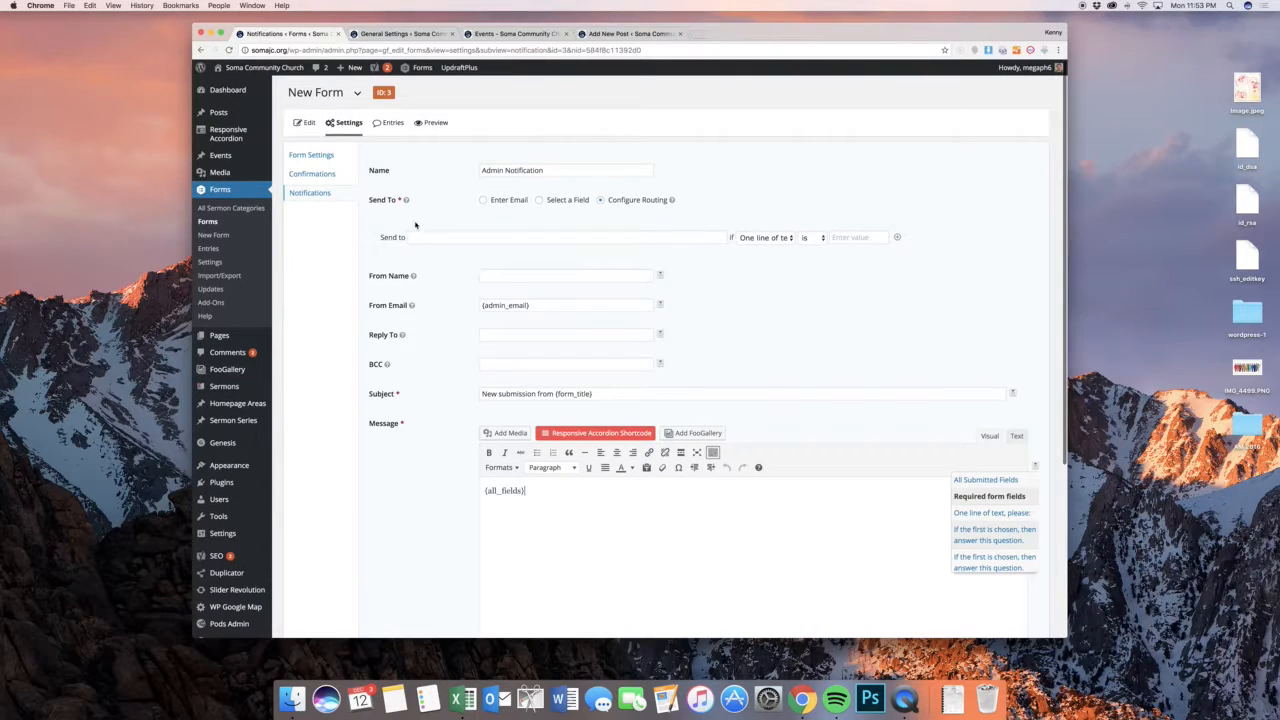
Open the form's Default Confirmation for editing and review its message text and confirmation types
click(334, 176)
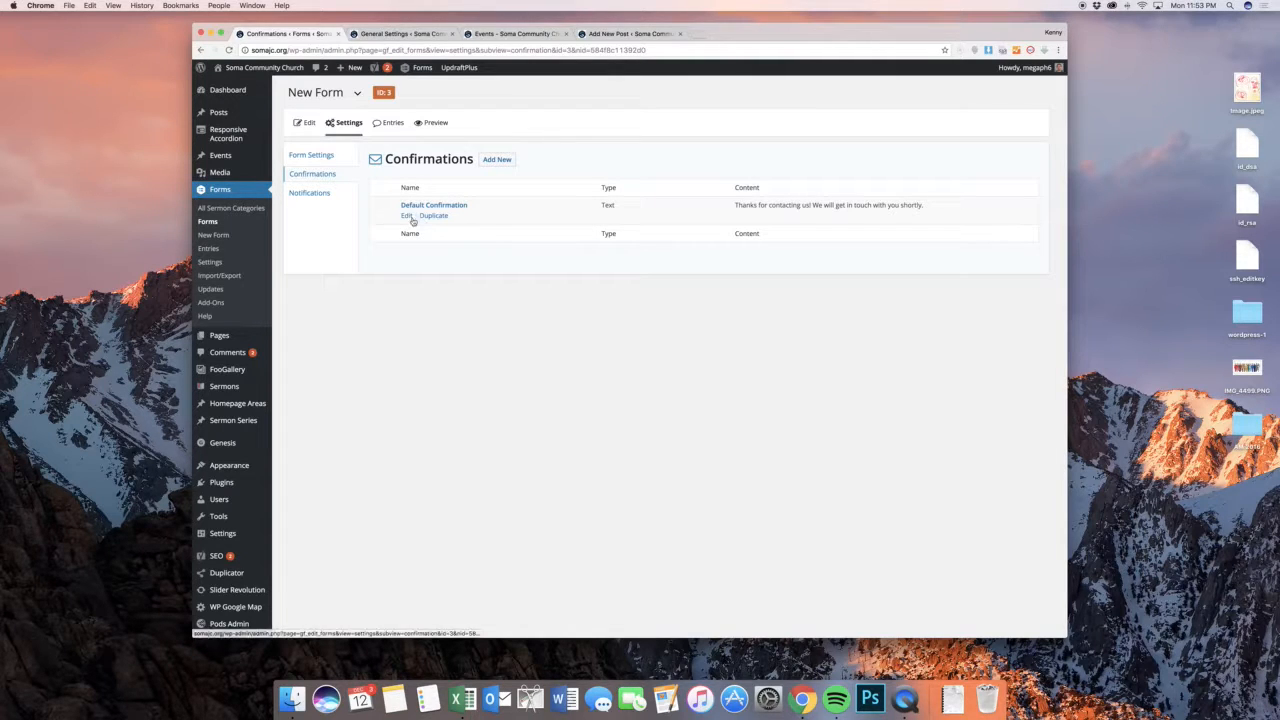
click(406, 215)
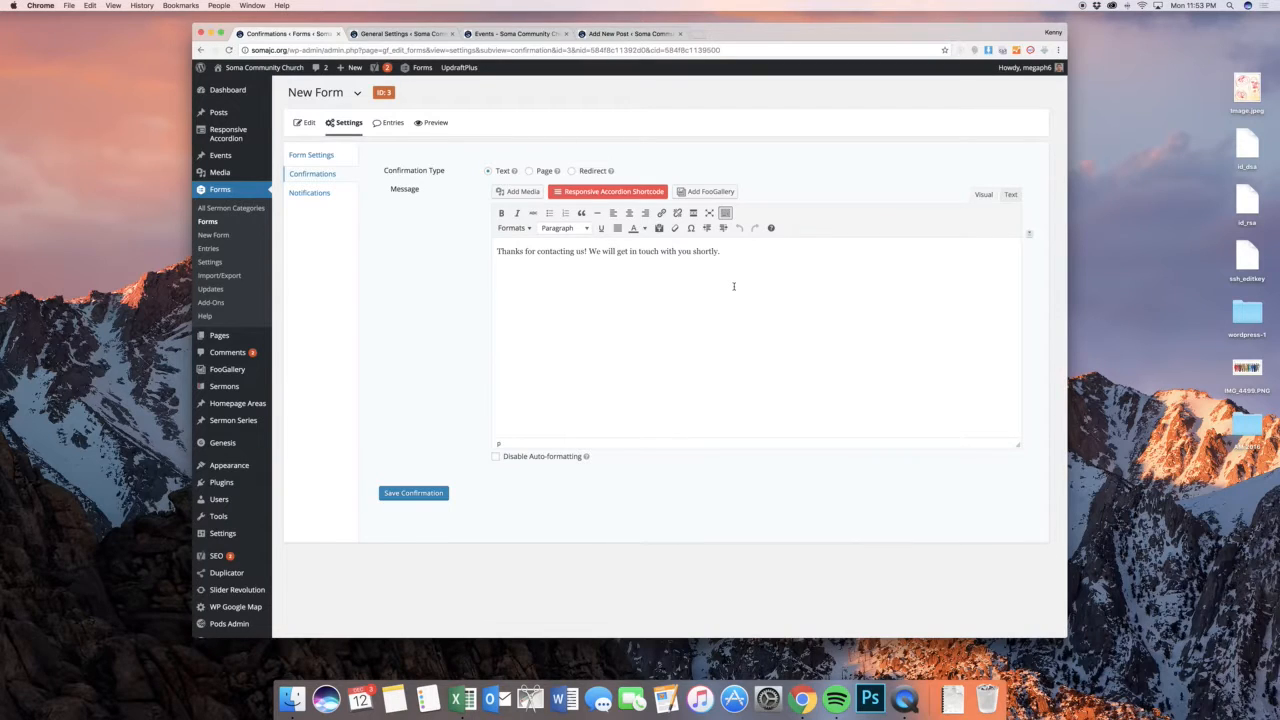
triple_click(743, 265)
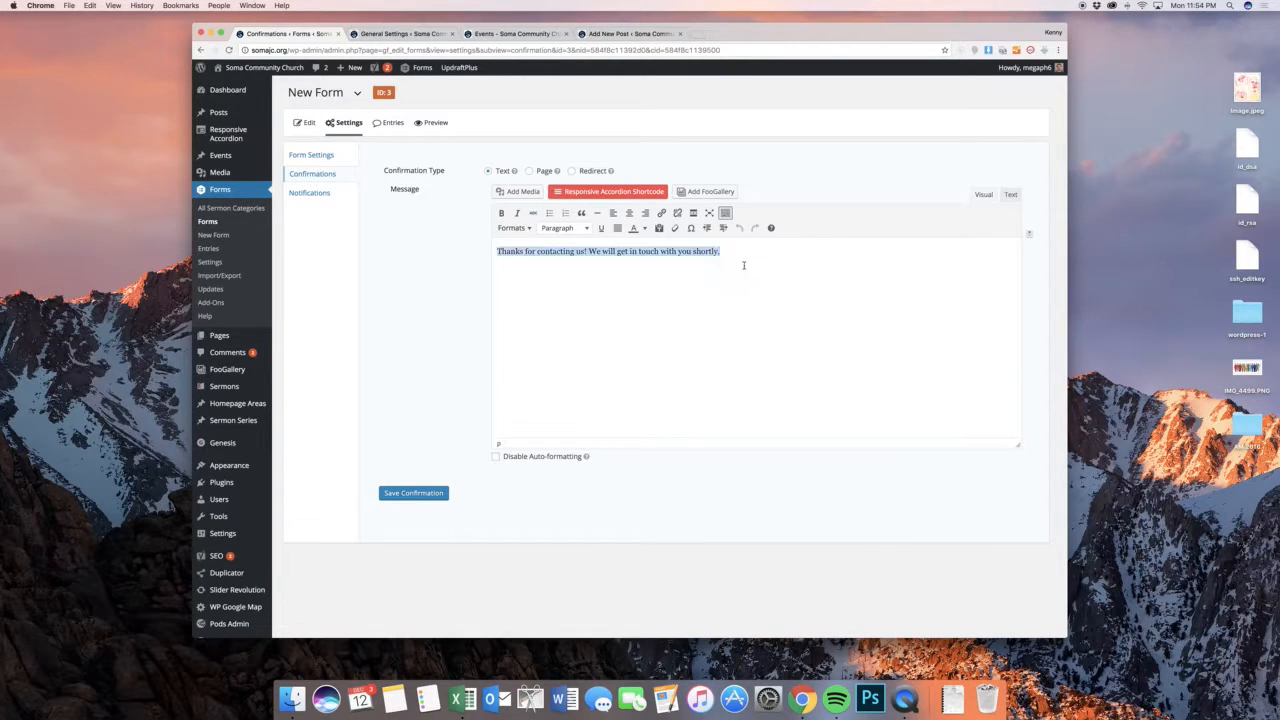
click(750, 265)
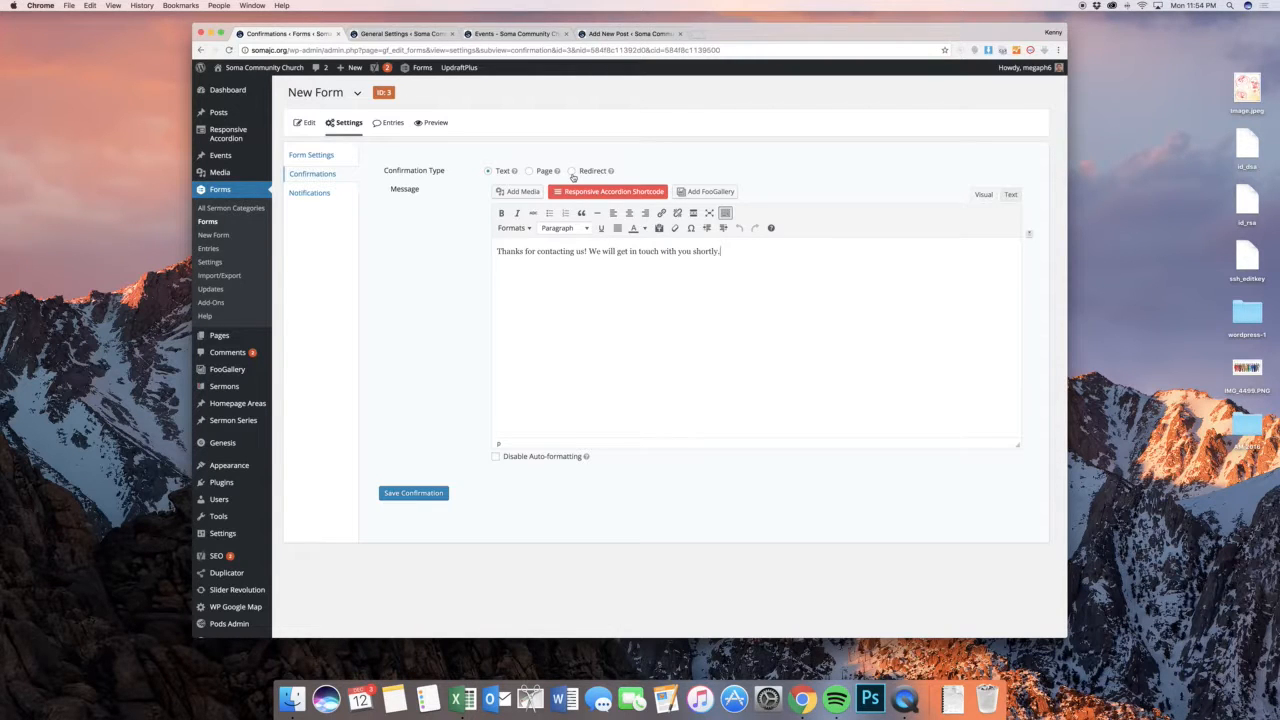
mouse_move(348, 130)
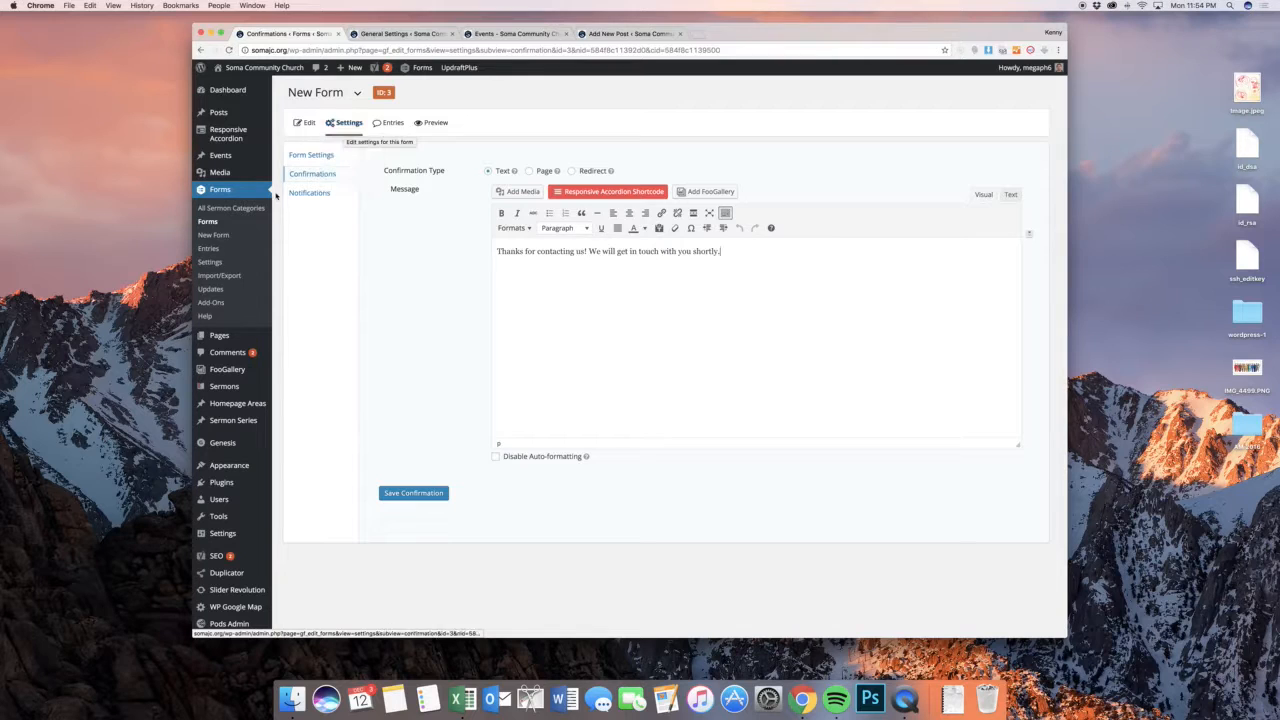
View the form's submitted "One line" entry and inspect the options for resending its Admin Notification
click(393, 130)
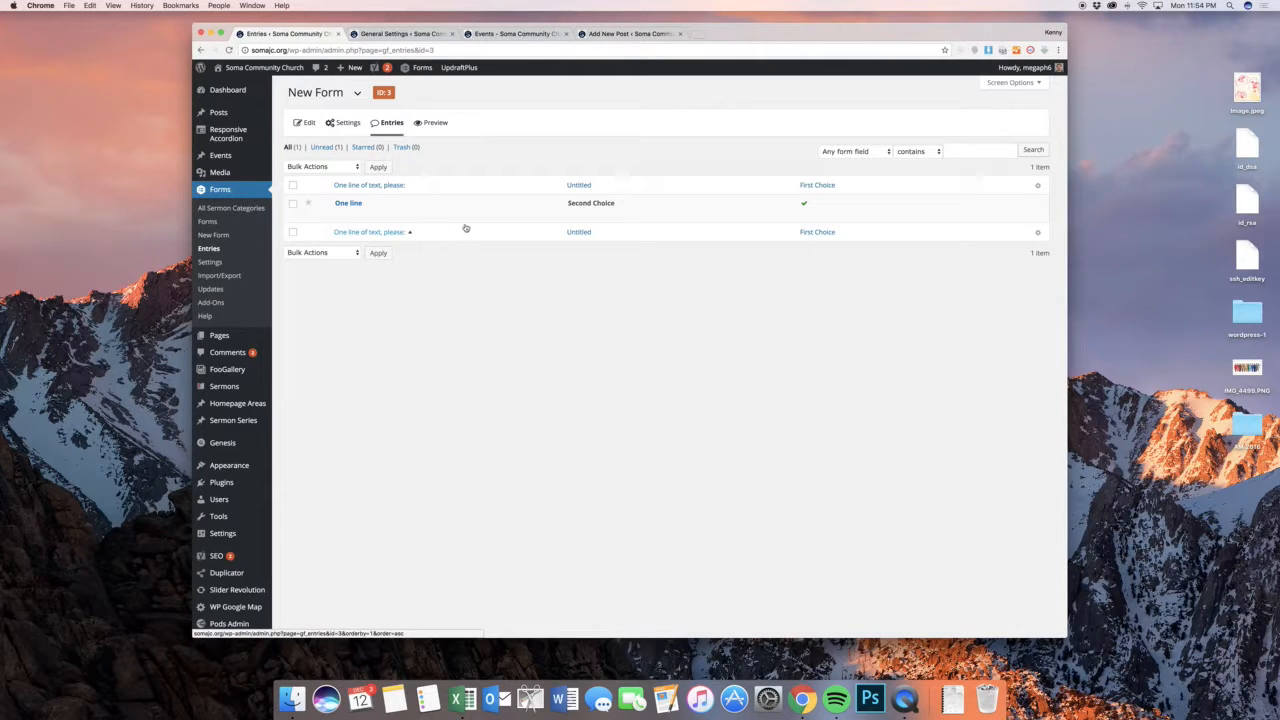
click(345, 204)
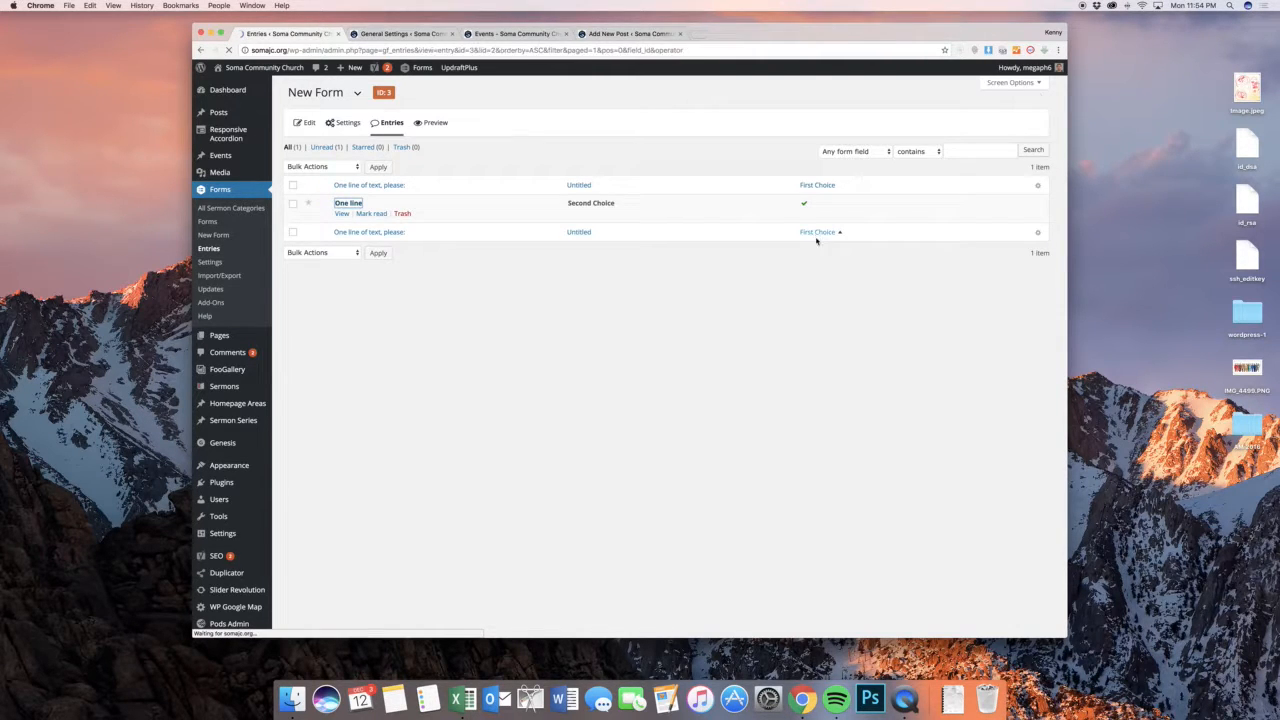
scroll(830, 264, down, 1)
scroll(830, 264, down, 1)
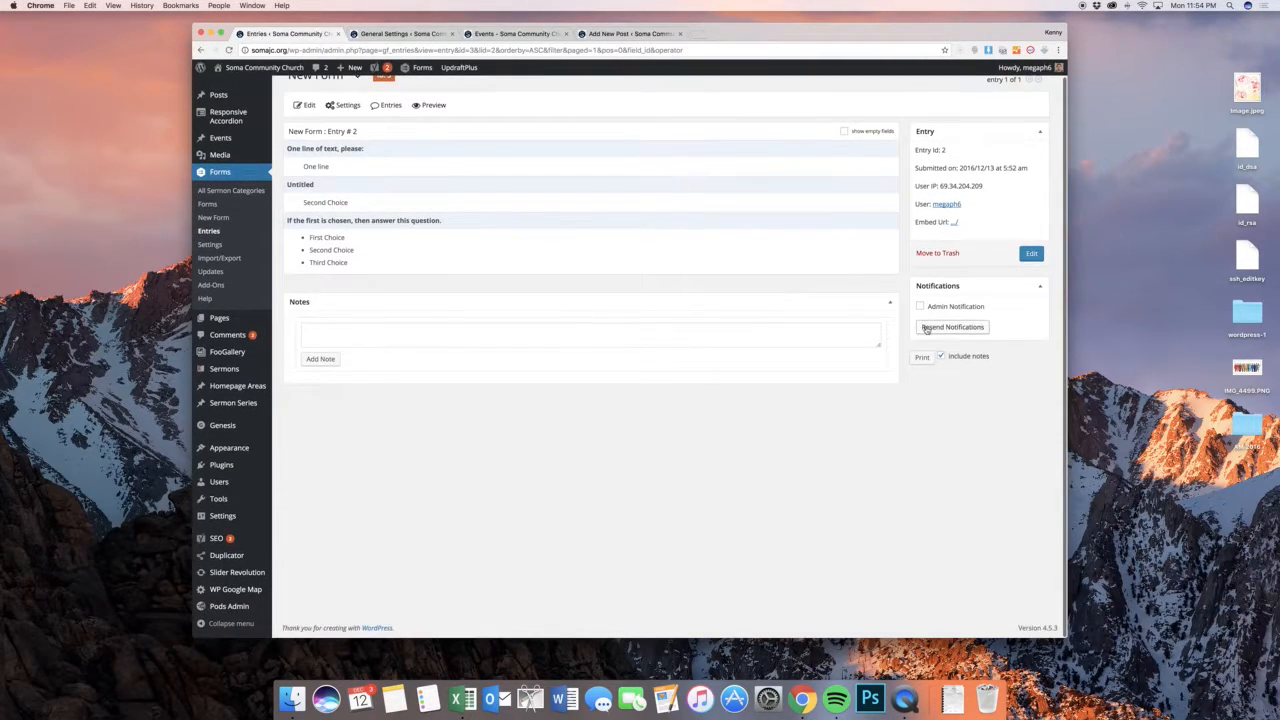
click(920, 306)
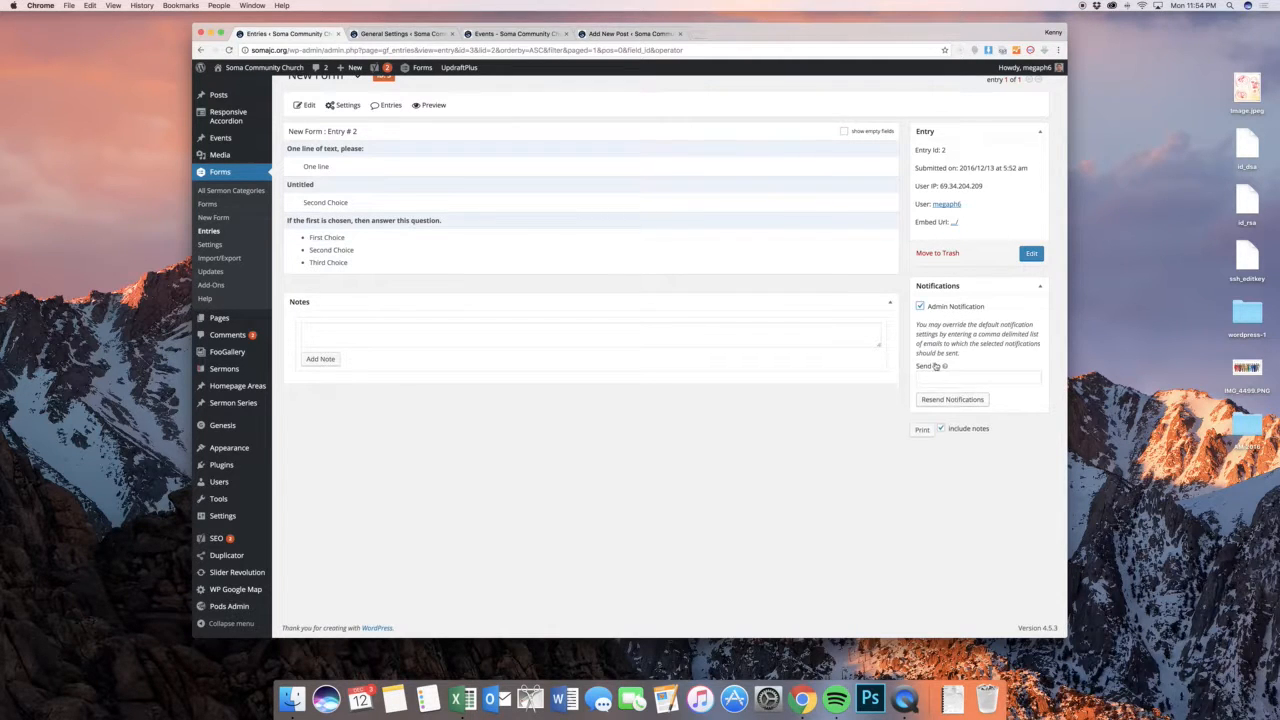
click(920, 306)
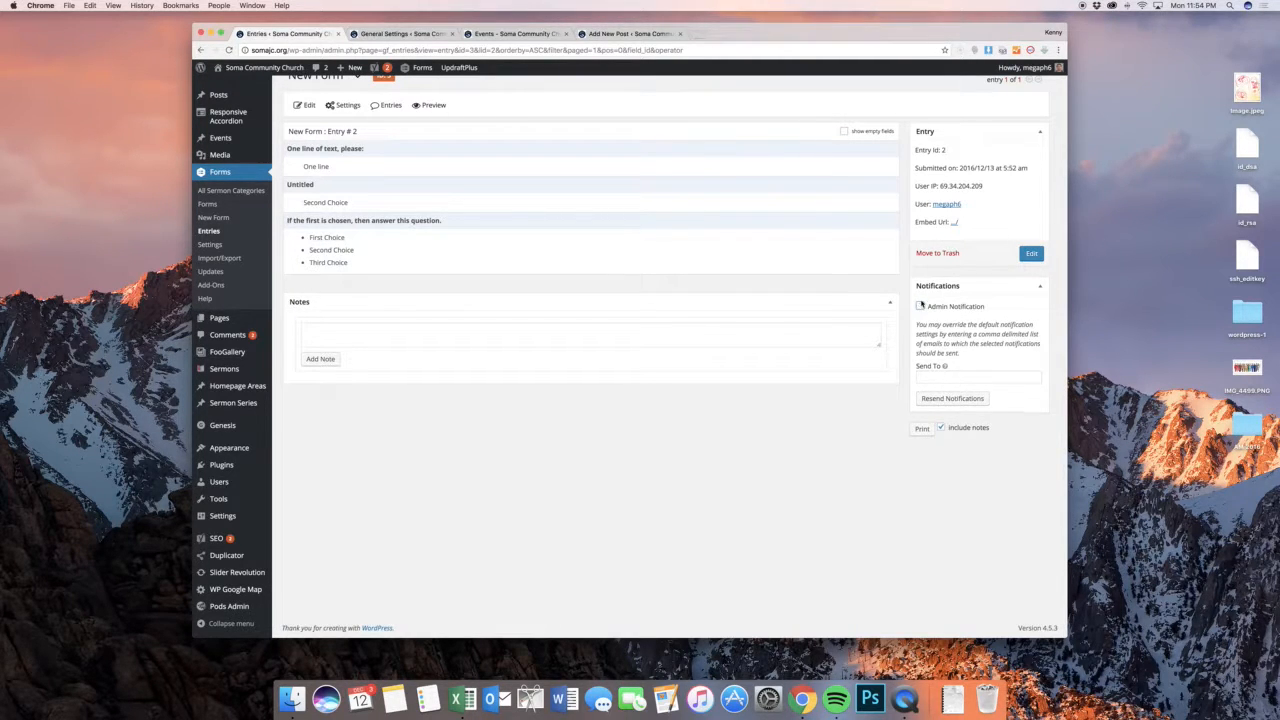
scroll(561, 258, up, 2)
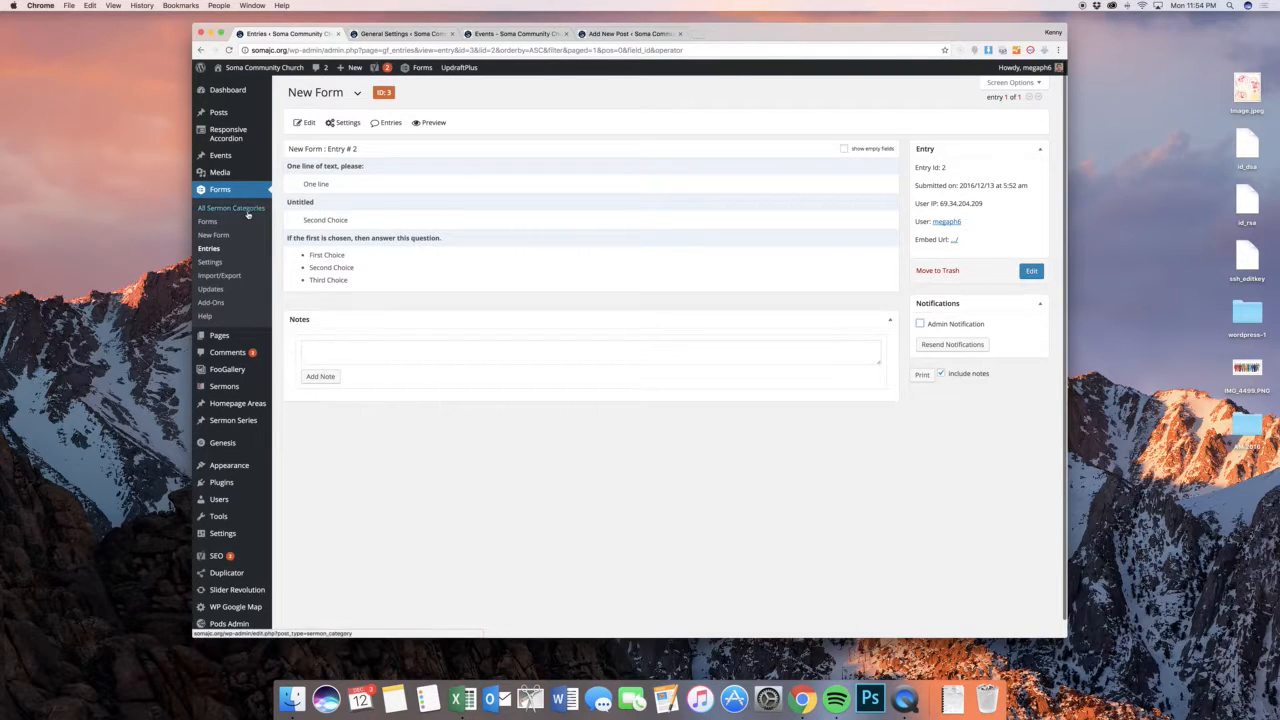
Look over the Gravity Forms general settings and browse the catalogue of available Gravity Forms add-ons
click(230, 263)
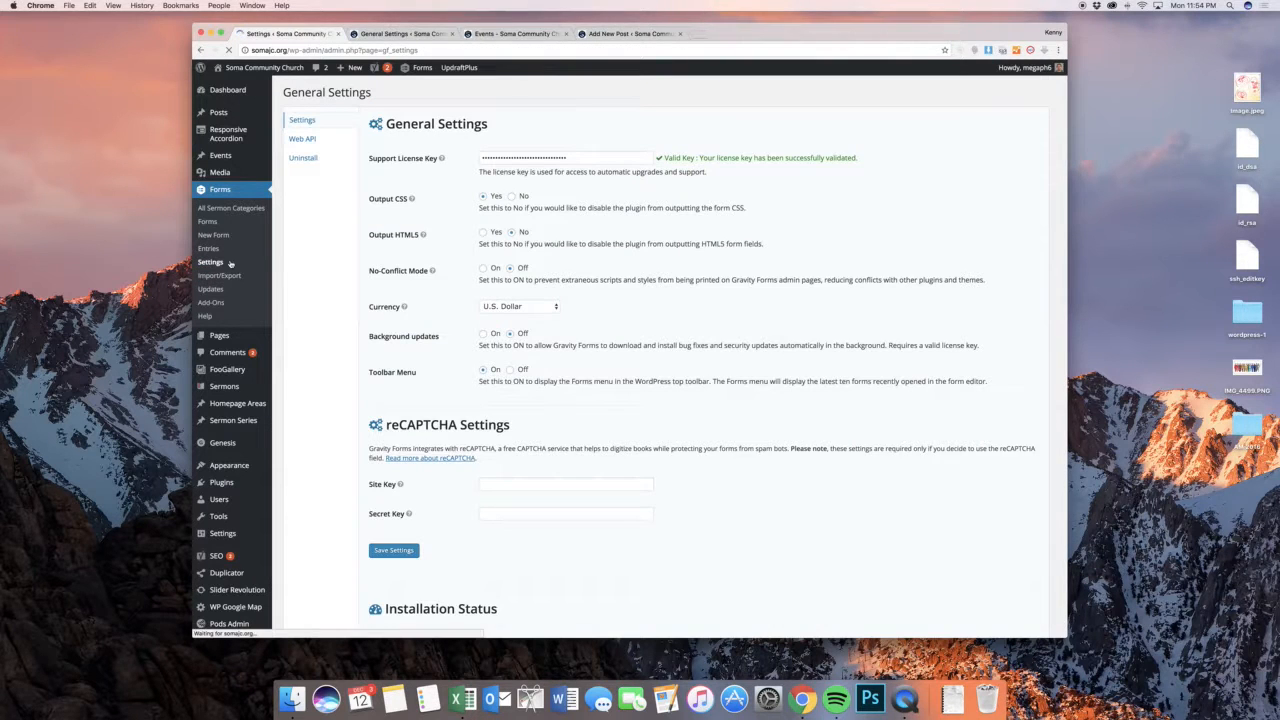
scroll(401, 204, down, 1)
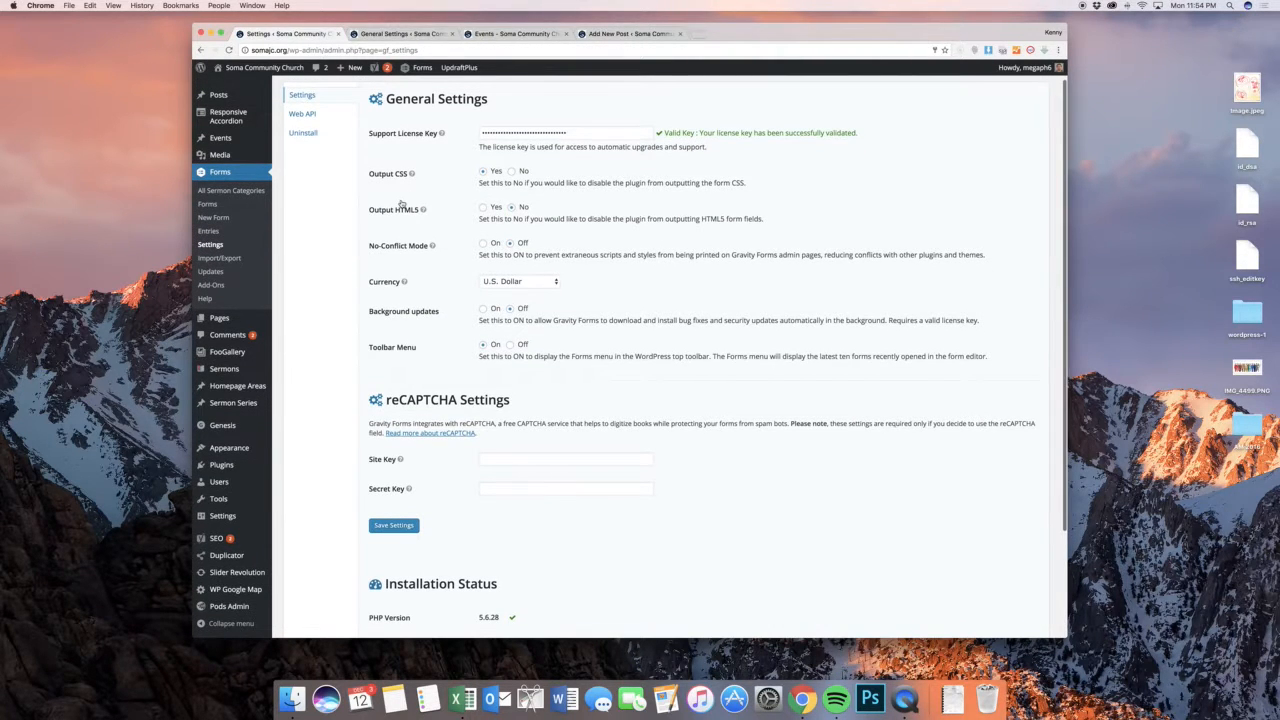
scroll(401, 204, up, 1)
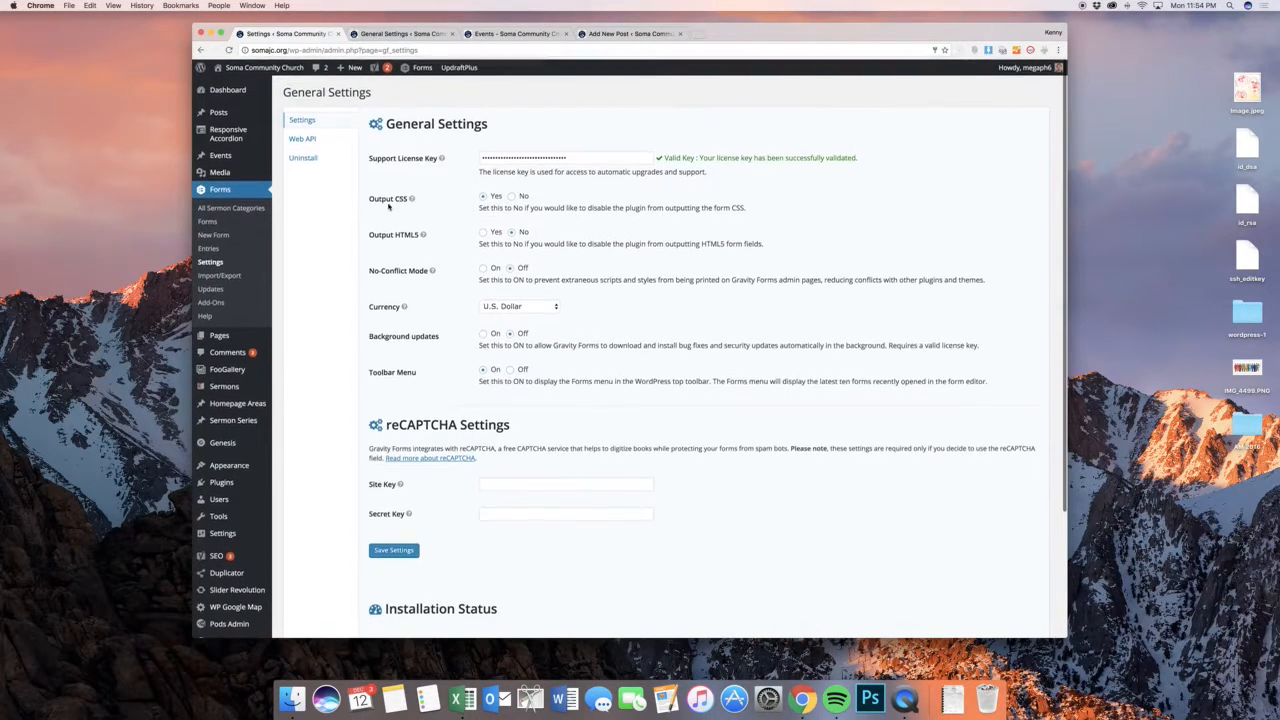
click(211, 302)
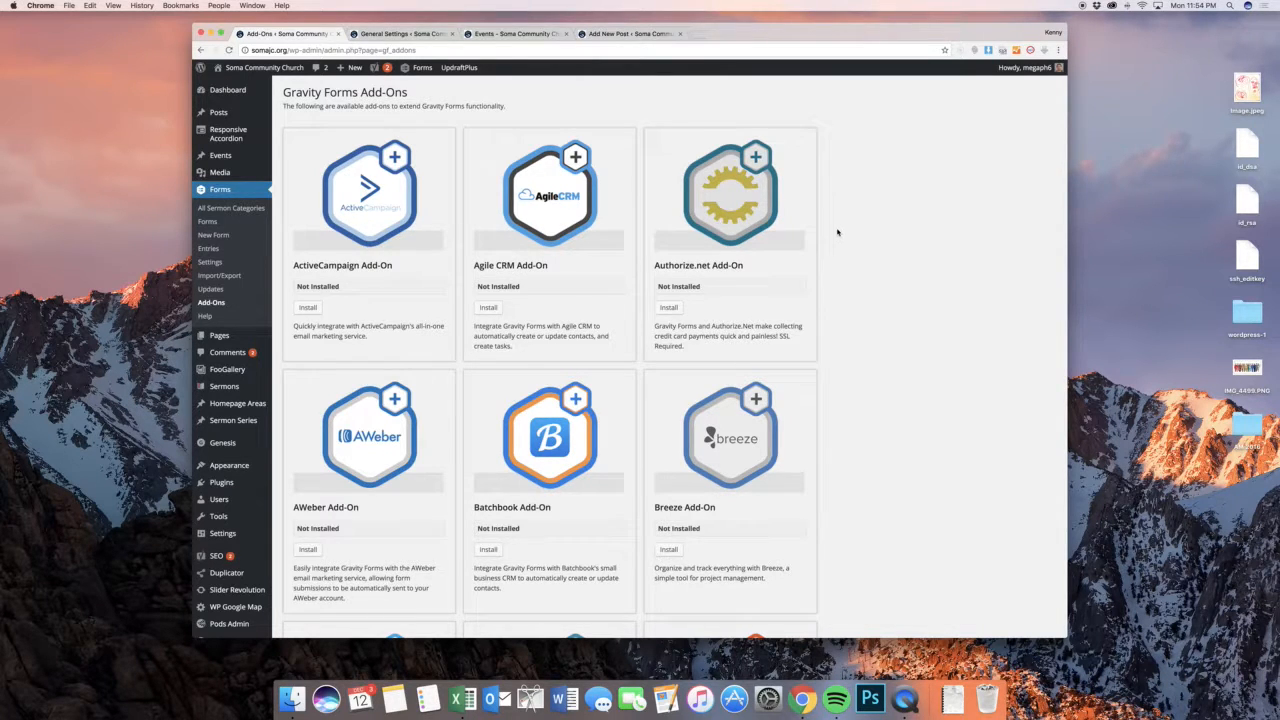
scroll(837, 232, down, 5)
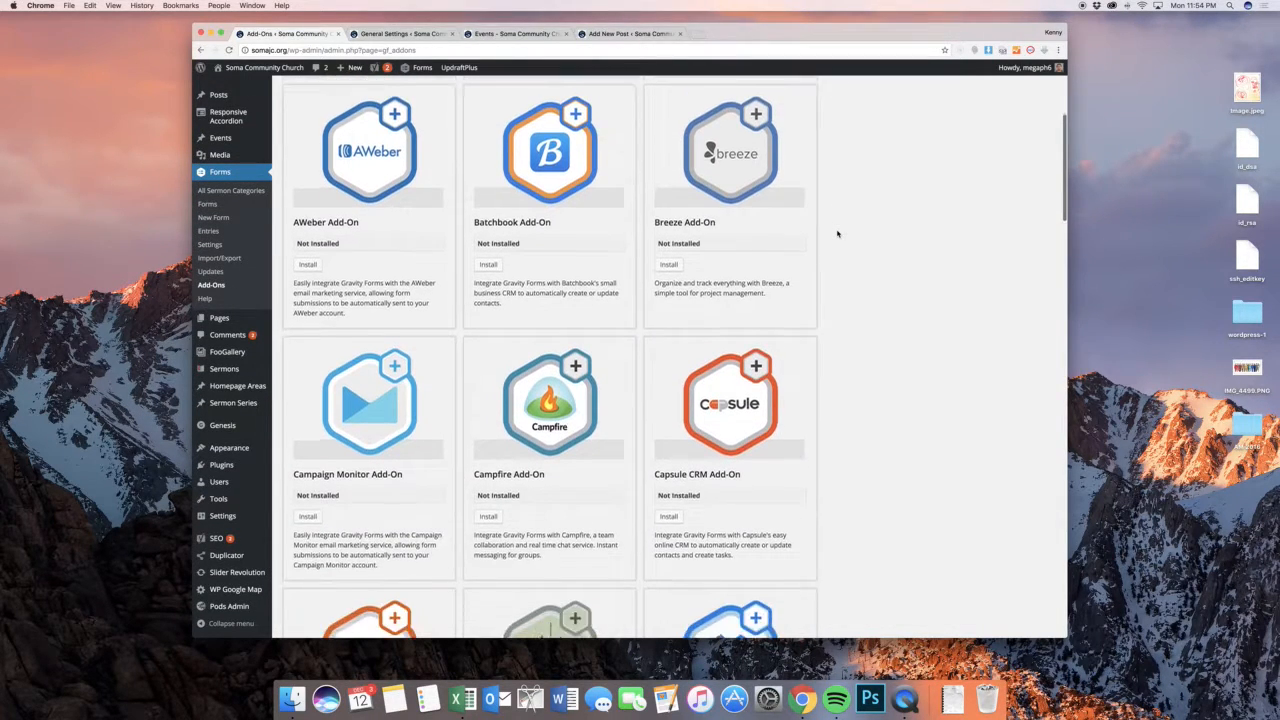
scroll(837, 233, down, 7)
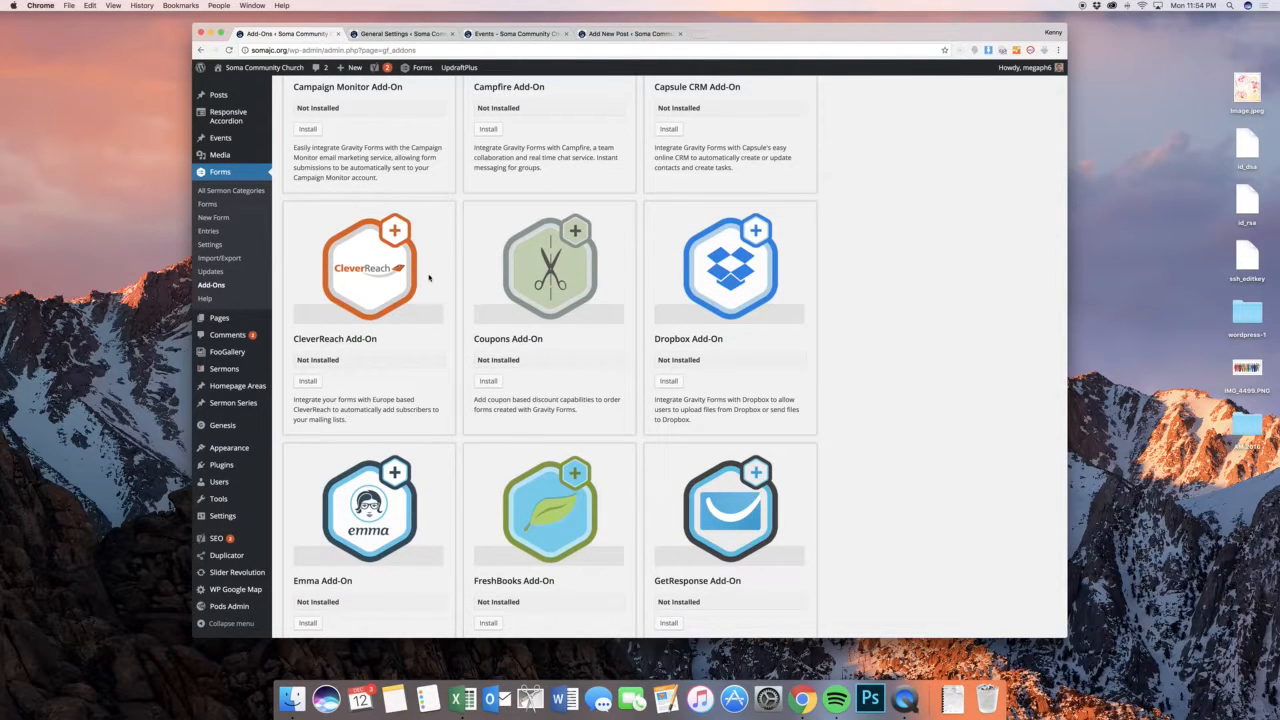
List all of the site's pages and open the About Us page for editing in a new tab
mouse_move(226, 318)
click(270, 322)
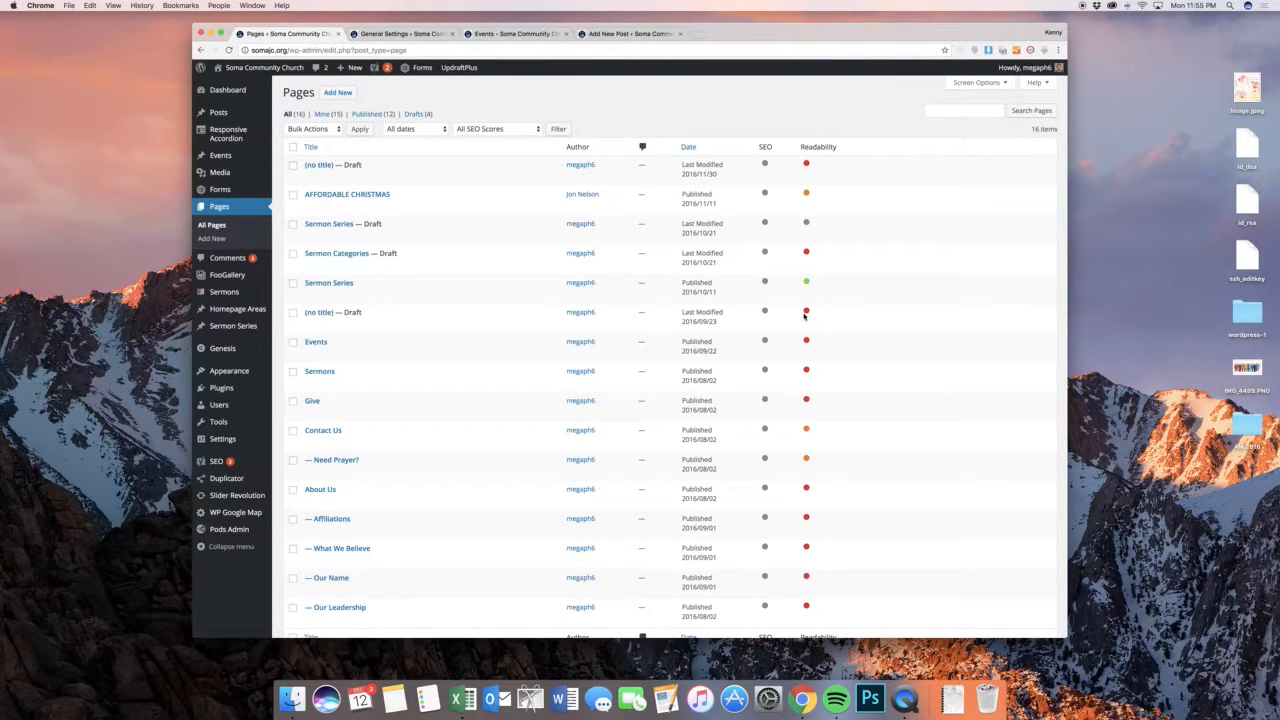
scroll(805, 314, down, 3)
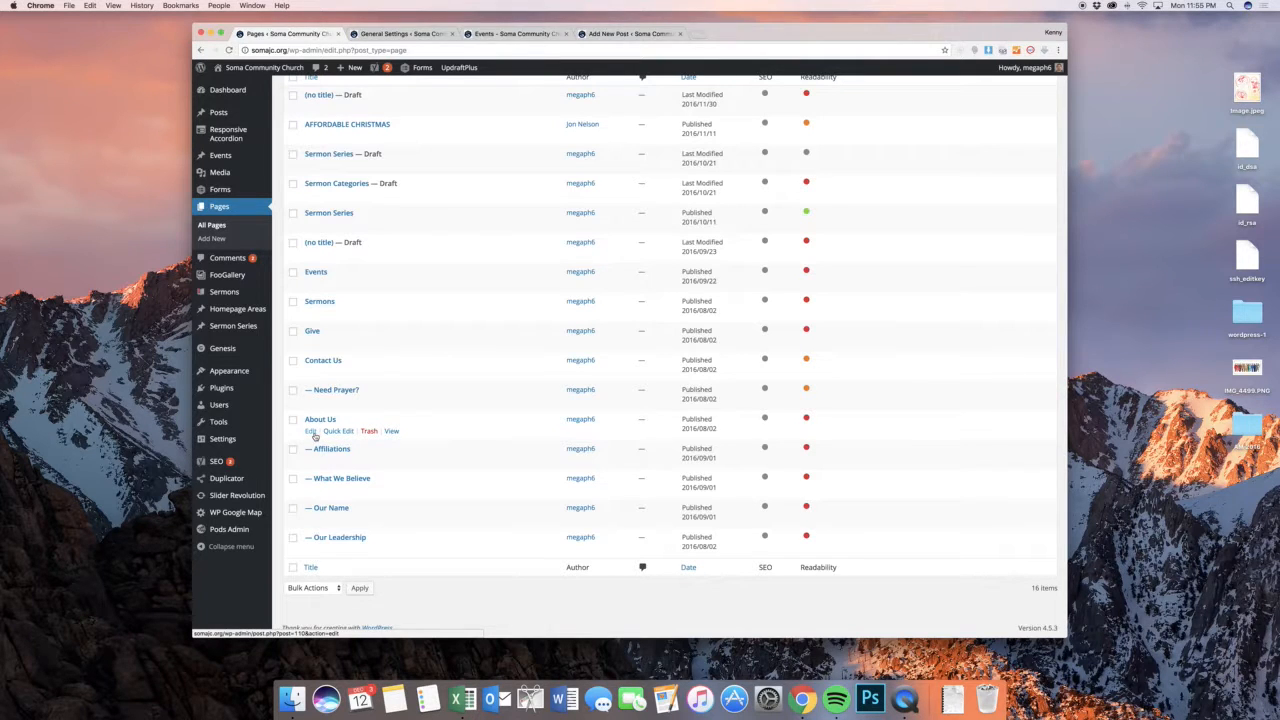
super+click(310, 431)
click(515, 33)
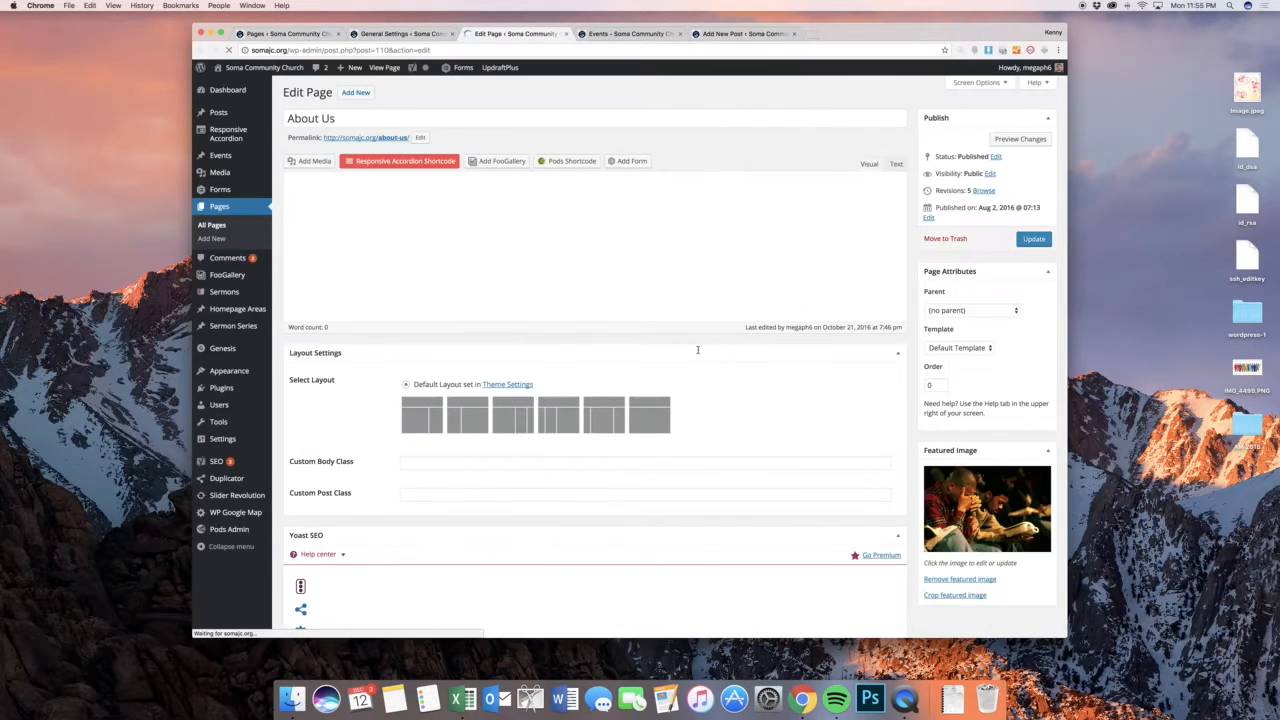
Look through the About Us page text in the editor and preview how the page appears on the site
scroll(701, 337, down, 1)
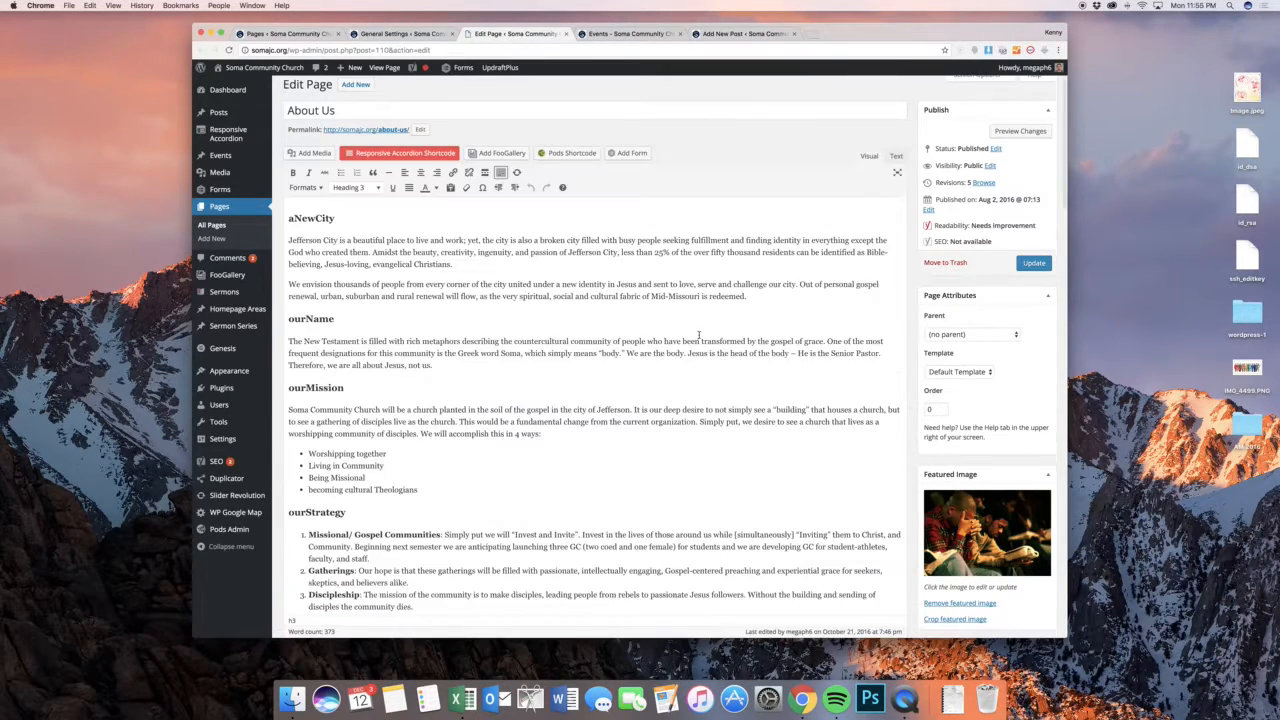
click(630, 321)
click(485, 266)
scroll(479, 267, down, 2)
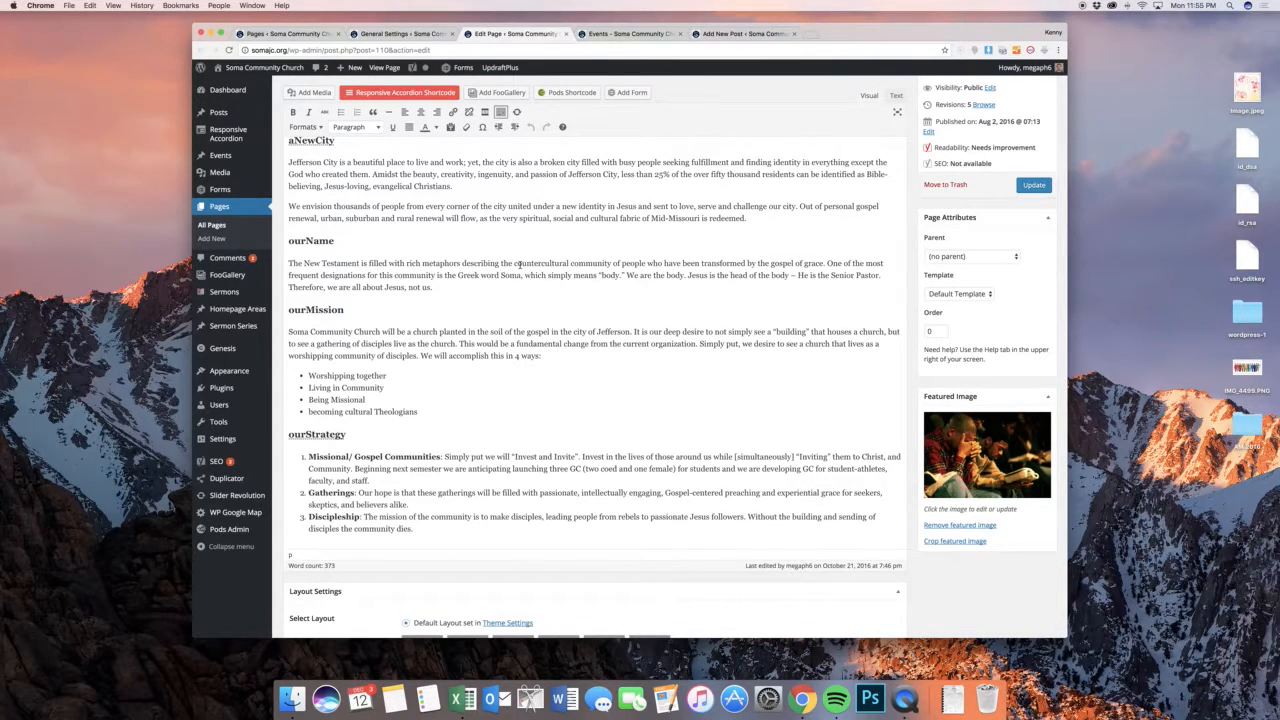
scroll(597, 263, up, 5)
click(1013, 136)
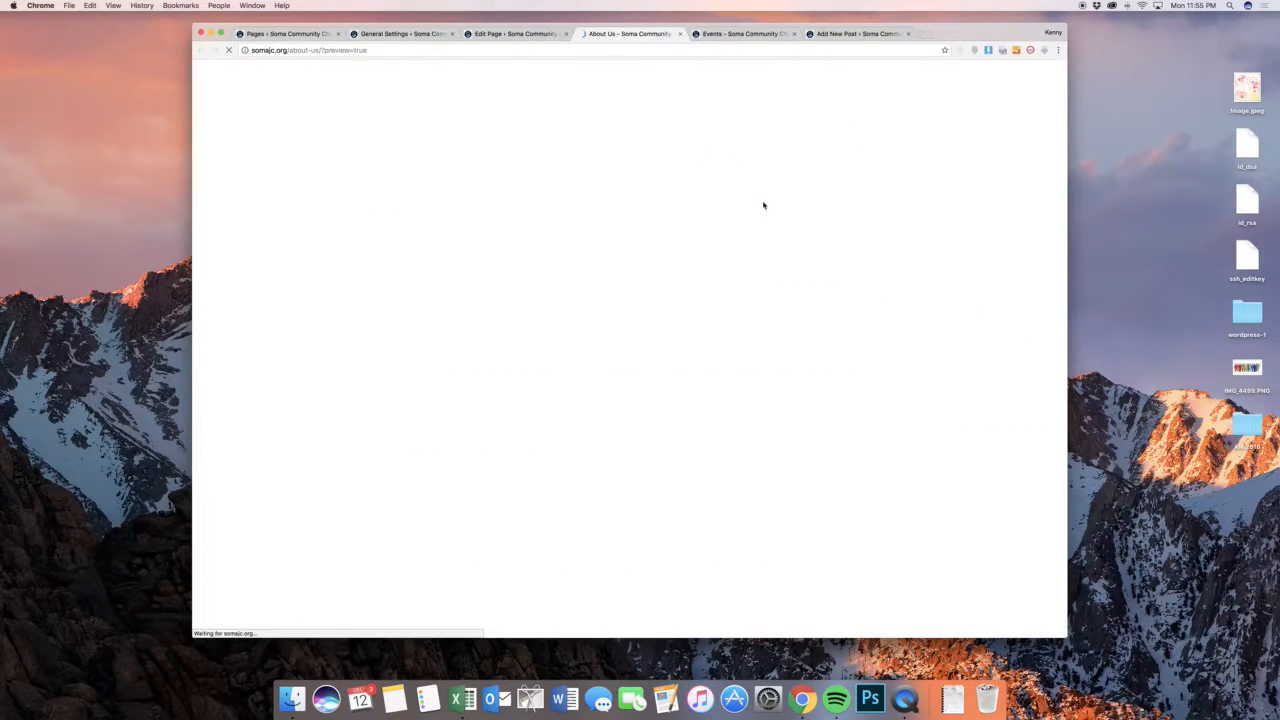
scroll(790, 230, down, 5)
scroll(808, 250, down, 7)
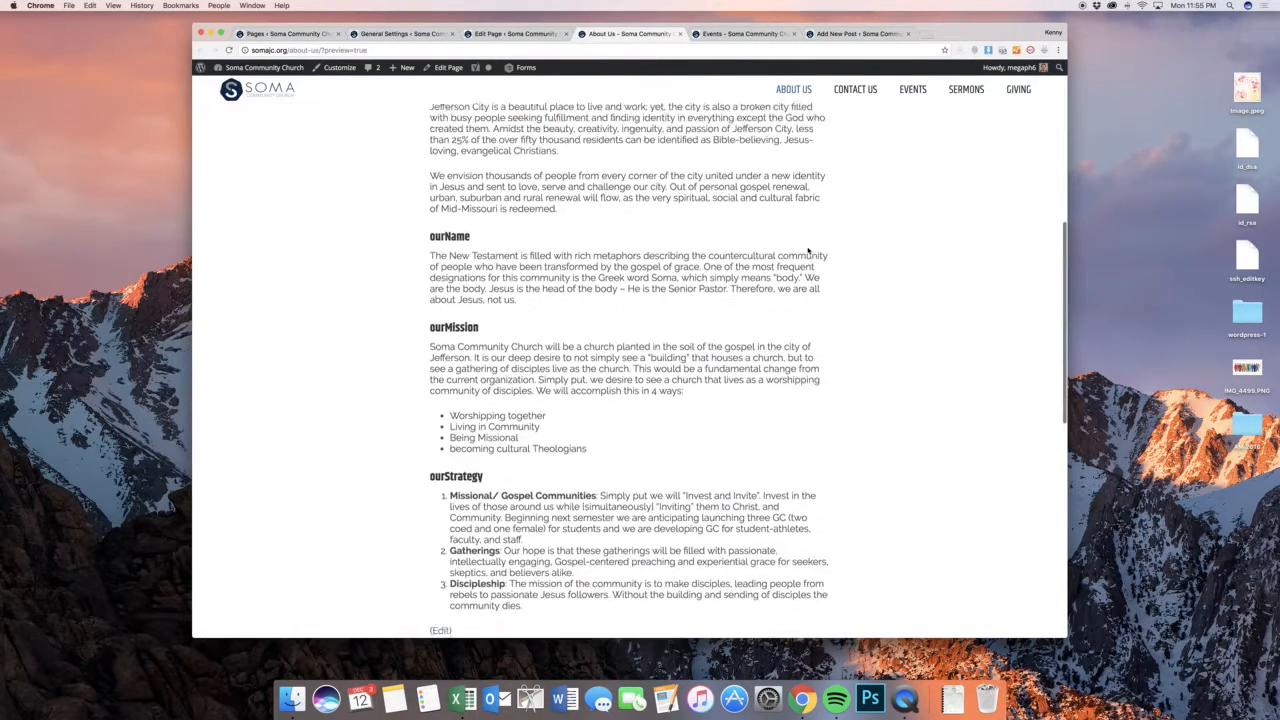
Return to the About Us editor and examine the formatting of the aNewCity and ourMission headings and the bulleted list
click(515, 33)
drag(335, 227, 286, 227)
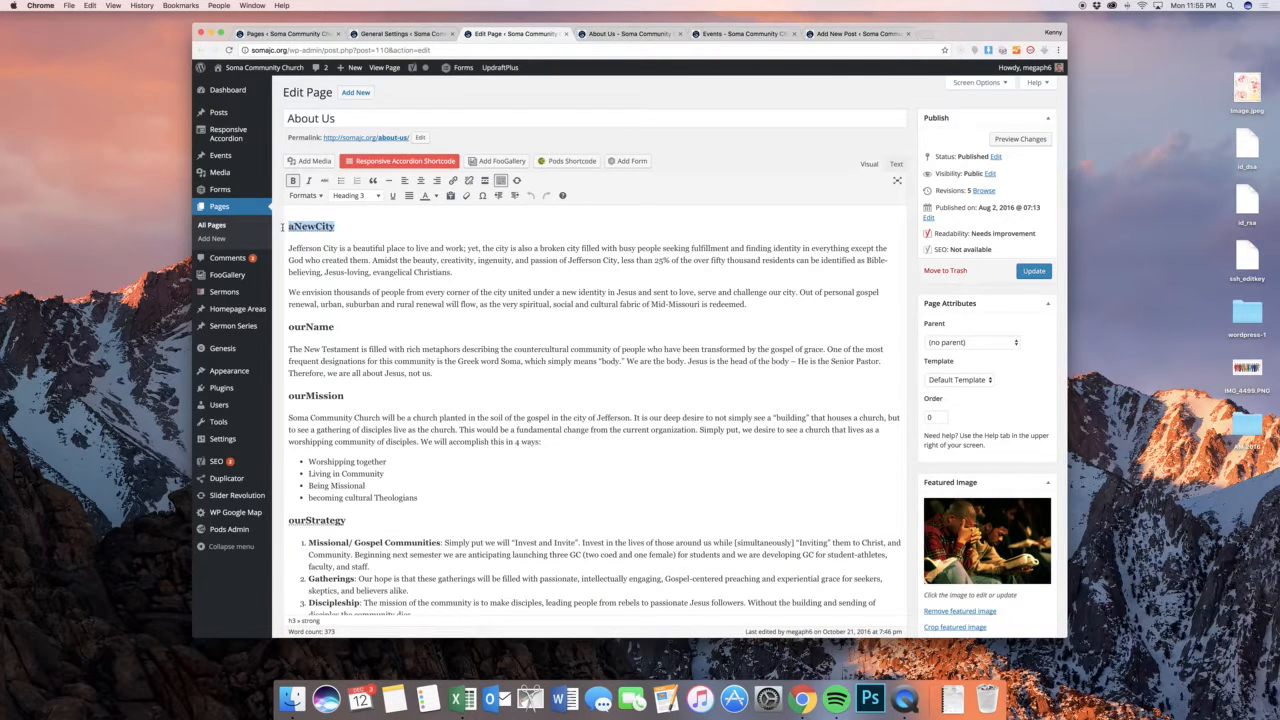
key(Down)
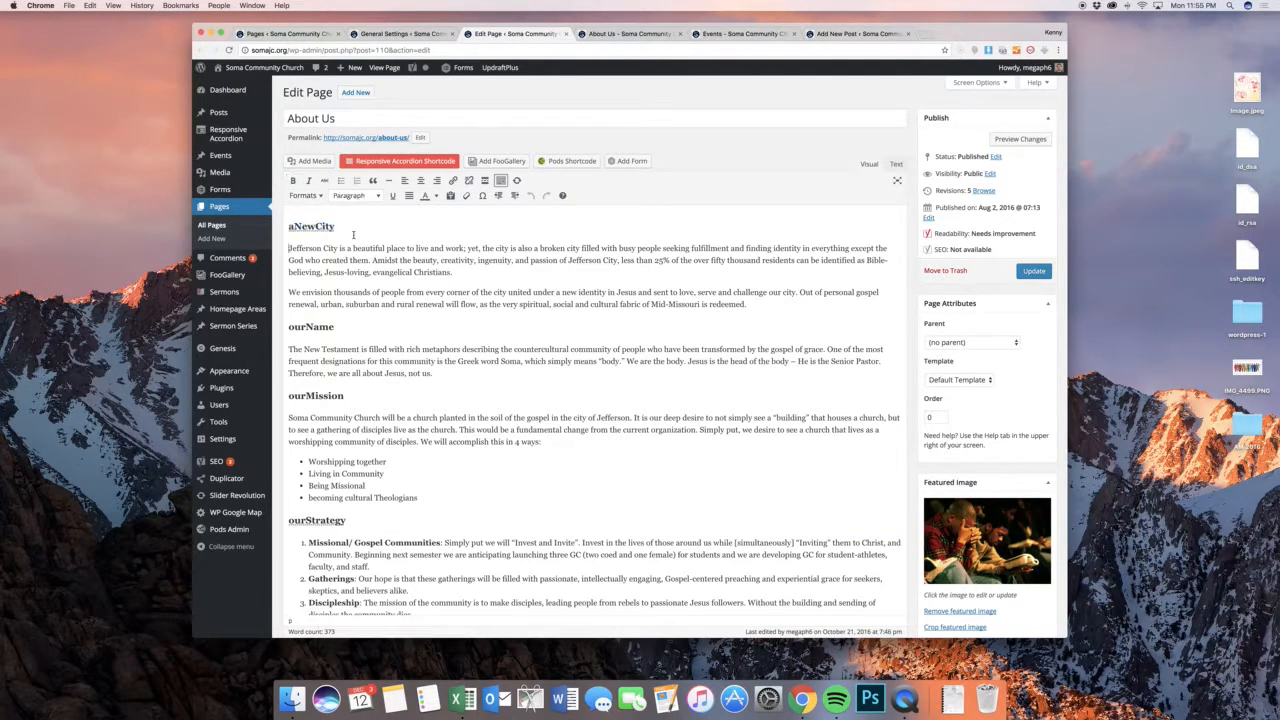
scroll(390, 259, down, 3)
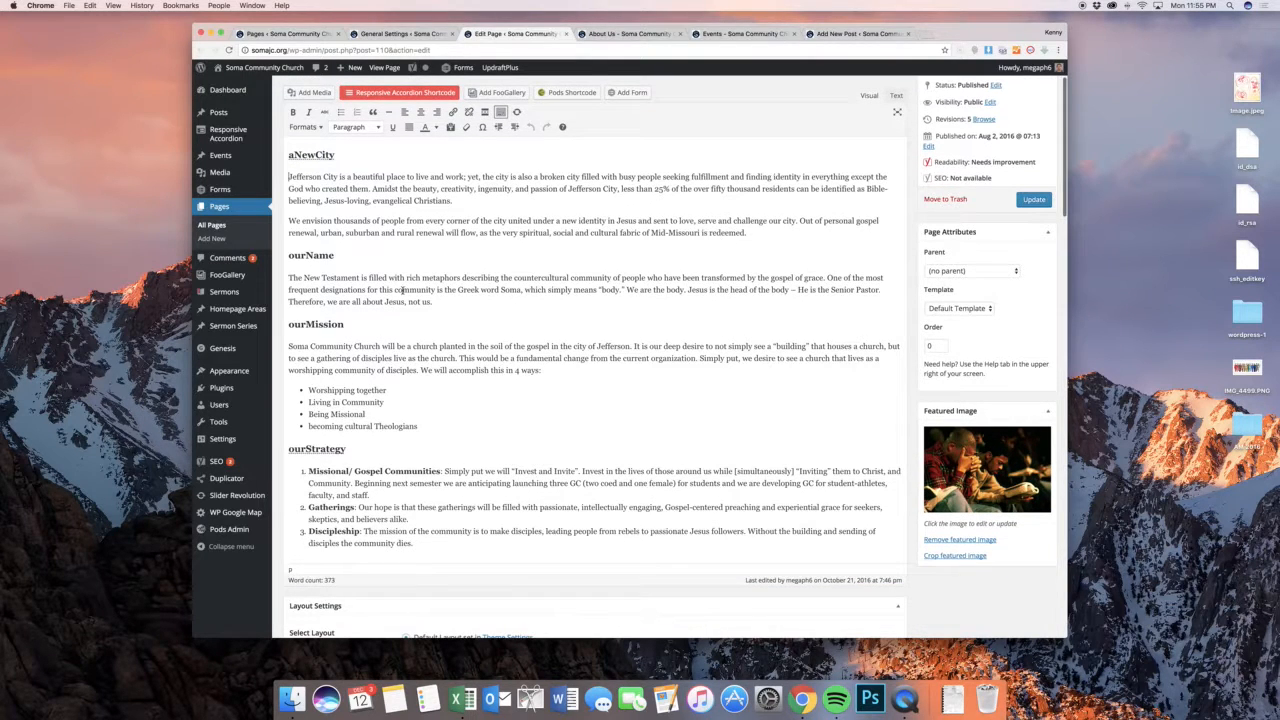
click(372, 322)
scroll(372, 321, down, 3)
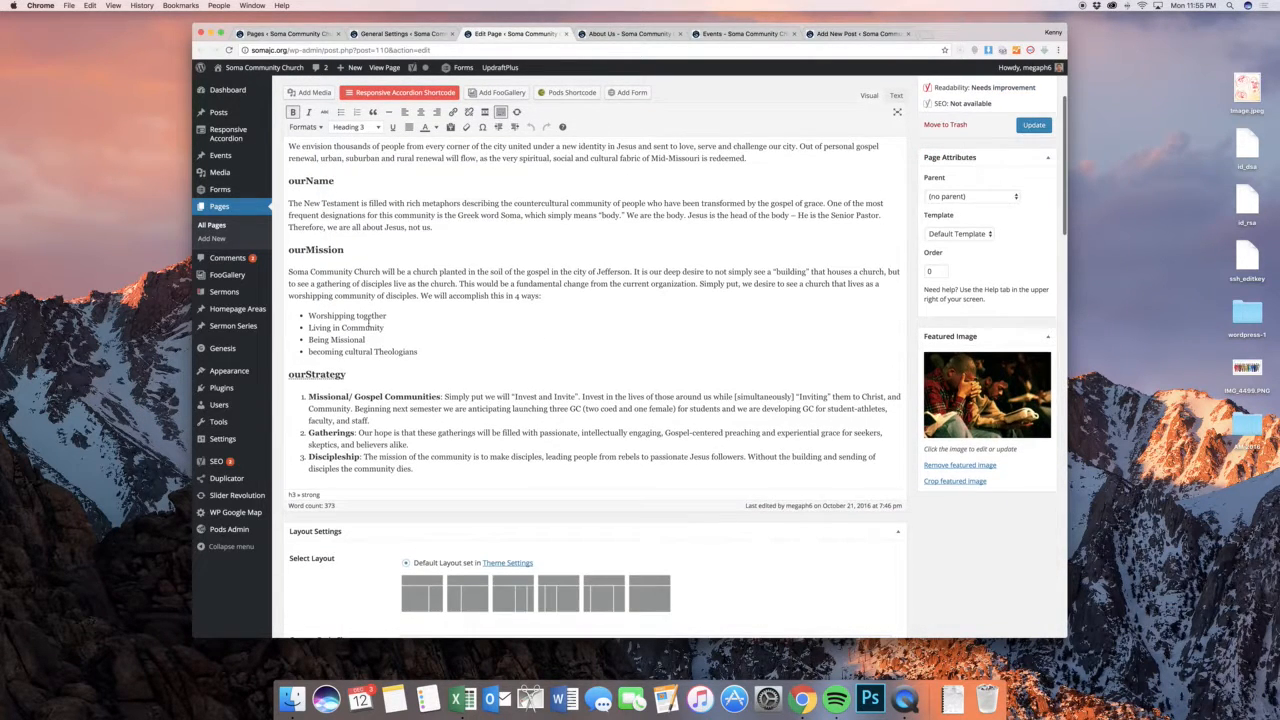
drag(417, 351, 353, 330)
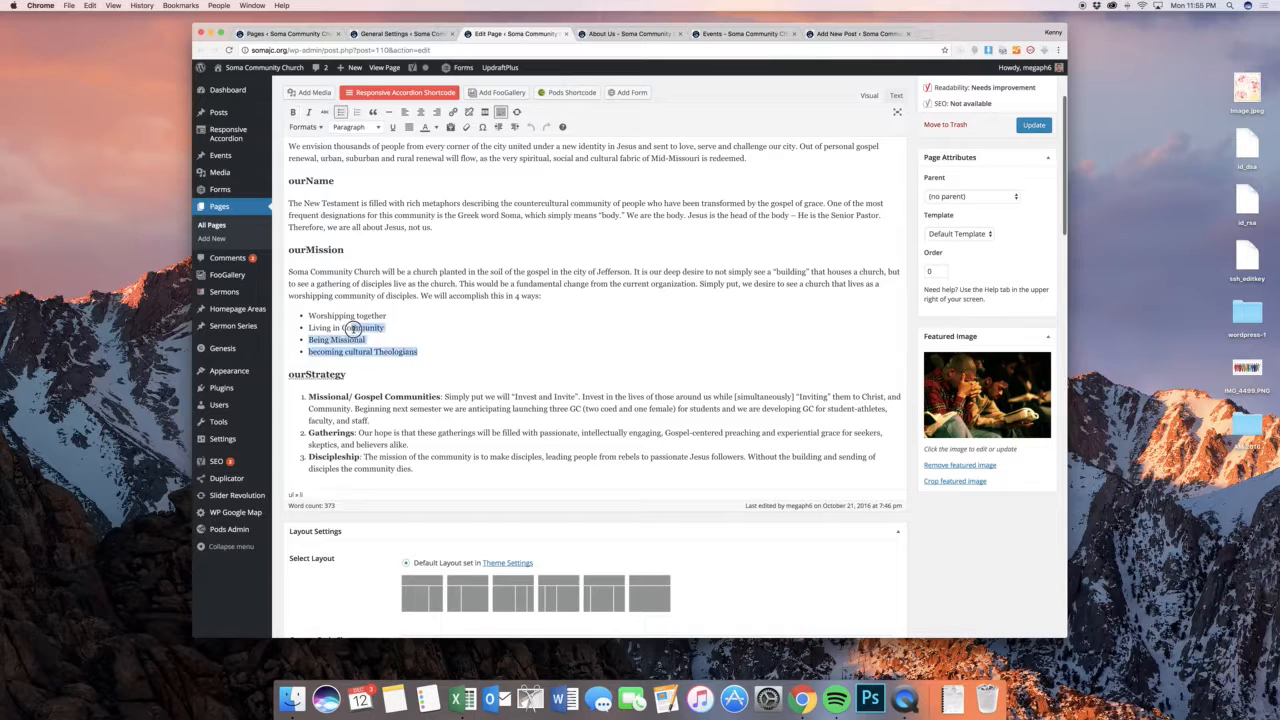
click(436, 394)
scroll(447, 393, up, 6)
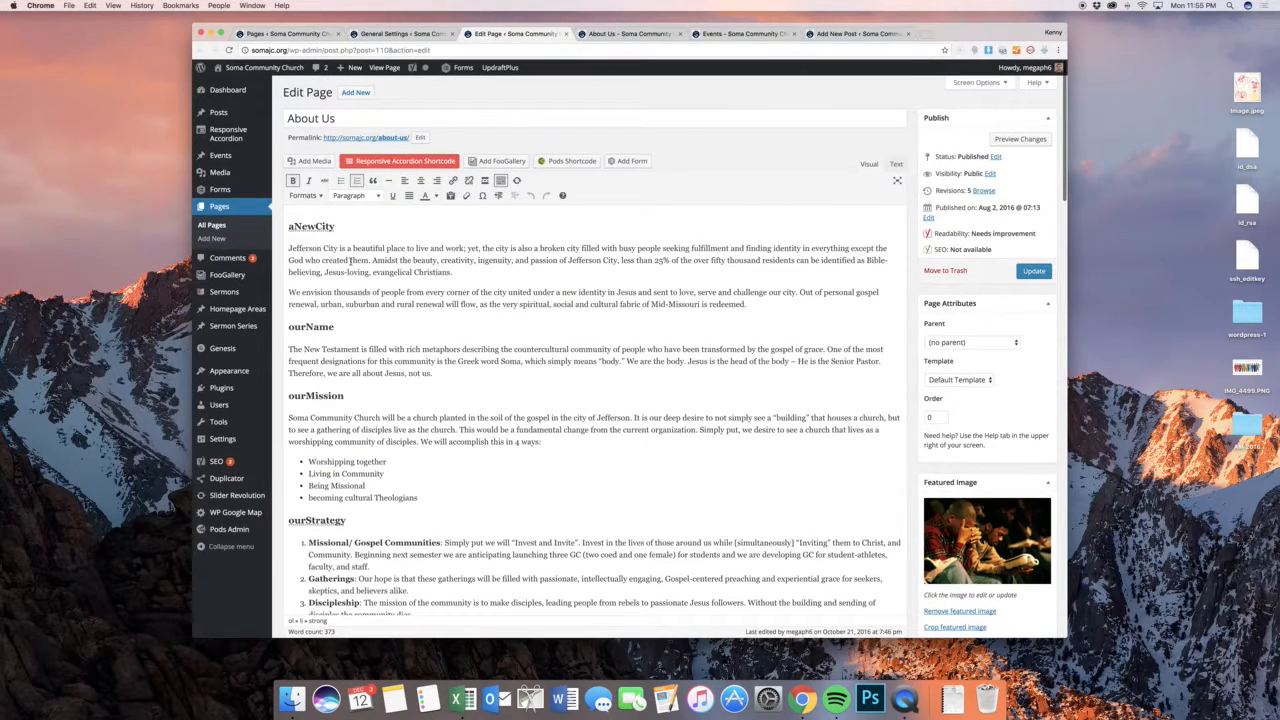
Select the aNewCity heading and inspect the available paragraph and heading formats
click(350, 260)
drag(335, 226, 288, 227)
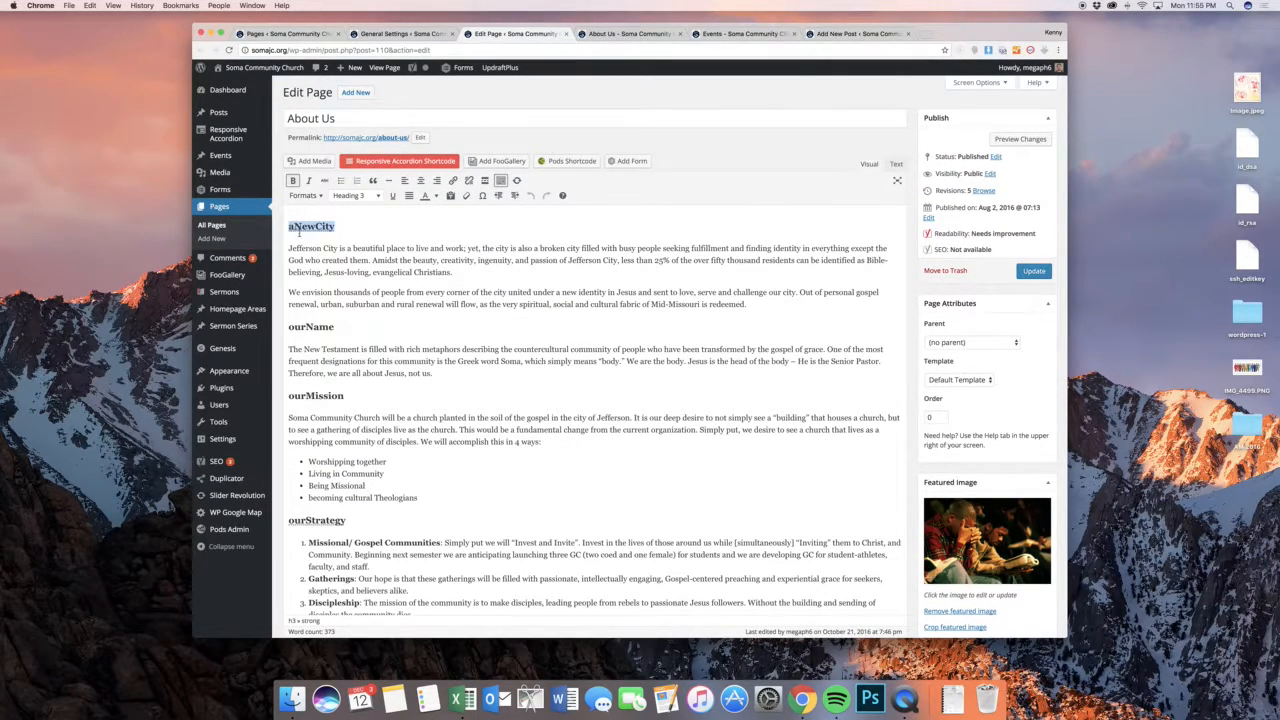
click(377, 197)
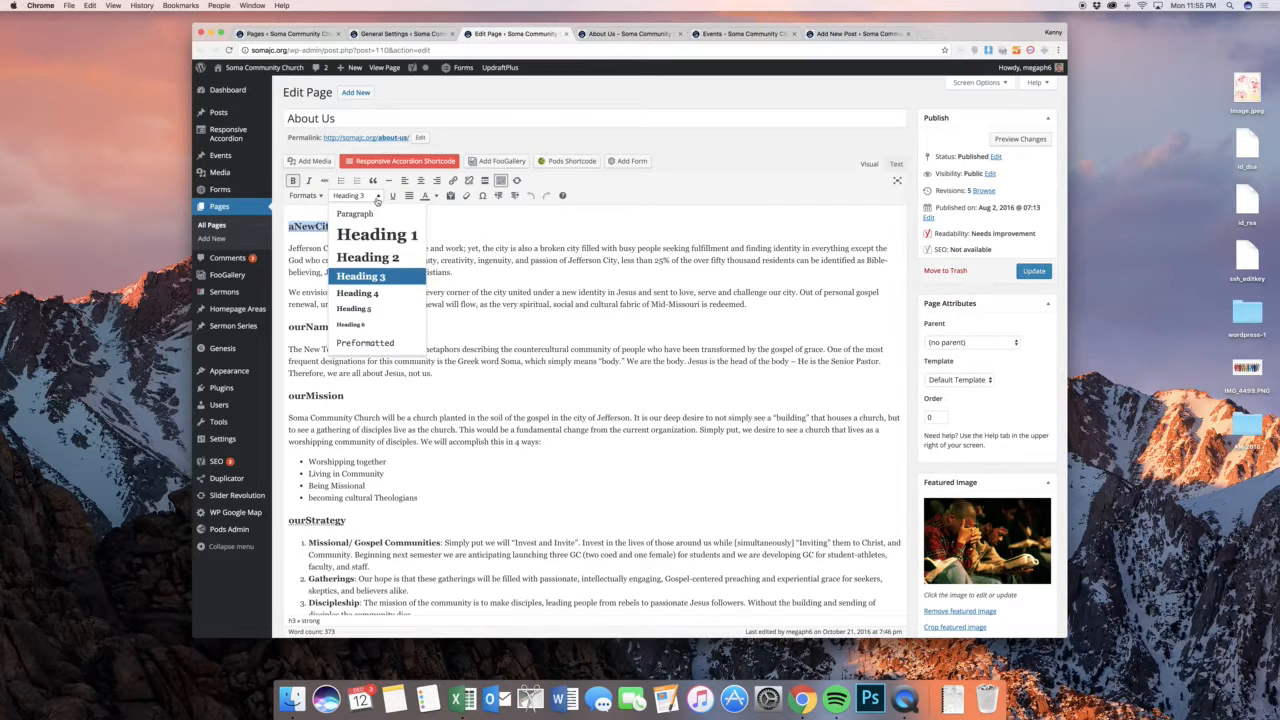
click(545, 261)
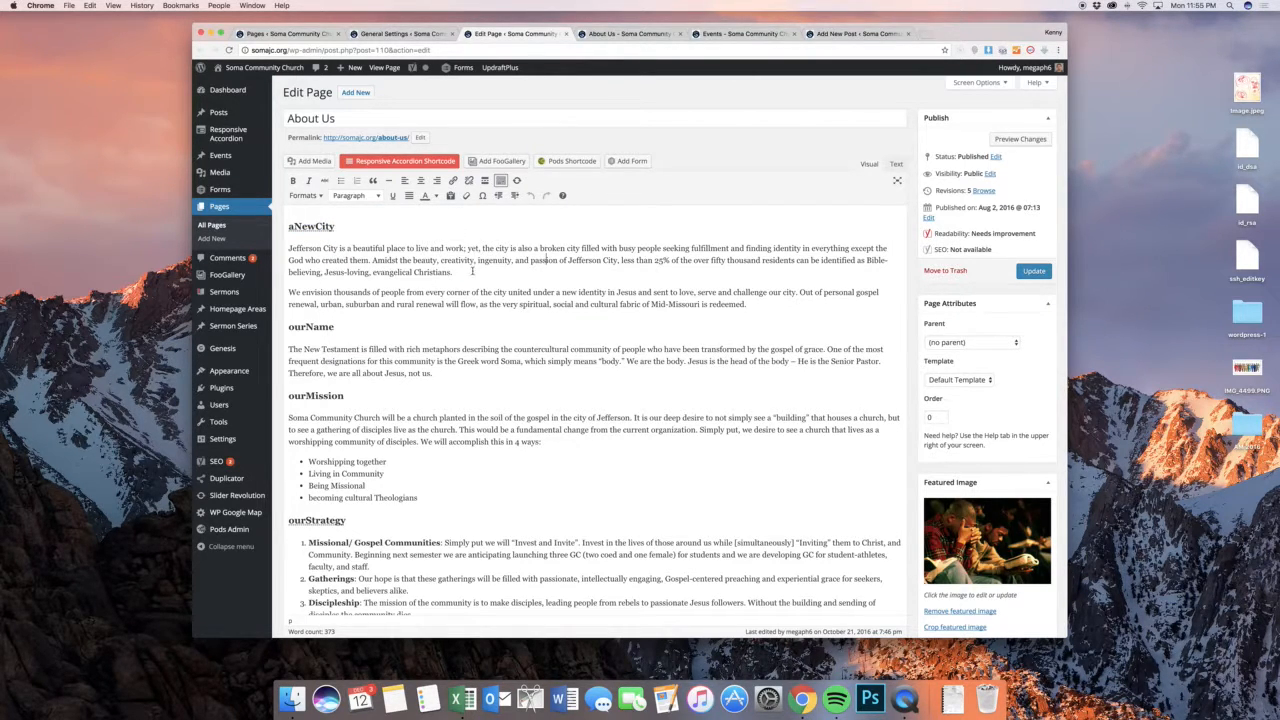
Open the page's featured image chooser to view the media library images, and close it
scroll(472, 270, down, 1)
scroll(530, 272, down, 5)
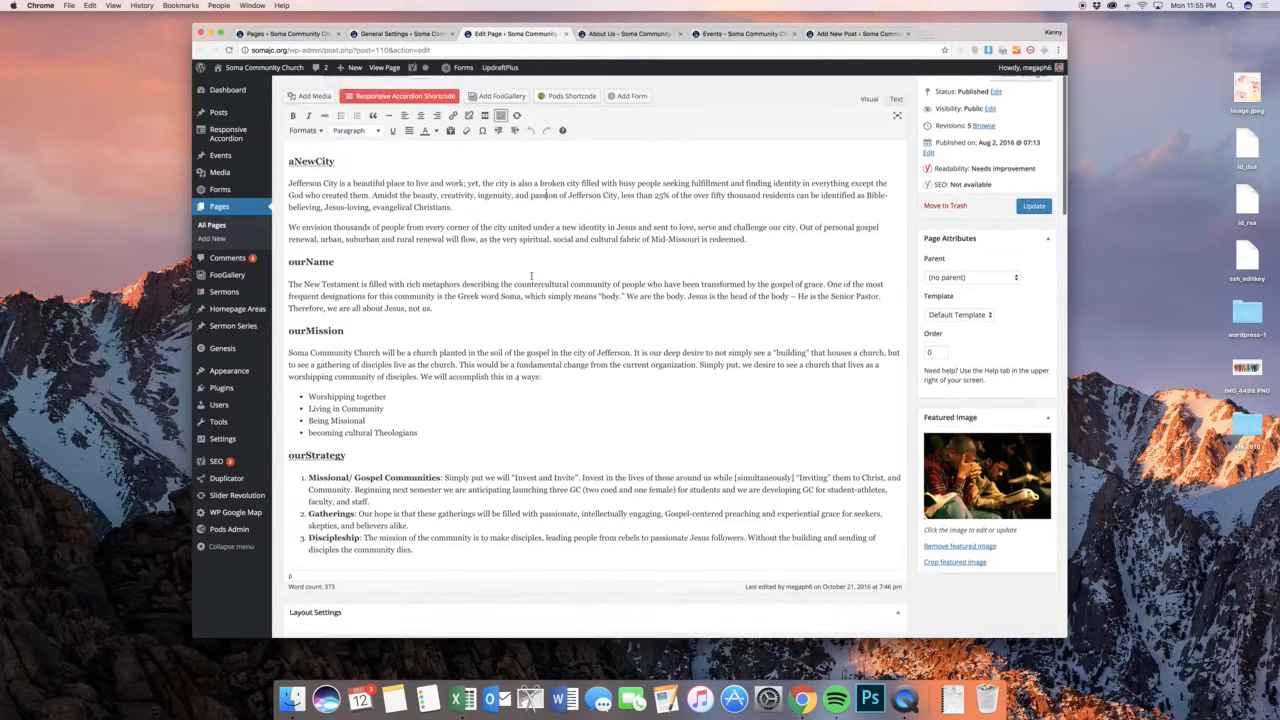
scroll(552, 283, up, 2)
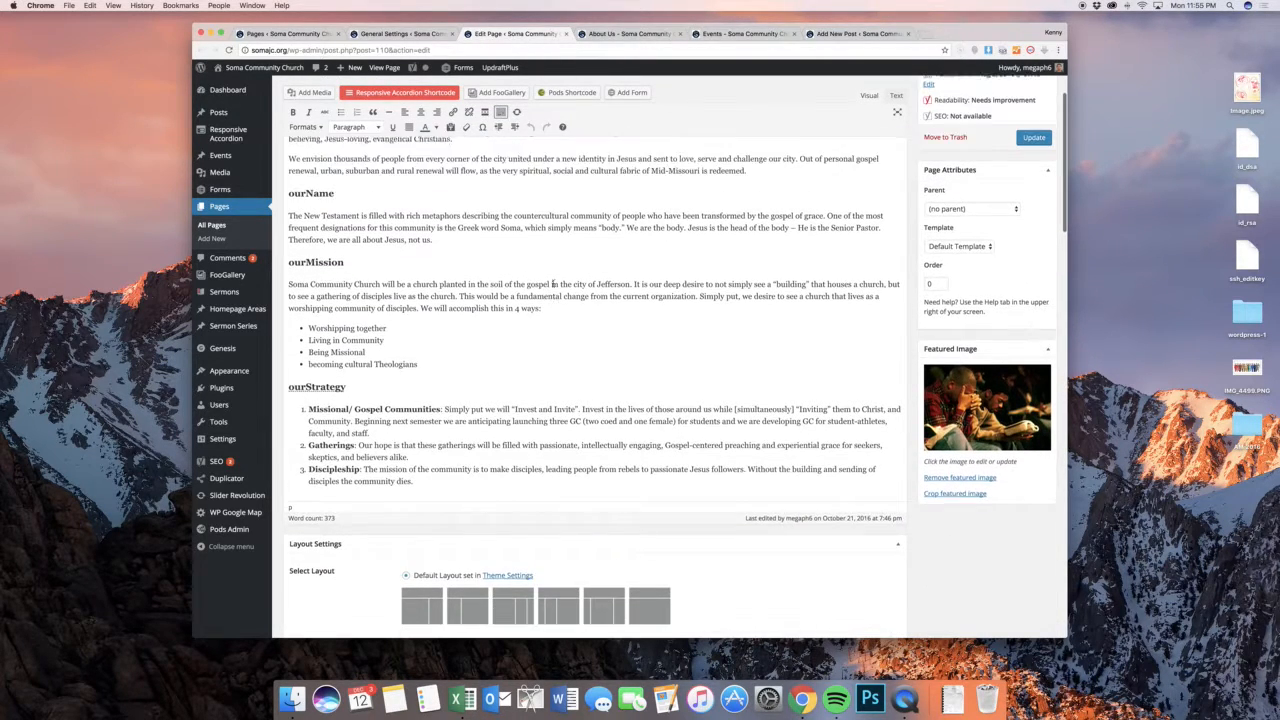
click(993, 396)
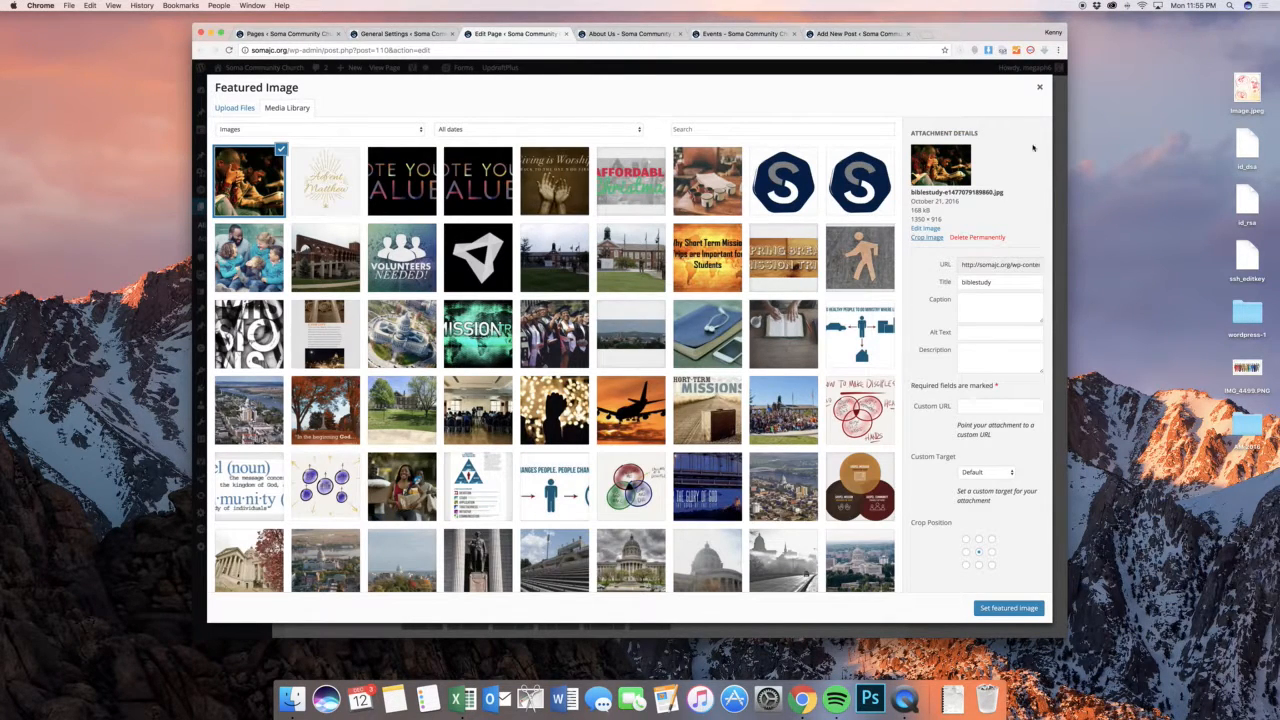
click(1039, 89)
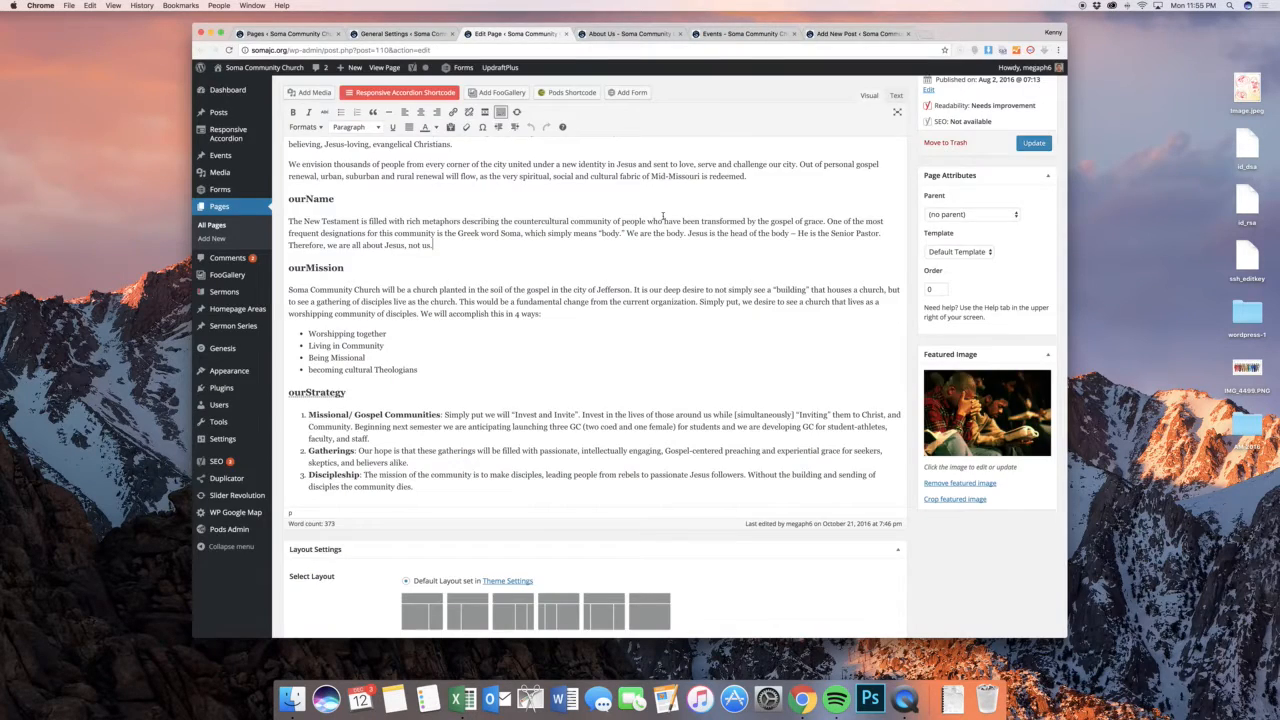
scroll(662, 215, up, 3)
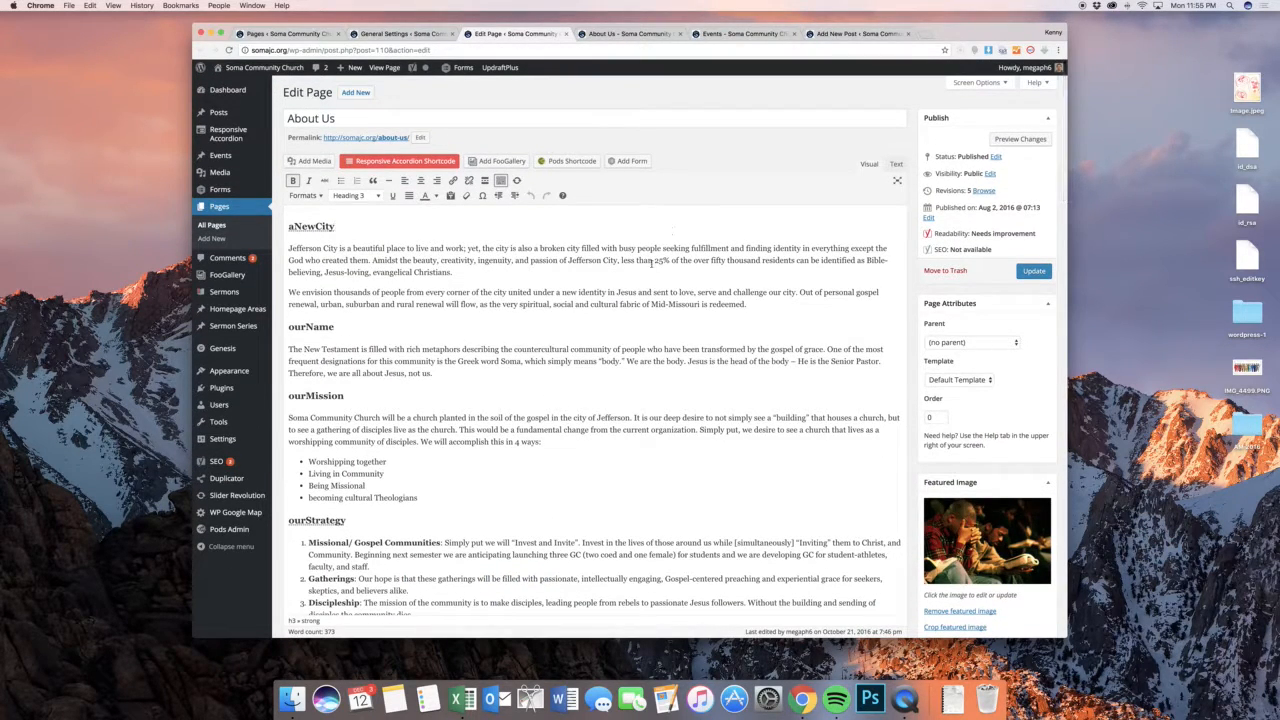
click(654, 270)
Hide the Custom Fields, Layout Settings, Revolution Slider Options and Scripts boxes from the page editing screen
scroll(733, 275, down, 15)
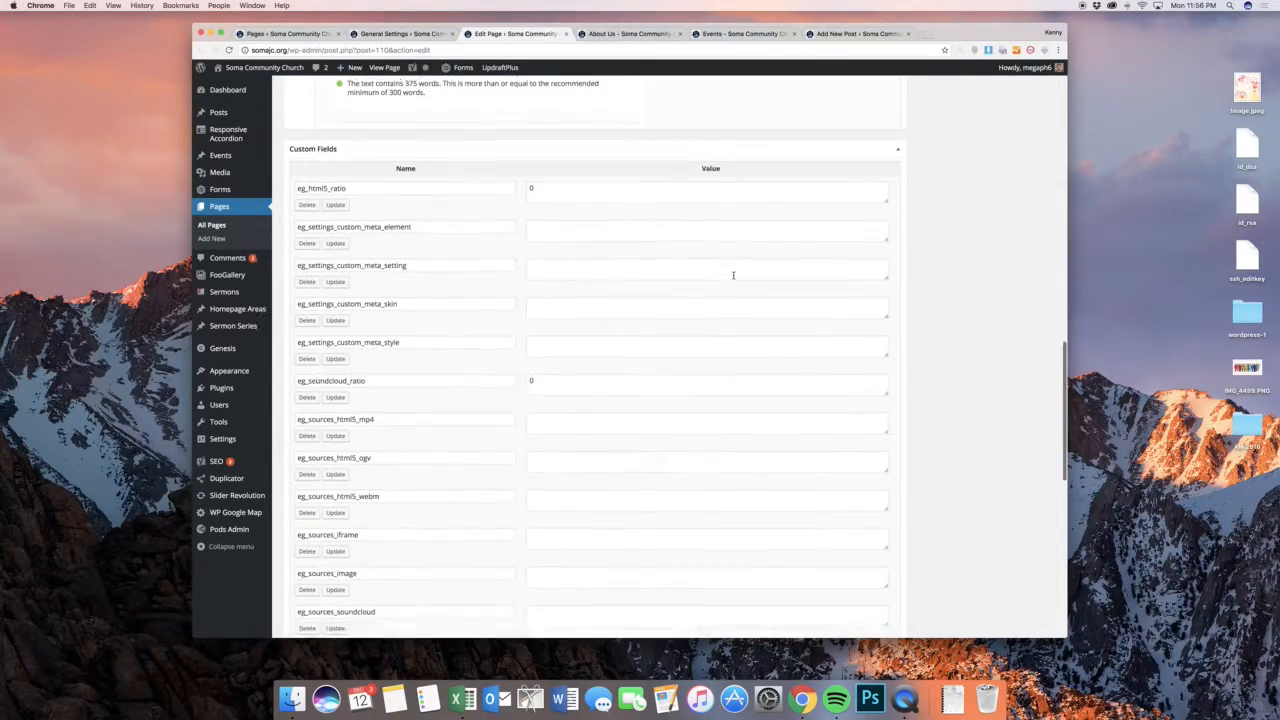
scroll(733, 275, up, 15)
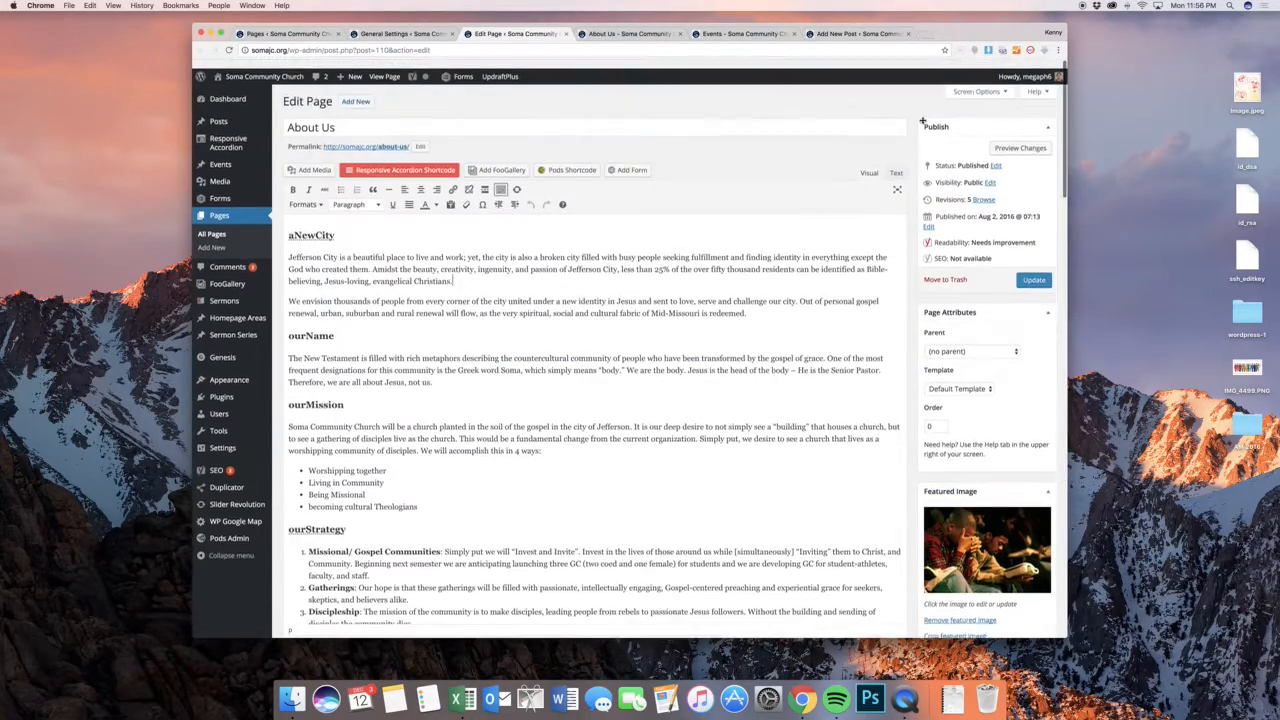
click(975, 88)
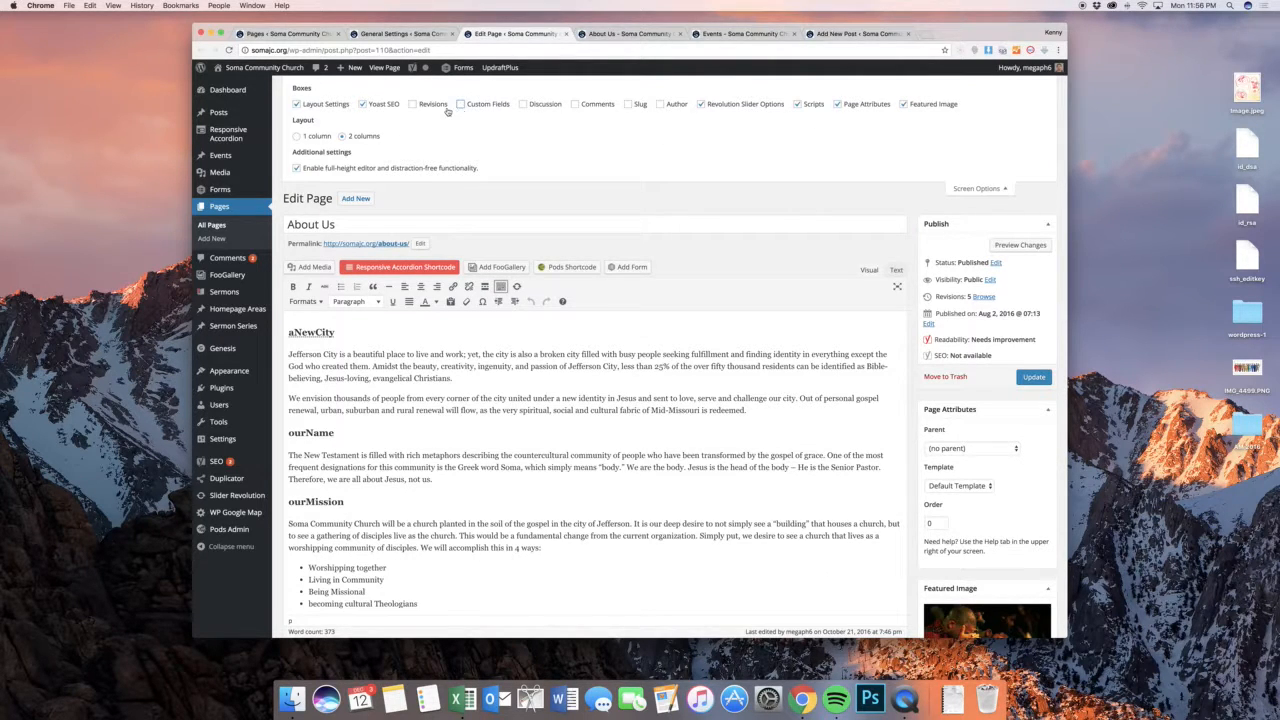
click(328, 105)
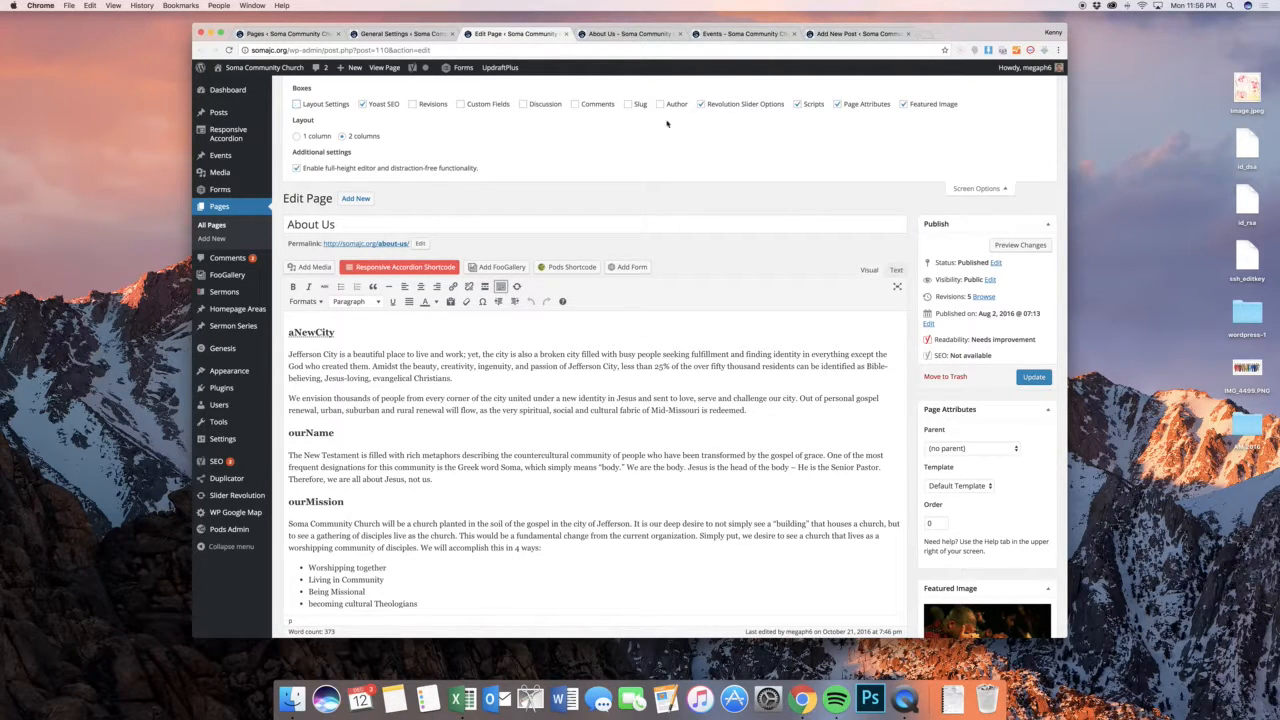
click(724, 108)
click(806, 106)
click(972, 188)
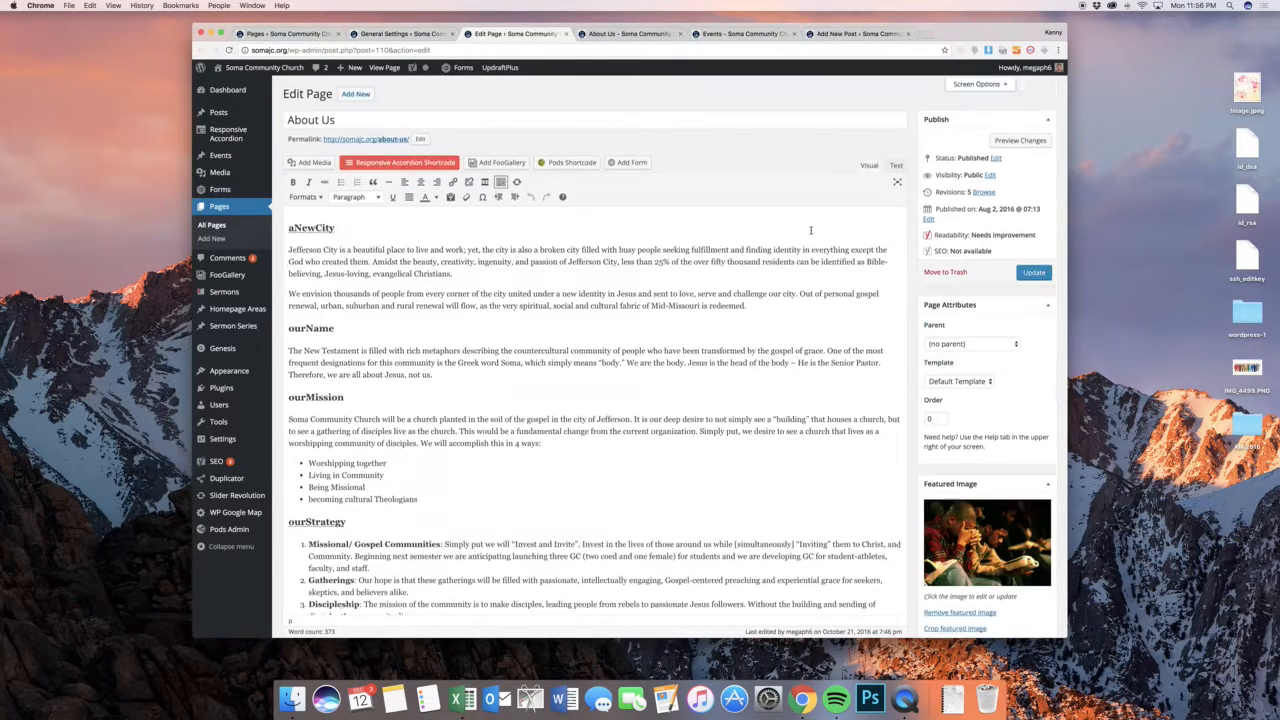
scroll(811, 230, down, 10)
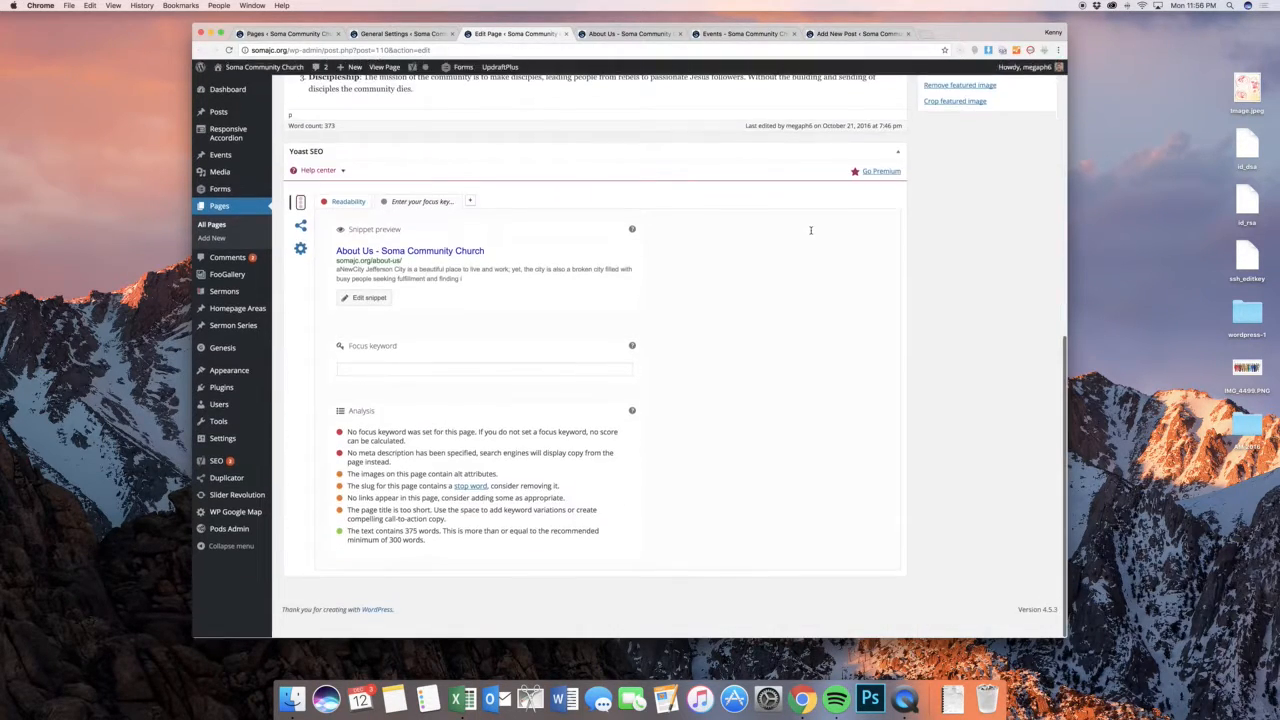
scroll(811, 230, up, 10)
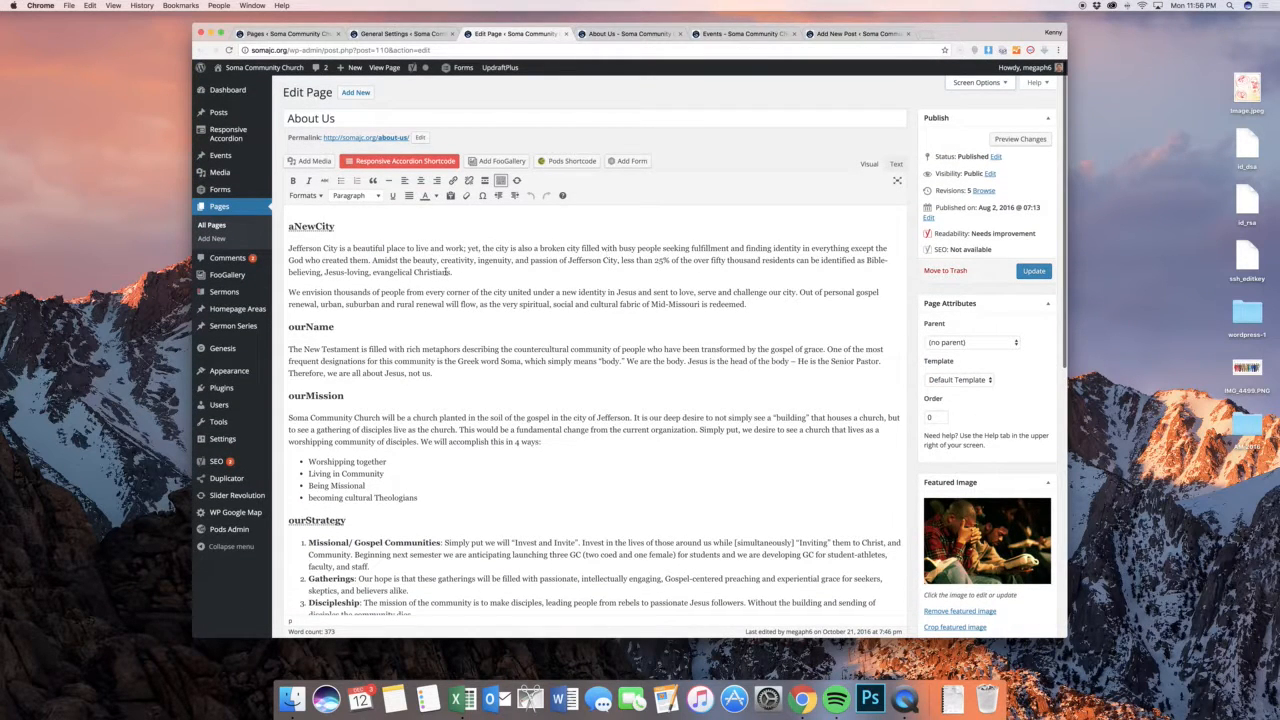
click(447, 272)
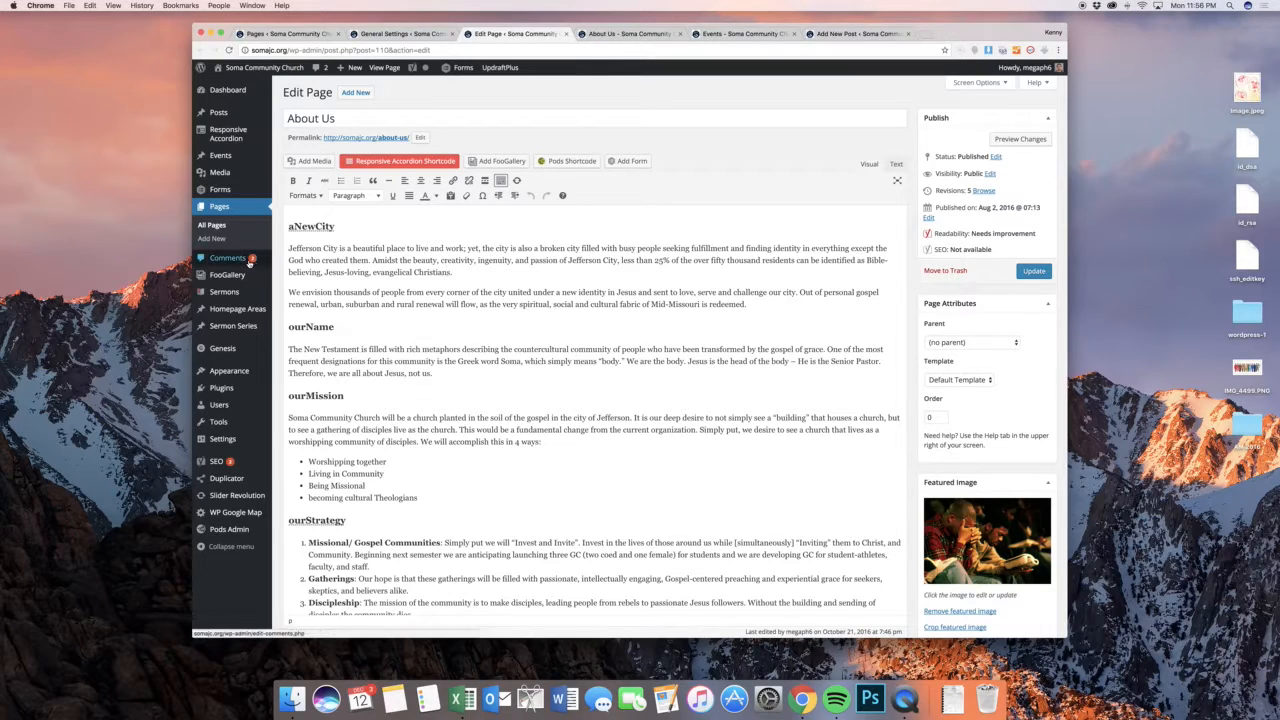
Open the site's comments and move both pending comments to the trash
click(240, 258)
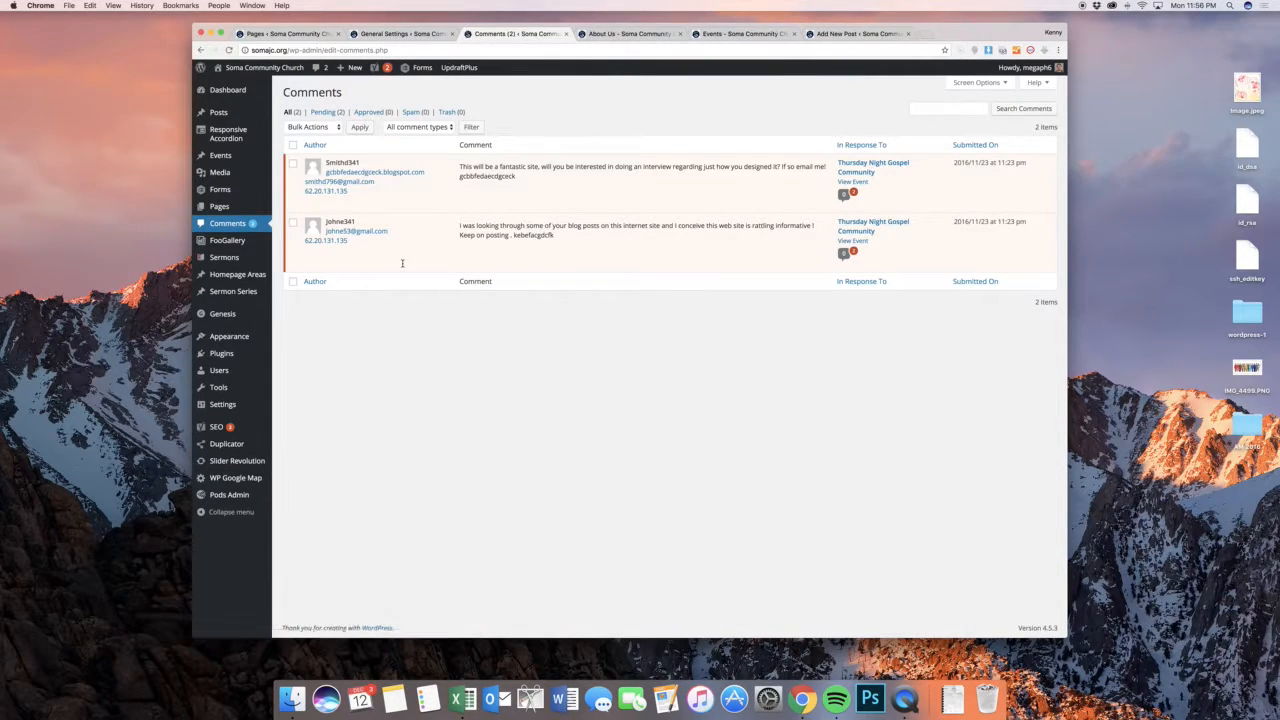
mouse_move(401, 267)
mouse_move(455, 188)
mouse_move(670, 242)
mouse_move(637, 167)
click(293, 145)
click(298, 127)
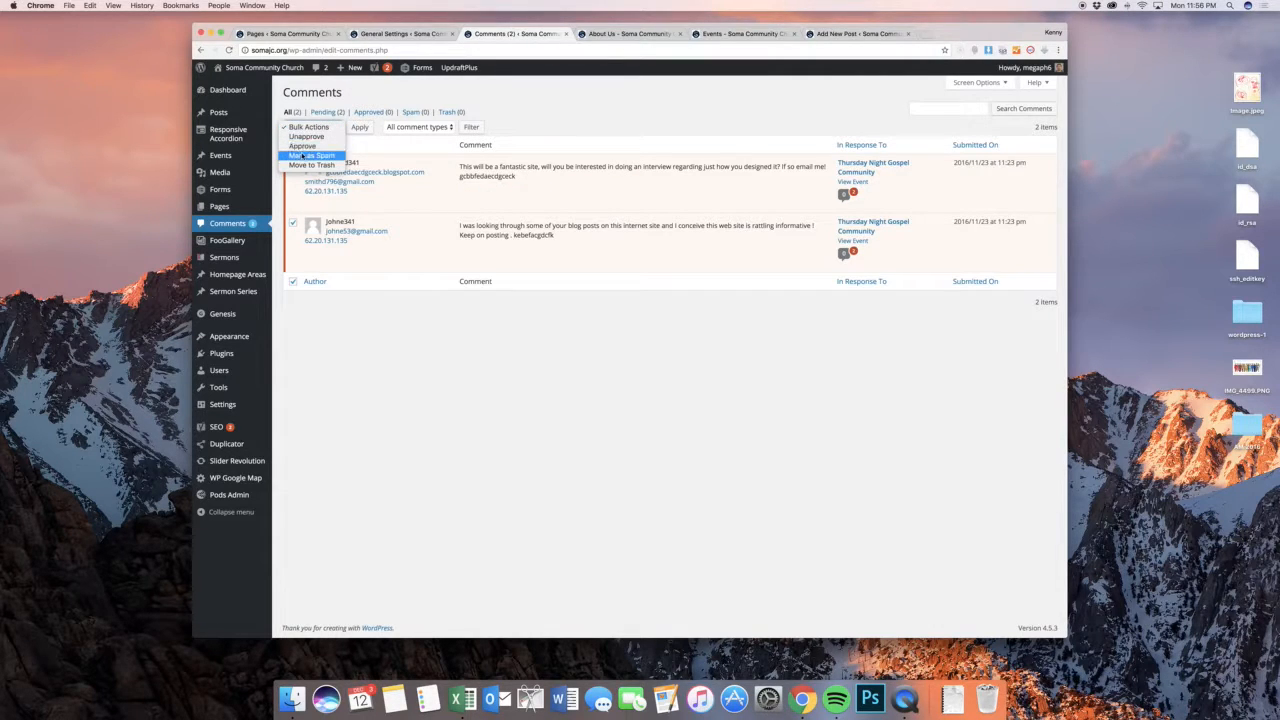
click(311, 165)
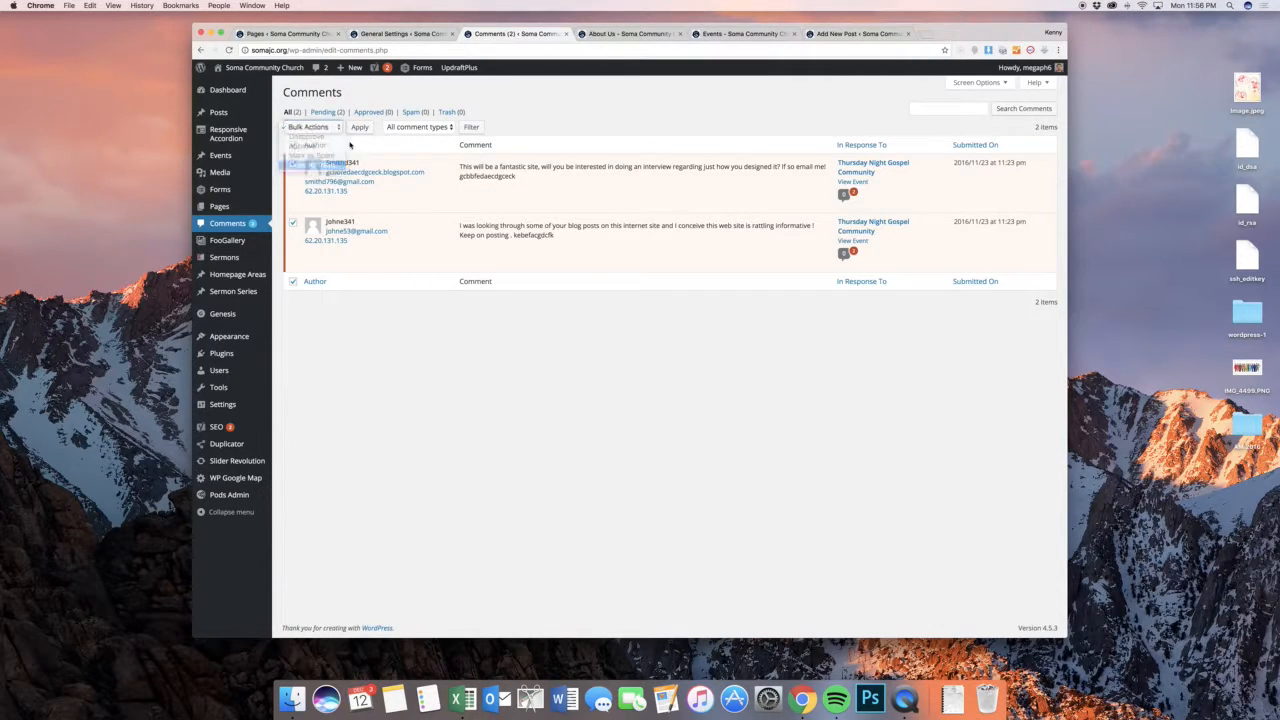
click(359, 127)
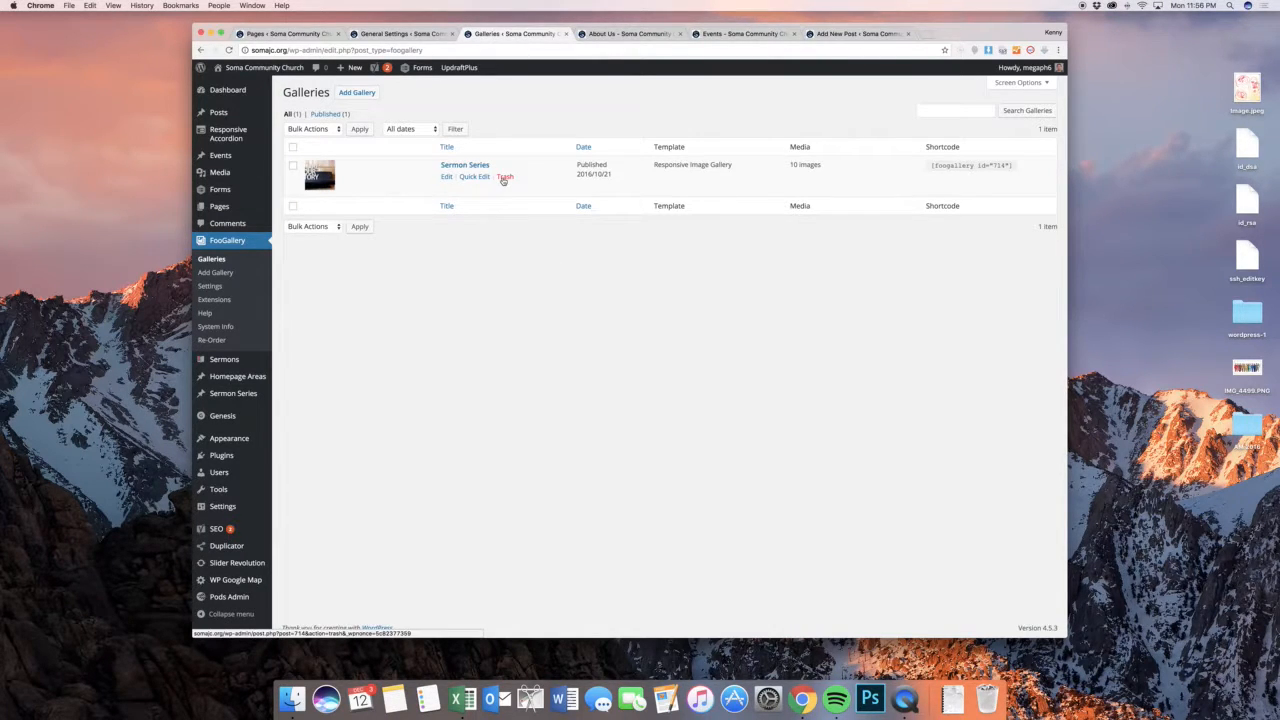
Move the Sermon Series gallery in FooGallery to the trash and start a new gallery
click(504, 178)
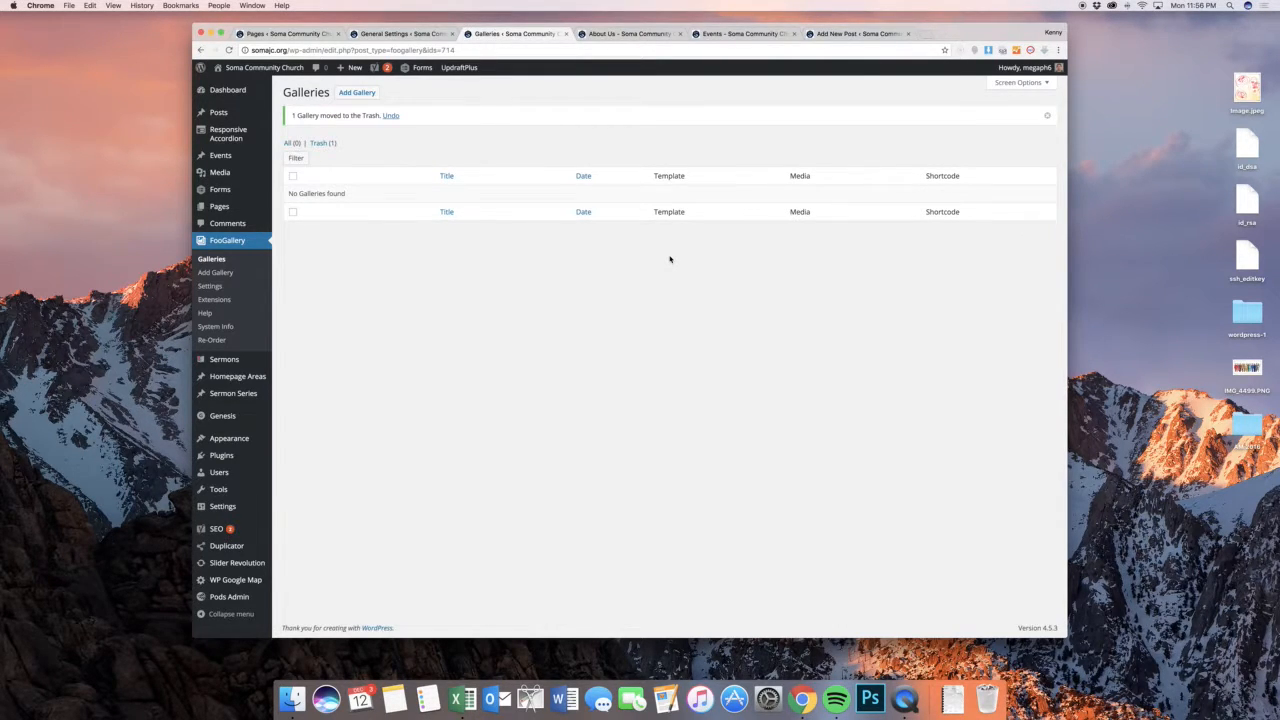
click(356, 92)
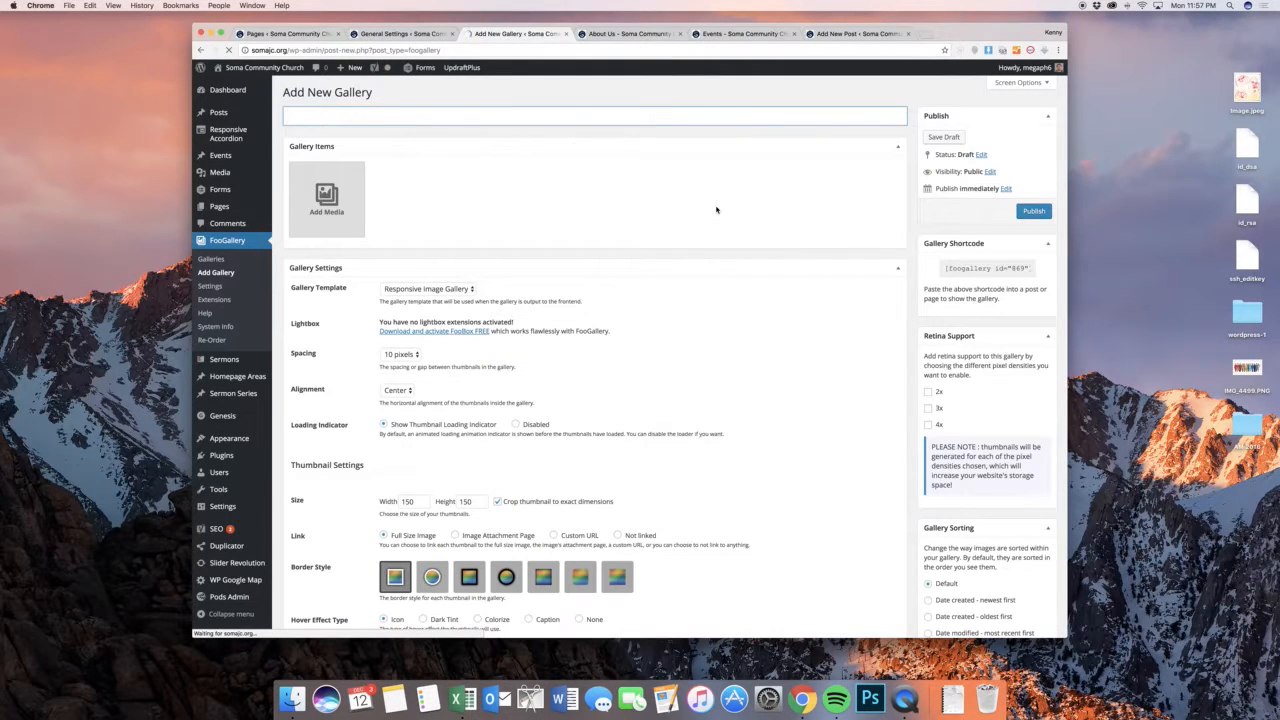
Add five library images to the new gallery: the family photo, arched building, black-and-white lettering, building with lawn, and blue book with earphones
click(327, 200)
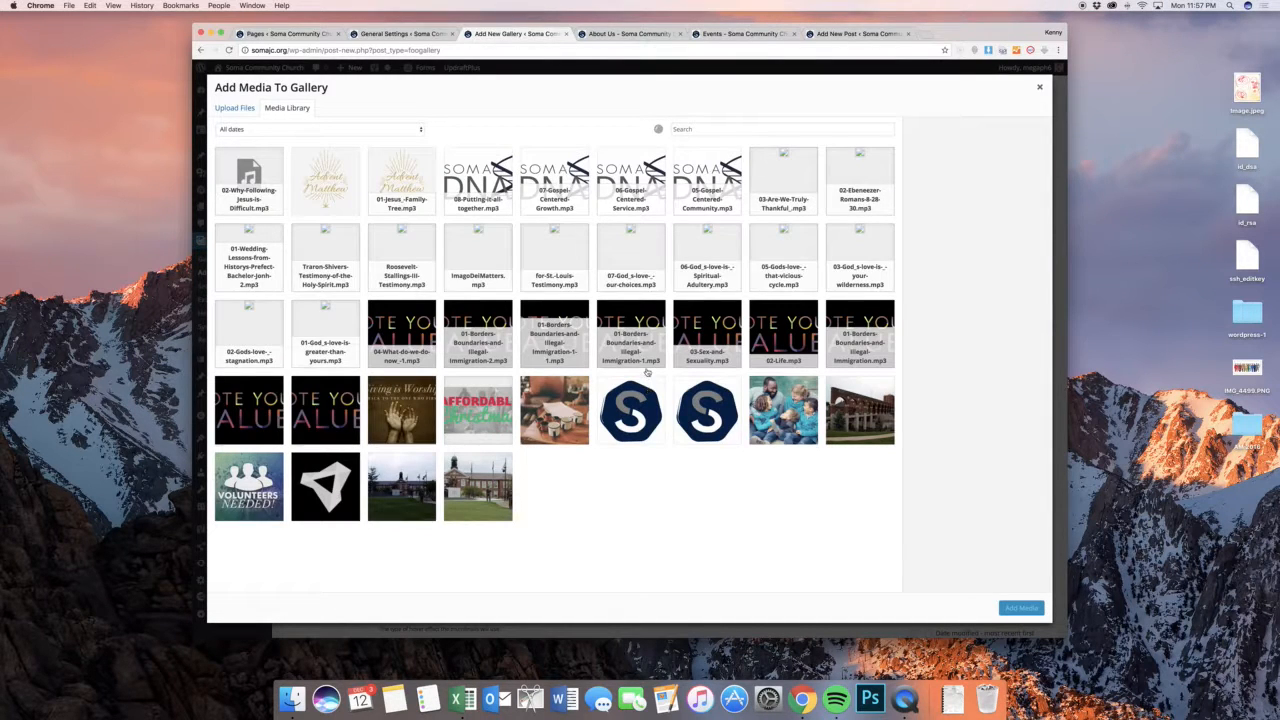
click(860, 410)
scroll(824, 248, down, 5)
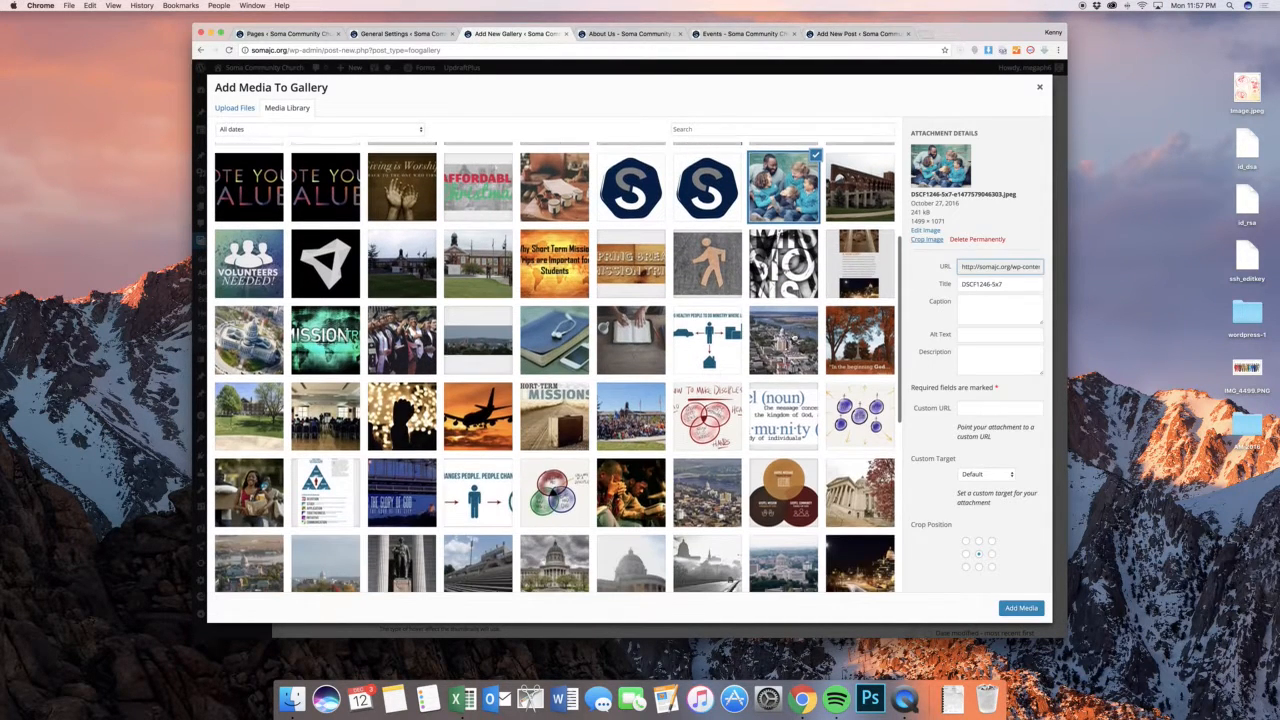
click(788, 266)
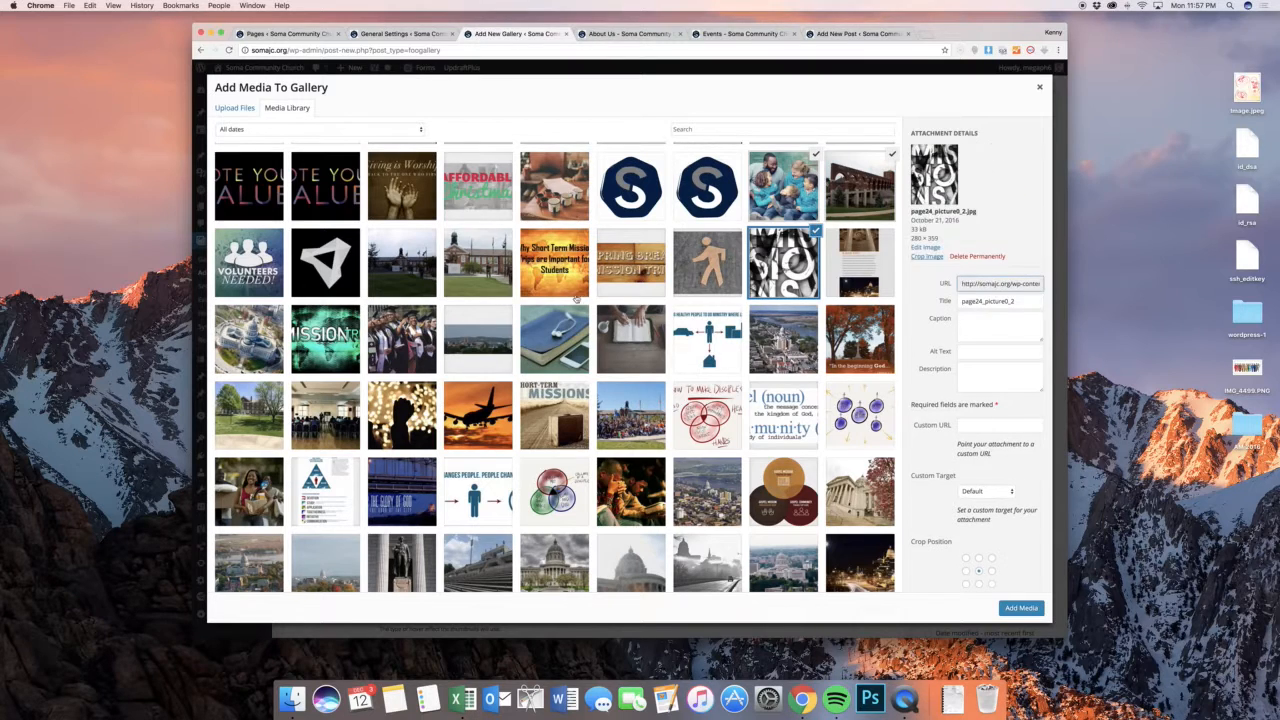
click(490, 275)
click(536, 328)
click(1021, 608)
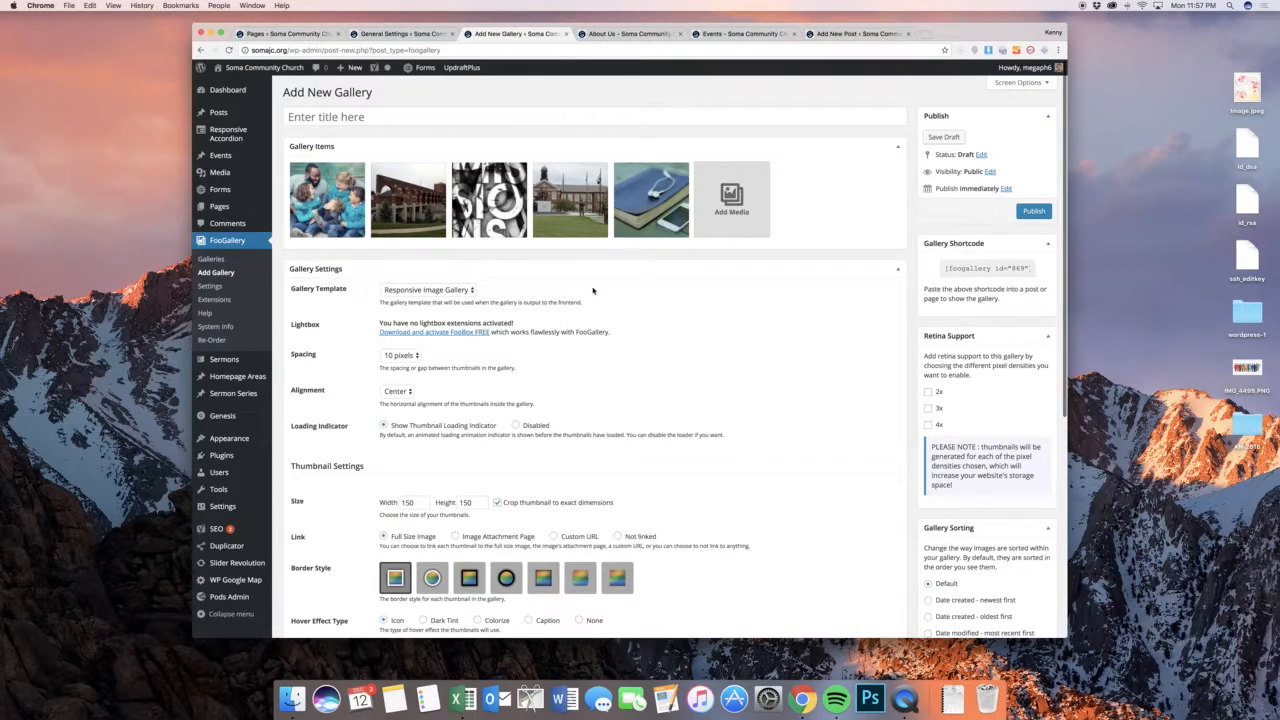
Set the new gallery's template to Justified Gallery and review its settings
click(463, 291)
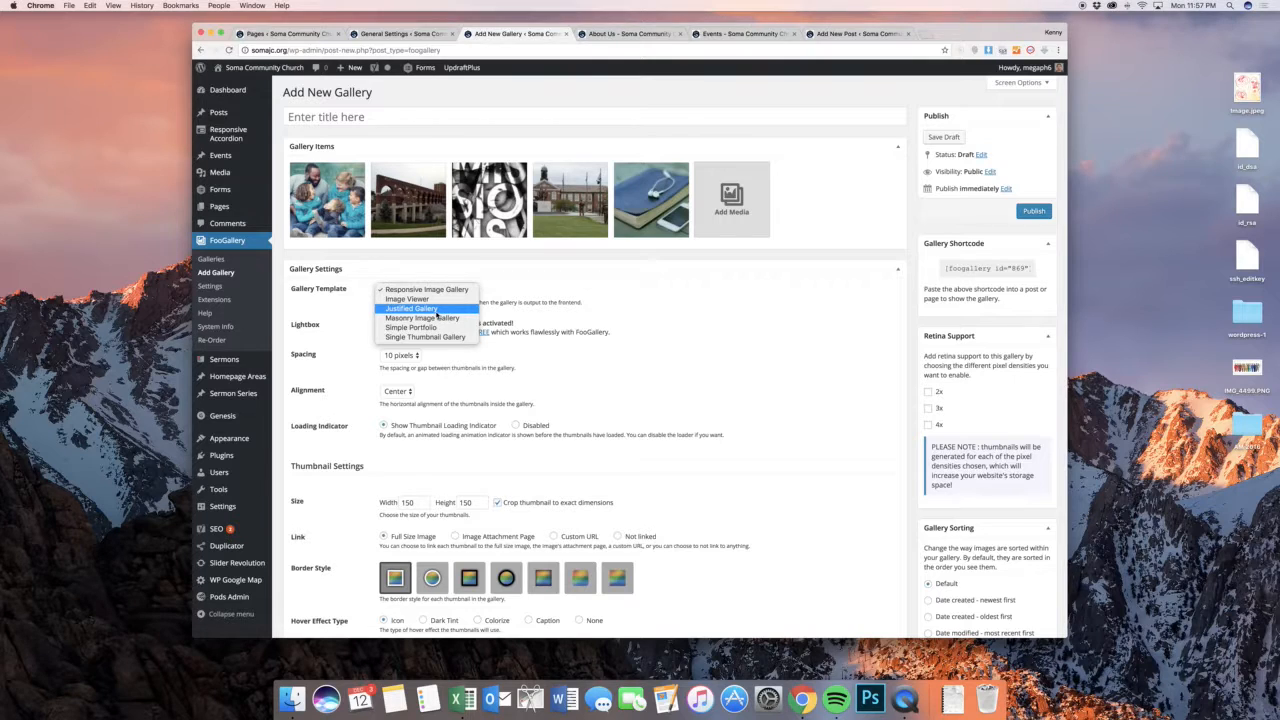
click(515, 318)
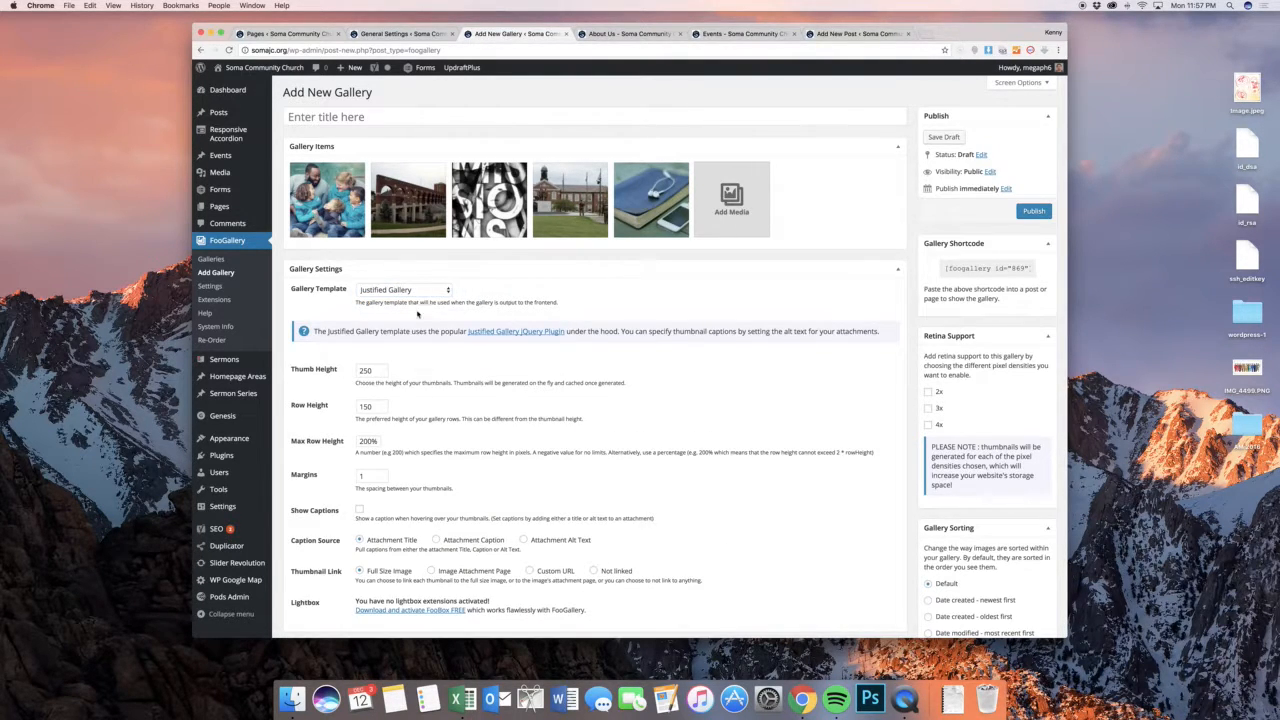
scroll(419, 316, down, 2)
scroll(419, 316, up, 2)
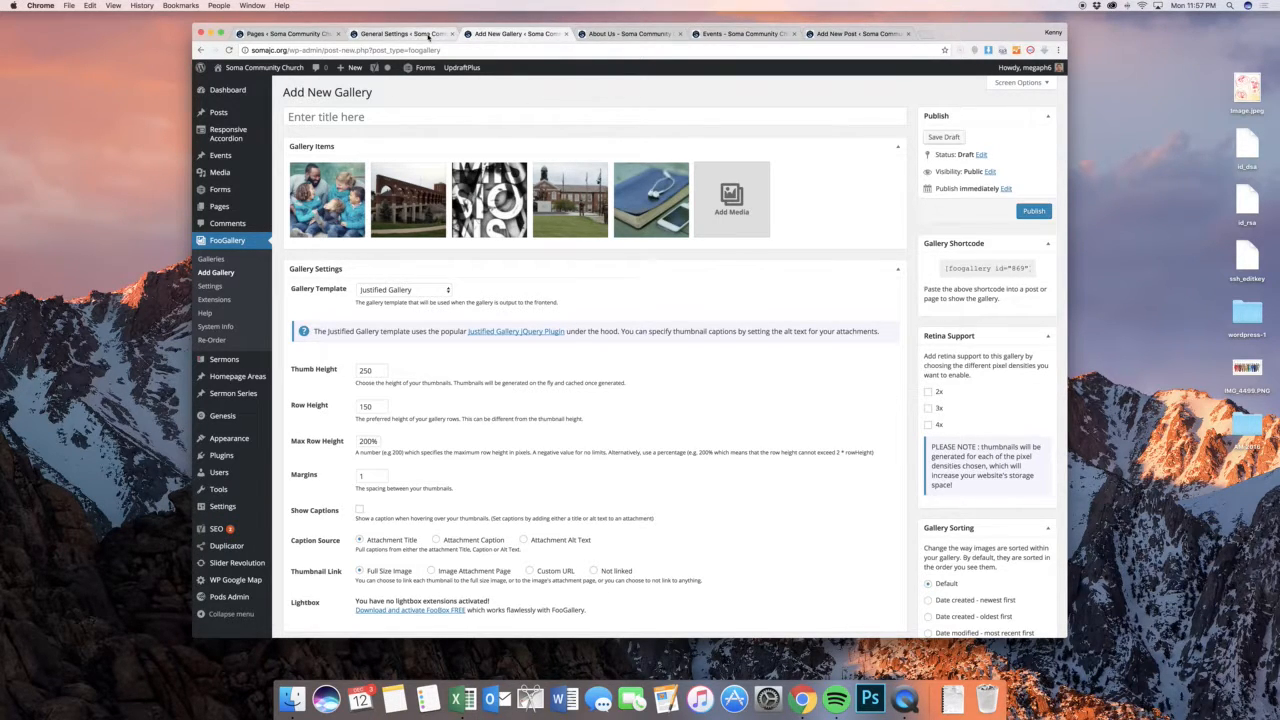
Open the site's list of sermons and look over the most recent entries
scroll(487, 163, down, 2)
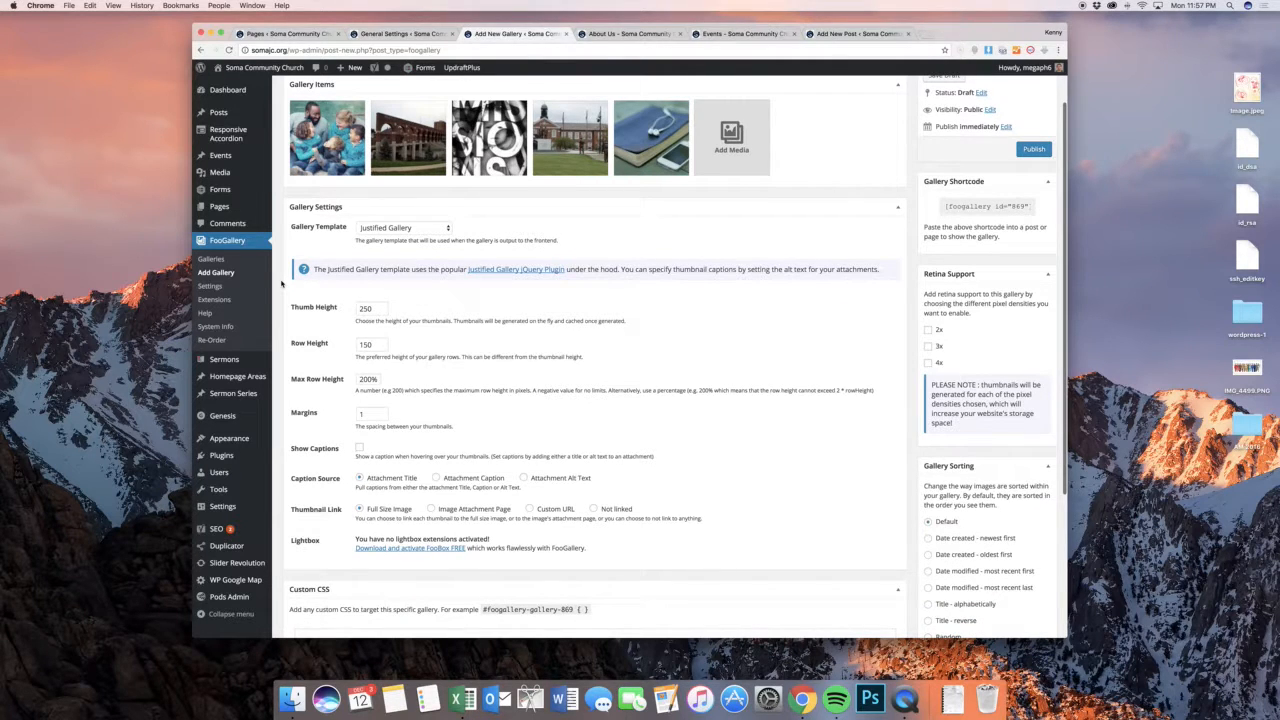
scroll(283, 284, down, 1)
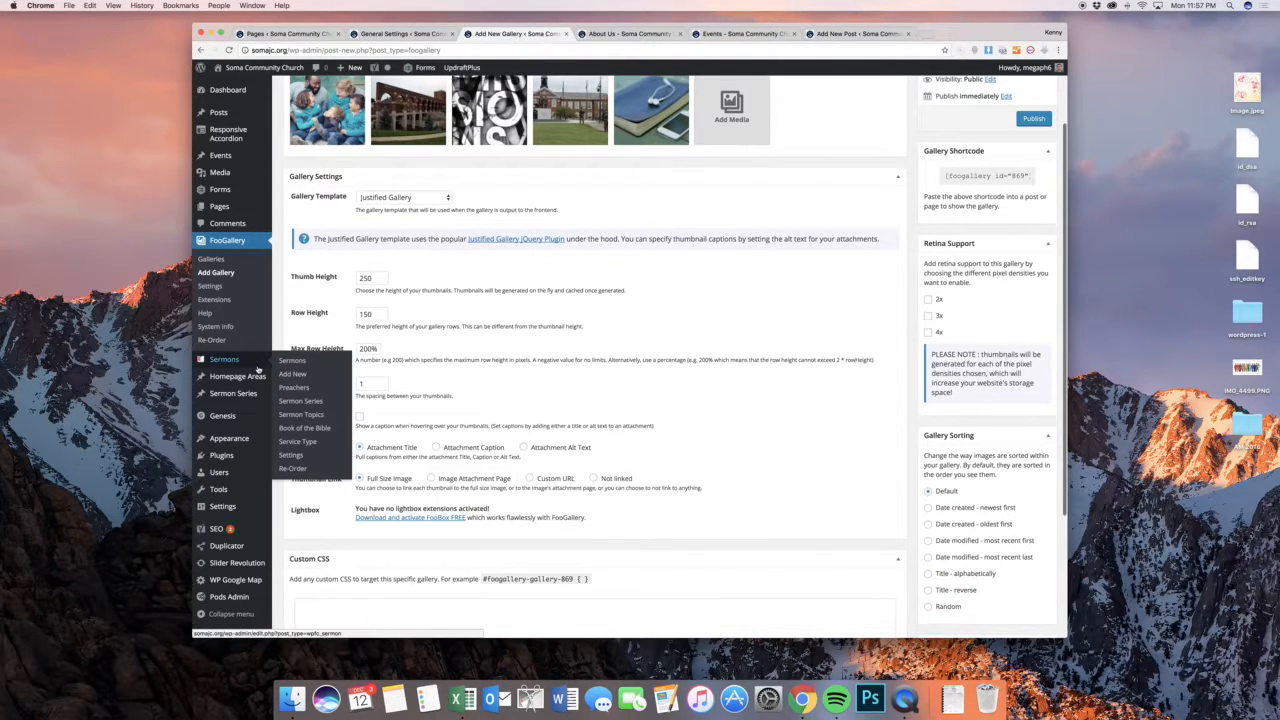
click(288, 362)
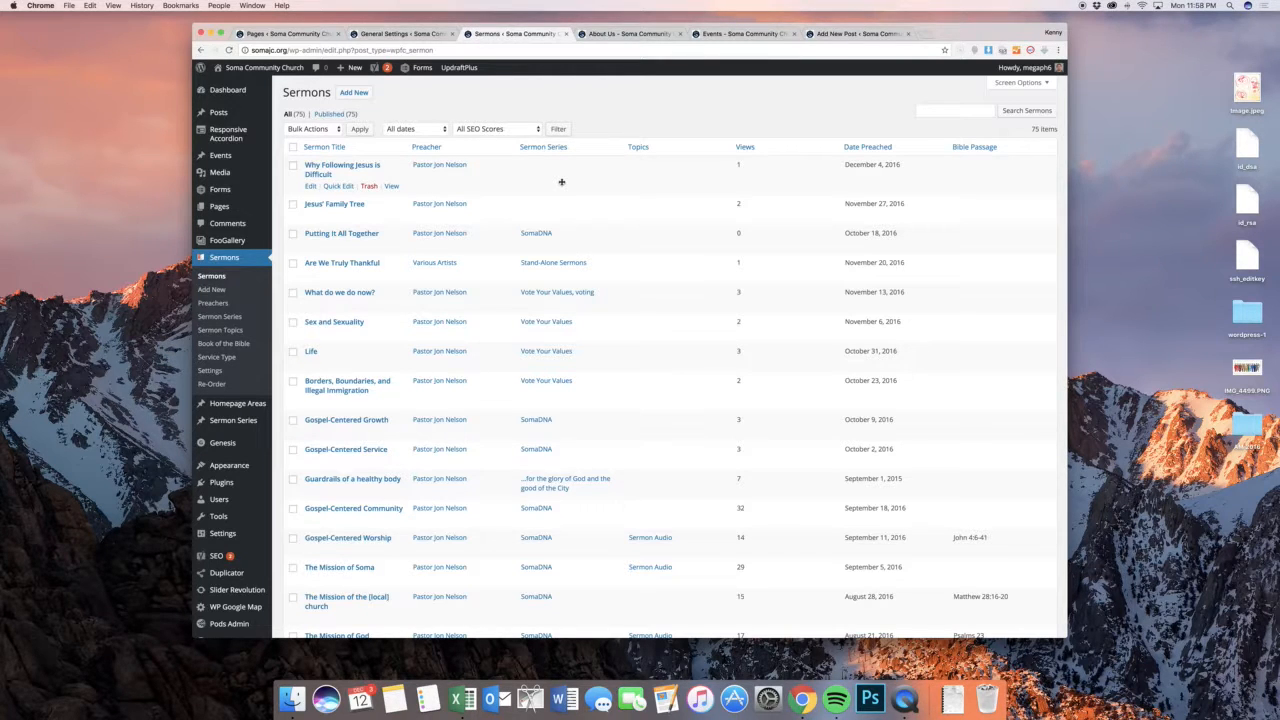
scroll(542, 204, down, 1)
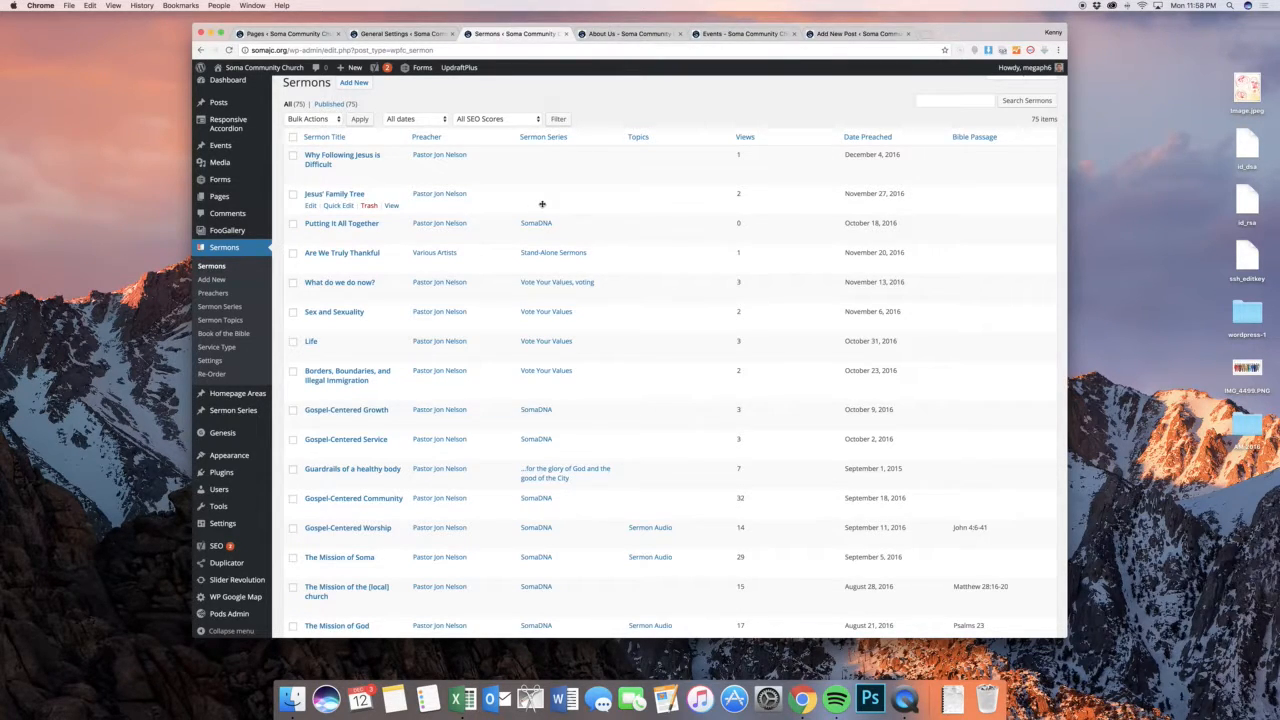
scroll(540, 204, down, 3)
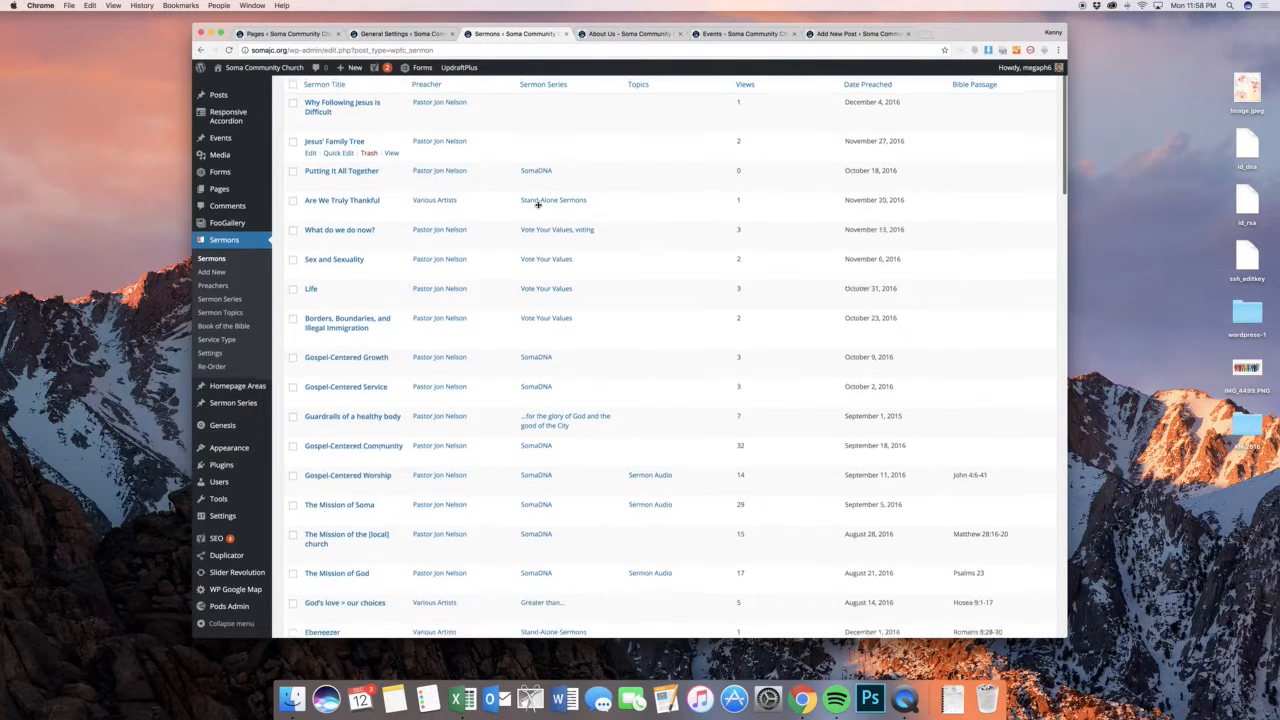
scroll(538, 204, up, 3)
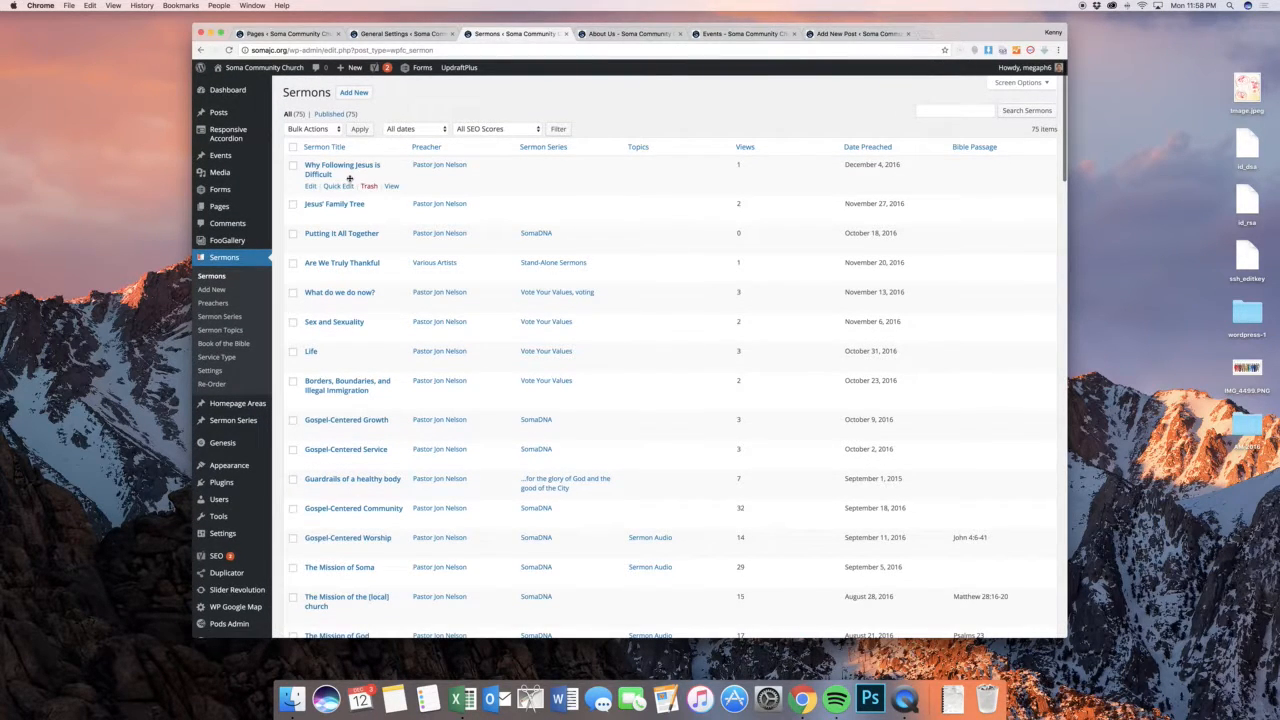
View the live page of the sermon "Why Following Jesus is Difficult", close it and return to the sermon list
super+click(390, 186)
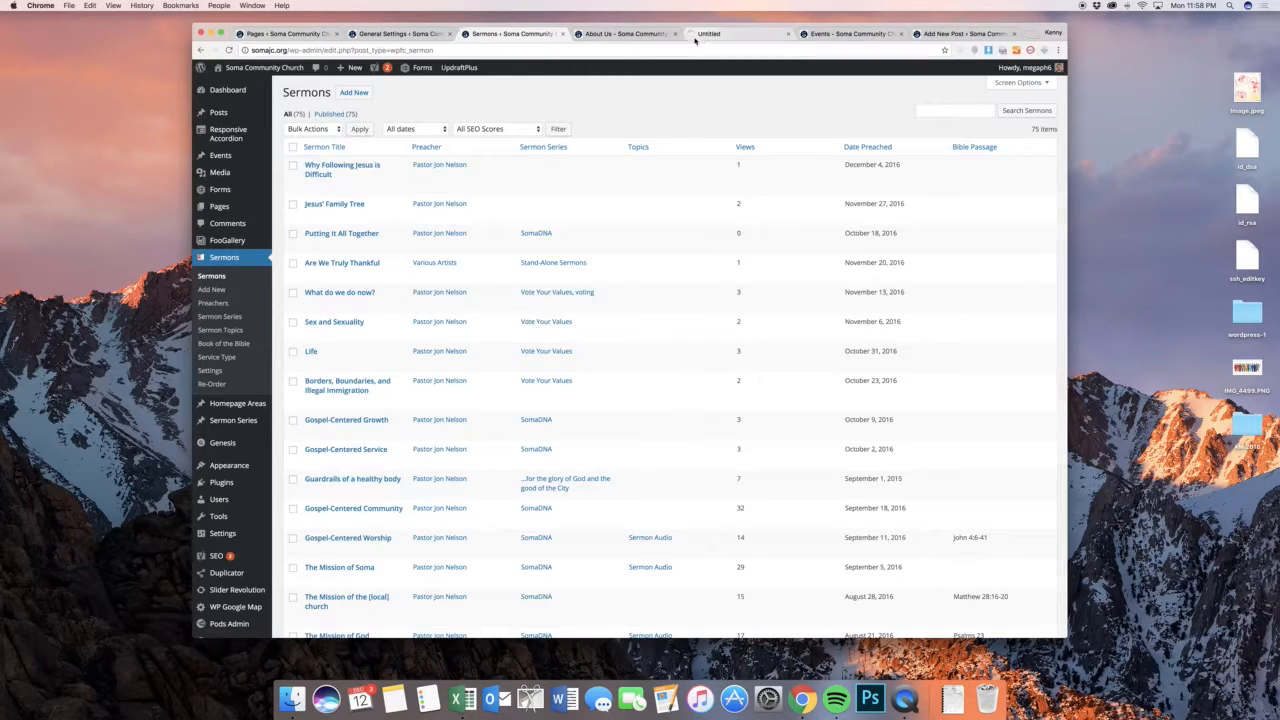
click(697, 36)
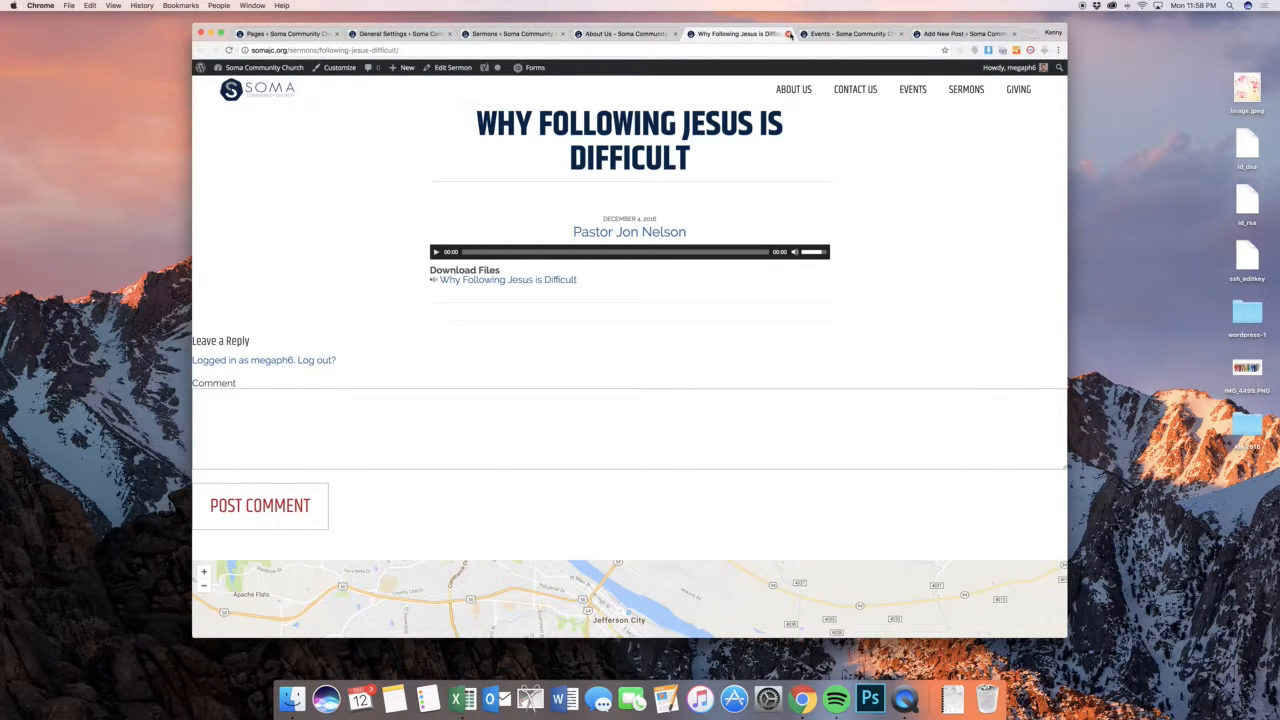
click(789, 35)
click(400, 34)
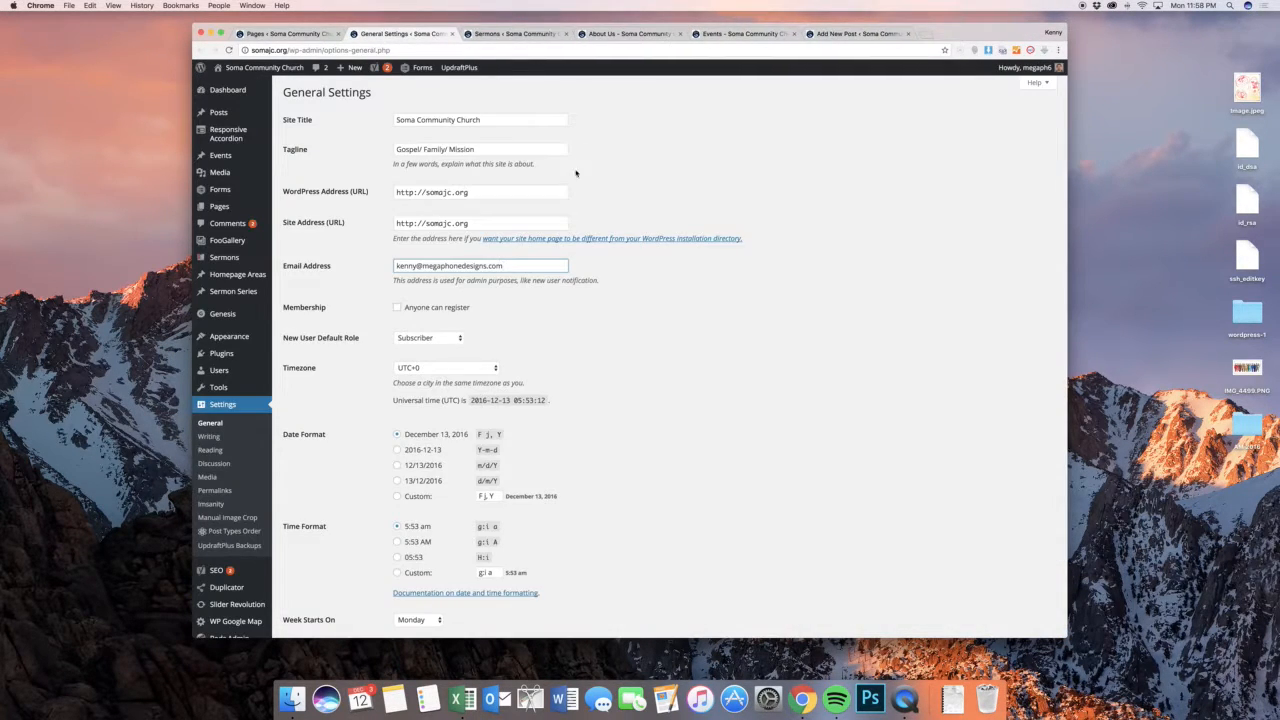
click(513, 34)
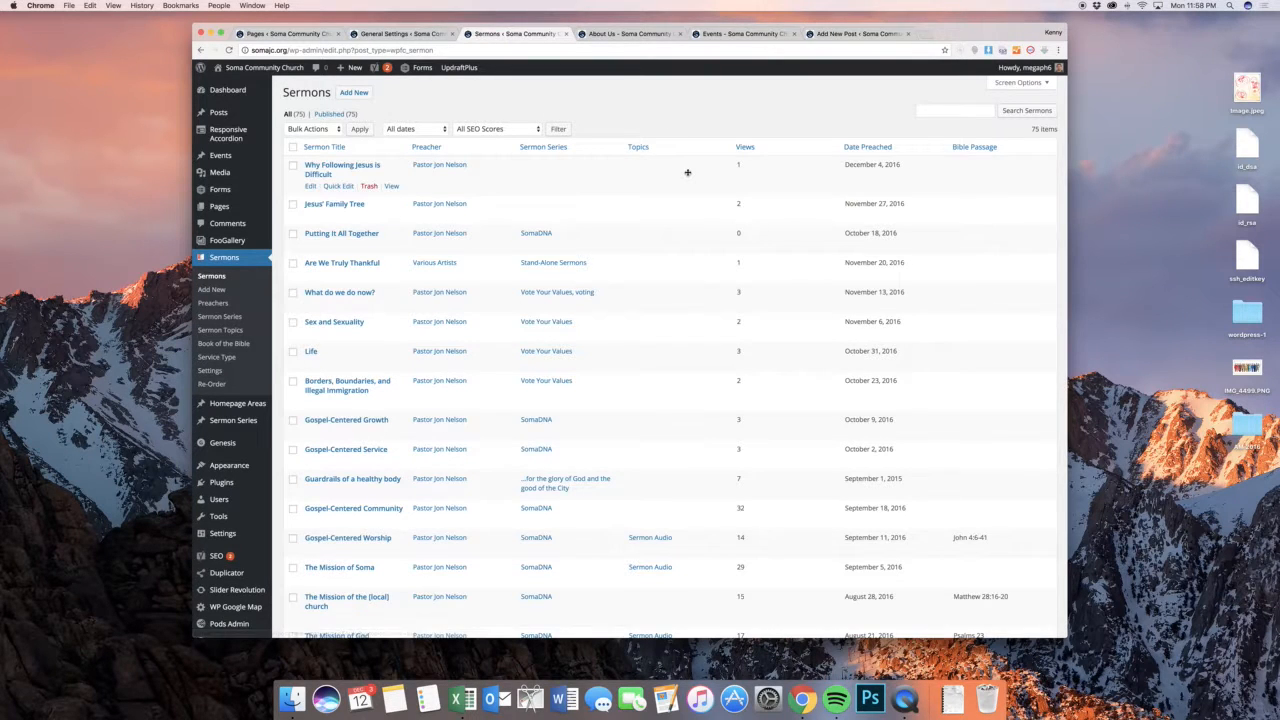
Examine the full sermon list from newest to oldest, including the series, topics, views, dates and Bible passages
scroll(680, 175, down, 1)
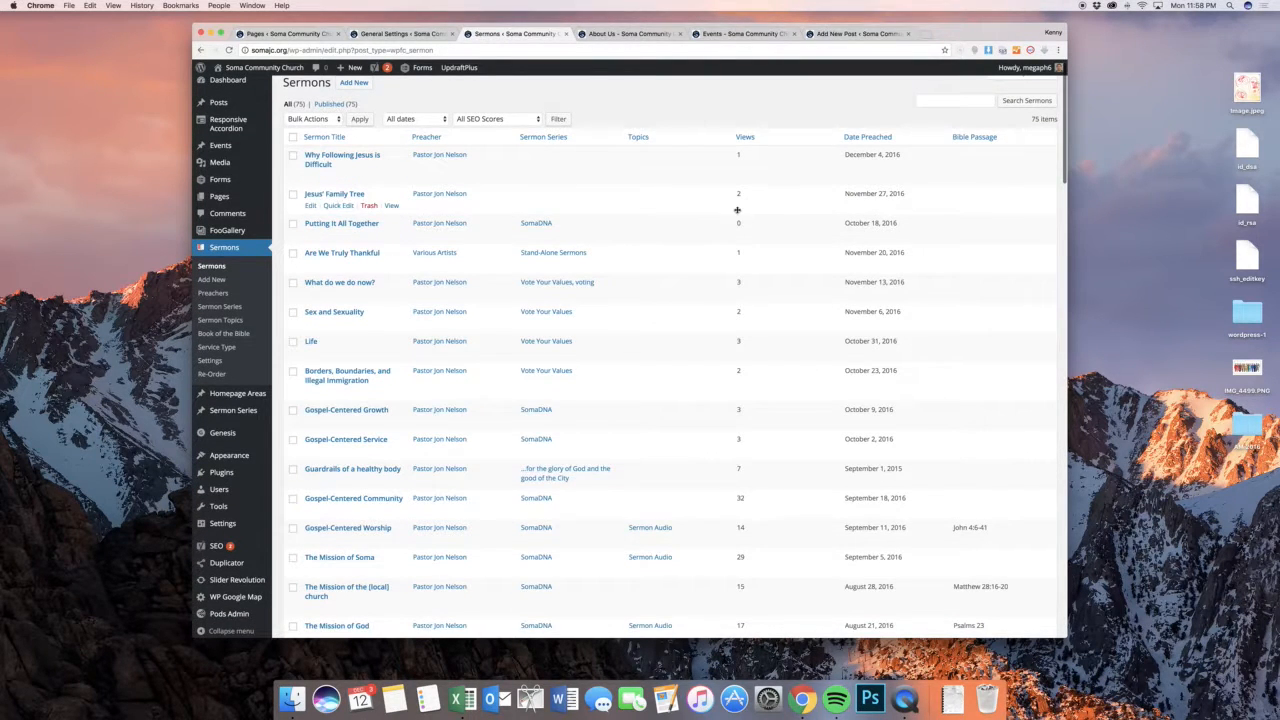
scroll(737, 210, down, 5)
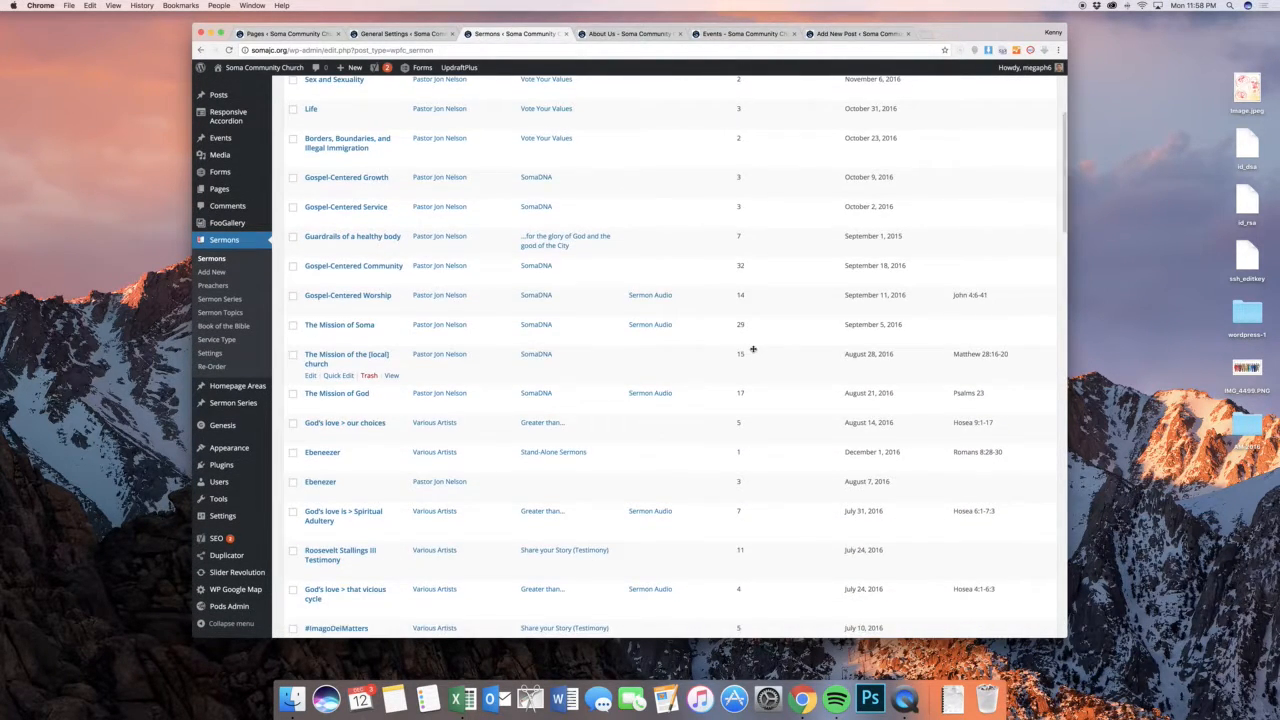
scroll(750, 347, down, 1)
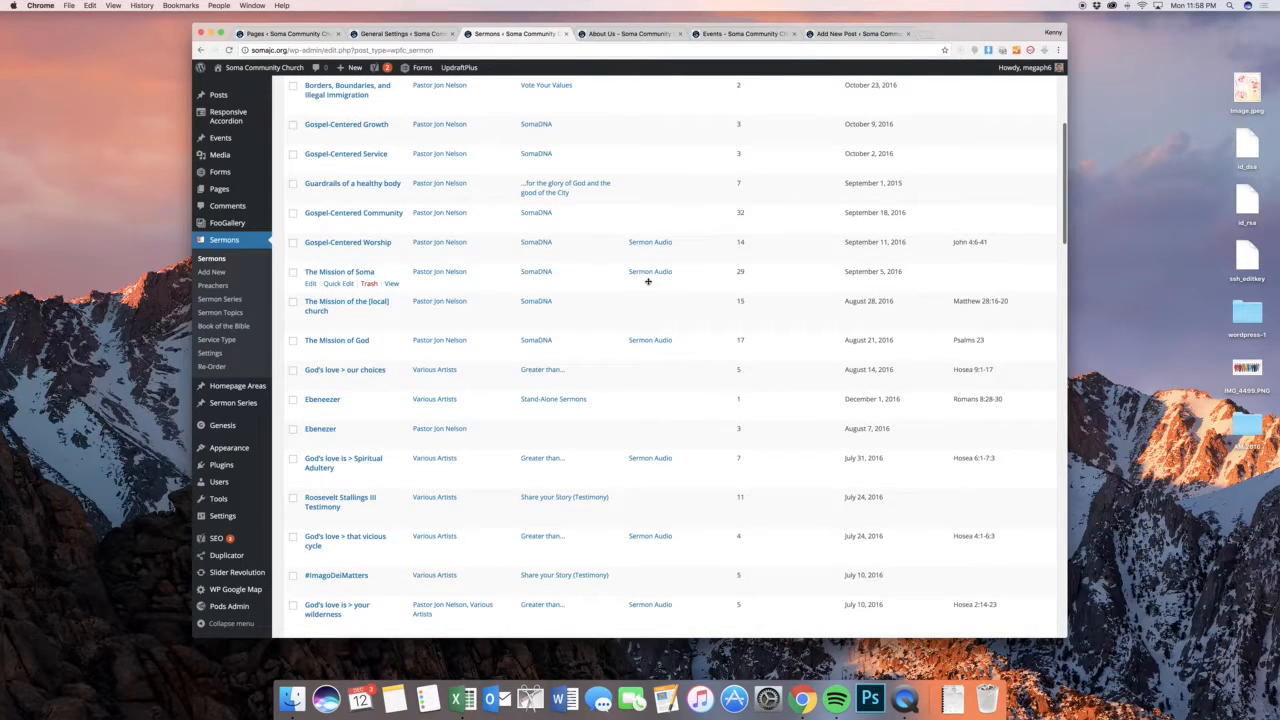
scroll(648, 282, down, 20)
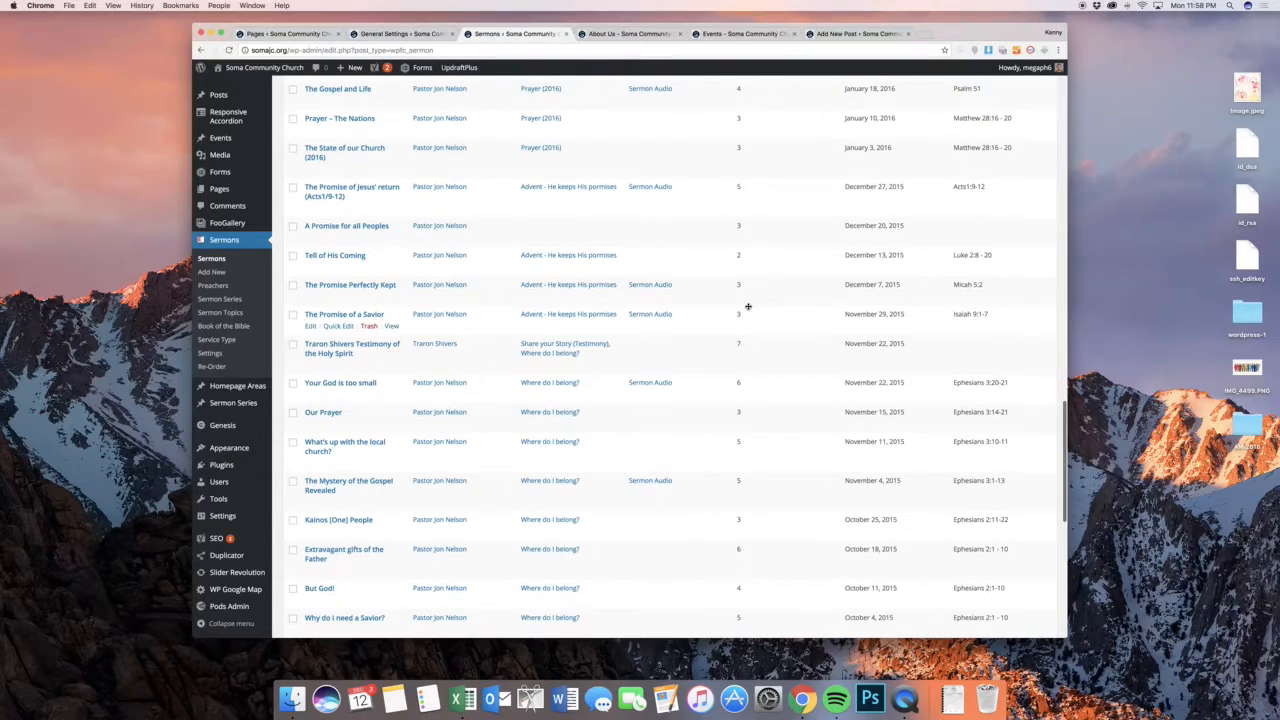
scroll(748, 306, up, 10)
scroll(748, 306, up, 15)
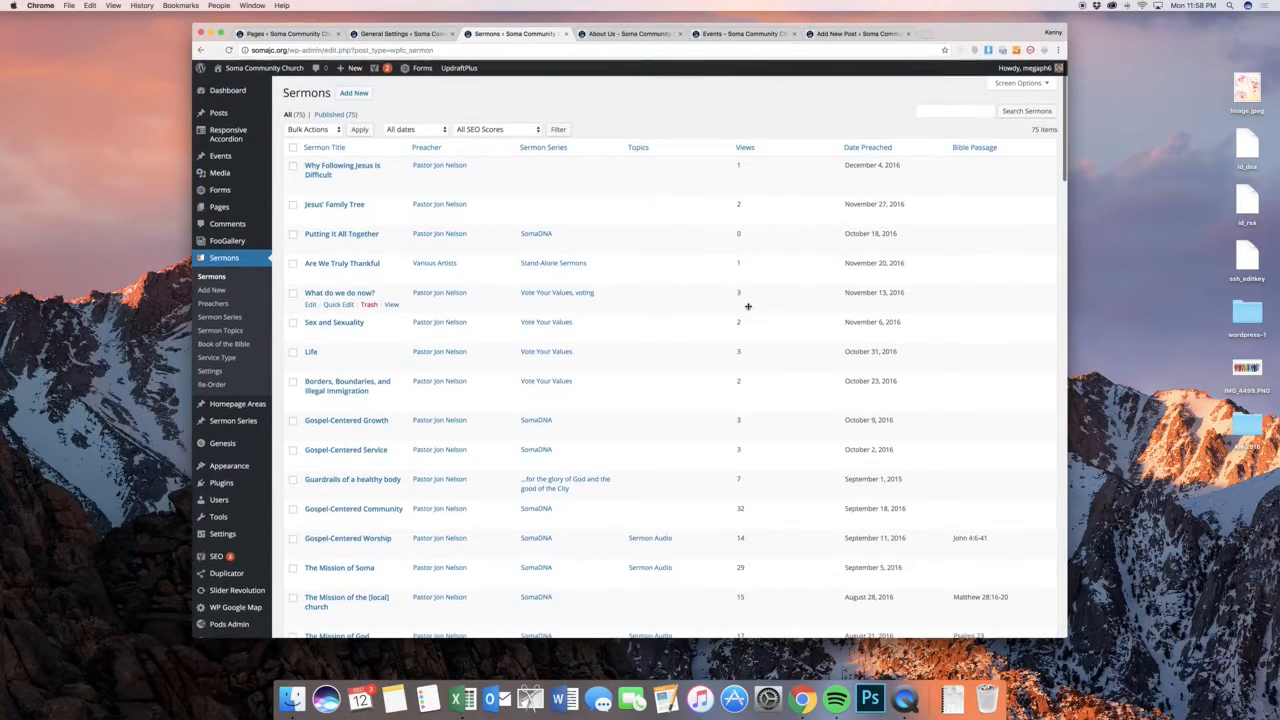
scroll(748, 306, down, 6)
scroll(748, 306, down, 15)
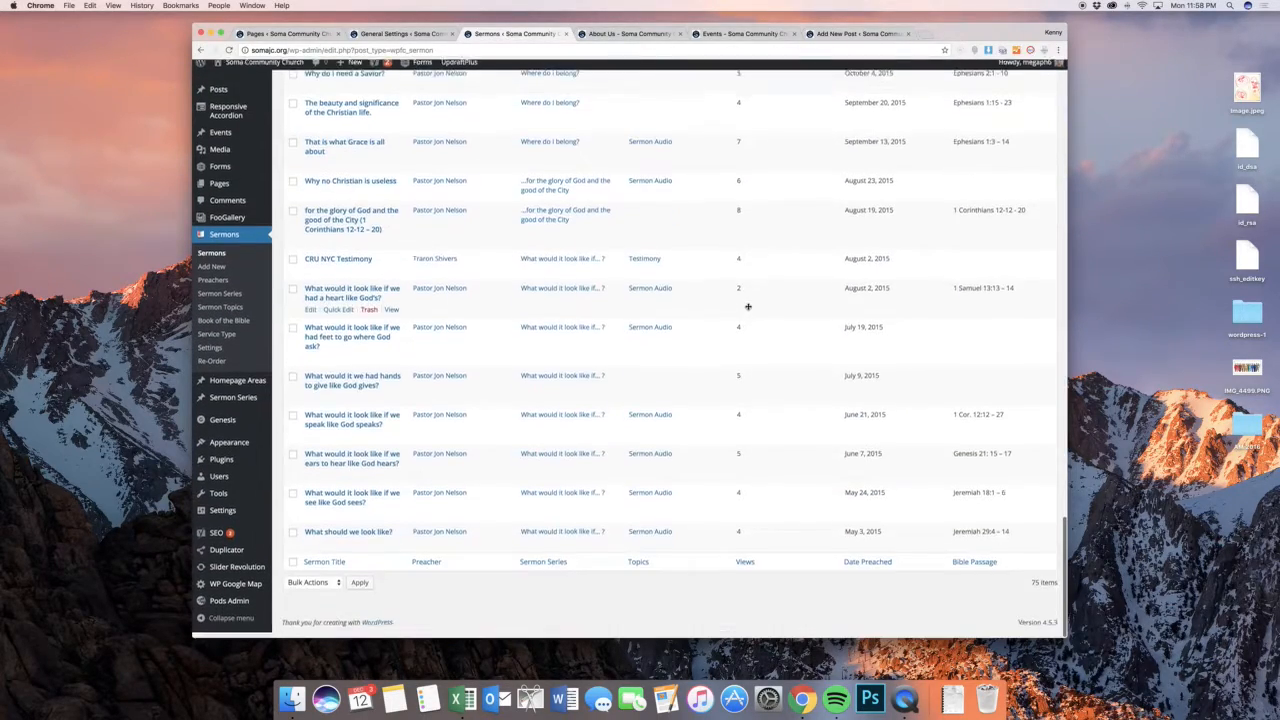
scroll(752, 325, up, 20)
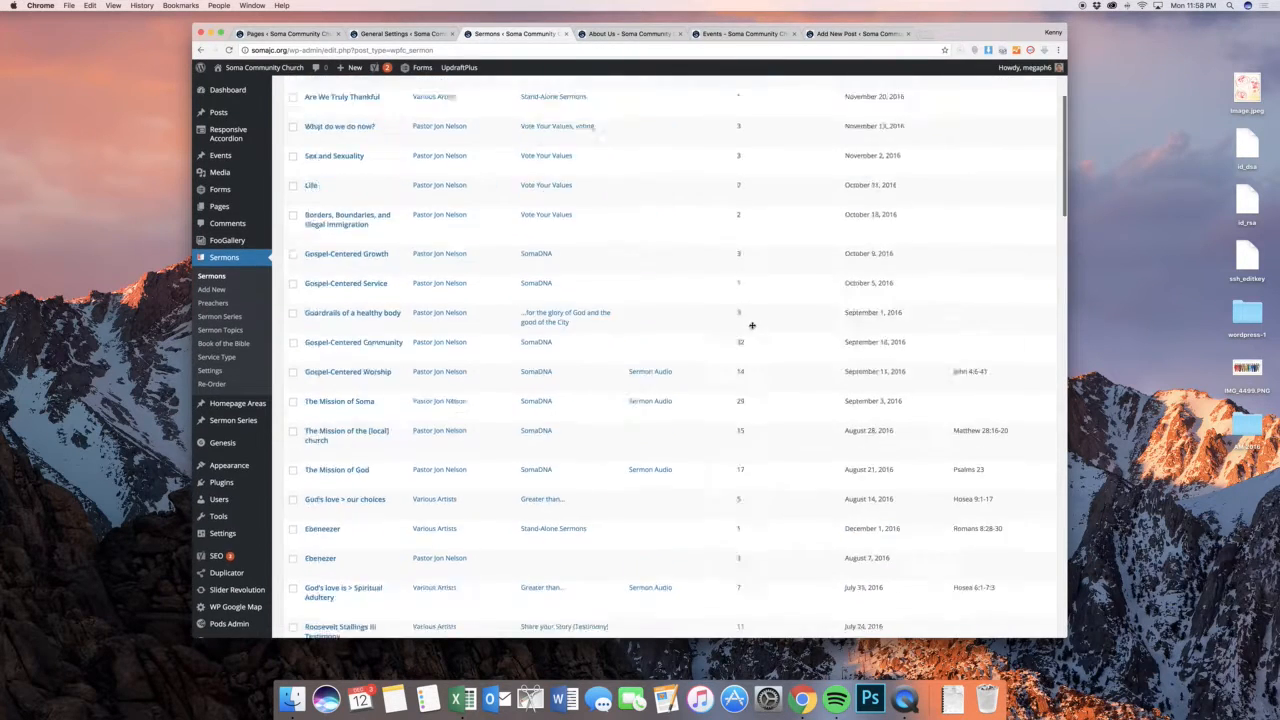
Start a new sermon titled "New sermon name" and set its date to 12/08/2016
click(360, 91)
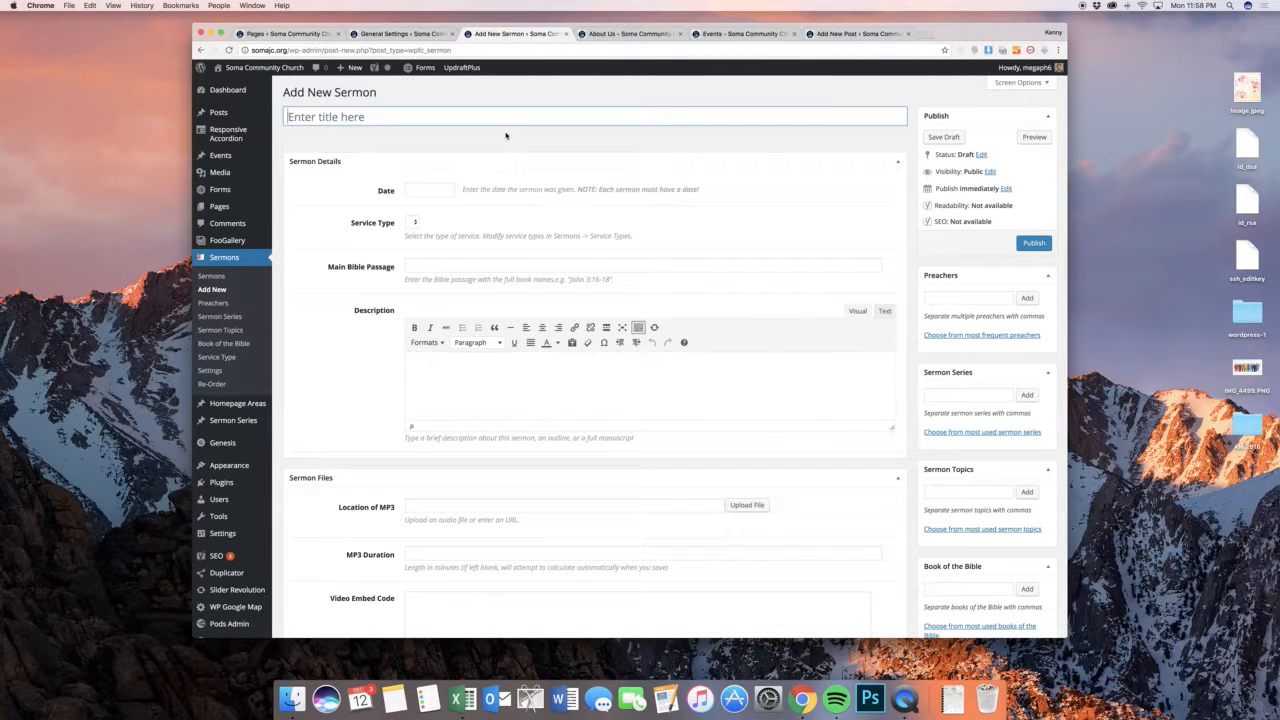
text(New sermon name)
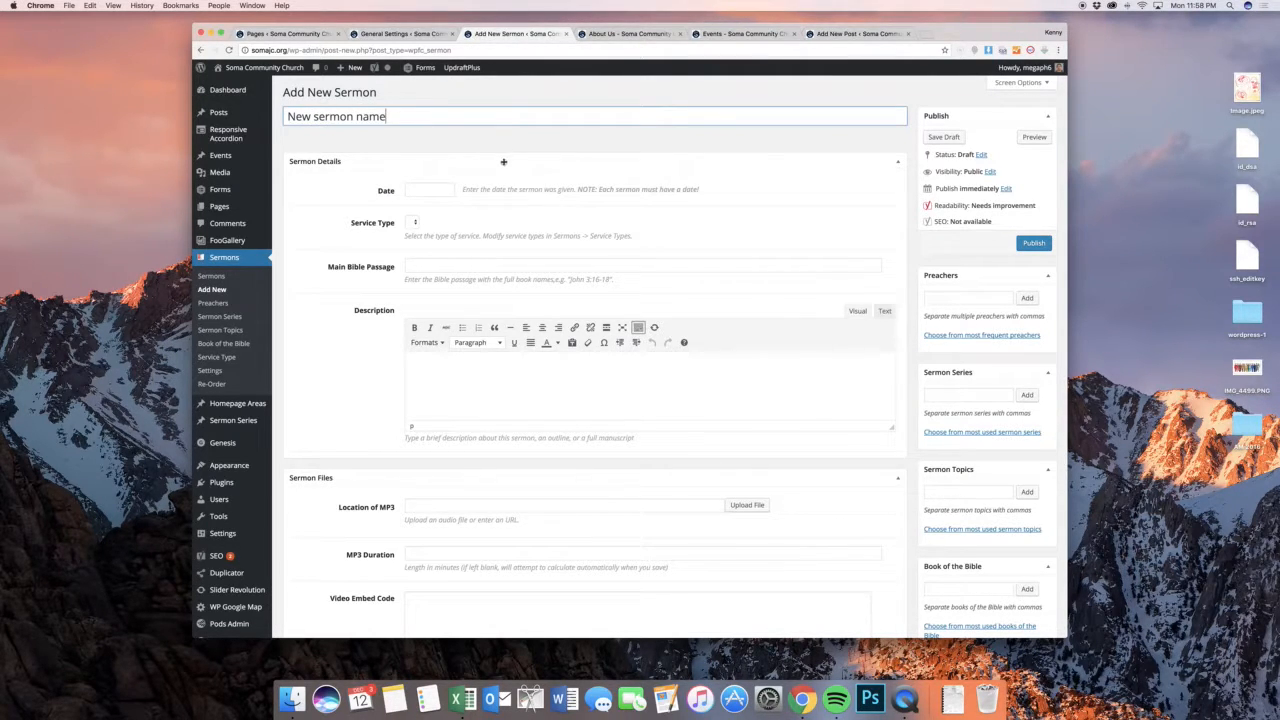
click(428, 190)
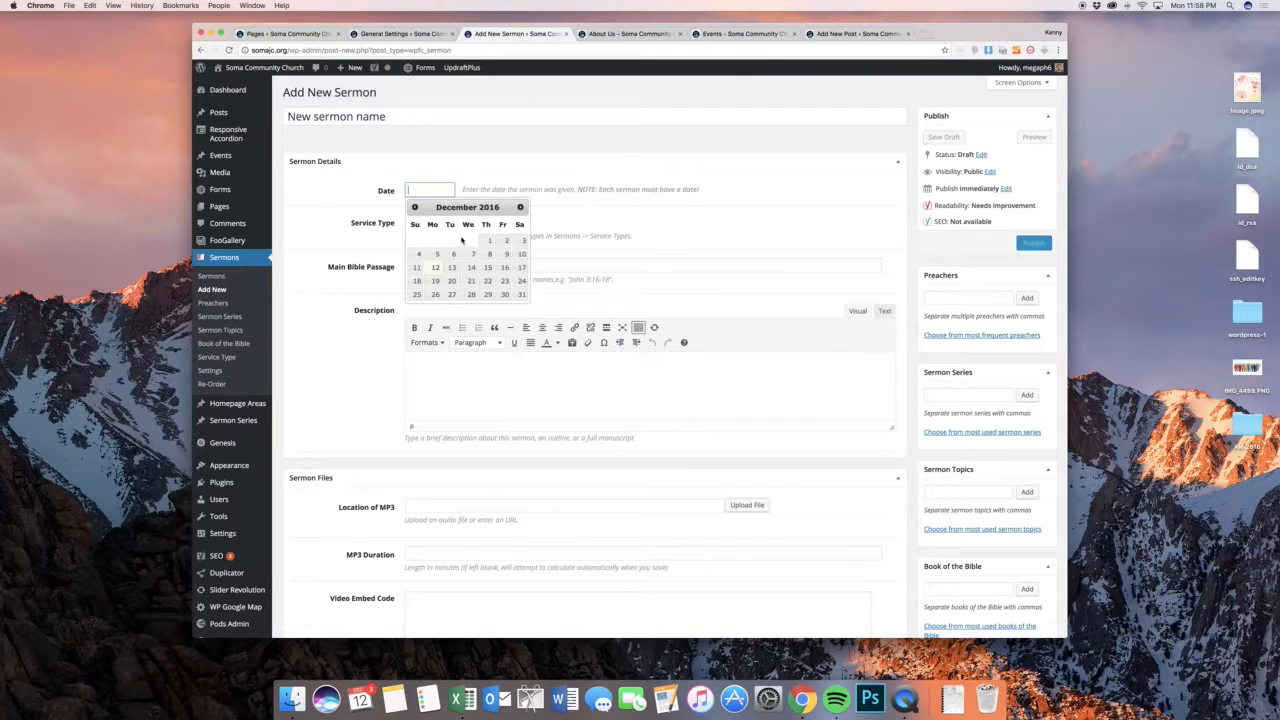
click(480, 260)
key(Tab)
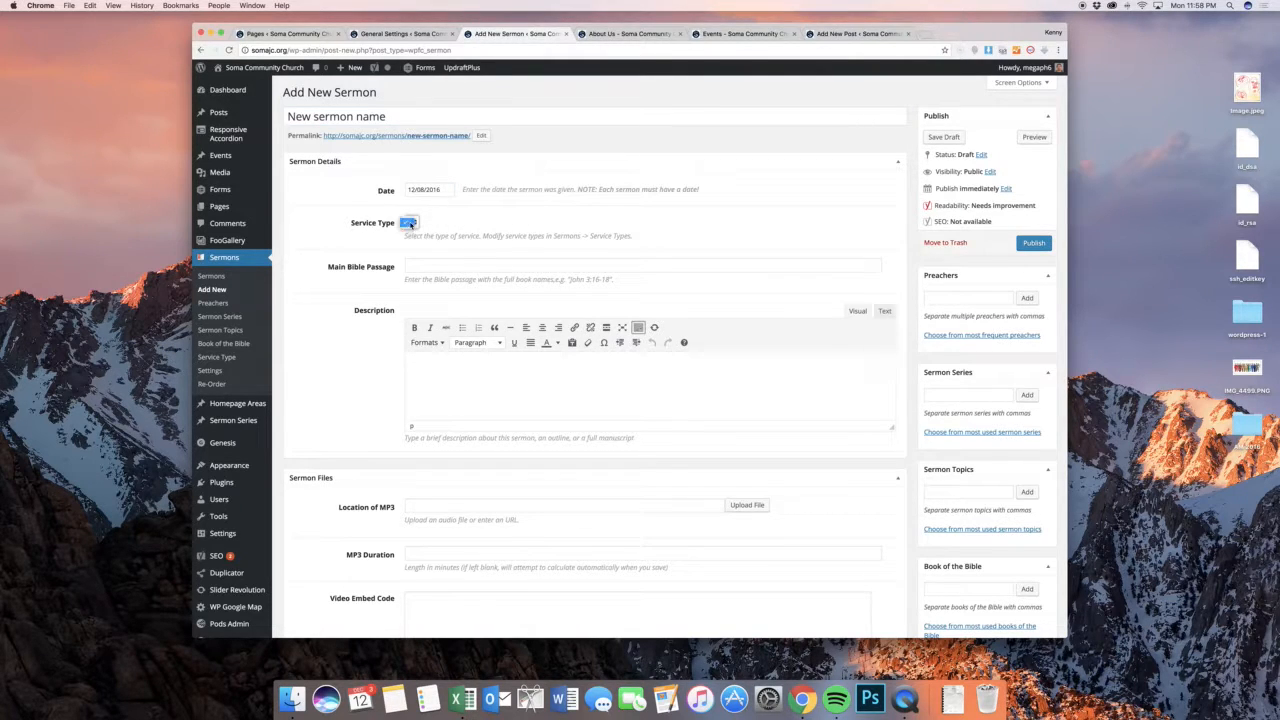
Enter John 1:1 as the main Bible passage and "A little info about the sermon." as the description
click(463, 266)
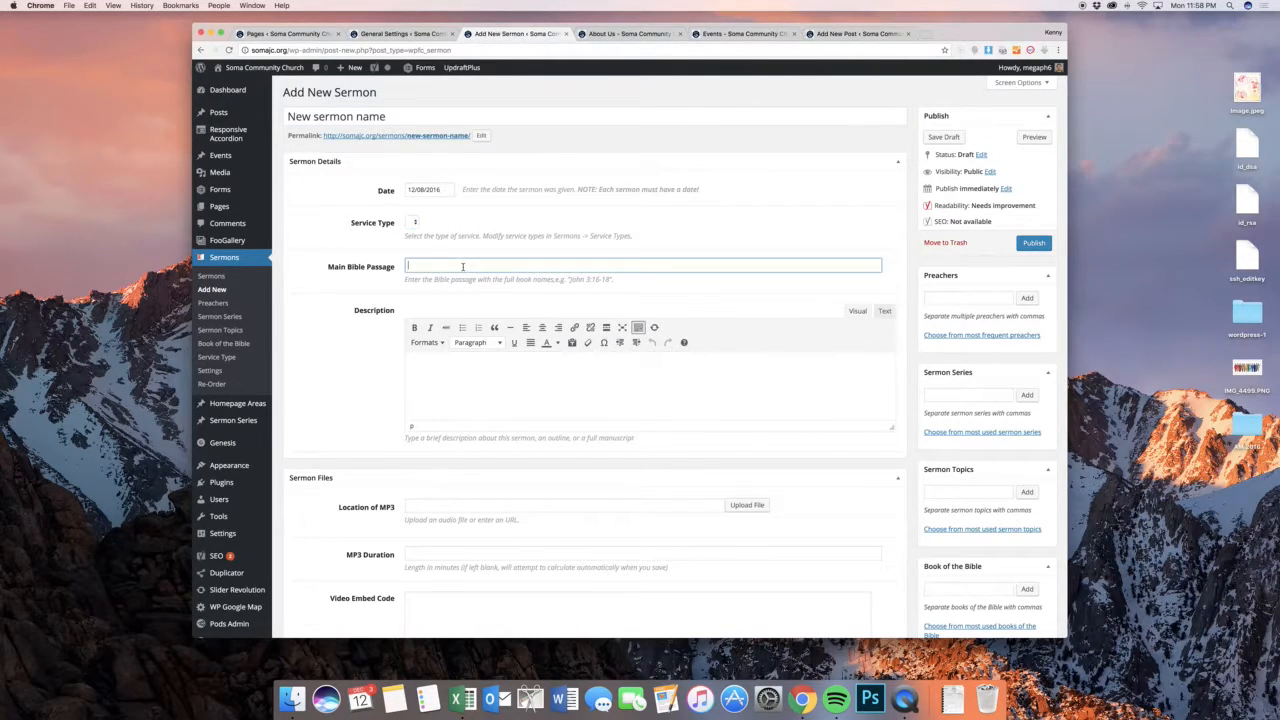
text(John 1:1)
click(445, 375)
text(A little )
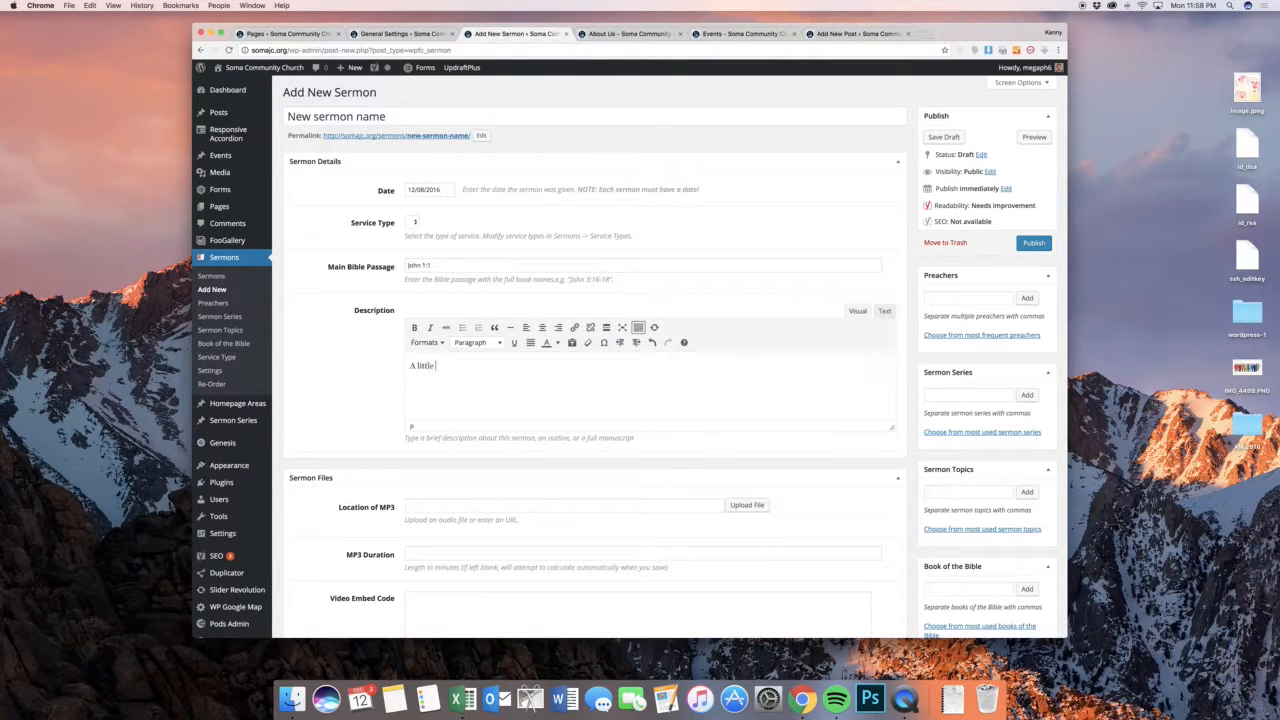
text(info about the sermon.)
Assign the most frequently used existing preacher to the new sermon
scroll(703, 191, down, 1)
scroll(965, 203, down, 3)
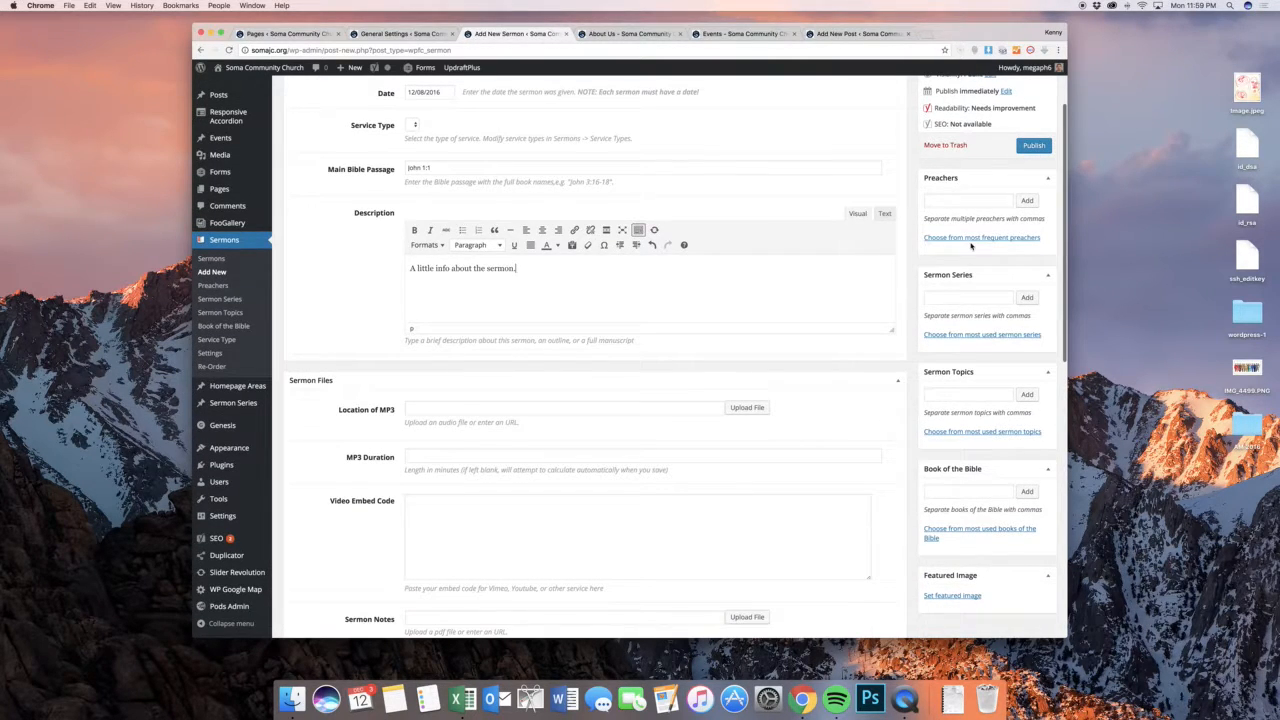
click(970, 237)
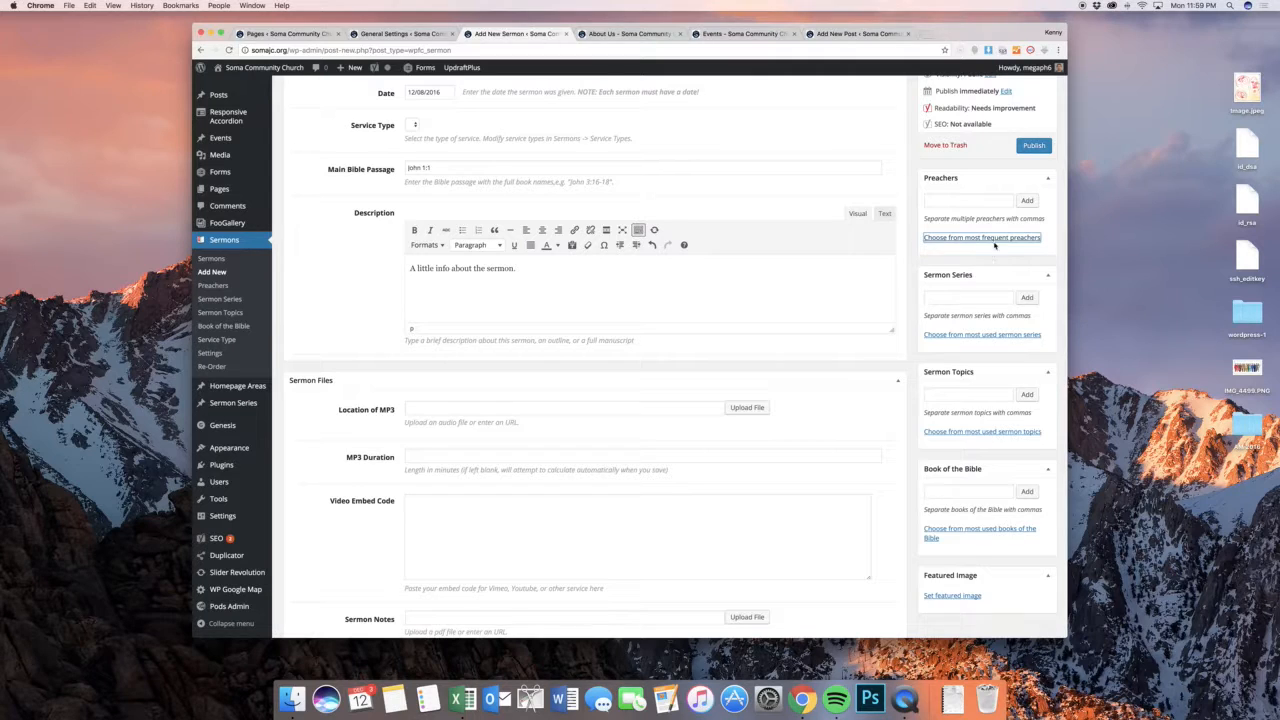
click(998, 260)
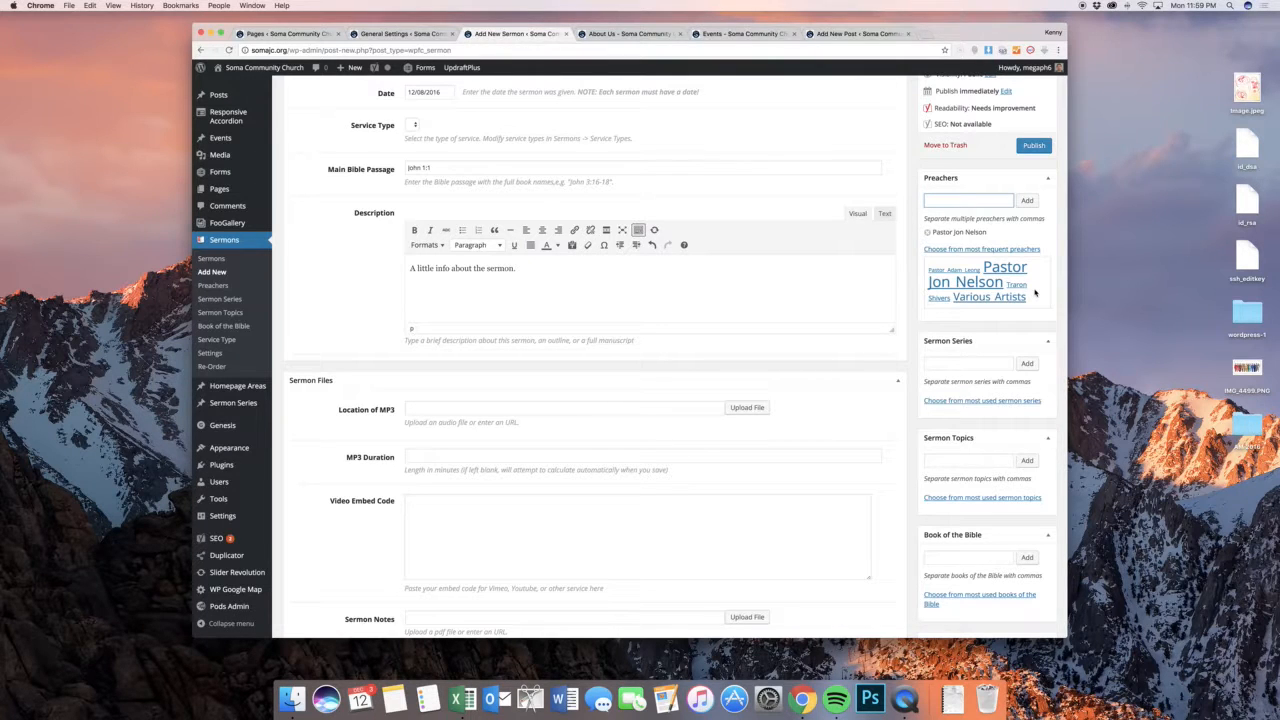
Show the most used sermon series available for the new sermon without assigning one
scroll(1030, 306, down, 2)
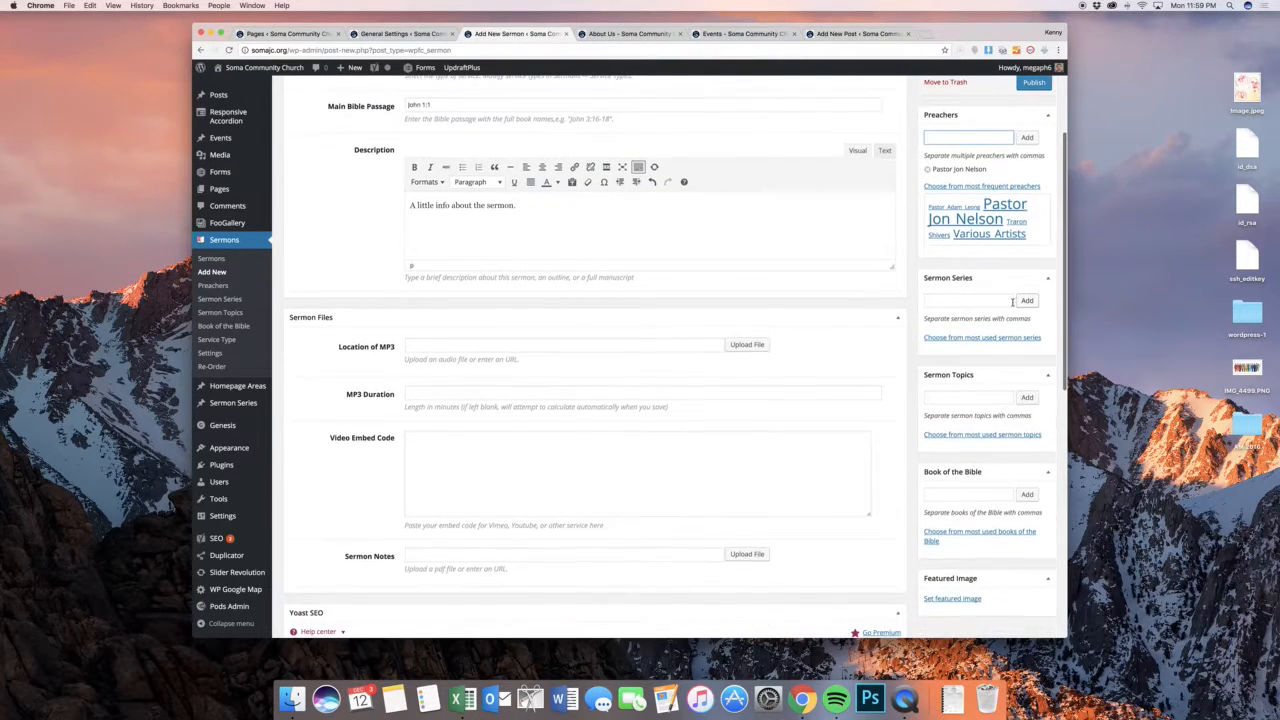
click(985, 301)
click(988, 338)
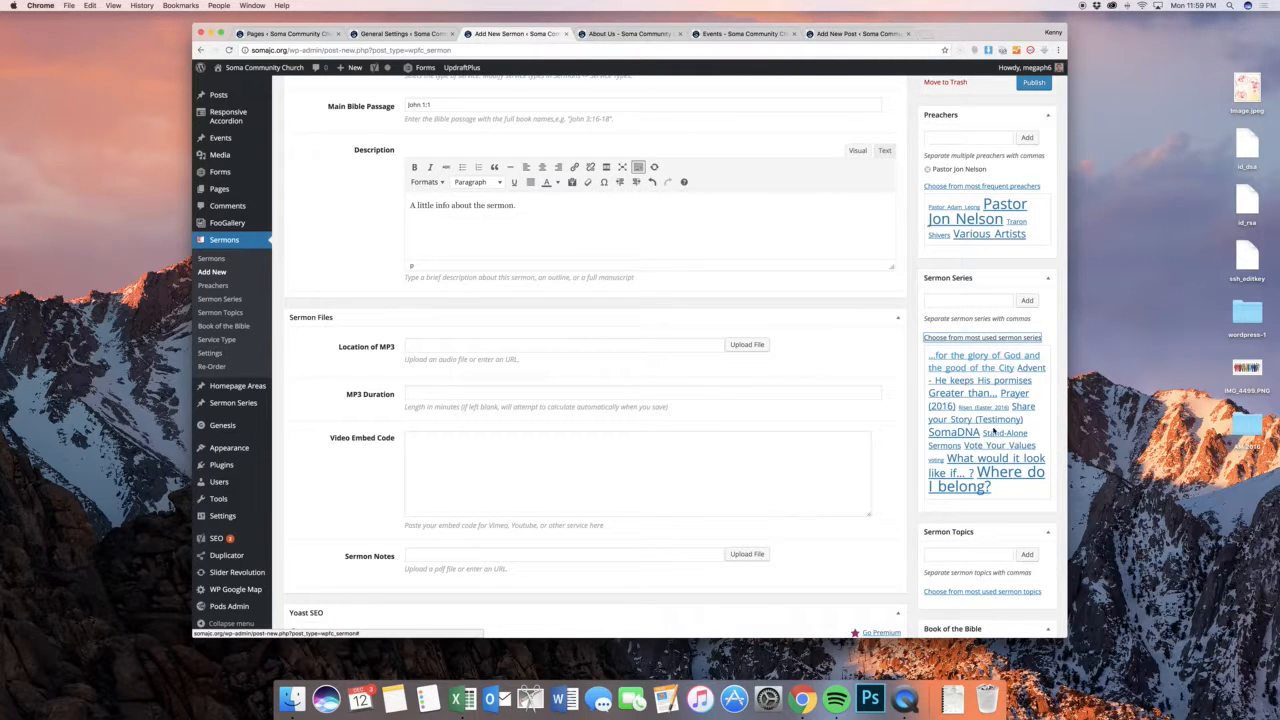
click(914, 357)
click(946, 304)
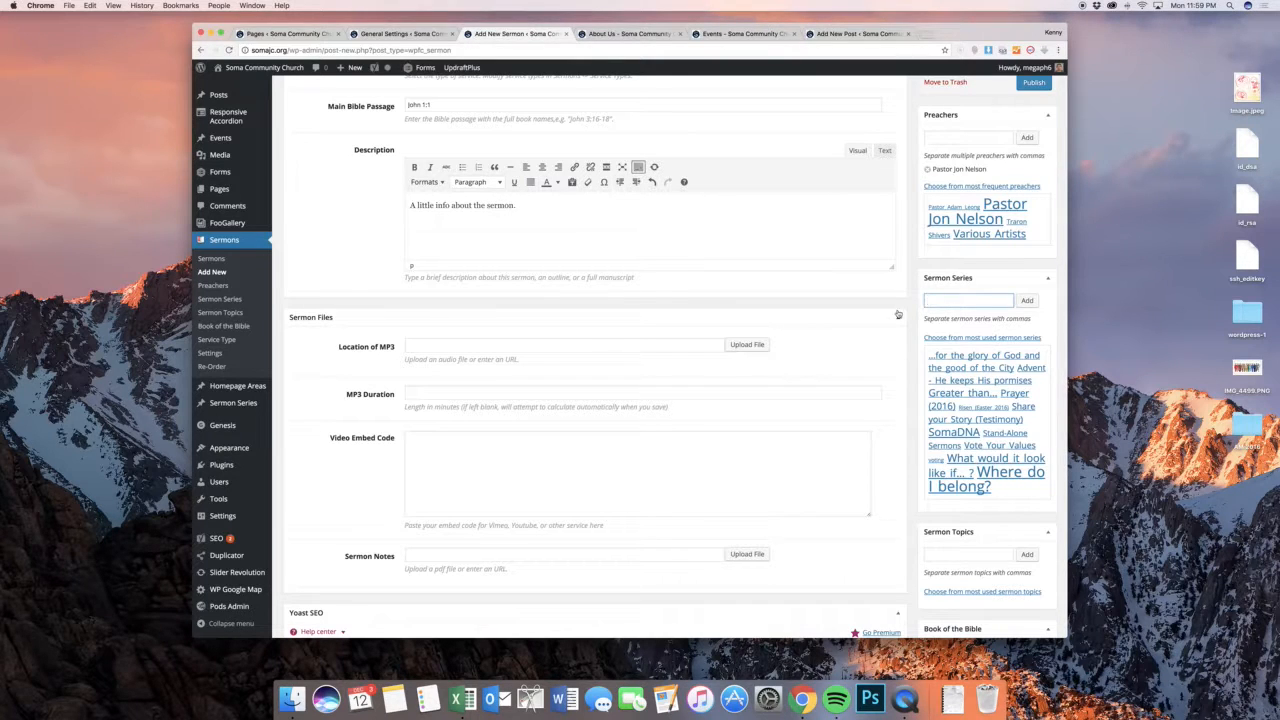
click(907, 301)
Show how to upload the sermon's MP3 from the computer, then dismiss the file chooser and uploader without picking a file
scroll(908, 303, down, 1)
scroll(908, 303, down, 2)
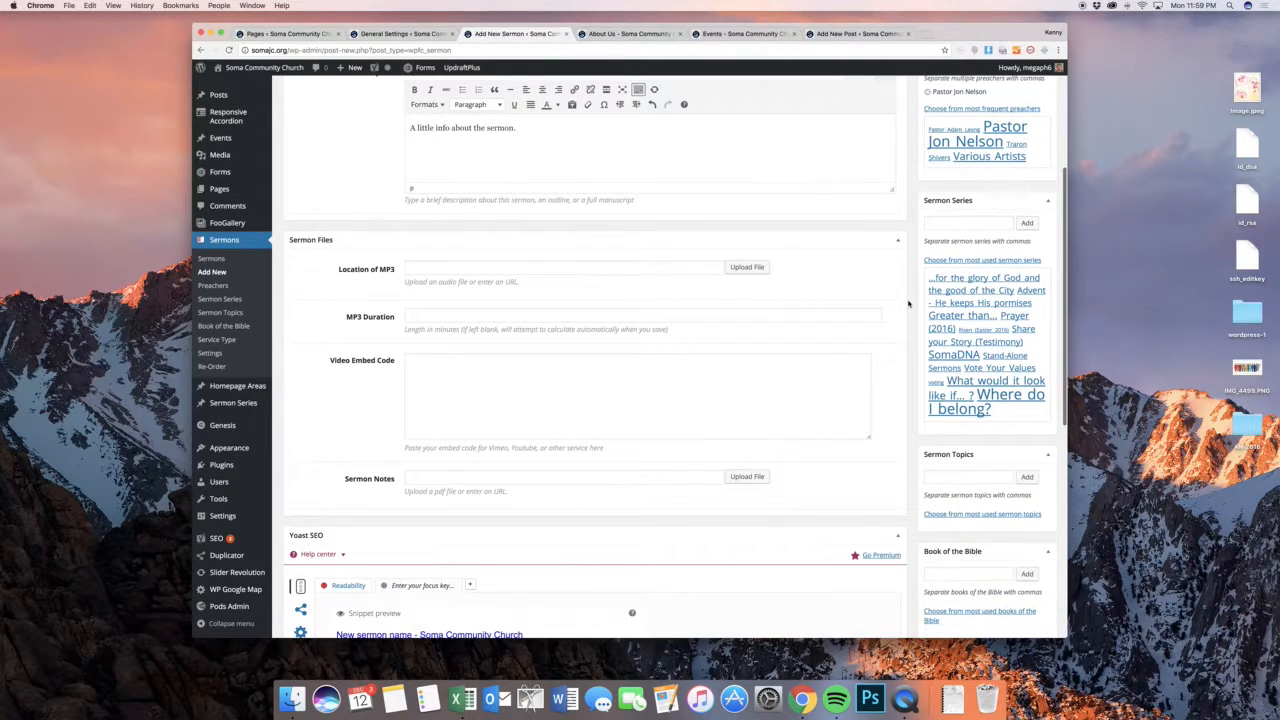
click(643, 274)
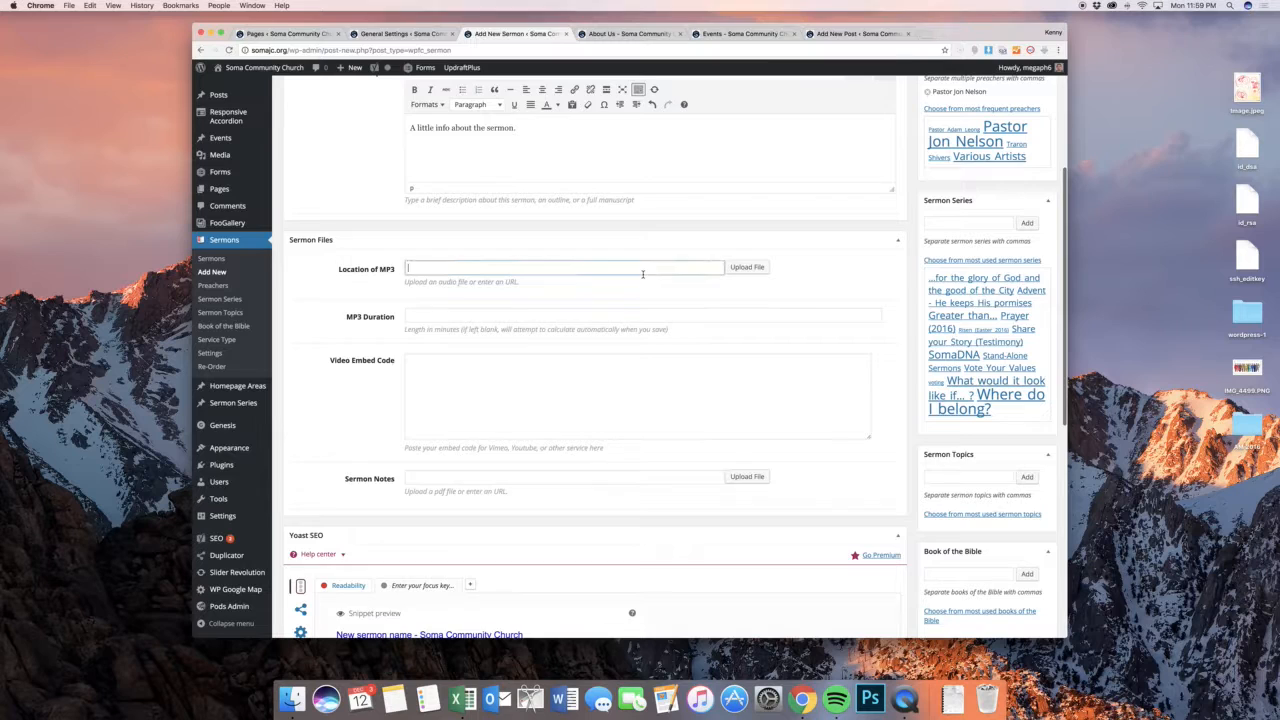
click(747, 267)
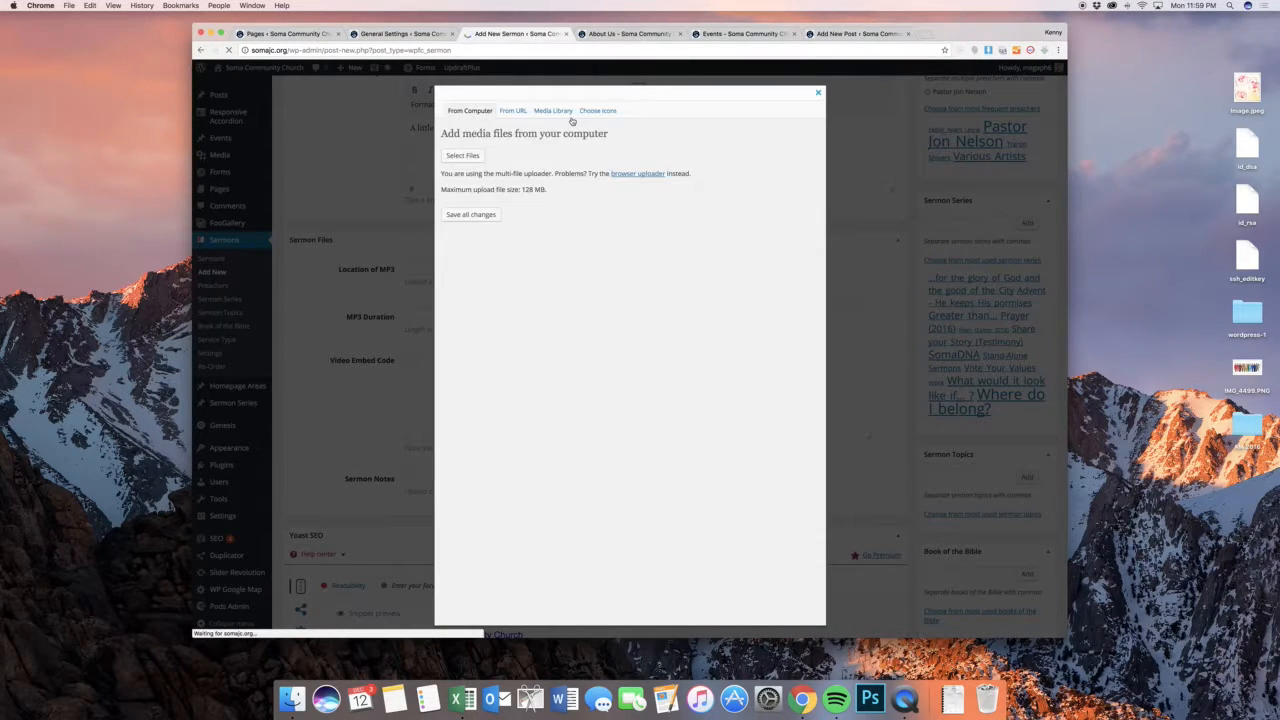
click(627, 223)
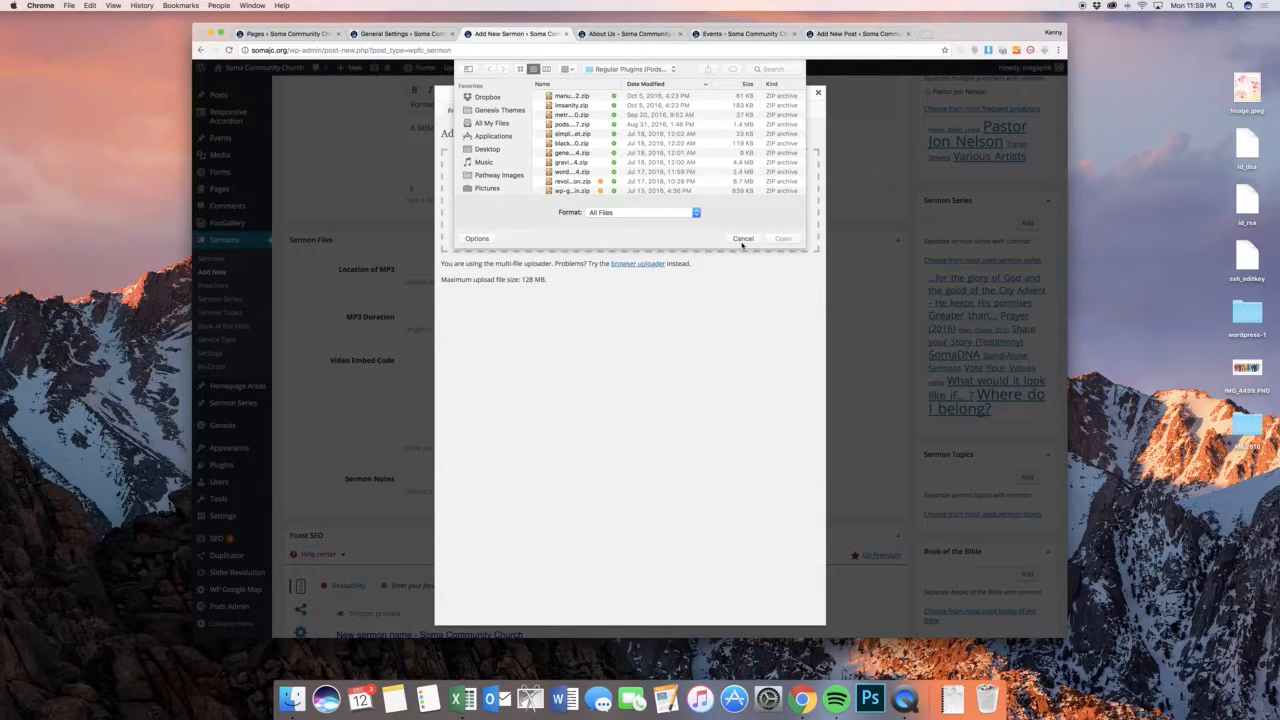
click(742, 240)
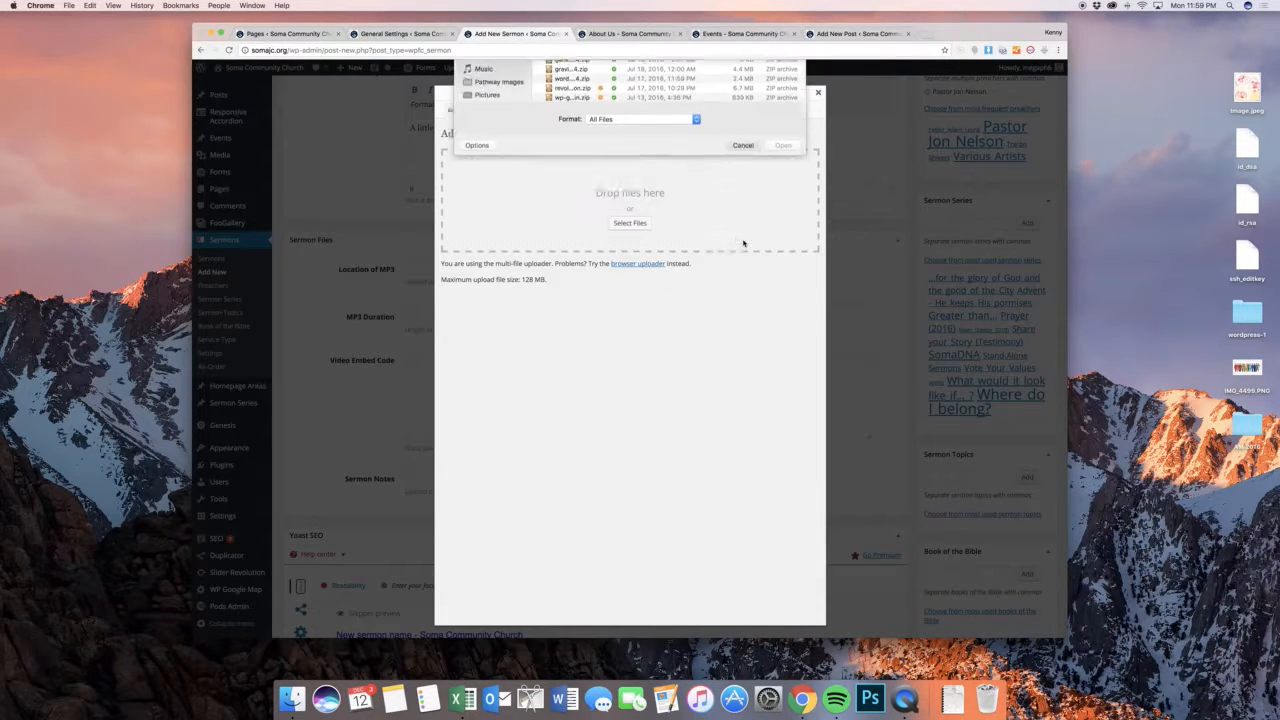
click(819, 94)
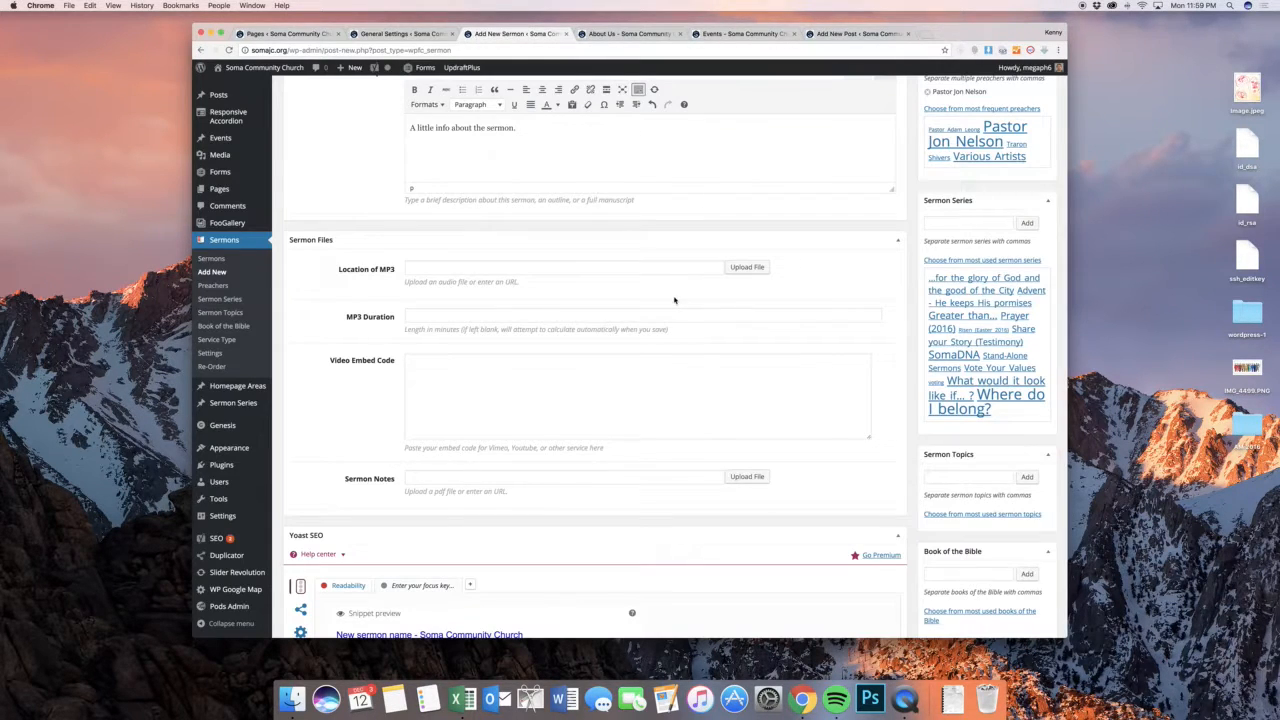
Go through the sermon's MP3 location, MP3 duration, video embed code and sermon notes fields without filling them in
click(505, 270)
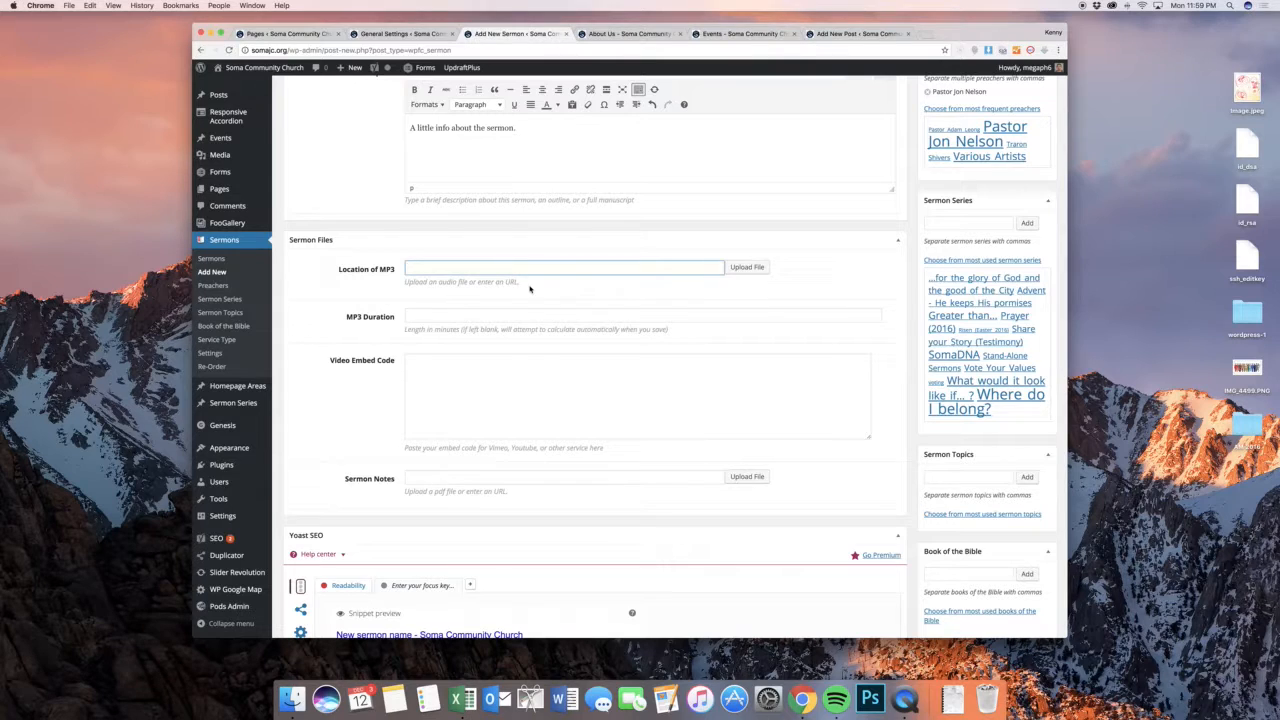
click(530, 289)
click(529, 271)
click(446, 318)
click(384, 328)
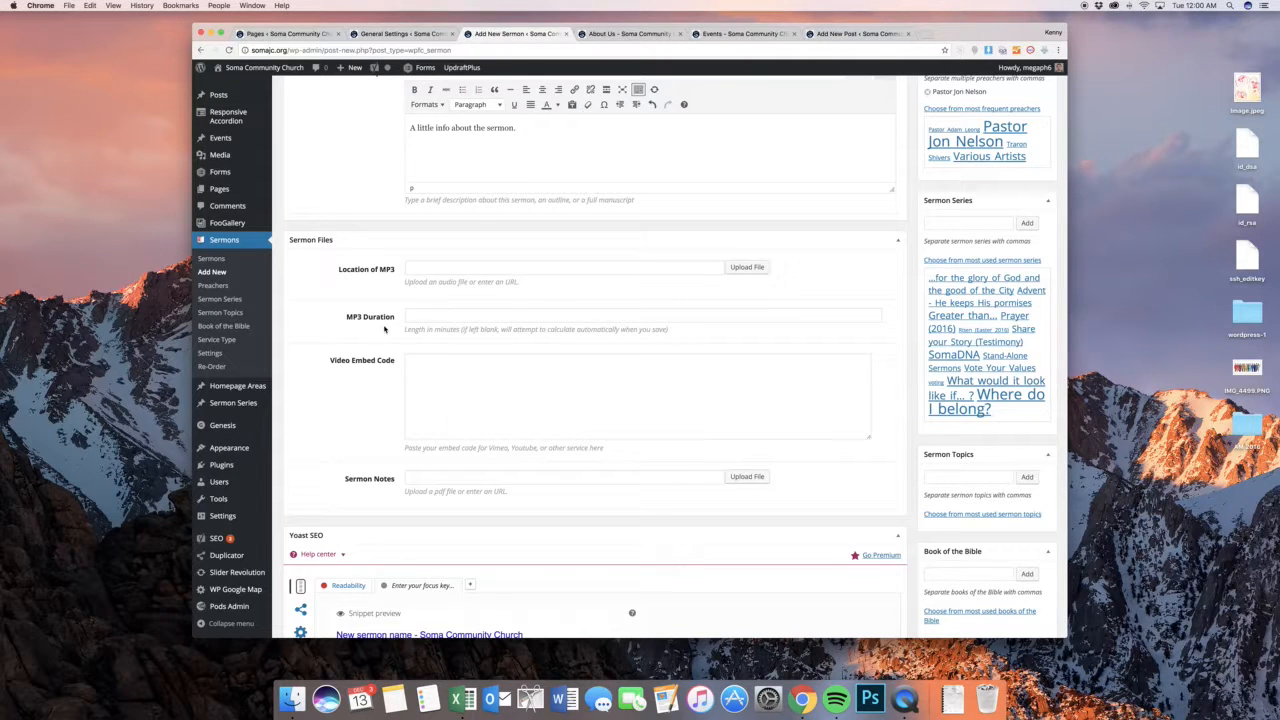
scroll(384, 330, down, 3)
click(435, 297)
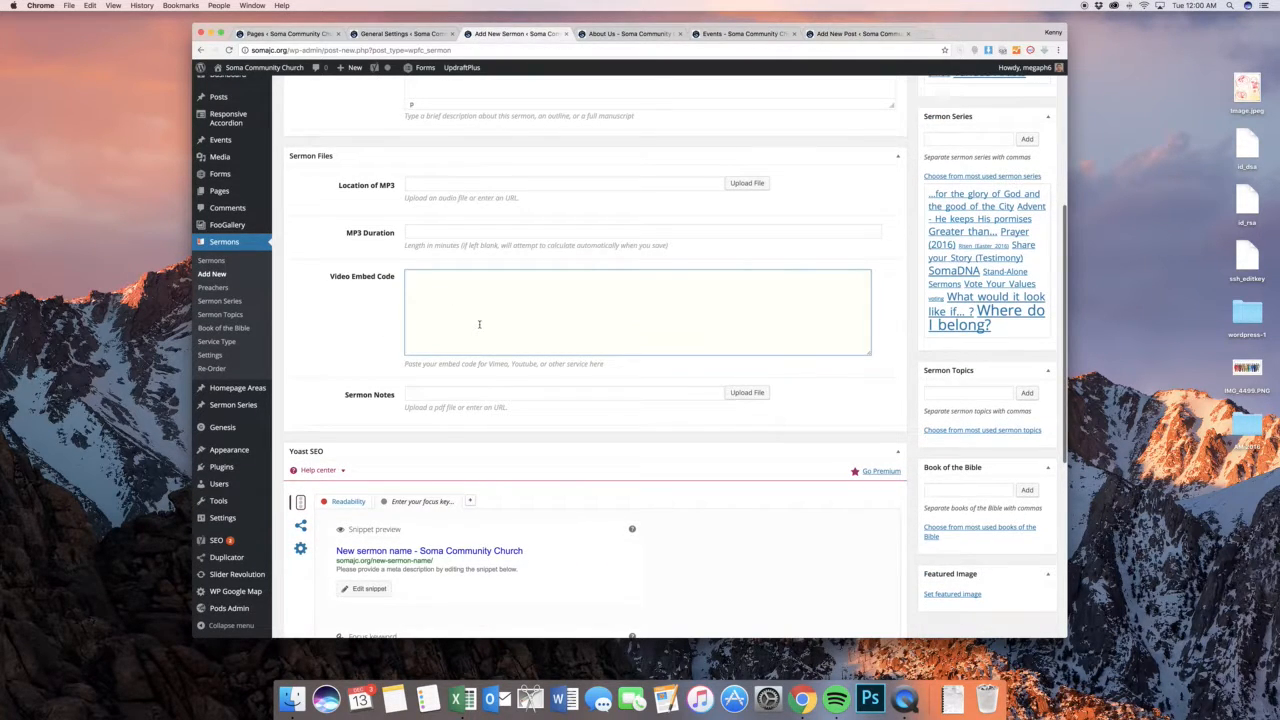
click(713, 393)
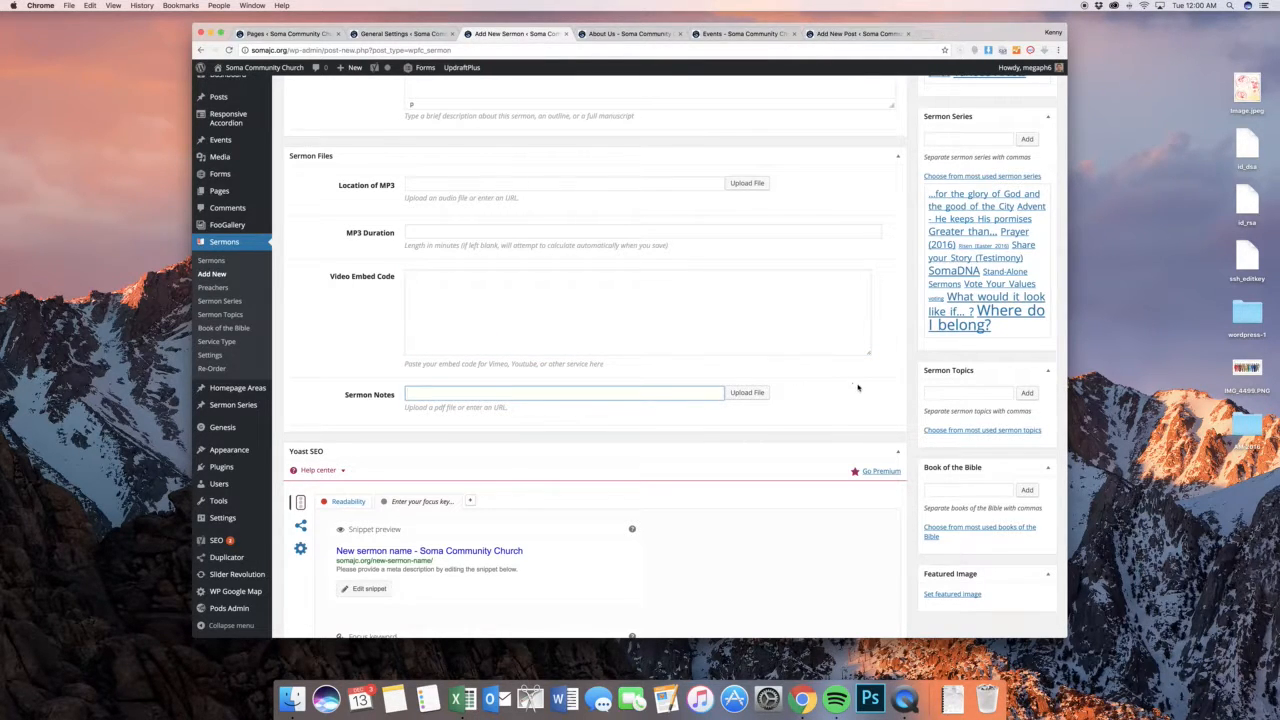
Show the most used sermon topics and point out the Book of the Bible field without assigning anything
click(975, 431)
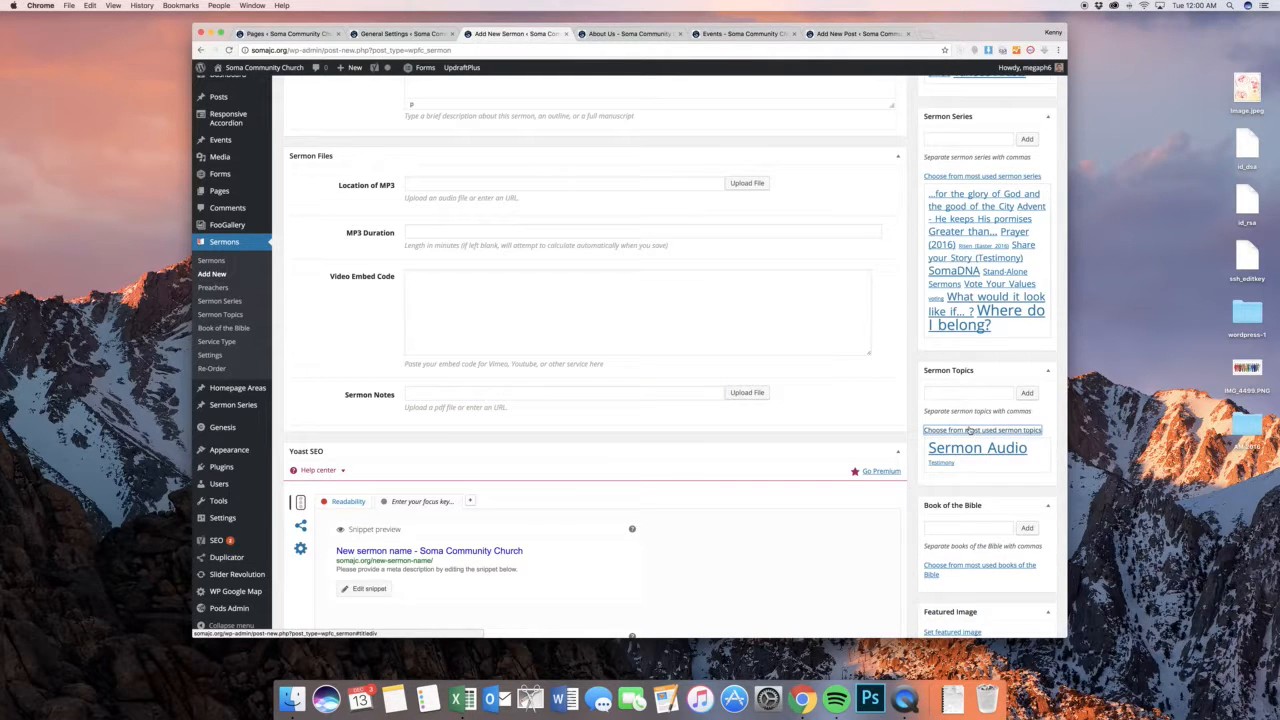
scroll(975, 437, down, 2)
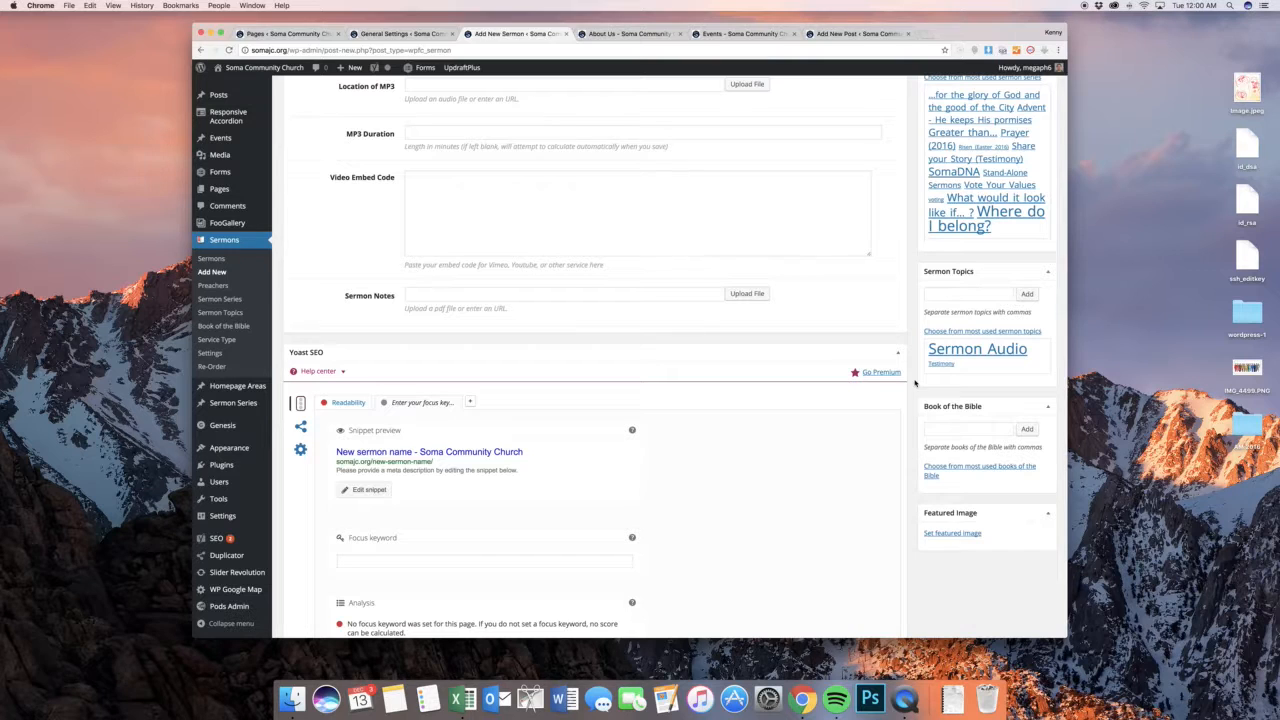
click(952, 436)
Show the featured image picker for the new sermon and close it without choosing an image
scroll(902, 440, down, 4)
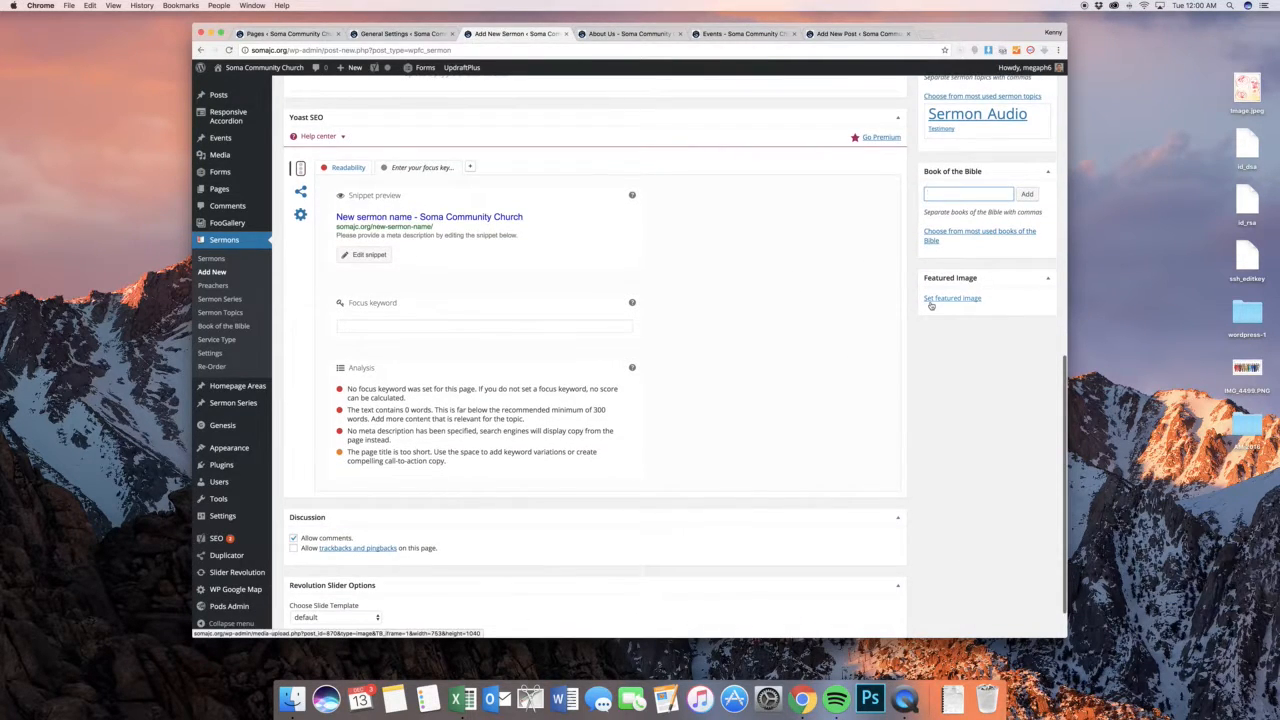
click(929, 301)
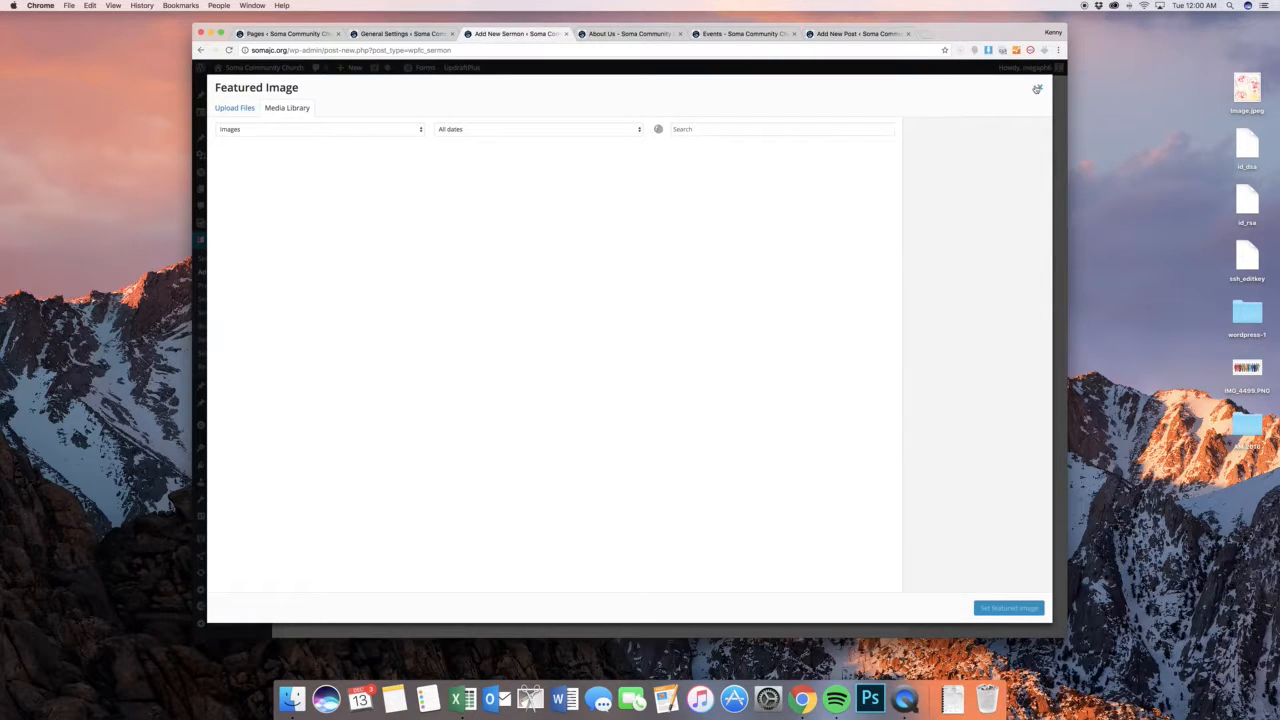
click(1037, 89)
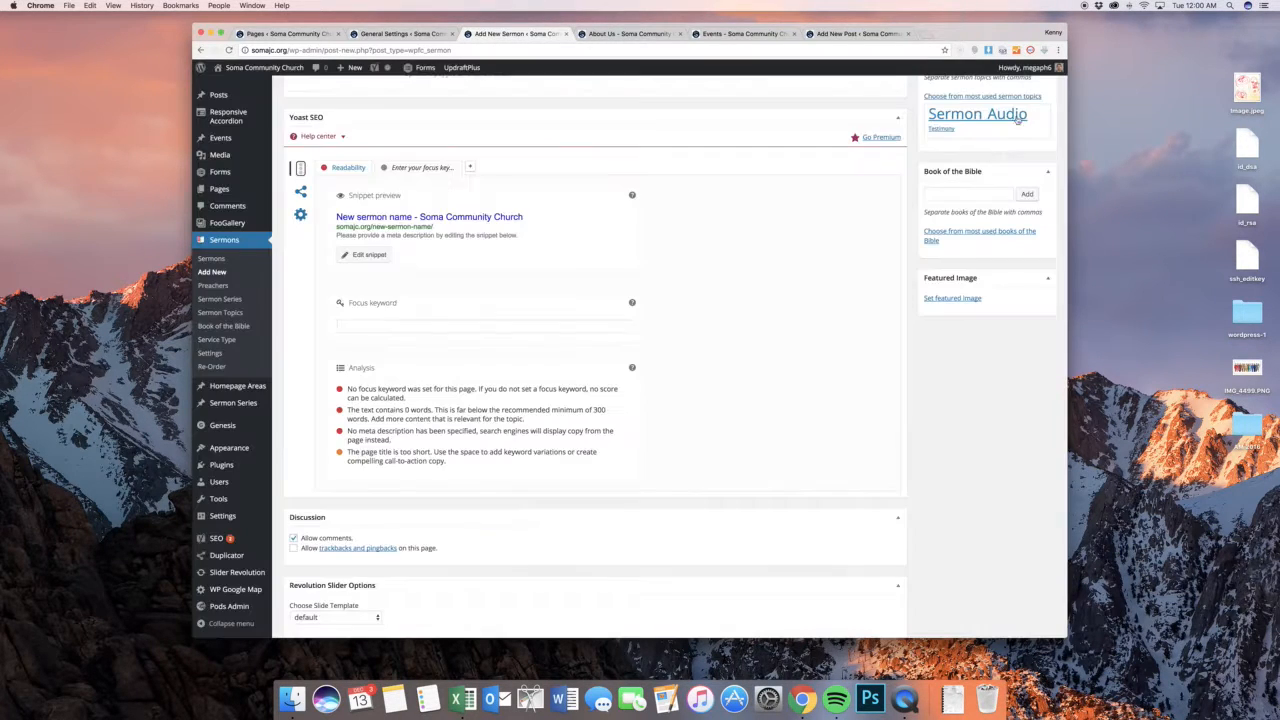
scroll(920, 290, up, 10)
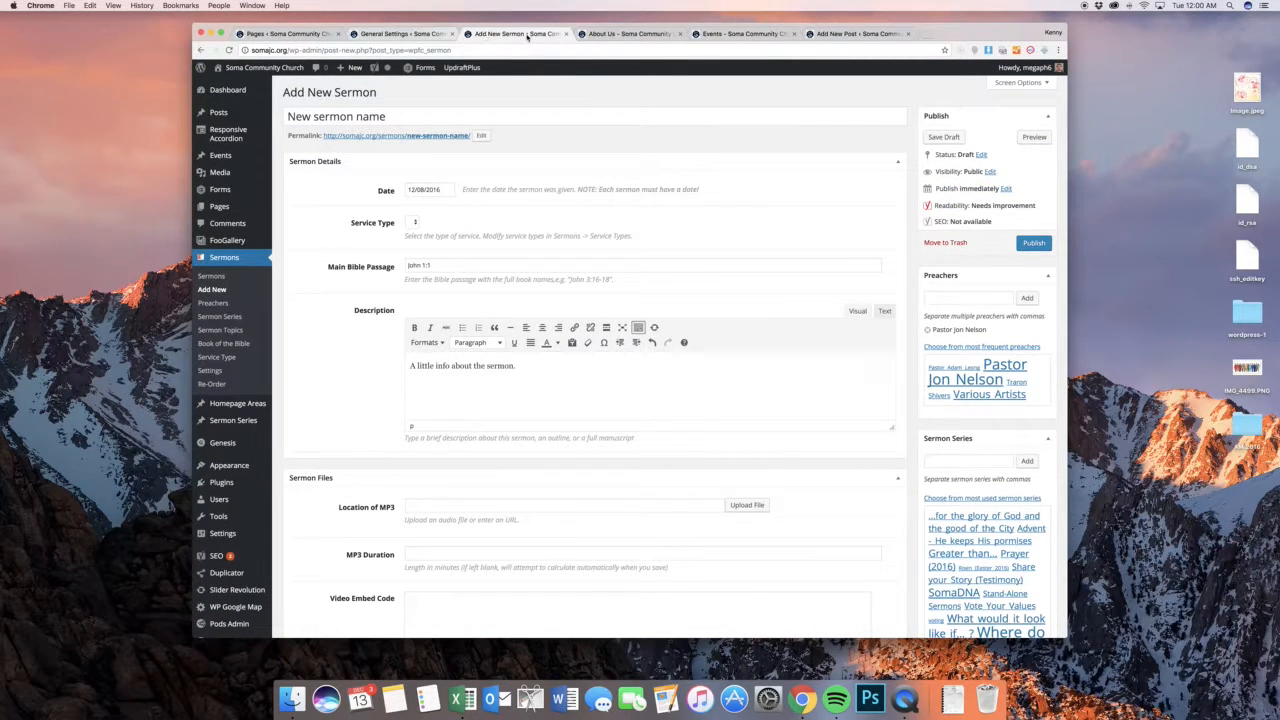
View the church website's home page down to the featured sermon section with the listen link
click(595, 33)
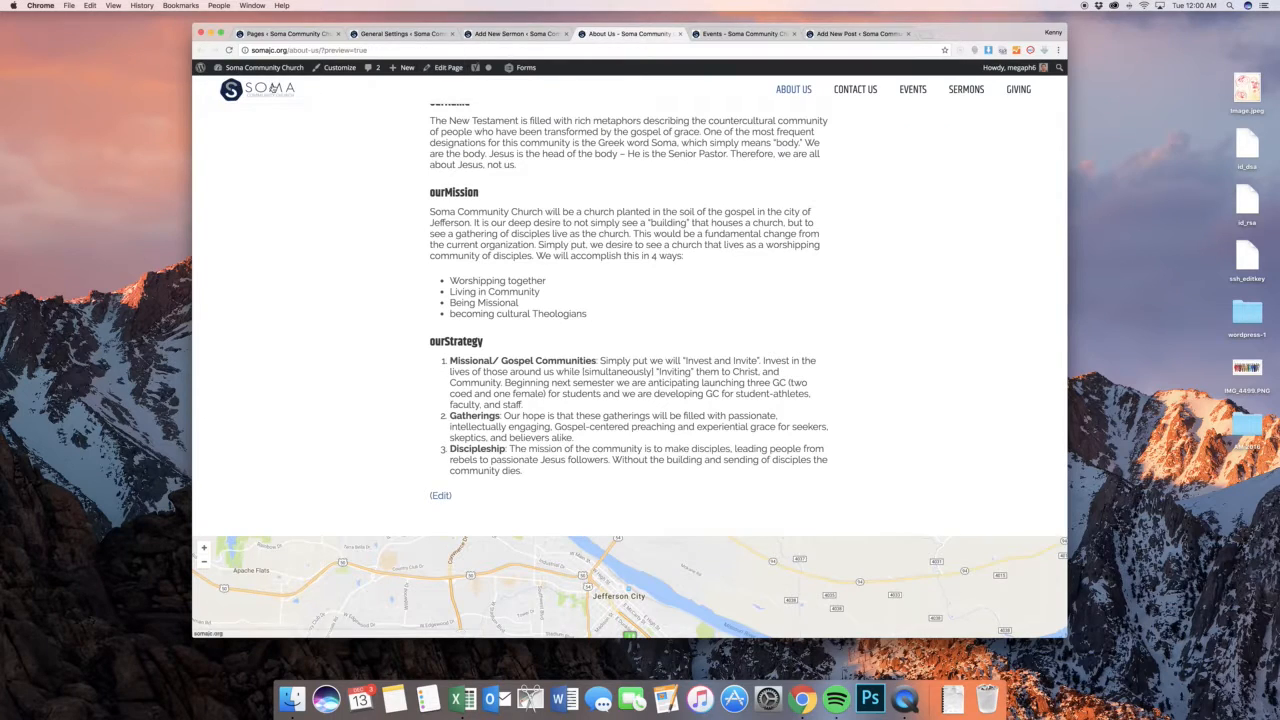
click(272, 88)
scroll(814, 275, down, 10)
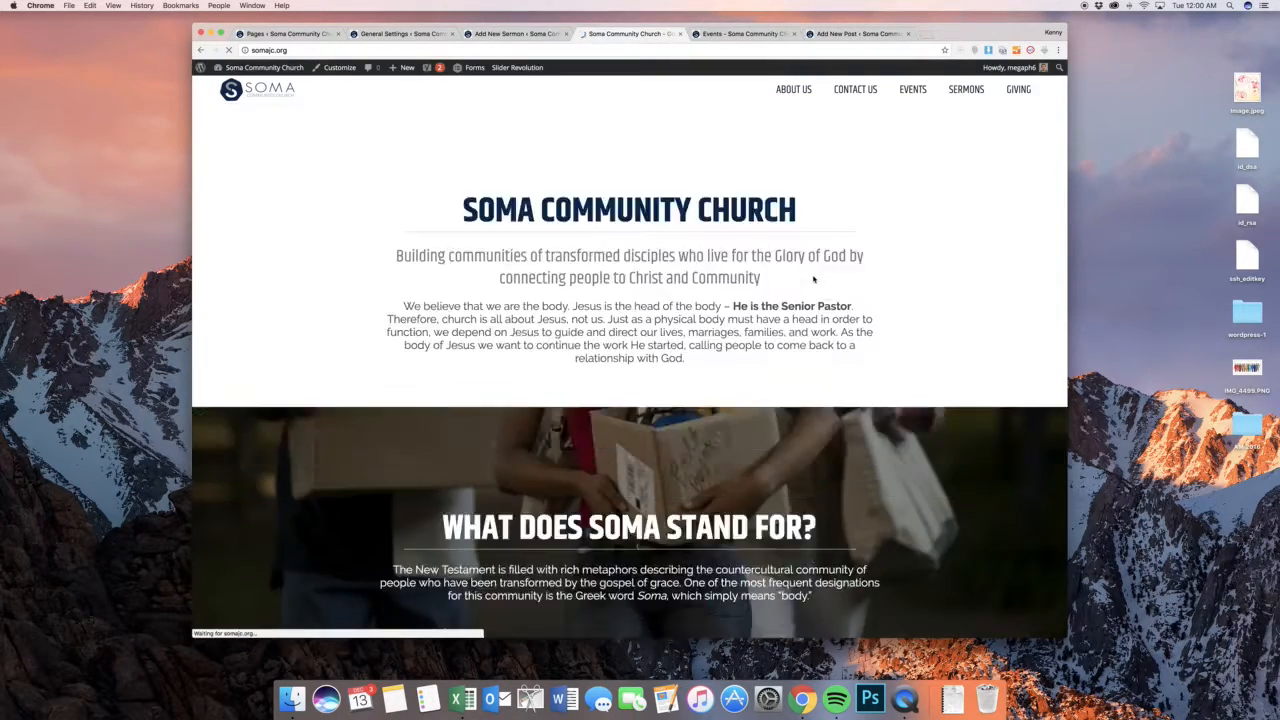
scroll(814, 279, down, 10)
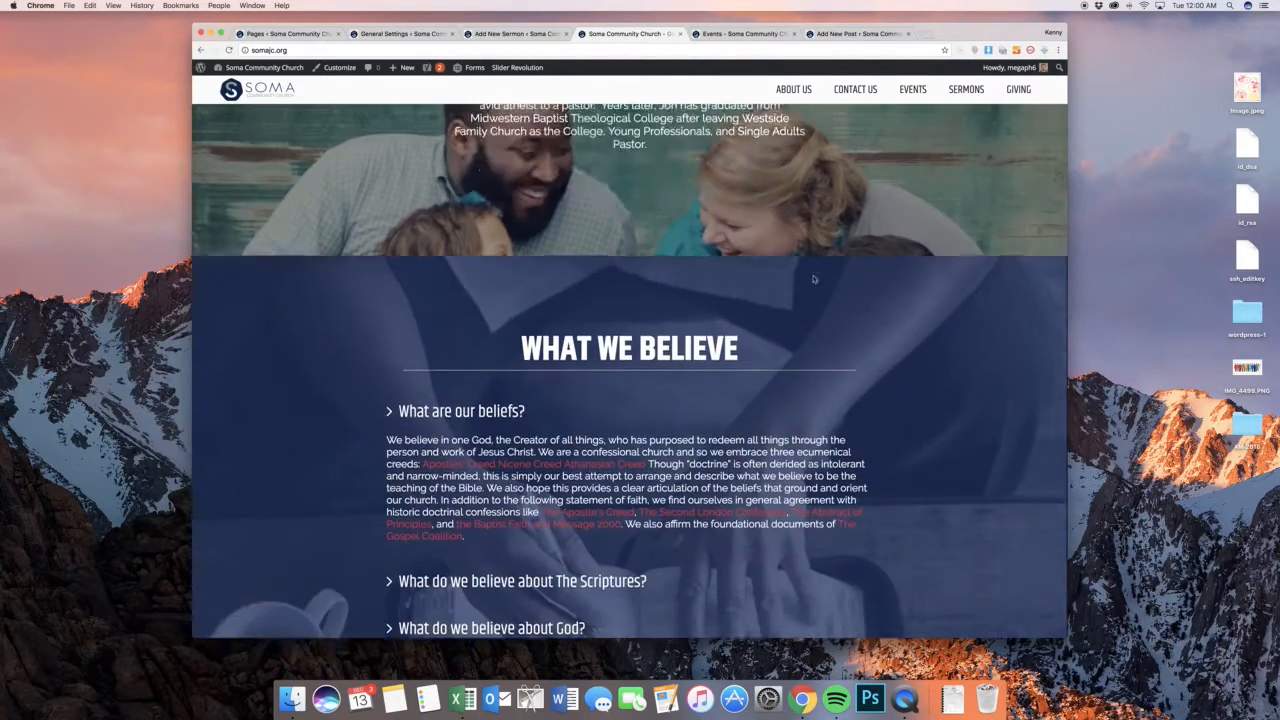
scroll(814, 279, down, 8)
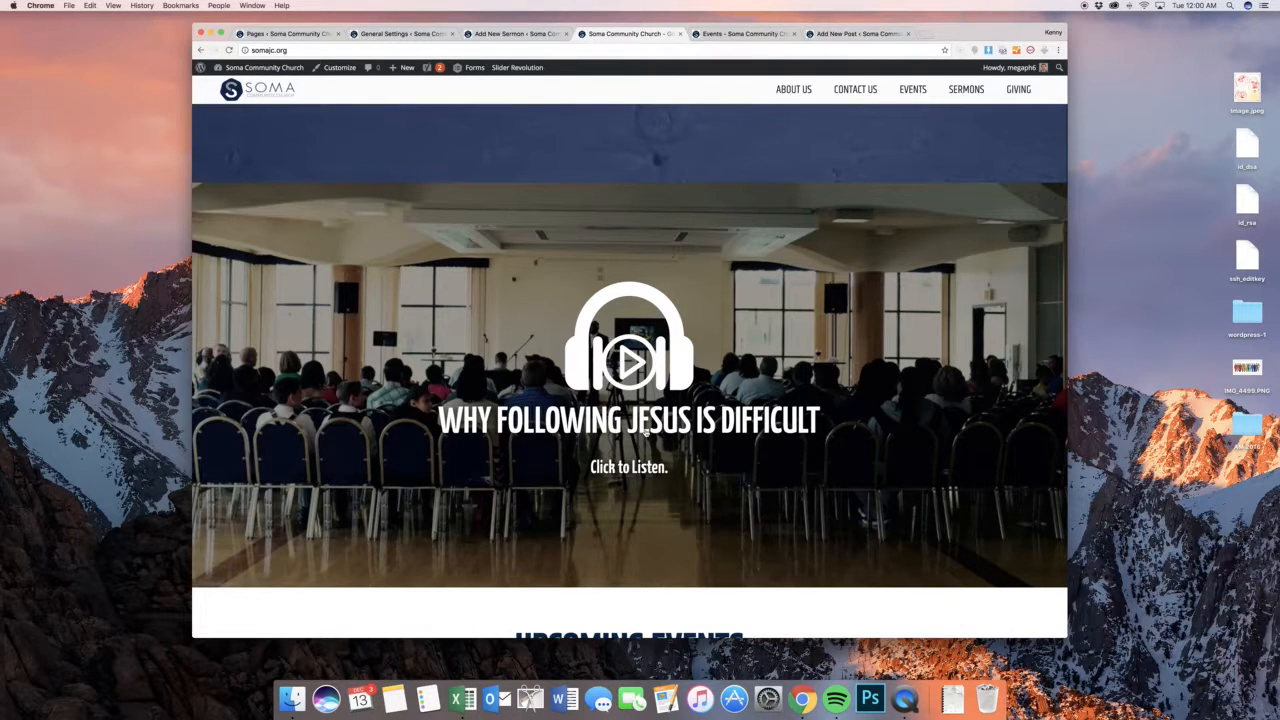
Open the public Sermons page and look through the sermon series images
click(967, 91)
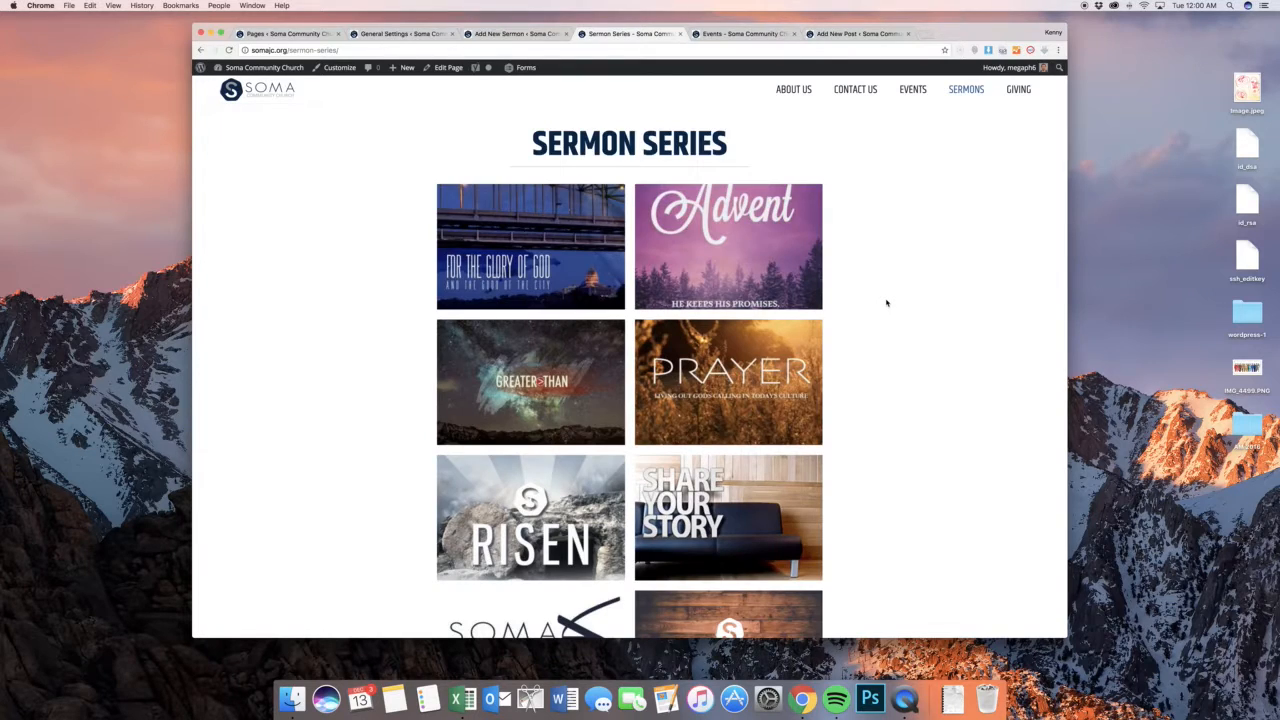
scroll(886, 303, down, 5)
scroll(886, 303, up, 5)
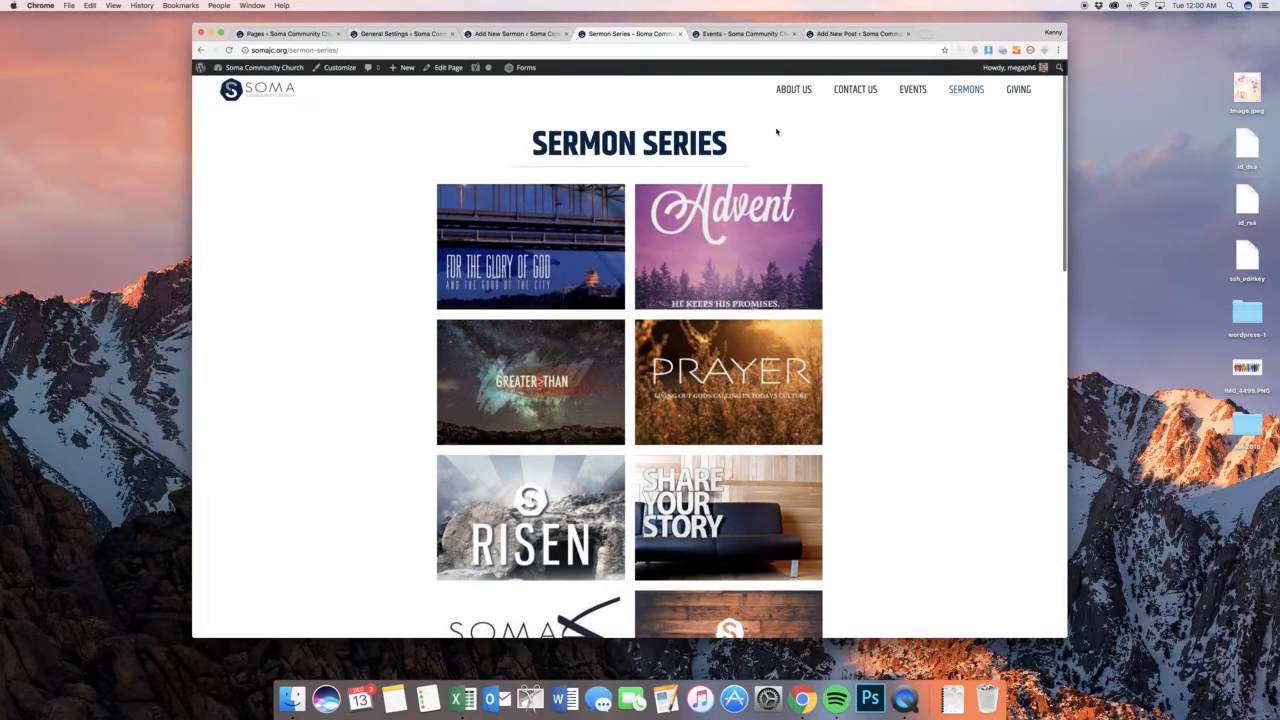
scroll(776, 132, down, 2)
scroll(776, 132, up, 2)
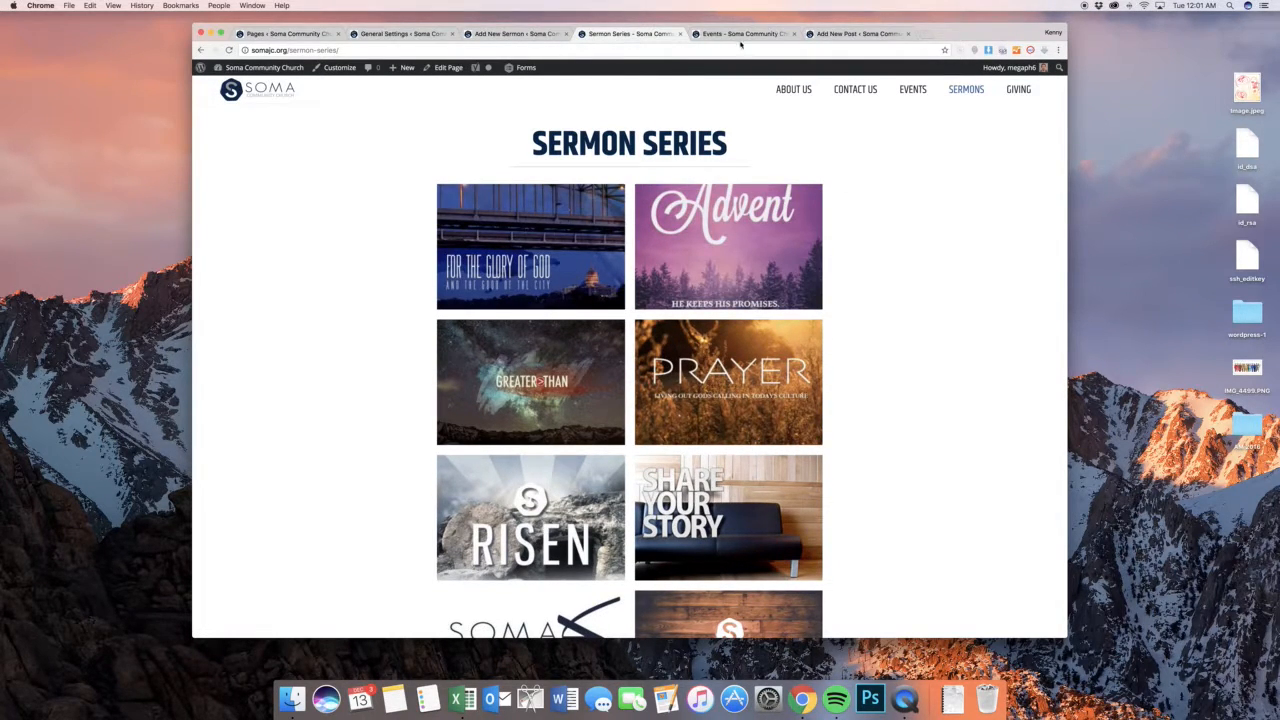
Return to the new sermon in the admin and leave it unsaved to open the Sermon Series management page
click(481, 36)
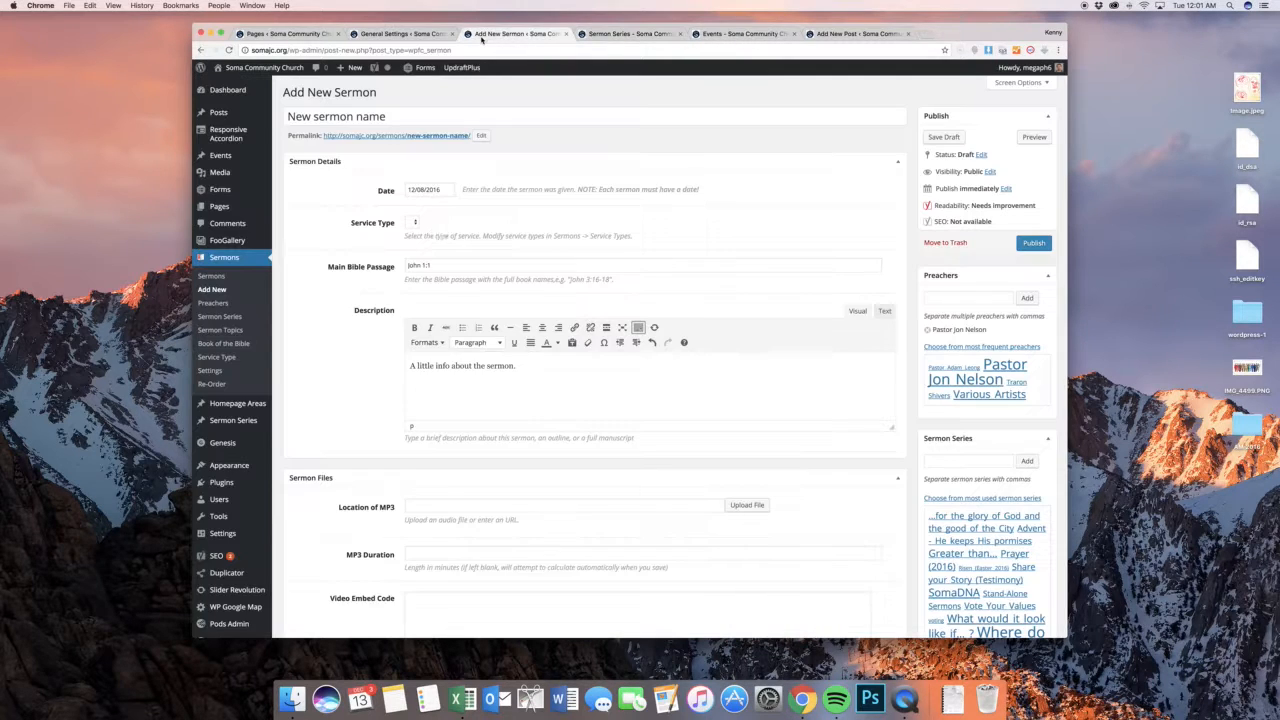
click(222, 317)
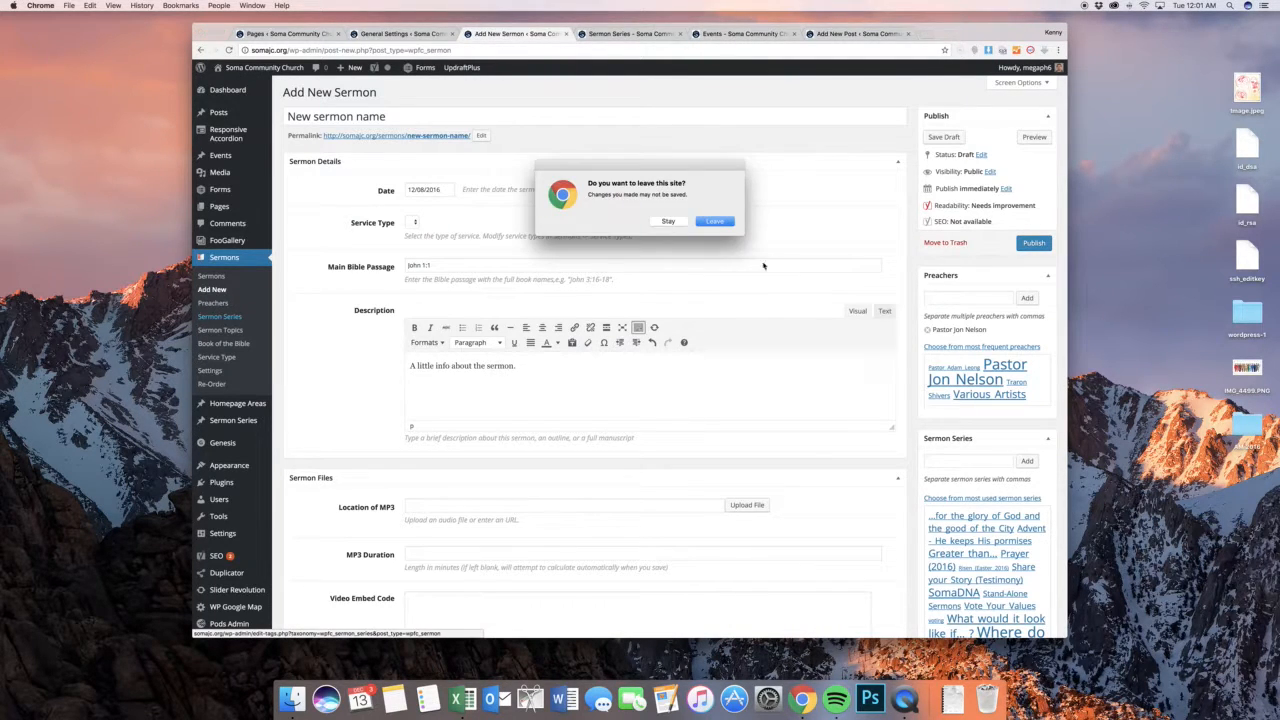
click(716, 222)
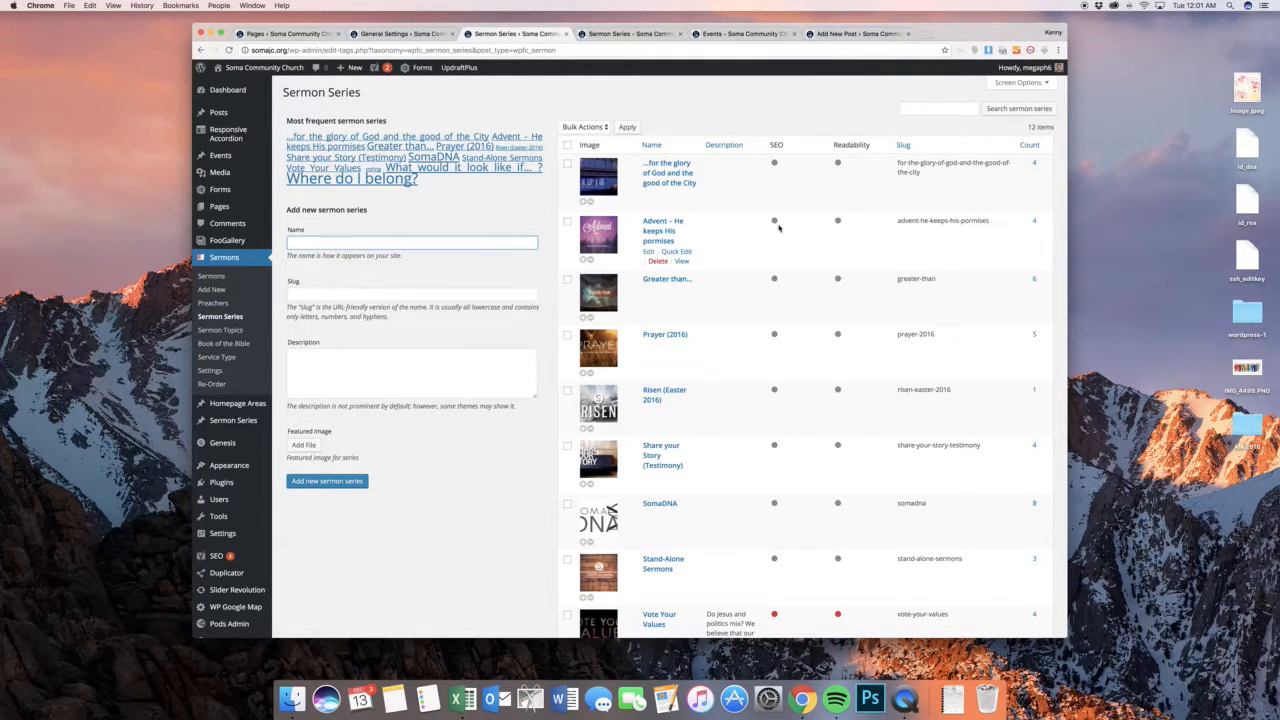
Open the image uploader for the "voting" sermon series, browse the Media Library images and close it without choosing one
scroll(745, 215, down, 5)
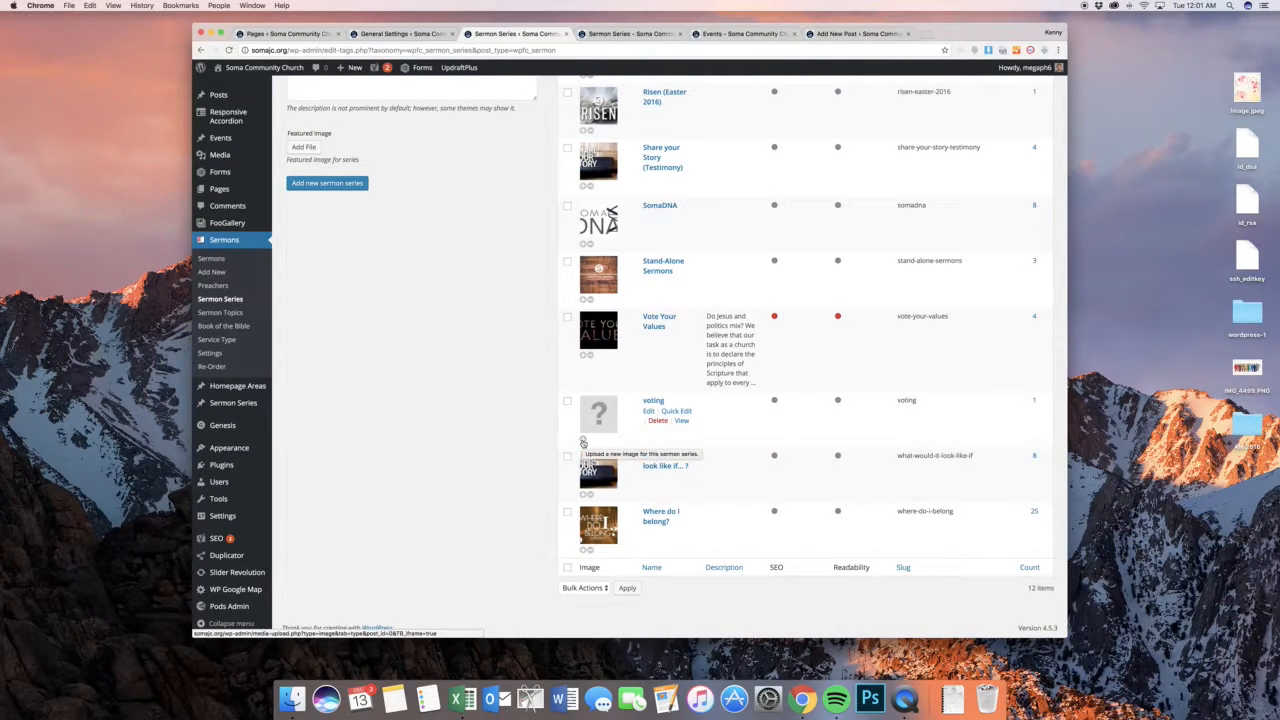
click(583, 441)
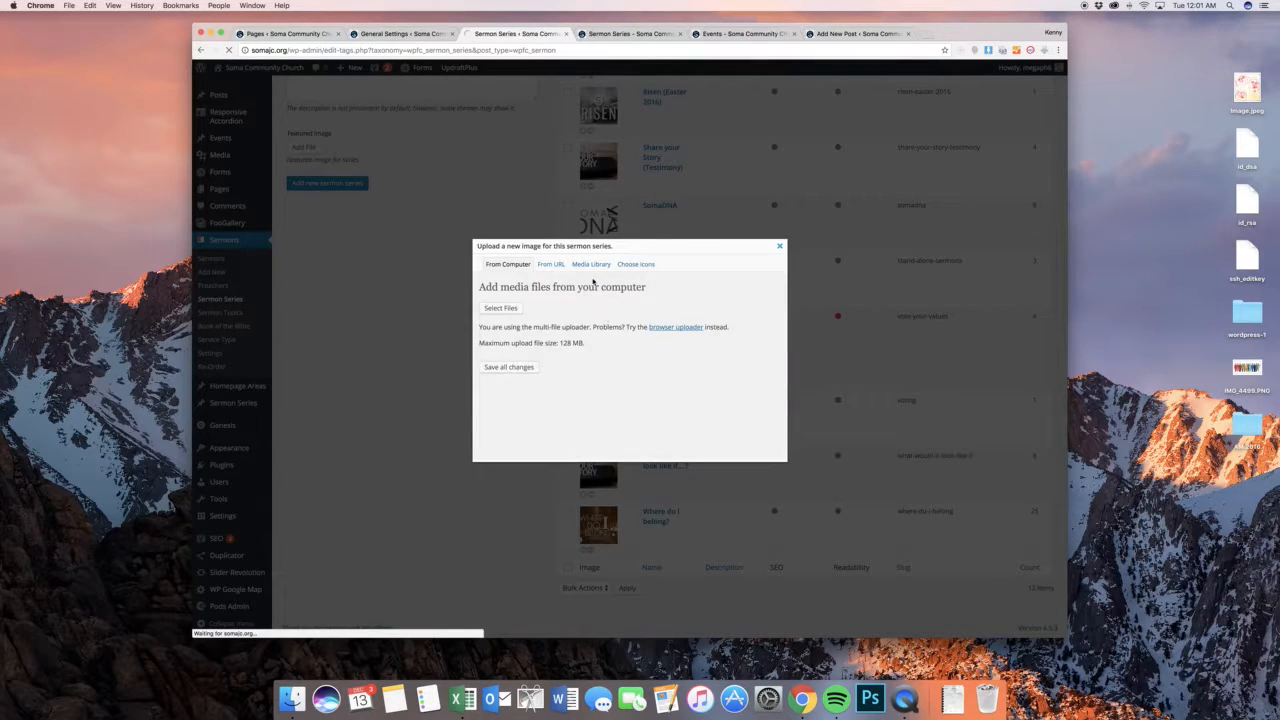
click(586, 267)
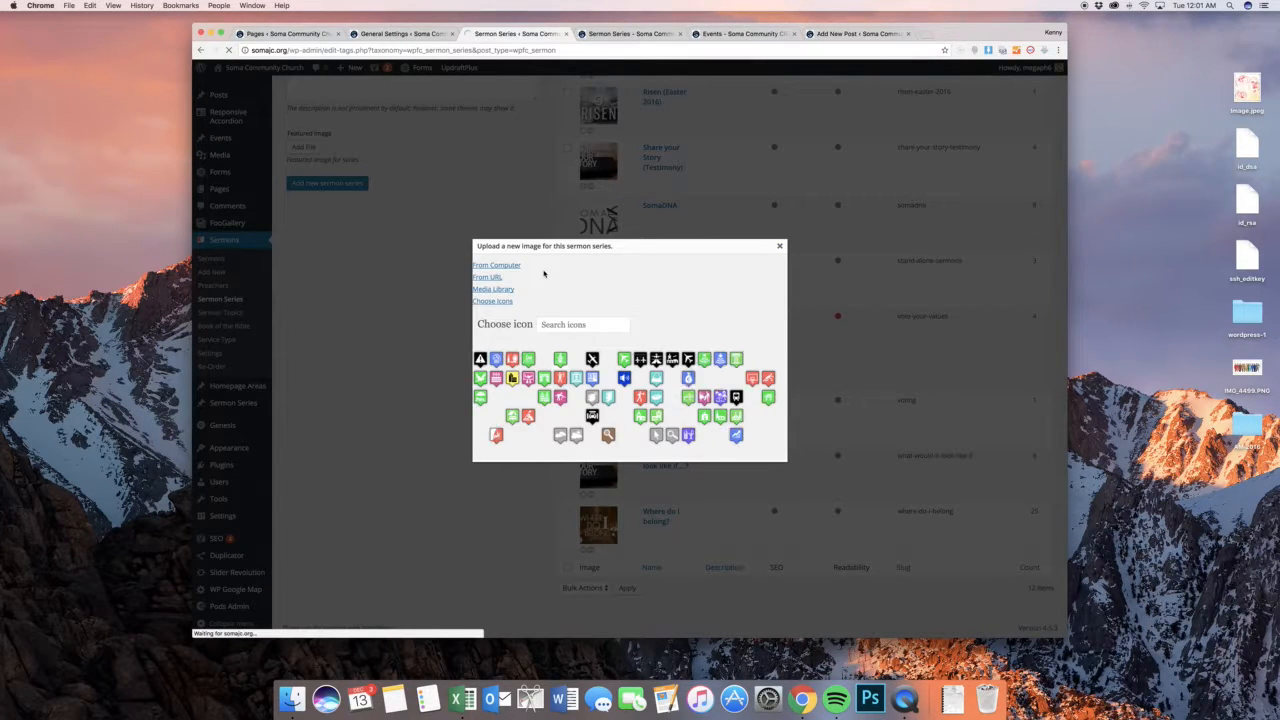
click(492, 290)
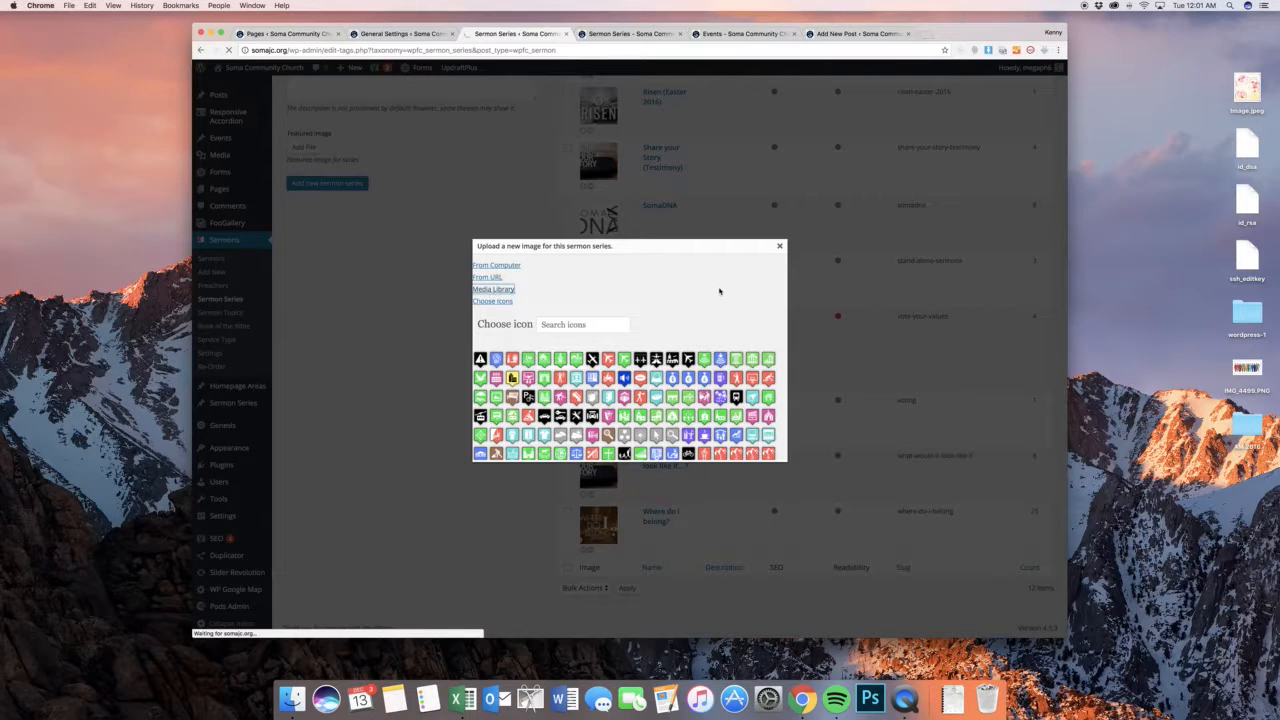
scroll(662, 337, down, 1)
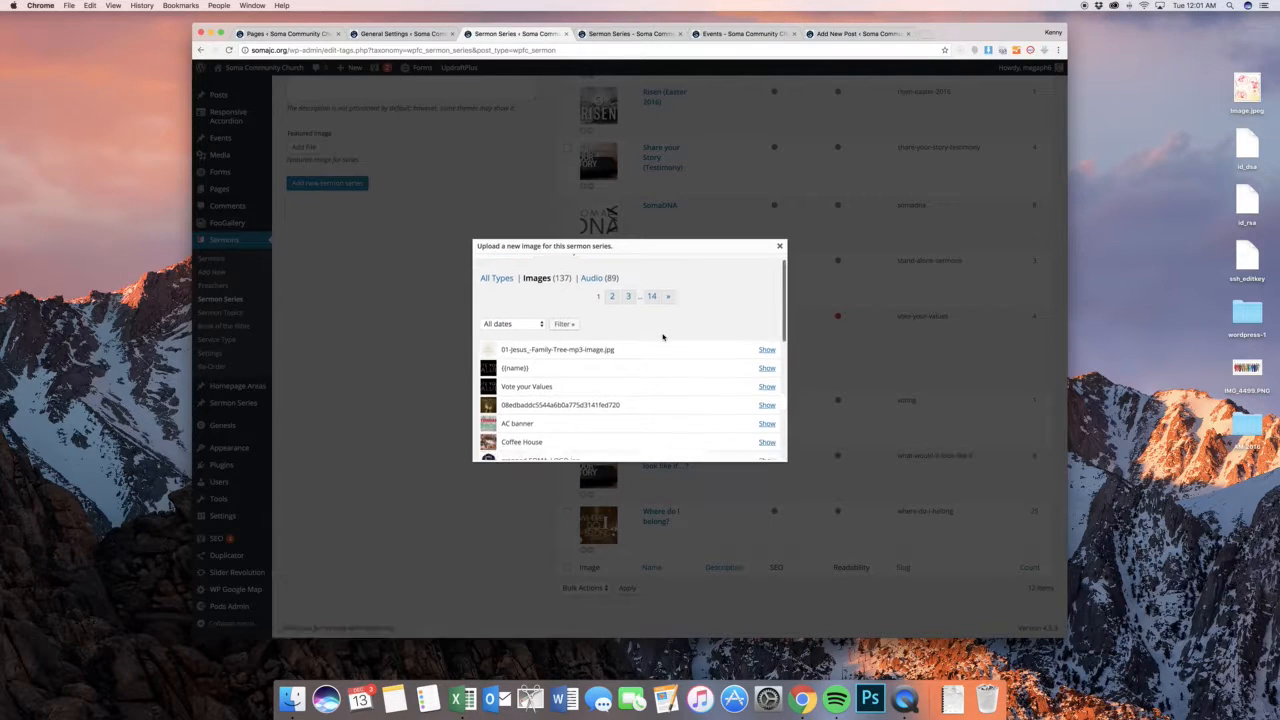
scroll(662, 337, down, 10)
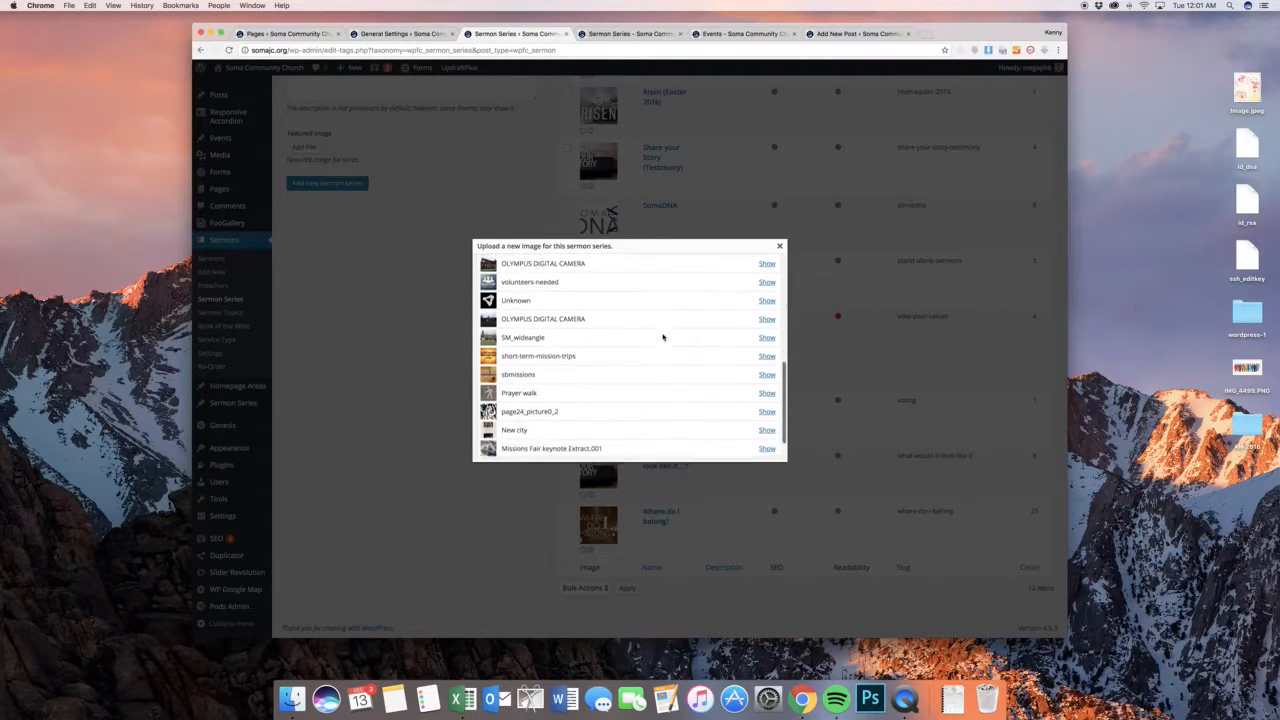
click(779, 246)
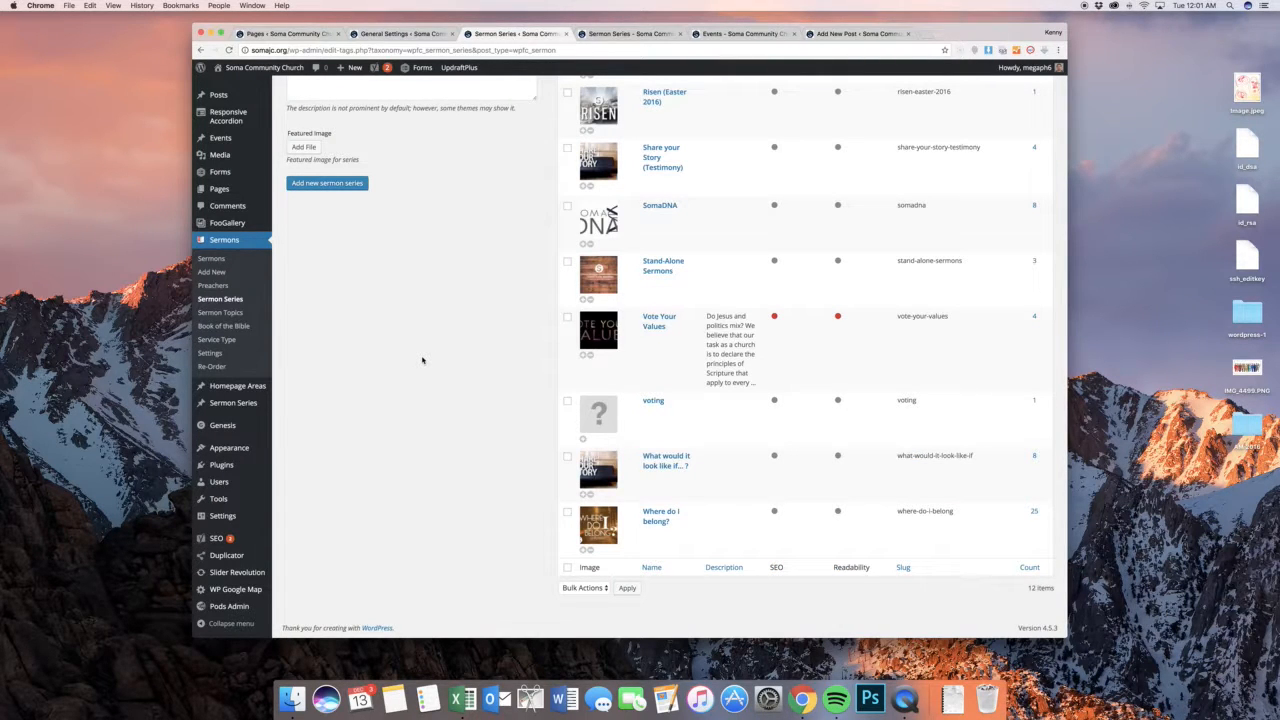
scroll(422, 360, up, 10)
scroll(437, 366, down, 10)
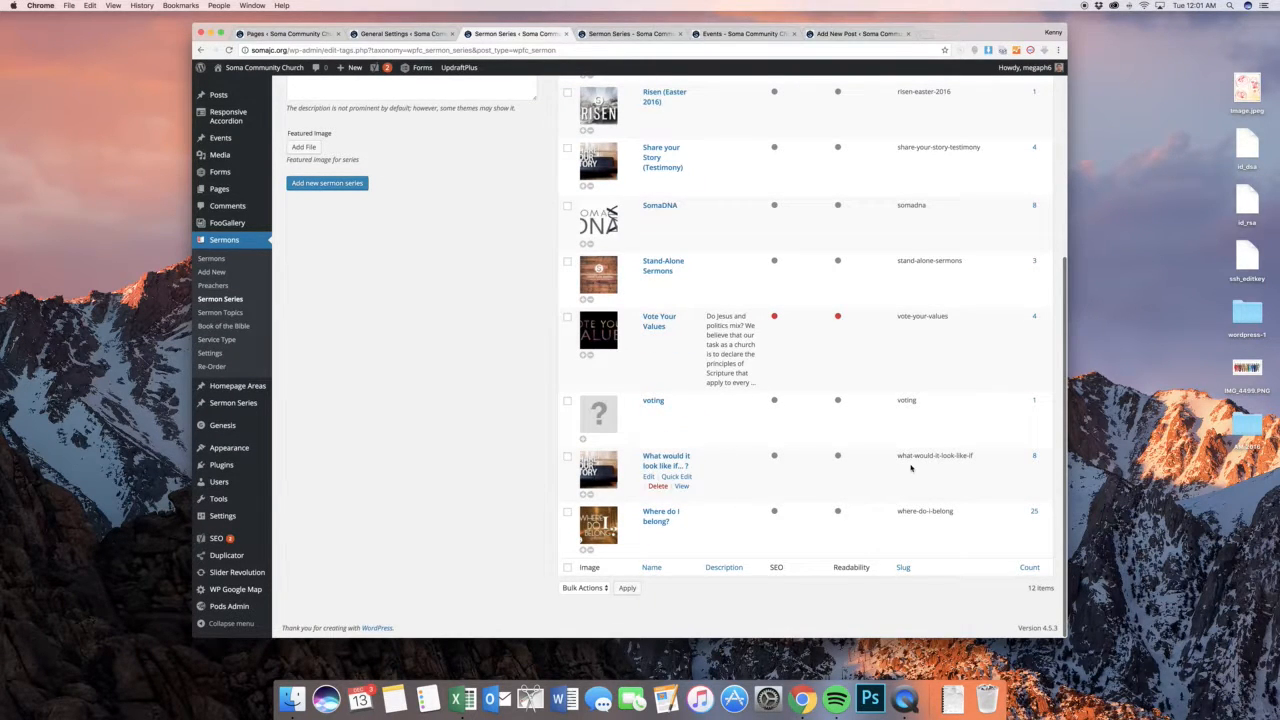
scroll(486, 397, up, 10)
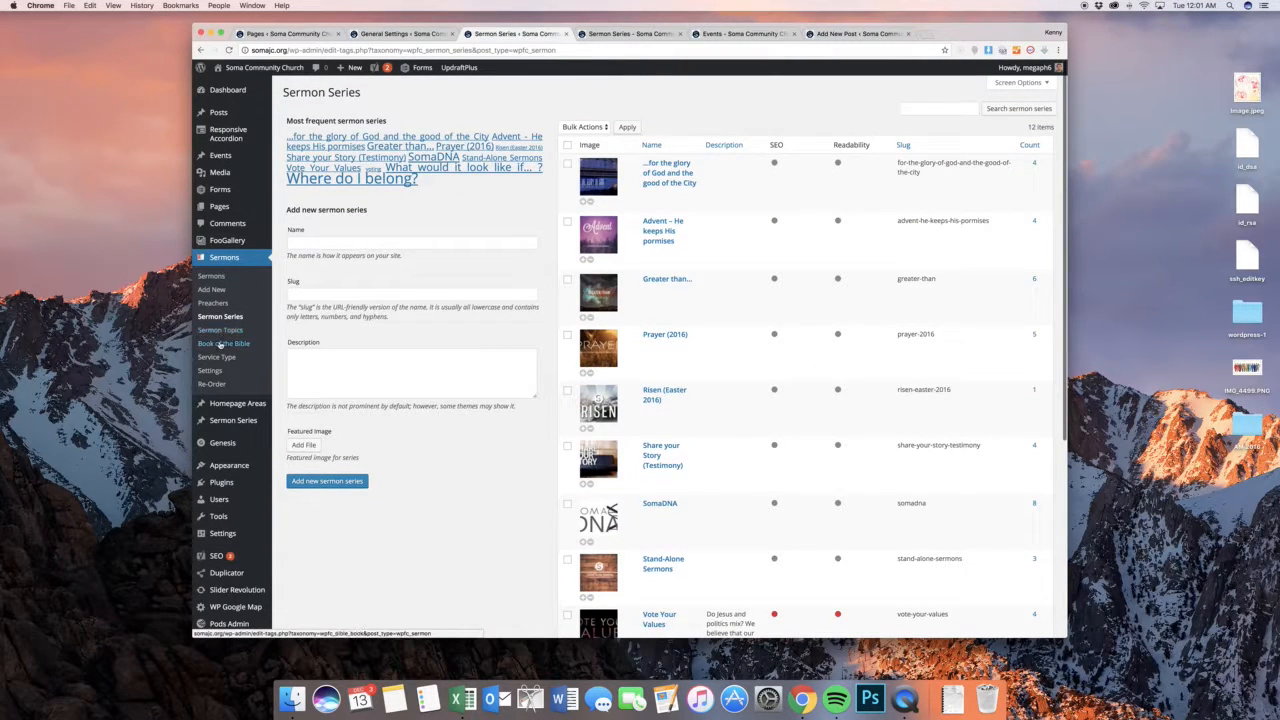
Look through the Service Type page and the general and verse settings of Sermon Manager, including the Bible versions offered for verse popups
click(216, 357)
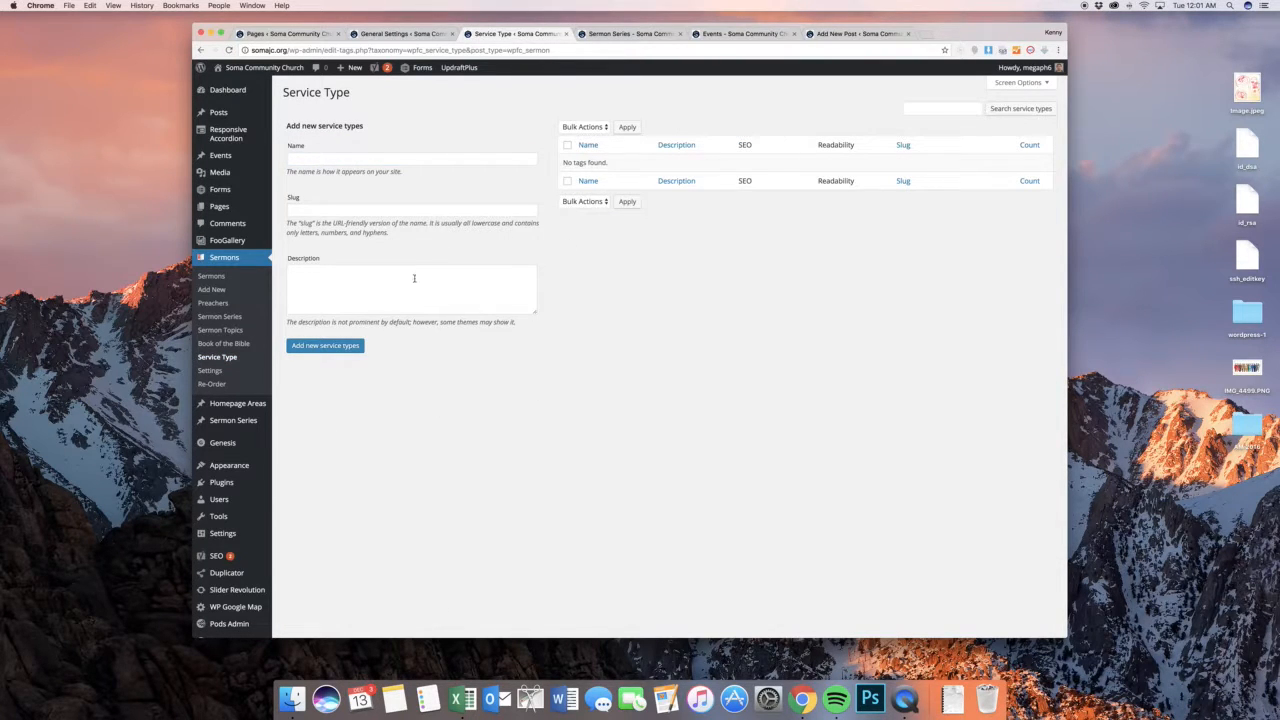
click(240, 373)
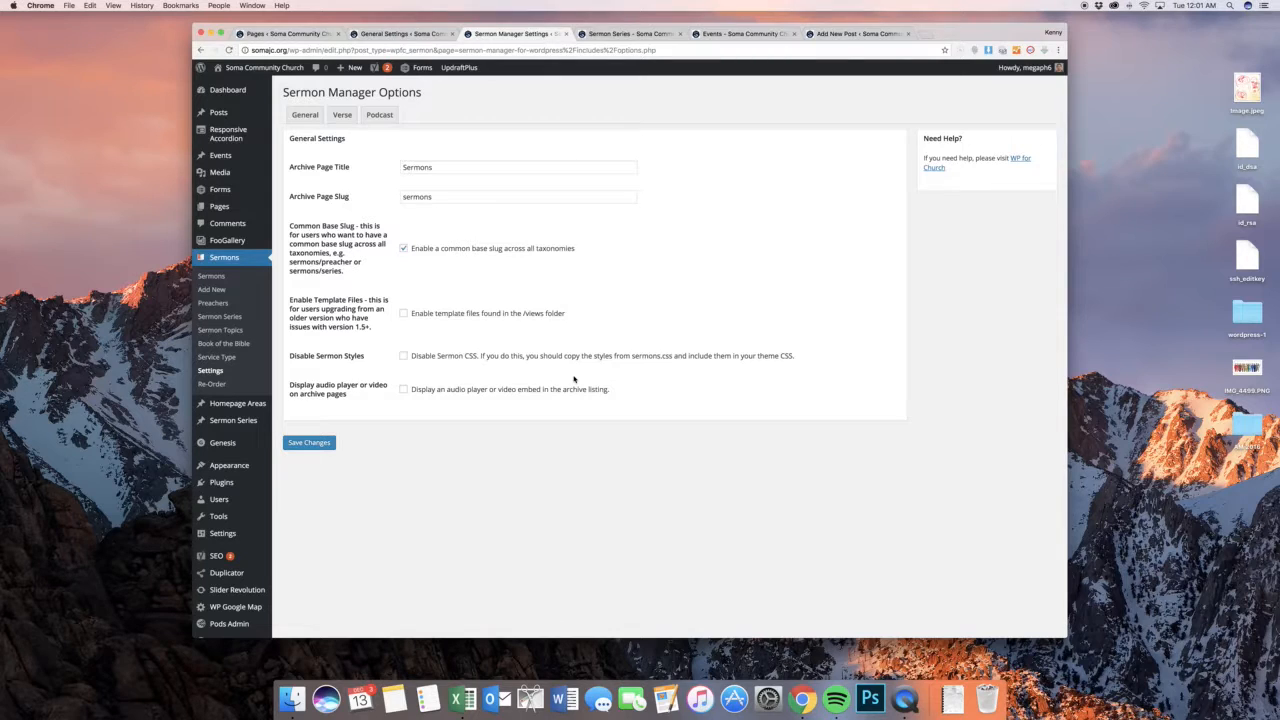
click(340, 114)
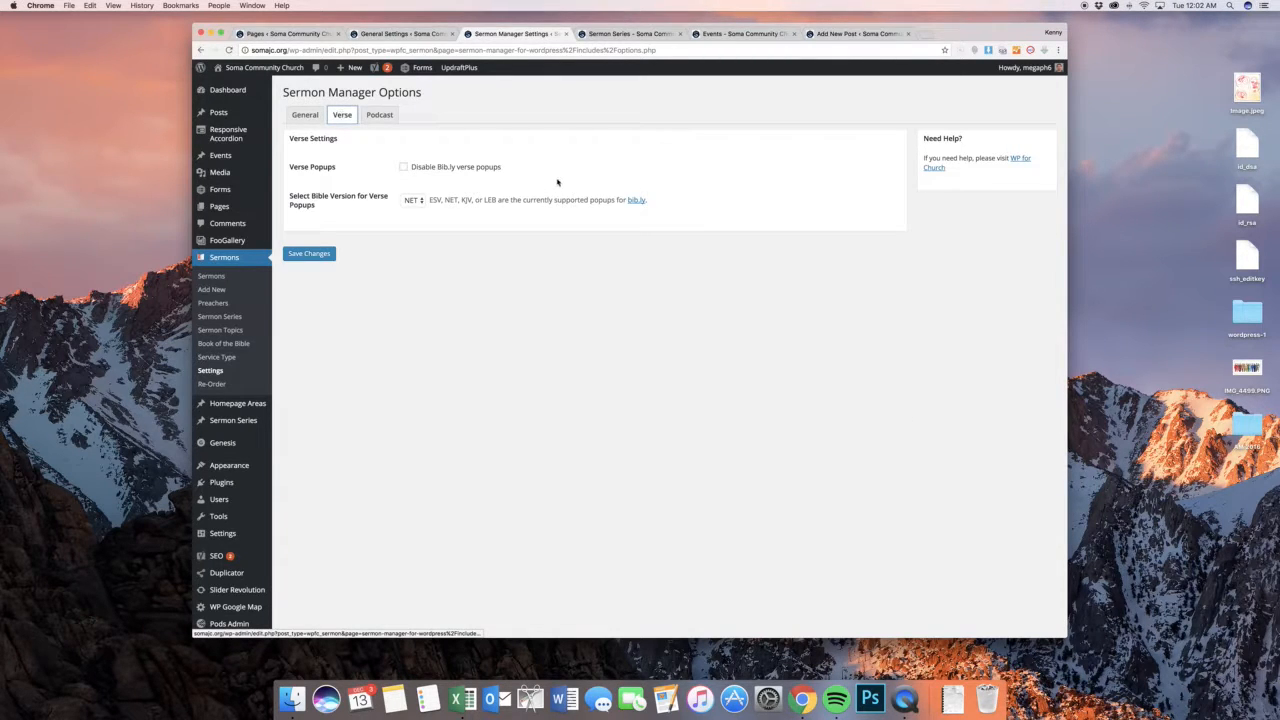
click(413, 200)
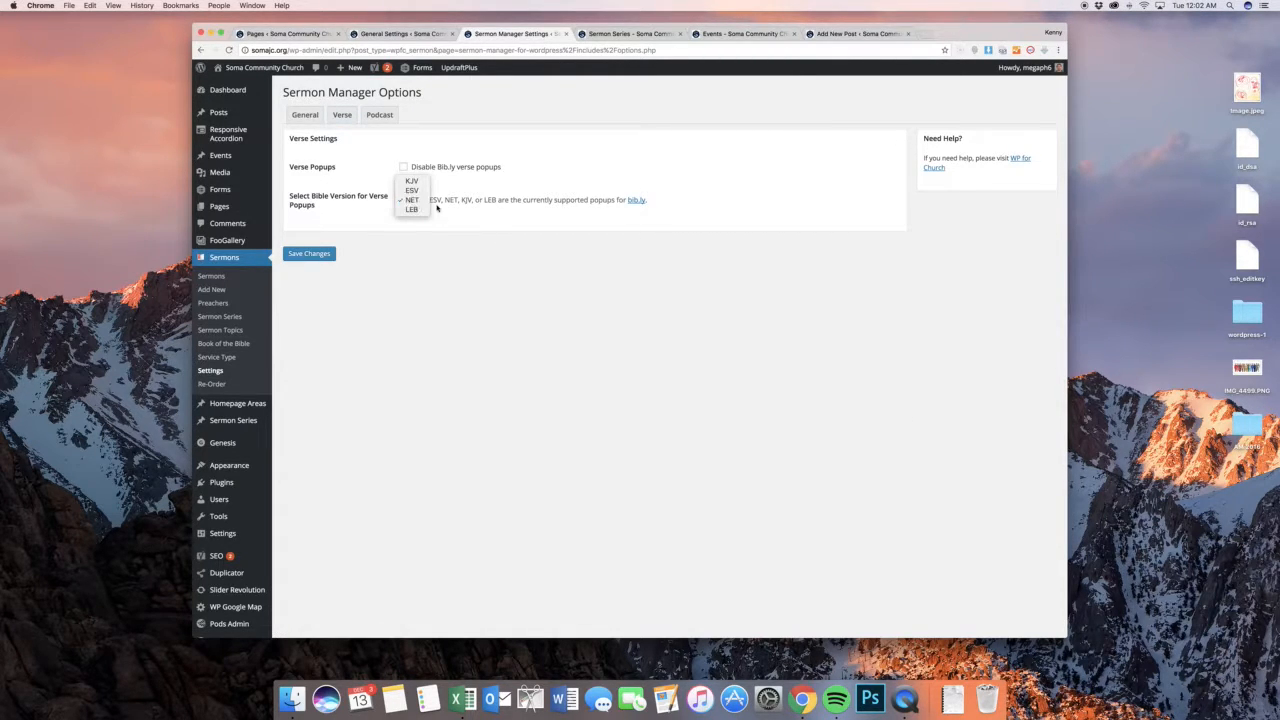
click(455, 221)
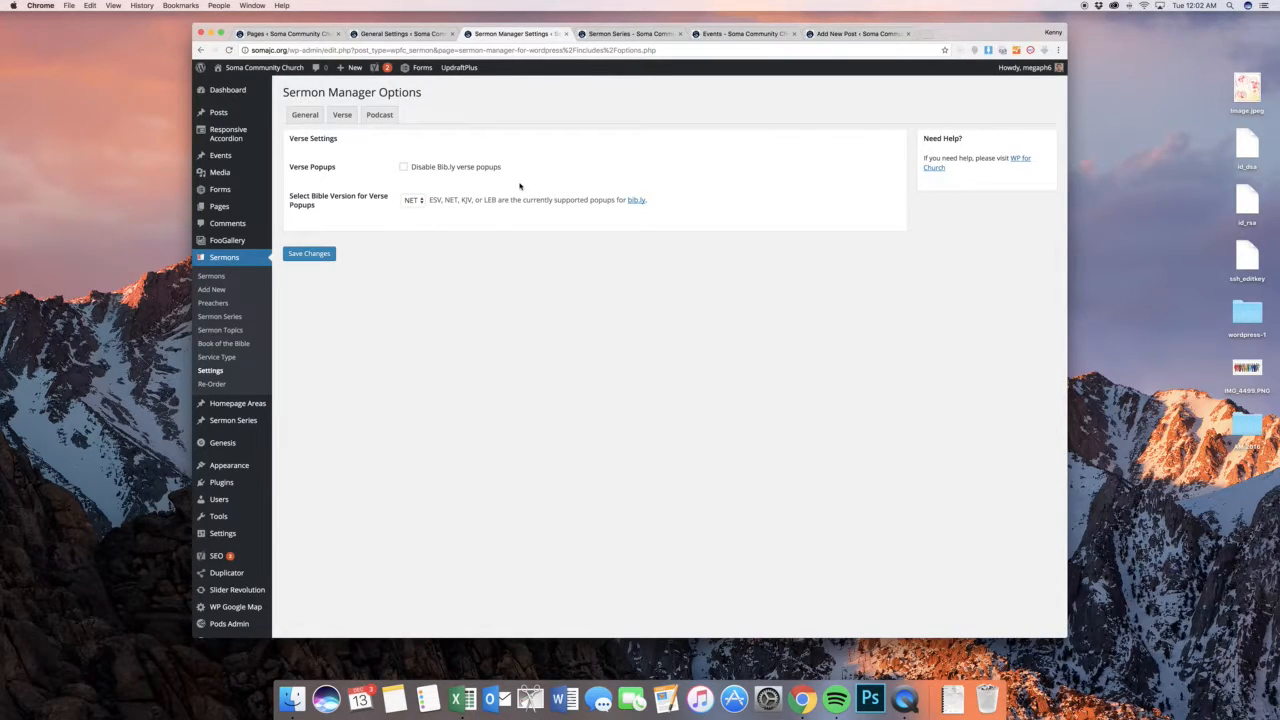
scroll(515, 200, down, 1)
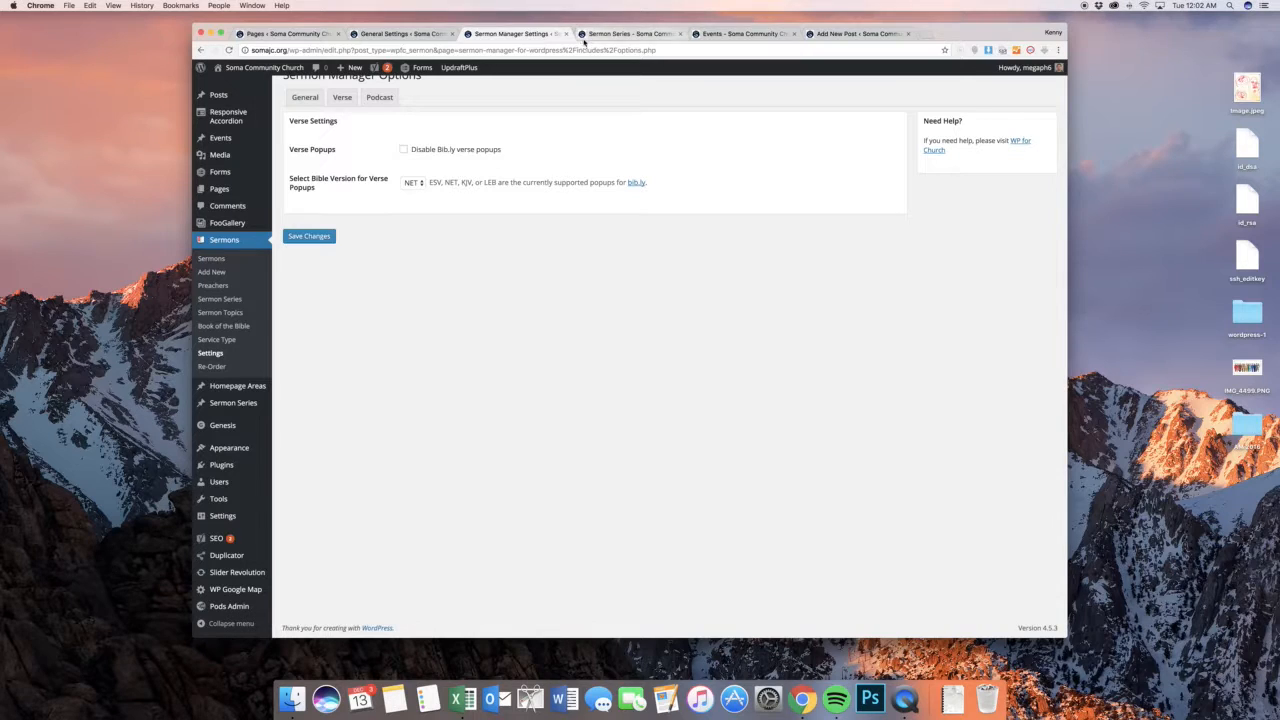
scroll(503, 160, up, 1)
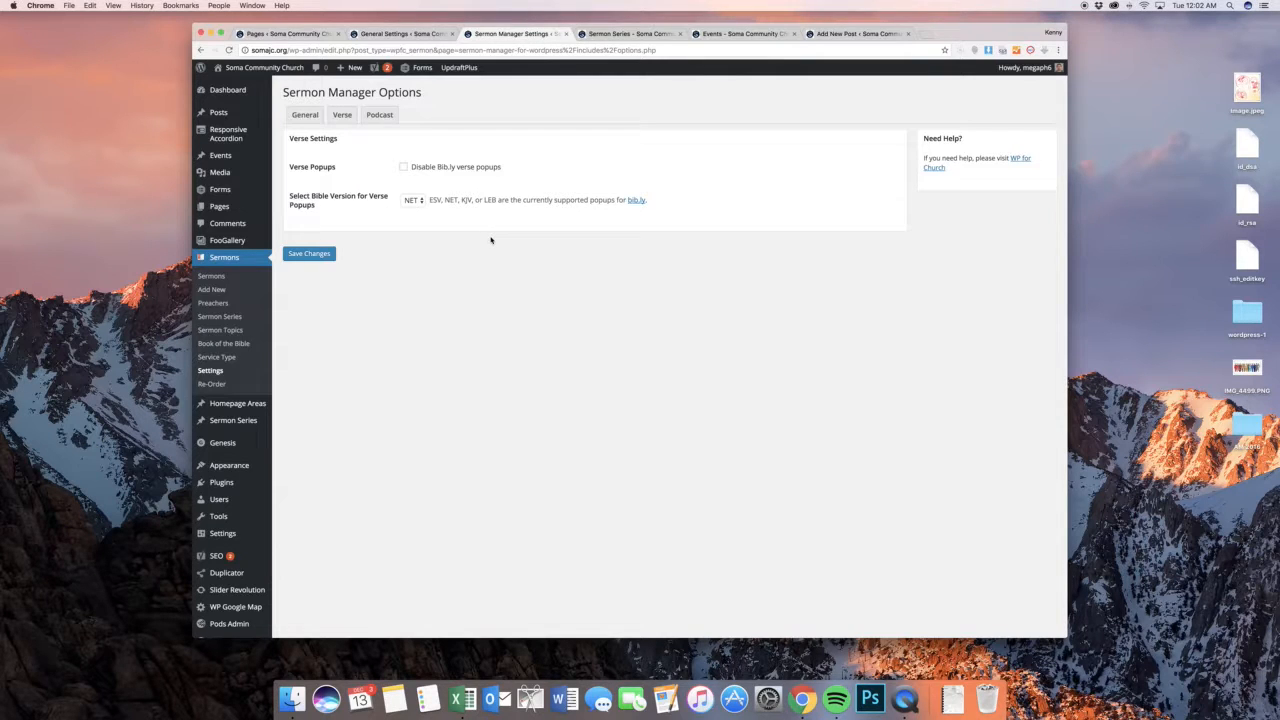
Open the list of all Homepage Areas and view the public home page down to its footer and back up
scroll(357, 355, down, 1)
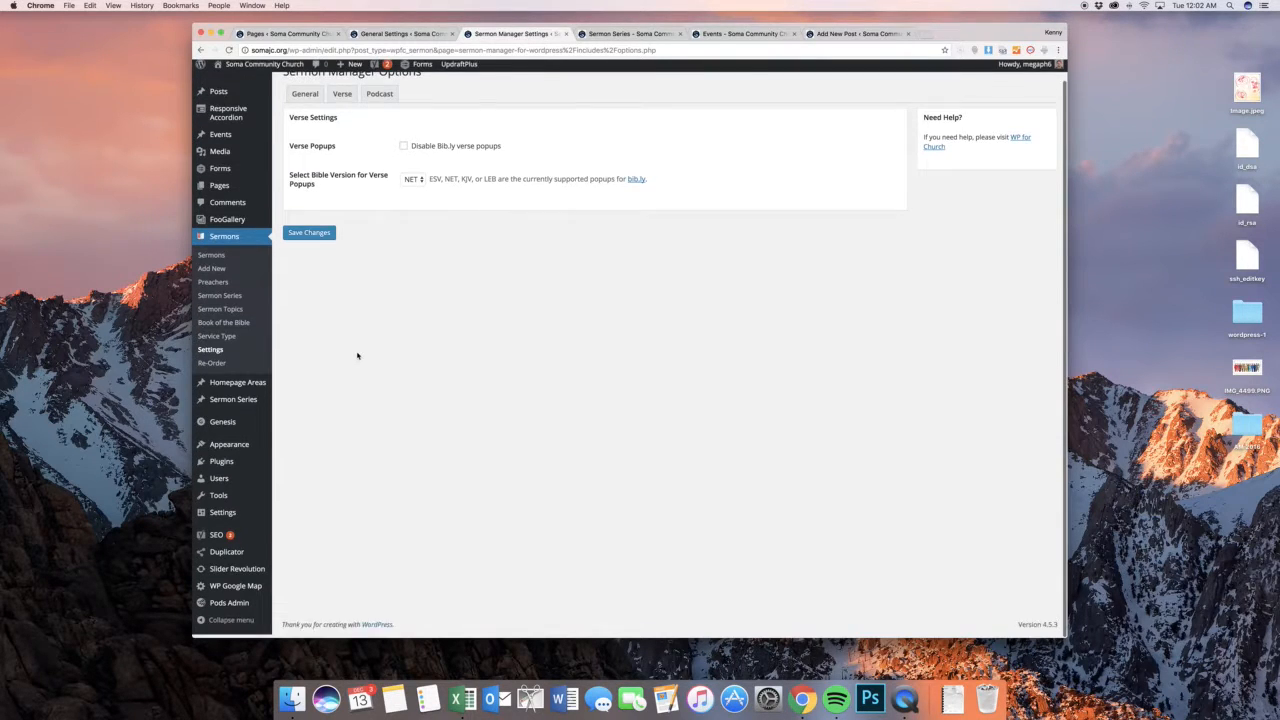
click(267, 388)
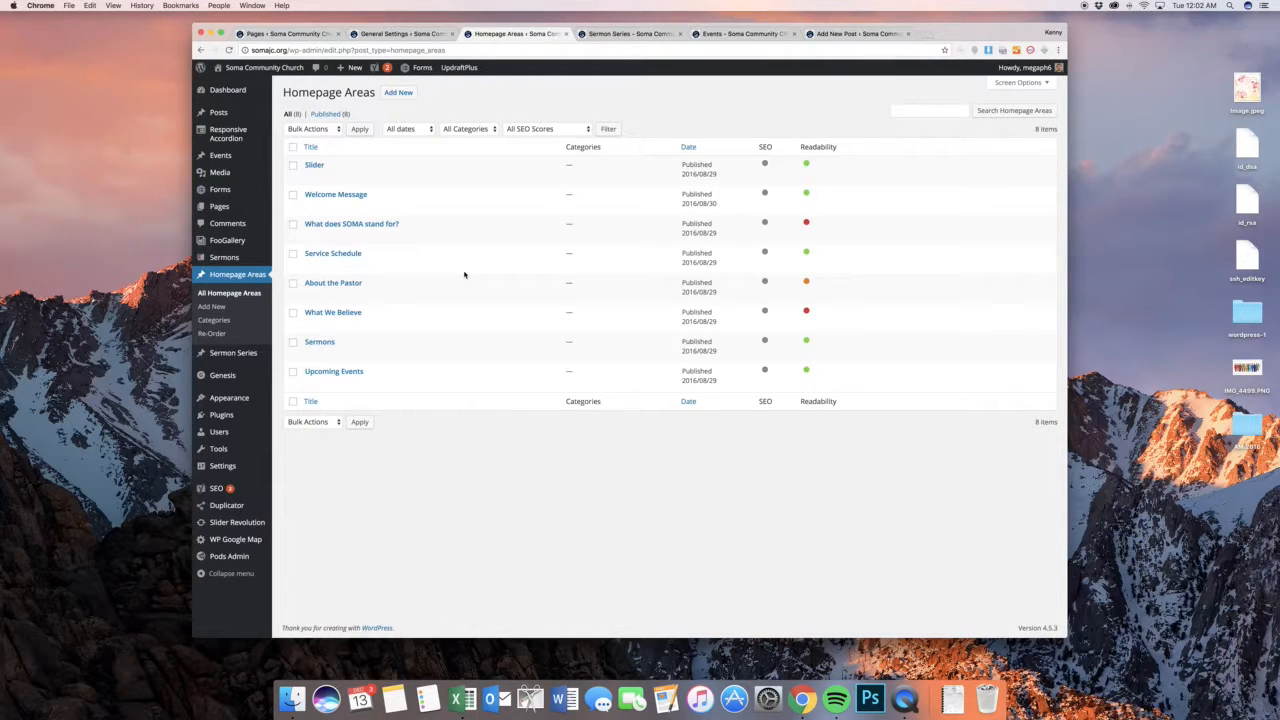
key(ctrl+Tab)
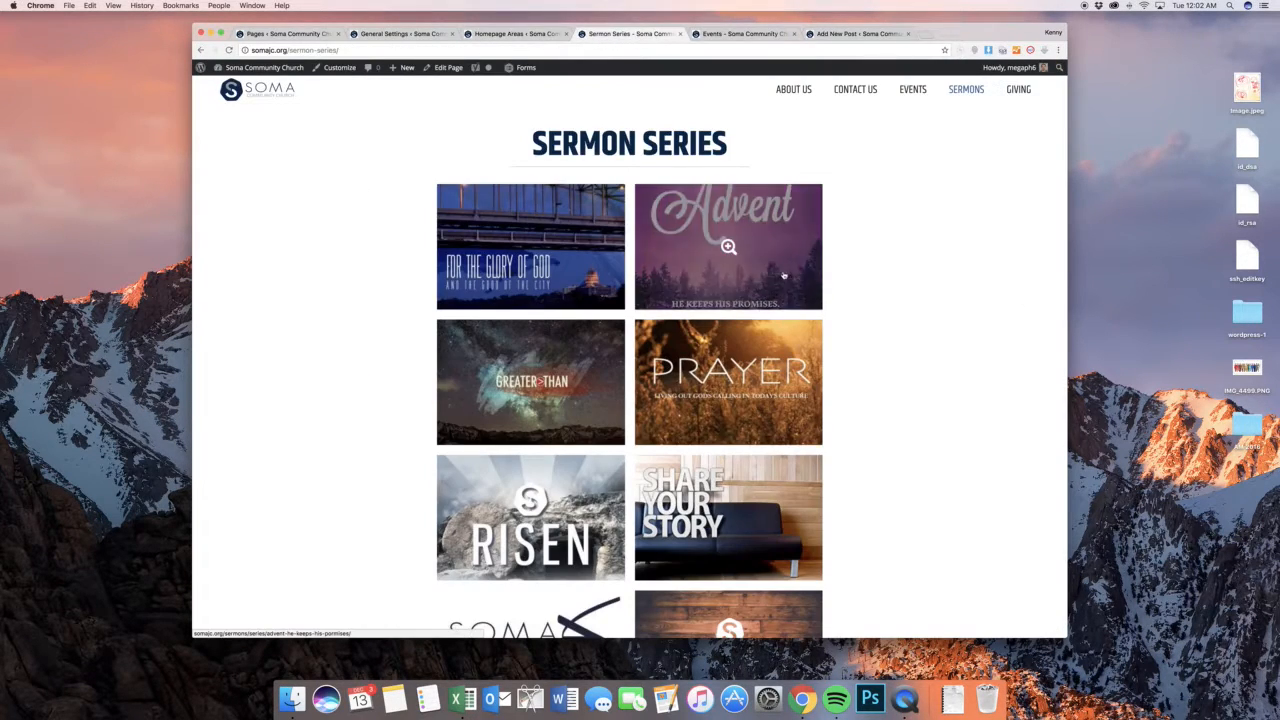
click(276, 88)
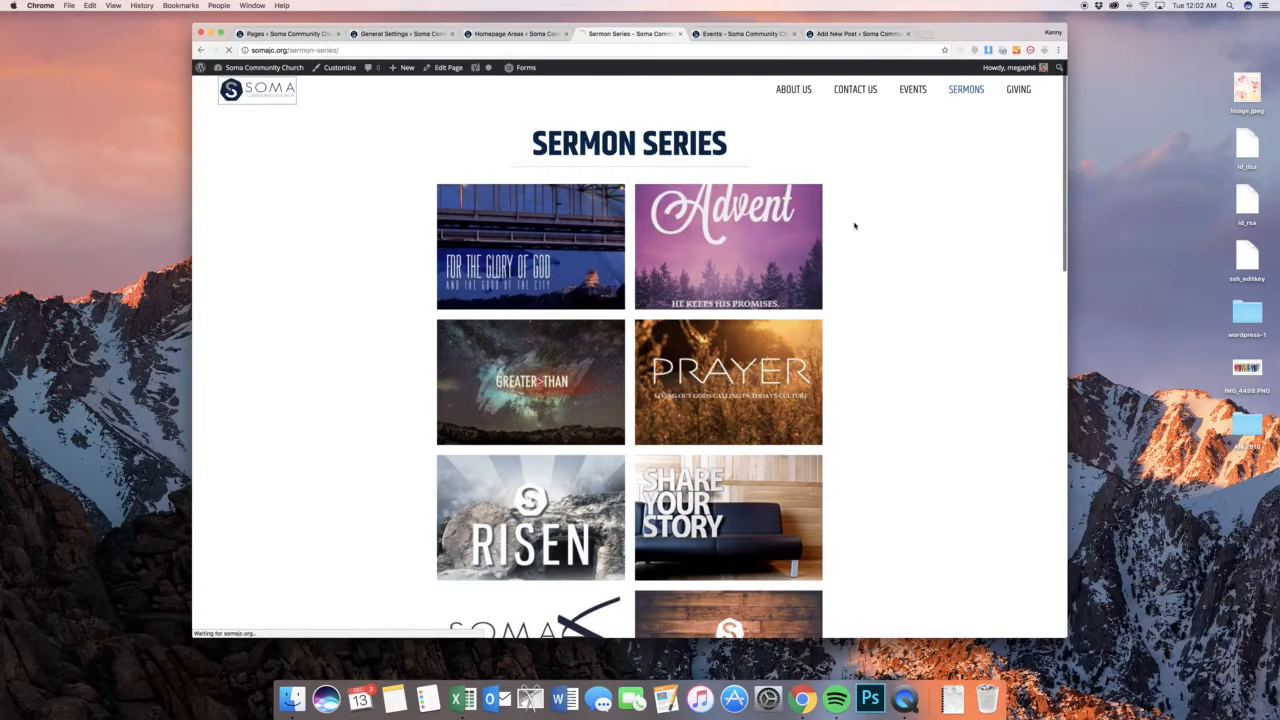
scroll(803, 180, down, 10)
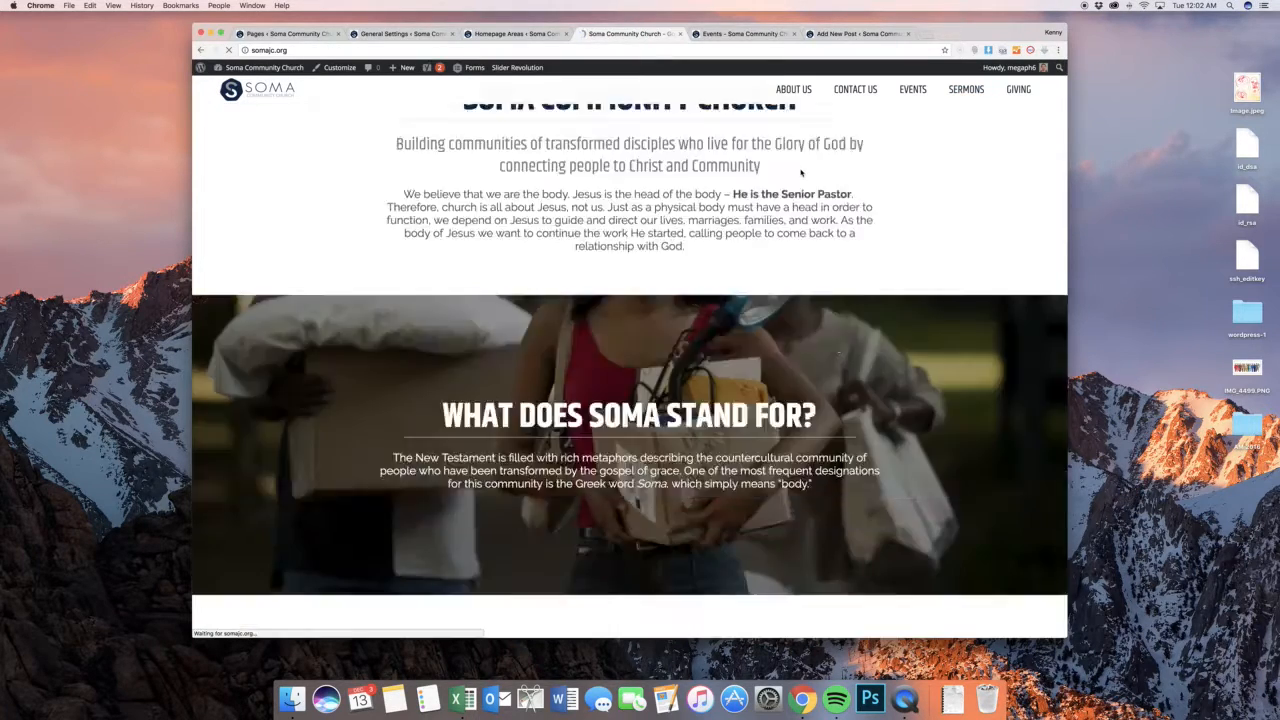
scroll(803, 197, down, 10)
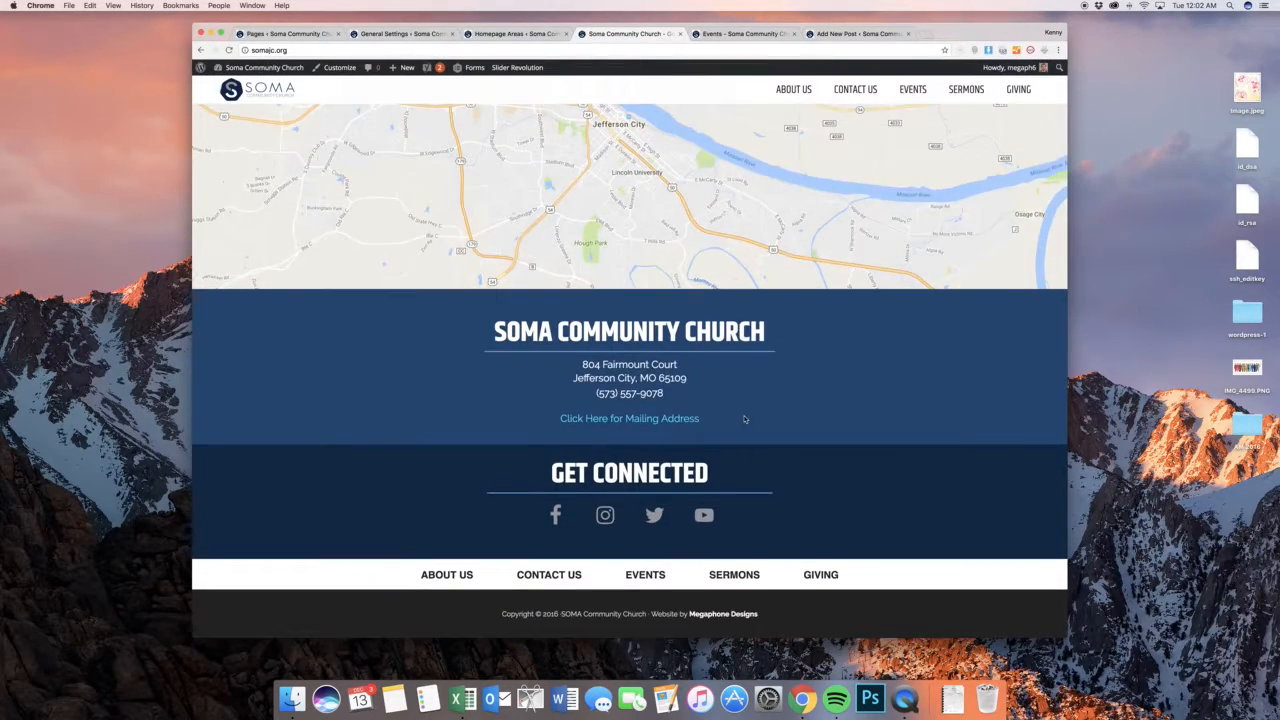
scroll(732, 357, up, 1)
scroll(732, 357, down, 3)
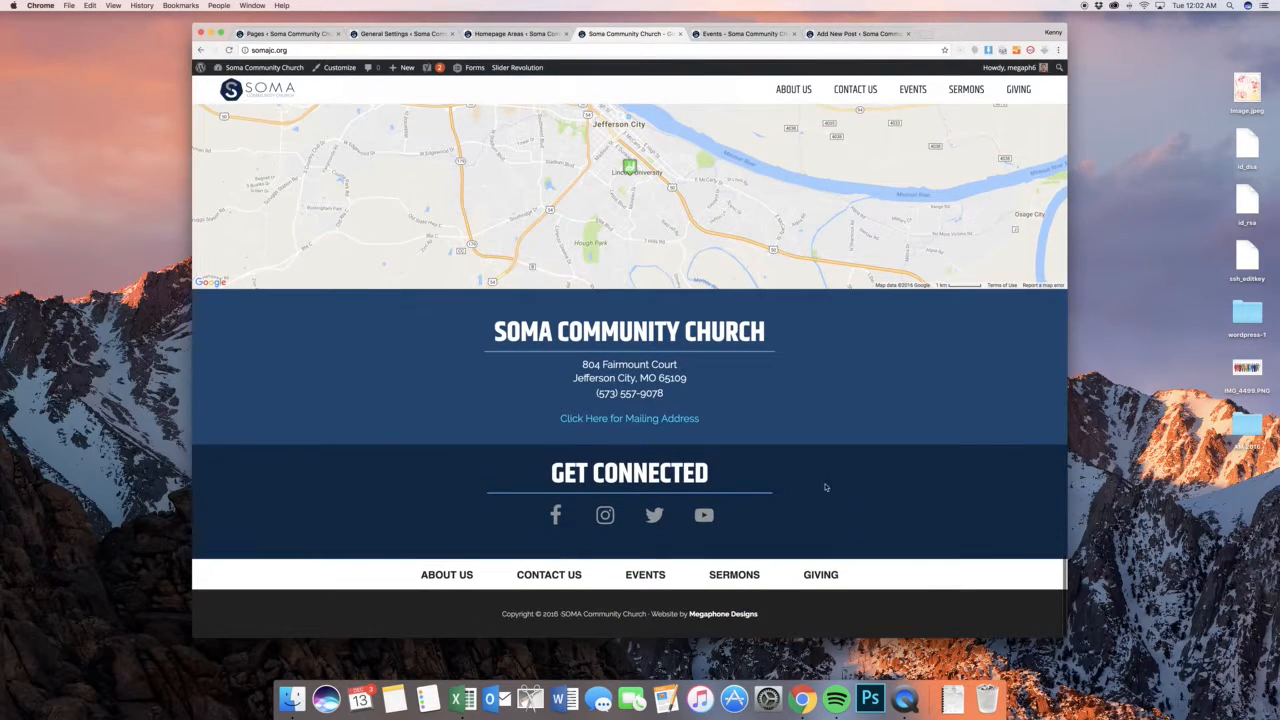
scroll(776, 288, up, 3)
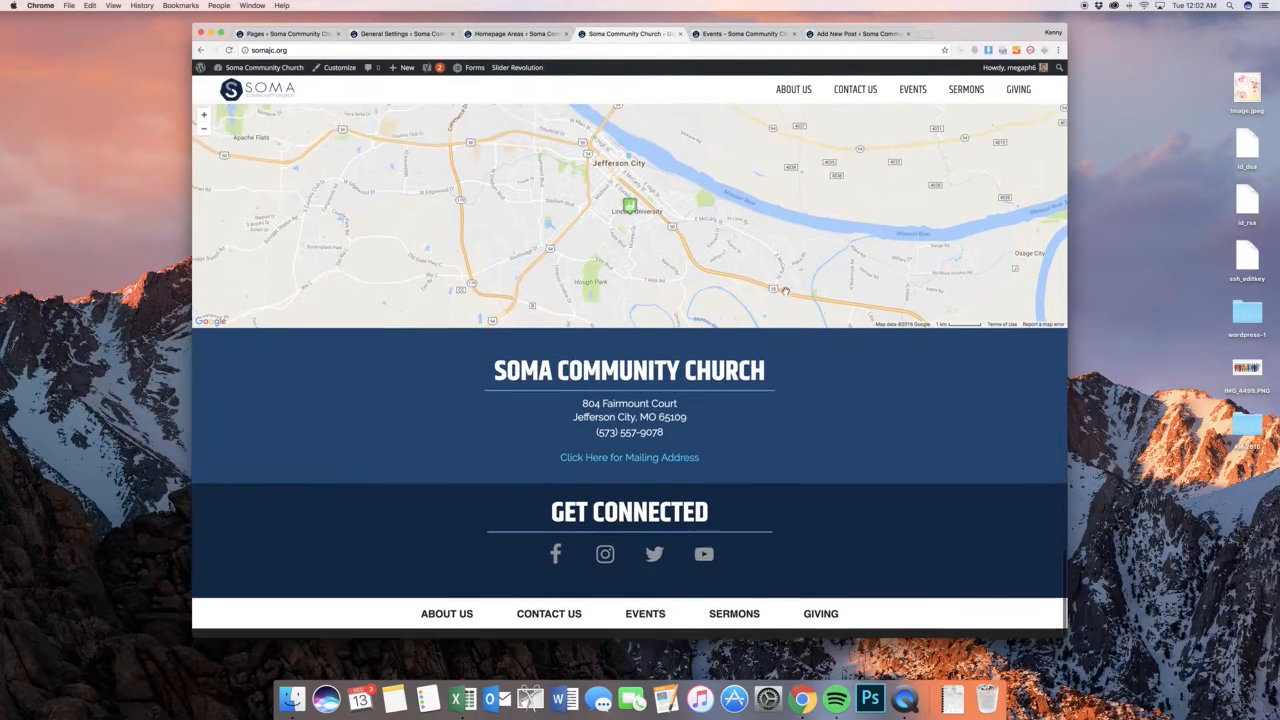
scroll(776, 288, up, 20)
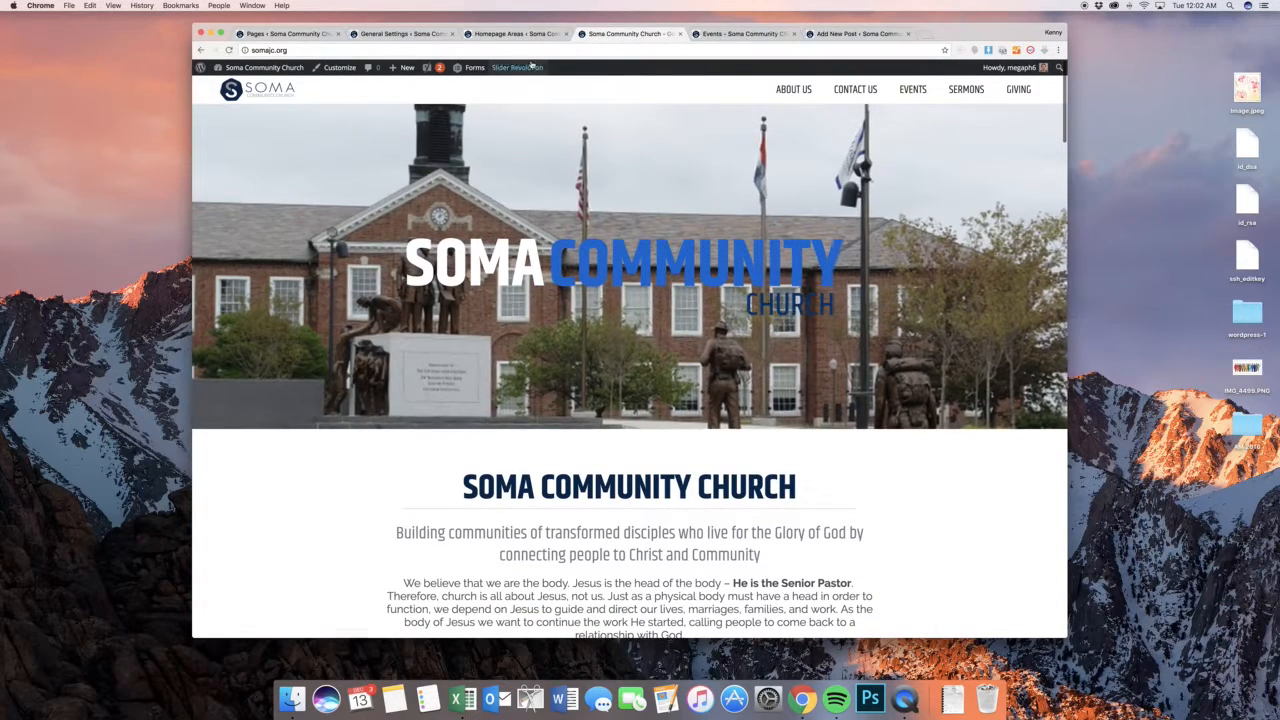
Compare the entries in the Homepage Areas list with the slider, welcome and "What does SOMA stand for?" sections on the public home page
click(488, 35)
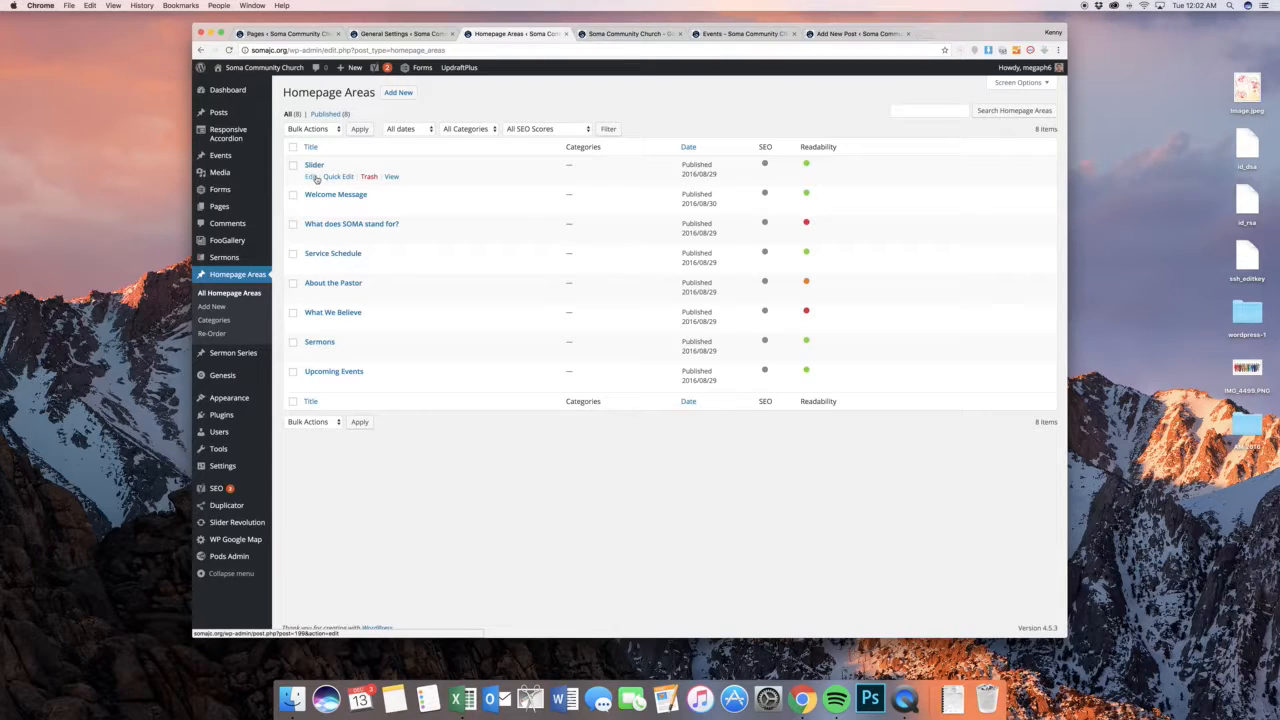
click(640, 33)
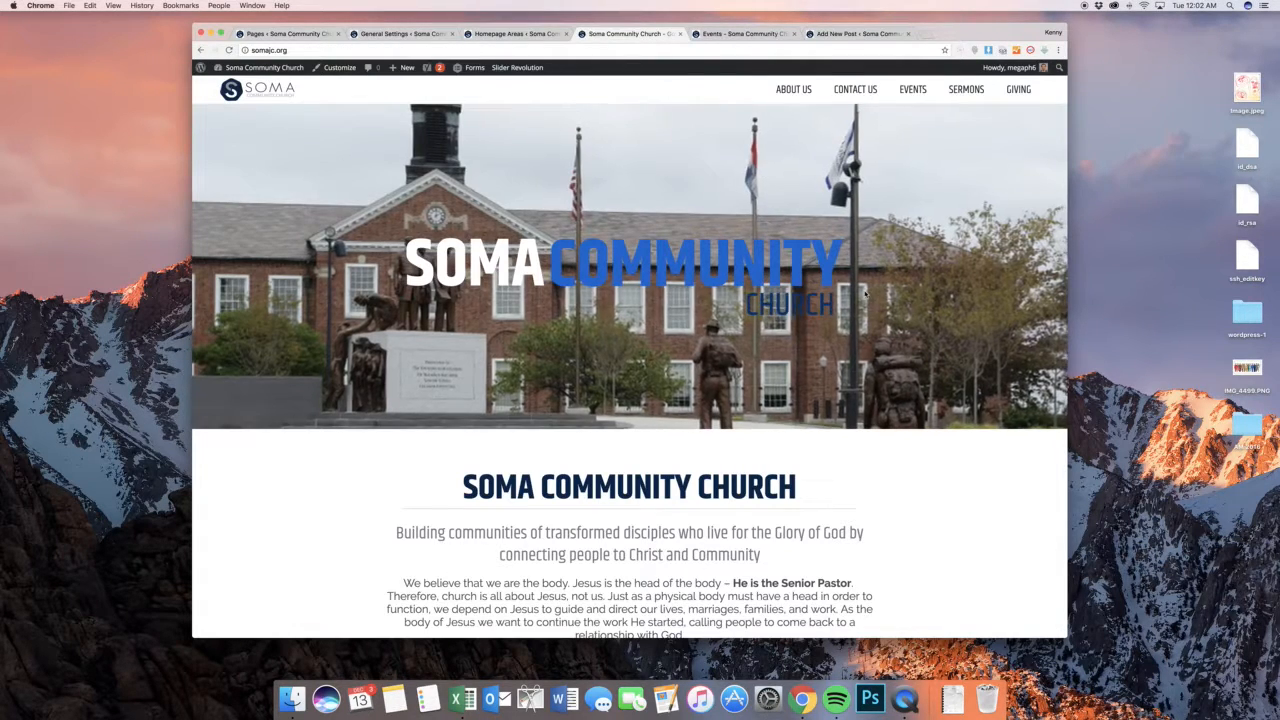
scroll(866, 295, down, 5)
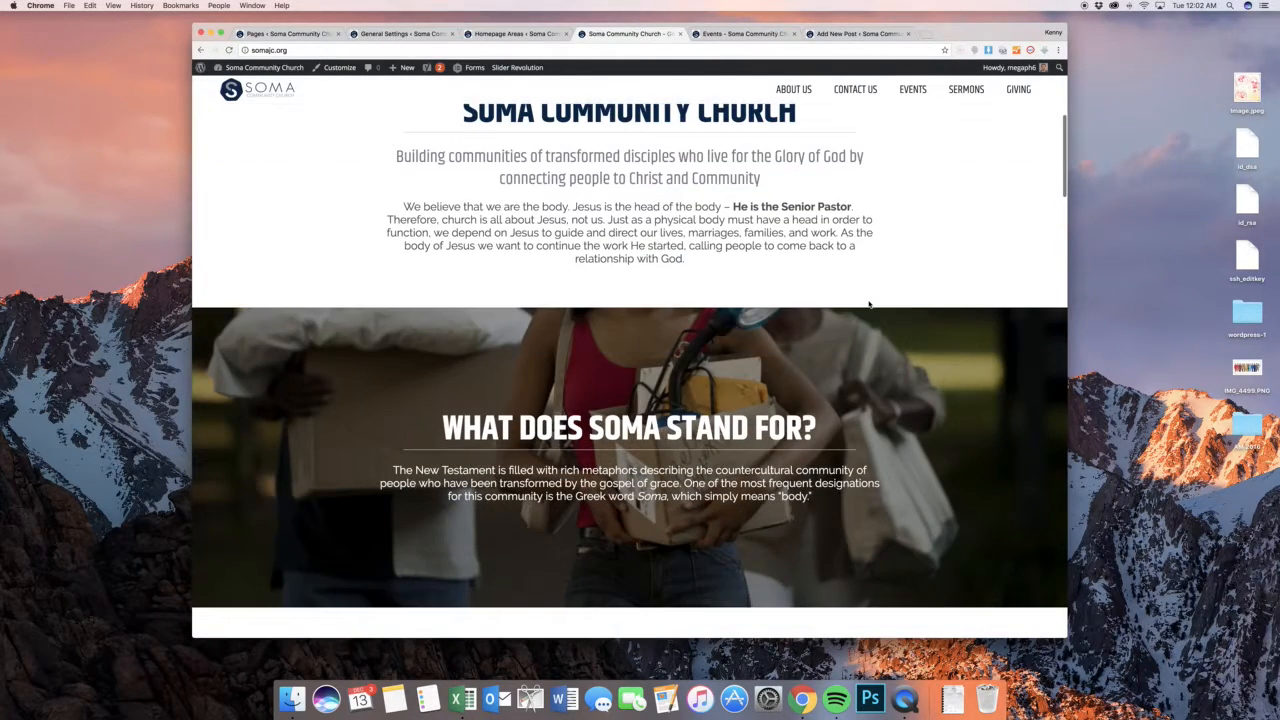
scroll(868, 304, down, 2)
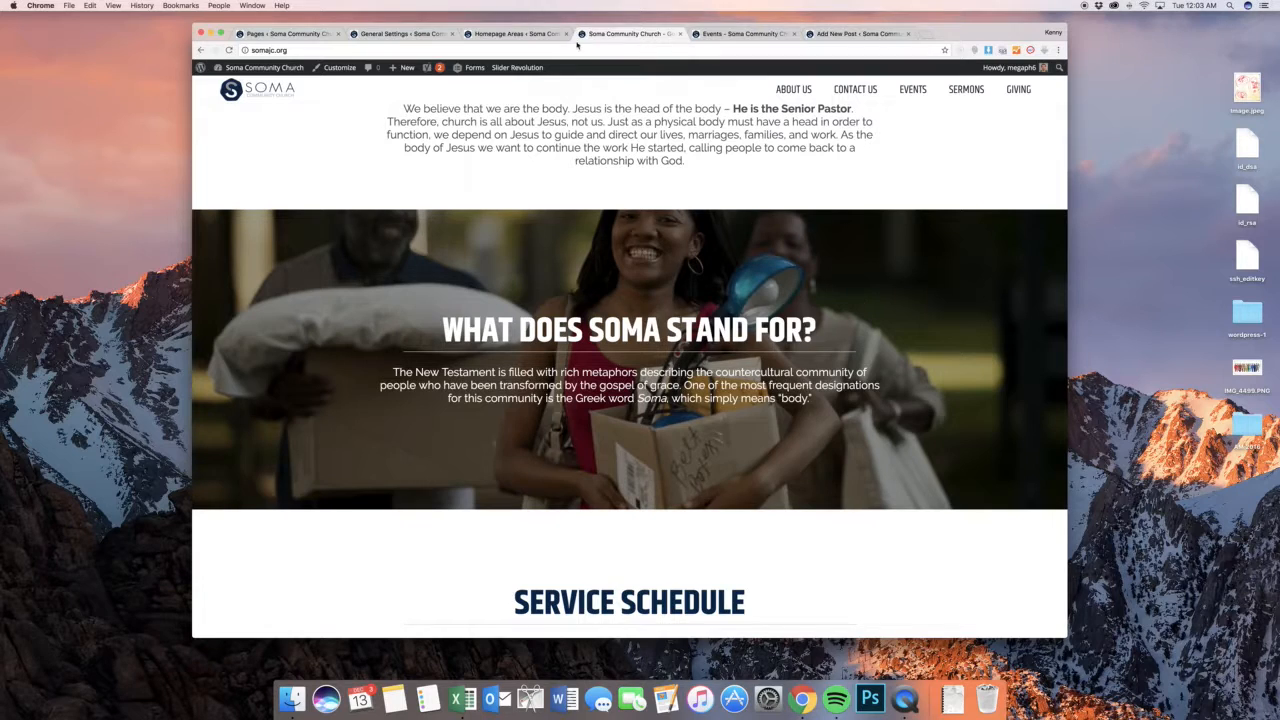
Start a new homepage area titled "Sample Homepage Area"
click(522, 33)
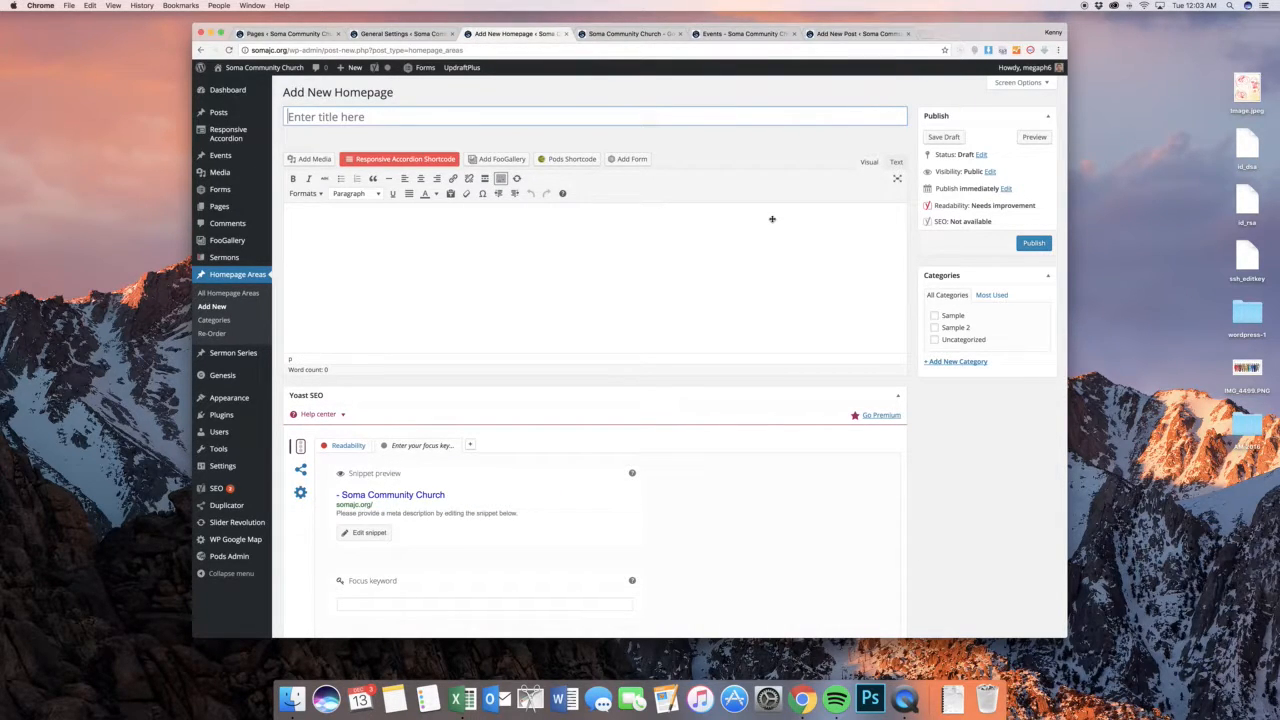
text(Sample )
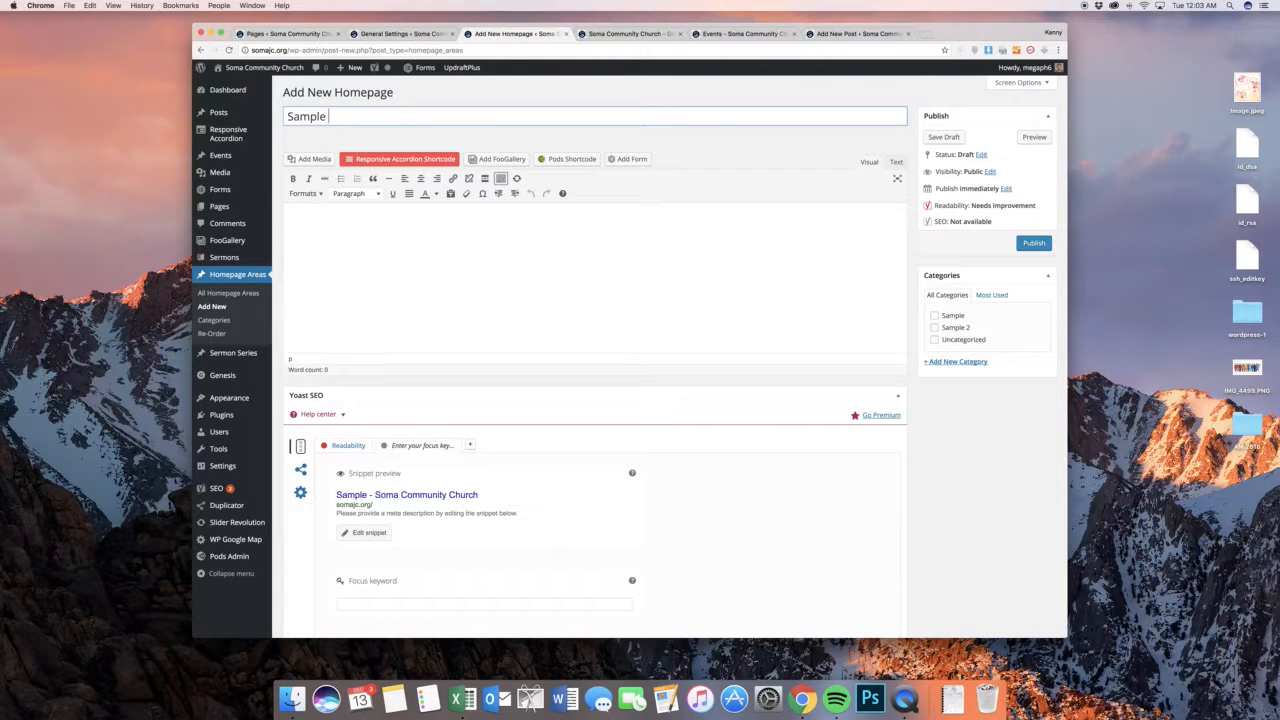
text(Homepage Area)
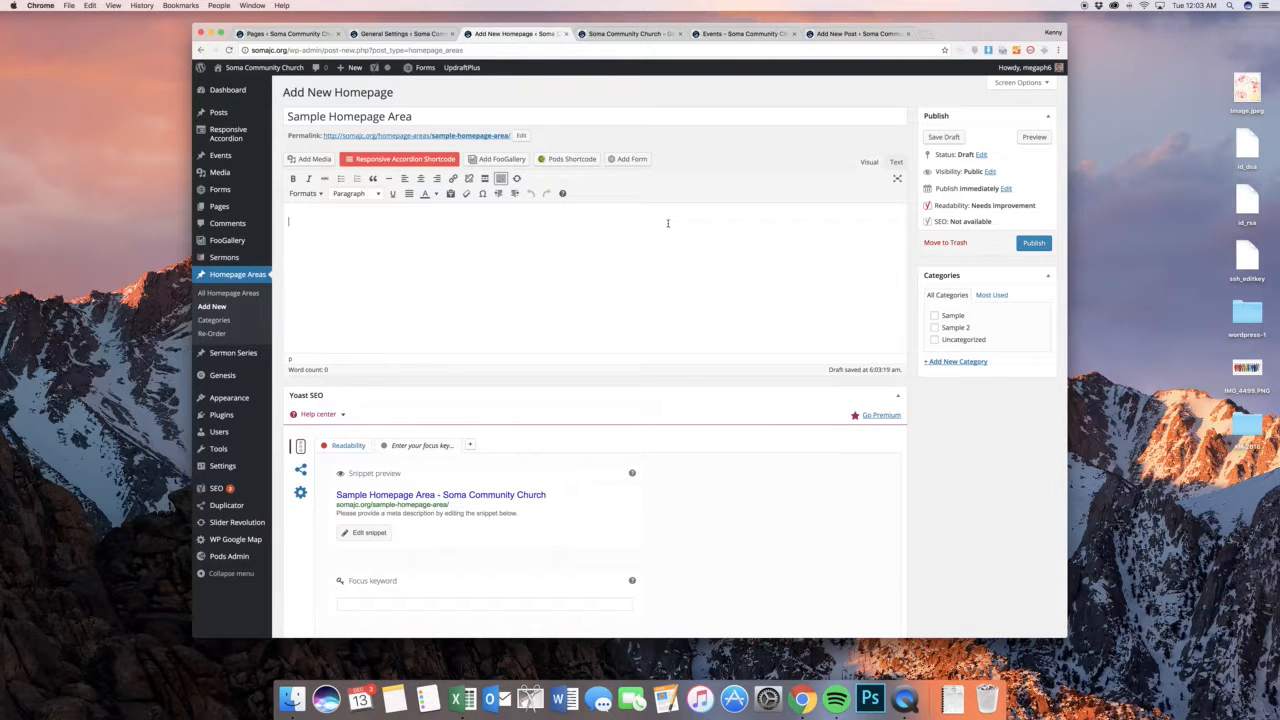
Add the centered line "This is the Title" as Heading 1 and compare it with the section headings on the public home page
click(423, 179)
text(This is the Title)
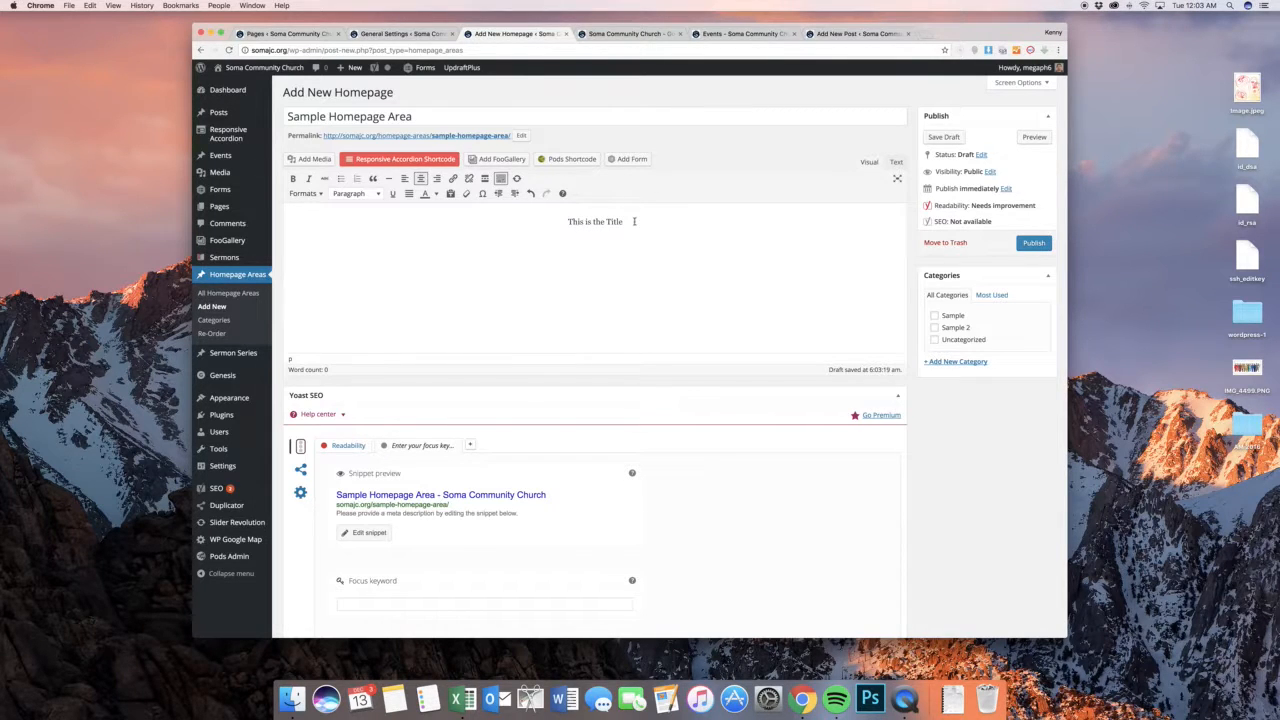
drag(633, 221, 543, 220)
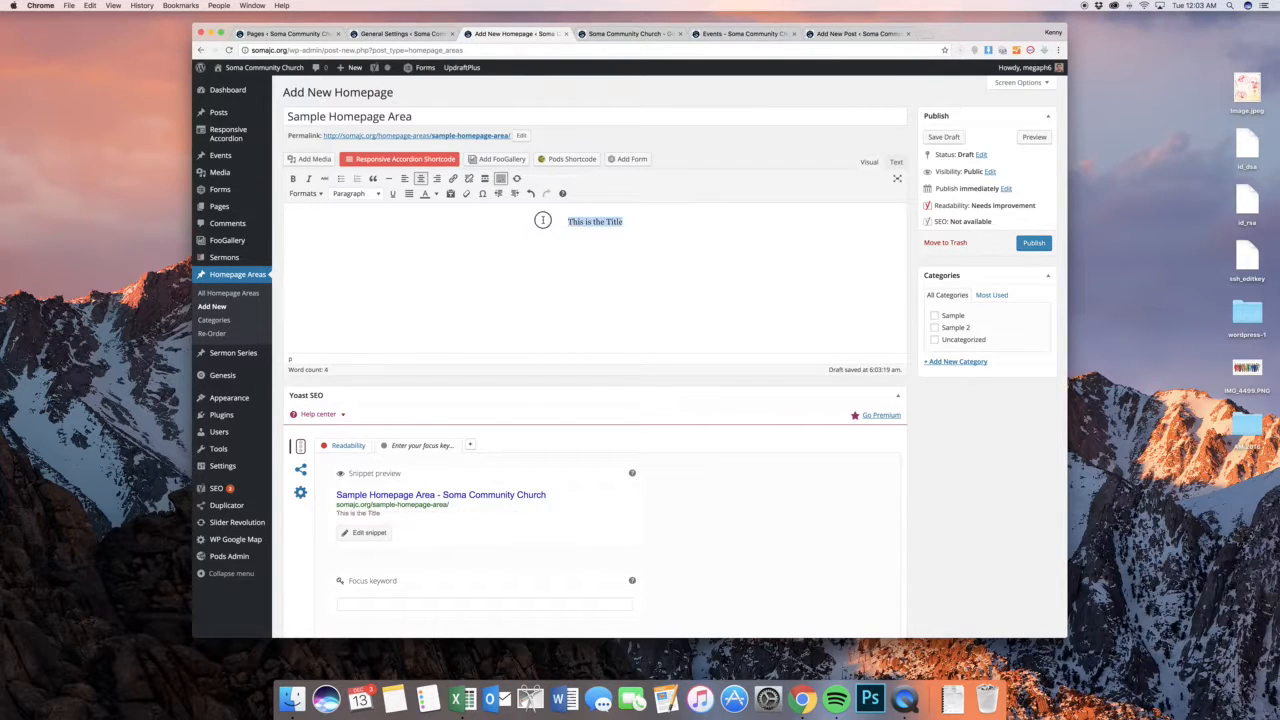
click(359, 195)
click(364, 237)
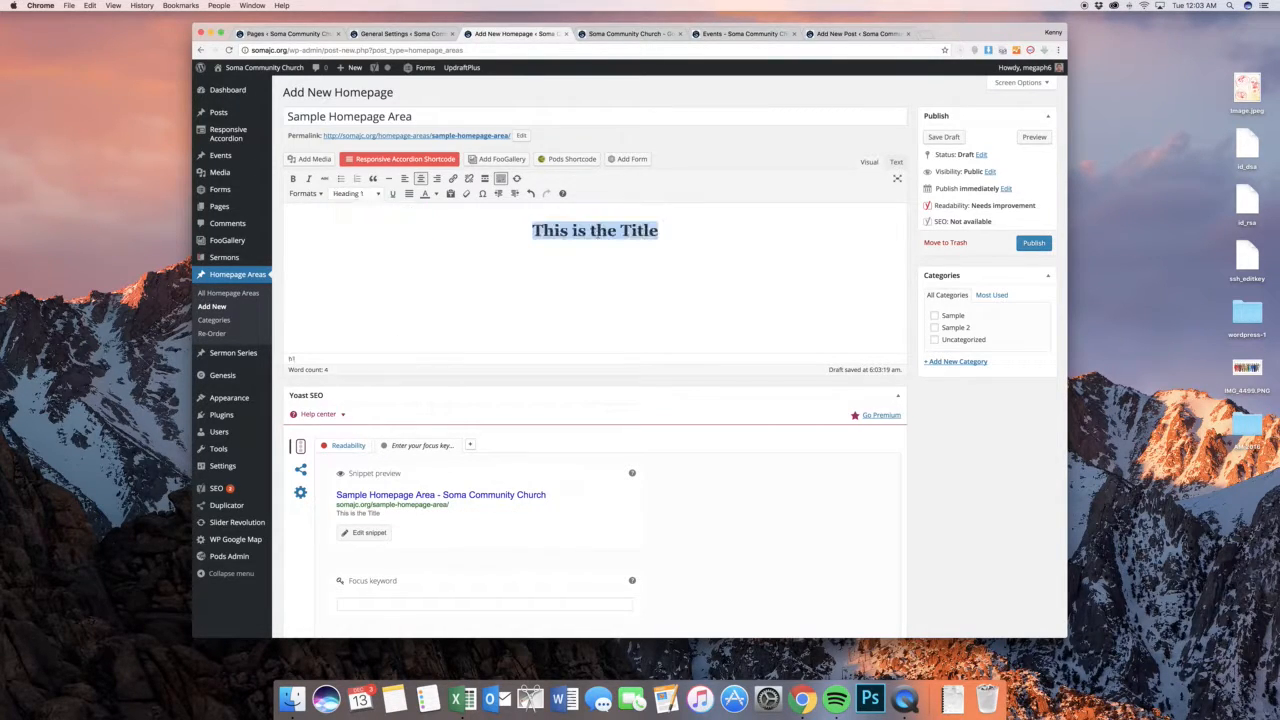
click(628, 34)
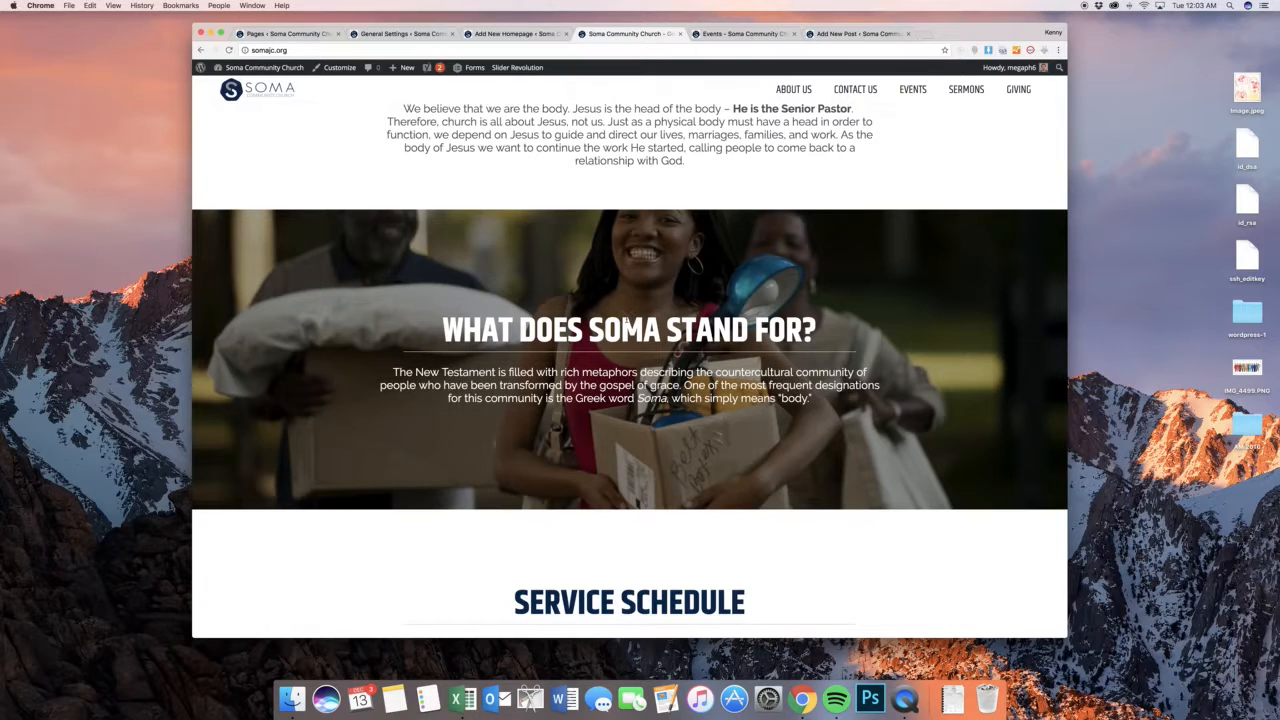
scroll(639, 421, down, 2)
click(511, 34)
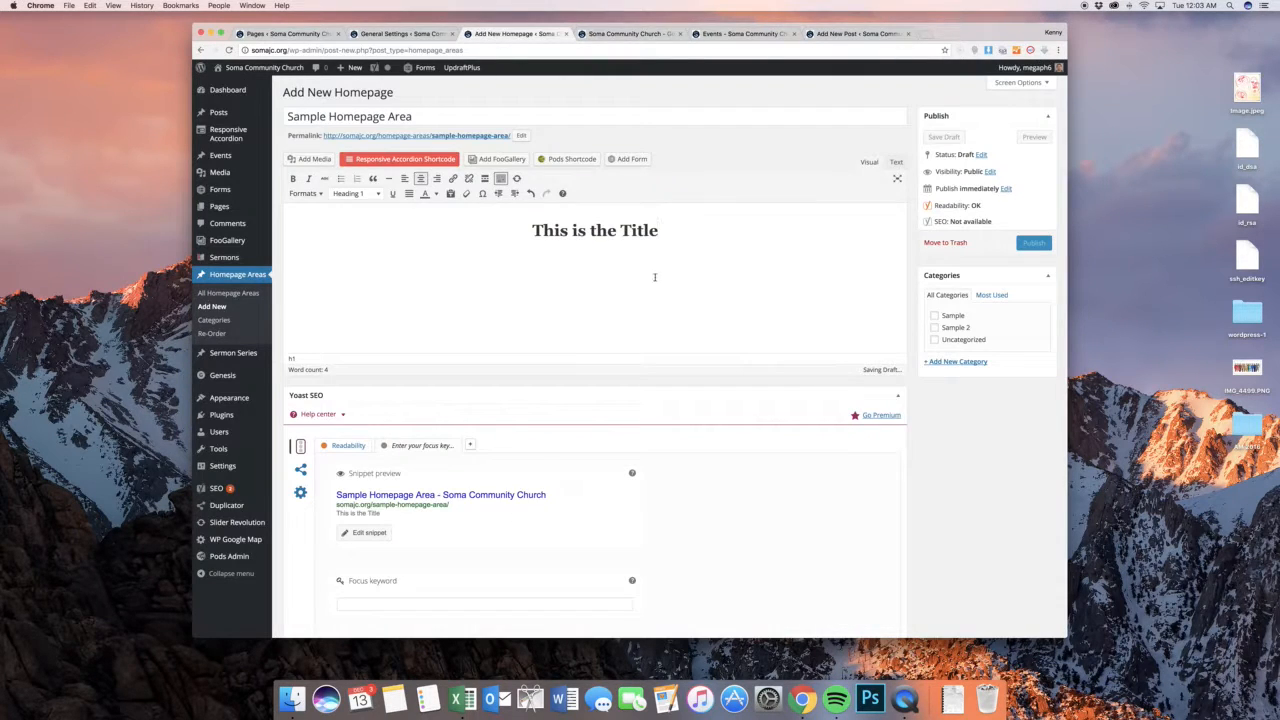
Add centered text "Some kind of content. It can be words like this, but it can also be a form, an accordion, images, a video. Whatever you want."
key(Return)
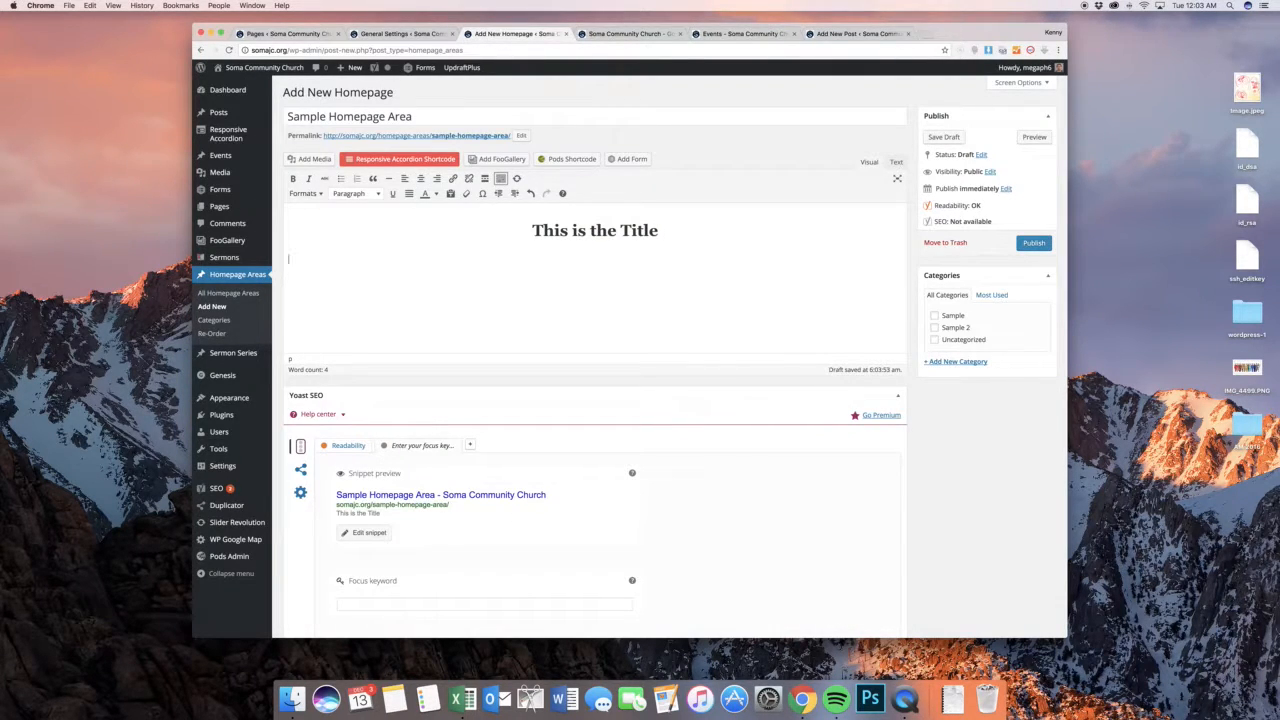
text(Some kind of content. It can be words lik)
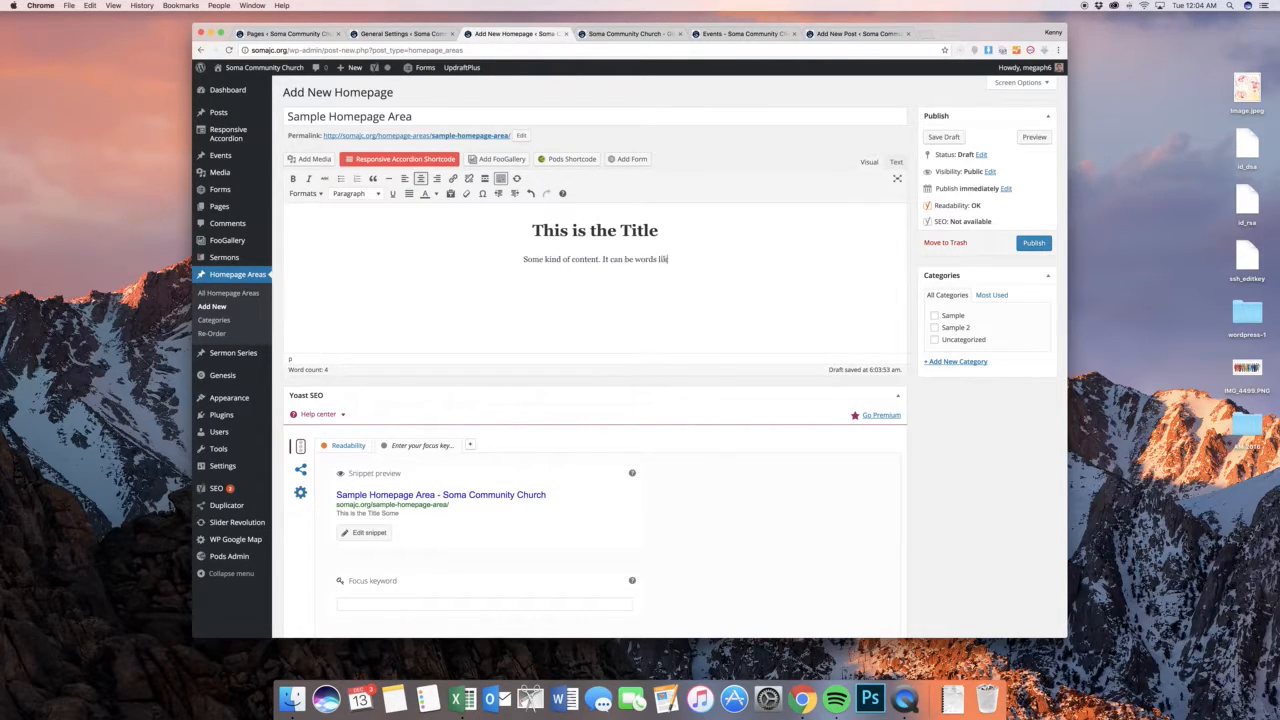
text(e this, but it can also be a form)
text(.)
text( a)
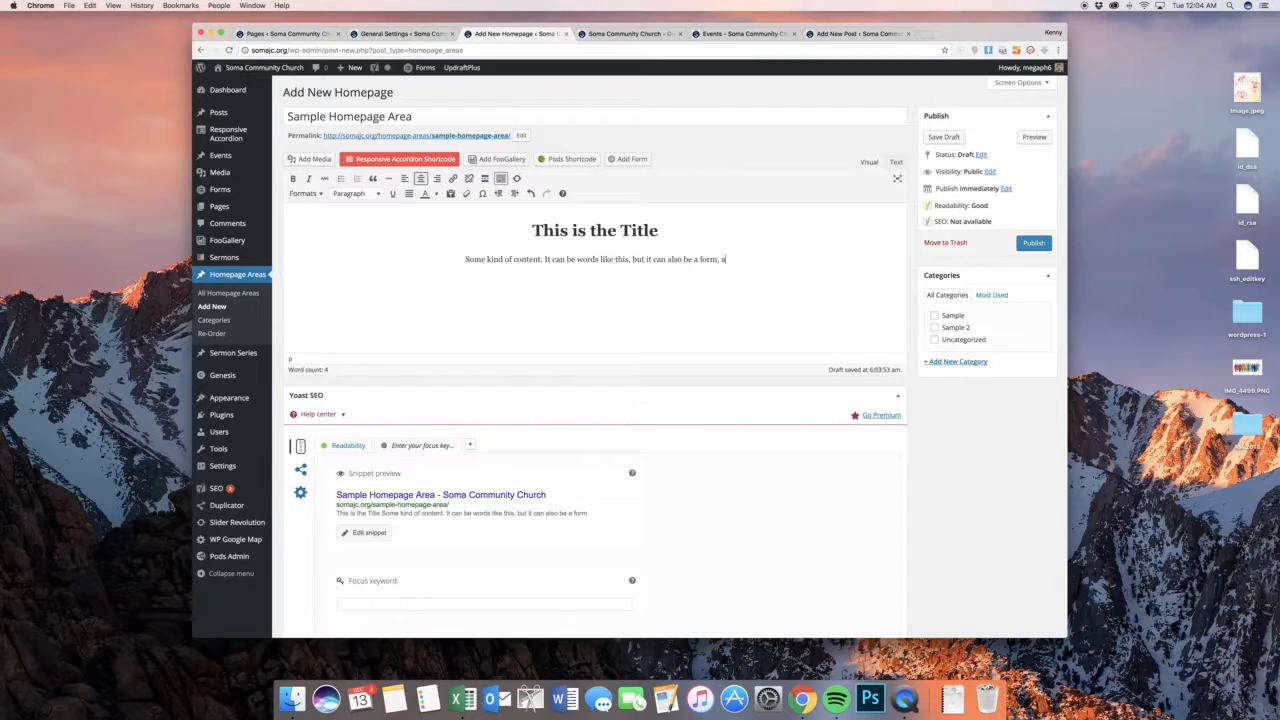
text(n a)
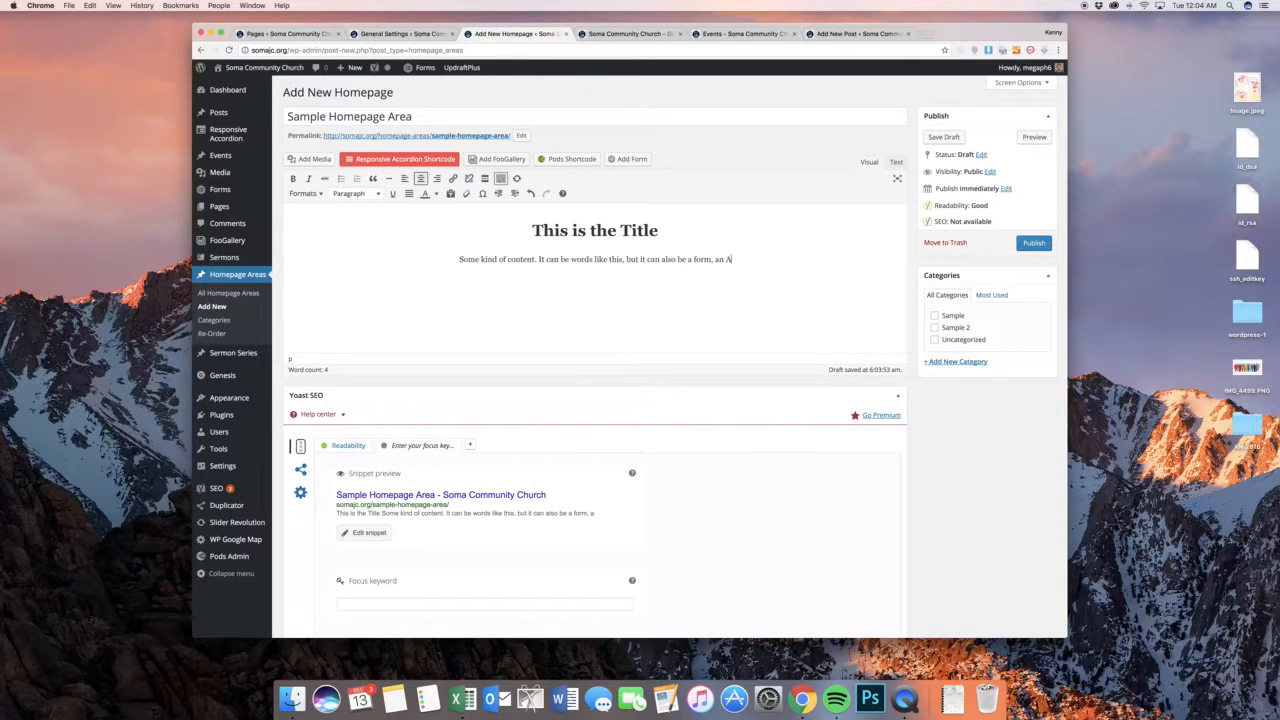
text(ccordion)
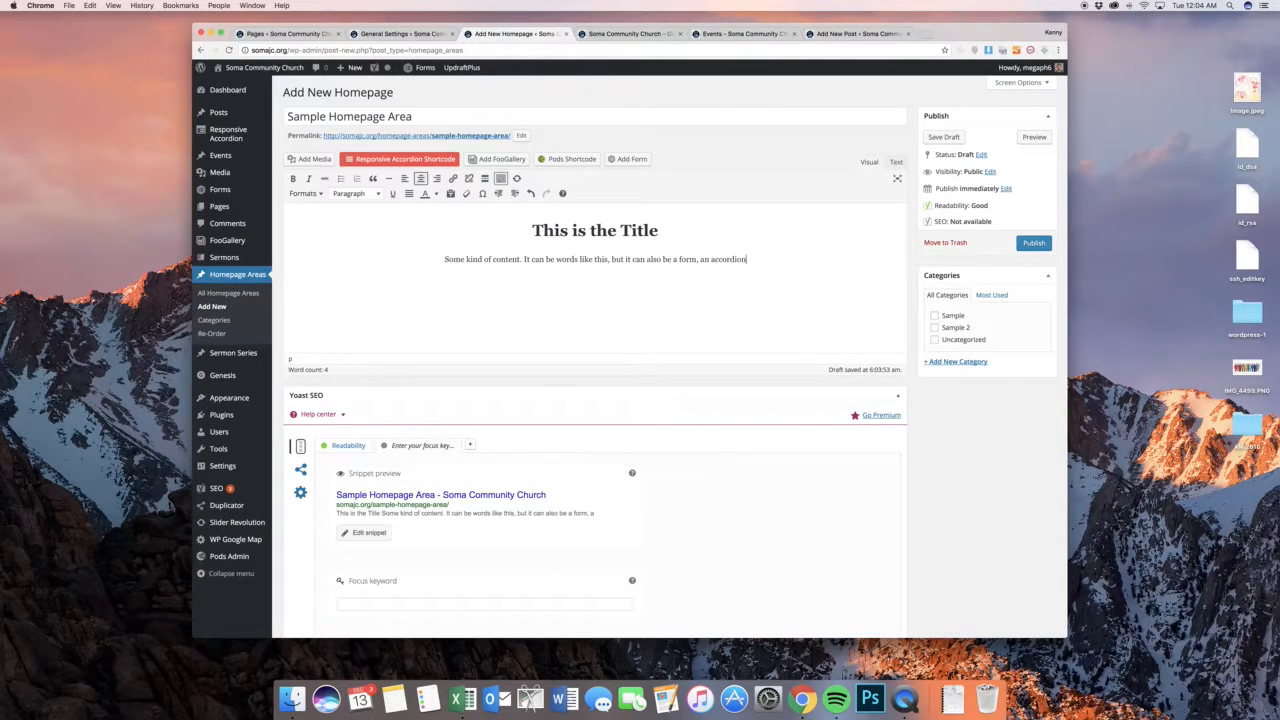
text(, images,)
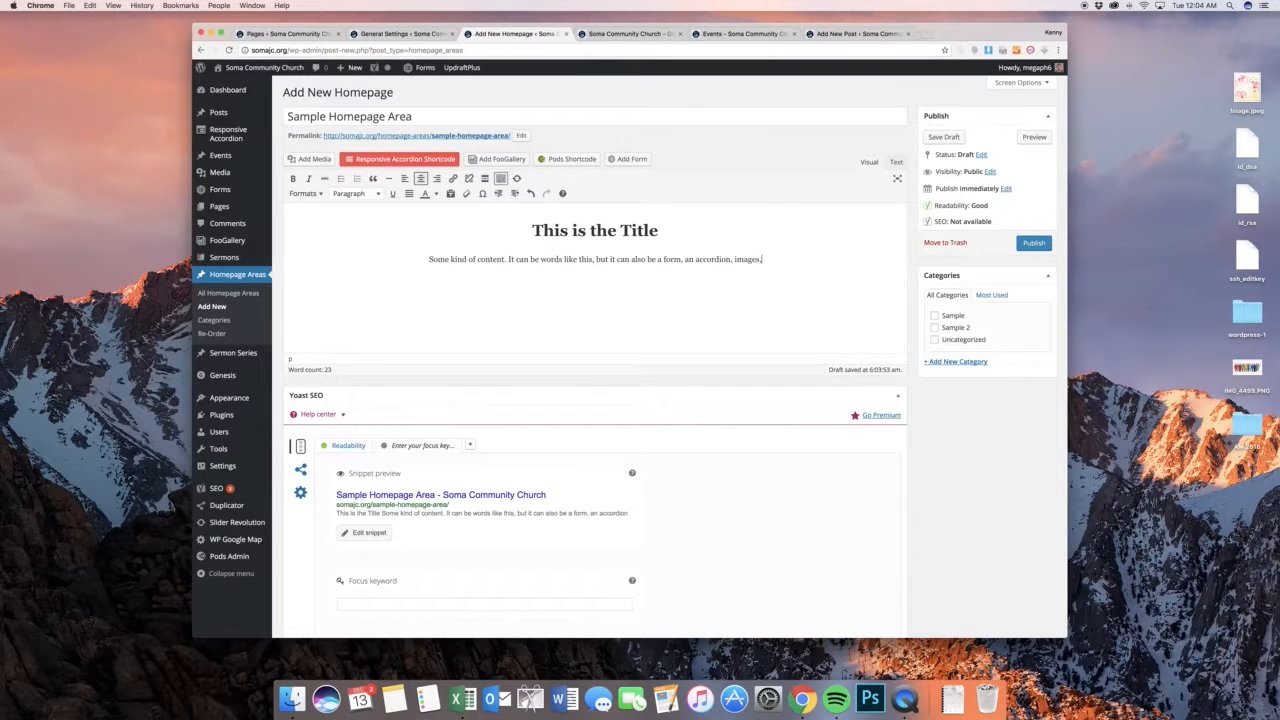
text( a video. )
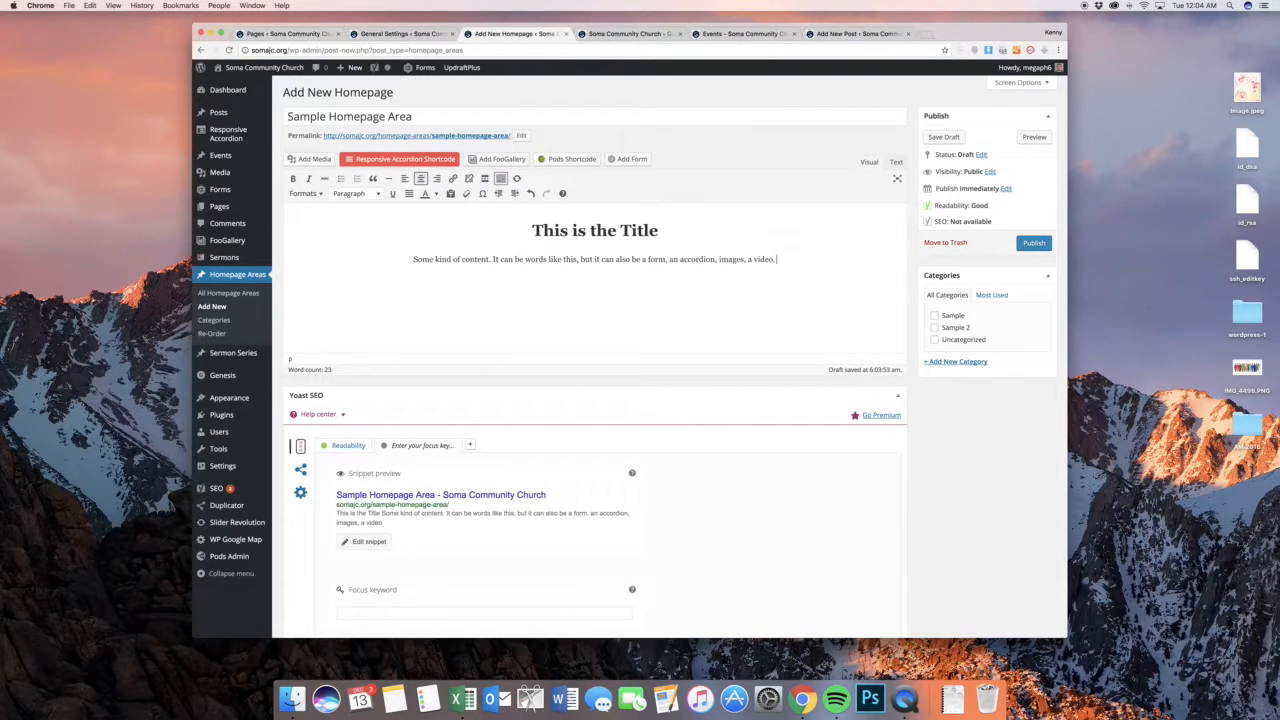
text(Whatever you )
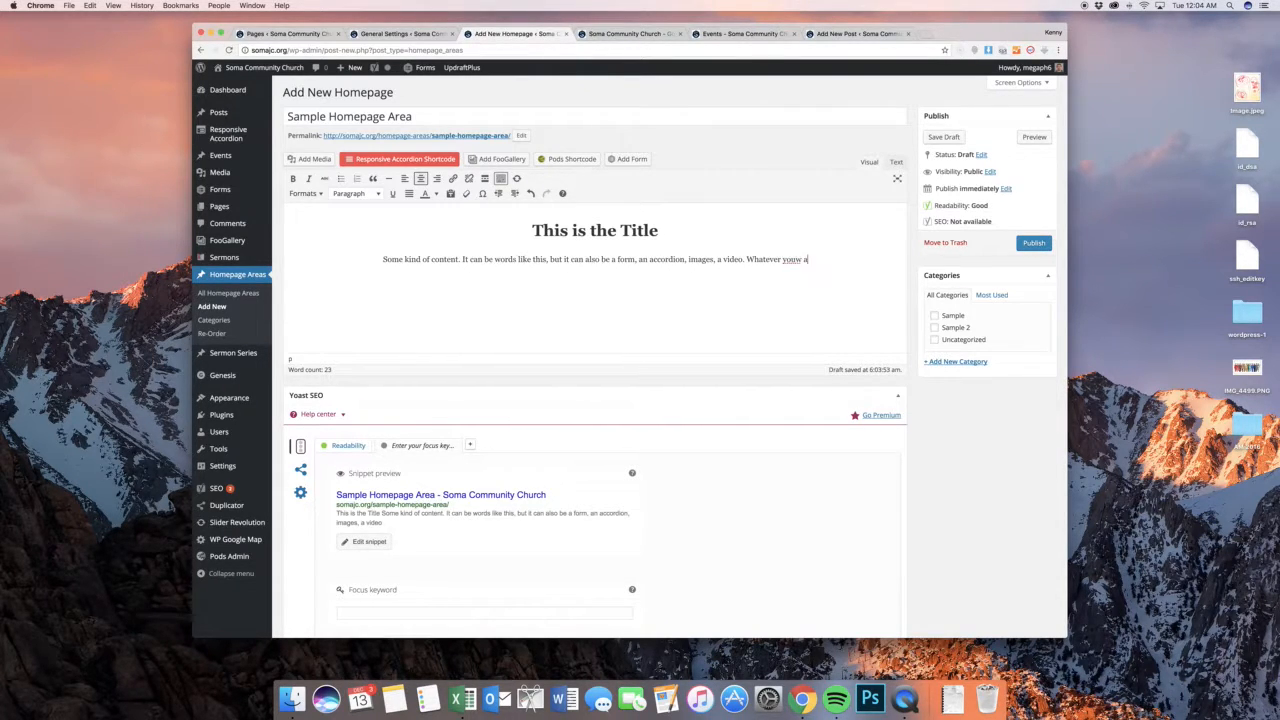
text(want.)
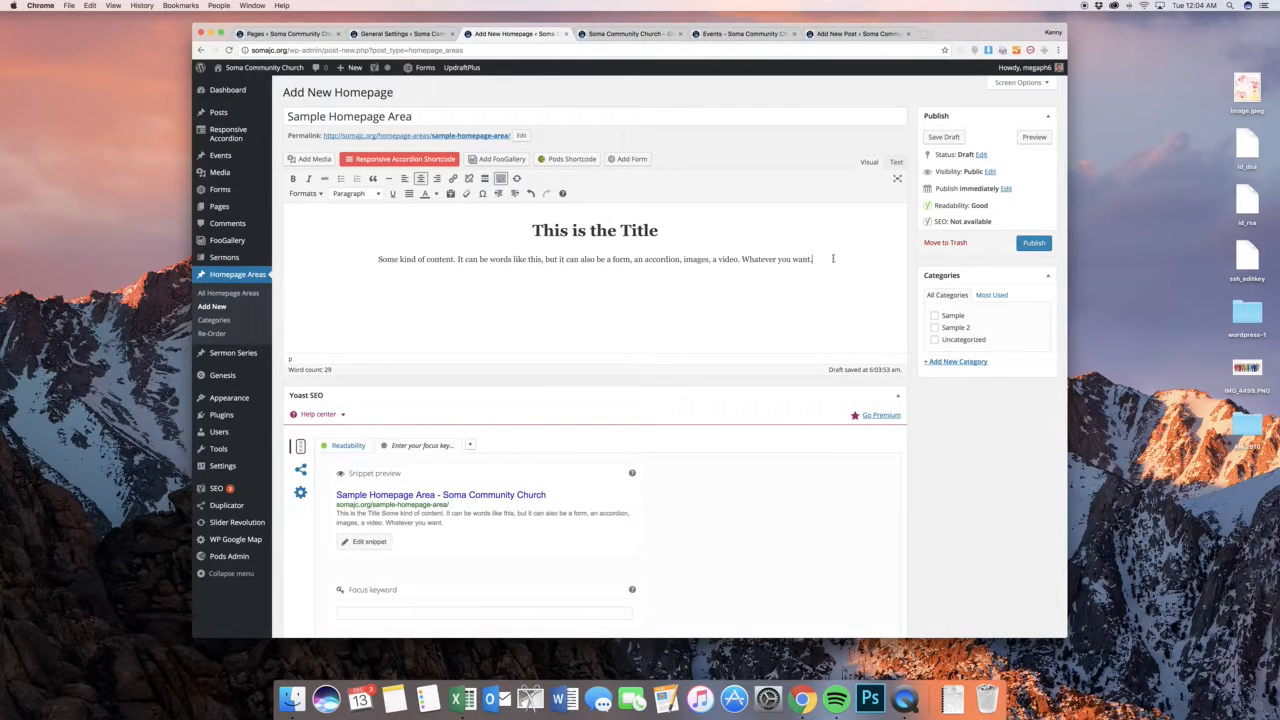
Hide the Yoast SEO and Revolution Slider Options boxes on the homepage area's editing screen, keeping More Fields shown
click(1018, 82)
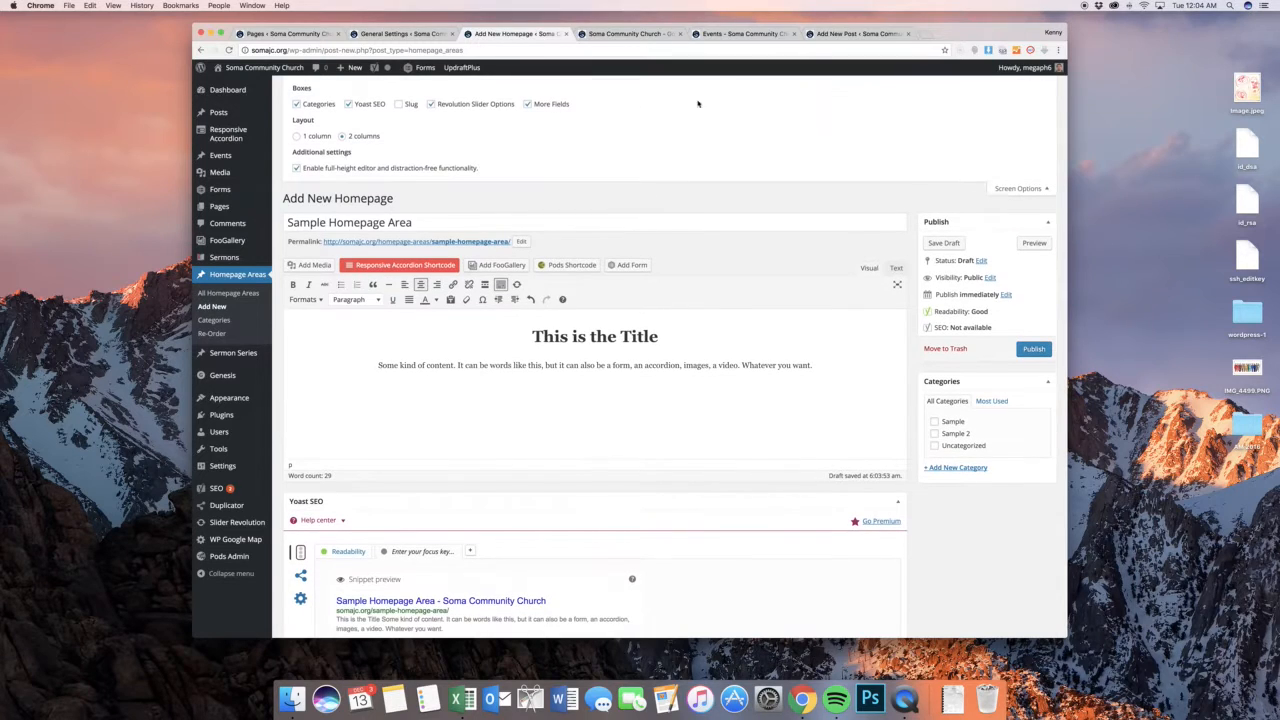
click(1020, 189)
click(1015, 84)
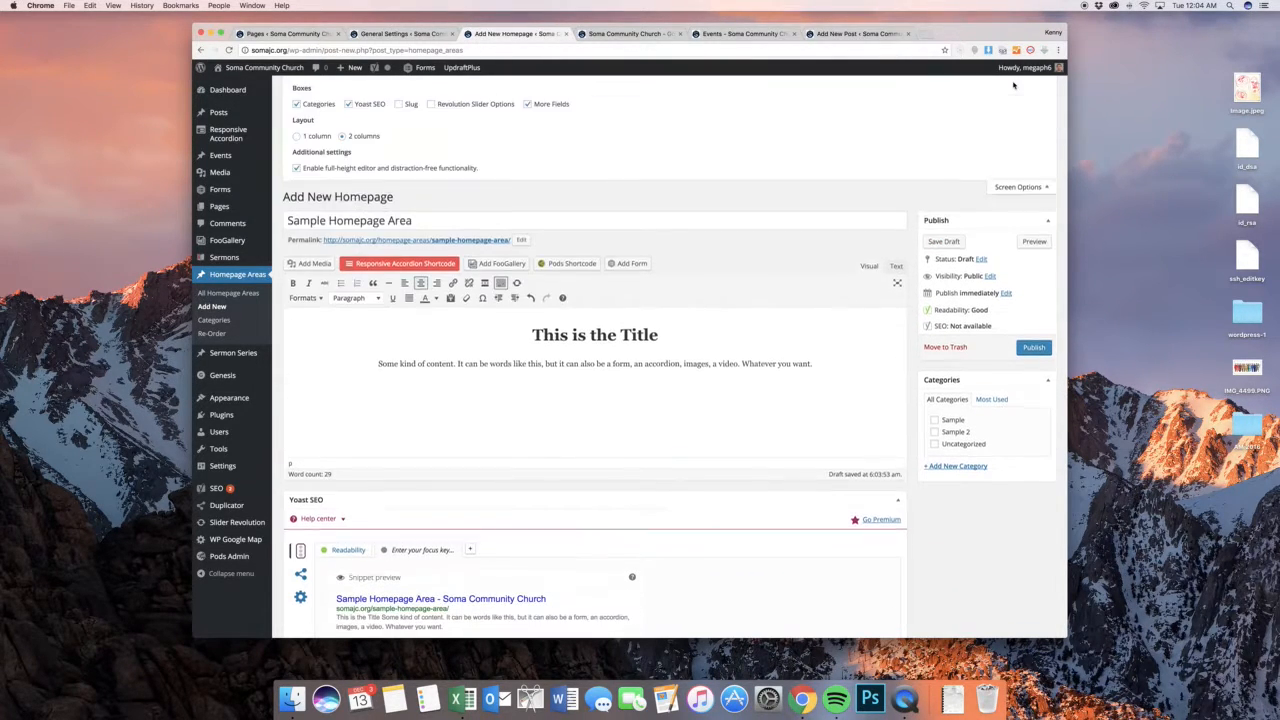
click(365, 105)
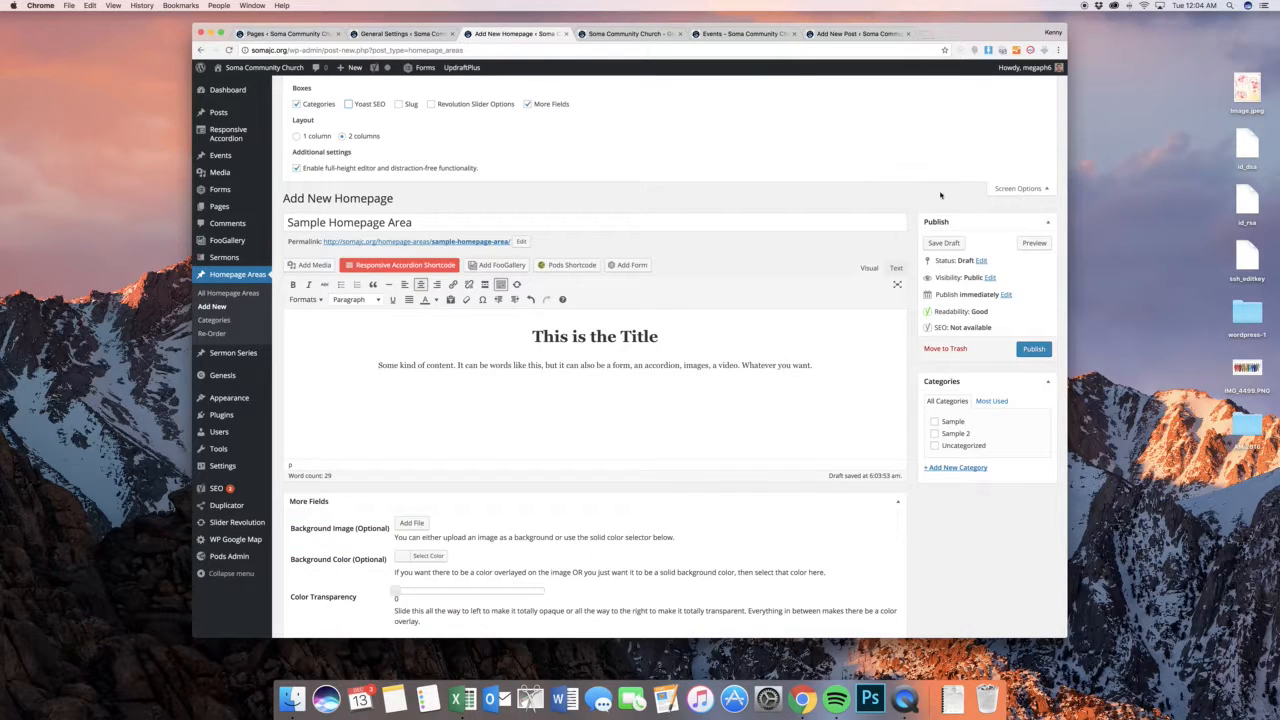
click(1018, 188)
scroll(902, 303, down, 1)
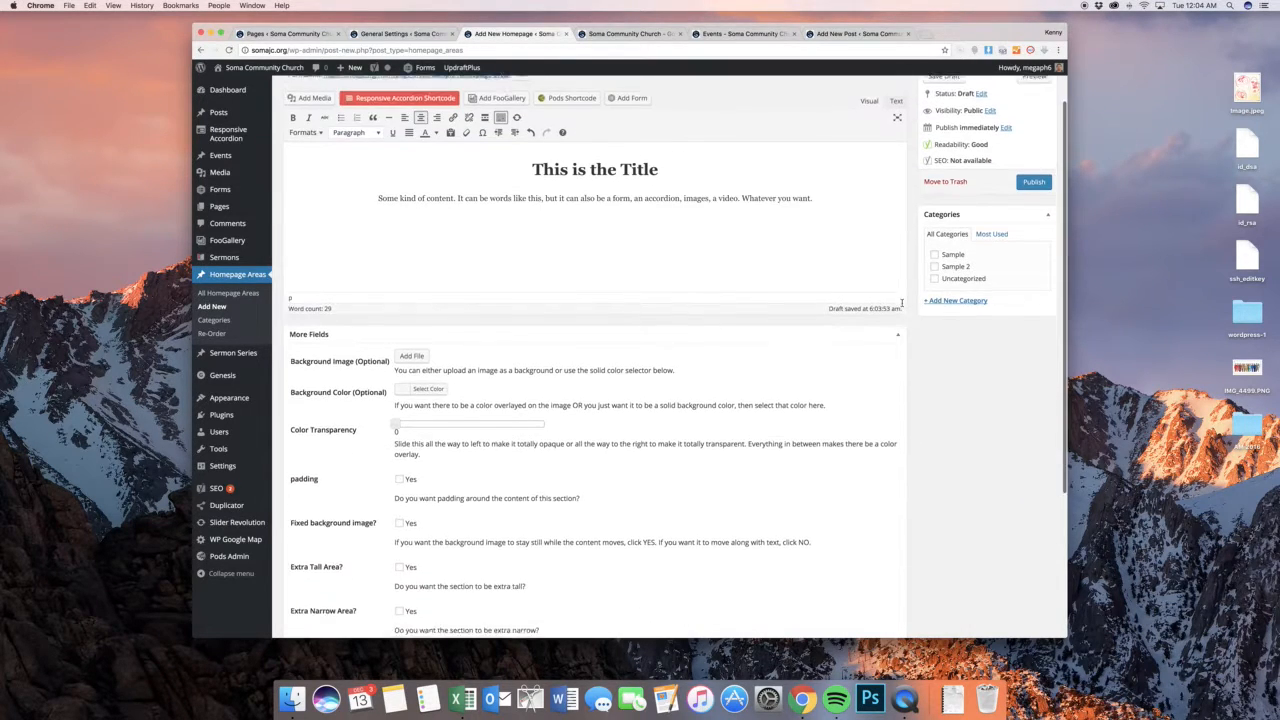
scroll(902, 303, up, 1)
Add the line "Some form of action (if applicable)" below the content paragraph
click(823, 301)
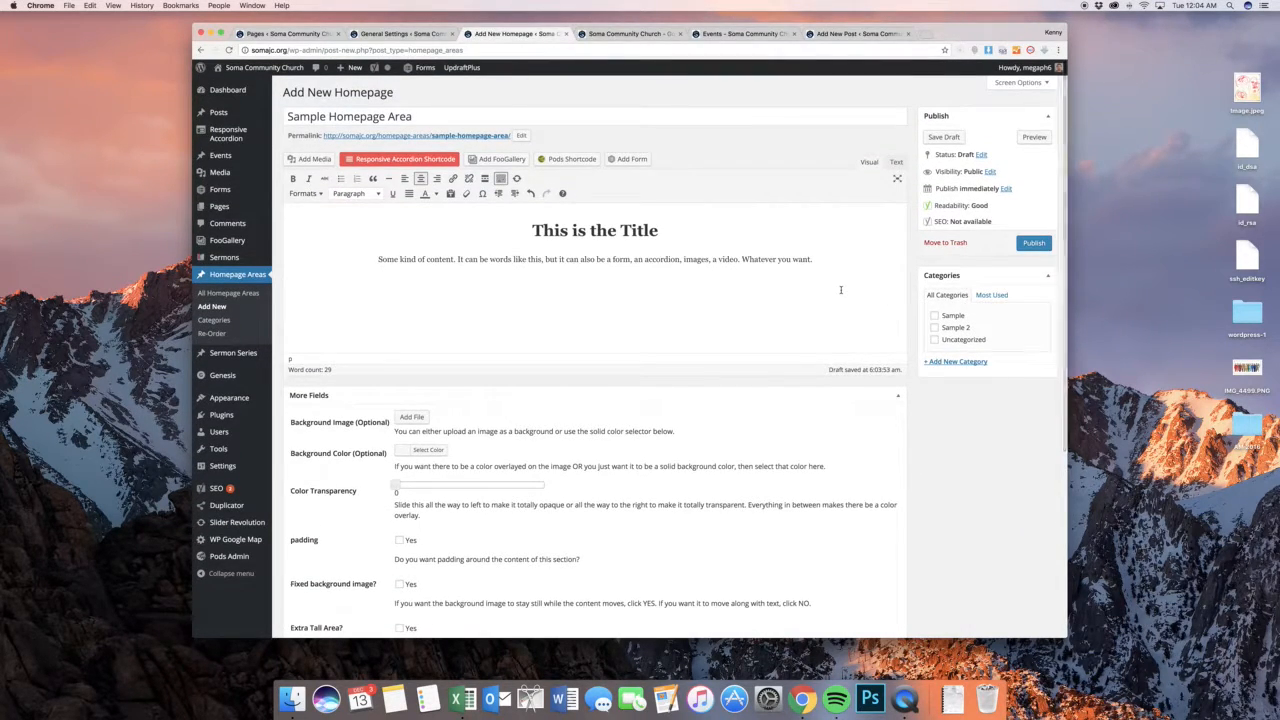
text(Som)
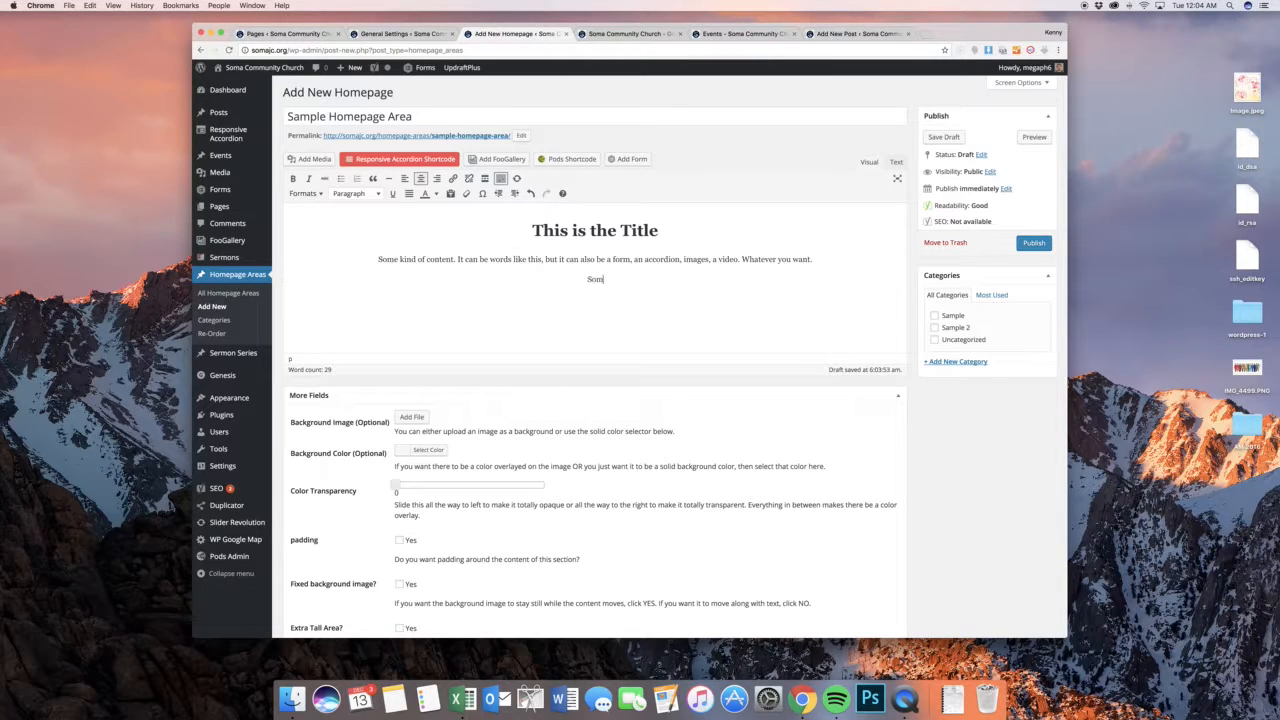
text(e form af action (if applicable))
Link the "Some form of action (if applicable)" line to google.com
click(664, 283)
drag(664, 283, 535, 283)
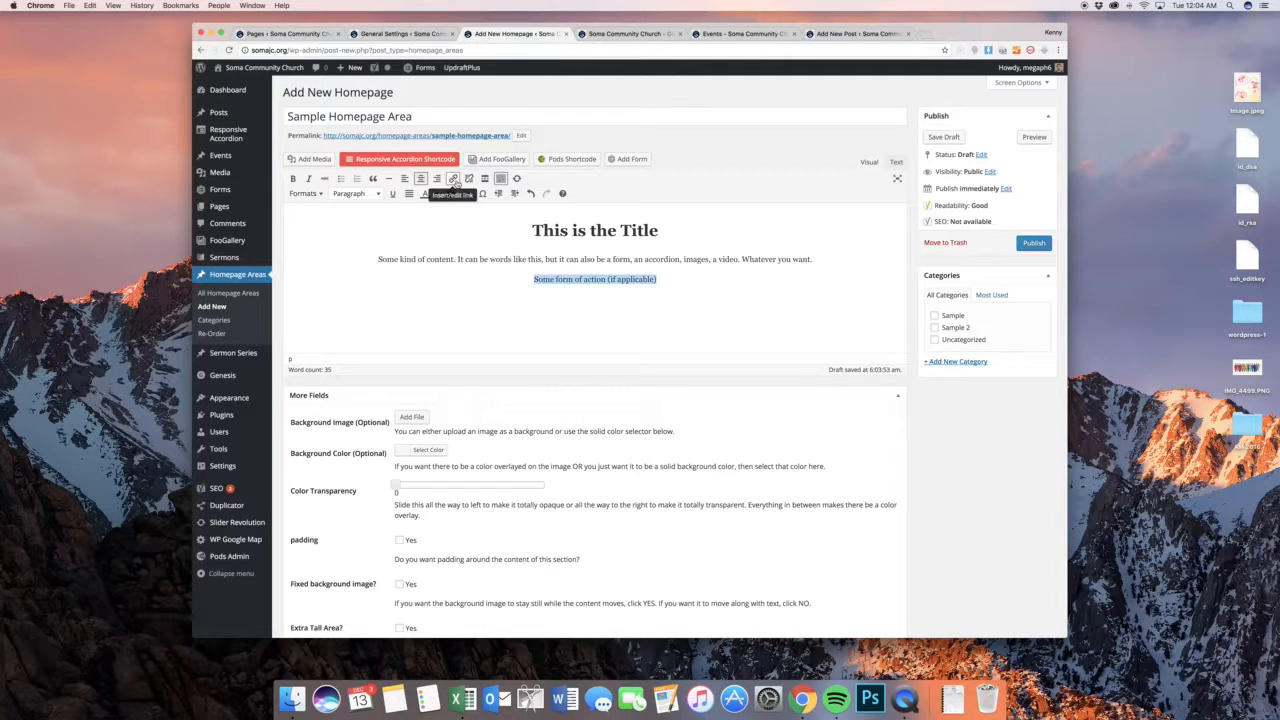
click(453, 178)
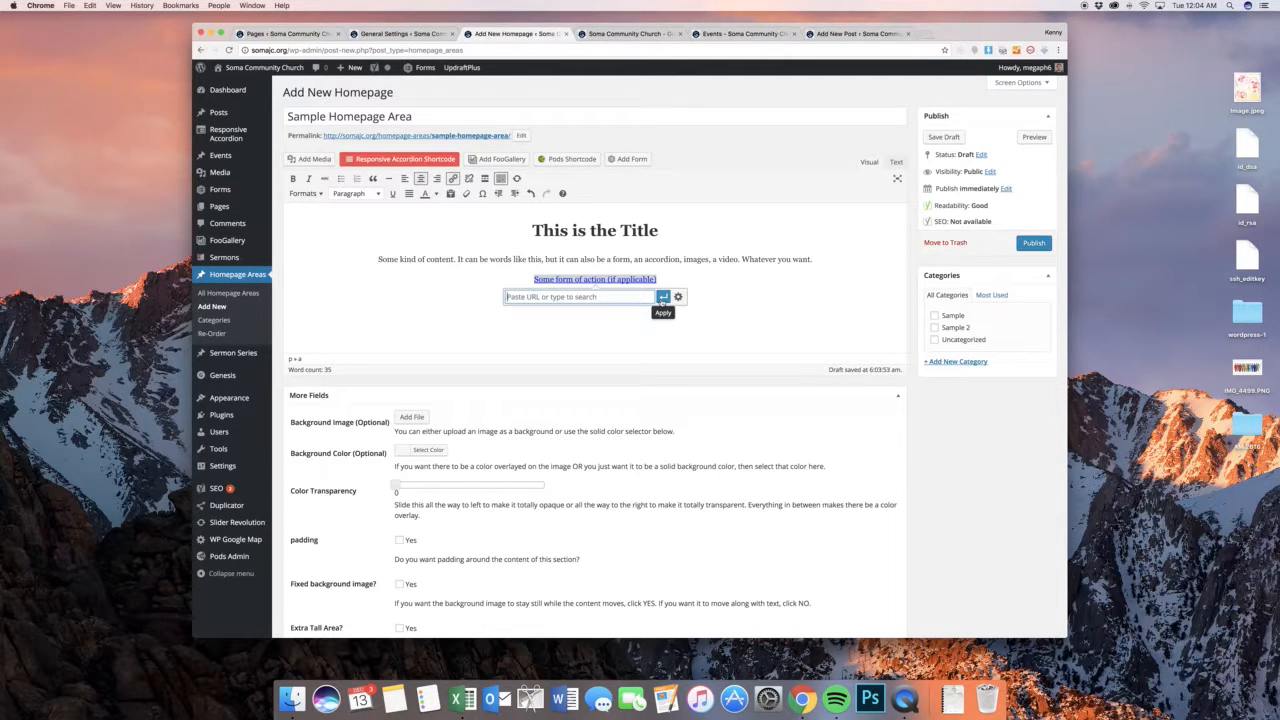
text(google.com)
key(Return)
click(679, 292)
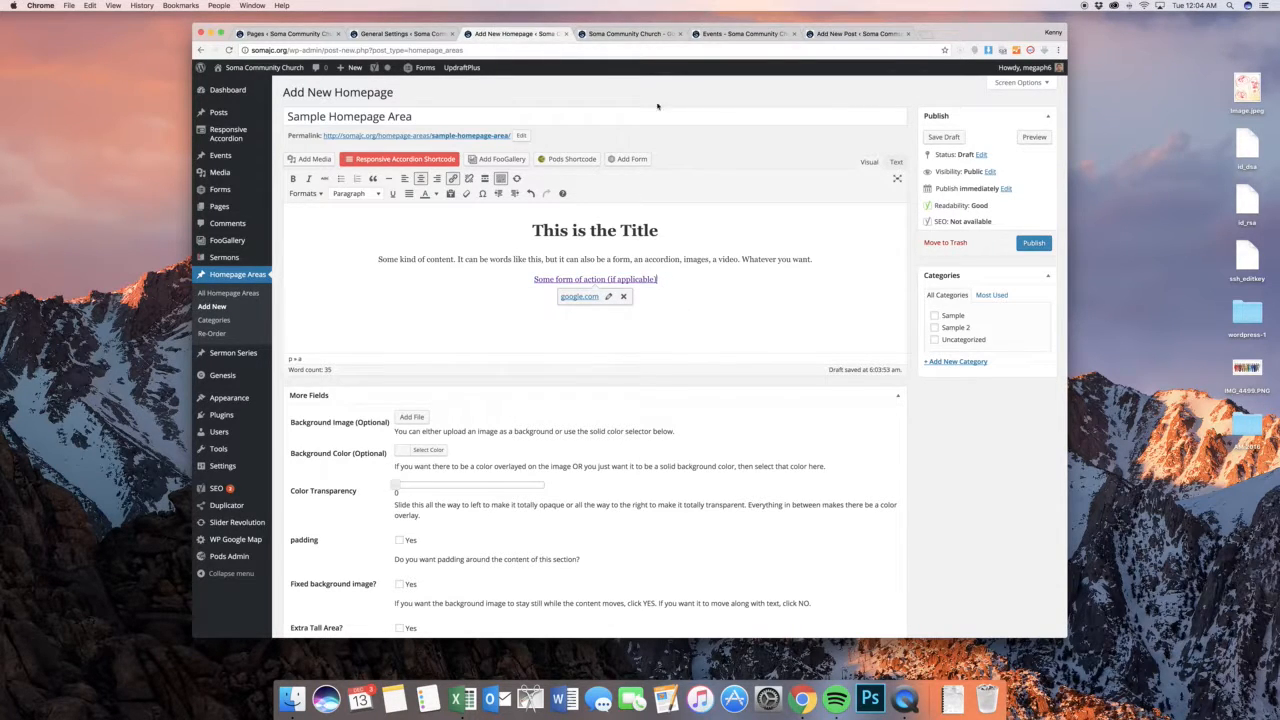
Look through the public home page for an example action link, down to "See All Events" under the upcoming events
click(630, 33)
scroll(759, 245, down, 10)
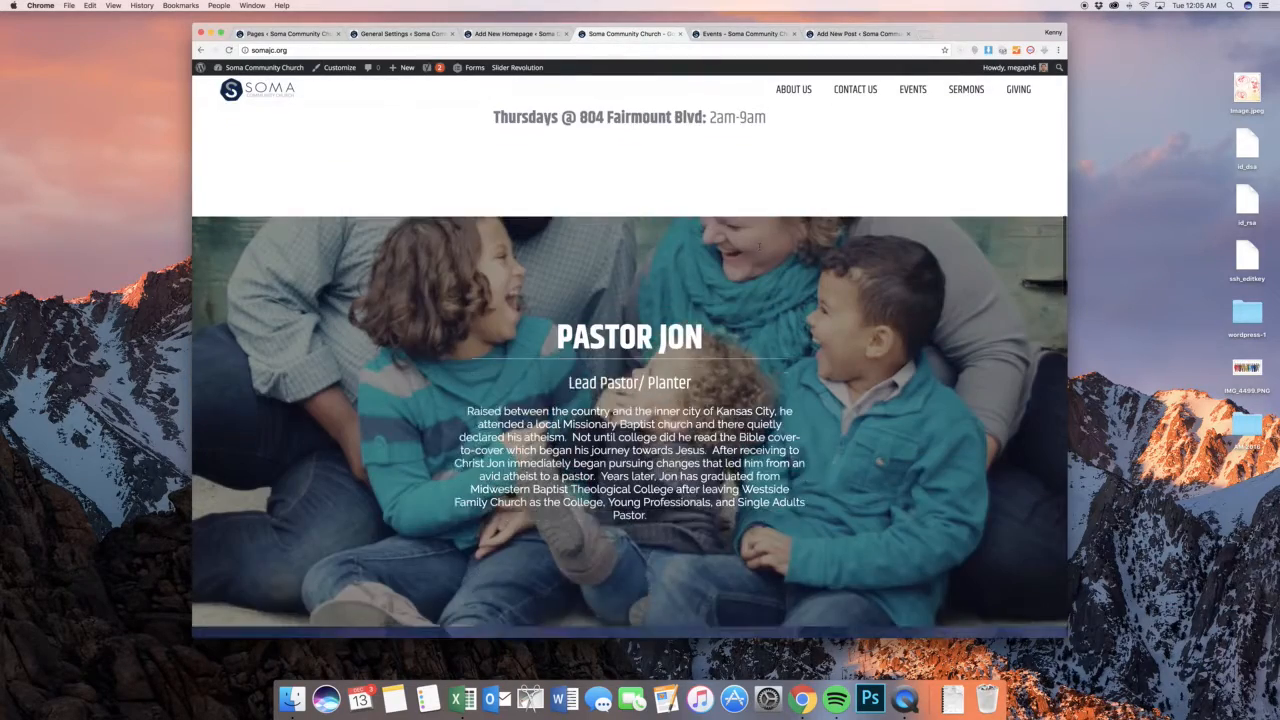
scroll(759, 245, down, 15)
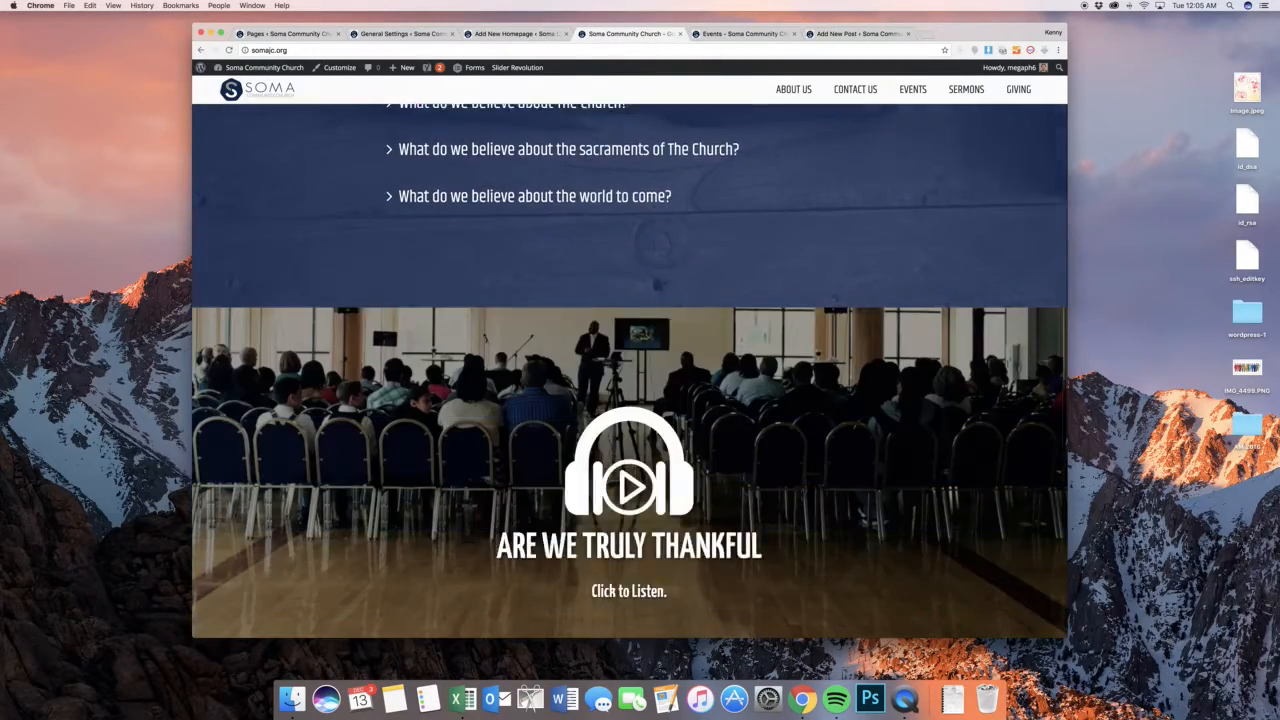
scroll(638, 457, down, 15)
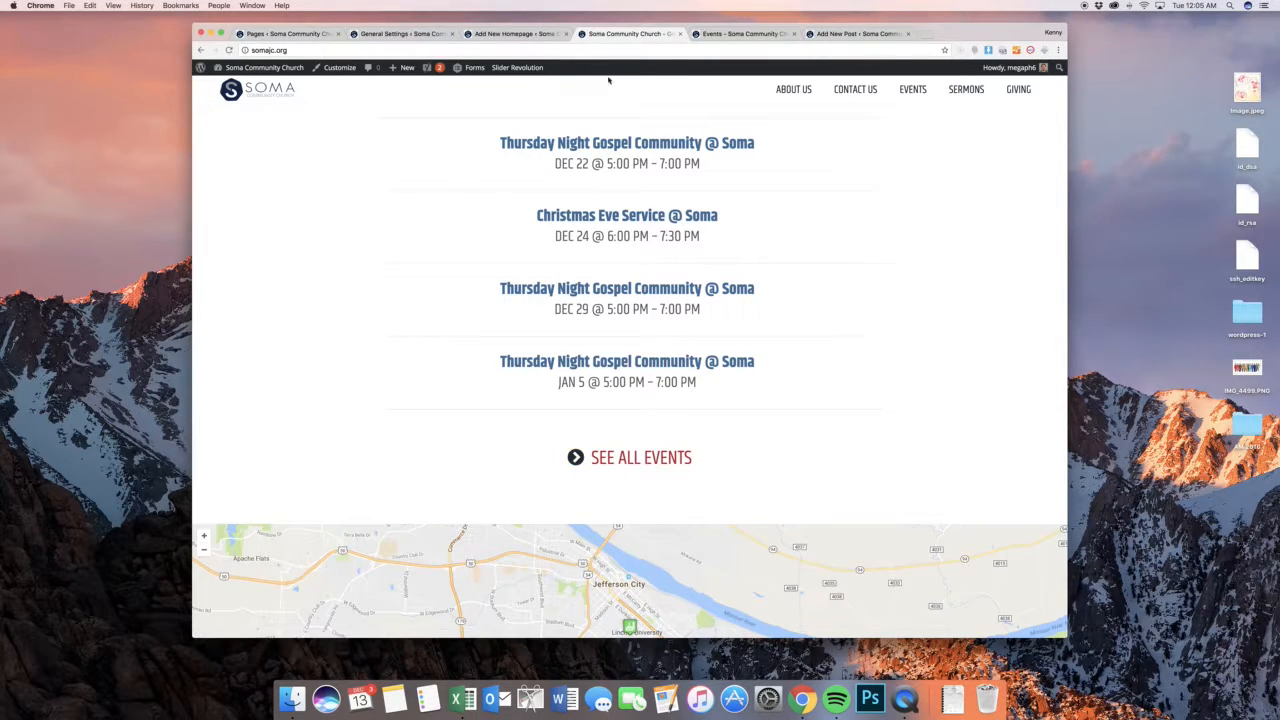
click(501, 33)
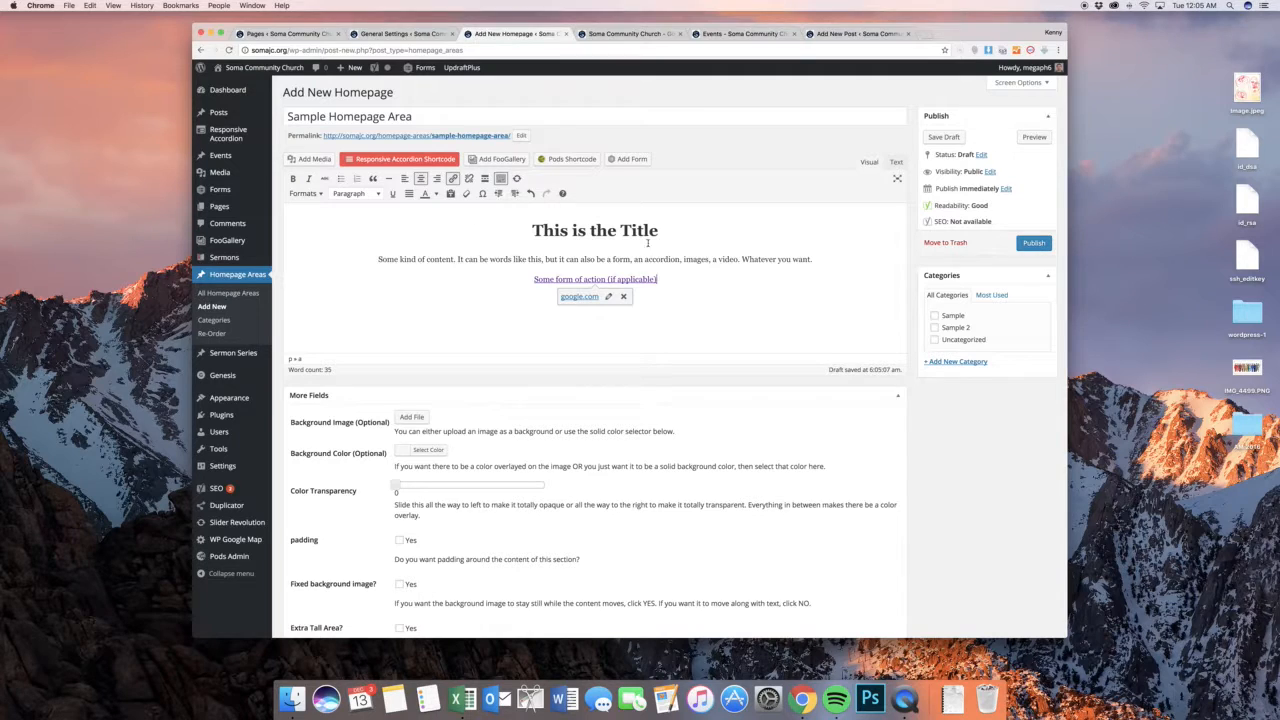
Apply the first custom style among the editor's formats to the "Some form of action (if applicable)" link
drag(666, 281, 530, 280)
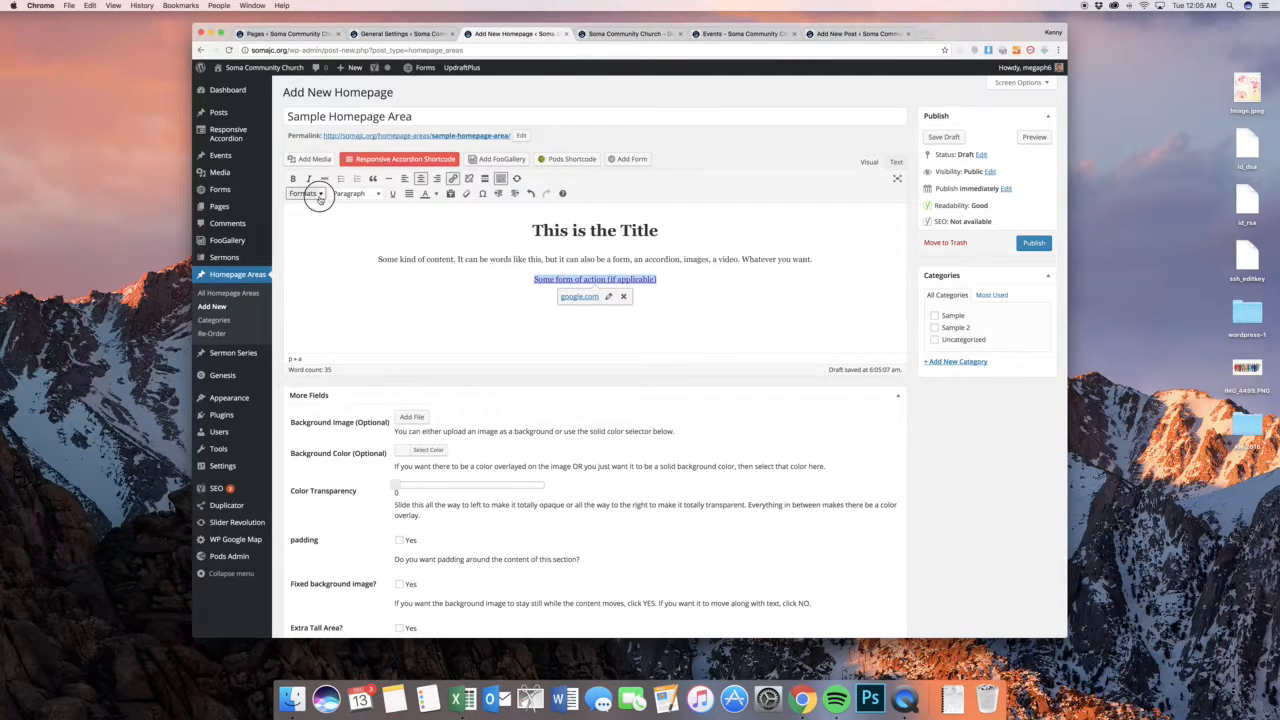
click(316, 194)
click(319, 212)
click(706, 272)
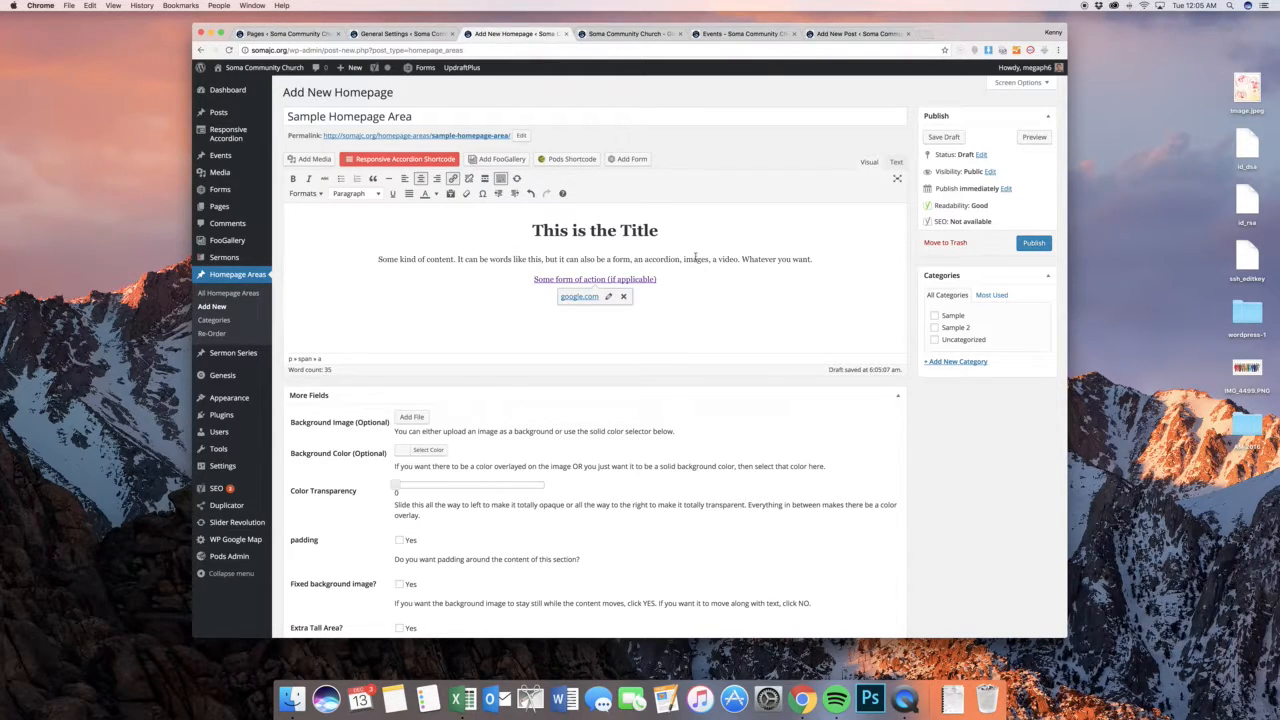
Compare the background options in More Fields with the section backgrounds on the public home page
scroll(698, 259, down, 3)
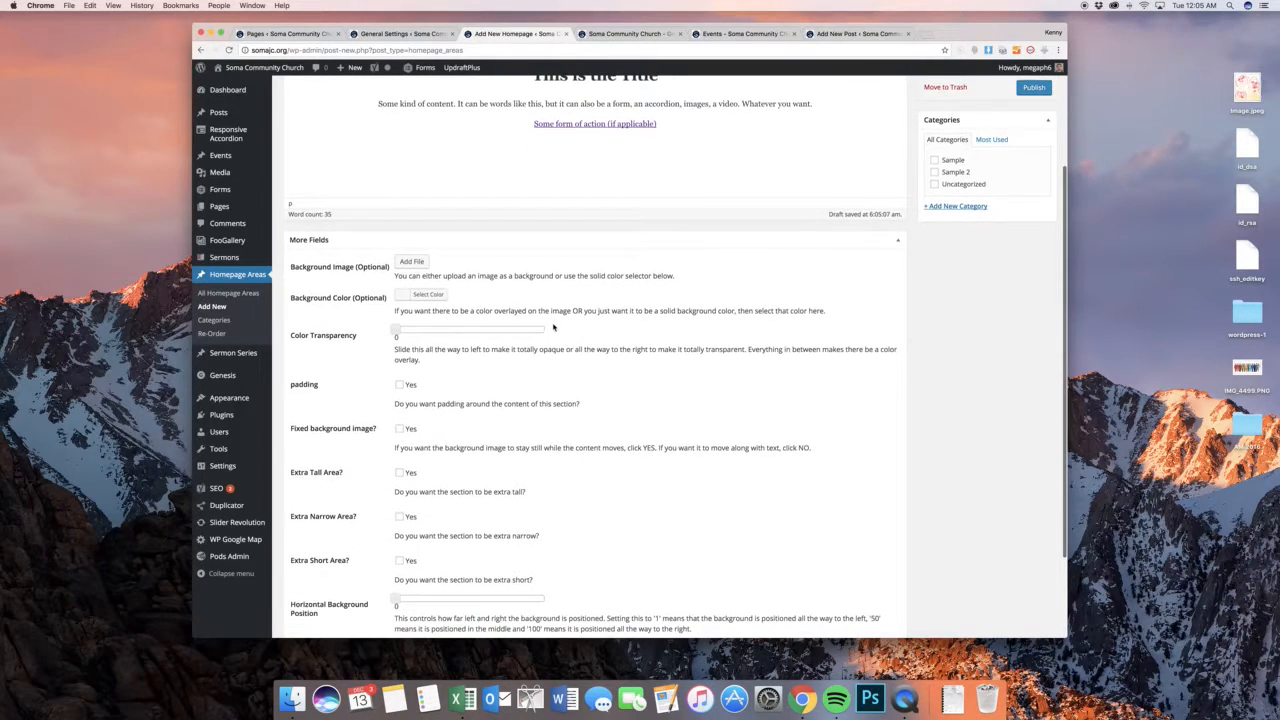
click(612, 34)
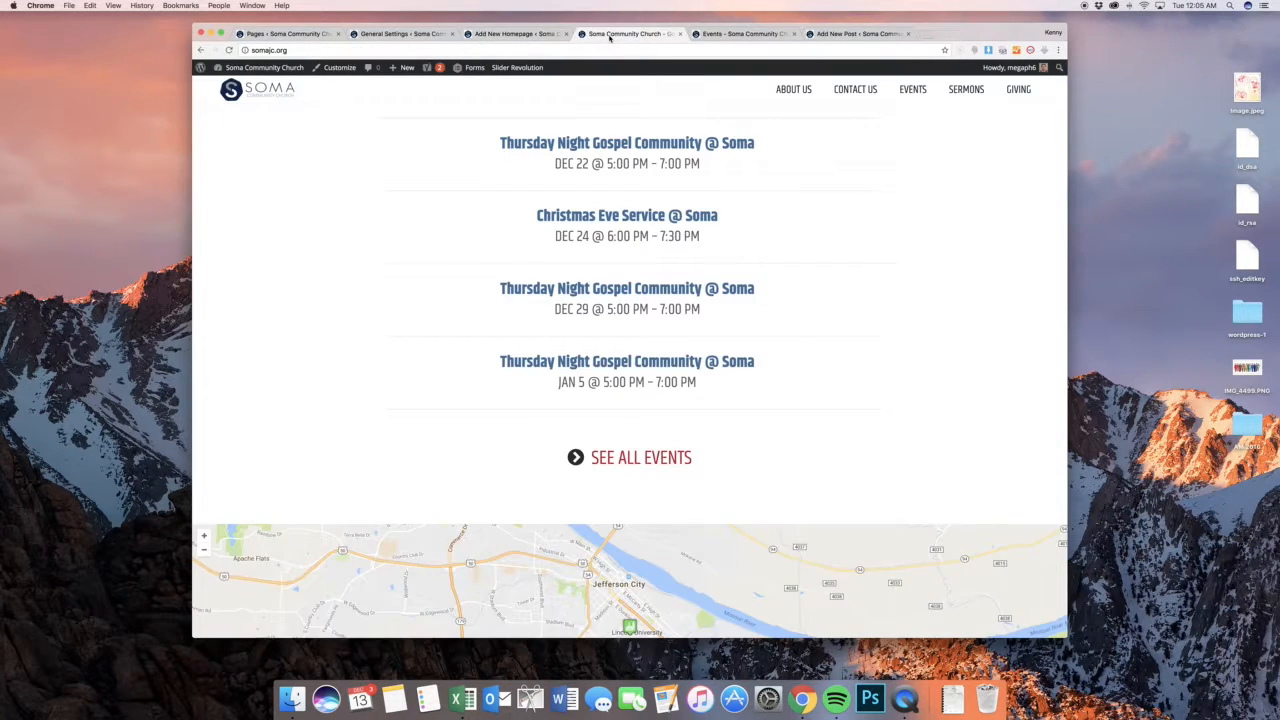
scroll(694, 212, up, 5)
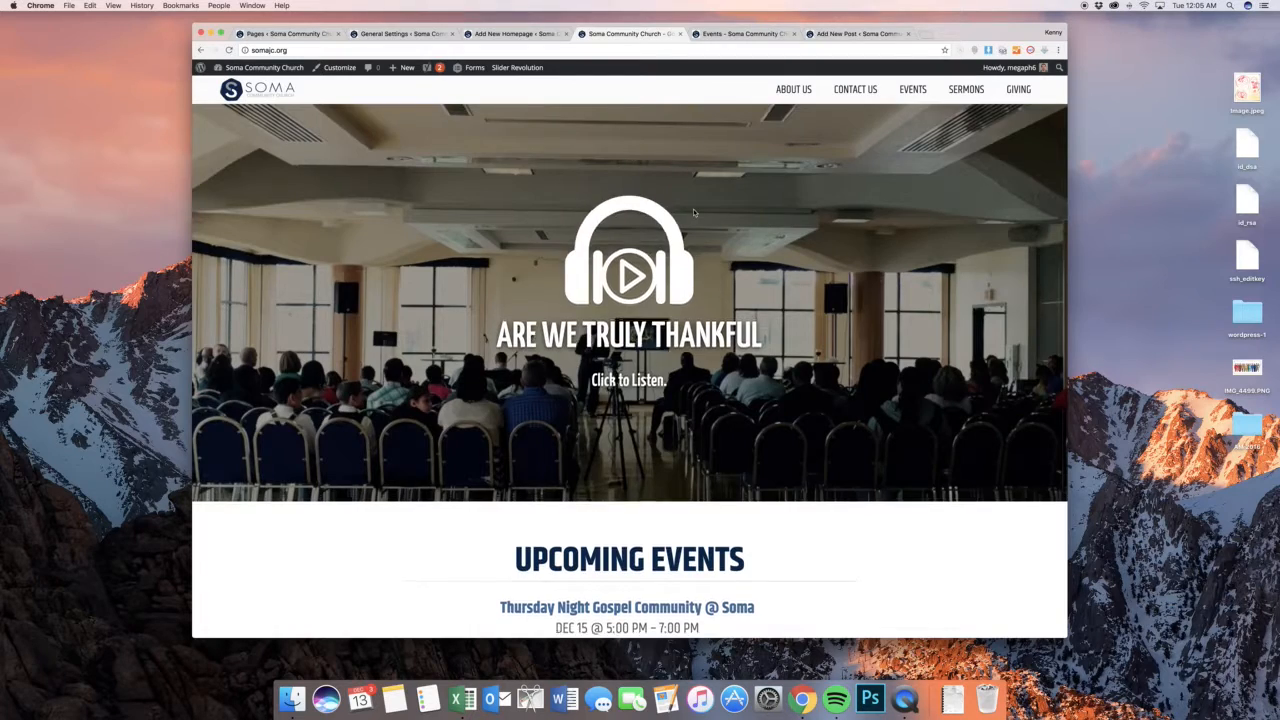
scroll(693, 211, up, 3)
scroll(693, 211, up, 2)
scroll(674, 197, down, 3)
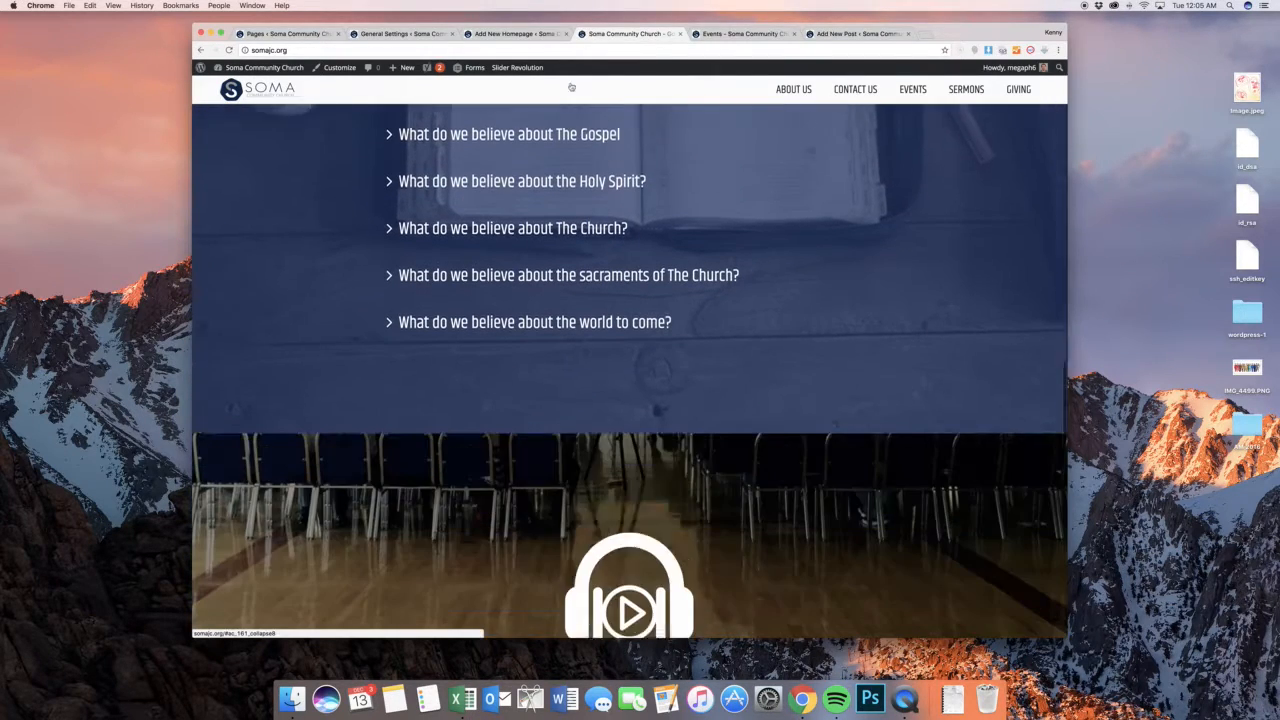
click(510, 34)
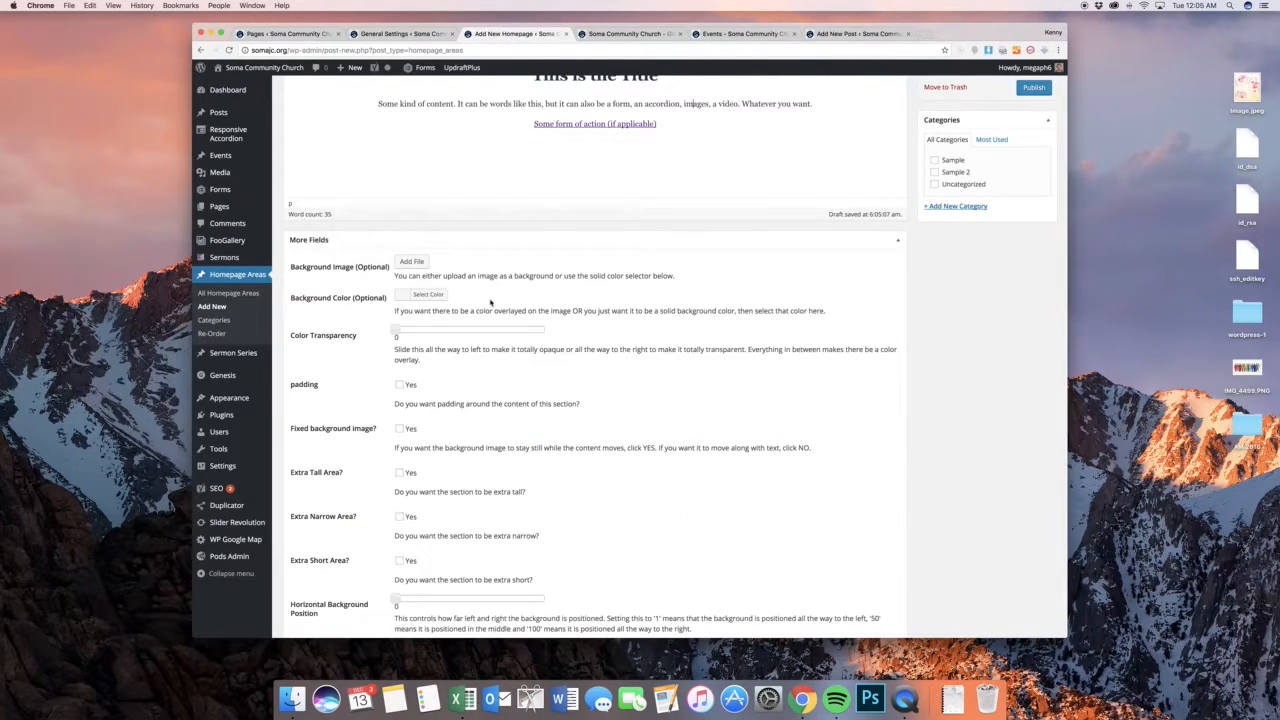
Set the homepage area's background image to "Missions Fair keynote Extract.001" from the media library
click(411, 261)
click(290, 110)
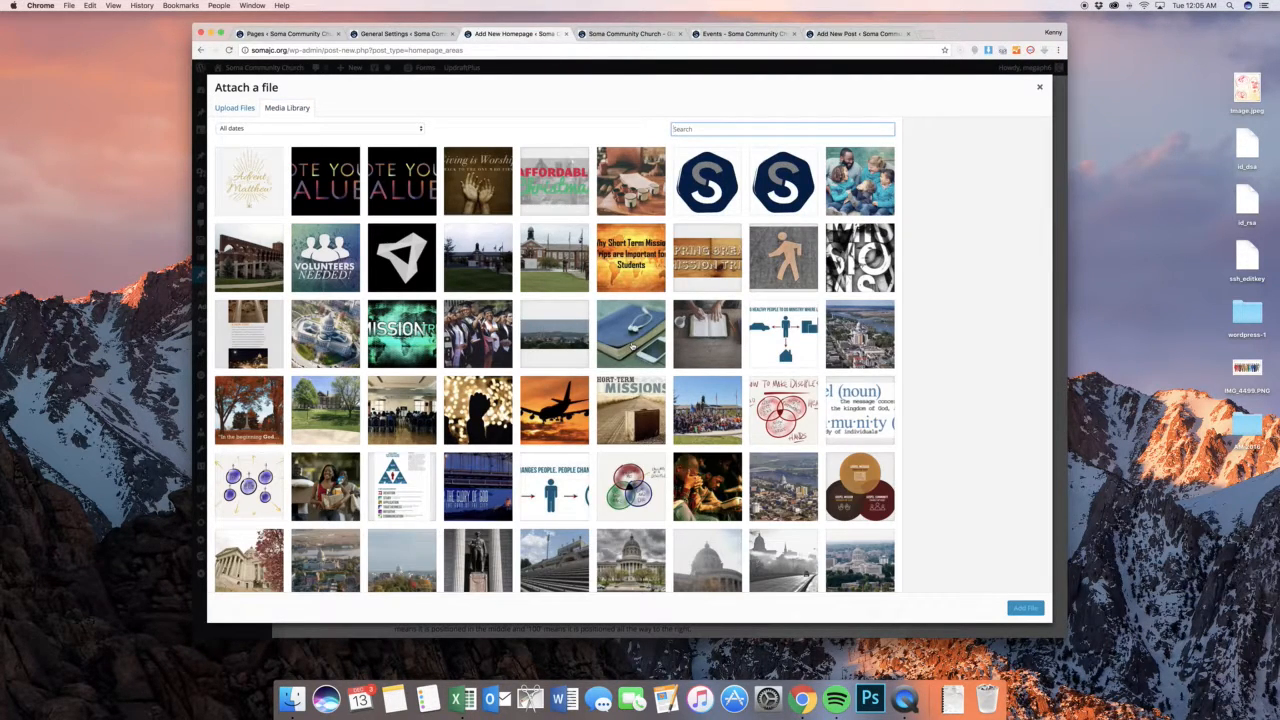
click(330, 333)
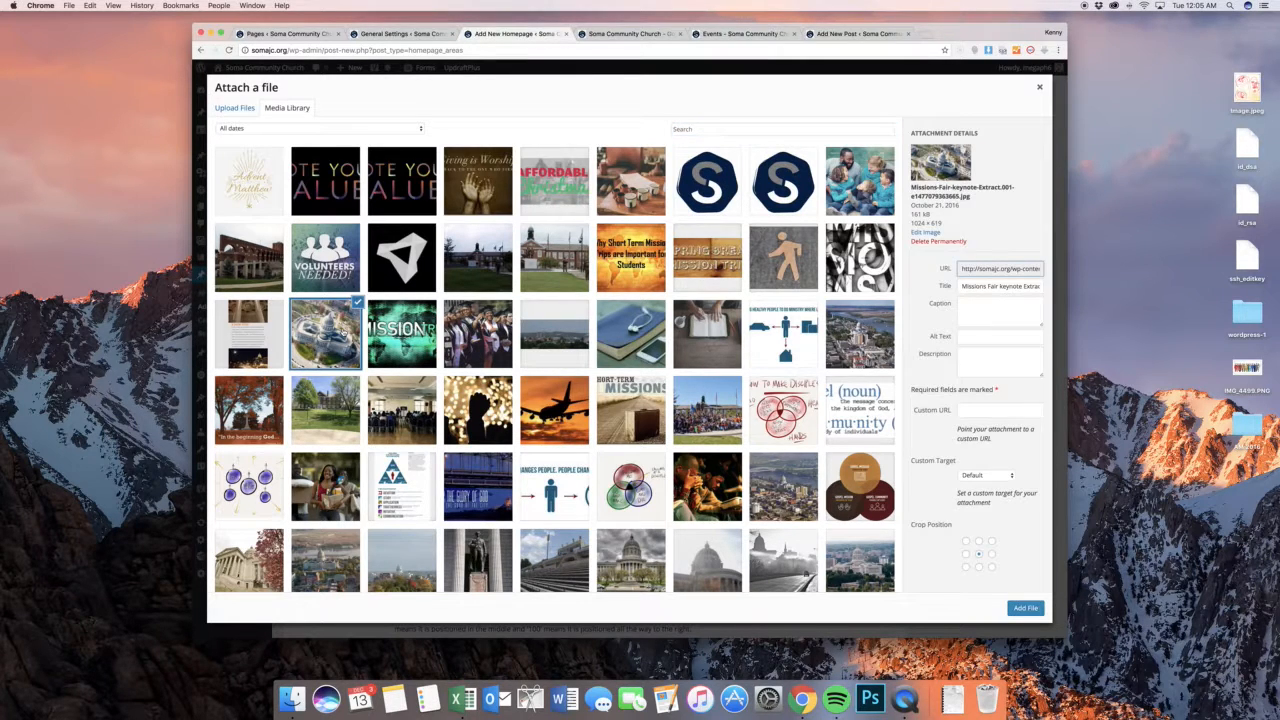
click(1025, 607)
Compare the background color and transparency fields with the beliefs section's blue overlay on the public home page
scroll(548, 298, down, 1)
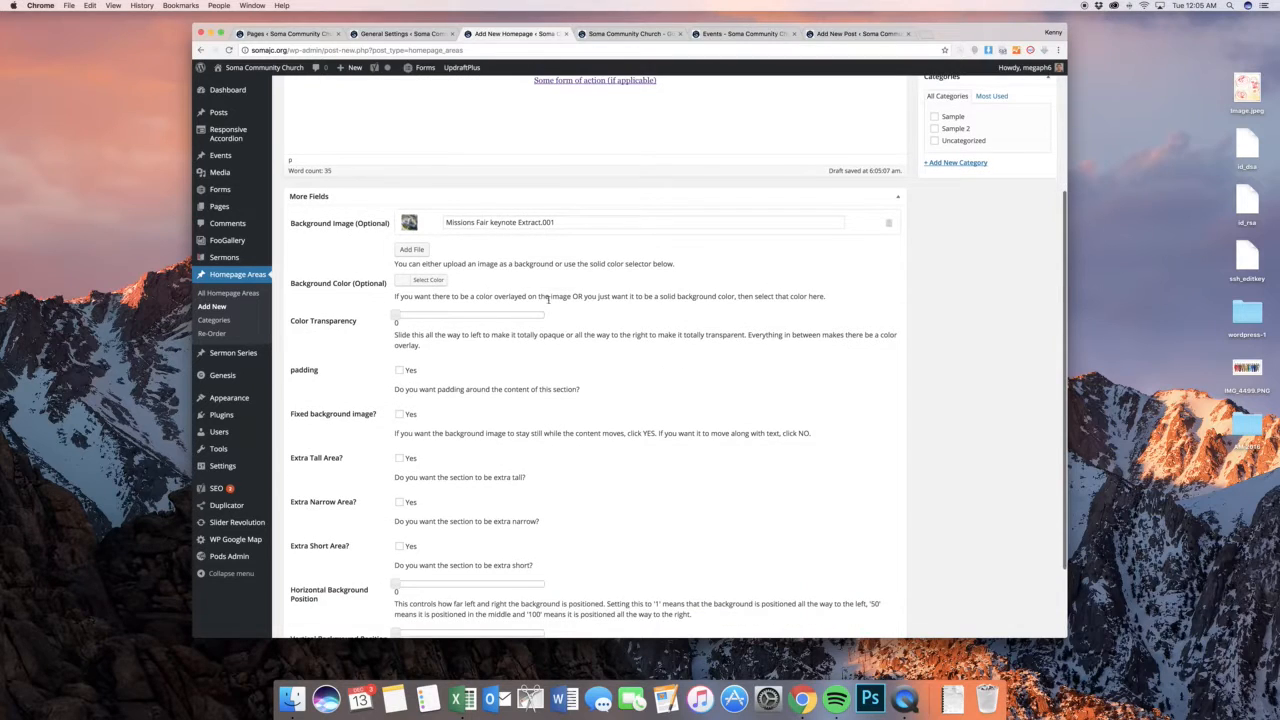
scroll(454, 275, down, 1)
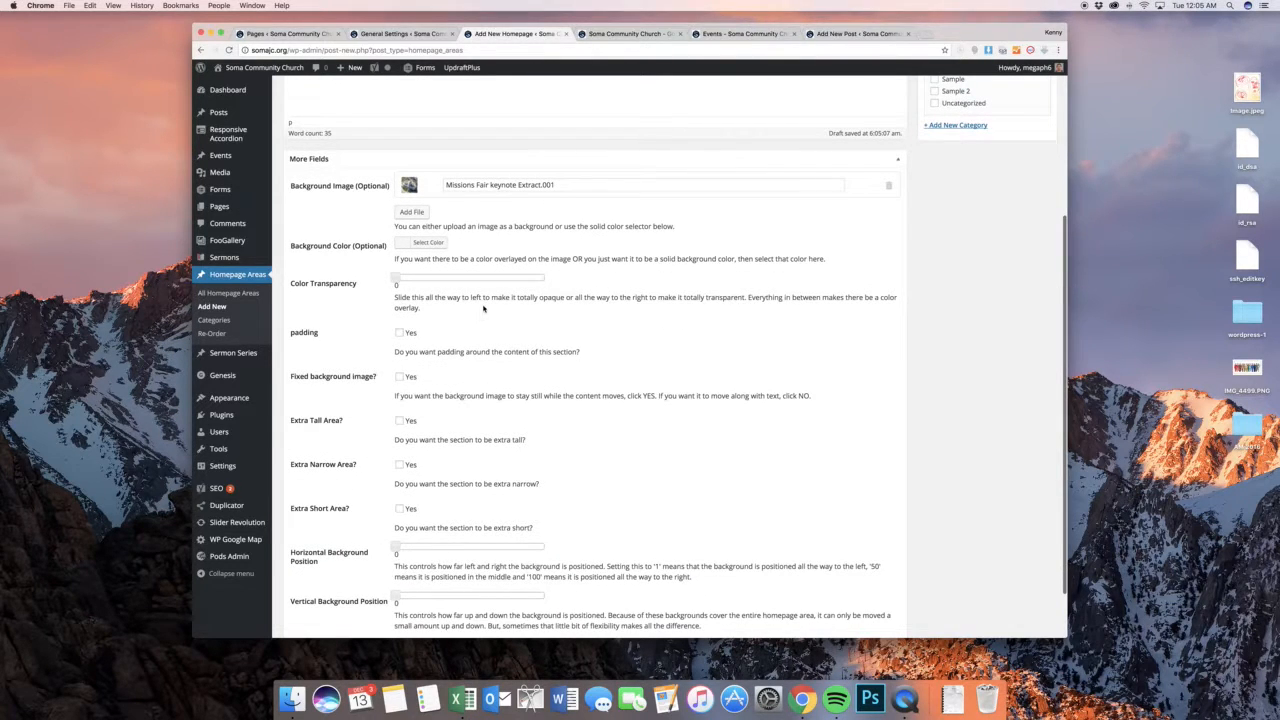
click(599, 38)
scroll(700, 268, up, 5)
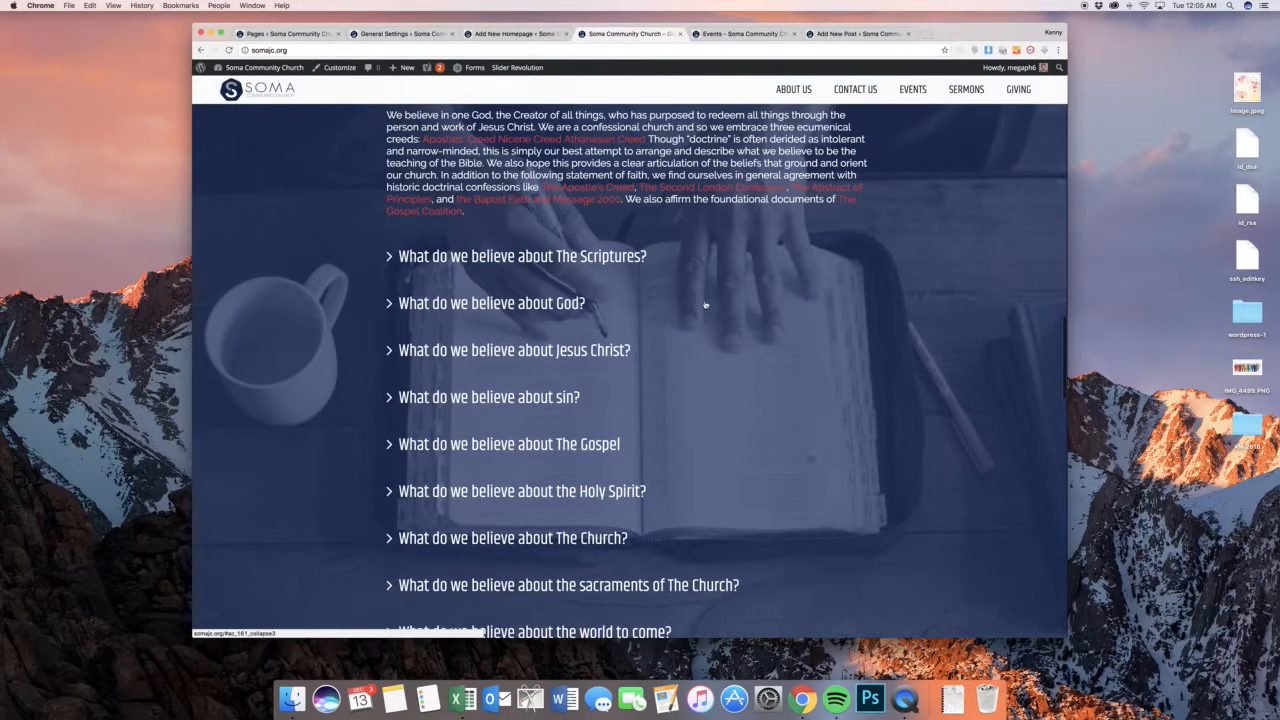
click(528, 34)
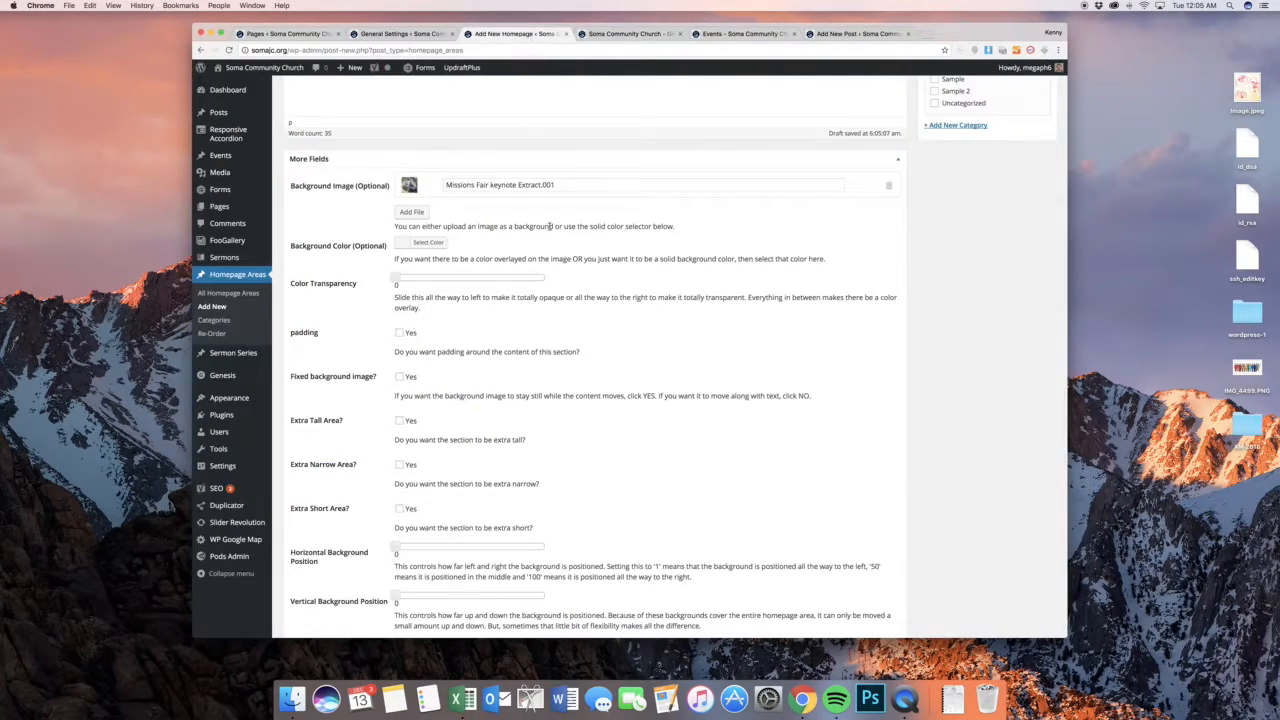
Pick an orange background color for the homepage area in More Fields
scroll(520, 222, down, 1)
click(410, 210)
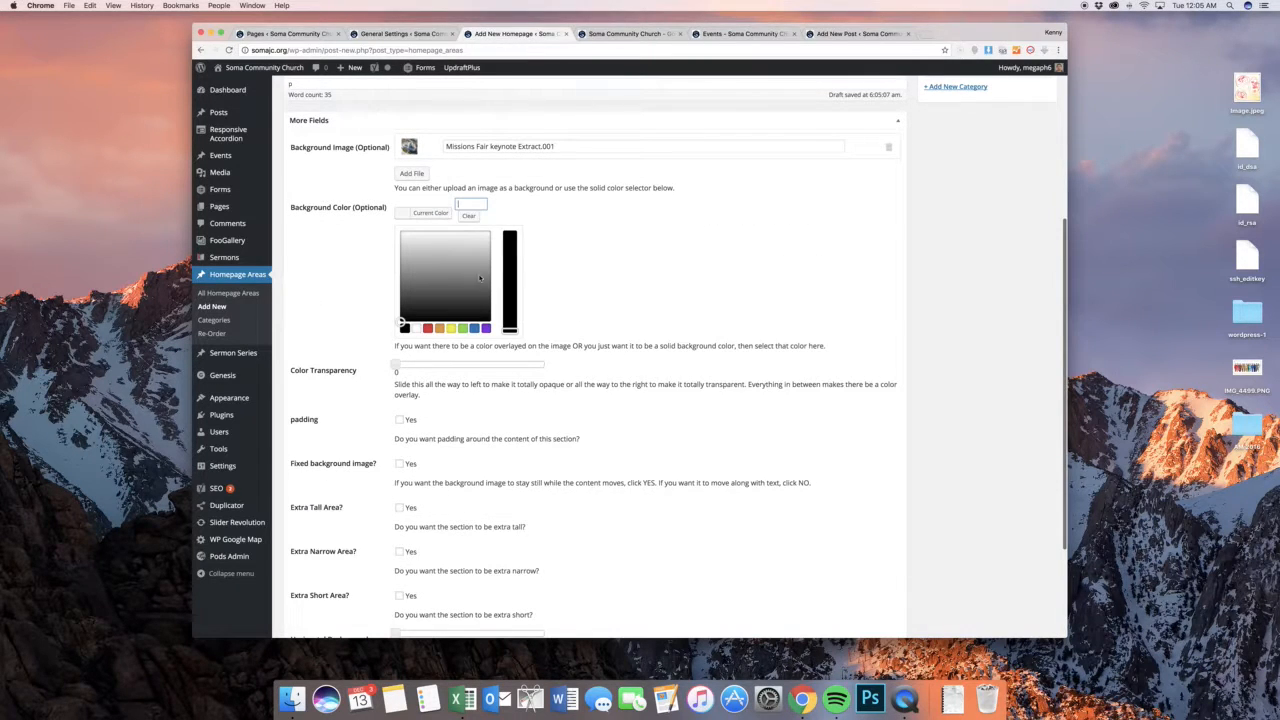
click(474, 328)
mouse_move(465, 245)
mouse_down()
mouse_move(412, 252)
mouse_move(445, 260)
mouse_move(406, 236)
mouse_up()
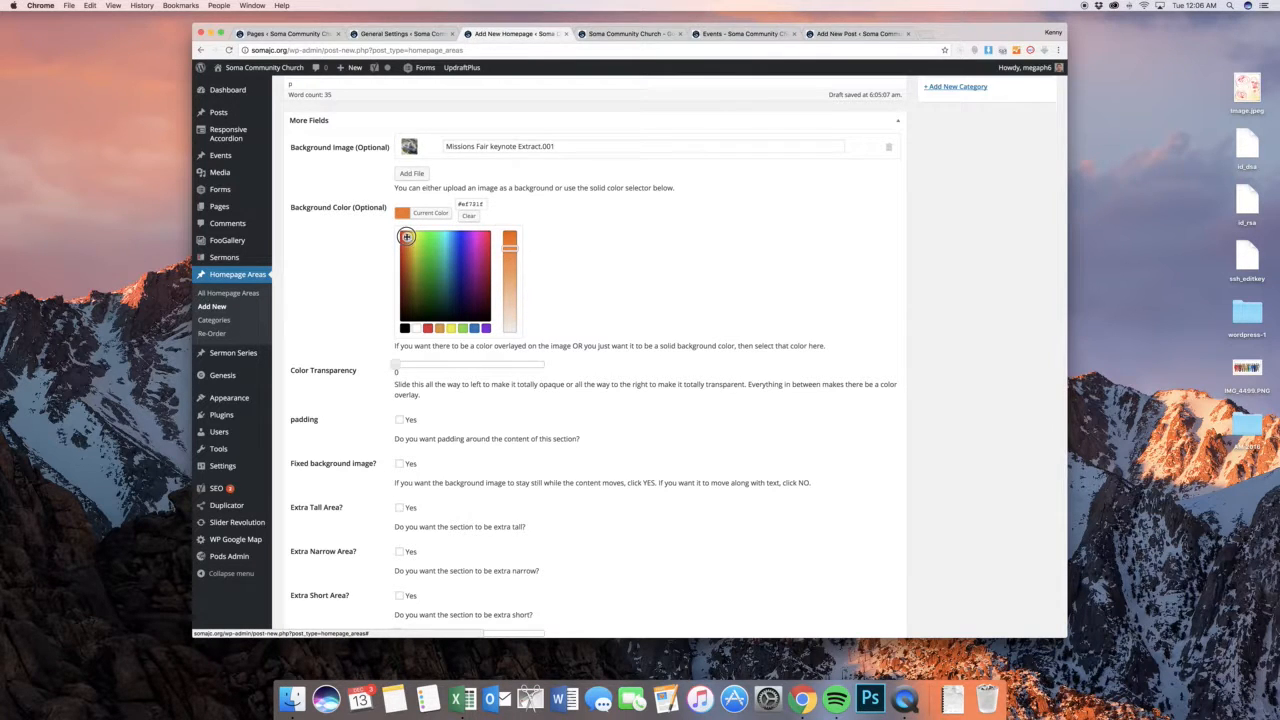
click(547, 212)
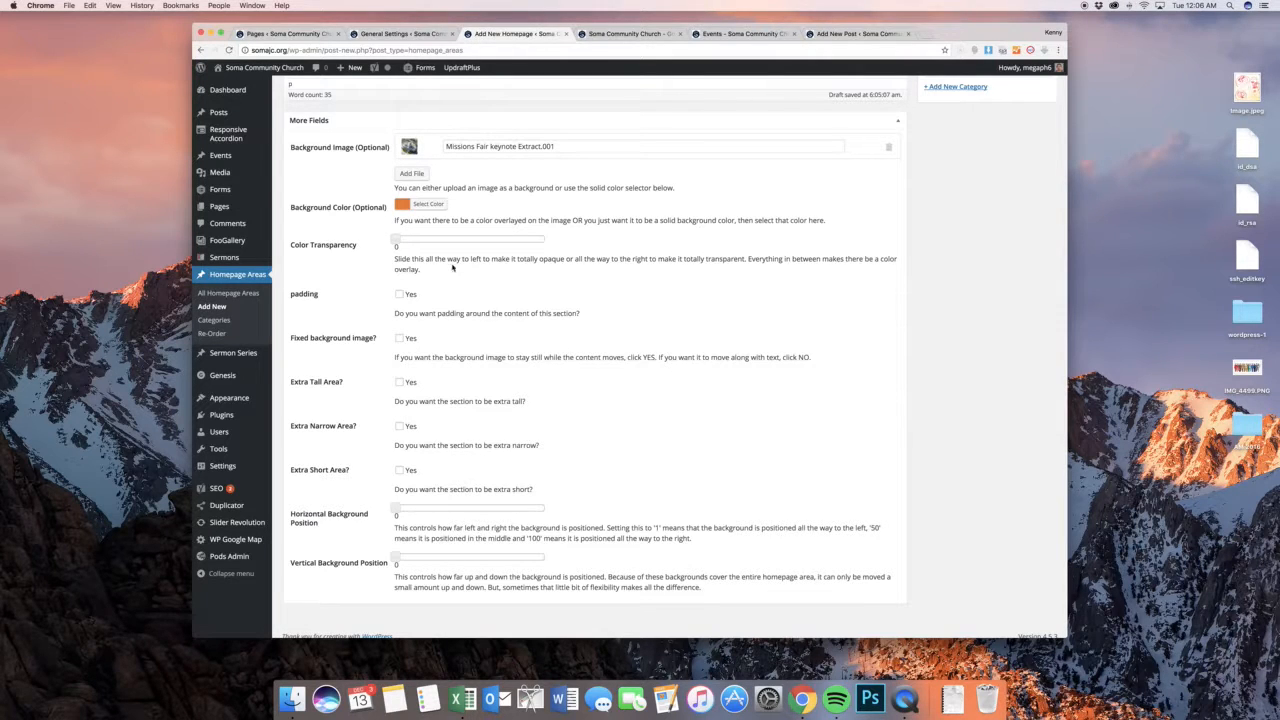
Set the homepage area's color transparency to 0.5 and enable padding around its content
click(393, 240)
drag(393, 240, 471, 240)
click(402, 295)
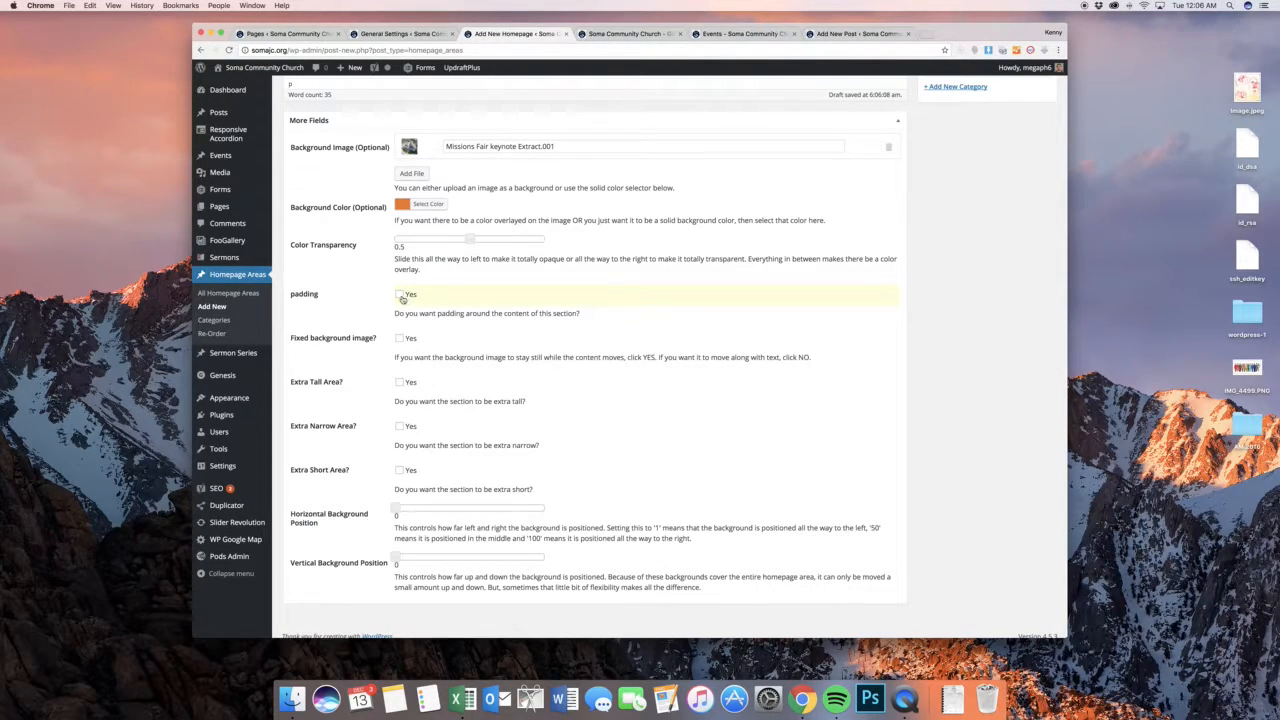
Examine the spacing around the section content on the public home page and return to the homepage area form
click(630, 34)
scroll(705, 230, up, 10)
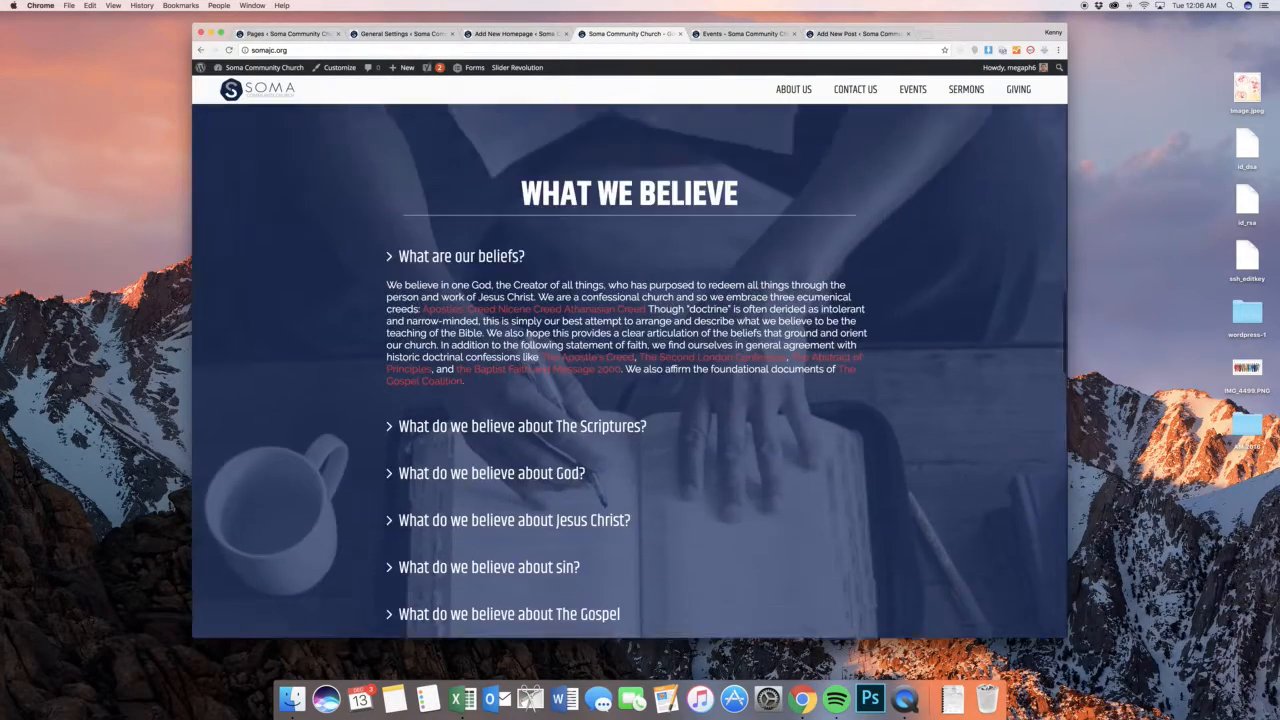
scroll(705, 230, up, 10)
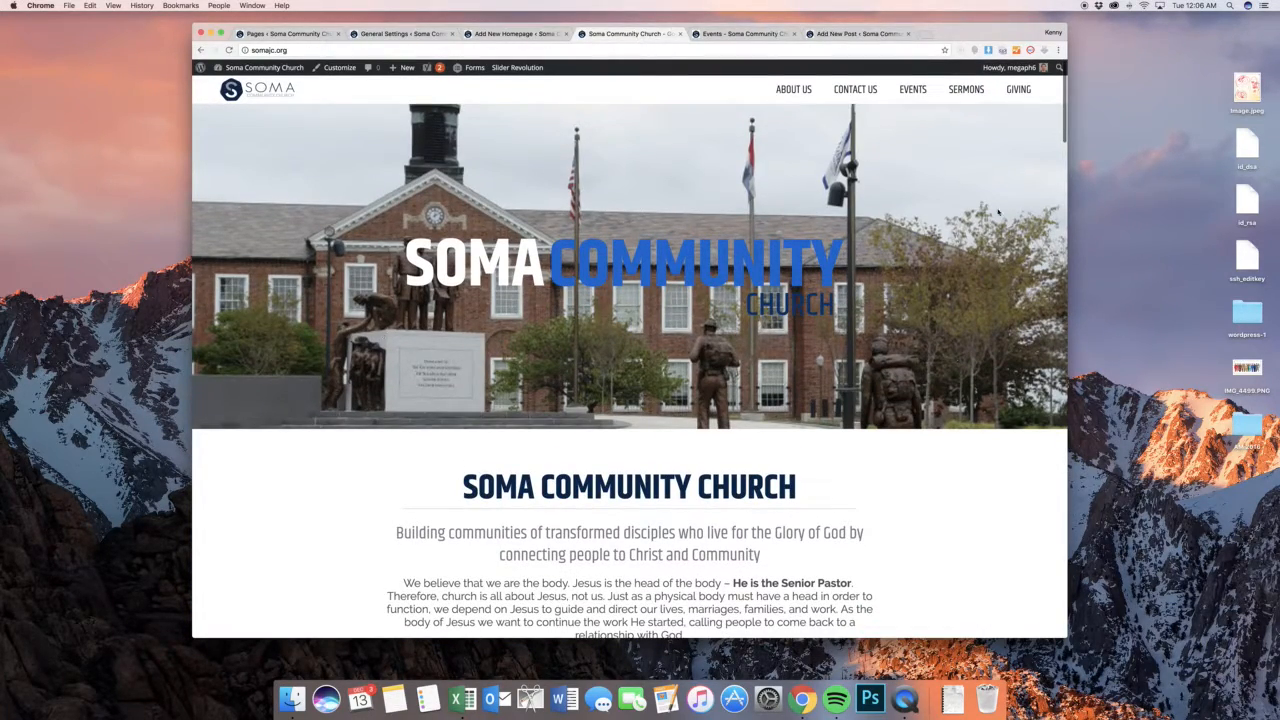
click(510, 34)
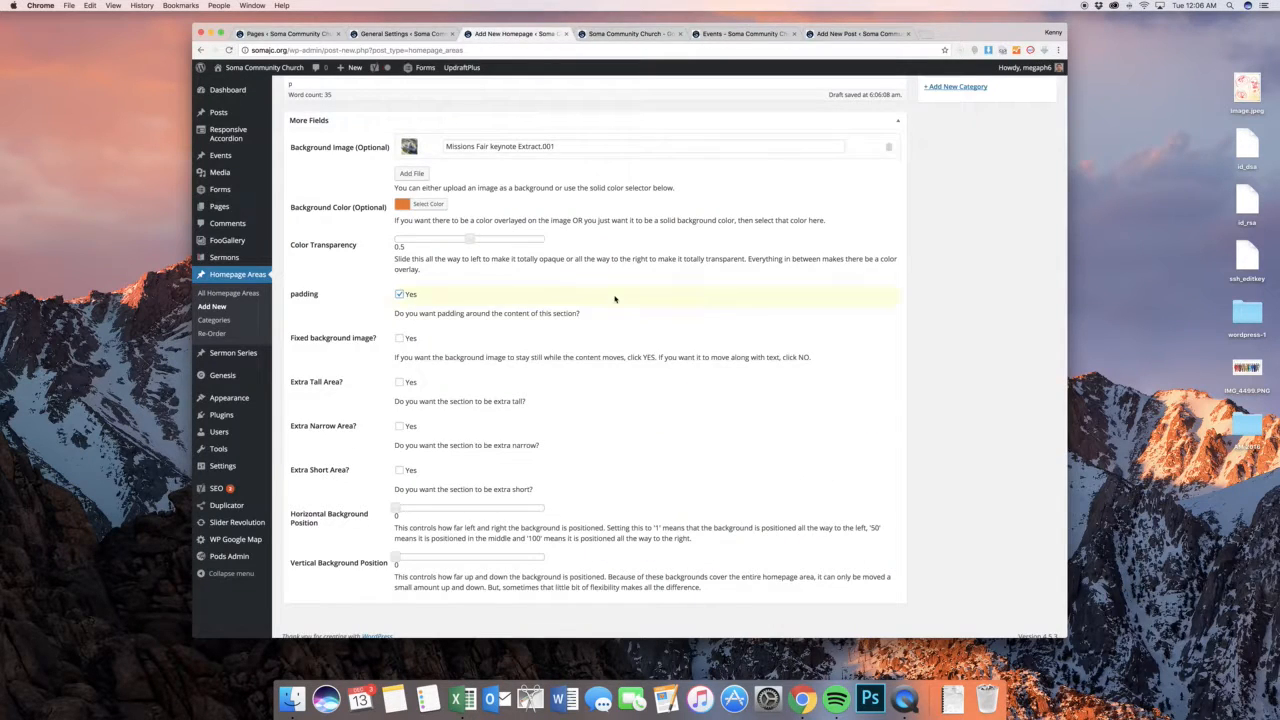
Check how the "What does SOMA stand for?" background scrolls on the public home page, and enable the fixed background image for the homepage area
scroll(616, 300, down, 1)
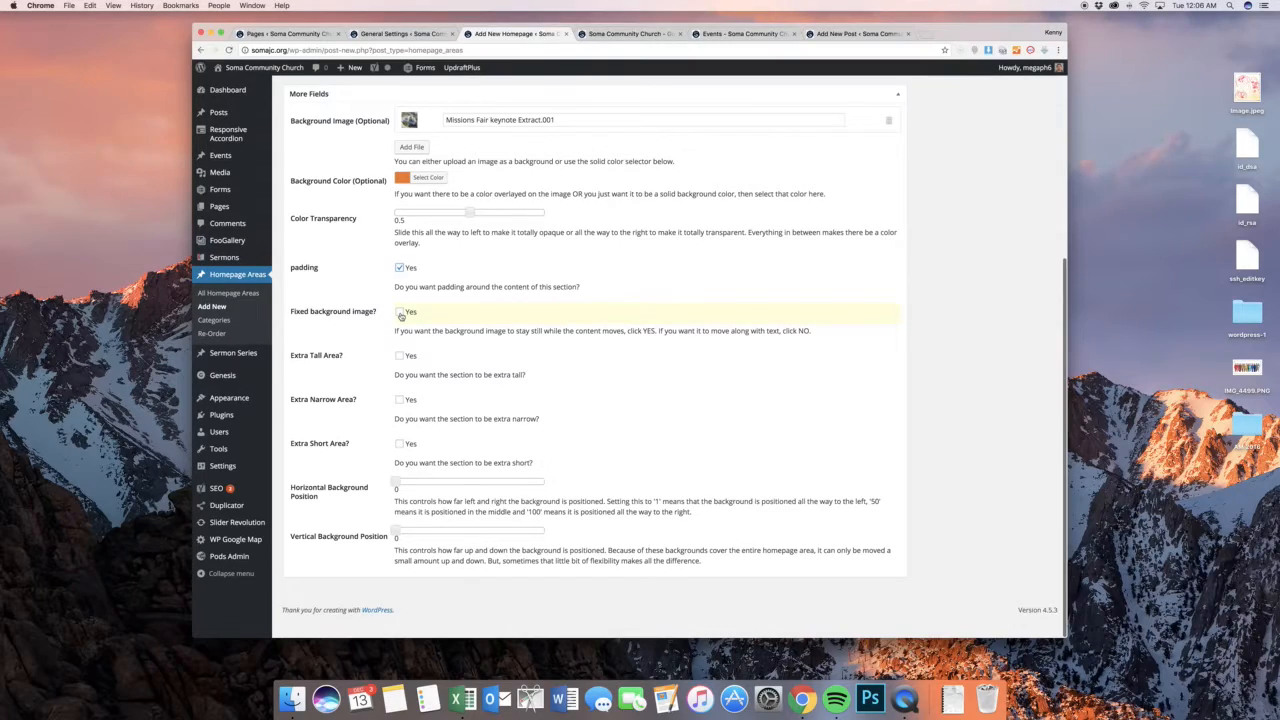
click(618, 34)
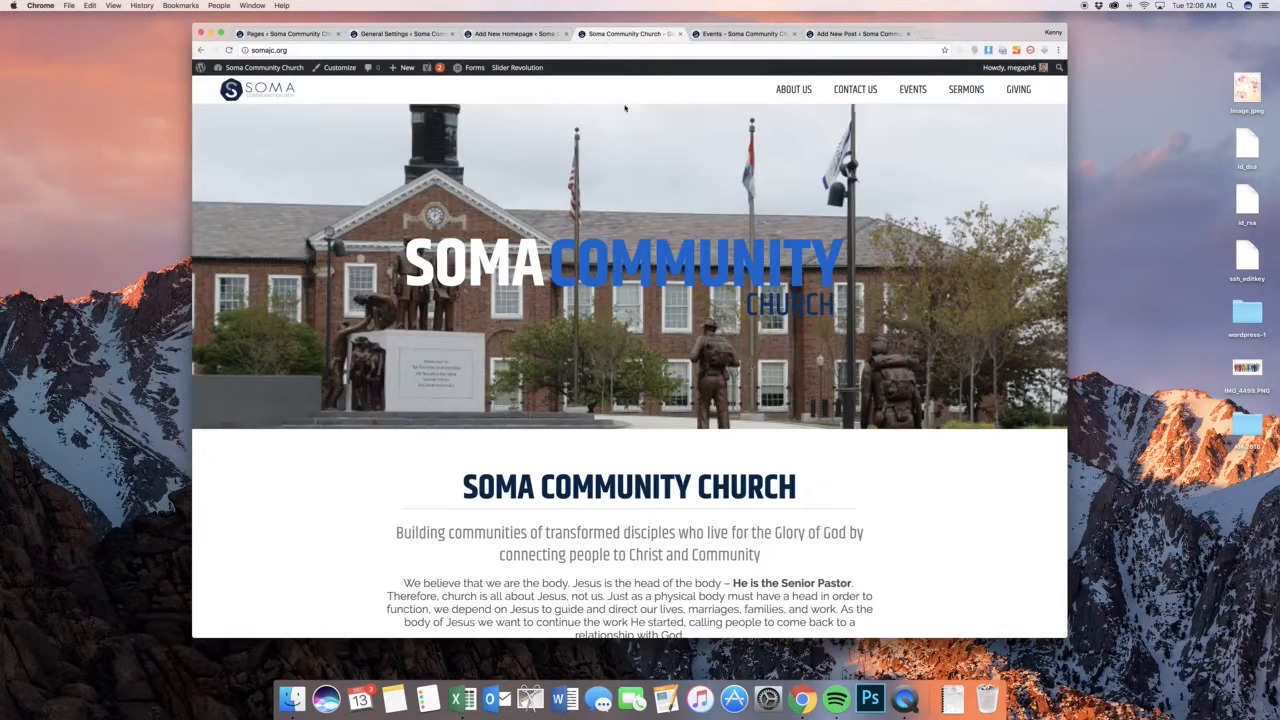
scroll(753, 365, down, 5)
scroll(753, 365, down, 3)
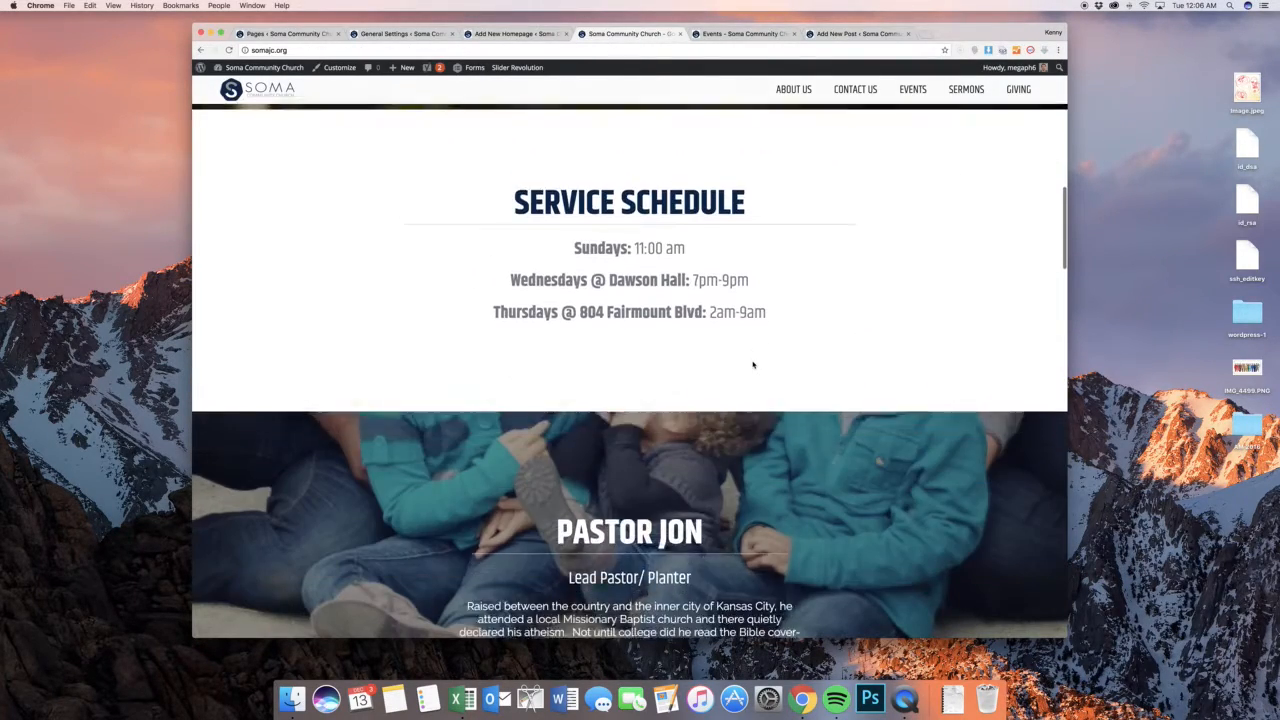
scroll(753, 365, up, 4)
scroll(753, 365, up, 1)
scroll(753, 365, down, 2)
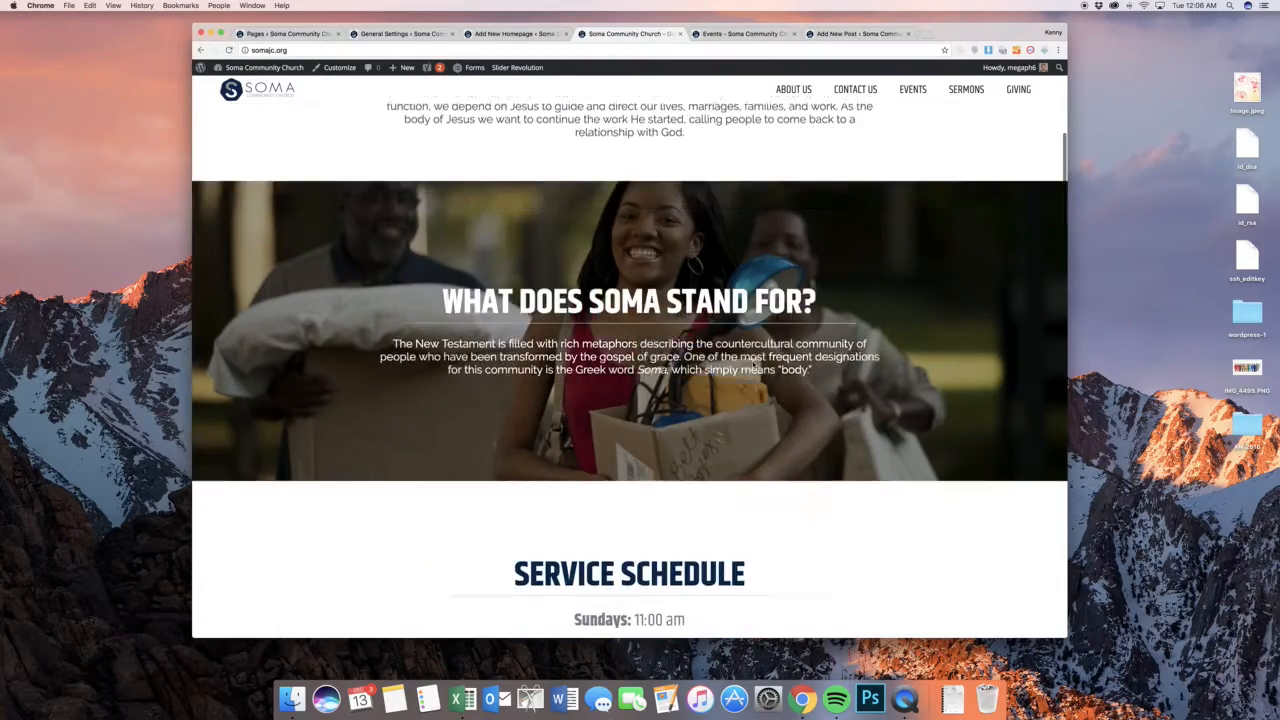
scroll(753, 365, up, 2)
scroll(753, 365, down, 2)
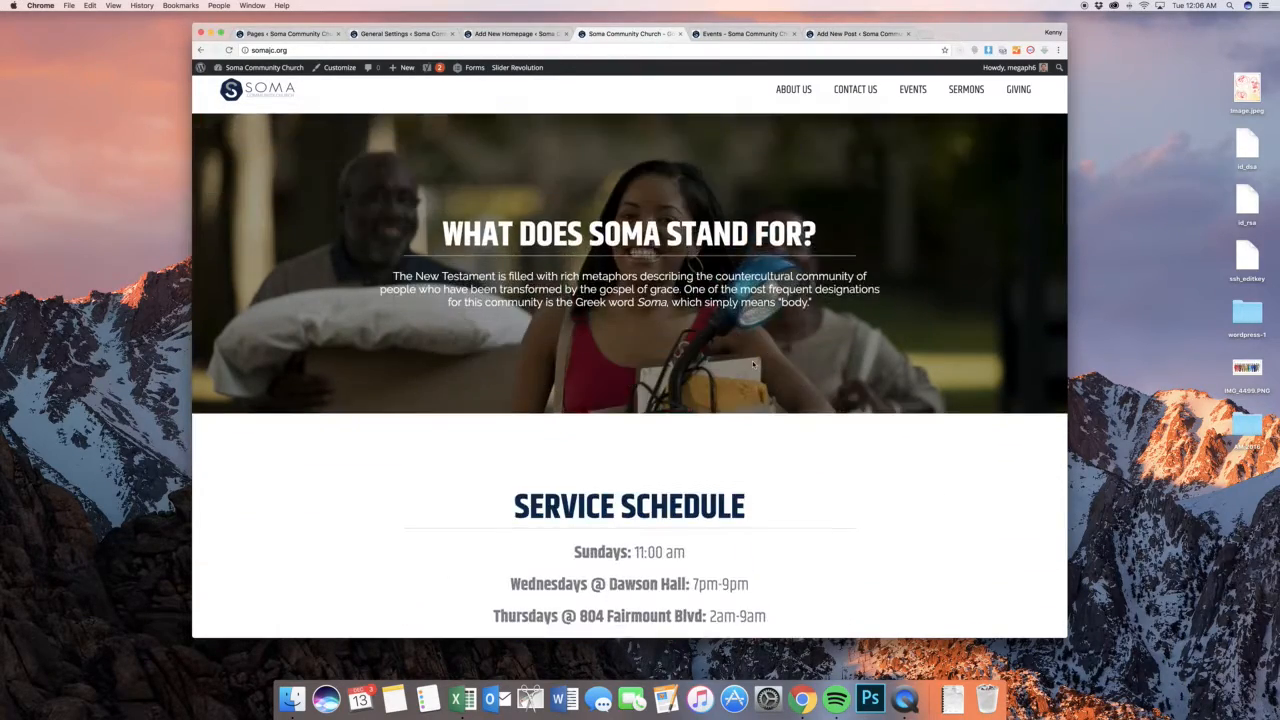
scroll(753, 365, up, 2)
scroll(753, 365, down, 3)
scroll(753, 365, up, 2)
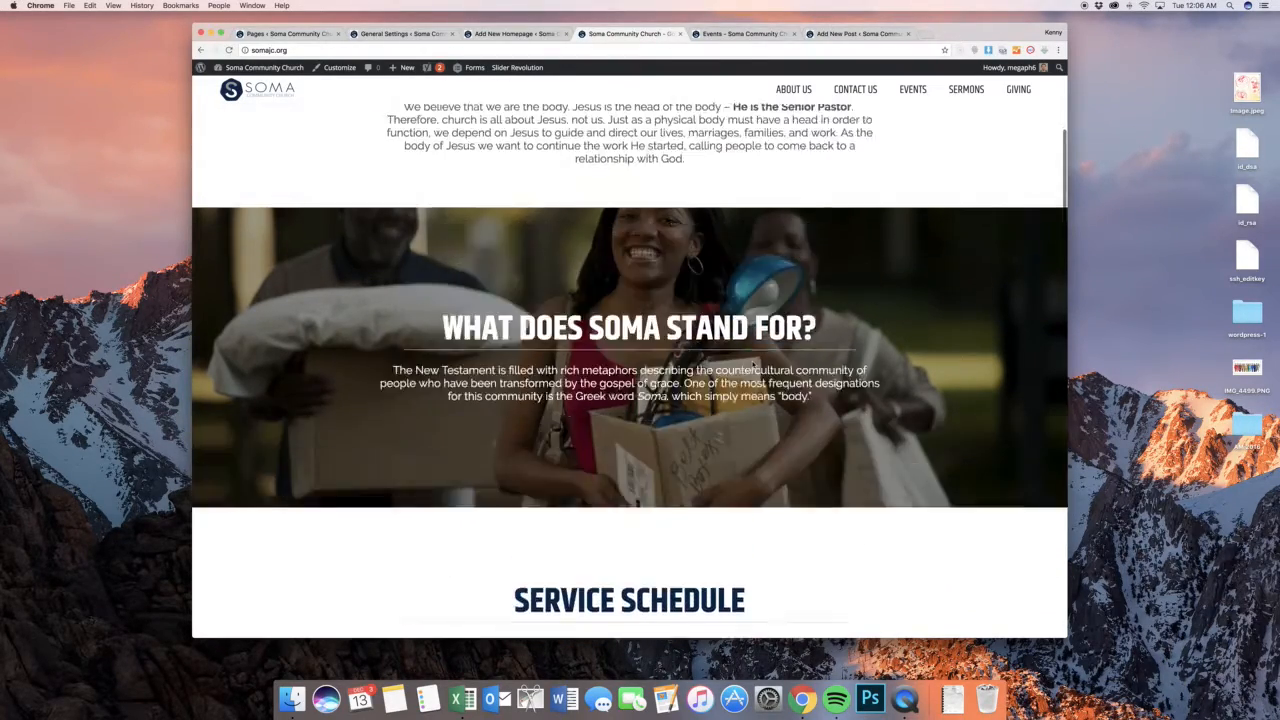
click(479, 34)
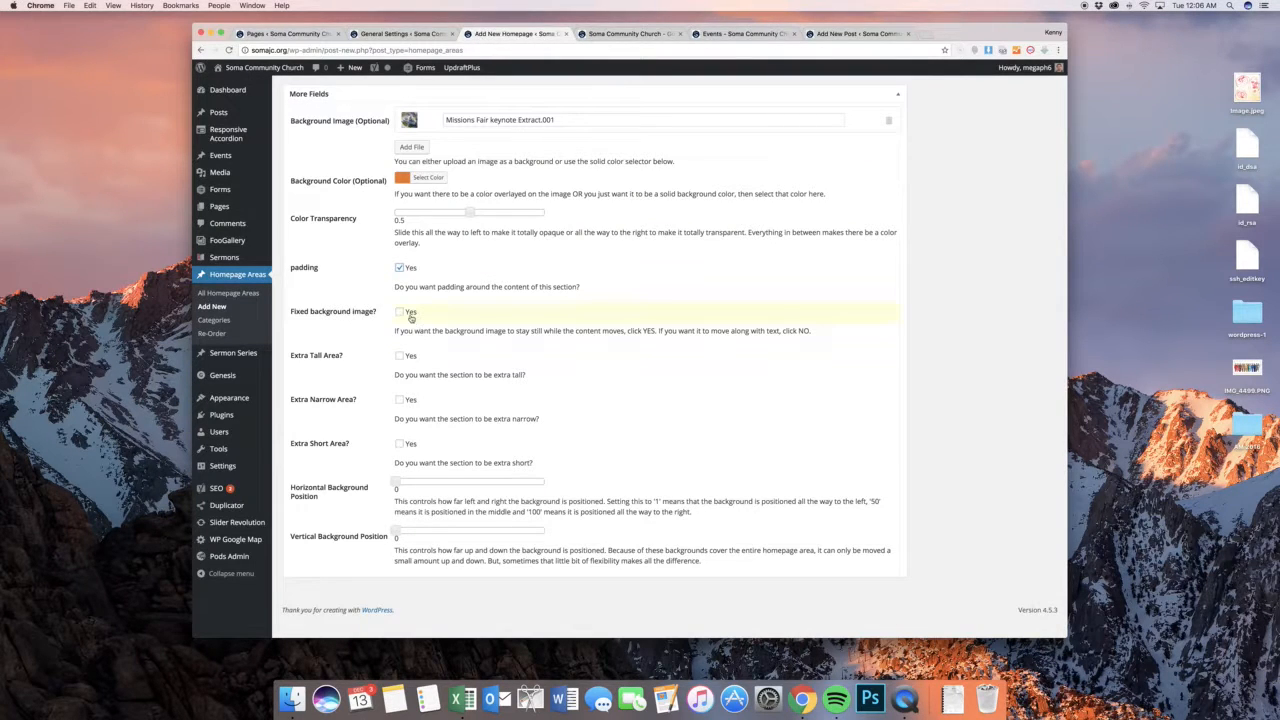
click(408, 314)
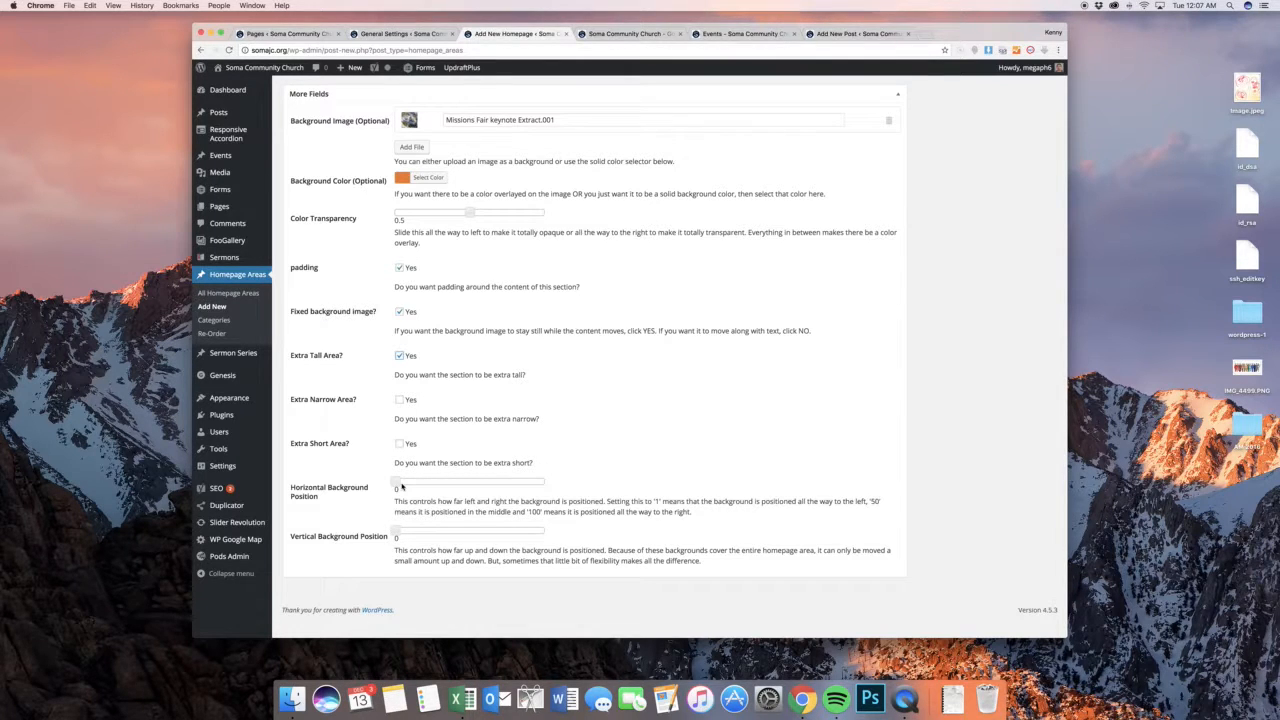
Look through the public home page sections and find the "Pastor Jon" section with its background photo
click(590, 34)
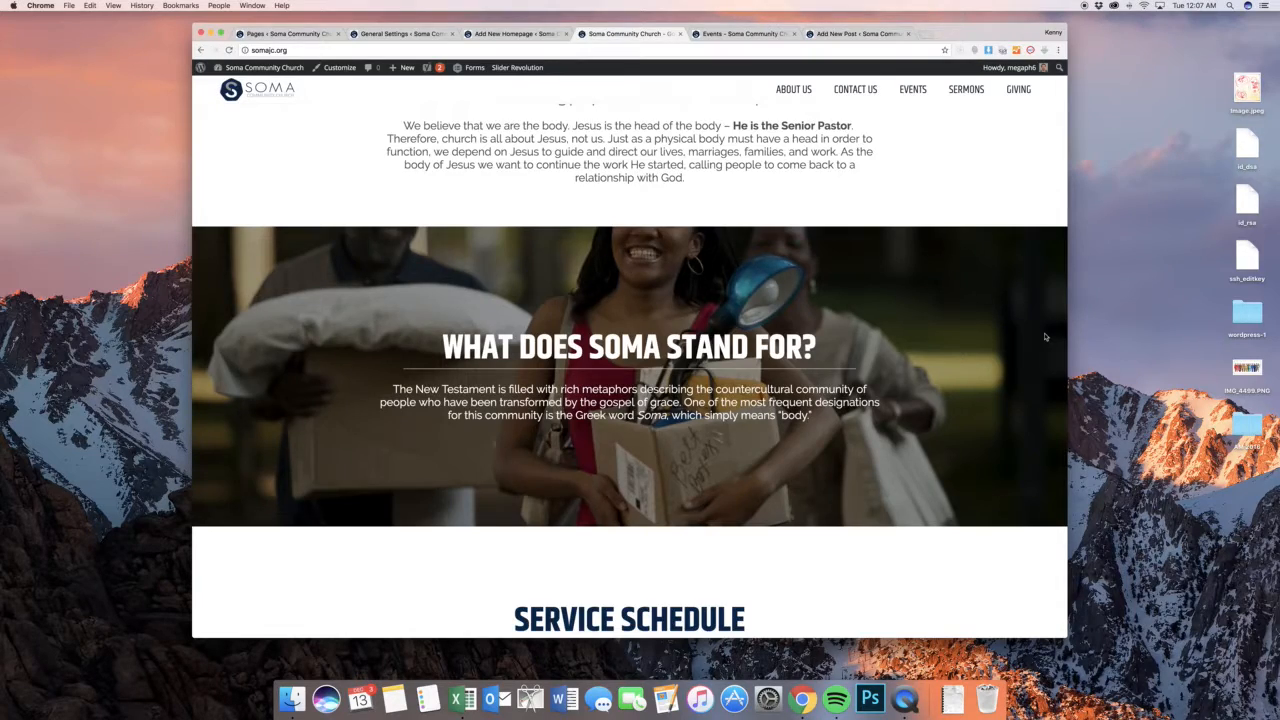
scroll(1045, 337, down, 15)
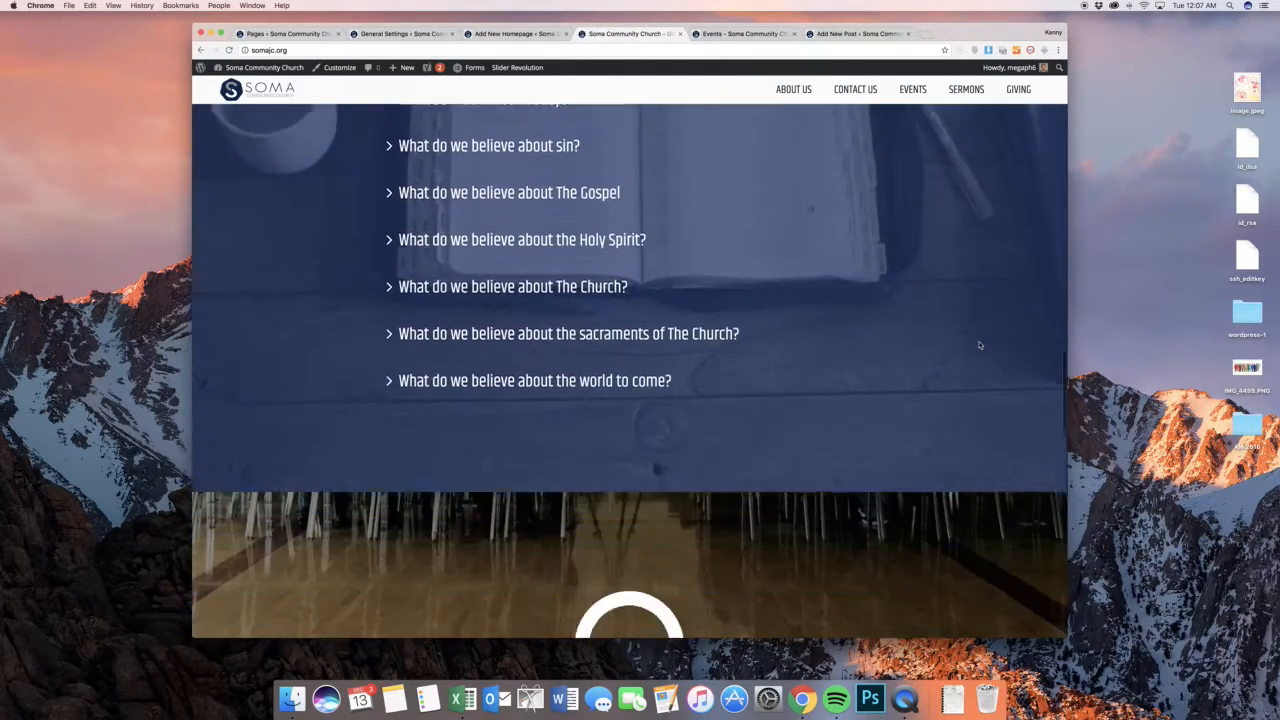
scroll(980, 345, down, 12)
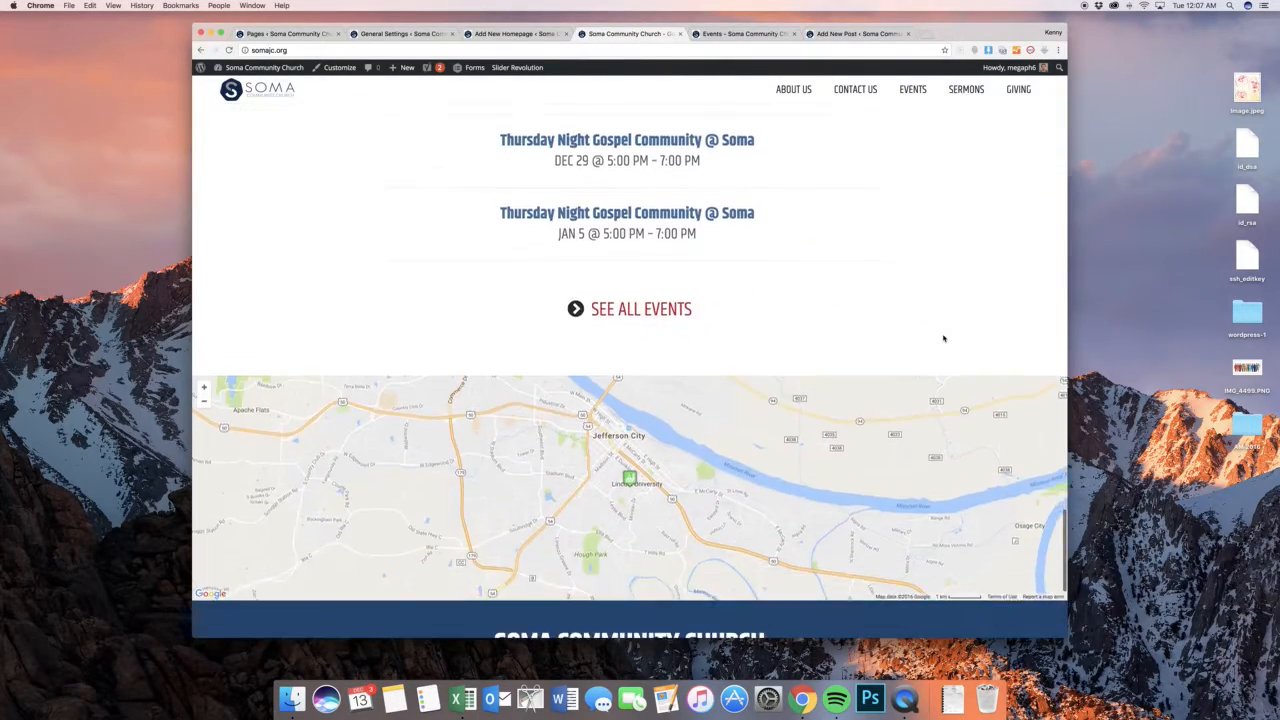
scroll(943, 338, up, 12)
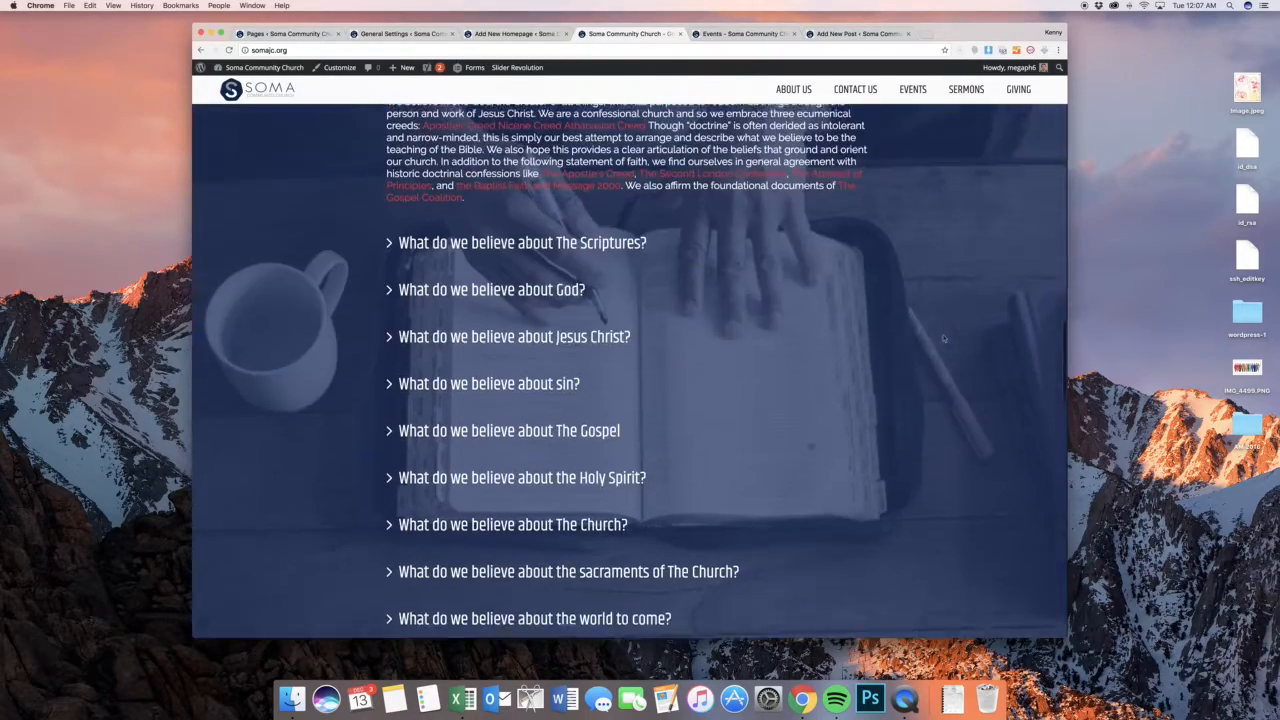
scroll(943, 338, up, 8)
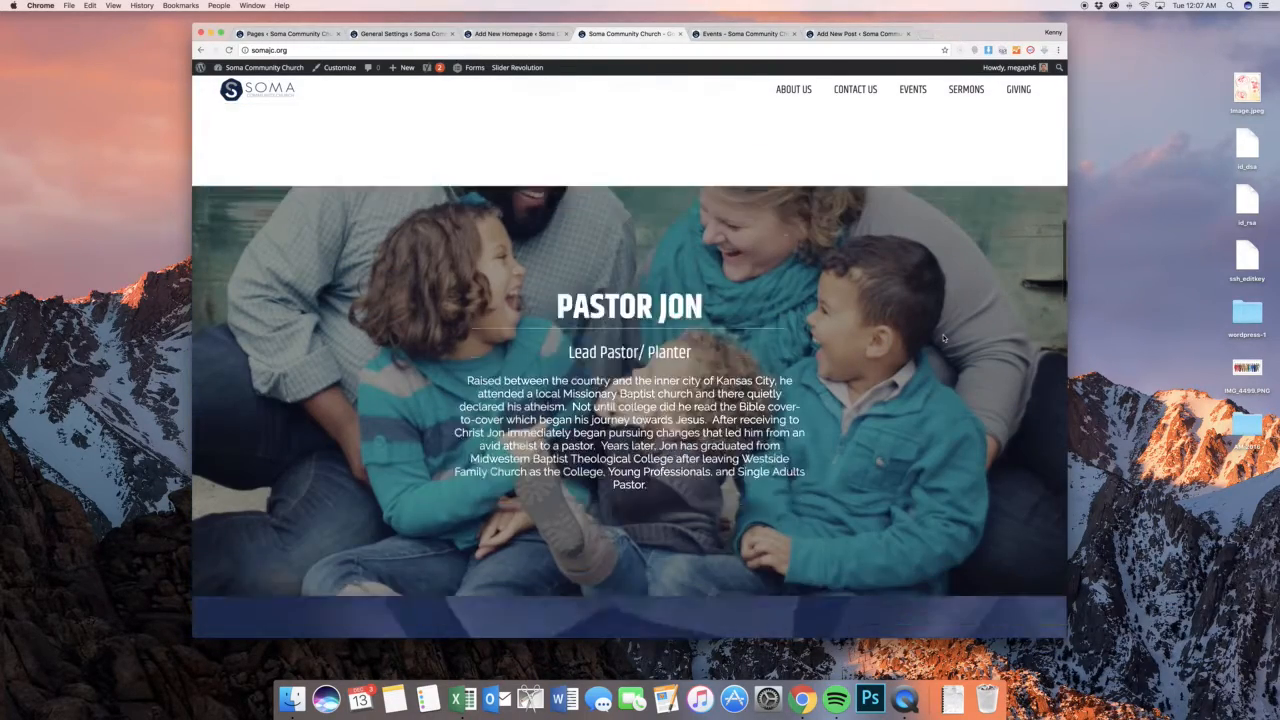
scroll(943, 338, down, 3)
Check how the "Pastor Jon" background photo is cropped at narrower window widths, and return to the background position options of the homepage area form
drag(1066, 277, 562, 328)
scroll(545, 310, up, 1)
scroll(545, 310, down, 3)
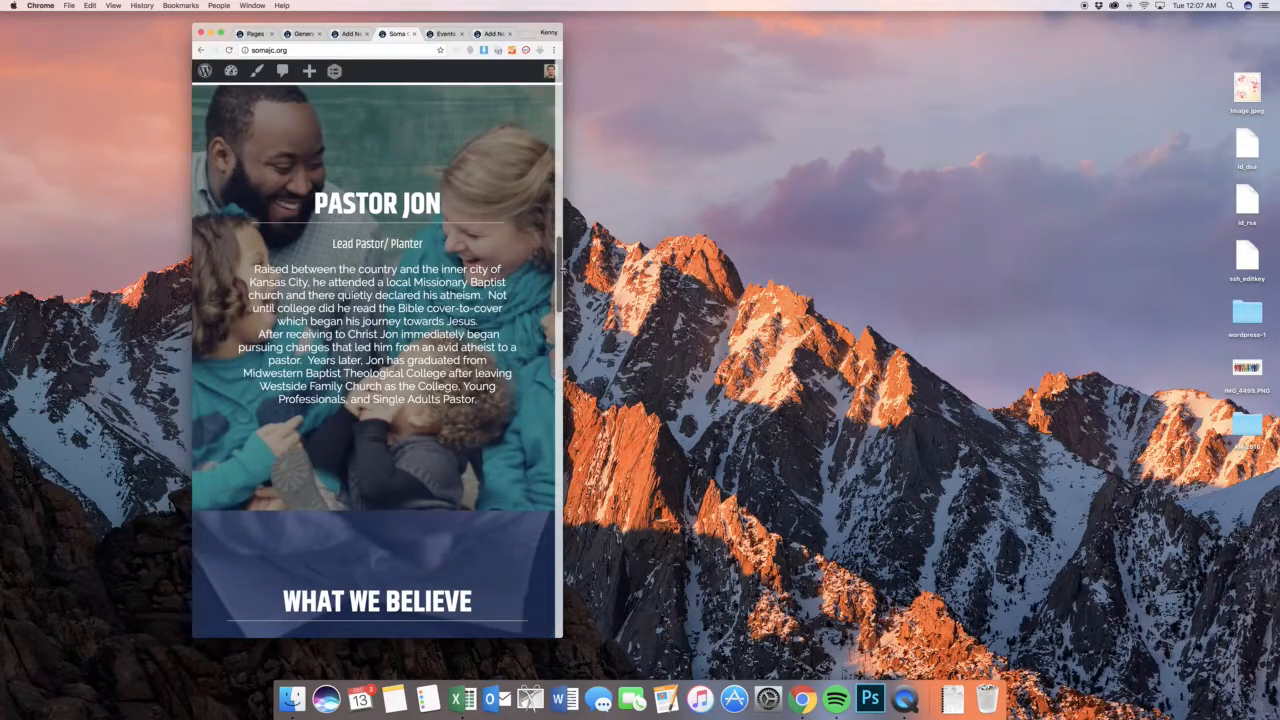
drag(562, 270, 790, 298)
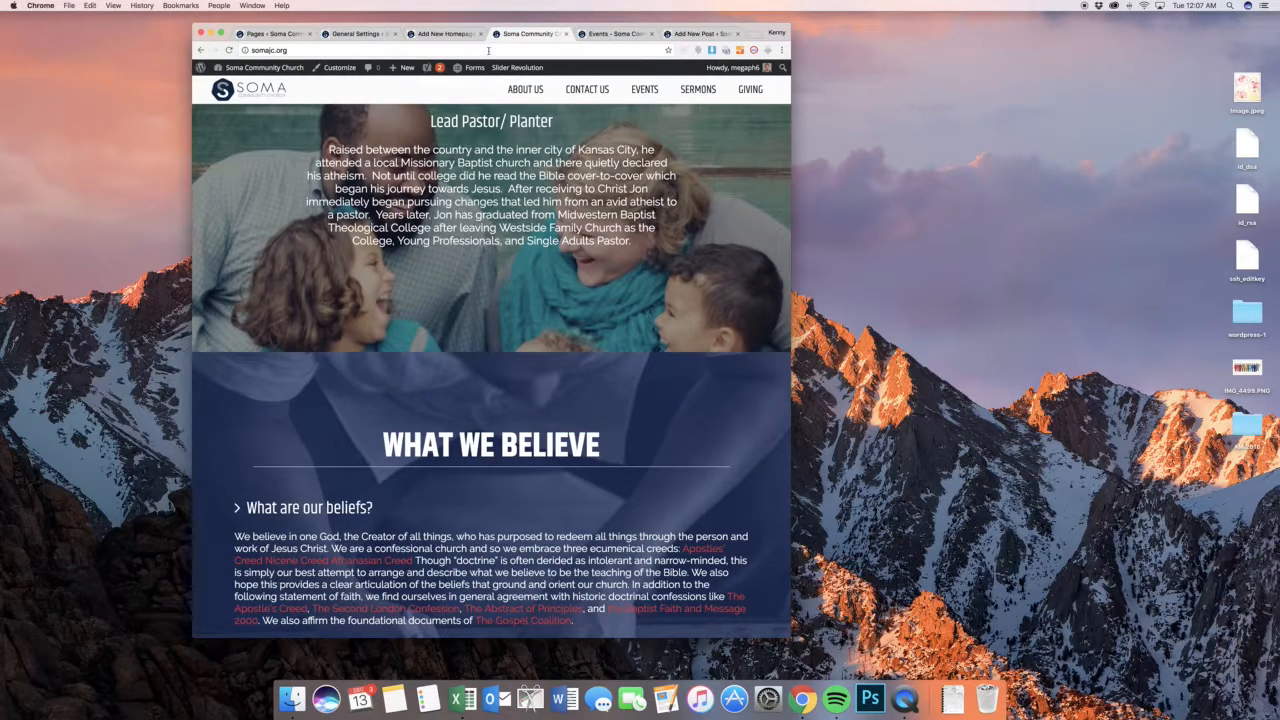
click(445, 33)
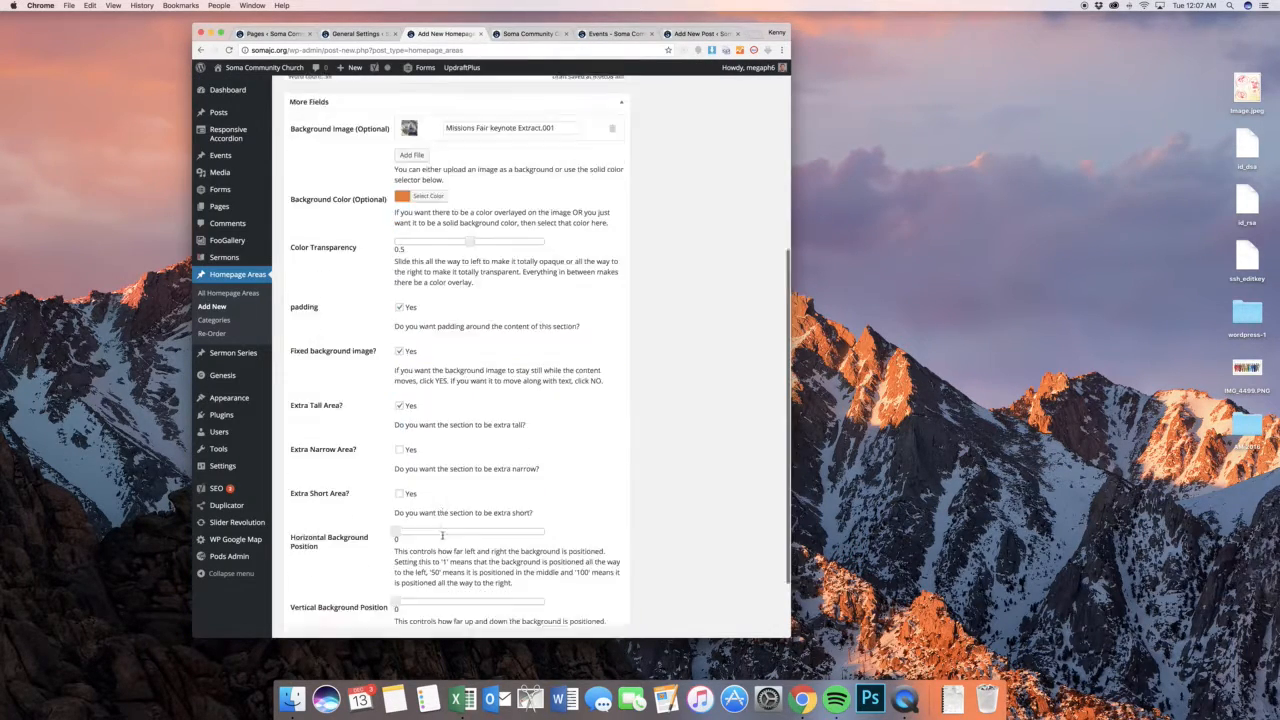
scroll(442, 535, down, 2)
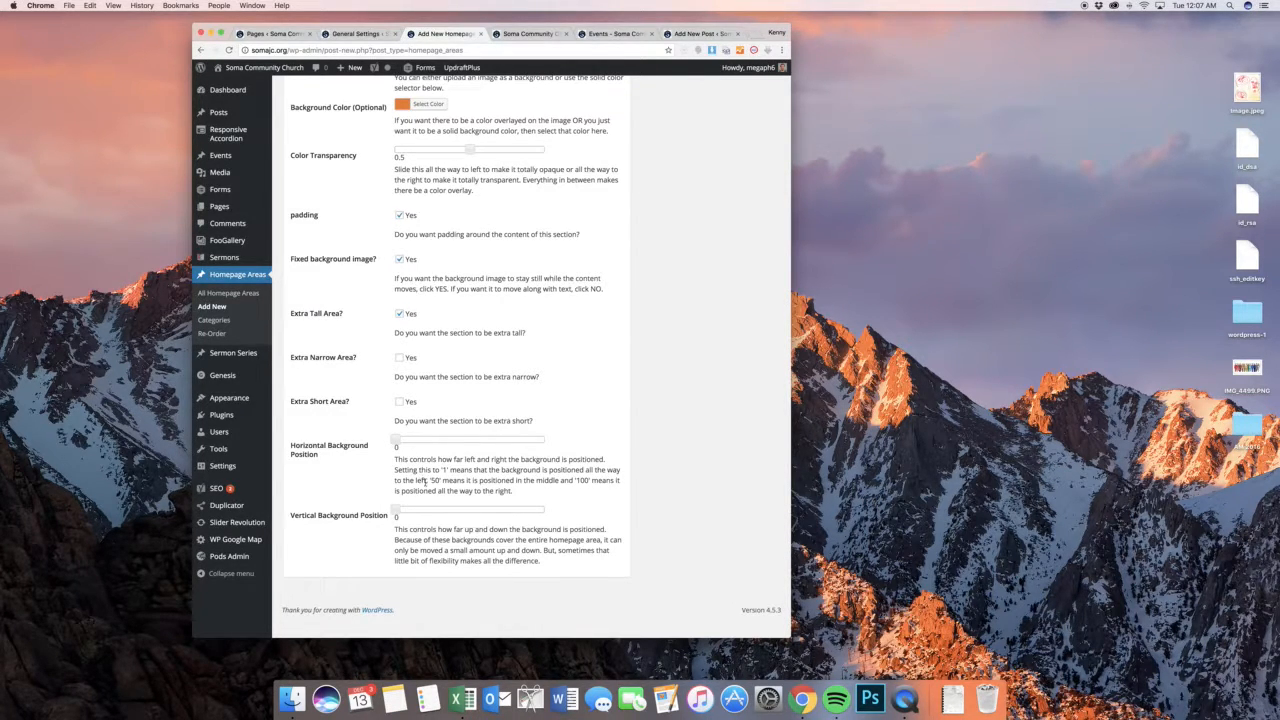
Compare the placement of the "Pastor Jon" background photo on the public home page with the form's horizontal and vertical background position options
click(528, 33)
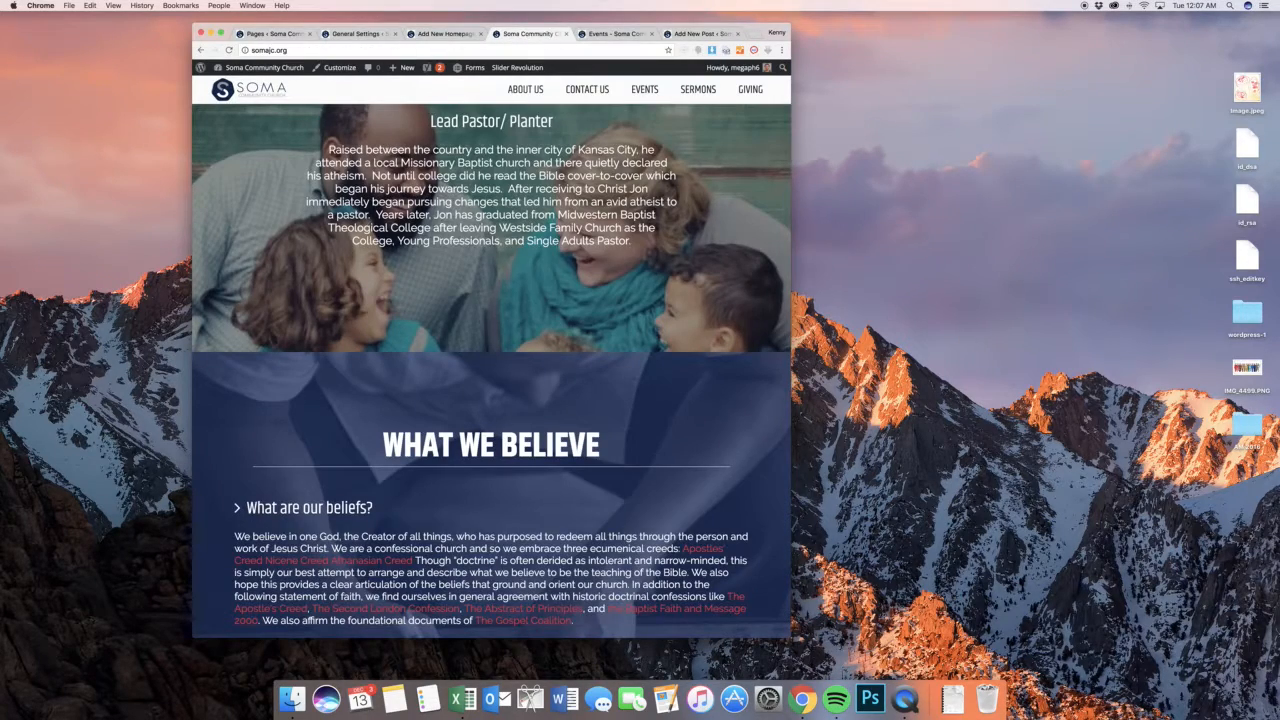
scroll(491, 380, up, 2)
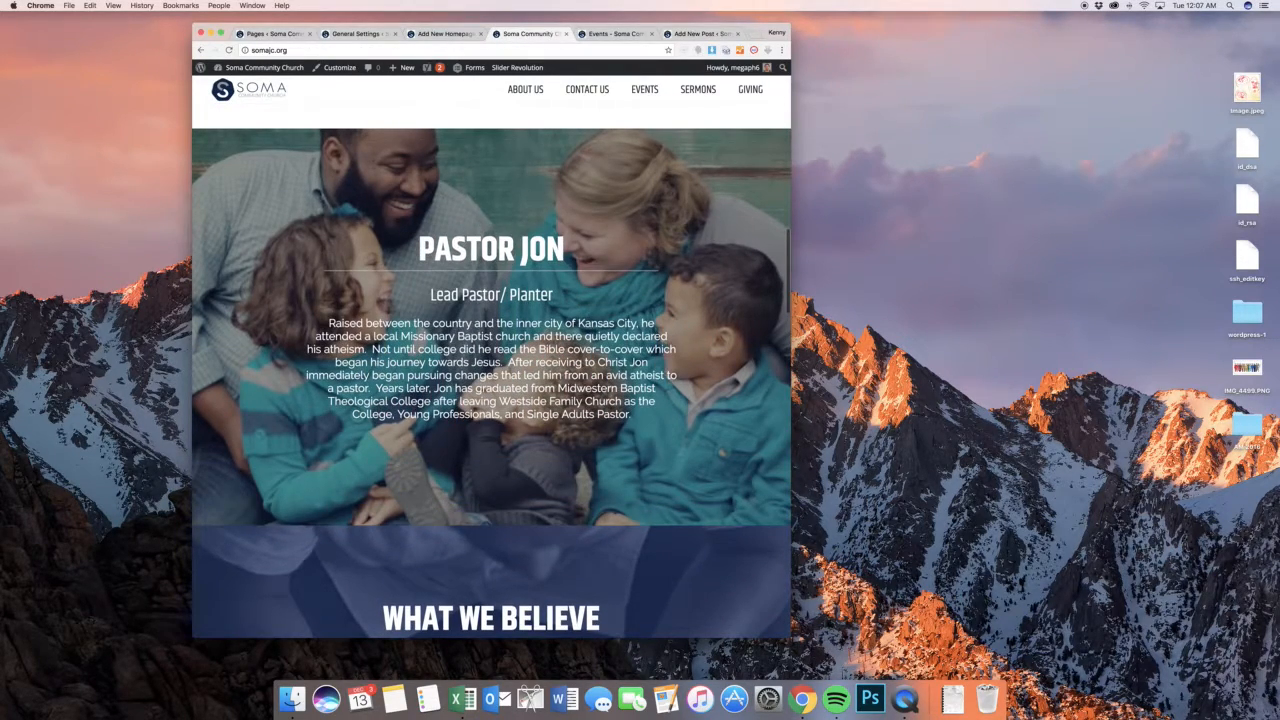
click(424, 38)
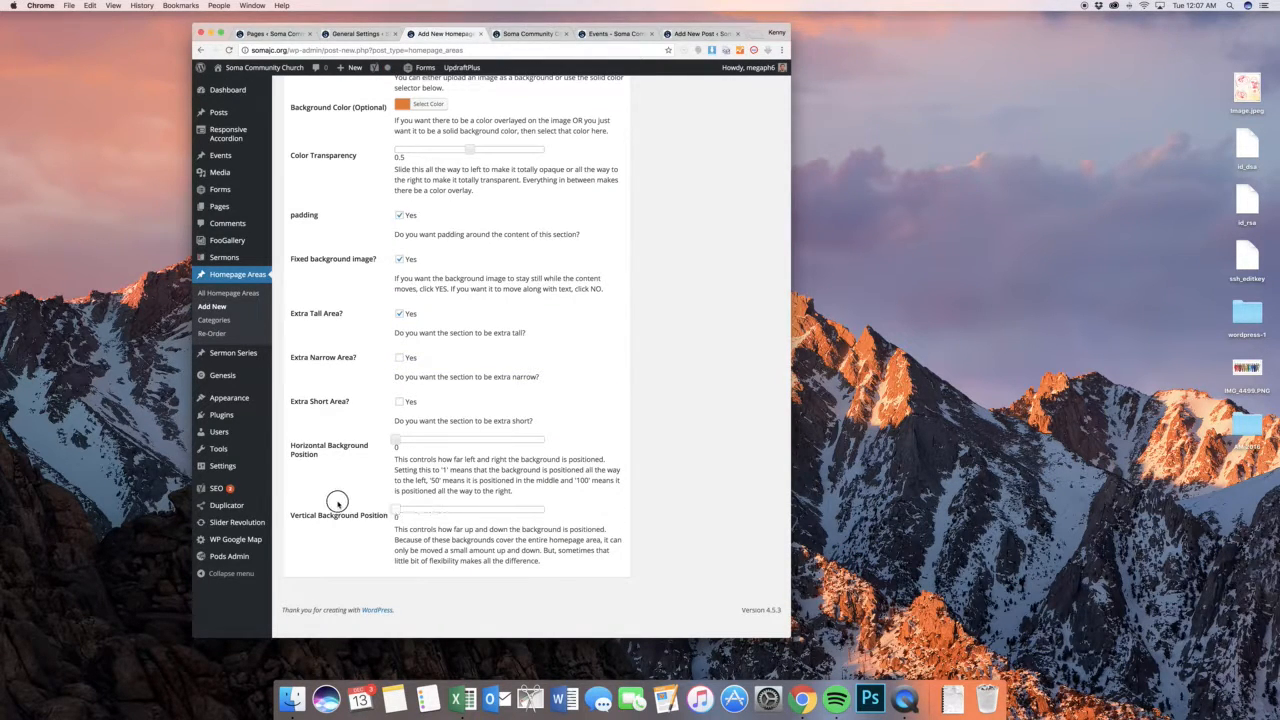
click(497, 35)
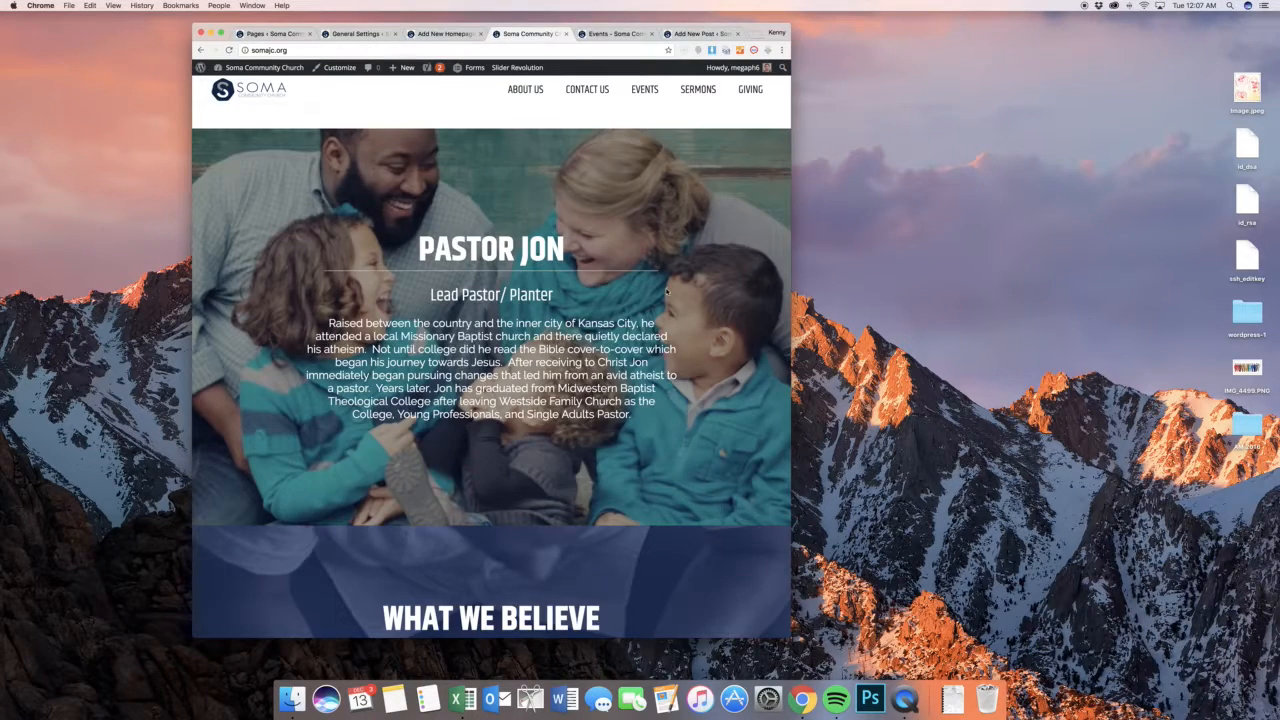
scroll(666, 291, down, 1)
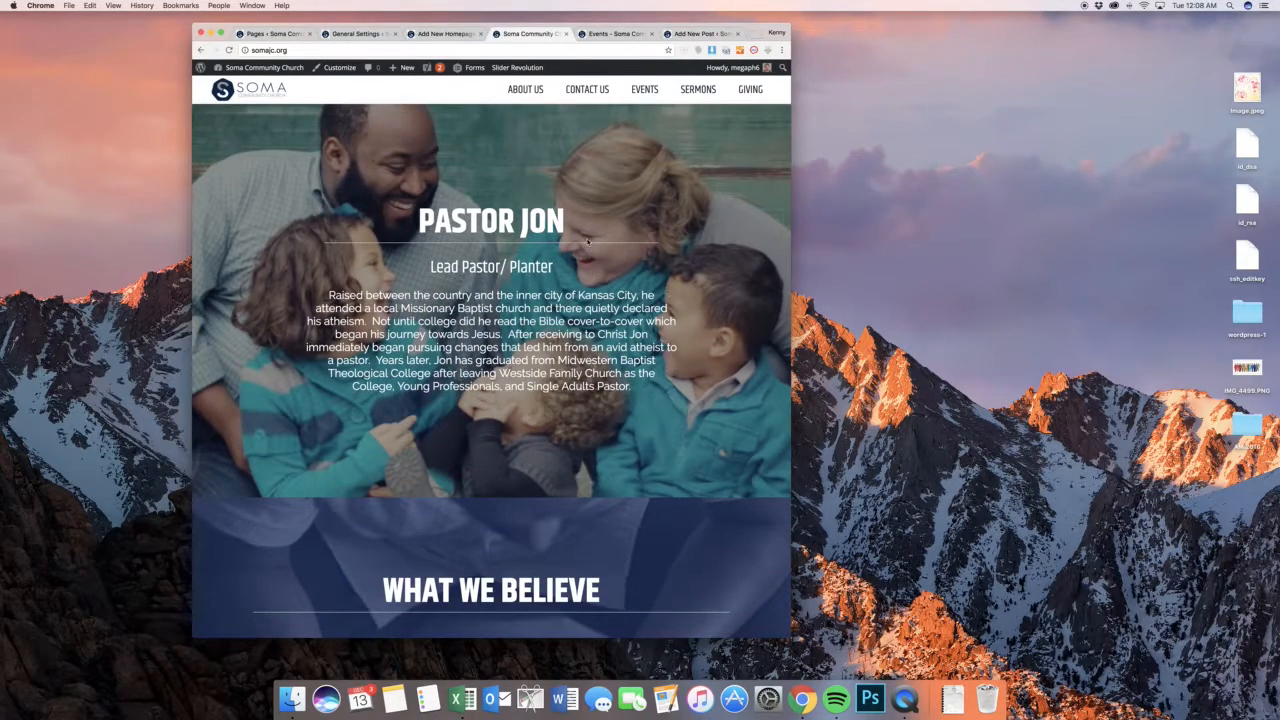
click(435, 34)
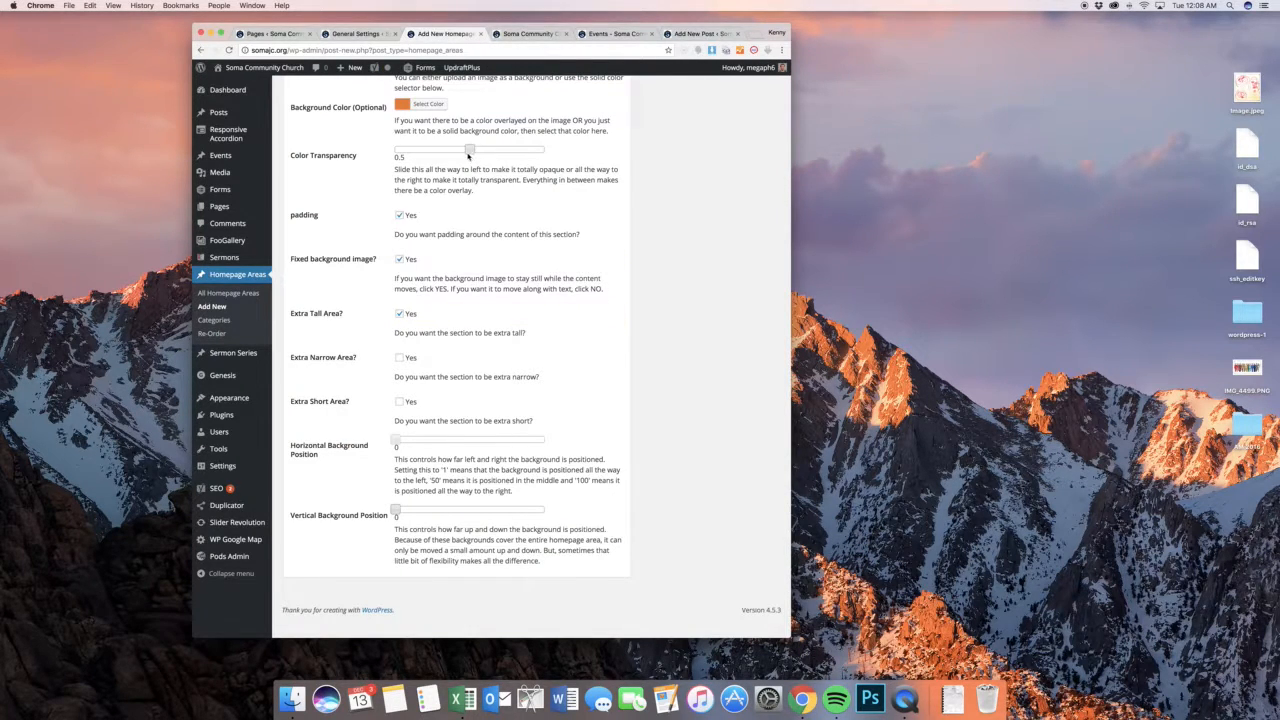
Publish the sample homepage area and reload the public home page in a wider window to view it
scroll(520, 250, up, 10)
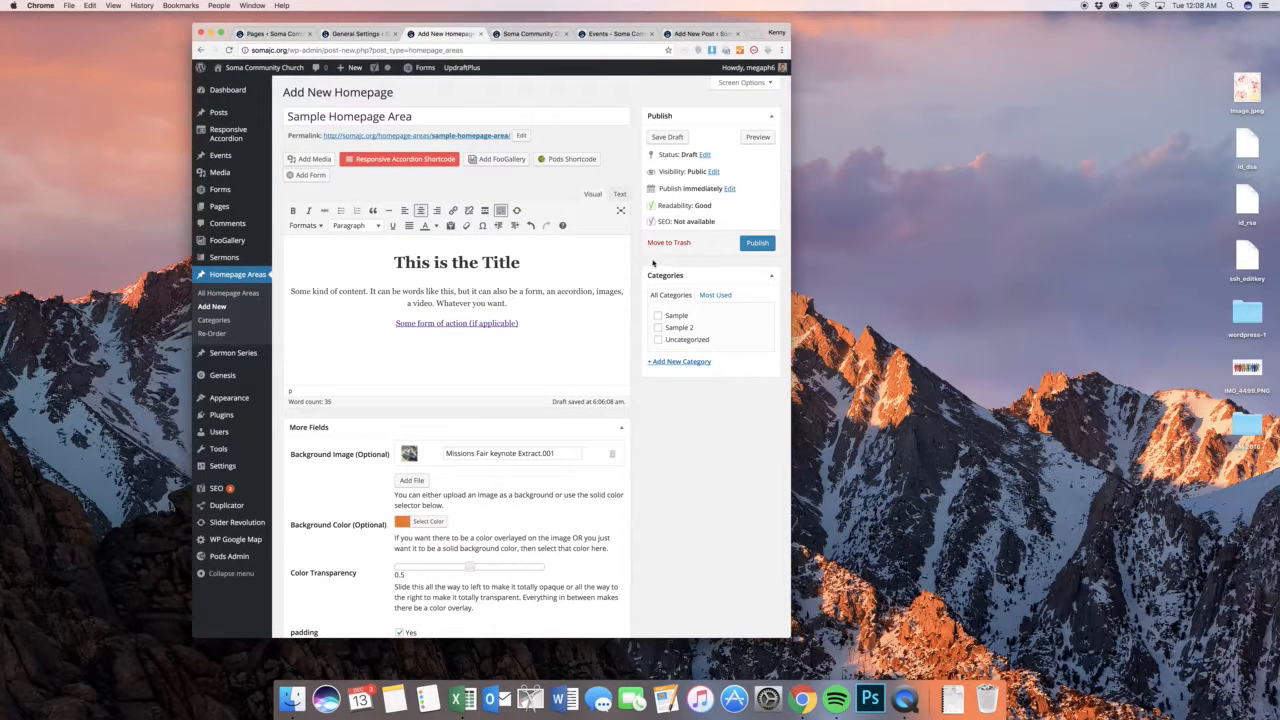
click(757, 245)
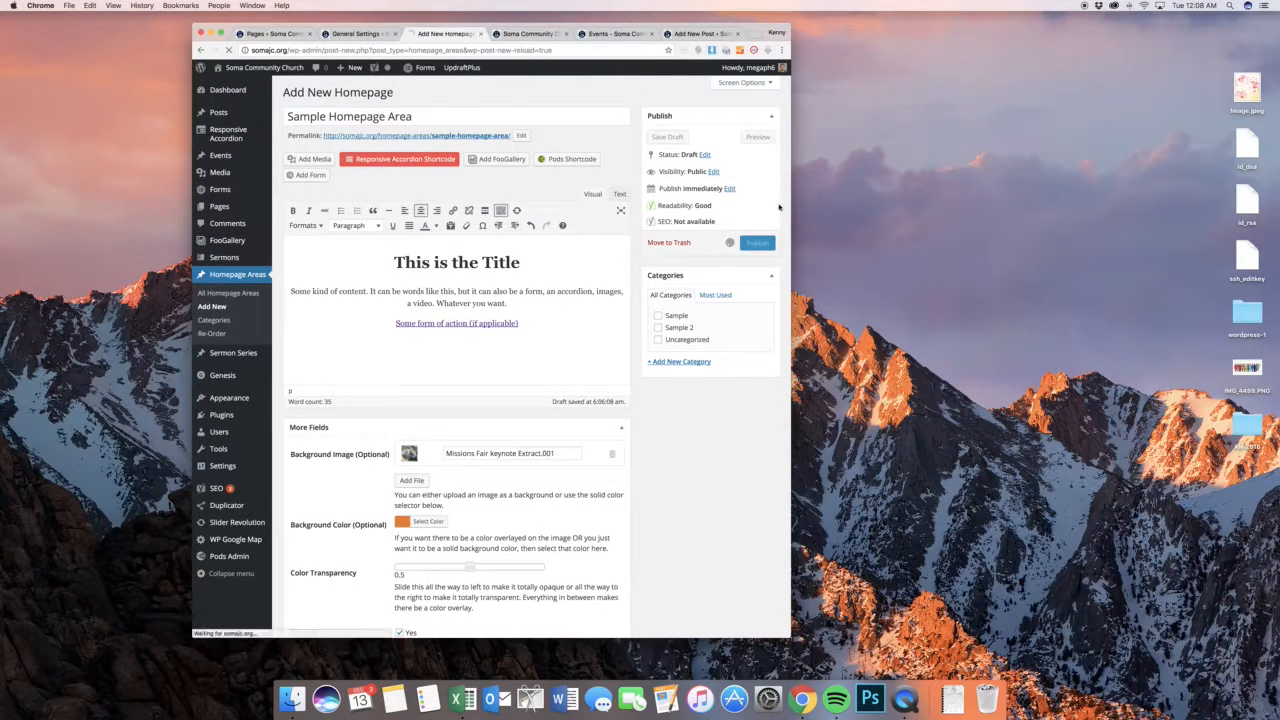
click(546, 38)
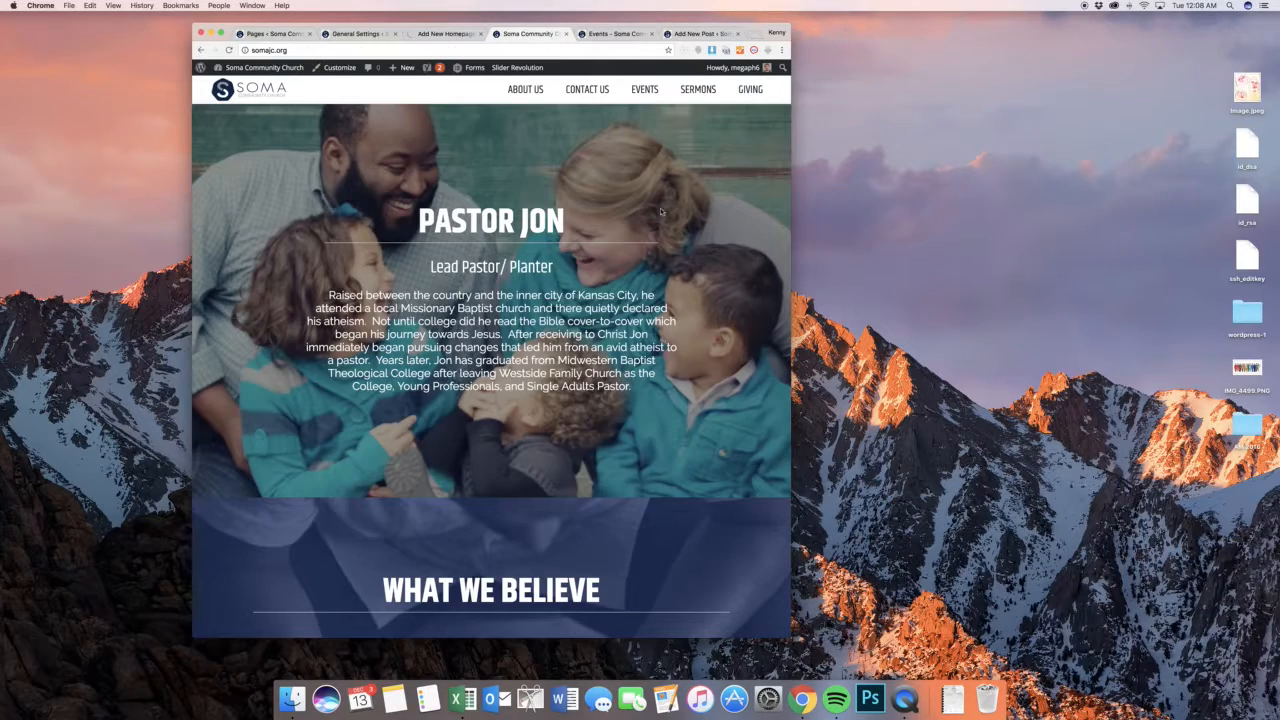
drag(790, 636, 1138, 645)
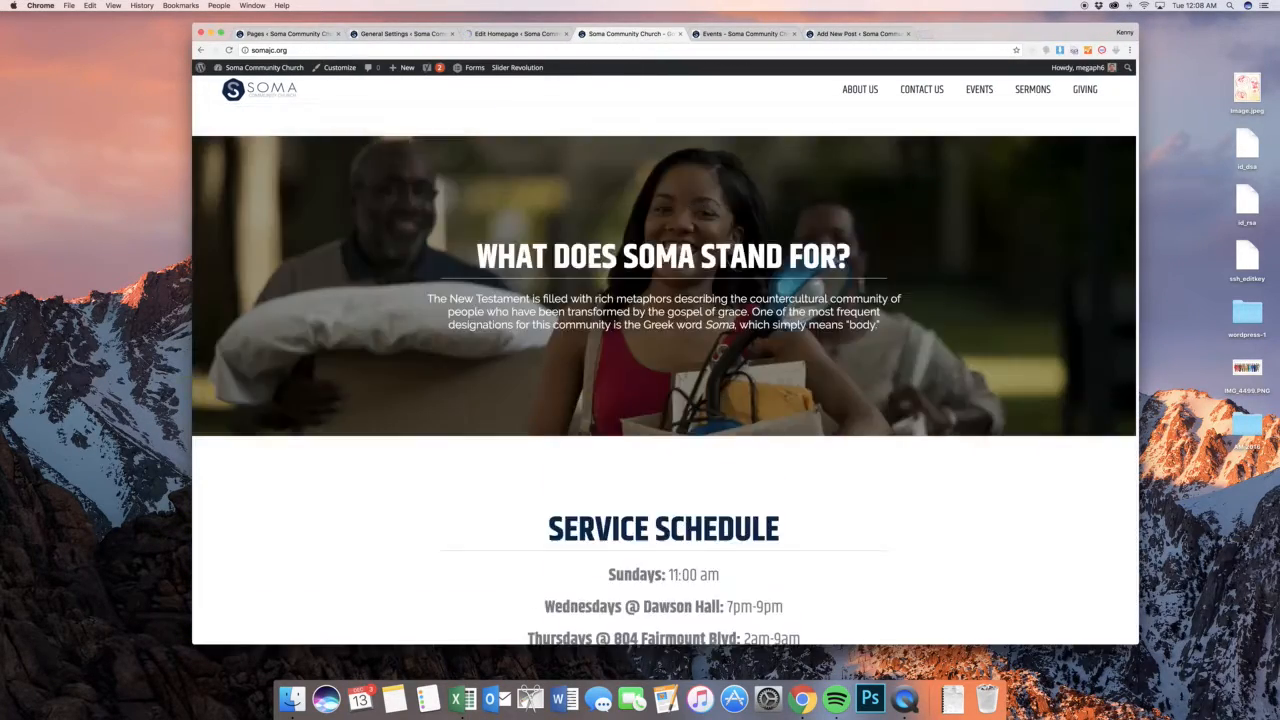
click(229, 50)
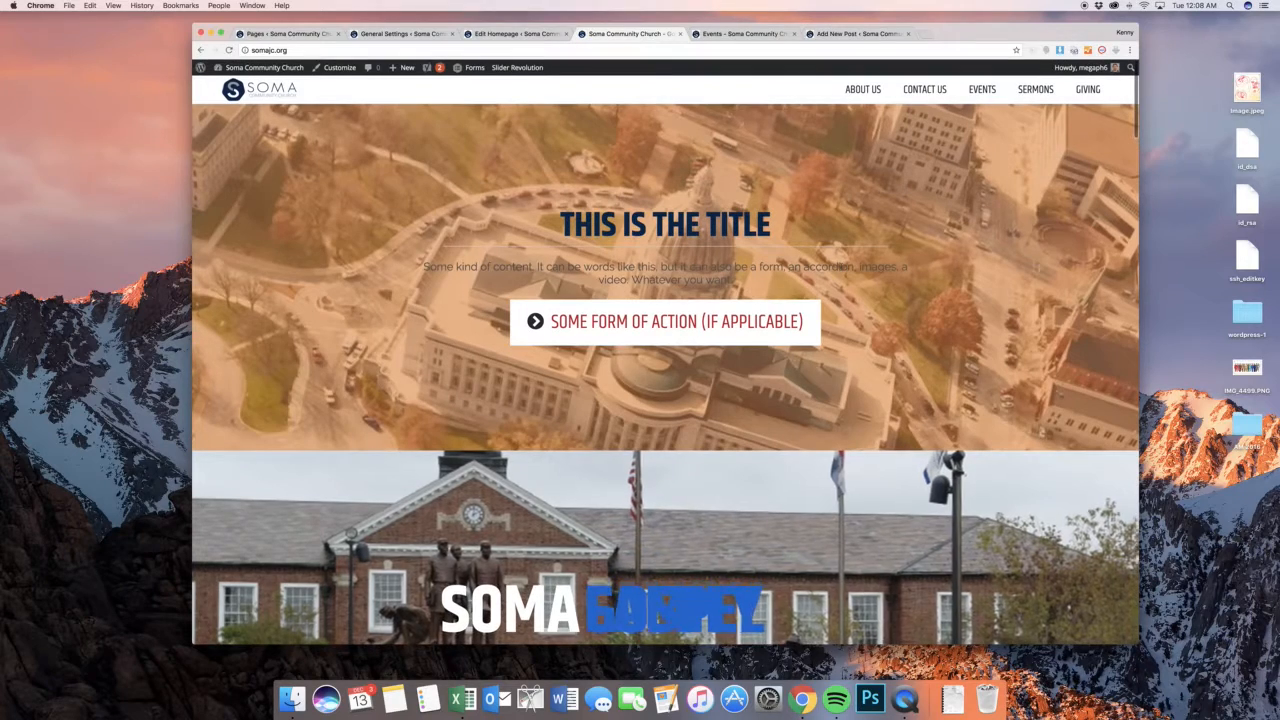
Change the sample homepage area's background color to black and update the area
click(537, 35)
scroll(630, 272, down, 5)
click(428, 154)
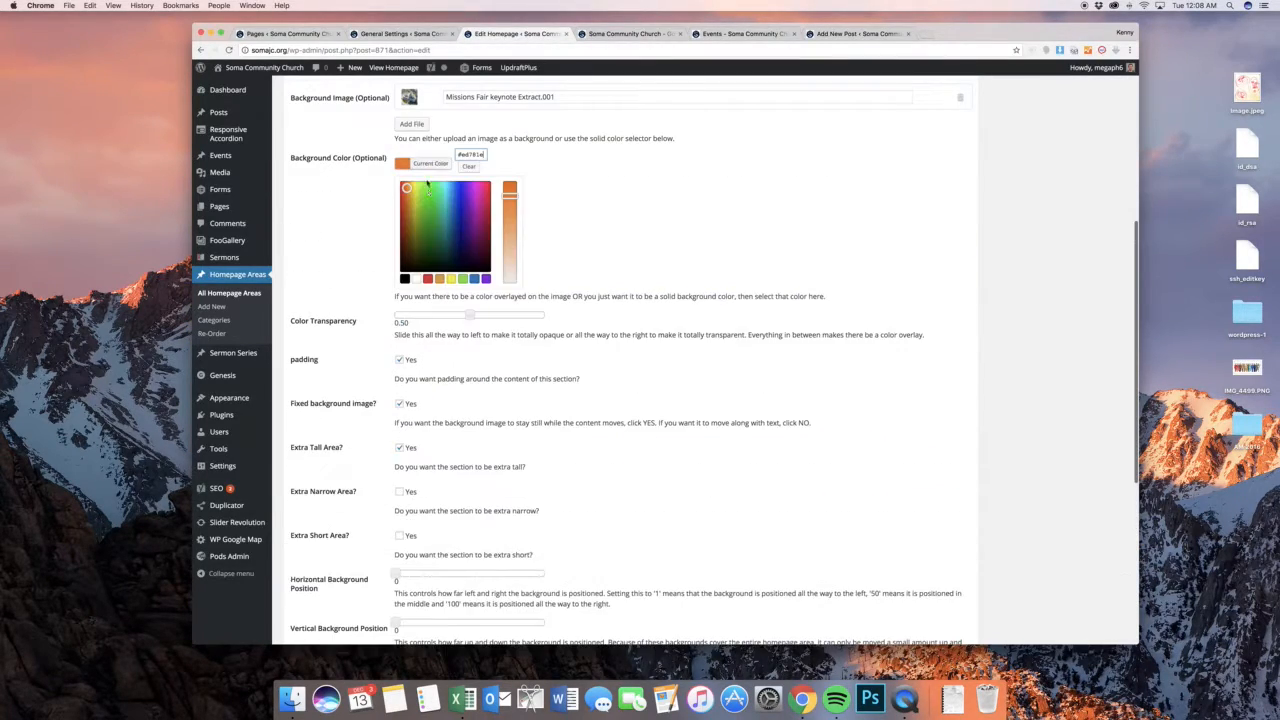
drag(405, 195, 352, 286)
click(757, 186)
scroll(983, 191, up, 5)
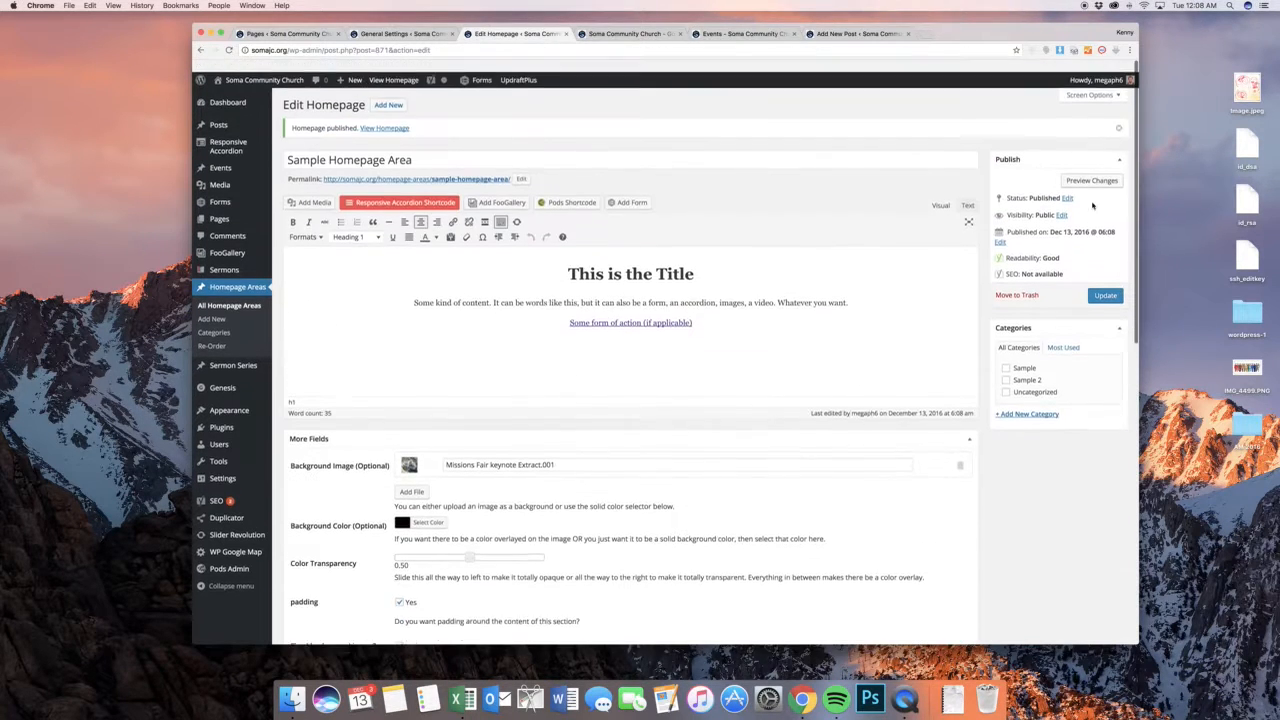
click(1104, 283)
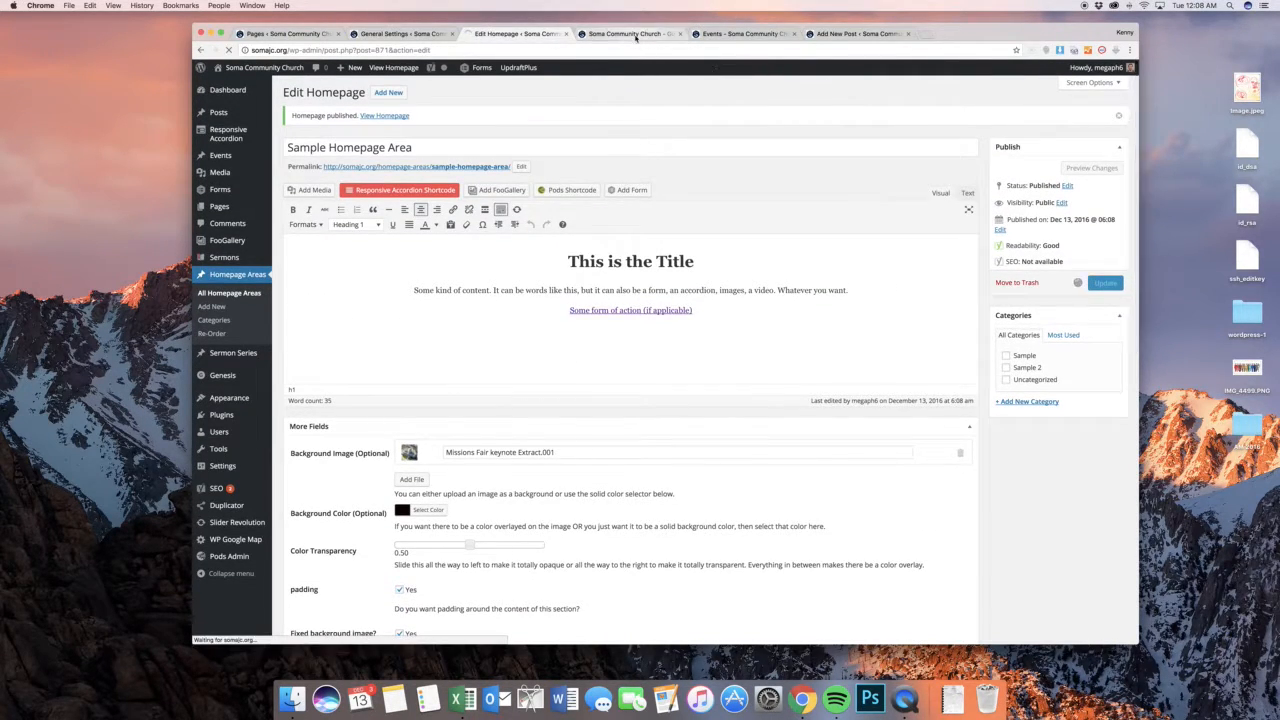
Reload the public home page to check the black overlay, and return to the homepage area editor
click(625, 33)
click(229, 50)
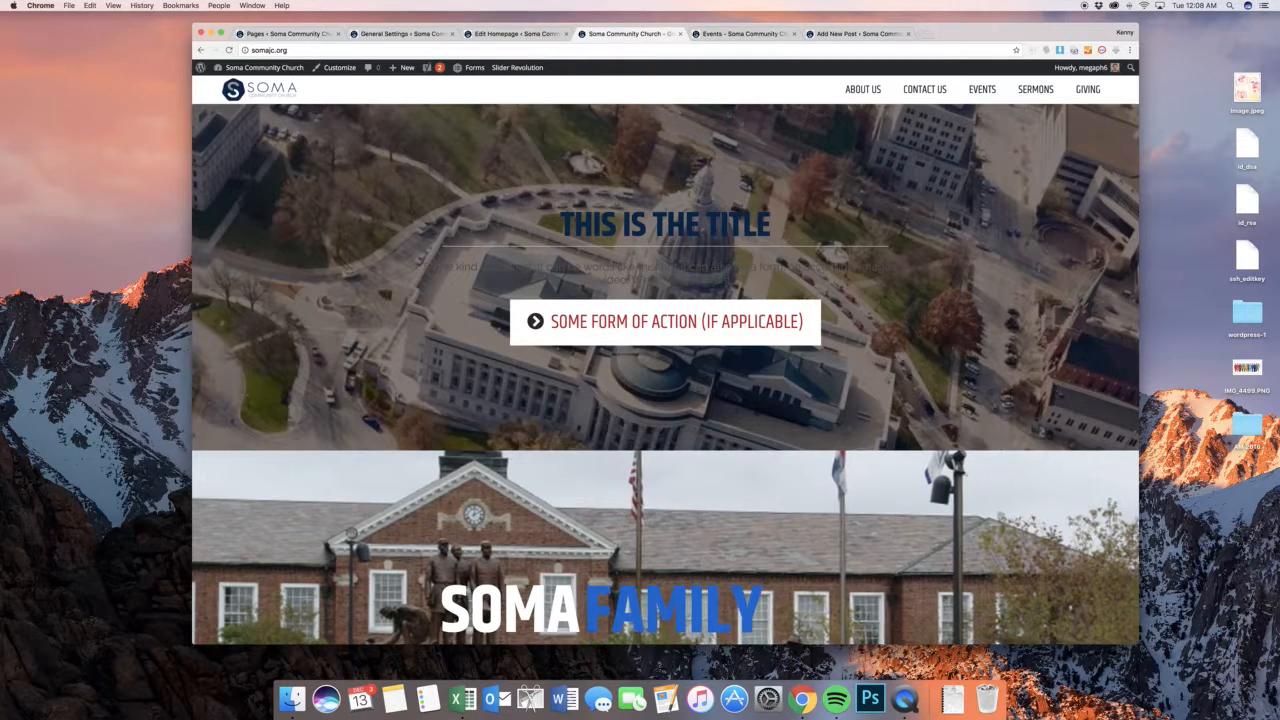
click(512, 35)
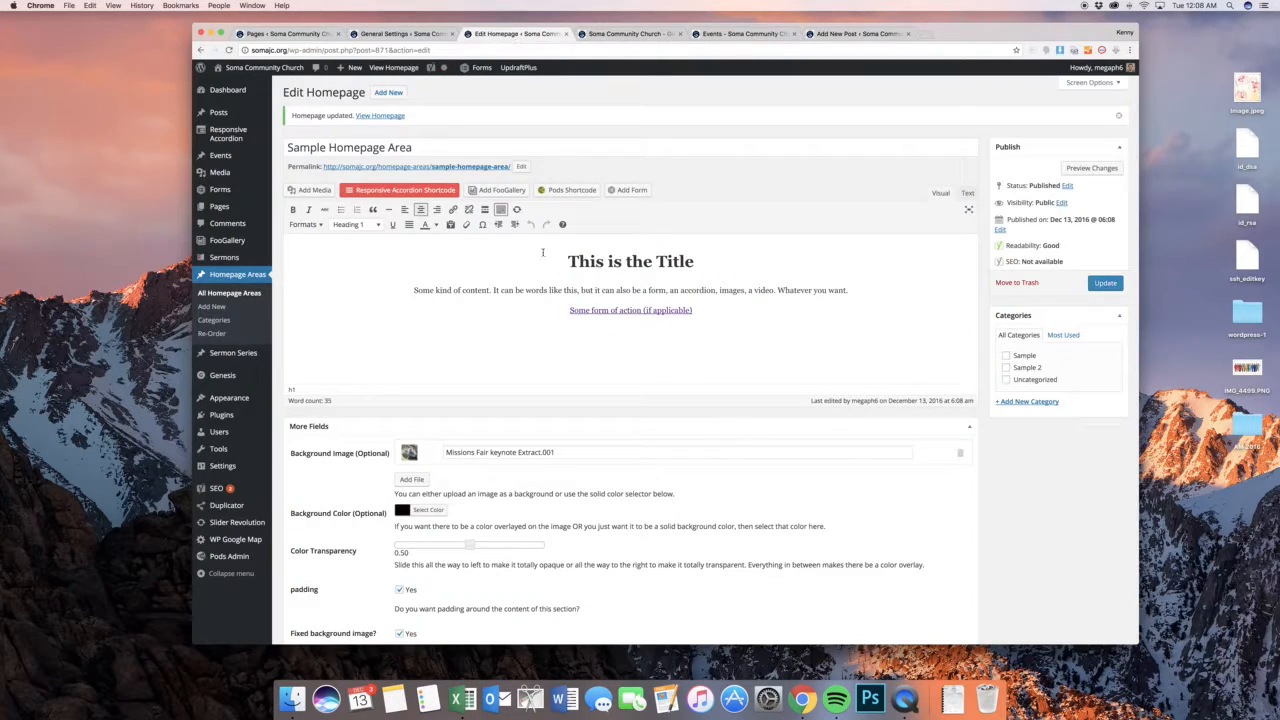
Apply the White Text format to the "This is the Title" heading
mouse_move(545, 258)
mouse_down()
mouse_move(722, 253)
mouse_move(557, 260)
mouse_up()
click(574, 250)
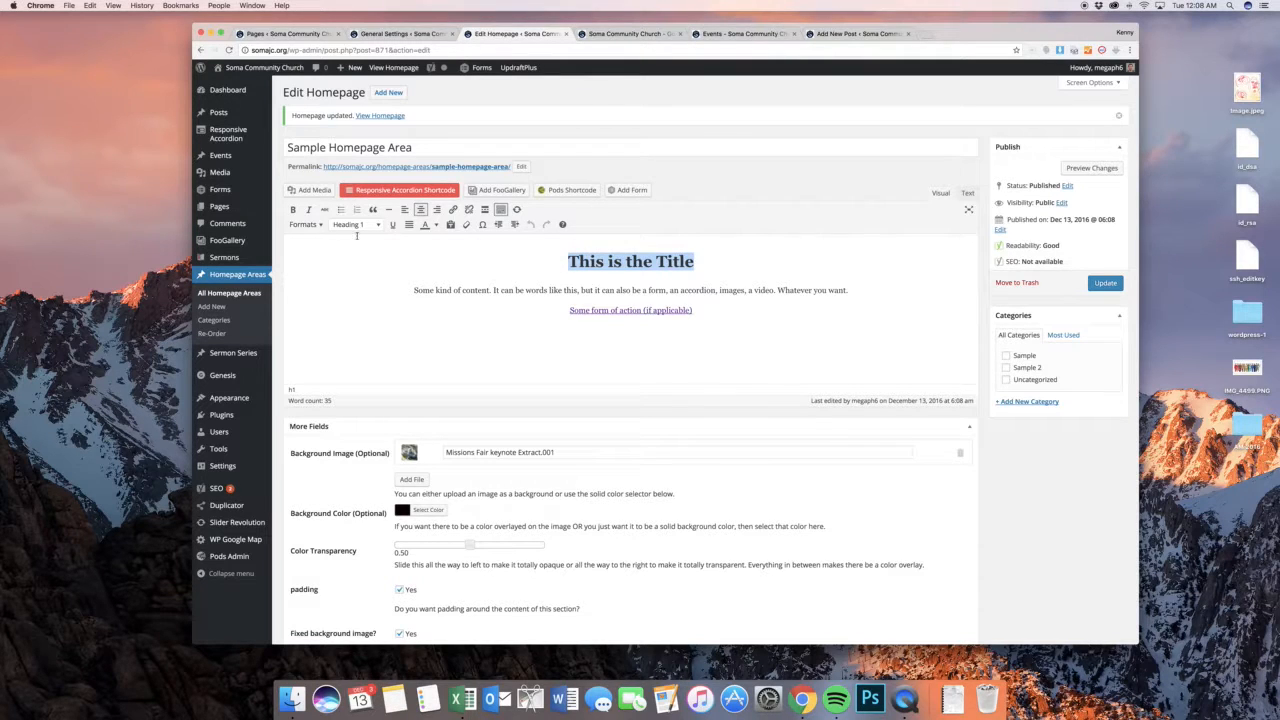
click(301, 225)
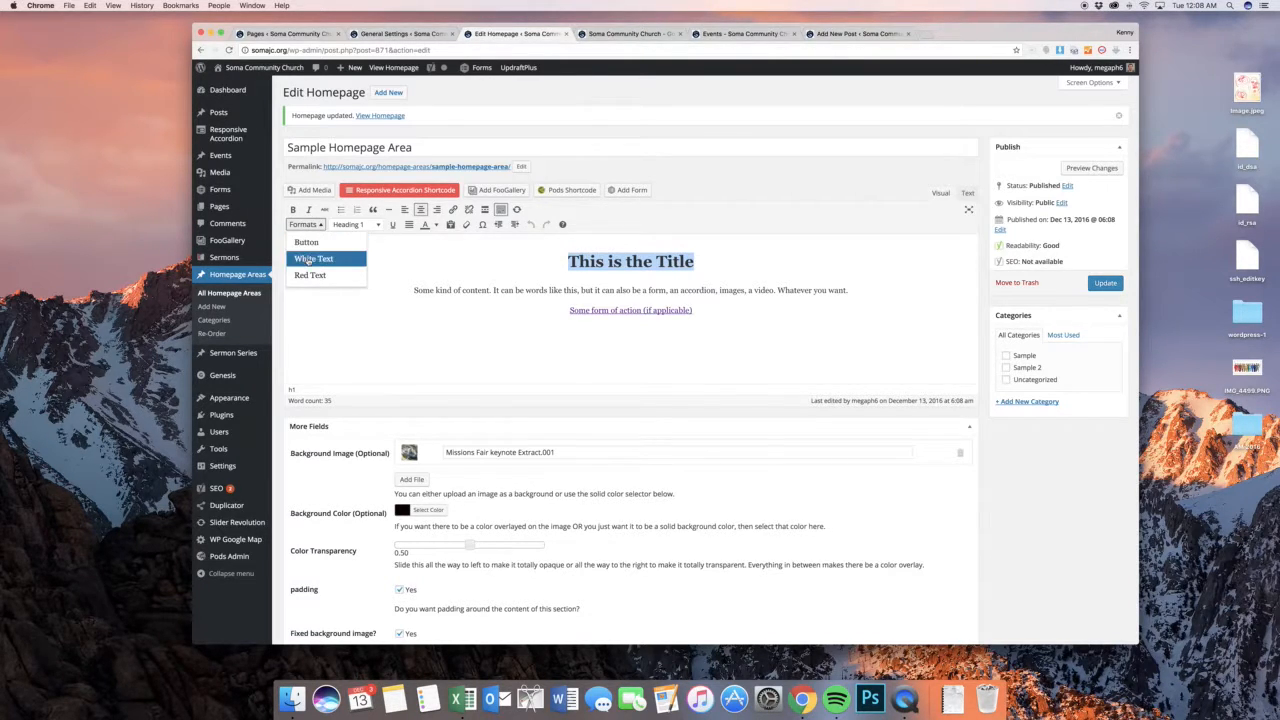
click(310, 259)
click(625, 290)
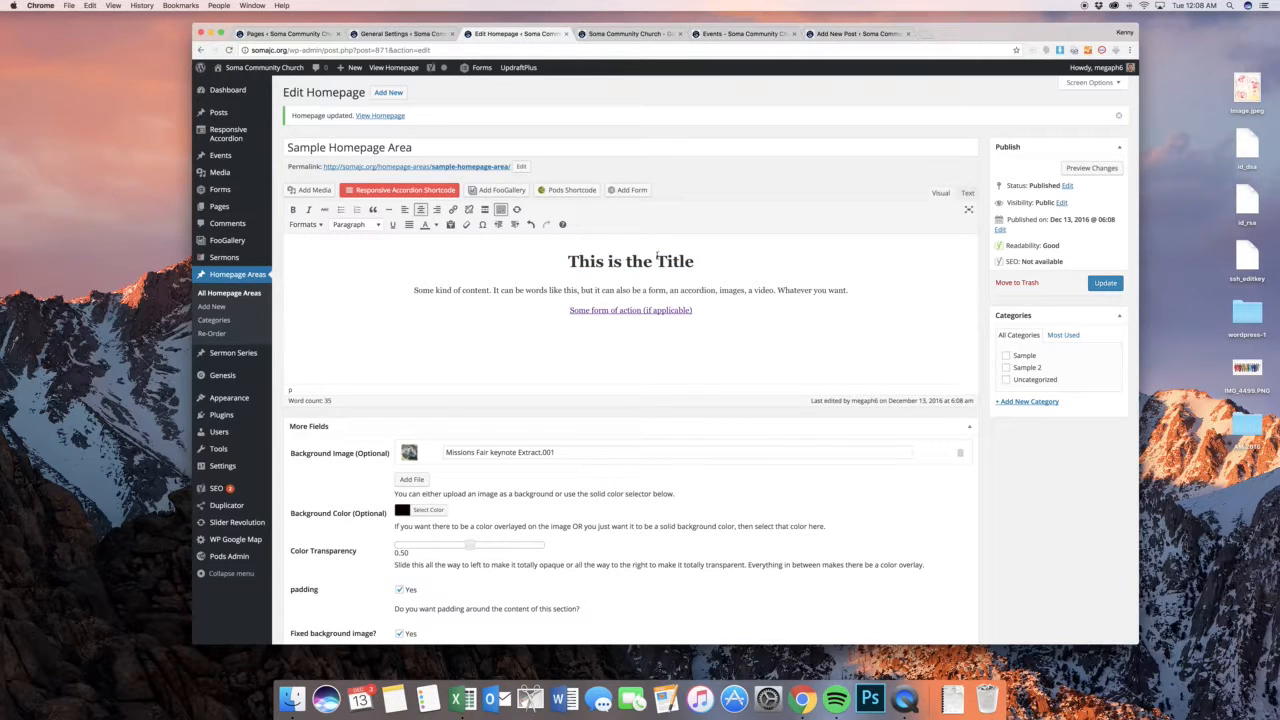
drag(674, 258, 551, 257)
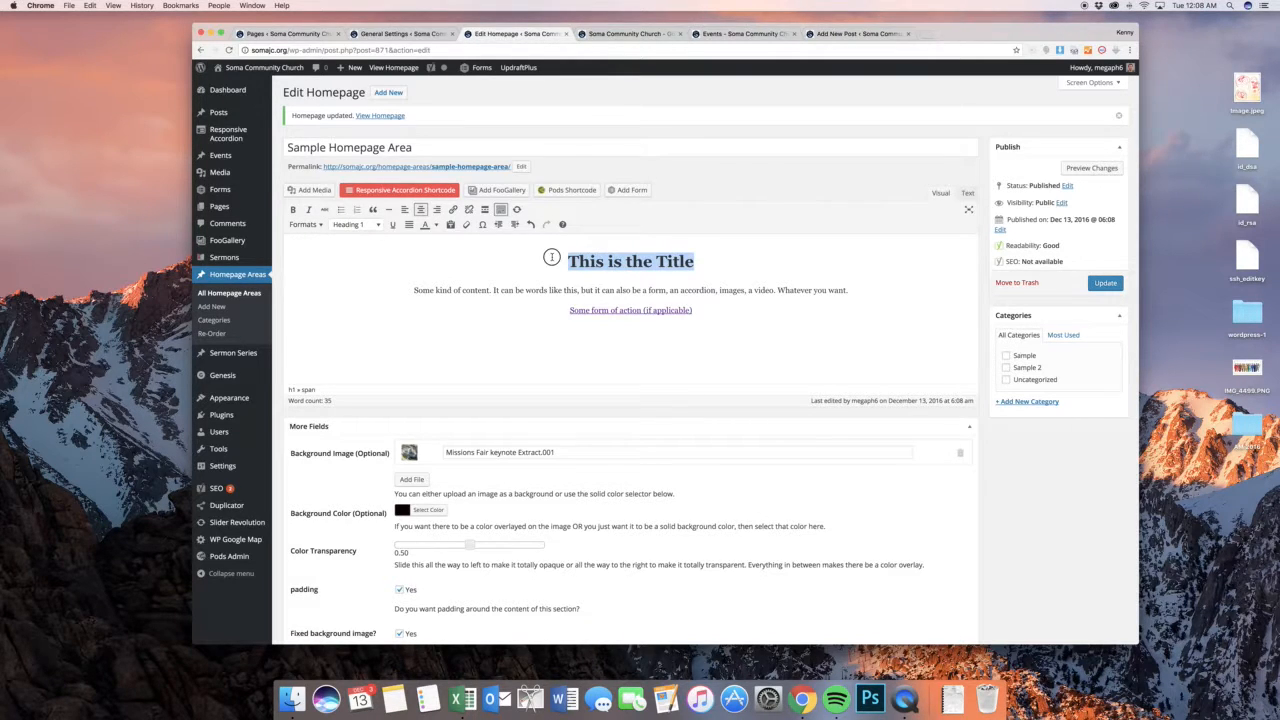
click(437, 226)
click(619, 226)
click(727, 290)
Try coloring the content paragraph below the title white with the text color palette
drag(851, 290, 409, 287)
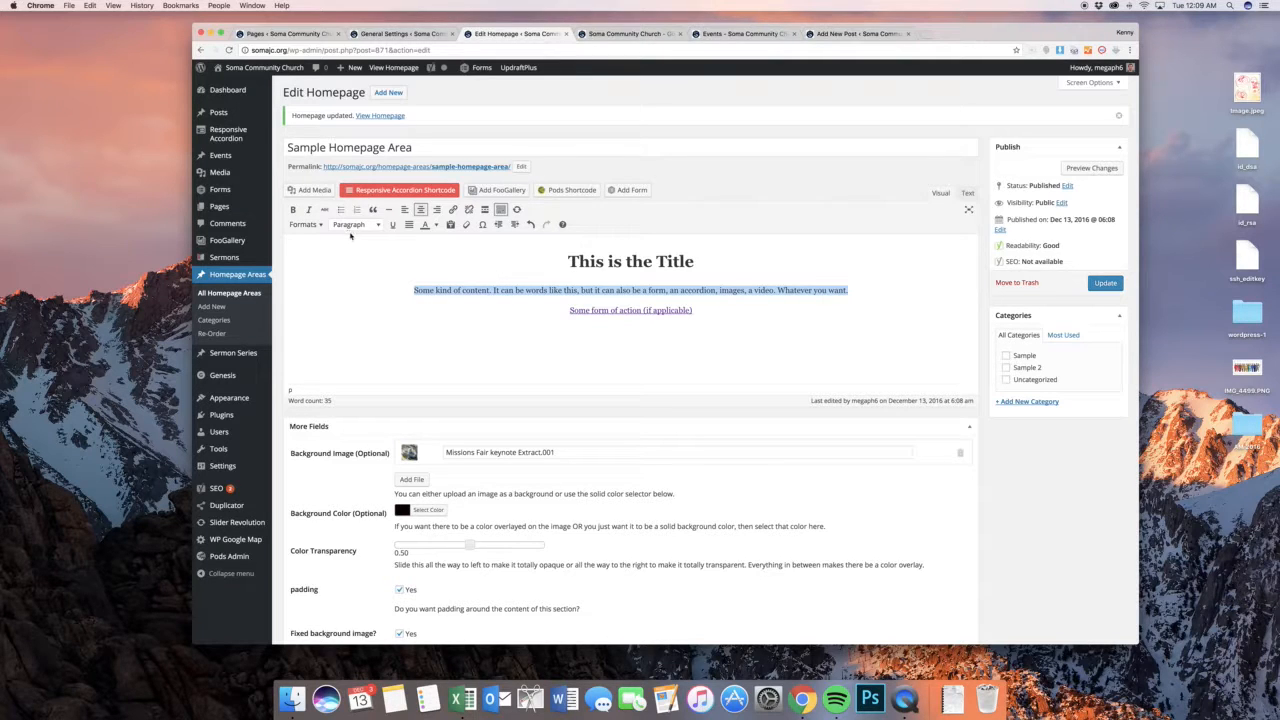
click(436, 226)
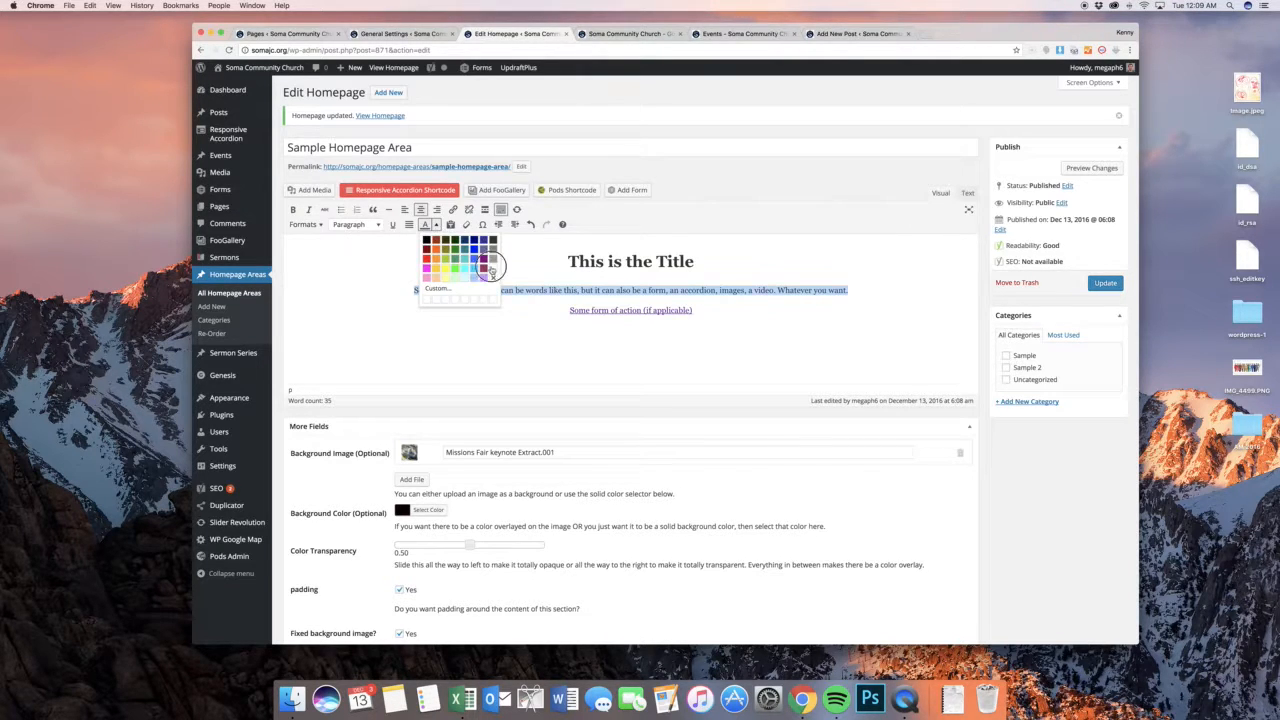
click(490, 267)
click(610, 294)
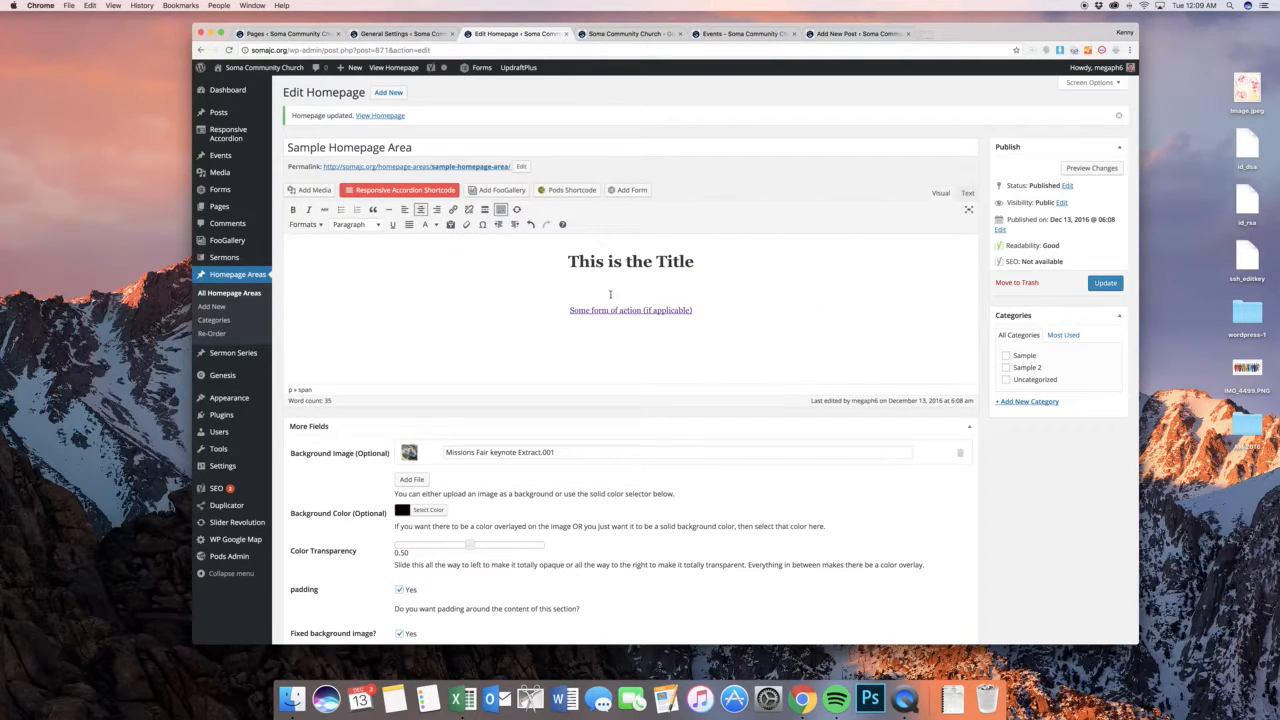
Replace the palette text color of the content paragraph below the title with the White Text format
triple_click(788, 292)
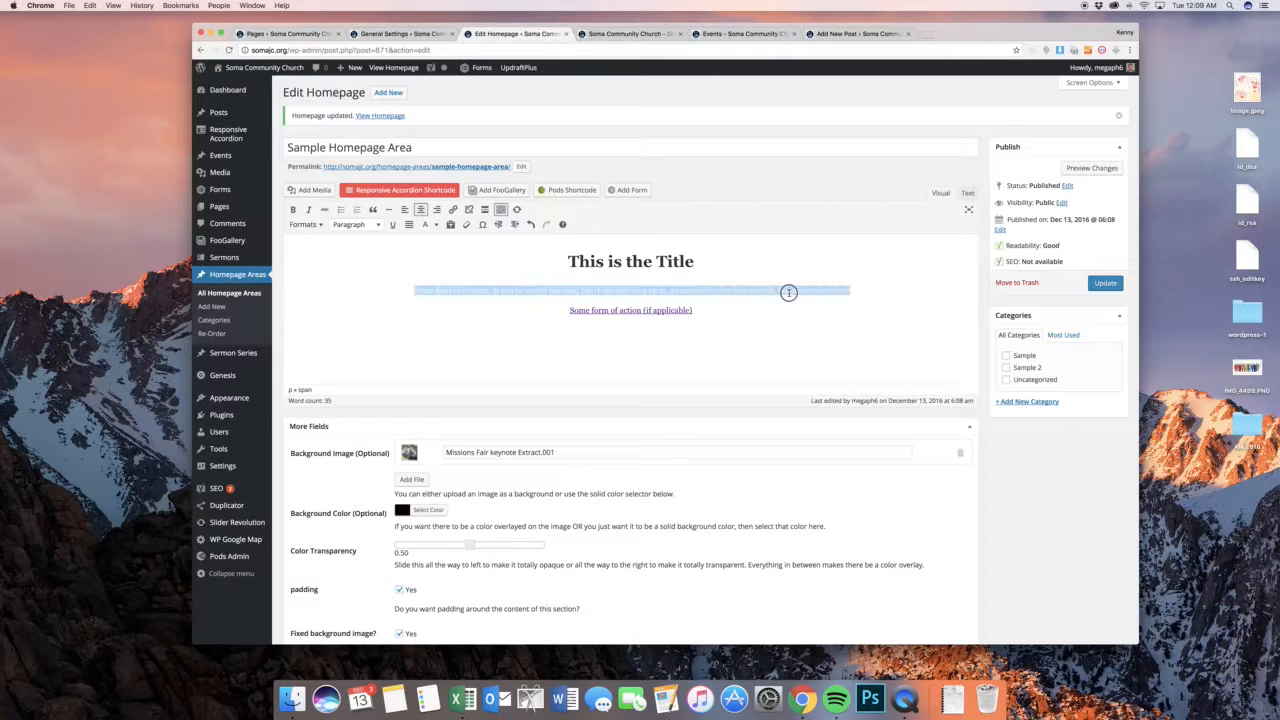
click(436, 225)
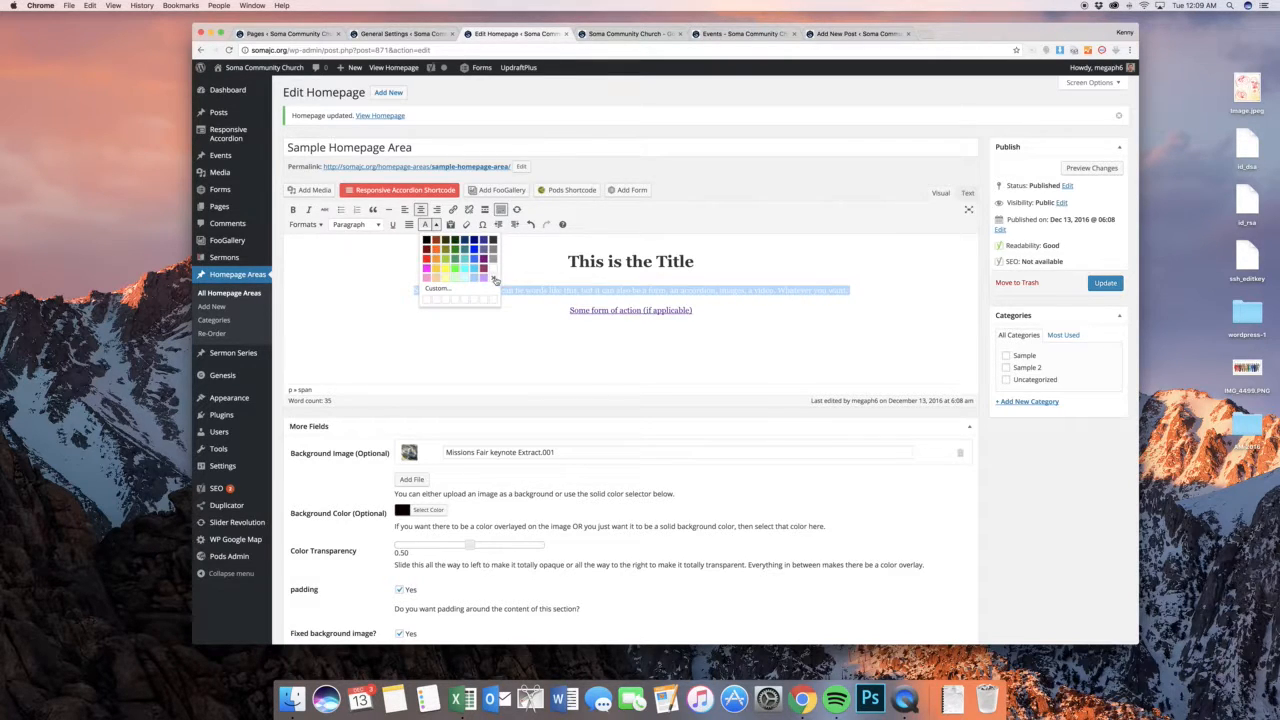
click(492, 278)
click(306, 225)
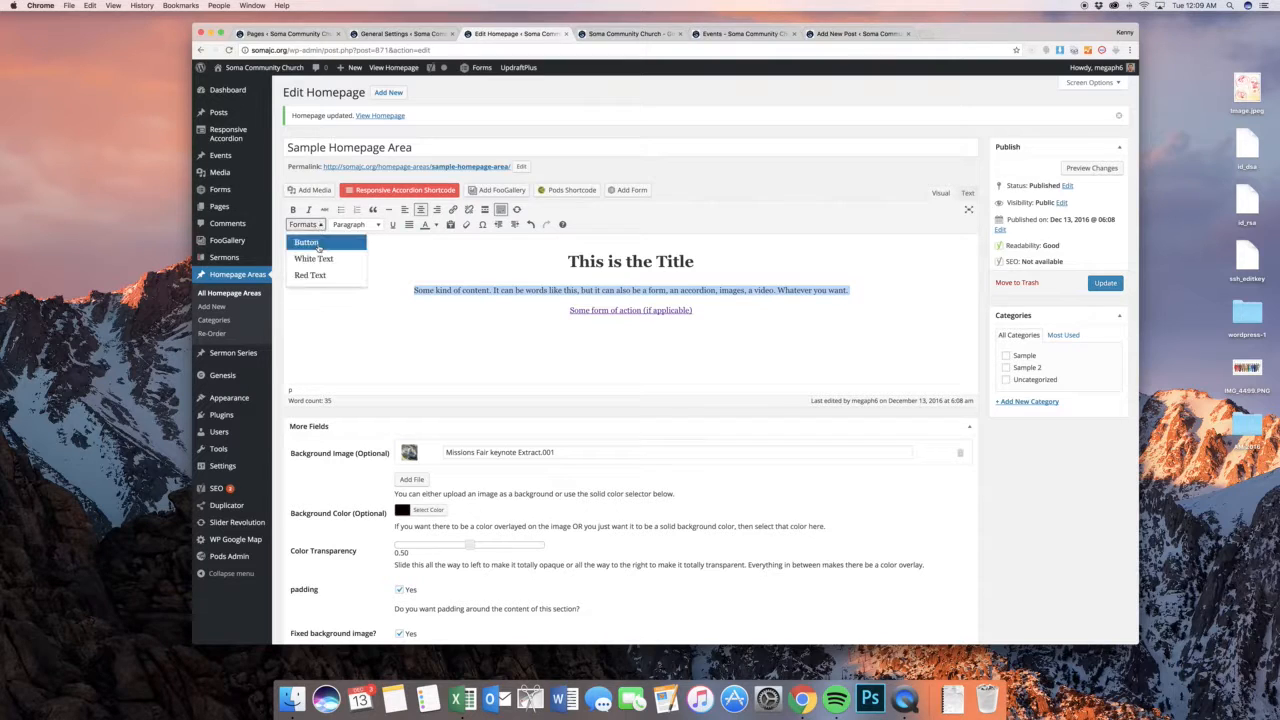
click(318, 254)
click(949, 265)
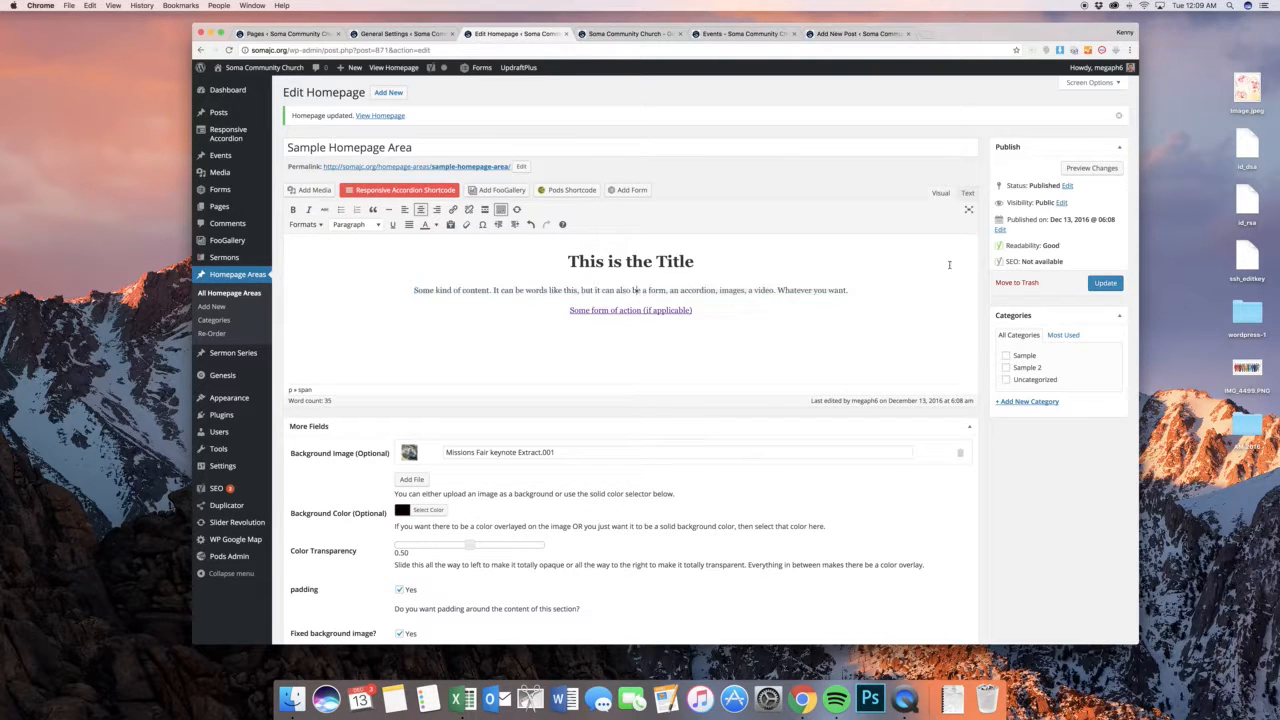
Update the sample homepage area and check its white title and paragraph text on the public home page
click(1105, 284)
click(628, 36)
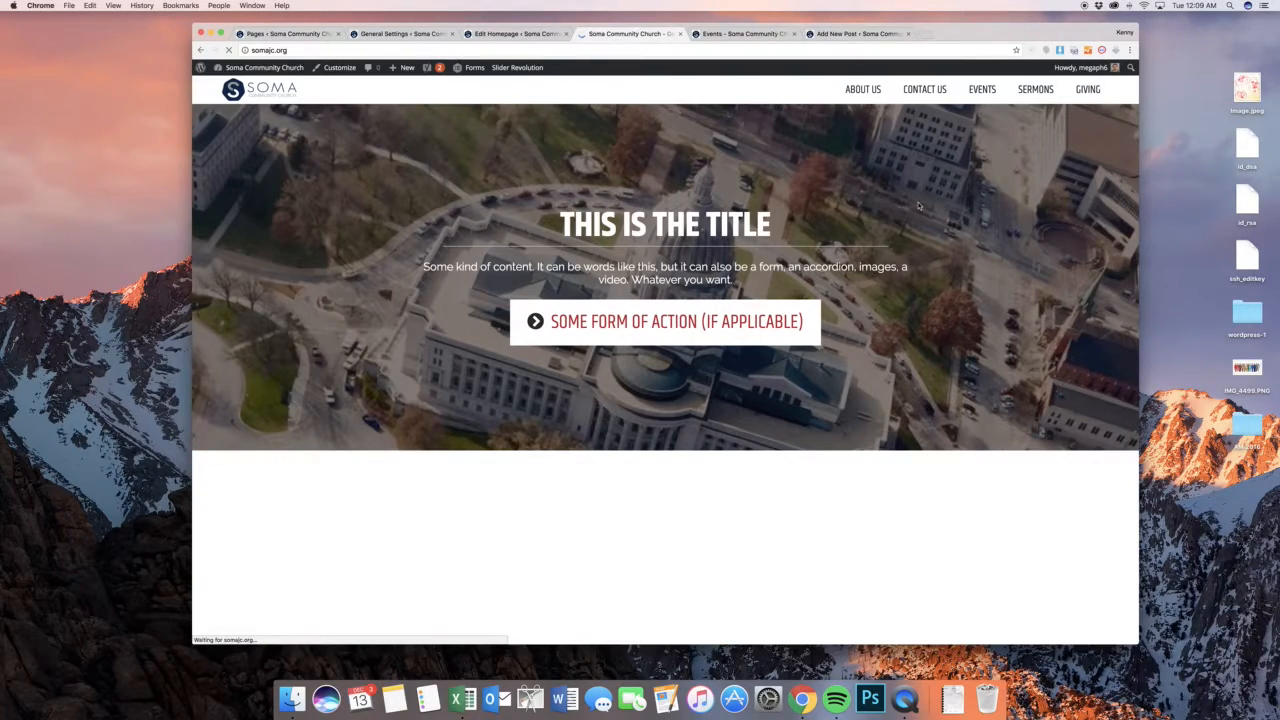
scroll(919, 205, down, 1)
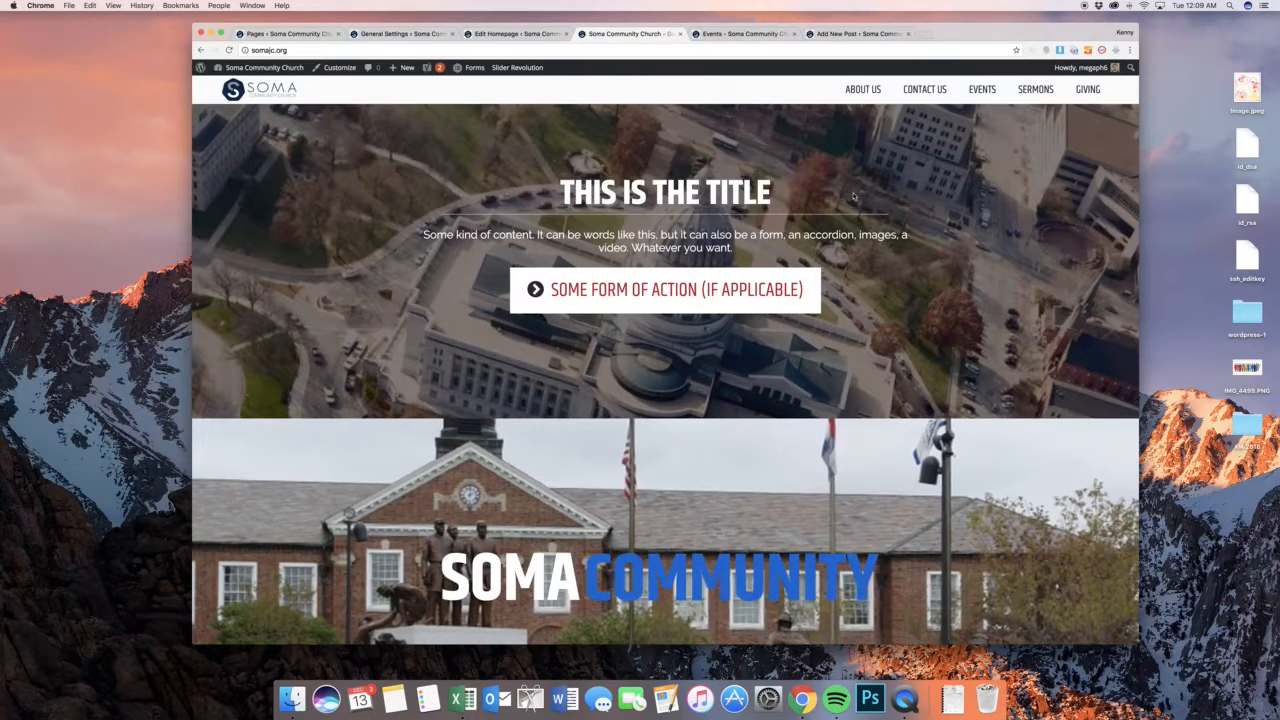
scroll(872, 185, down, 2)
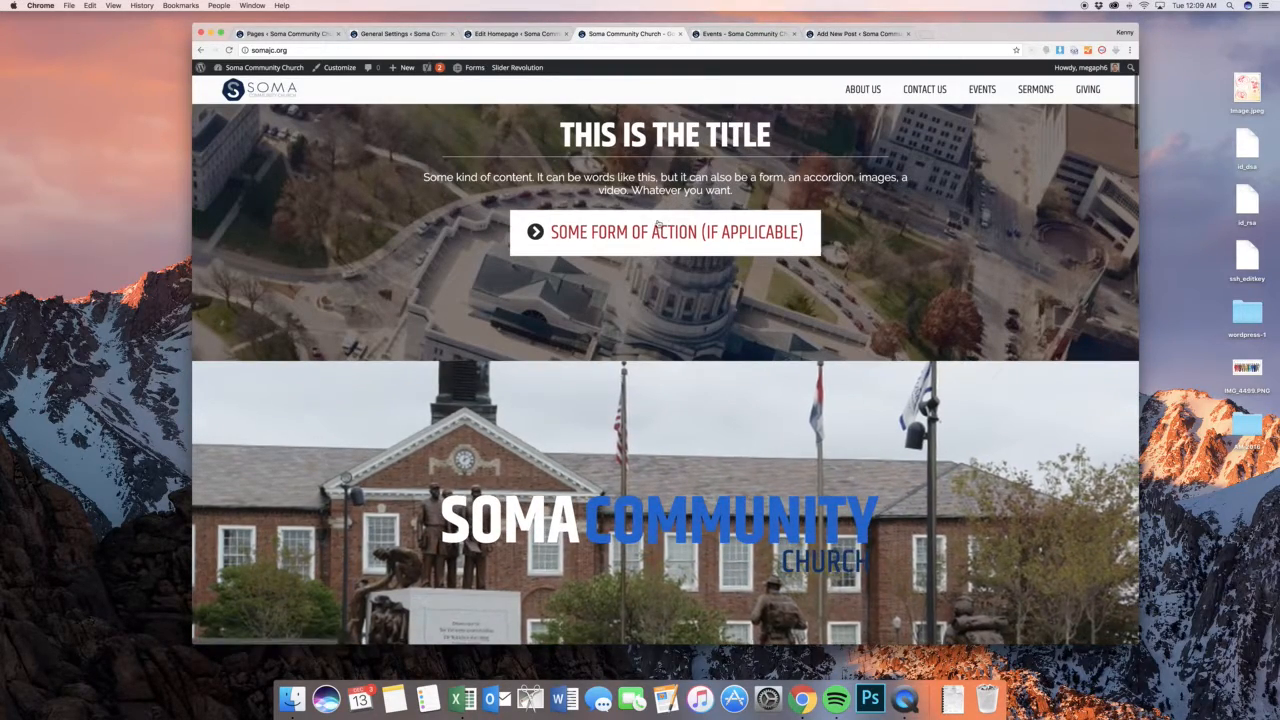
scroll(867, 204, up, 3)
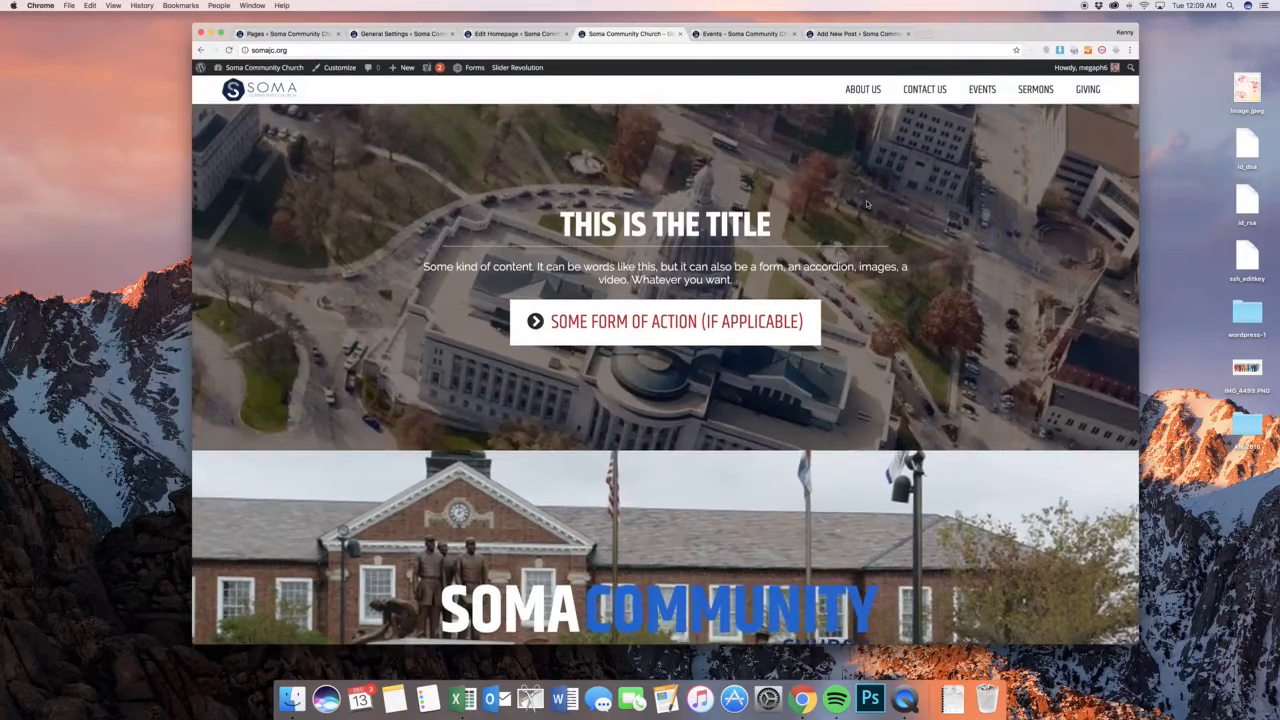
scroll(867, 204, down, 15)
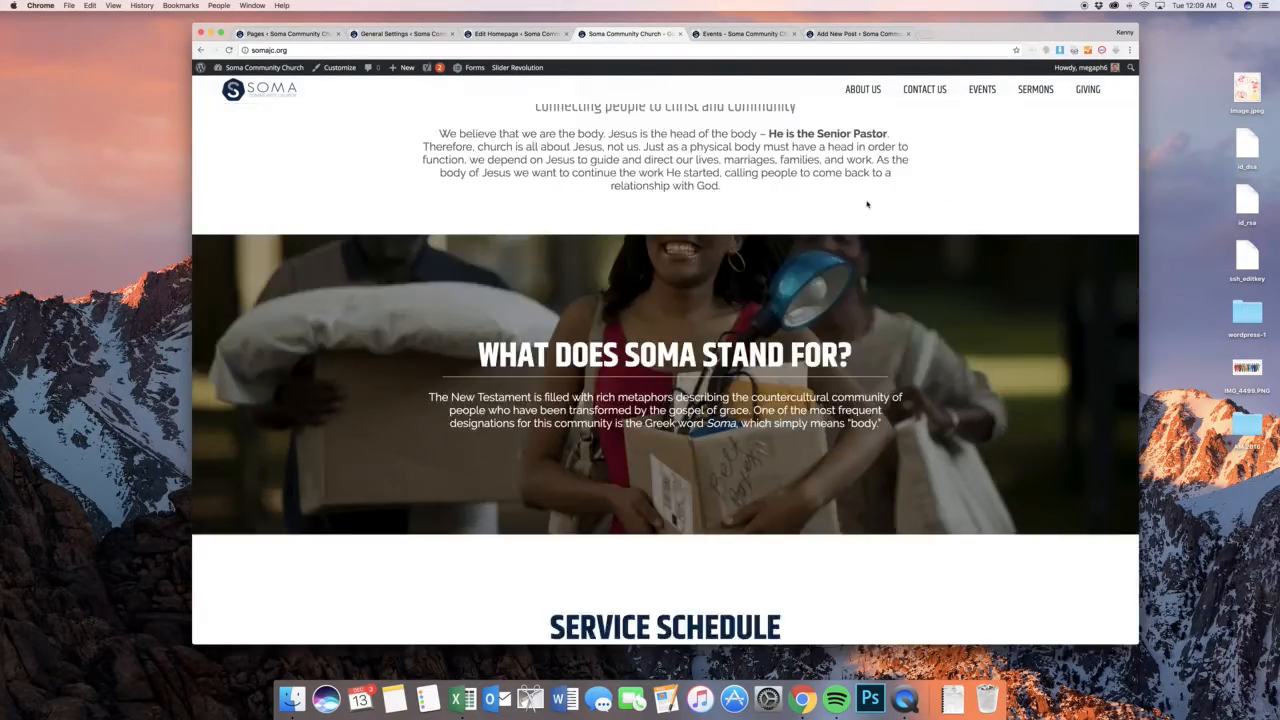
scroll(867, 204, down, 4)
scroll(867, 204, up, 15)
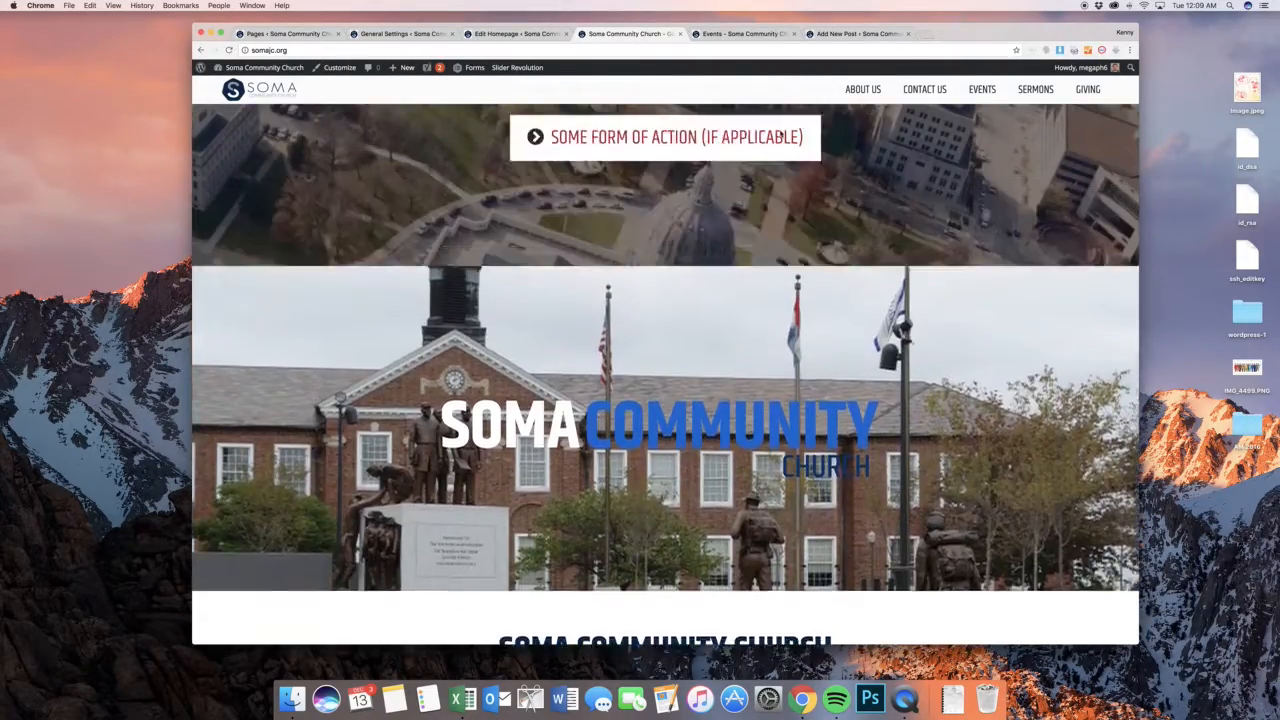
scroll(779, 137, up, 4)
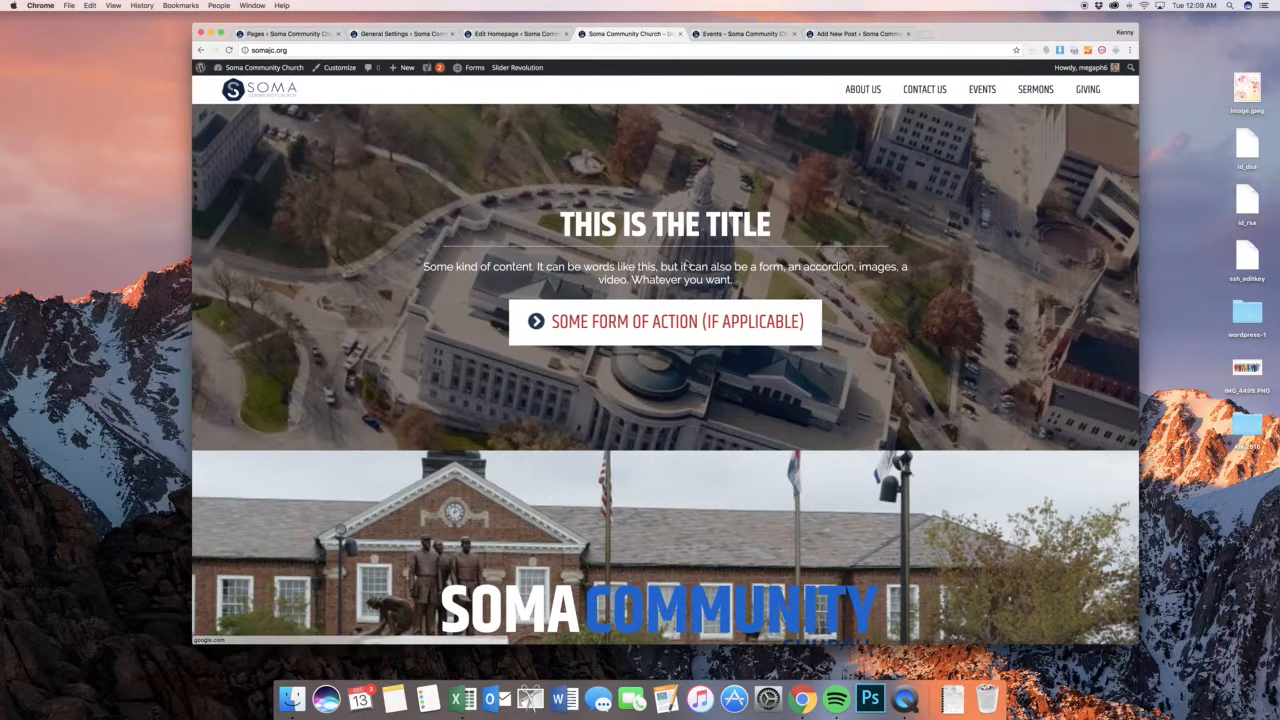
Move Sample Homepage Area in the homepage areas list to between Sermons and Upcoming Events
click(680, 34)
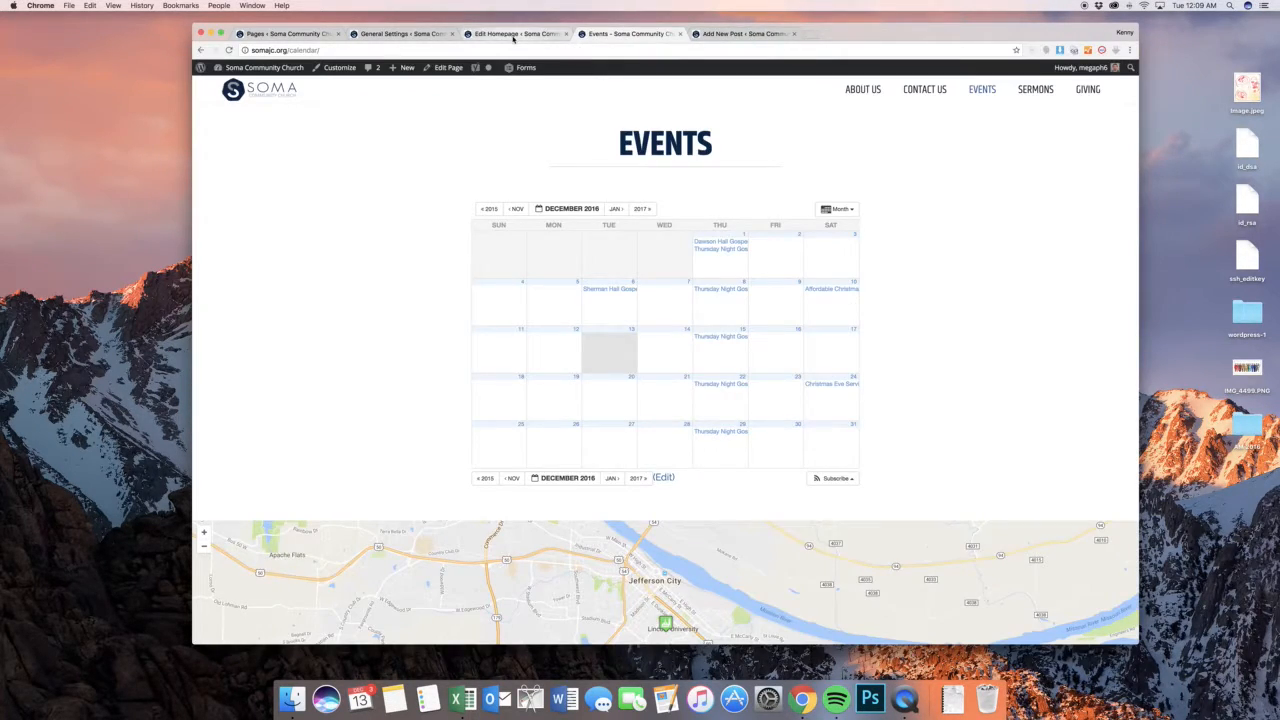
click(522, 36)
scroll(668, 370, down, 10)
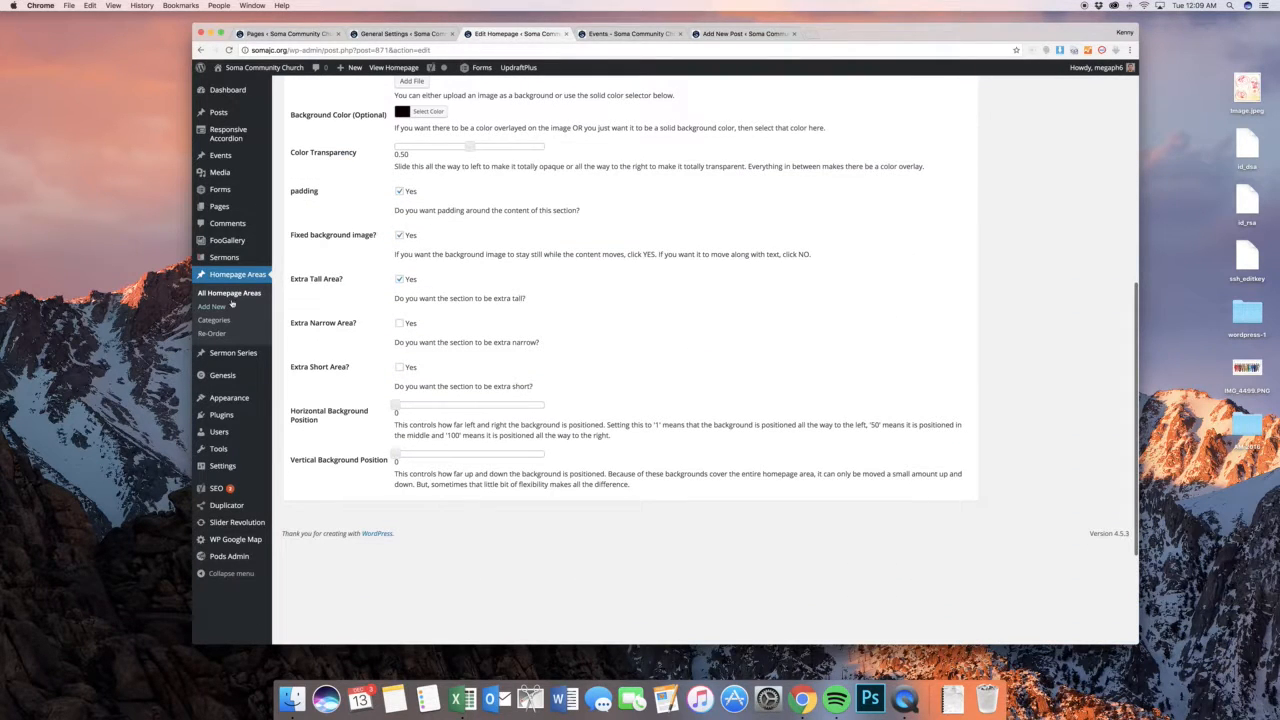
click(221, 296)
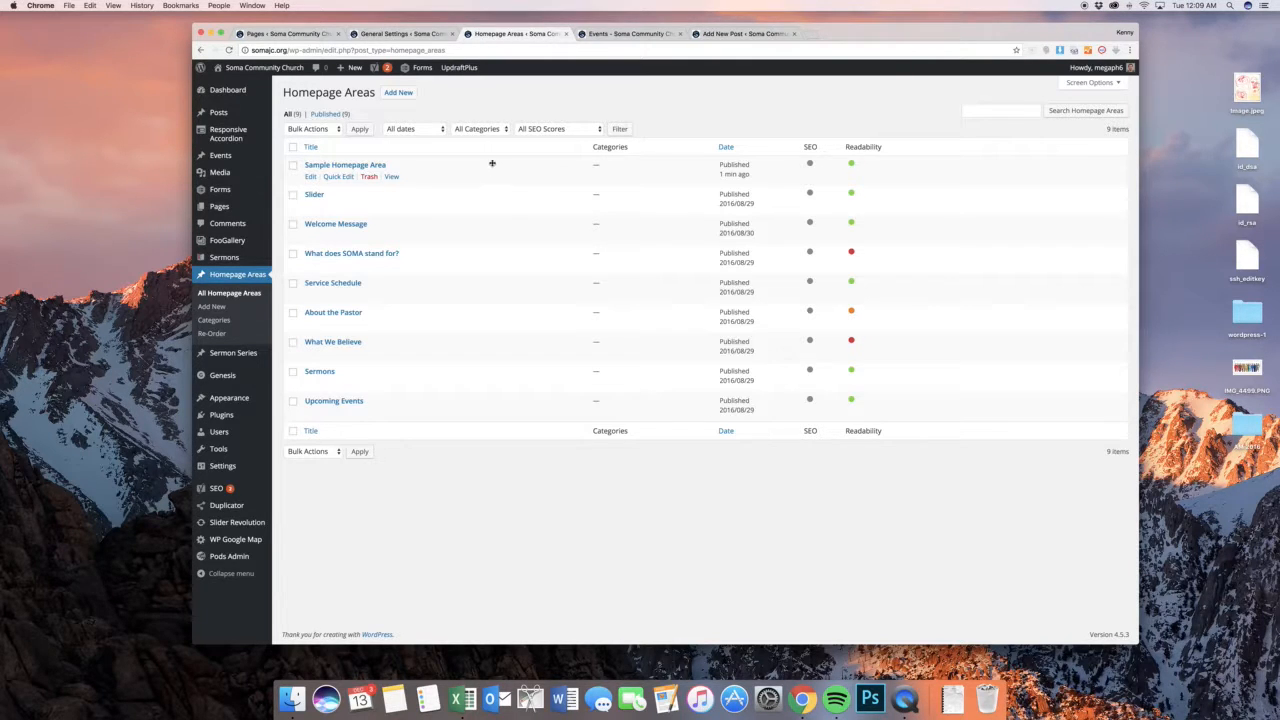
drag(493, 171, 533, 372)
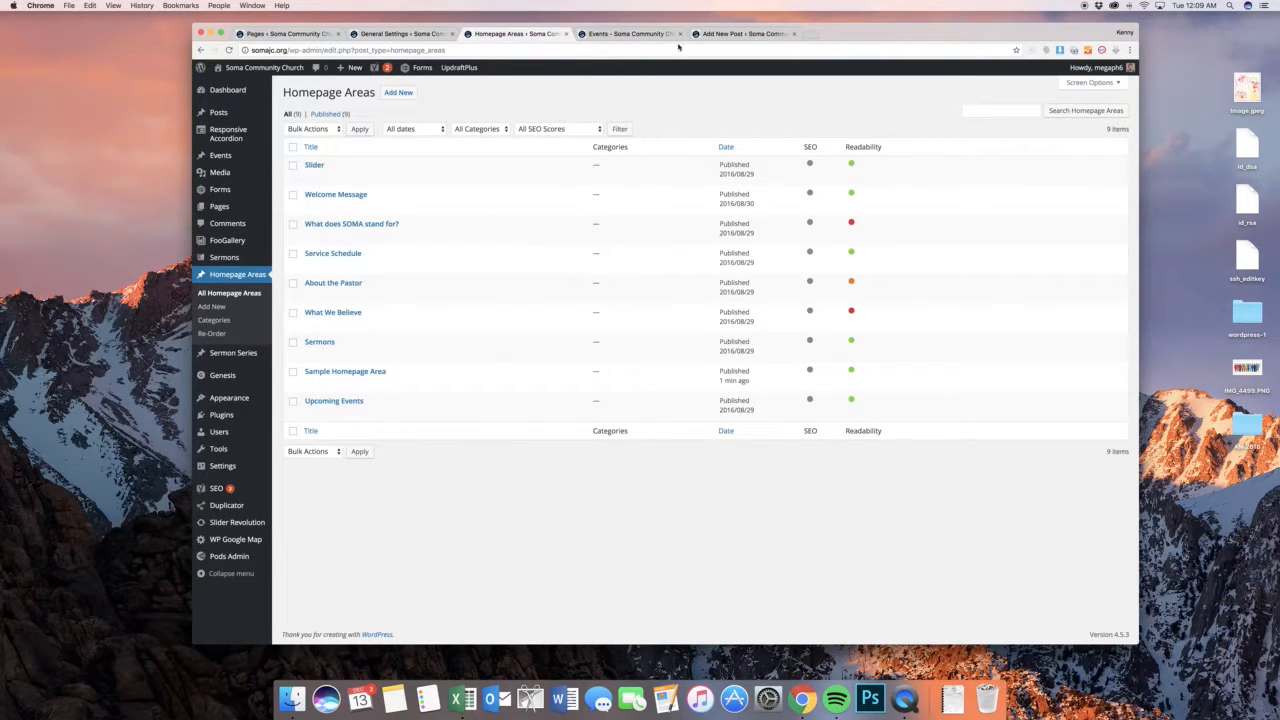
Open the public home page and check the sample area's position relative to the Upcoming Events section
click(628, 33)
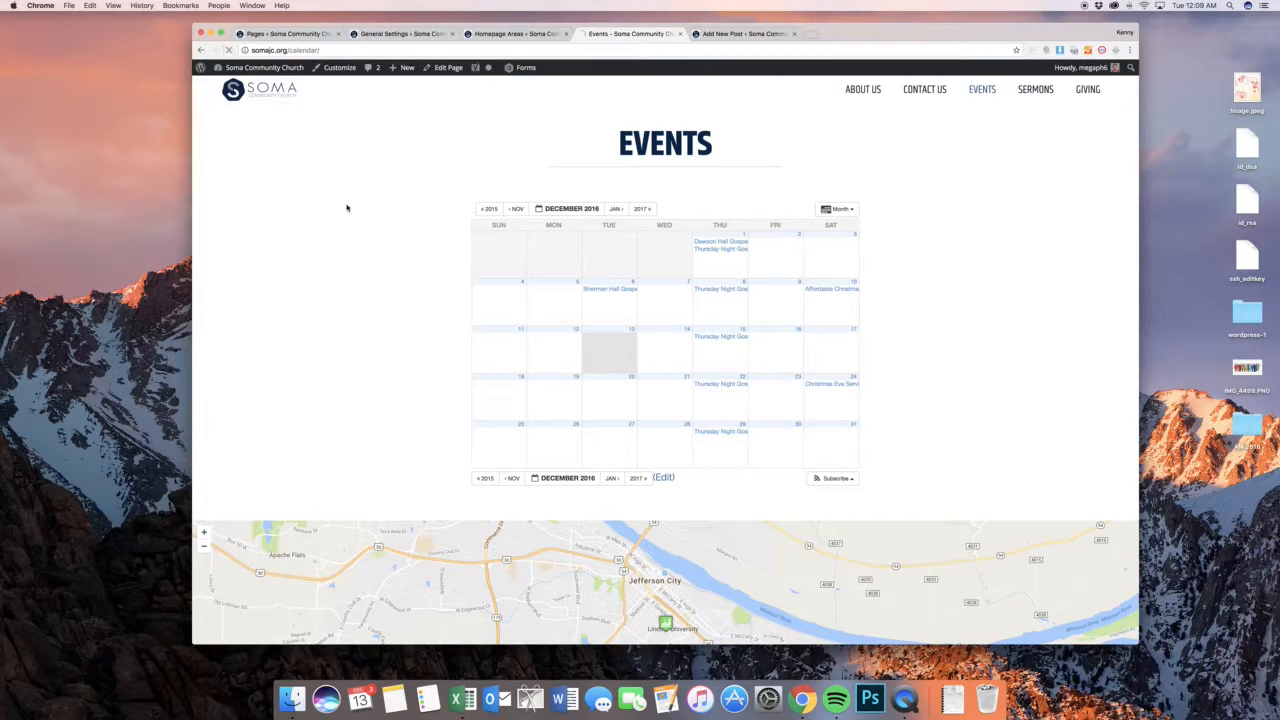
key(super+r)
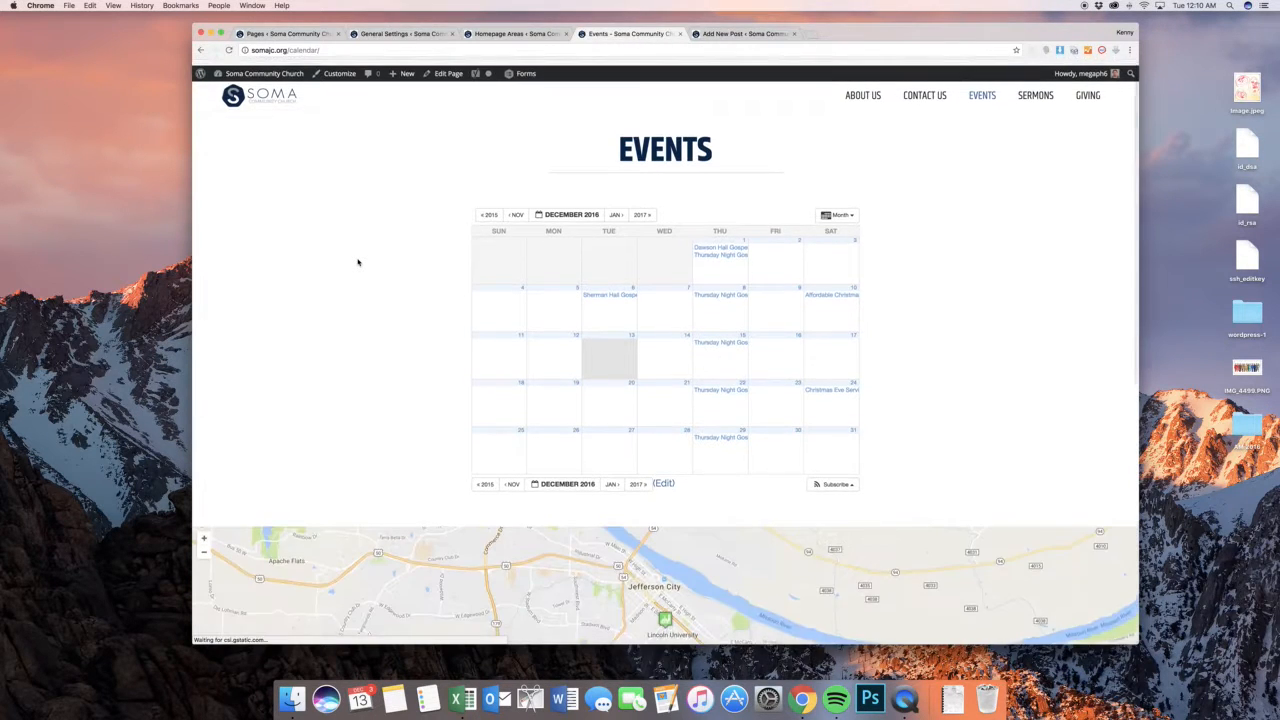
click(265, 92)
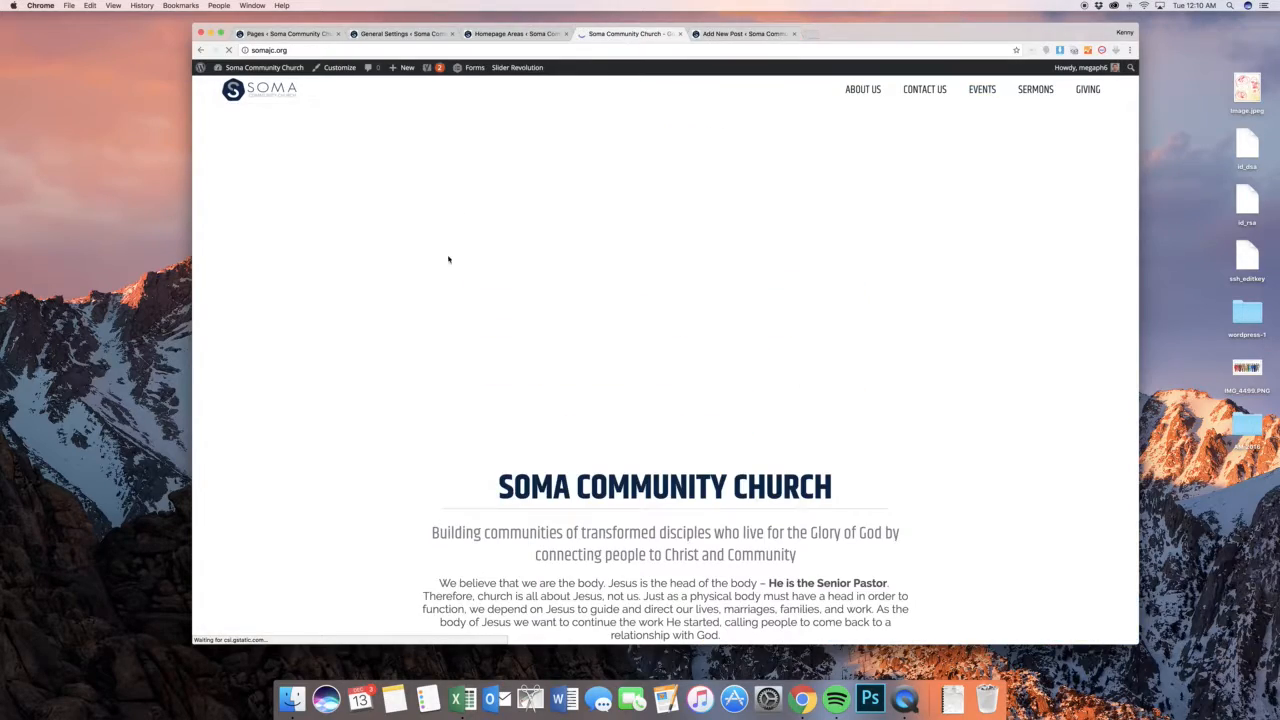
scroll(533, 265, down, 20)
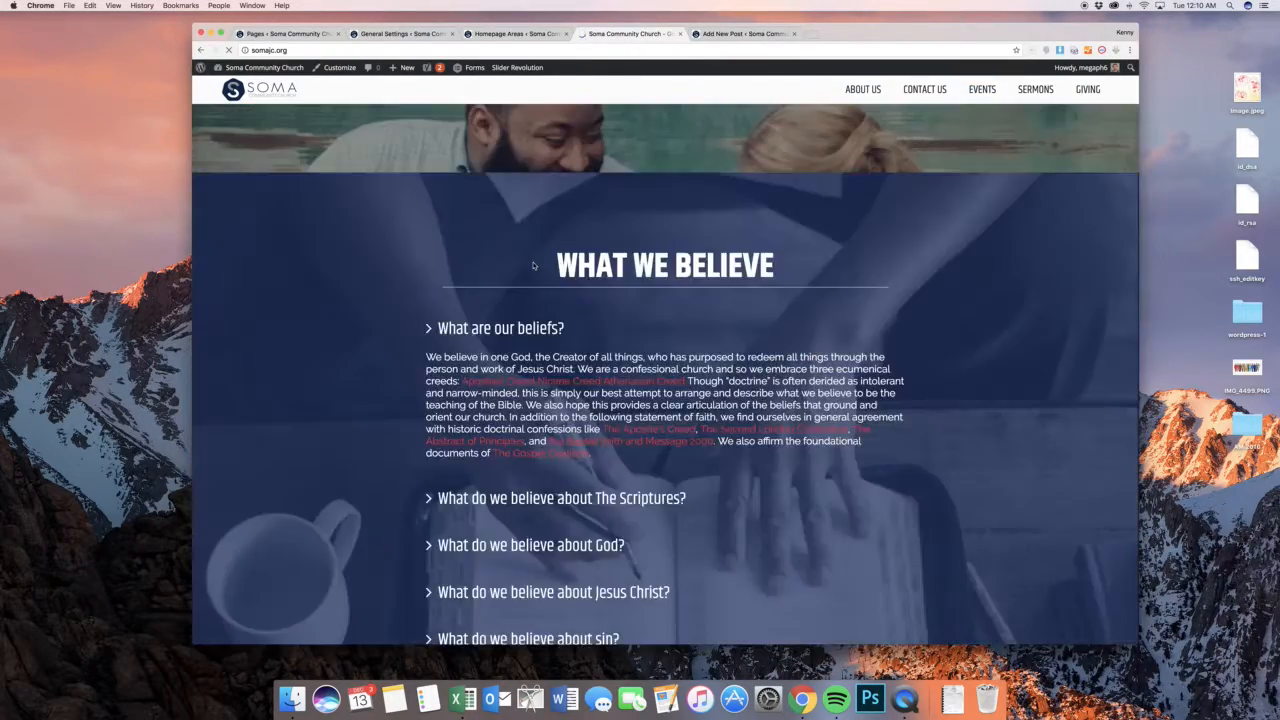
scroll(533, 265, down, 5)
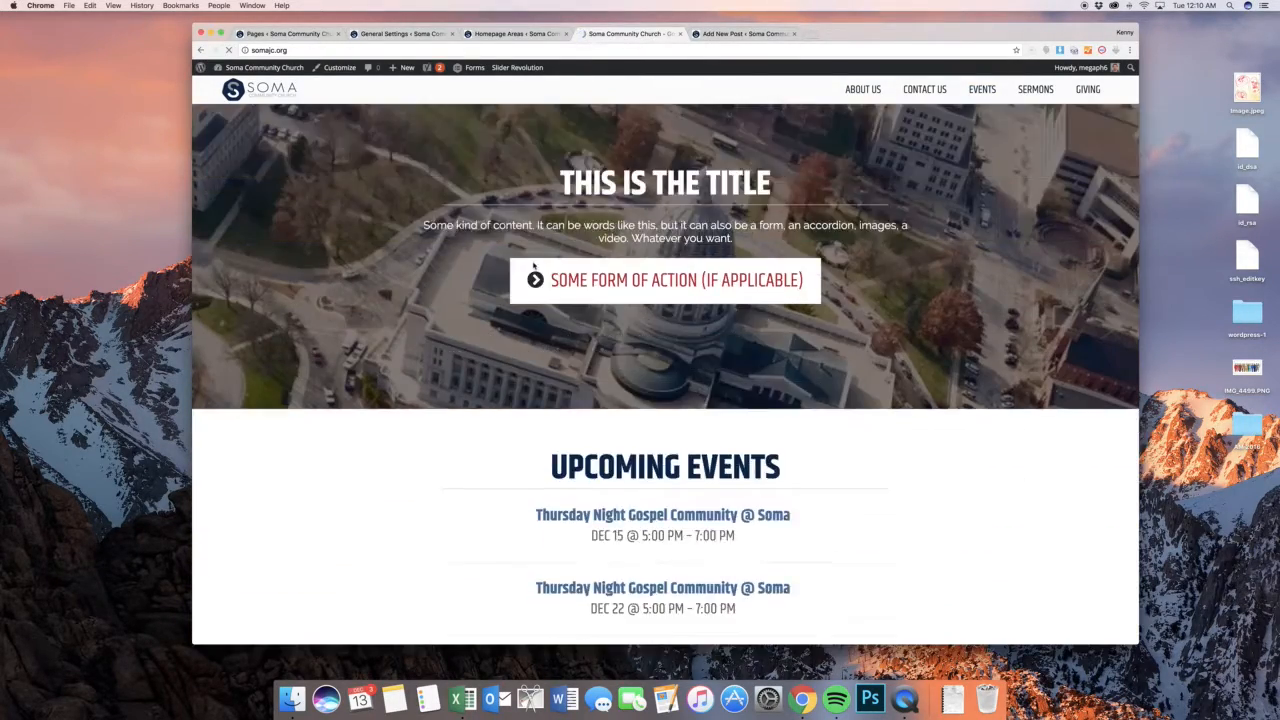
scroll(533, 263, up, 2)
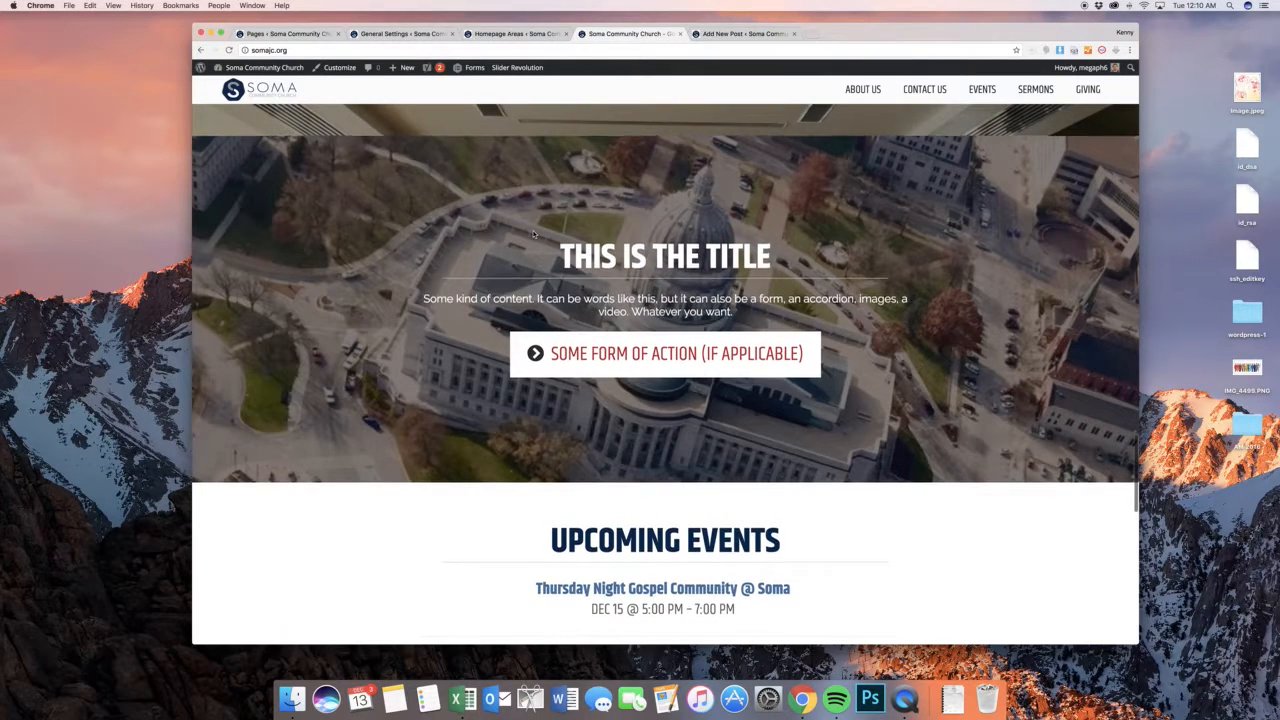
scroll(533, 235, up, 2)
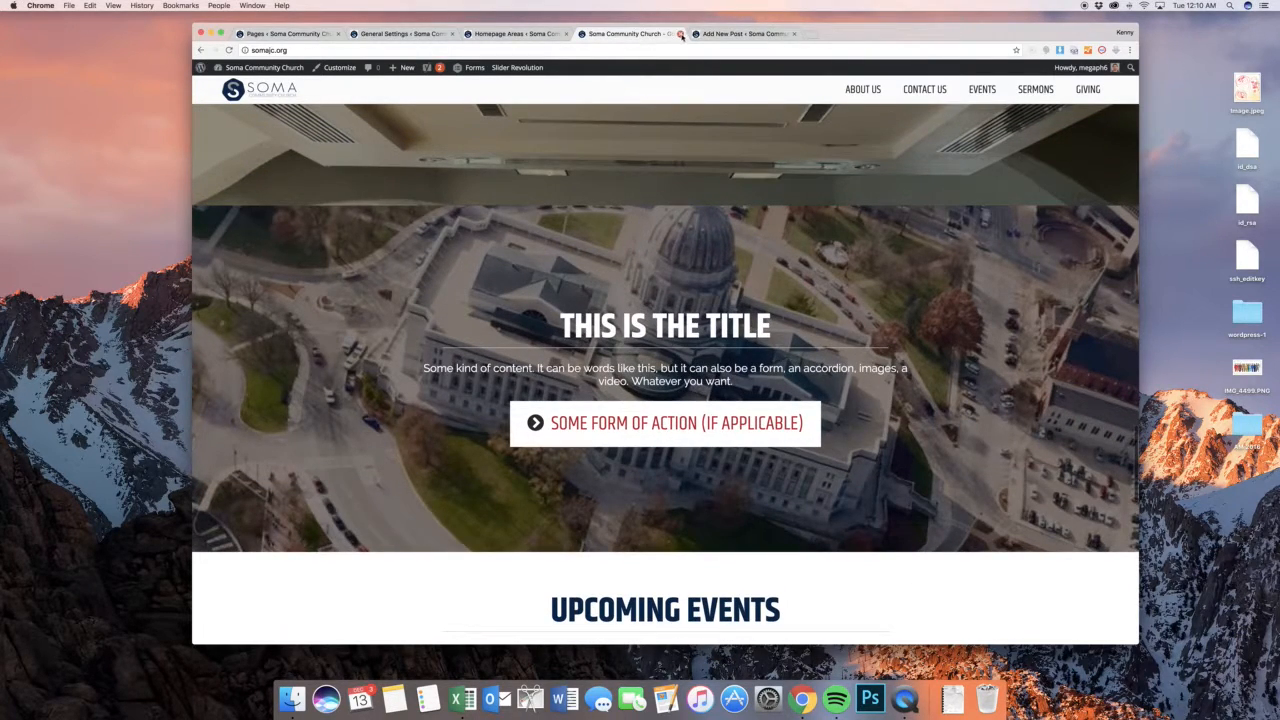
click(680, 34)
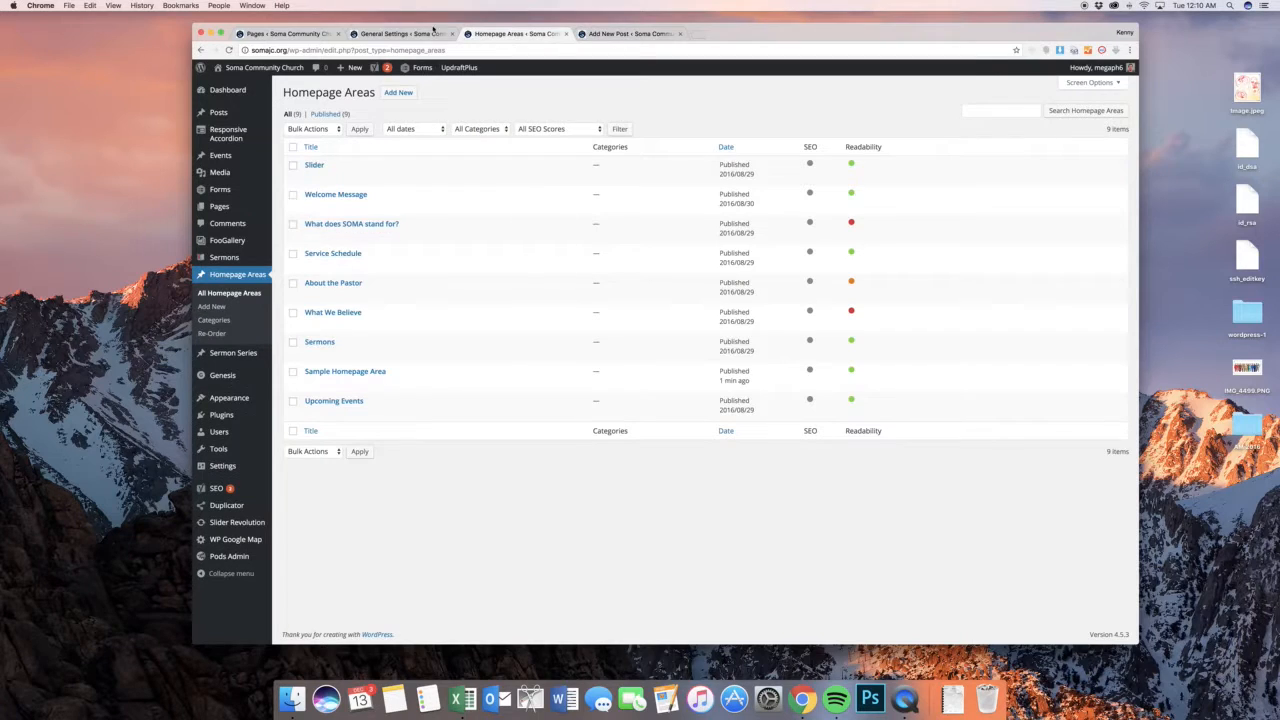
Trash Sample Homepage Area and delete it permanently from the trash
click(414, 34)
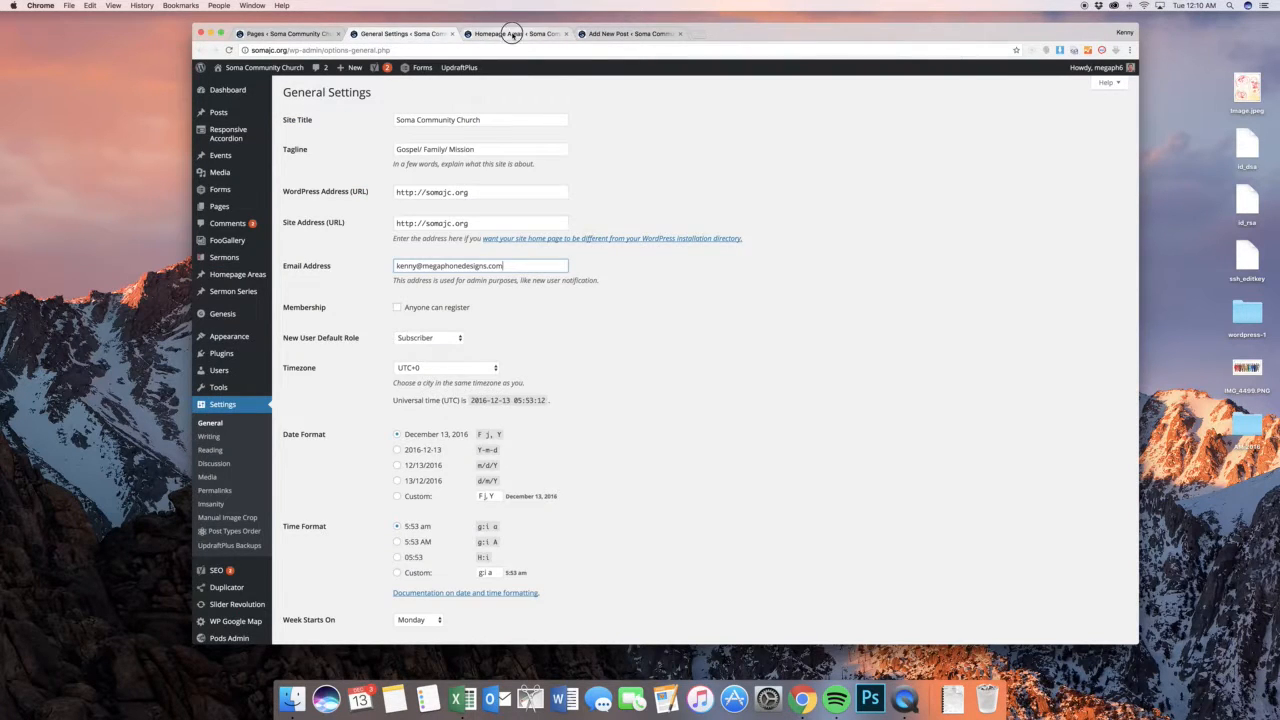
click(513, 34)
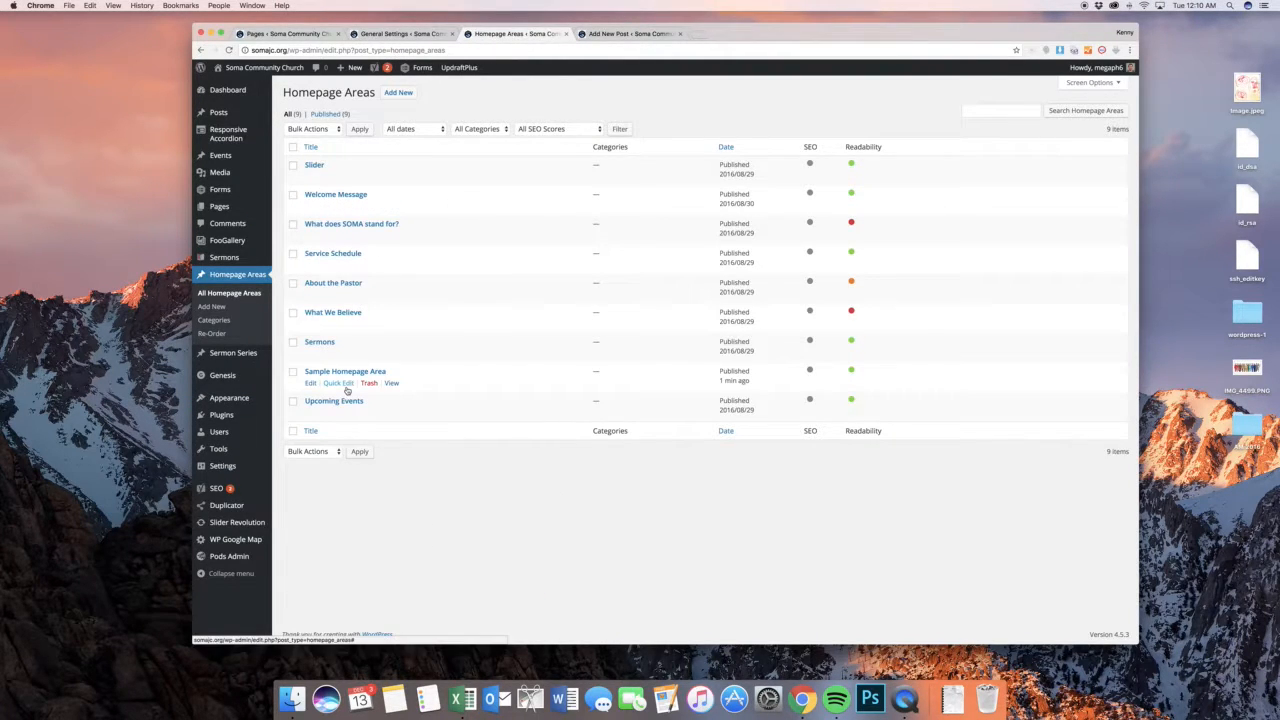
click(367, 385)
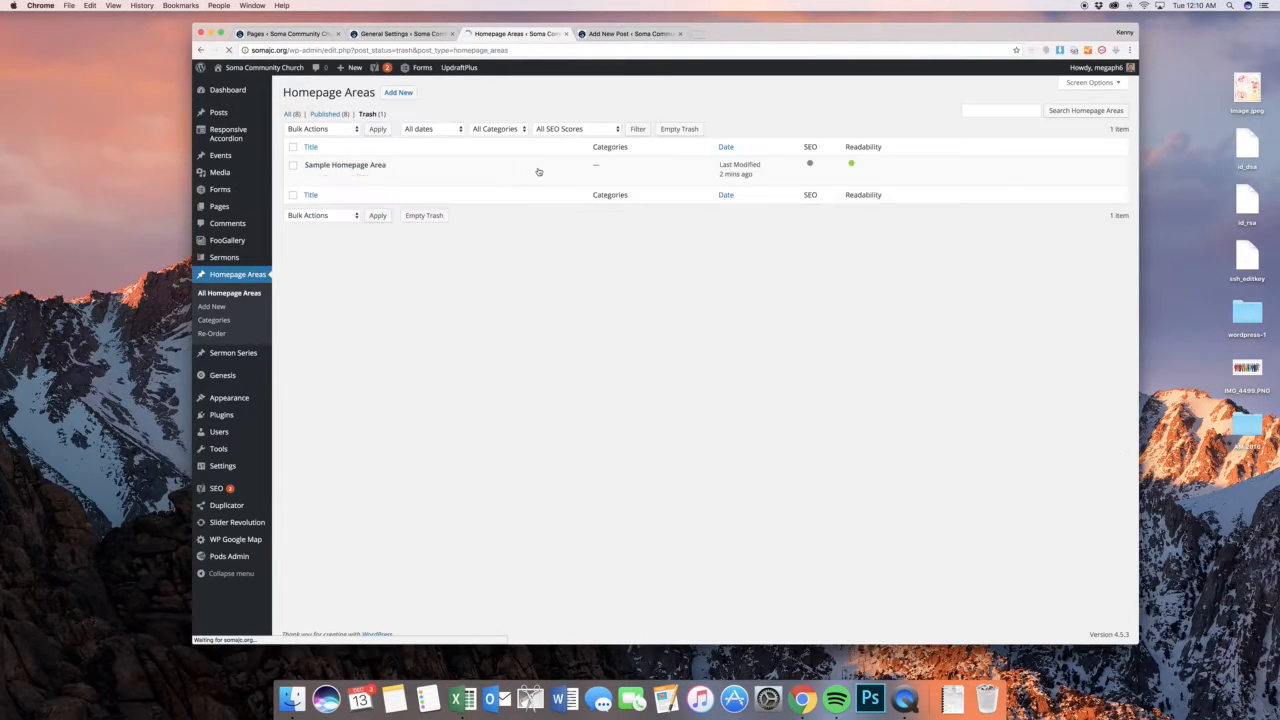
click(351, 179)
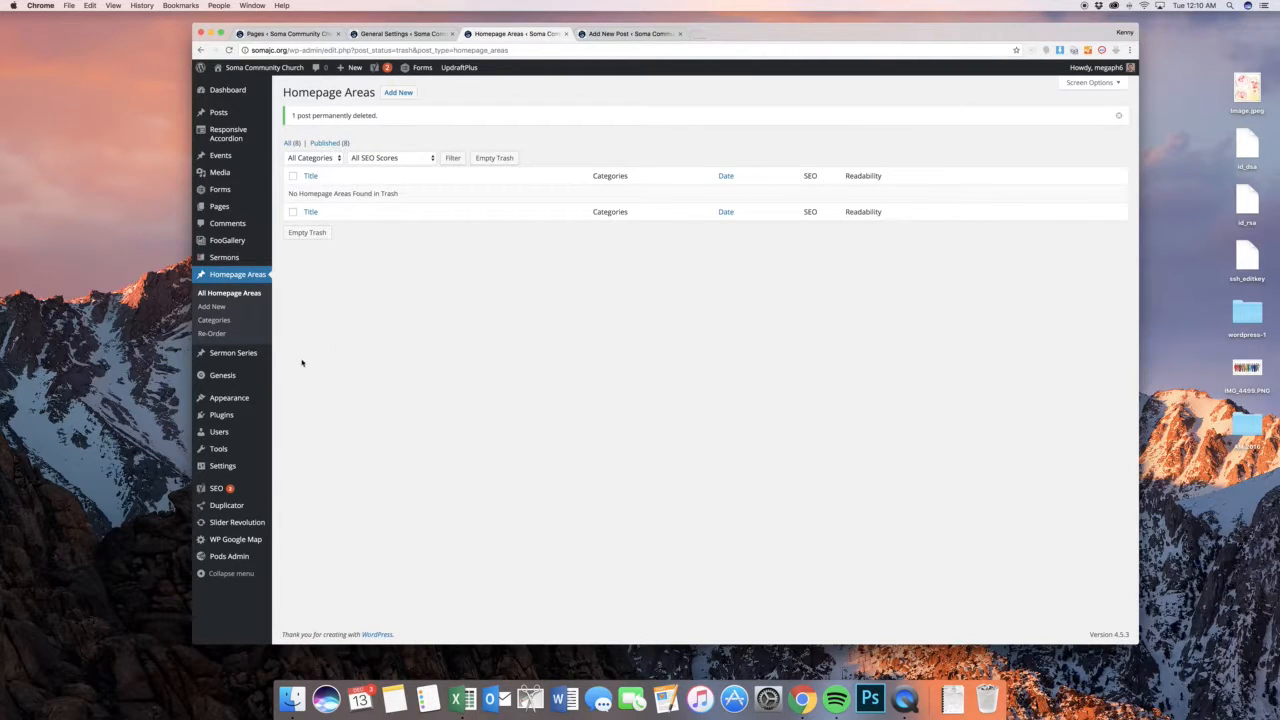
Open the site's widgets page and examine the settings of the Image widget in the Header Right area
mouse_move(268, 380)
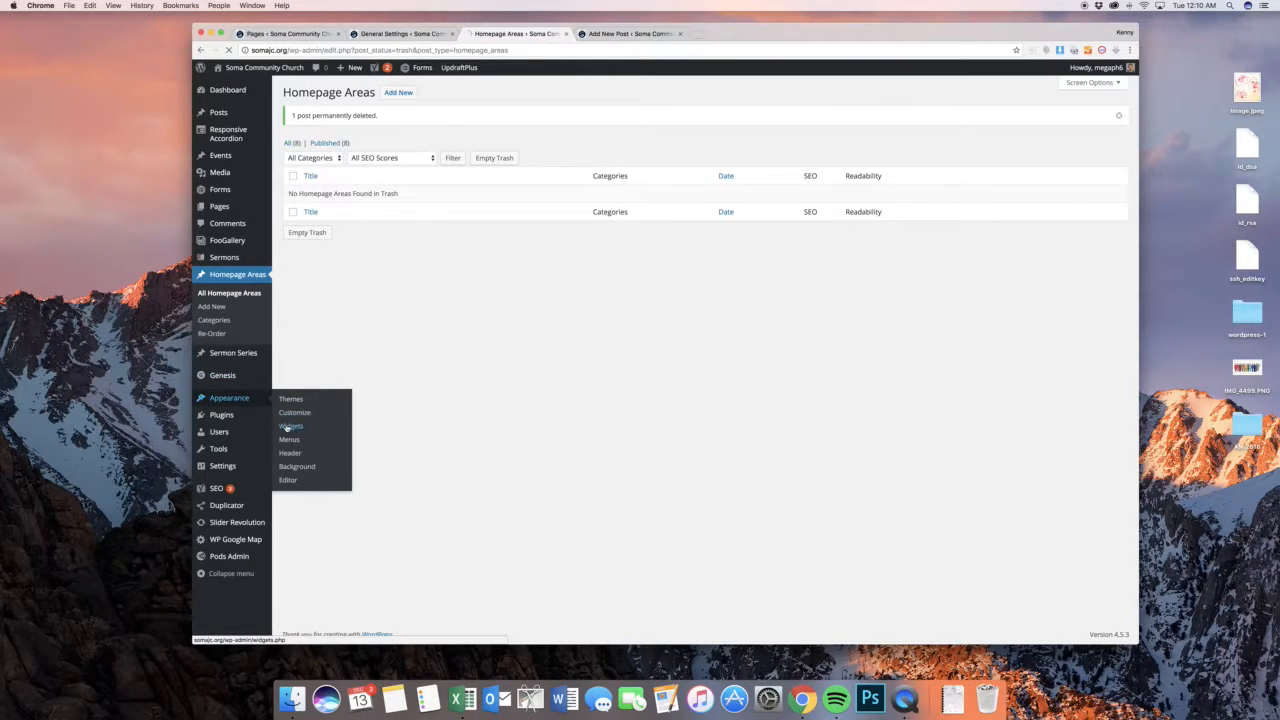
click(290, 426)
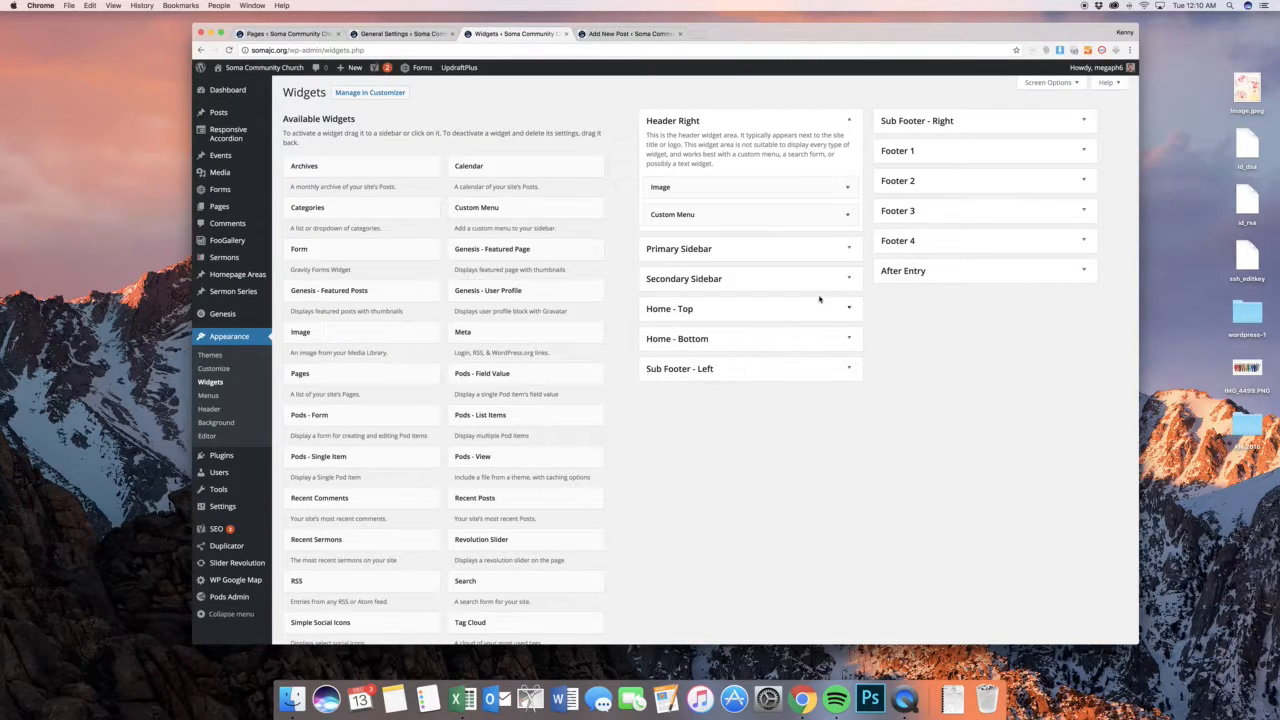
click(842, 189)
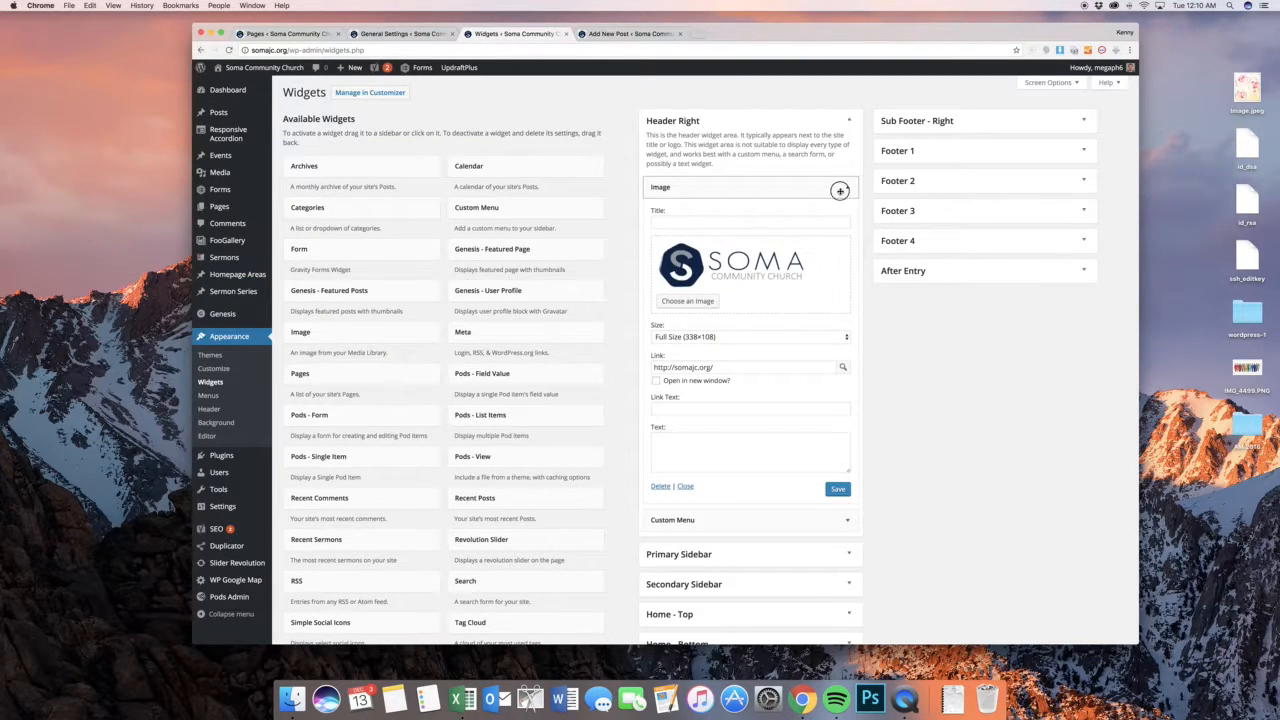
click(840, 190)
Open the public home page and compare its logo and navigation with the Image and Custom Menu widgets in Header Right
click(400, 33)
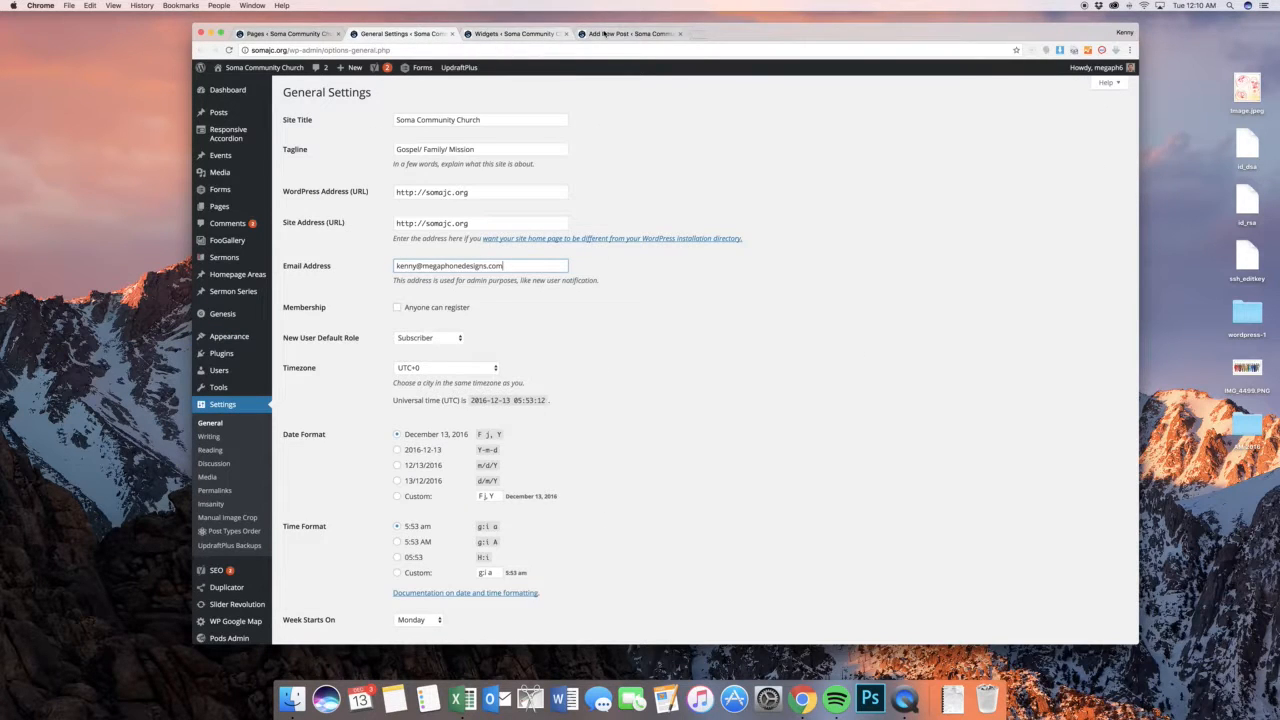
click(268, 86)
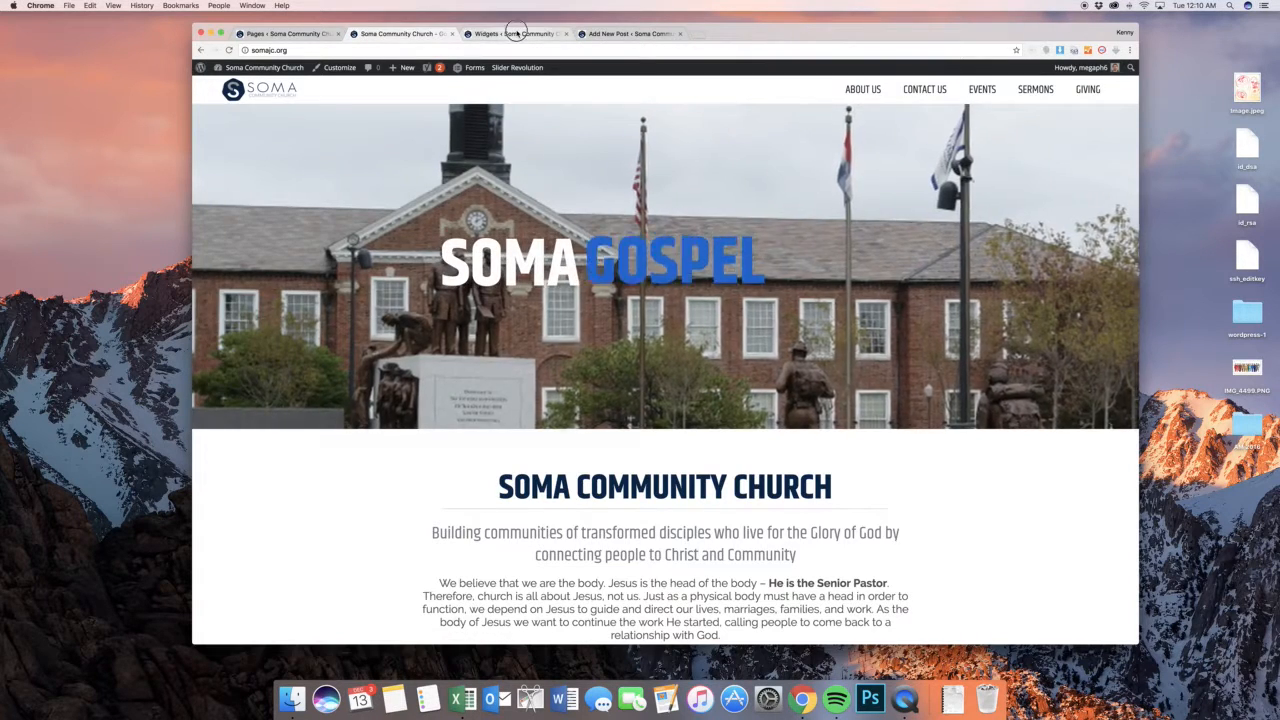
click(512, 33)
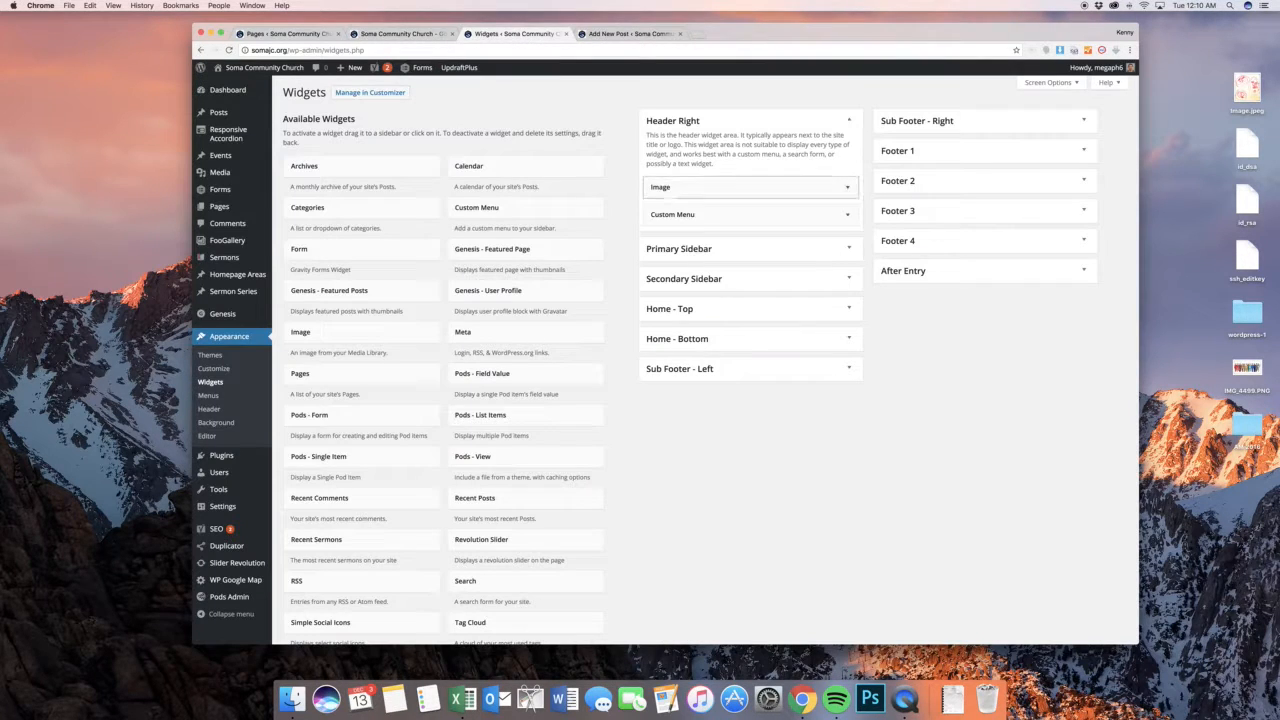
click(700, 214)
click(700, 214)
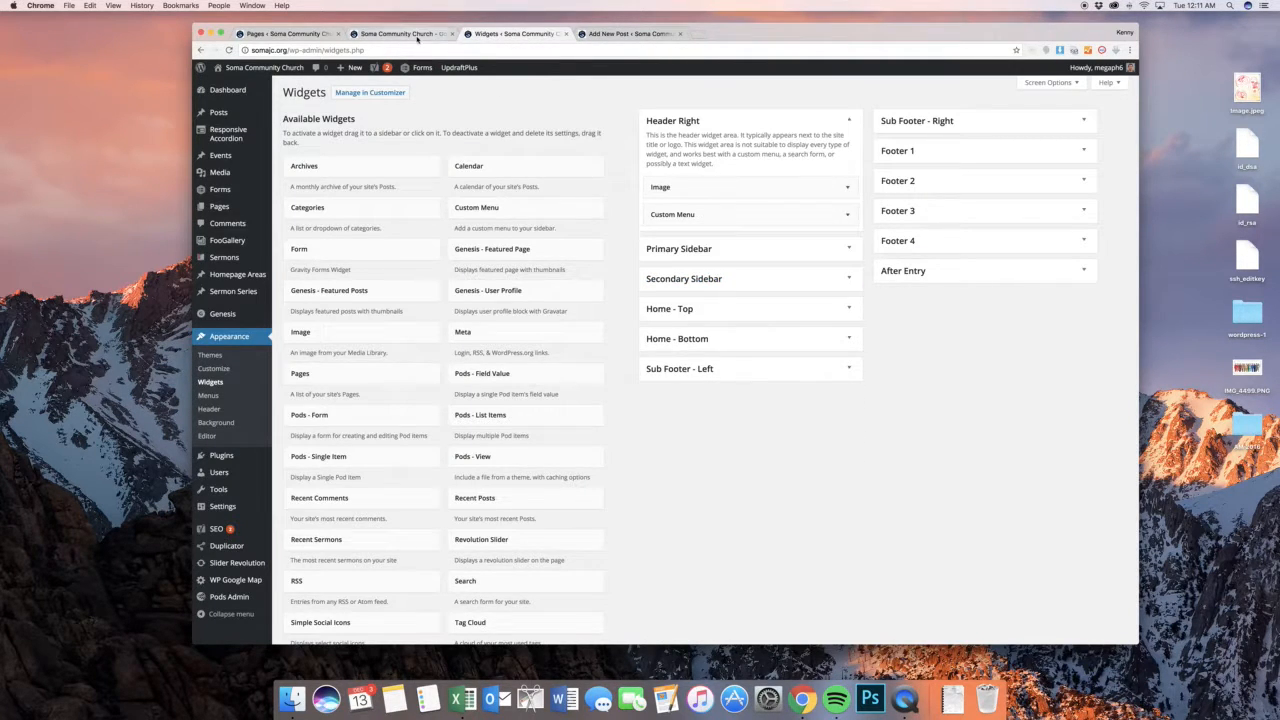
click(418, 35)
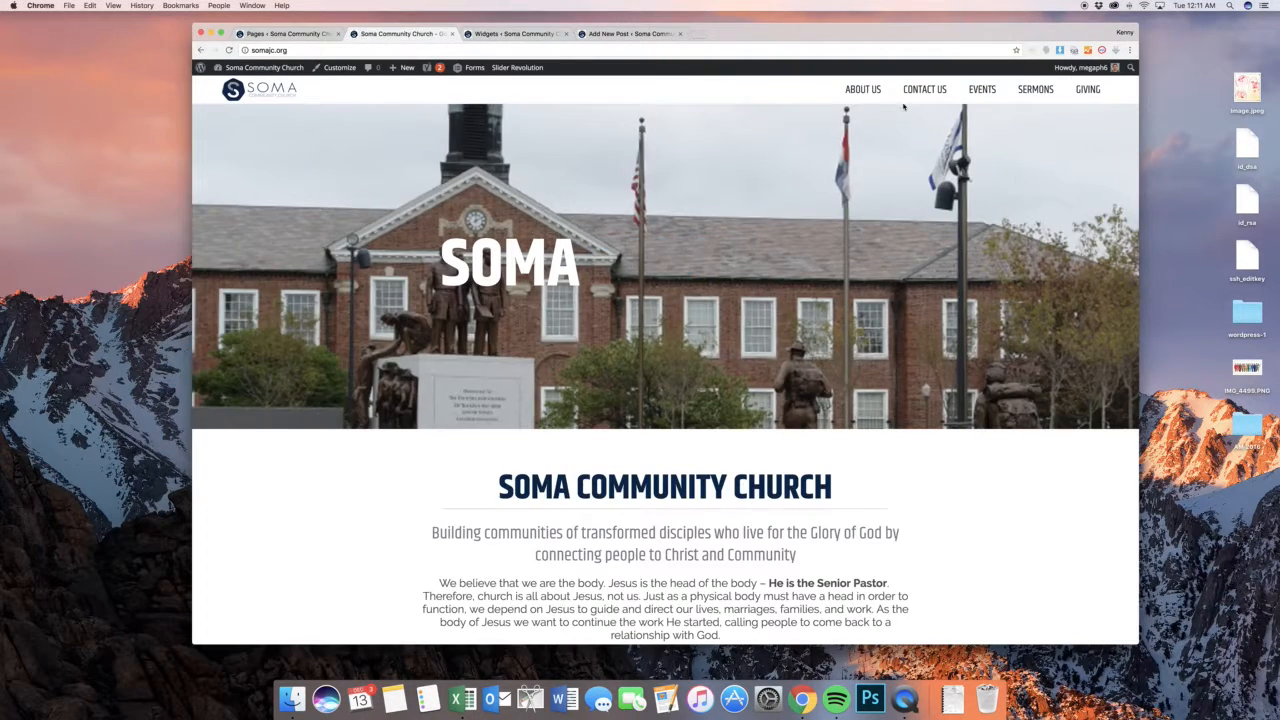
click(509, 36)
click(720, 214)
click(720, 211)
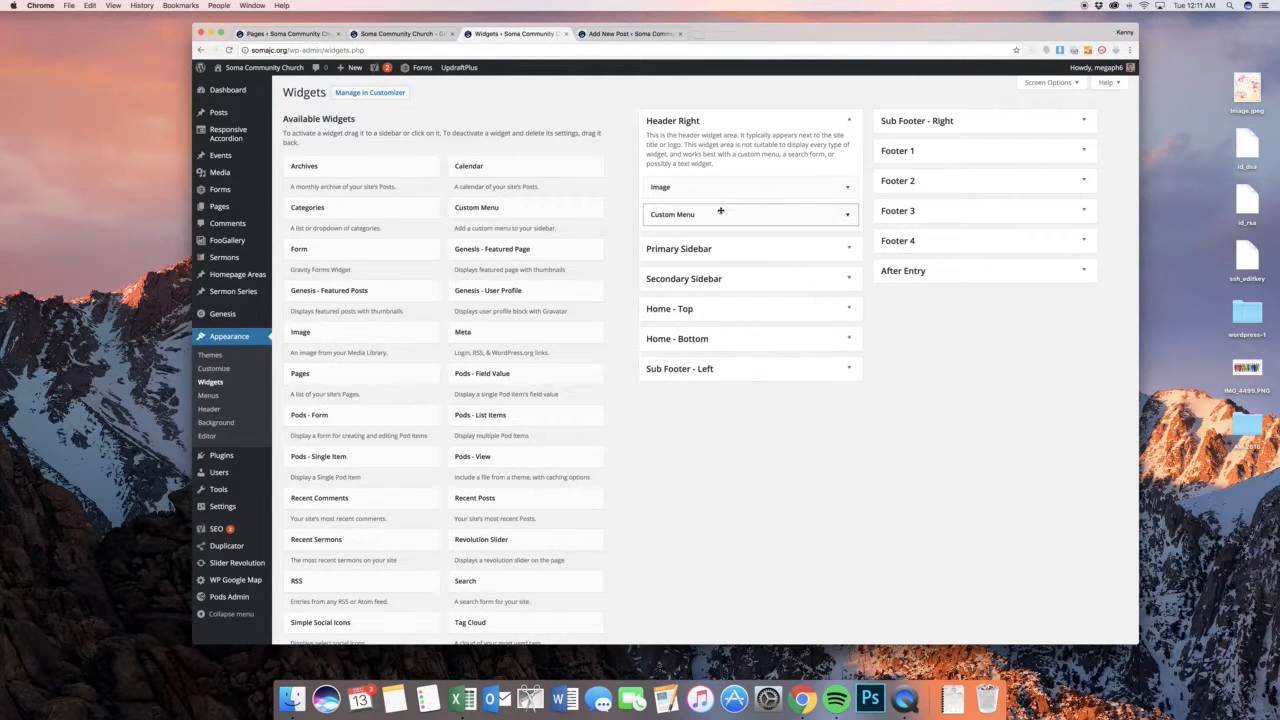
Expand the Primary Sidebar, Secondary Sidebar and Home - Top widget areas to view their contents
click(786, 248)
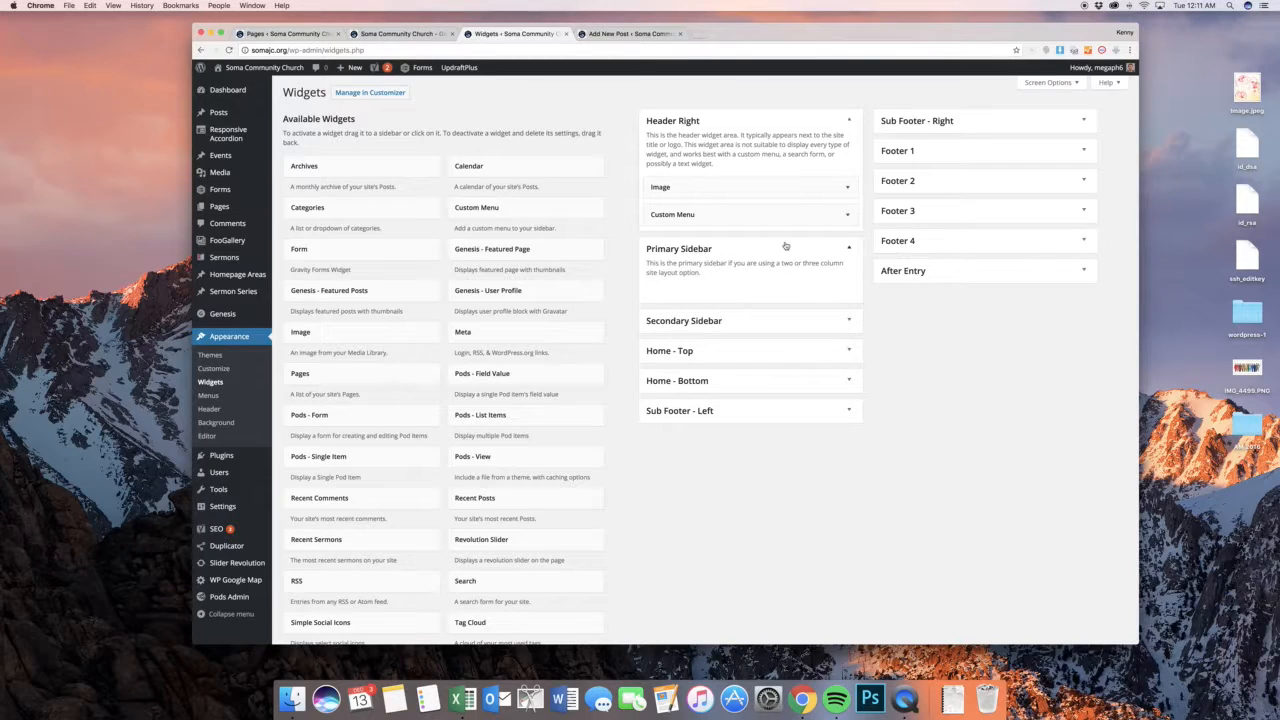
click(745, 318)
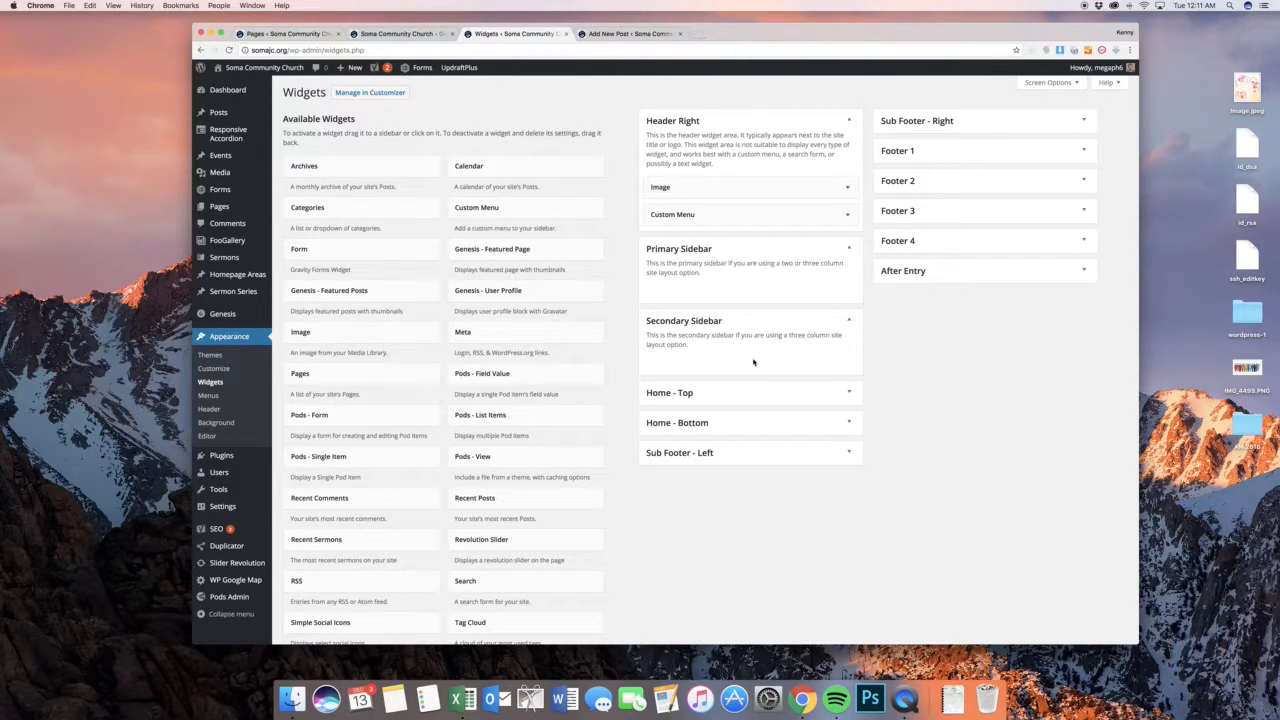
click(751, 394)
Examine the settings of the Pods - List Items widget in Home - Top and close it again
scroll(810, 330, down, 3)
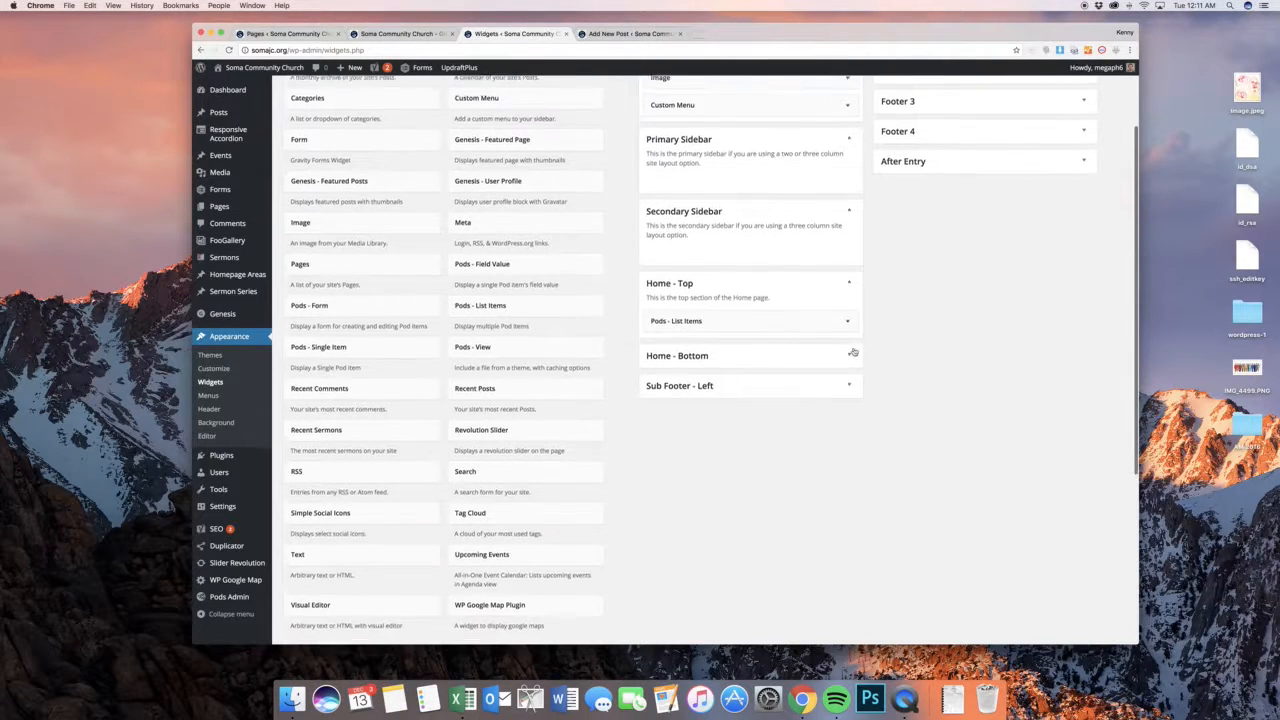
click(825, 317)
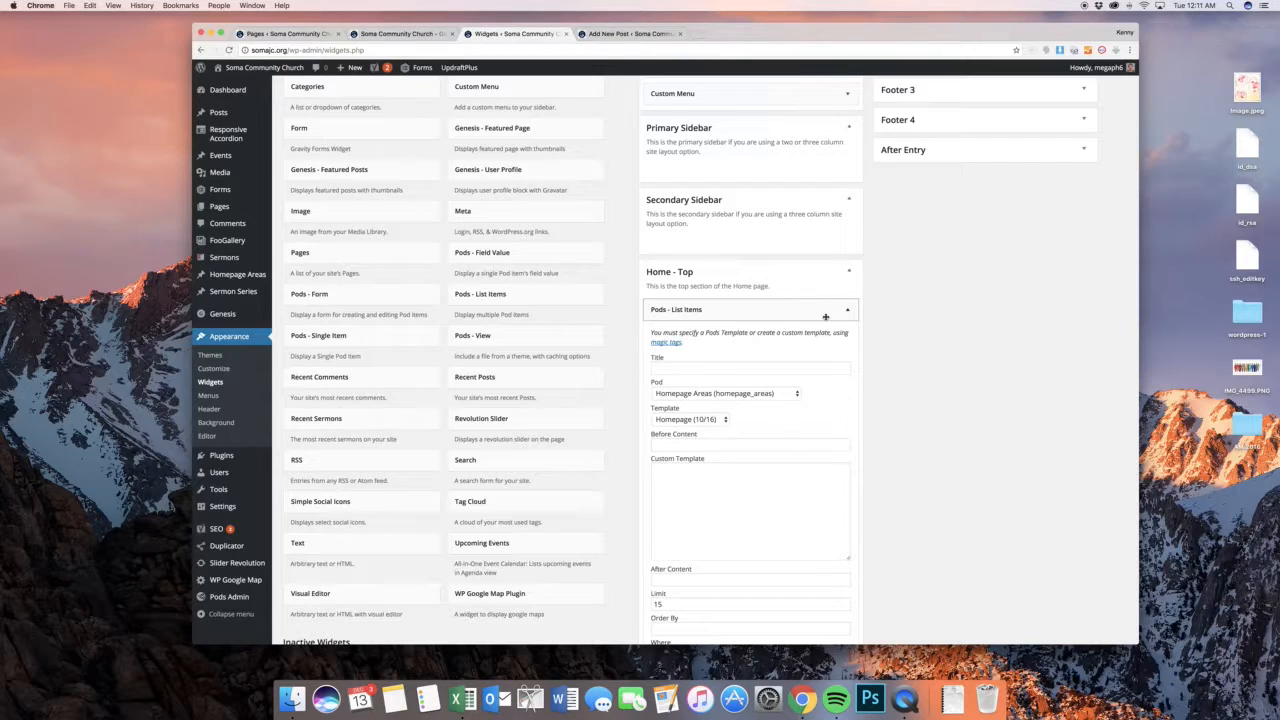
click(825, 317)
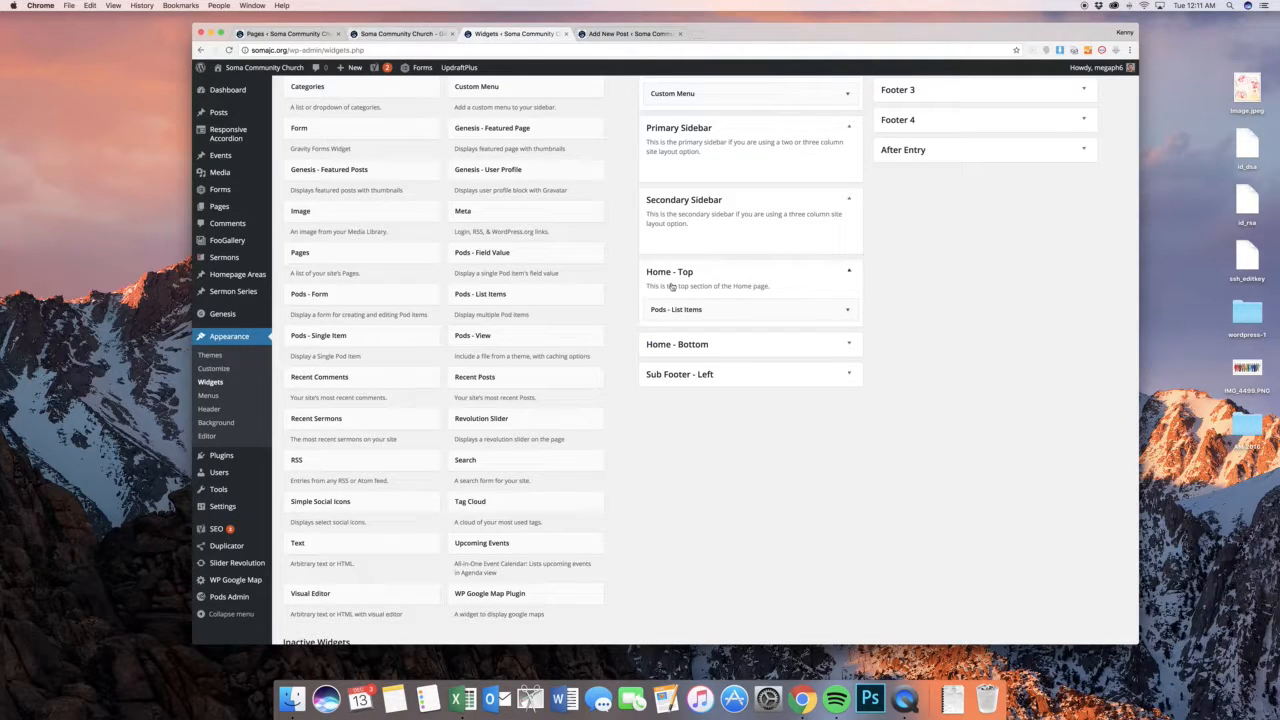
mouse_move(243, 284)
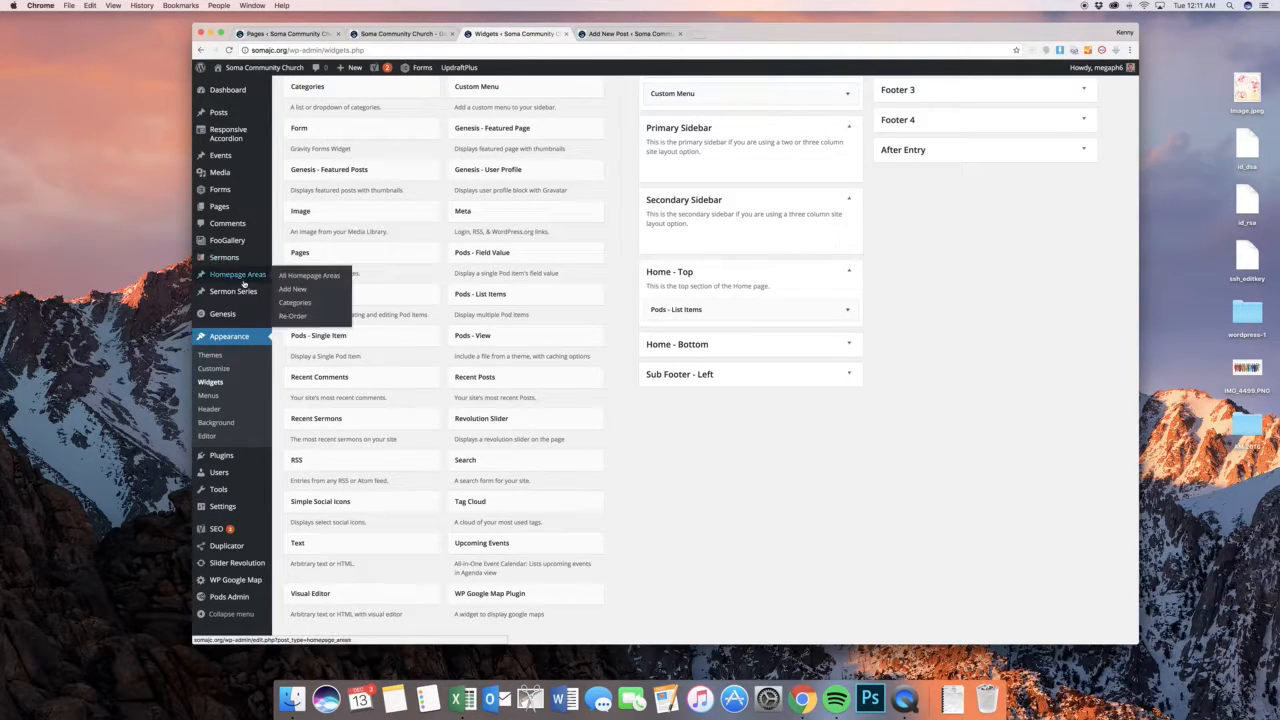
click(674, 313)
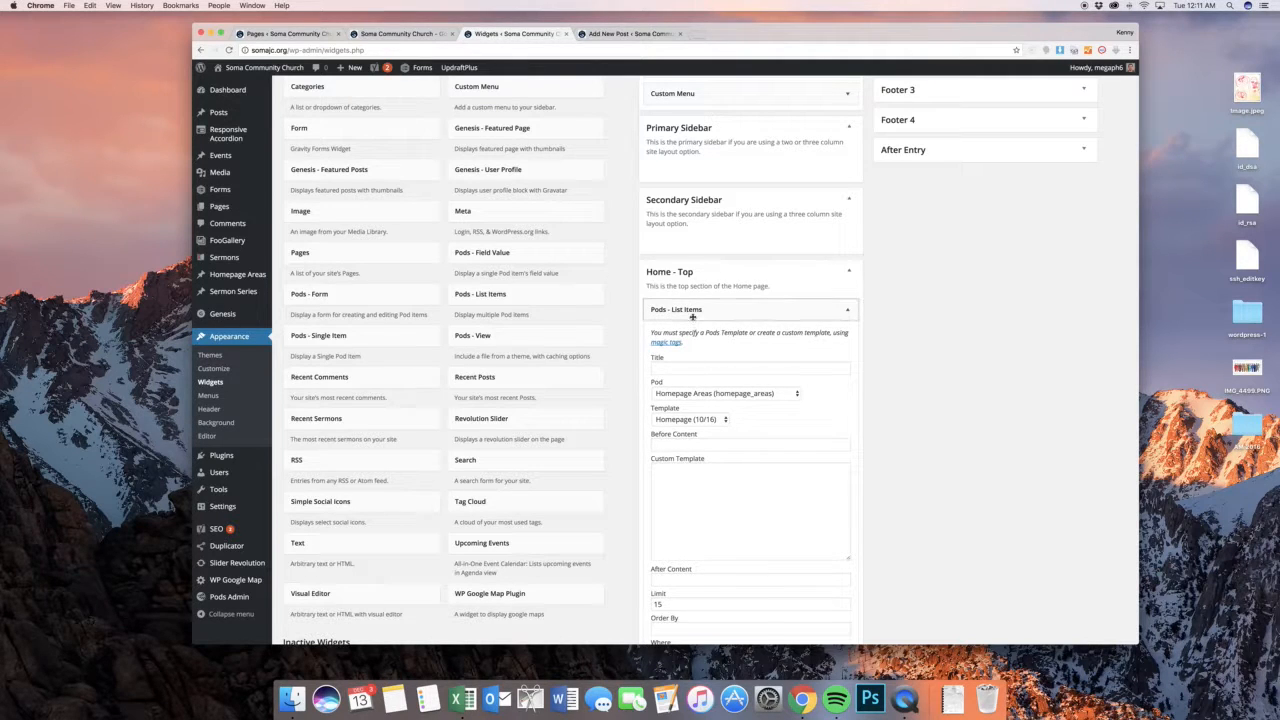
click(692, 313)
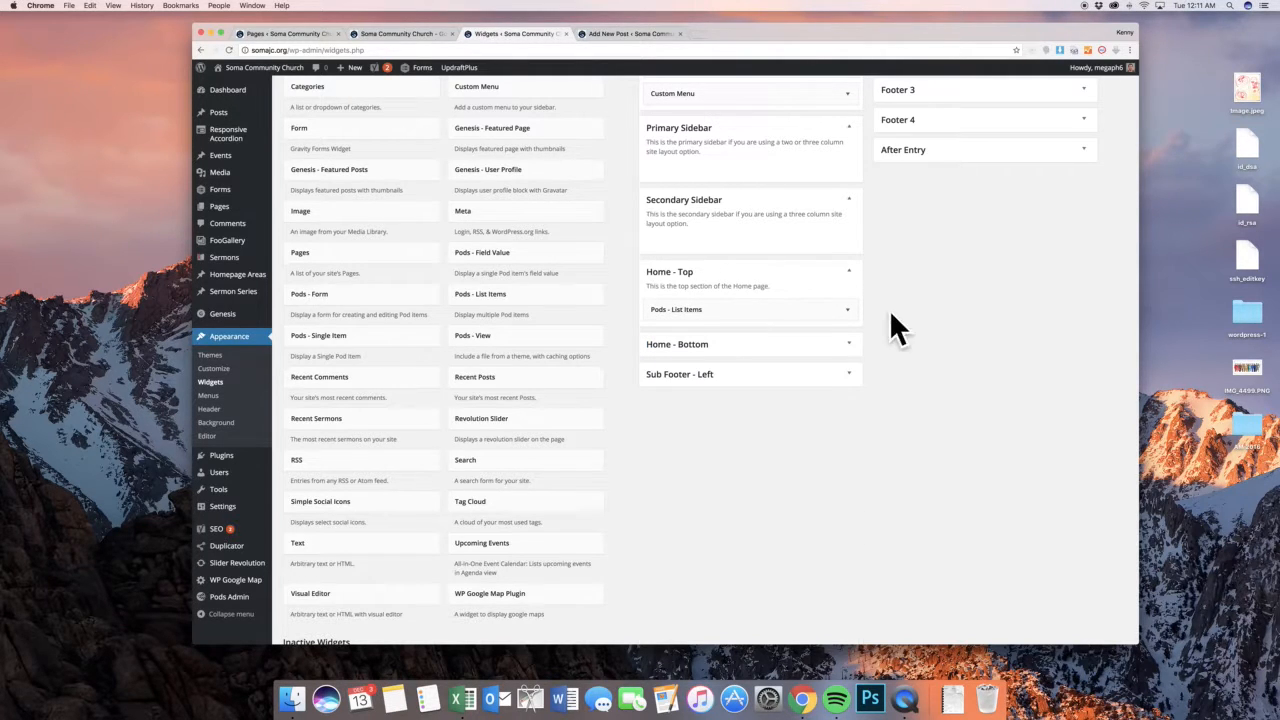
Expand the Home - Bottom, Sub Footer - Left and Sub Footer - Right widget areas to view their contents
click(849, 345)
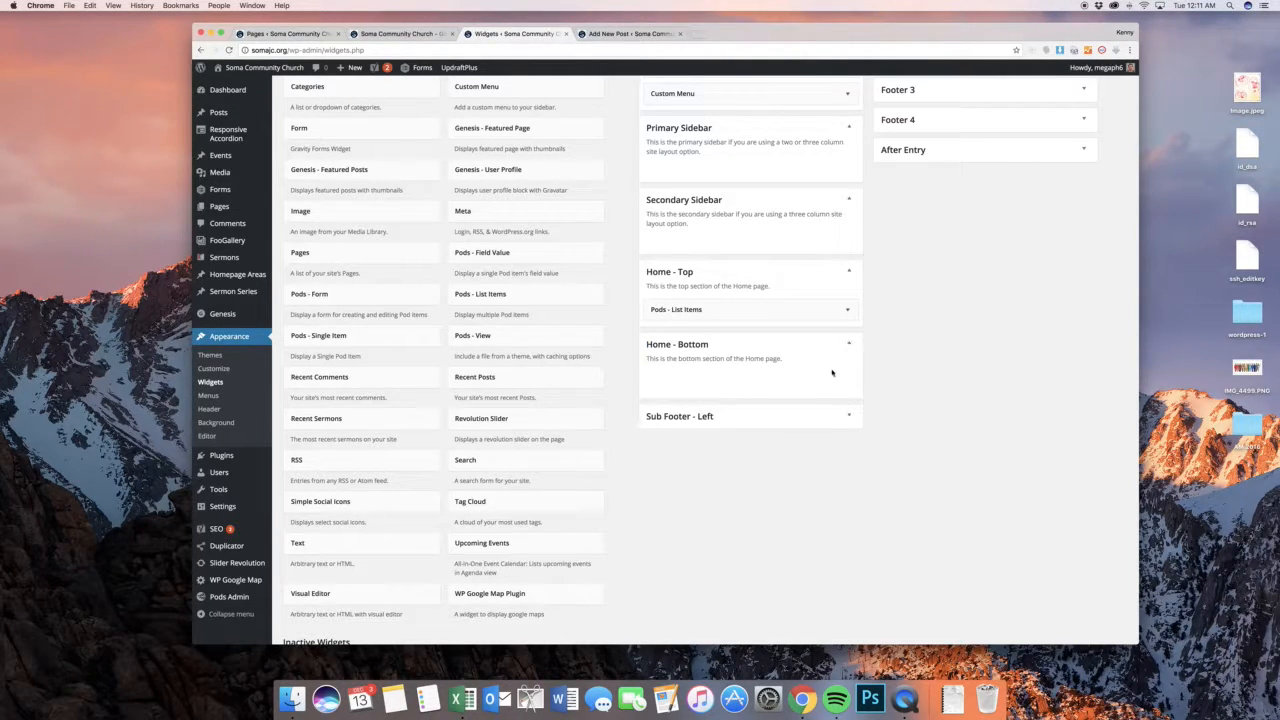
click(816, 422)
scroll(932, 410, up, 3)
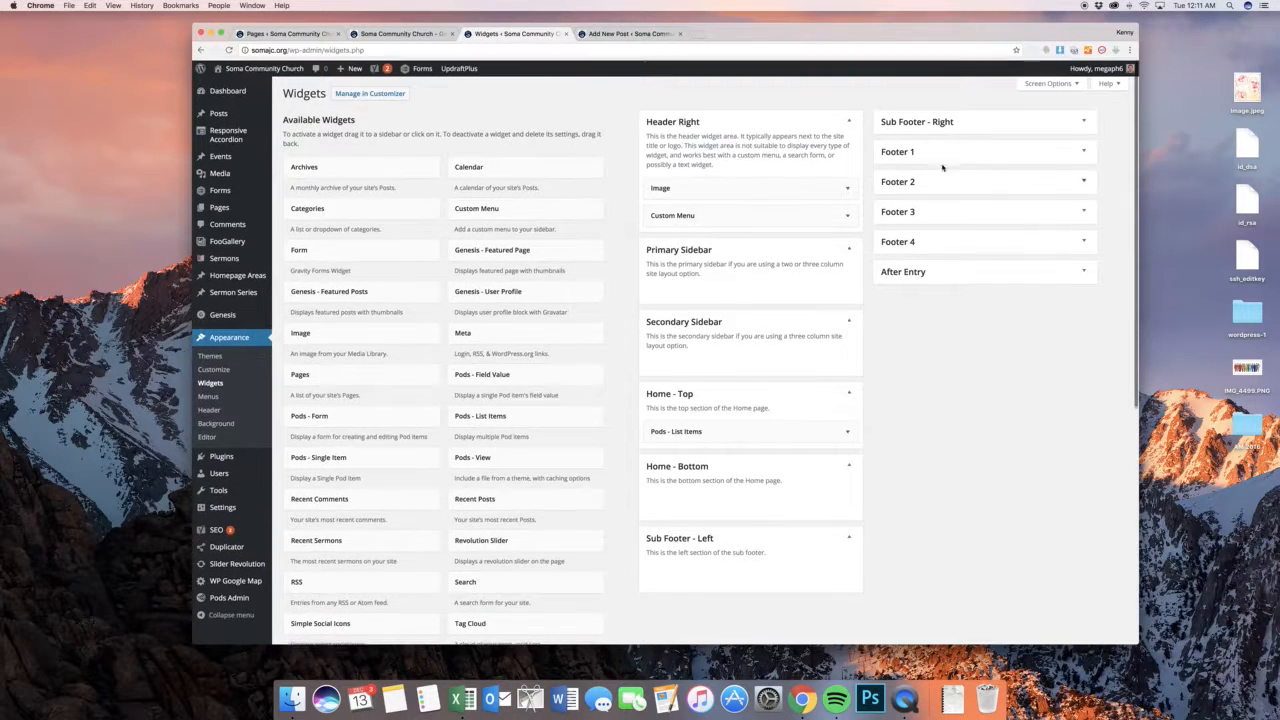
click(930, 122)
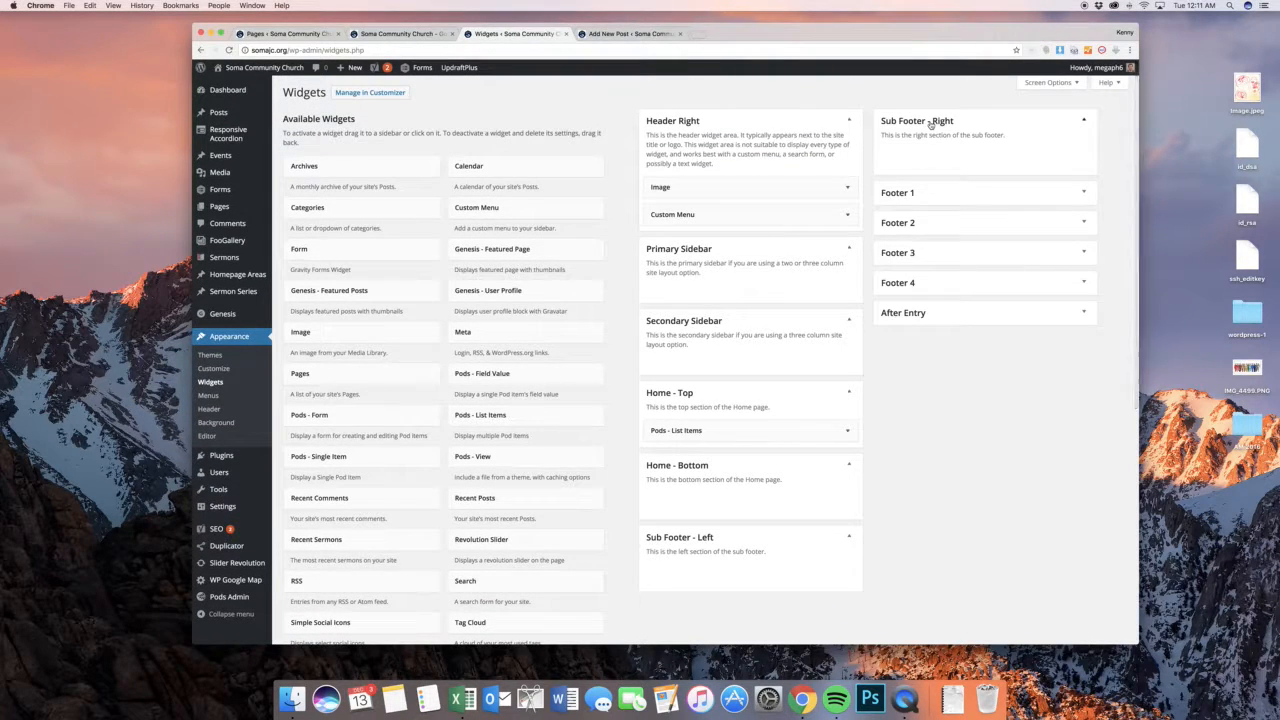
Expand the Footer 1 widget area and compare its widgets with the map and footer sections on the public home page
click(963, 201)
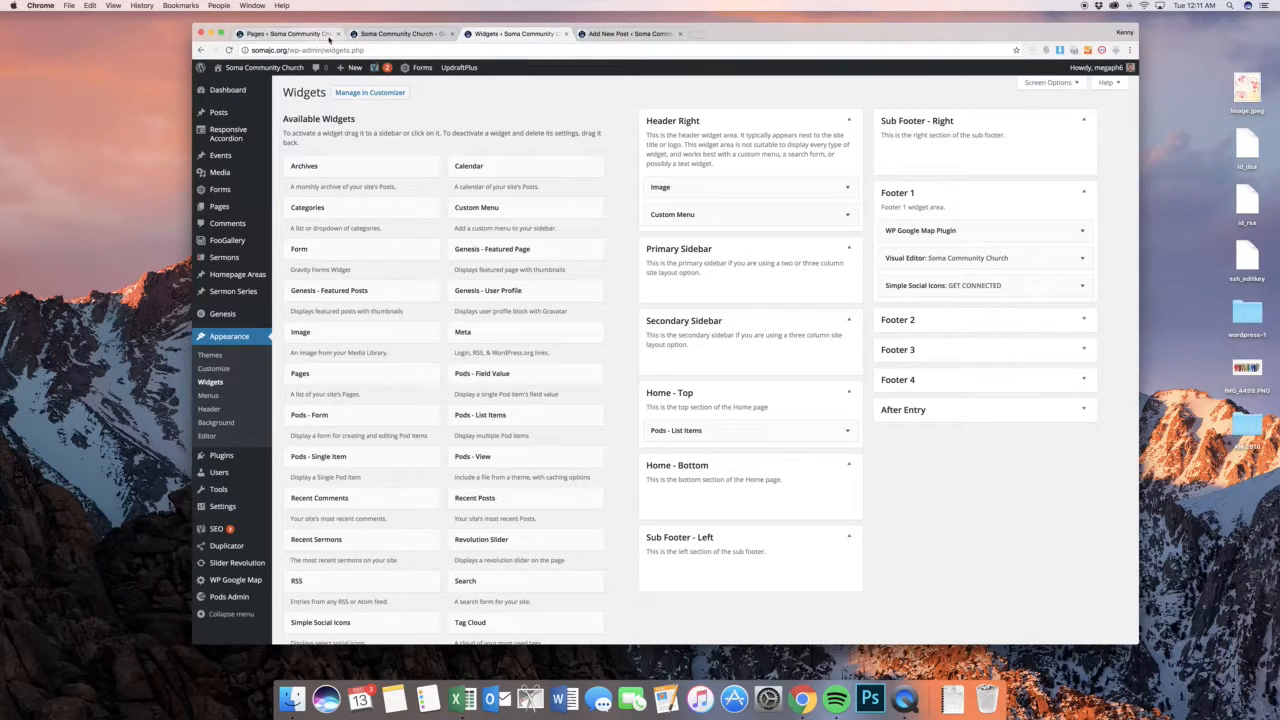
click(361, 34)
scroll(826, 382, down, 20)
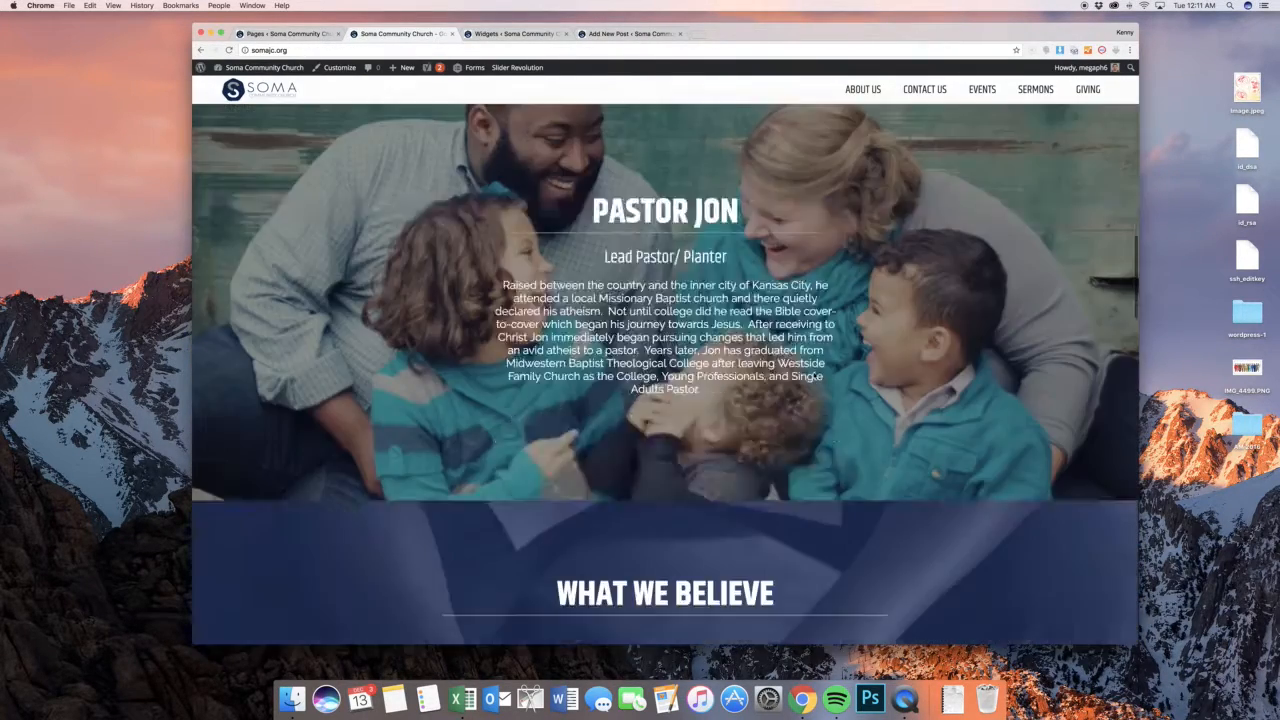
scroll(826, 382, up, 3)
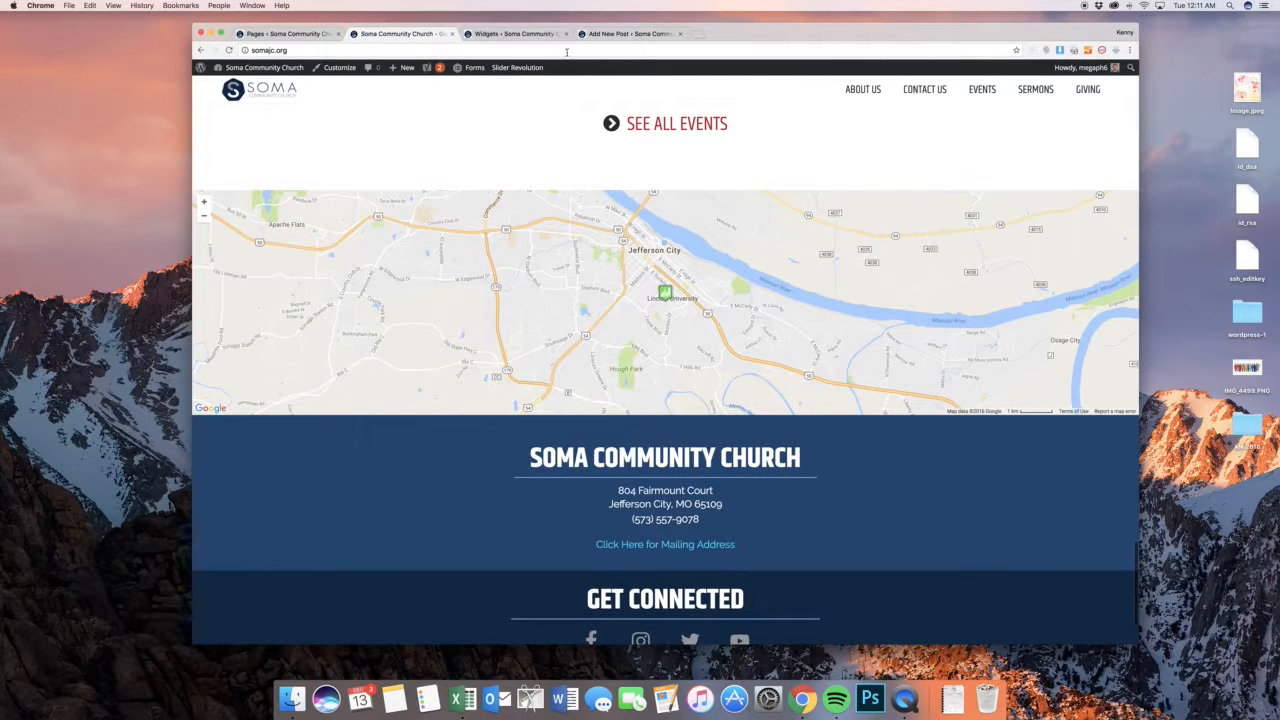
Return to the widgets page, examine the text of the Visual Editor widget in Footer 1, and close it
click(551, 38)
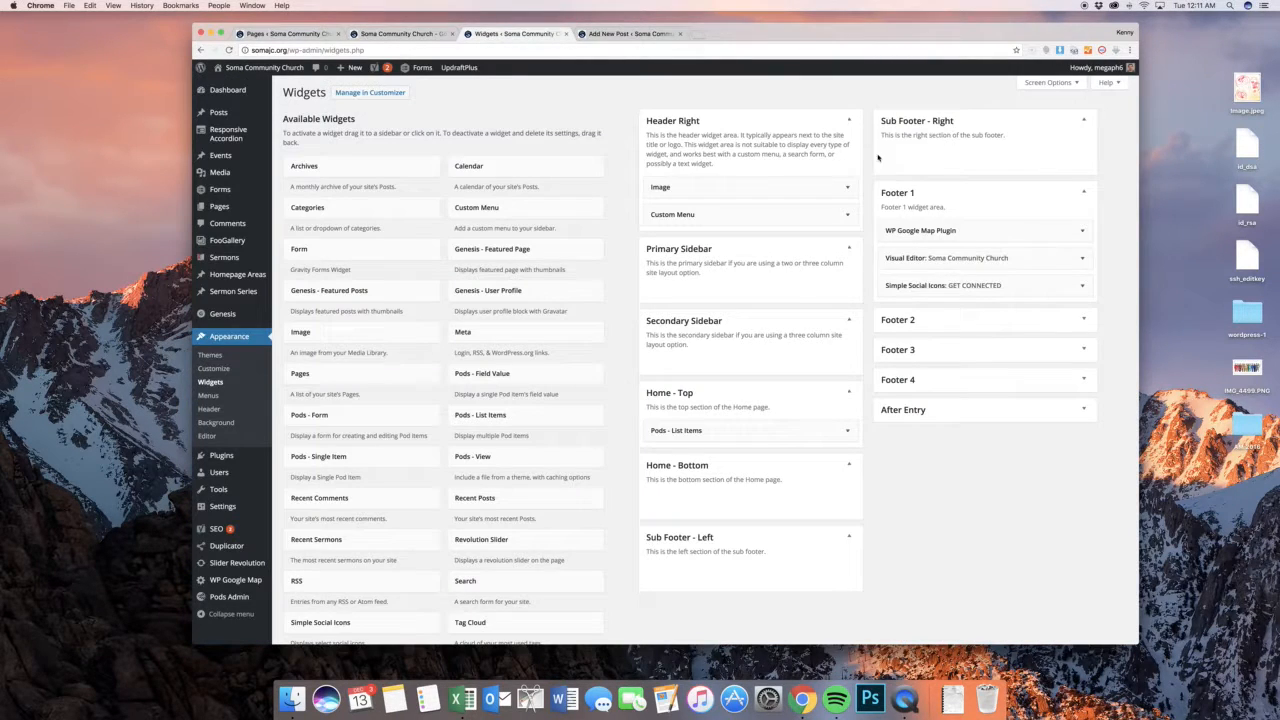
click(993, 260)
click(978, 403)
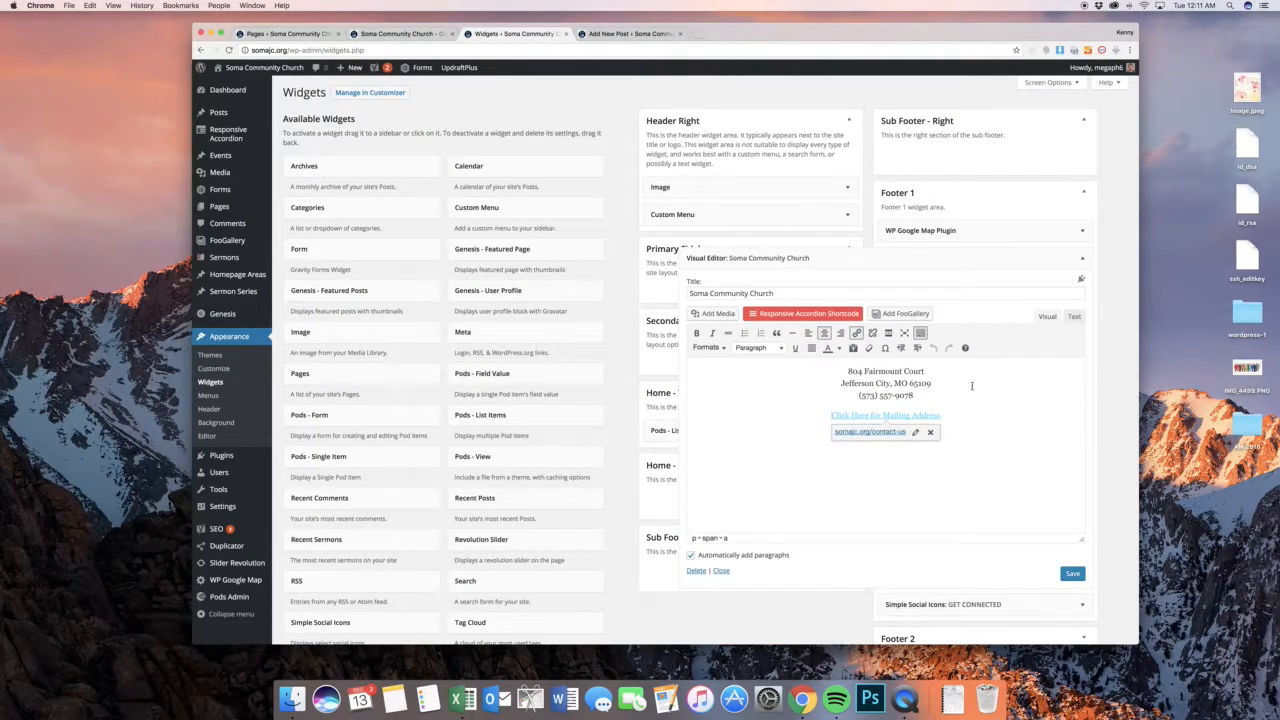
click(970, 385)
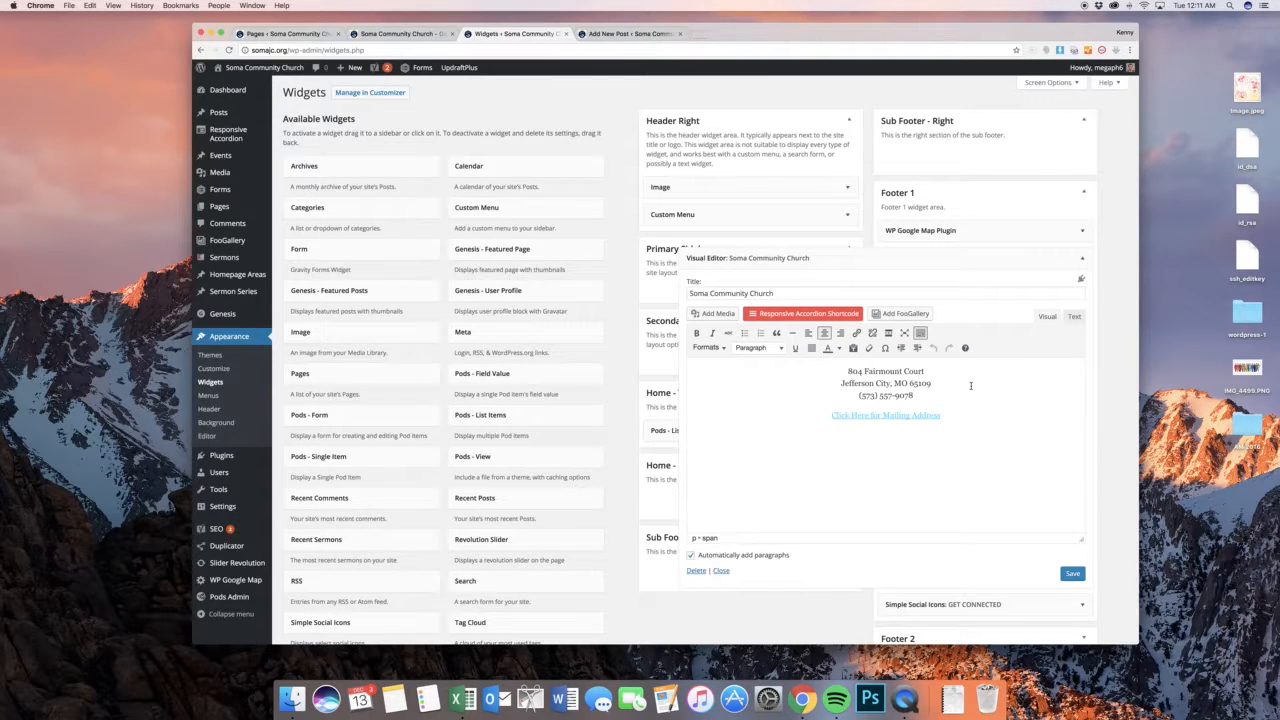
click(876, 383)
click(1080, 260)
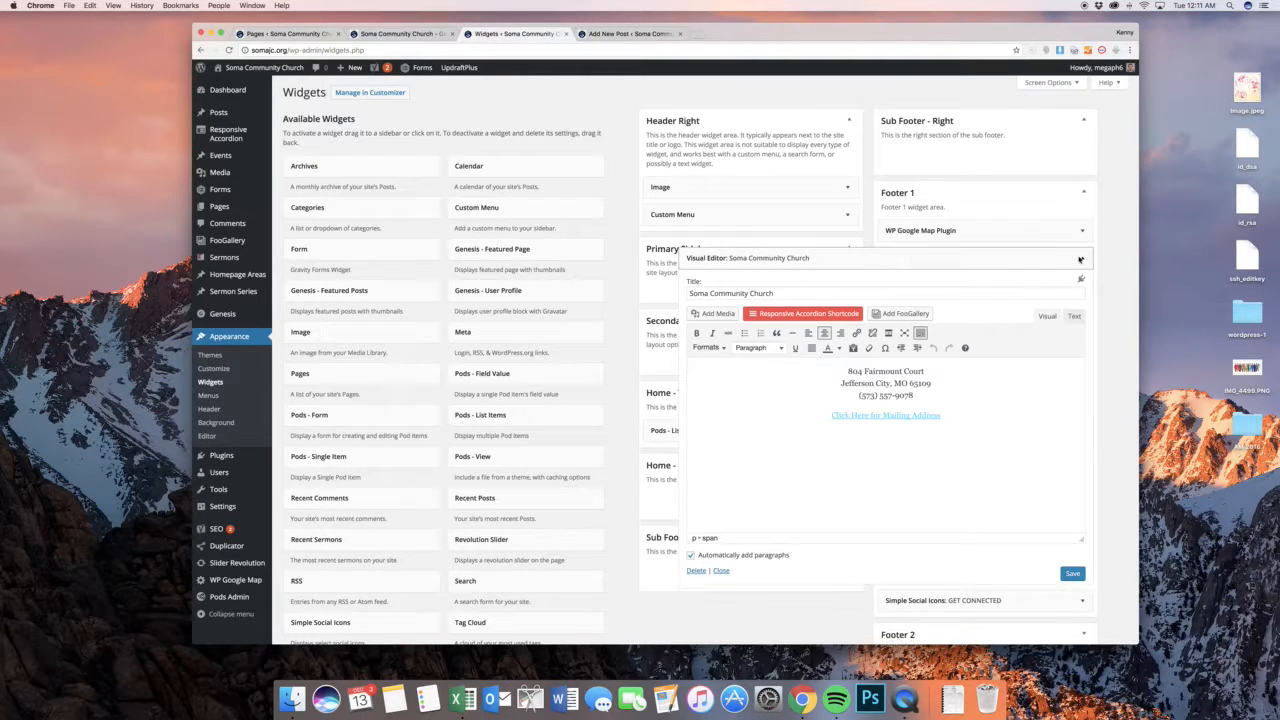
Open the Simple Social Icons widget's settings and compare them with the Get Connected section on the public home page
click(1080, 287)
scroll(1075, 300, down, 5)
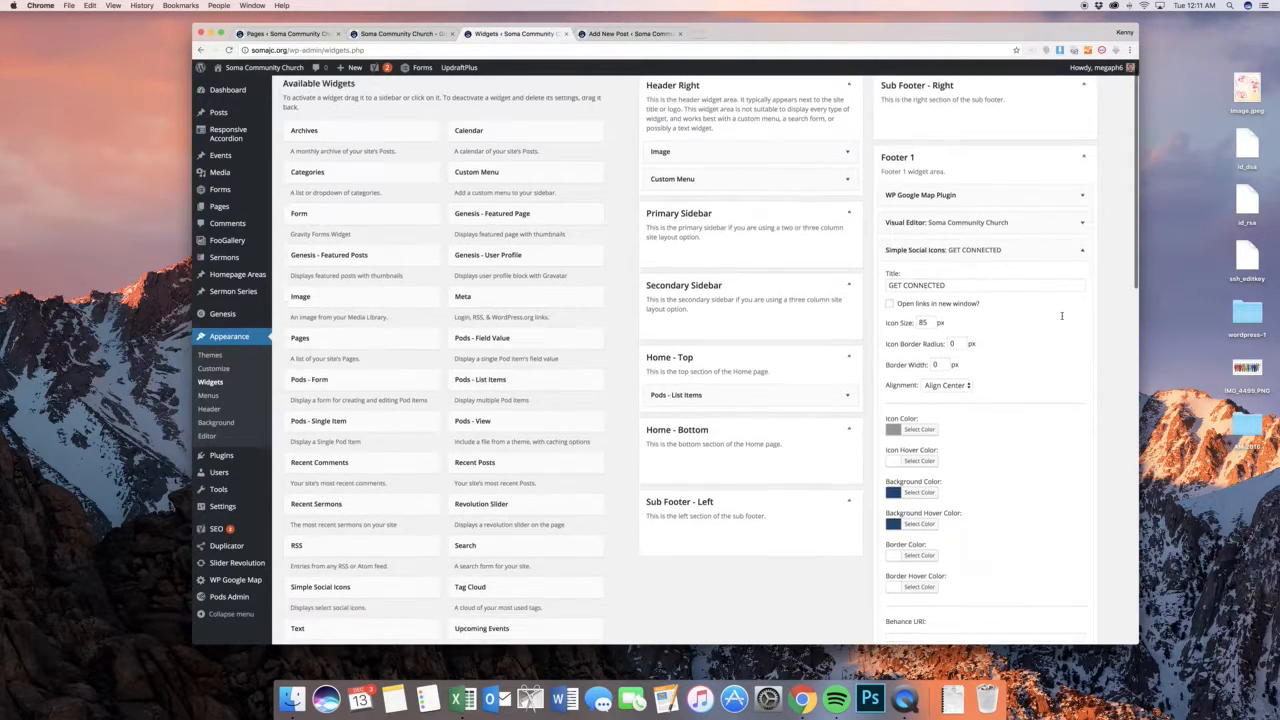
scroll(1062, 316, down, 2)
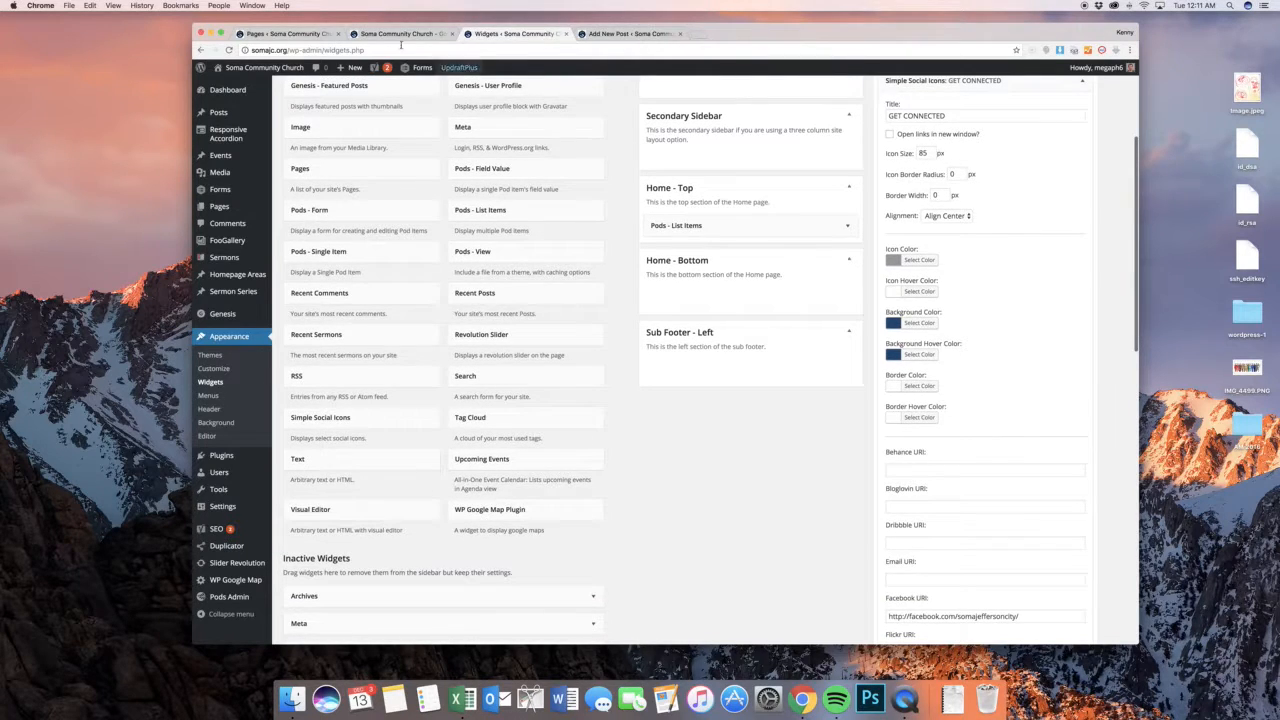
click(395, 33)
scroll(719, 455, down, 3)
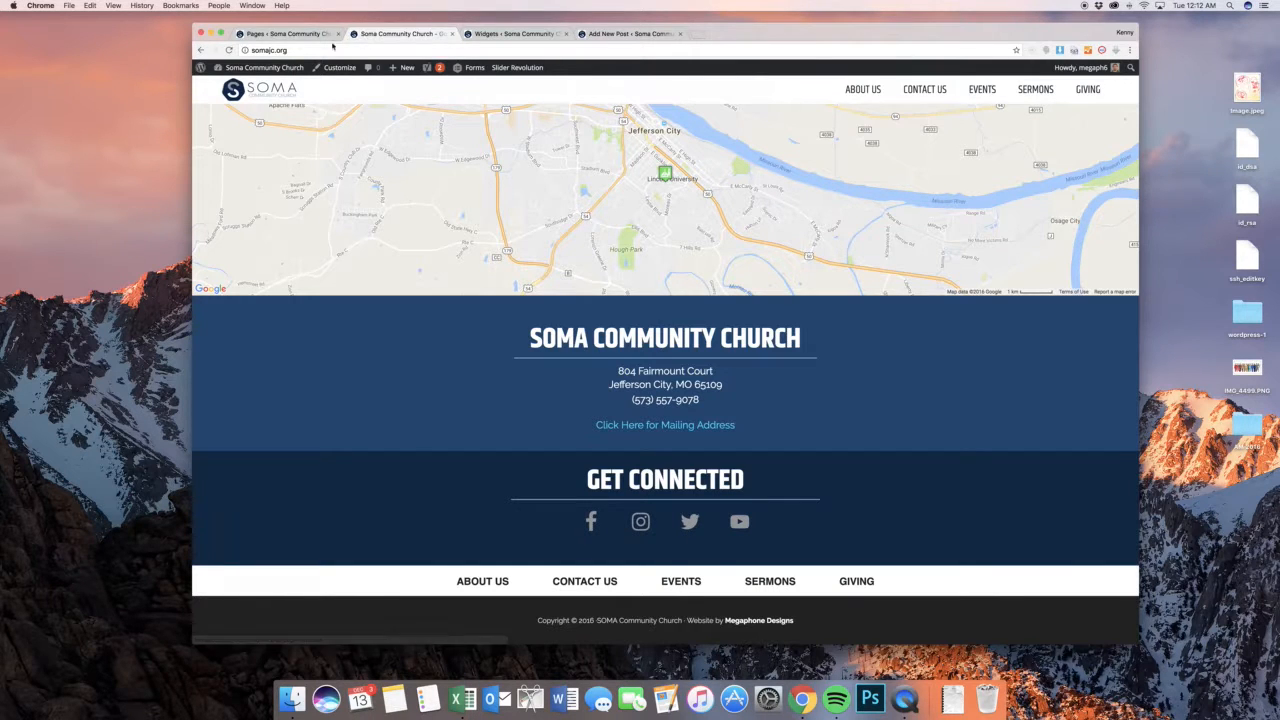
Examine the social profile link fields of the Simple Social Icons widget on the widgets page, and close the widget
click(515, 33)
scroll(1005, 441, down, 3)
scroll(1003, 441, down, 2)
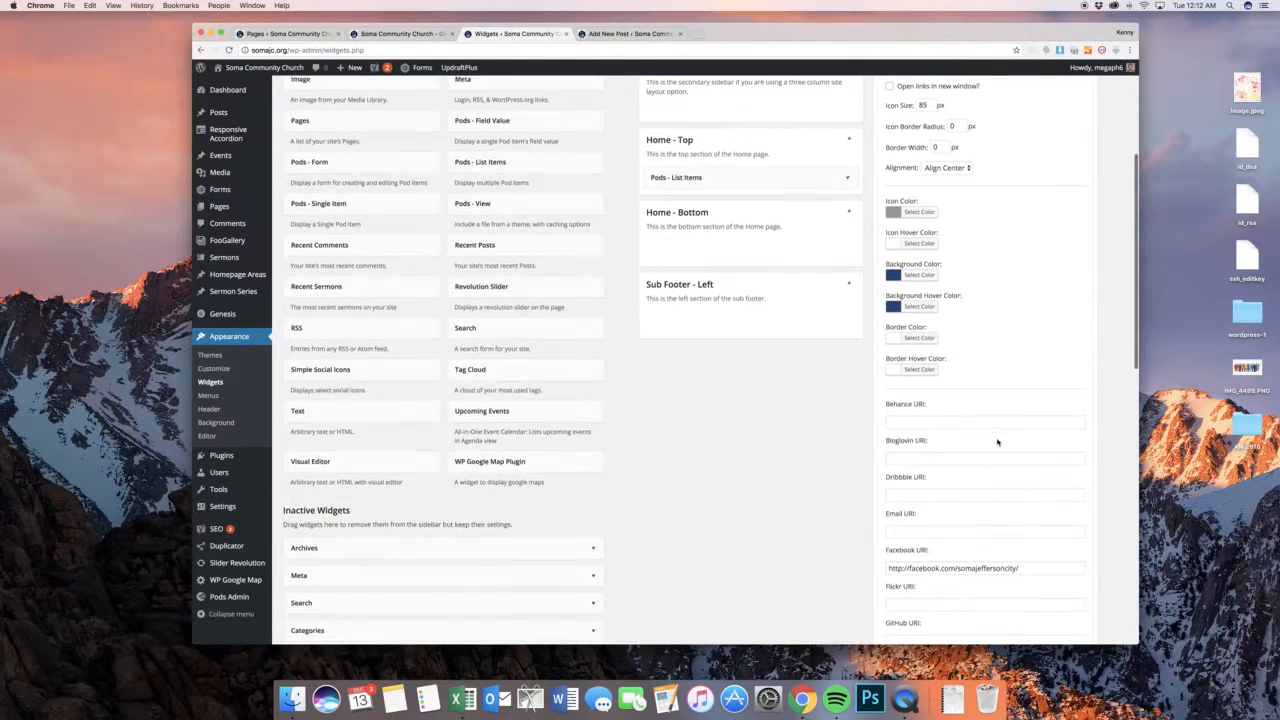
scroll(986, 292, down, 10)
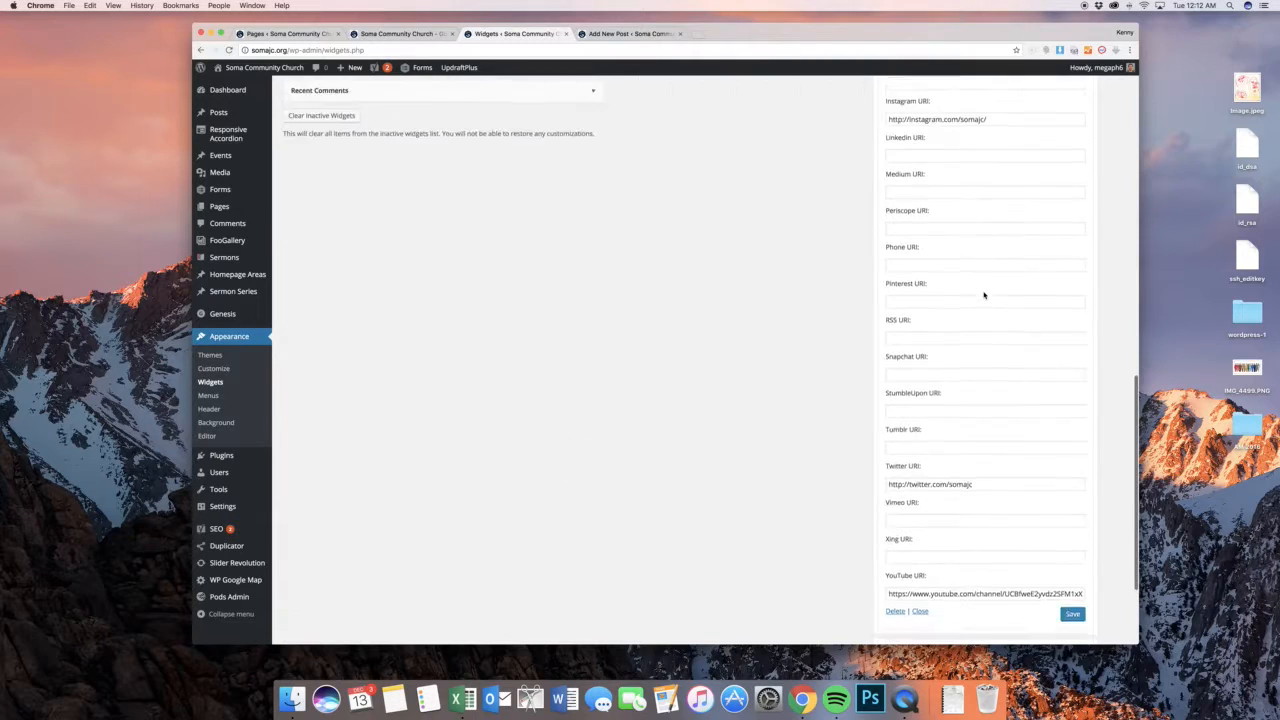
scroll(986, 292, up, 15)
click(1005, 234)
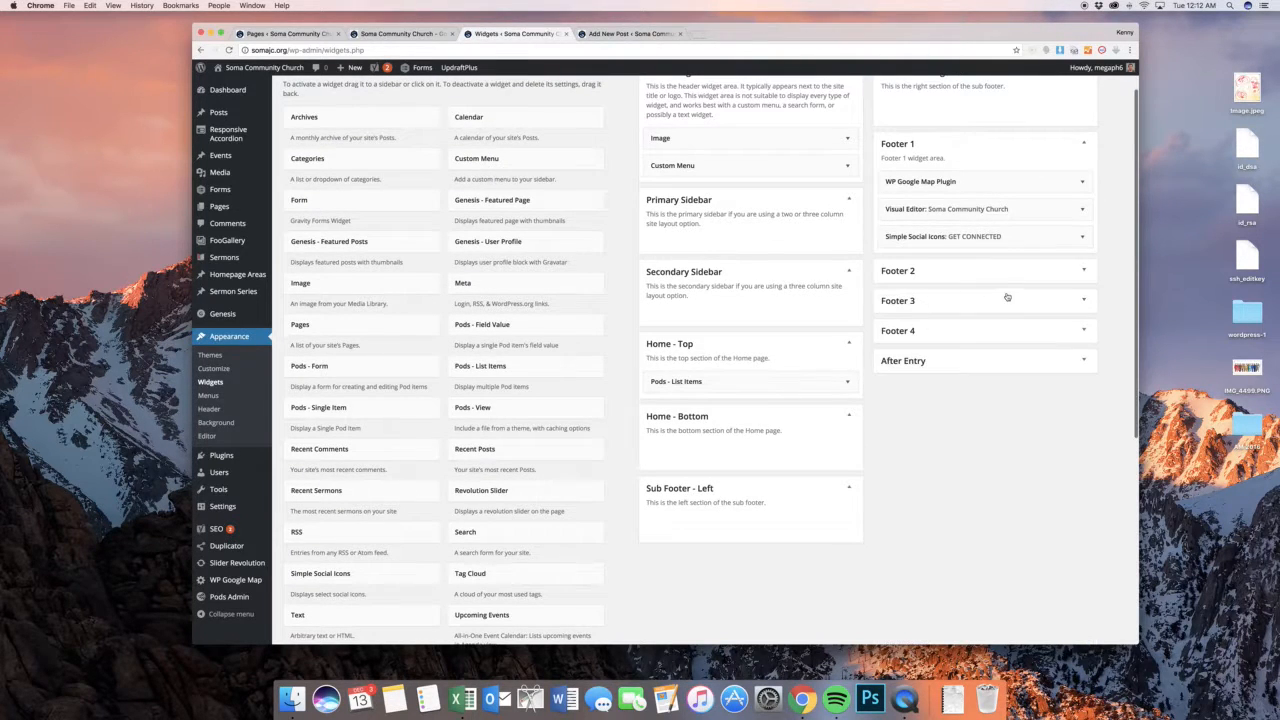
View the contents of the Footer 2, Footer 3, Footer 4 and After Entry widget areas, including Footer 2's Custom Menu widget
click(981, 340)
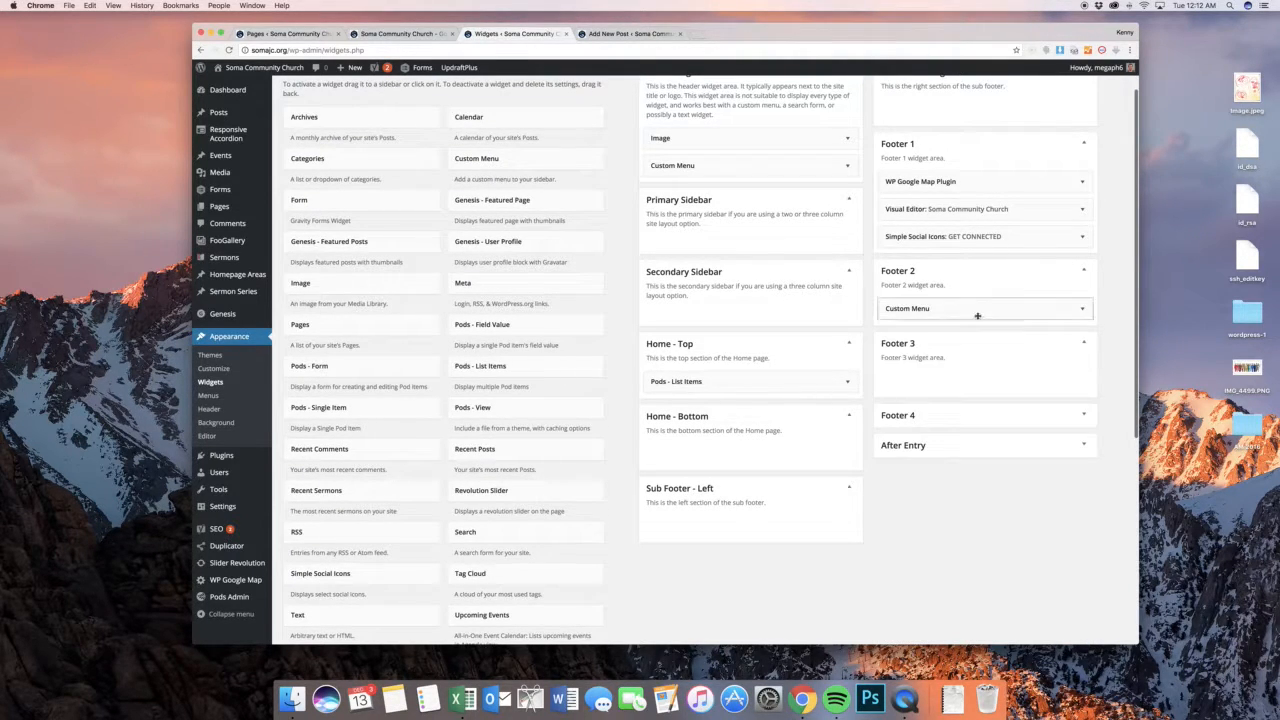
click(978, 309)
click(978, 308)
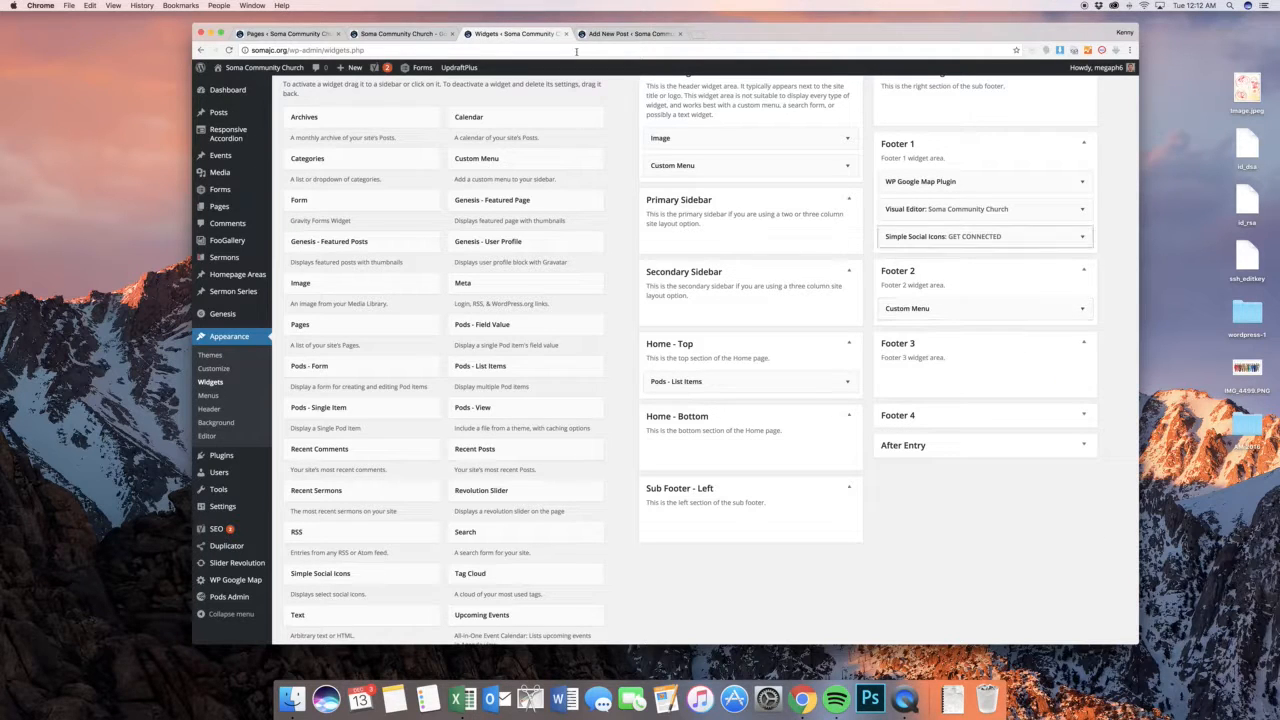
click(1033, 418)
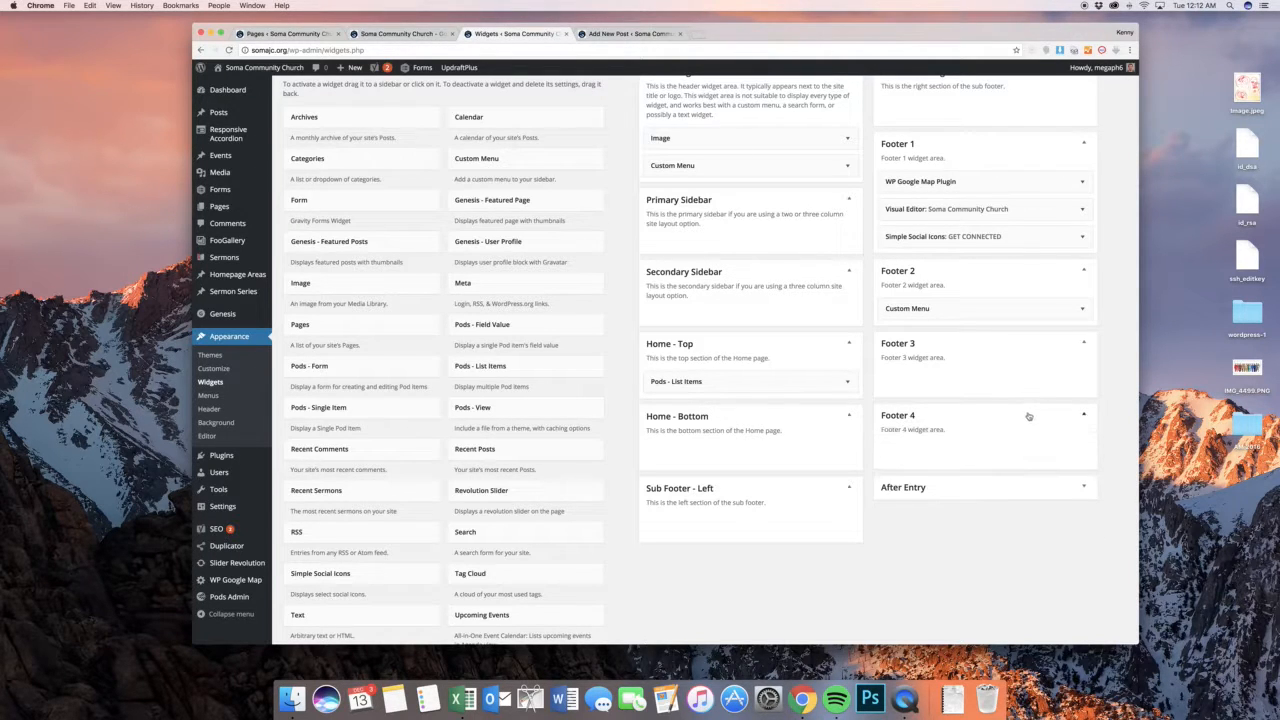
click(980, 493)
scroll(903, 430, up, 2)
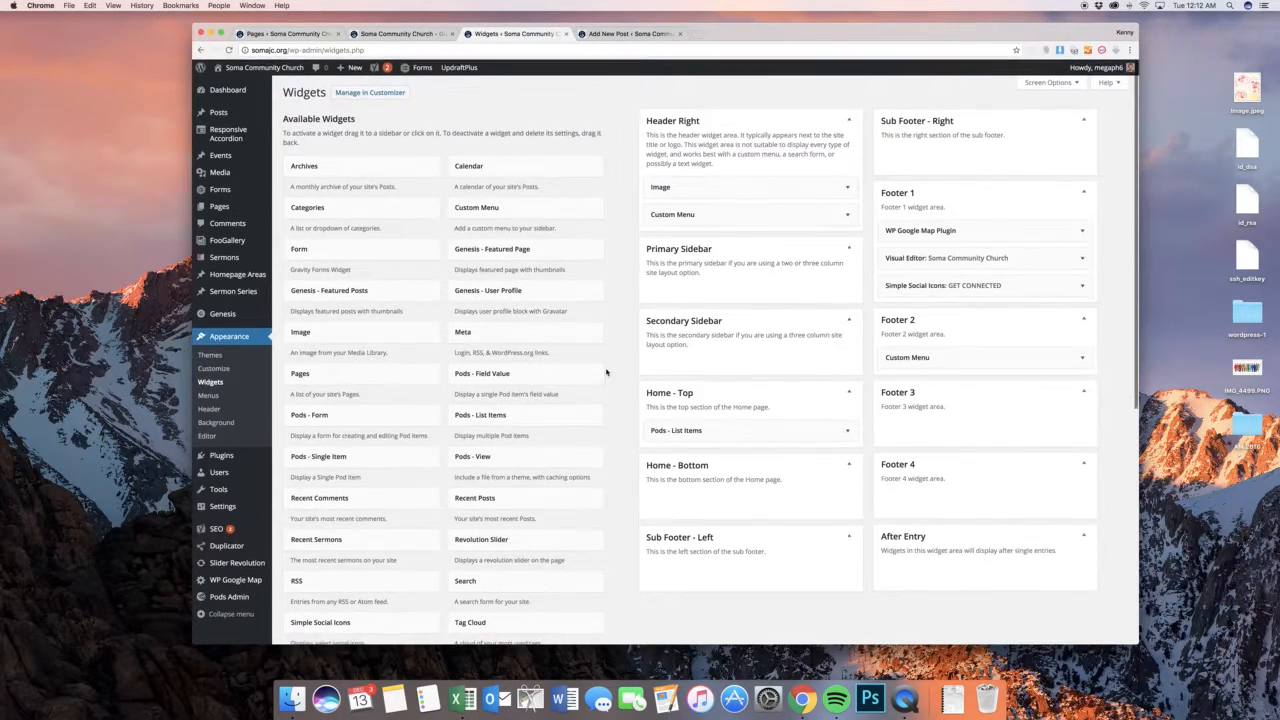
Try moving the Archives widget from the available widgets into a widget area
scroll(634, 337, down, 3)
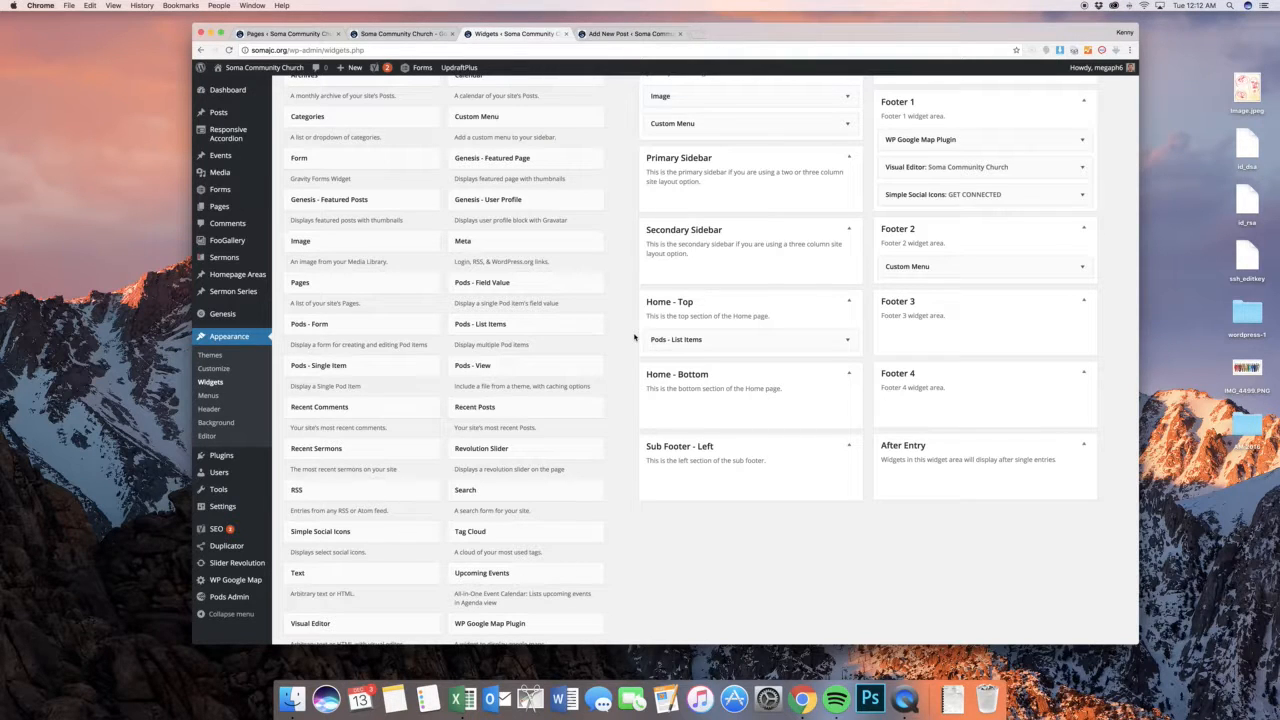
scroll(634, 337, up, 3)
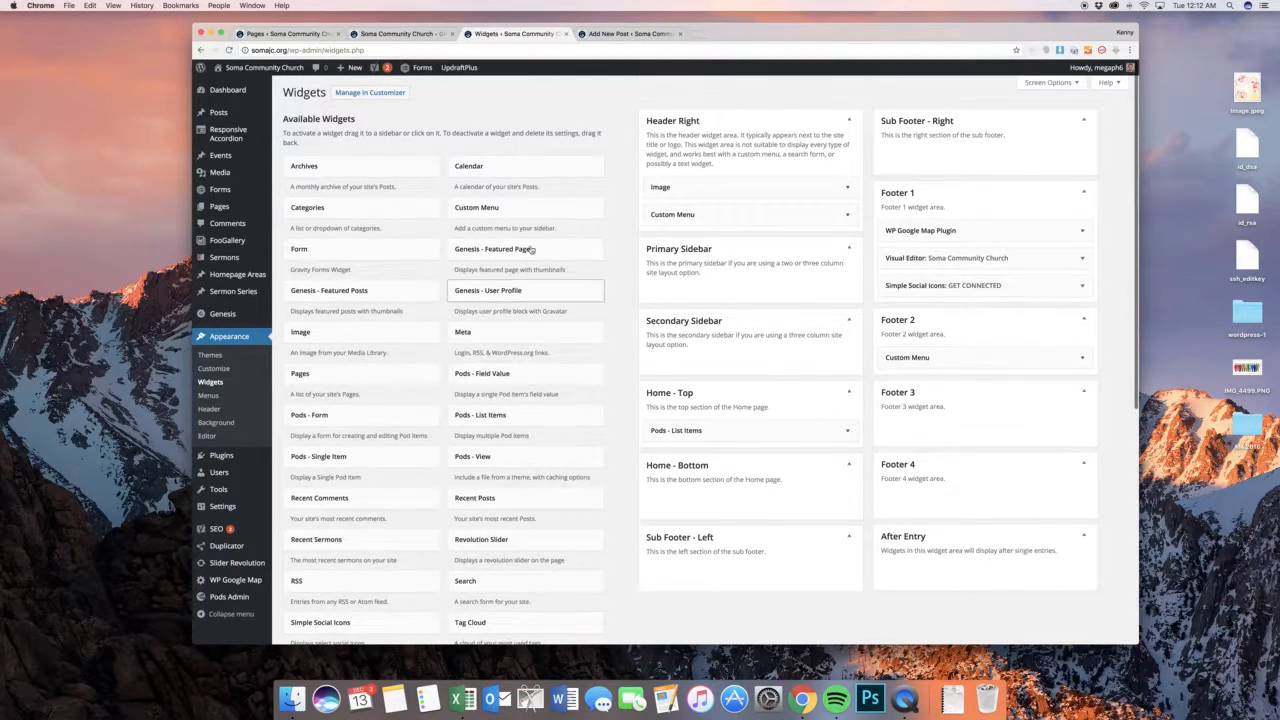
drag(366, 169, 272, 166)
drag(68, 172, 987, 337)
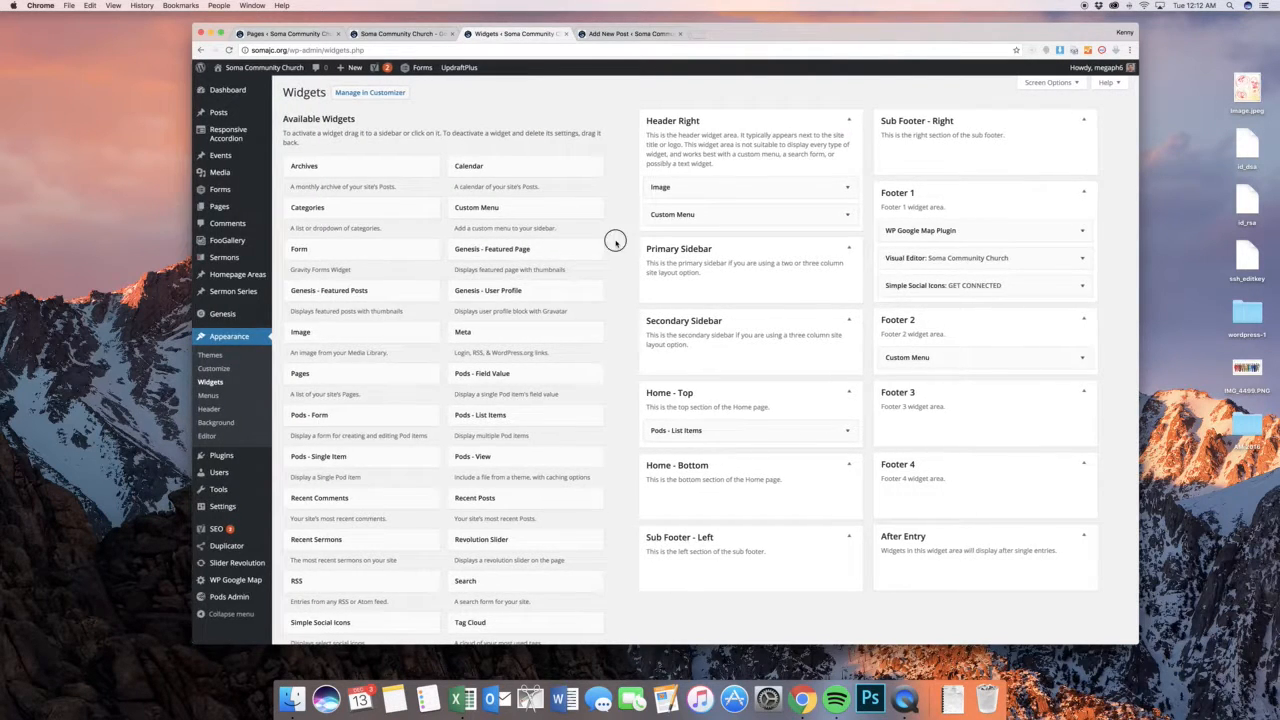
scroll(628, 283, down, 2)
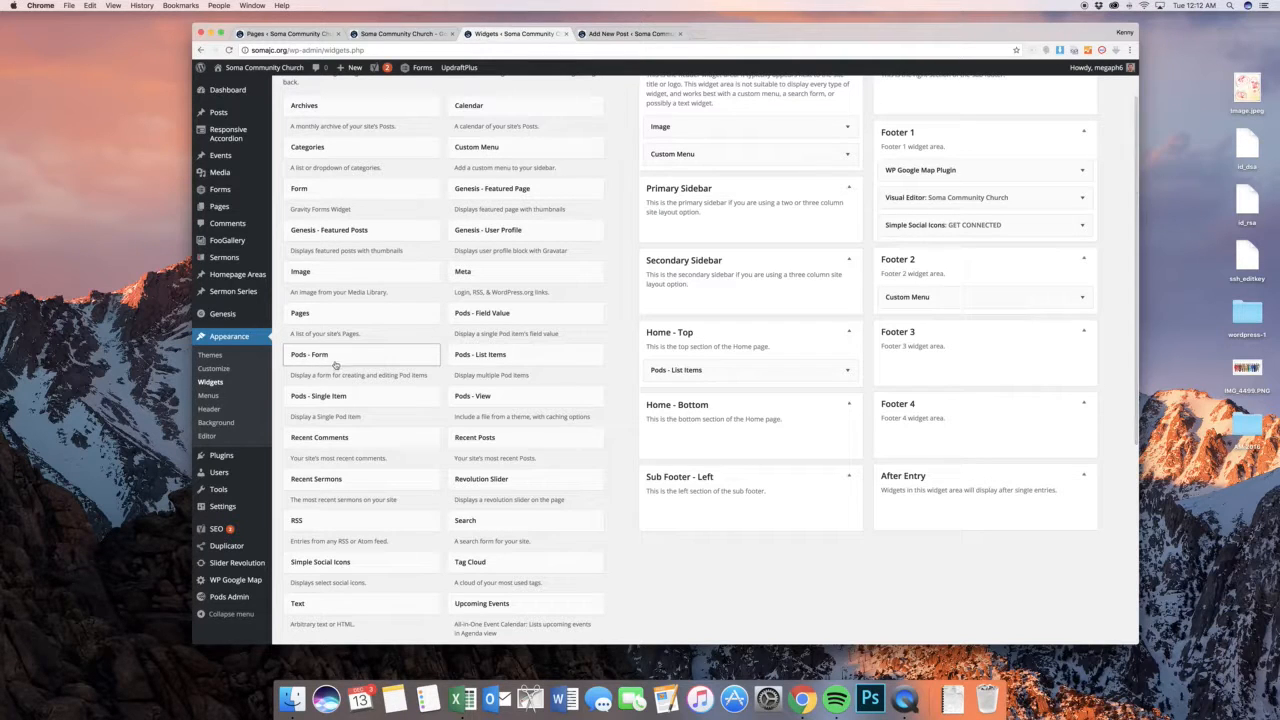
Open the site's menu editor and add the Give page to Main Menu
click(228, 400)
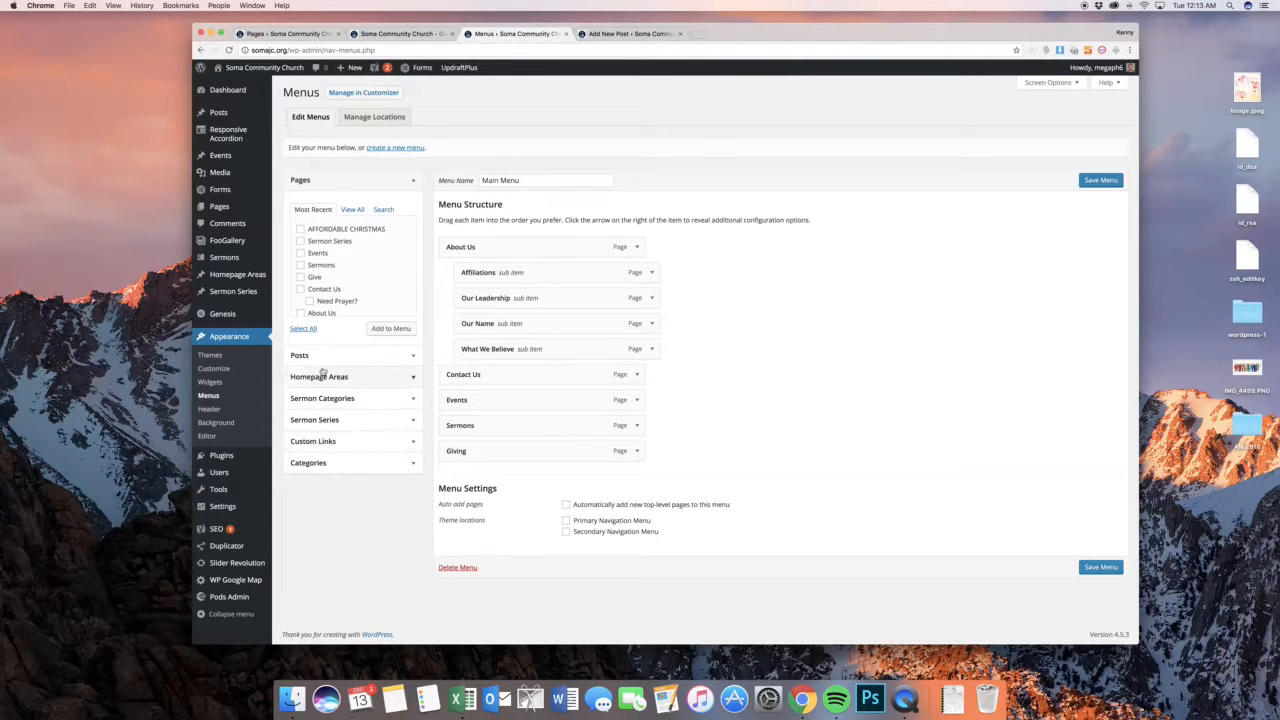
scroll(333, 266, down, 2)
scroll(333, 266, up, 2)
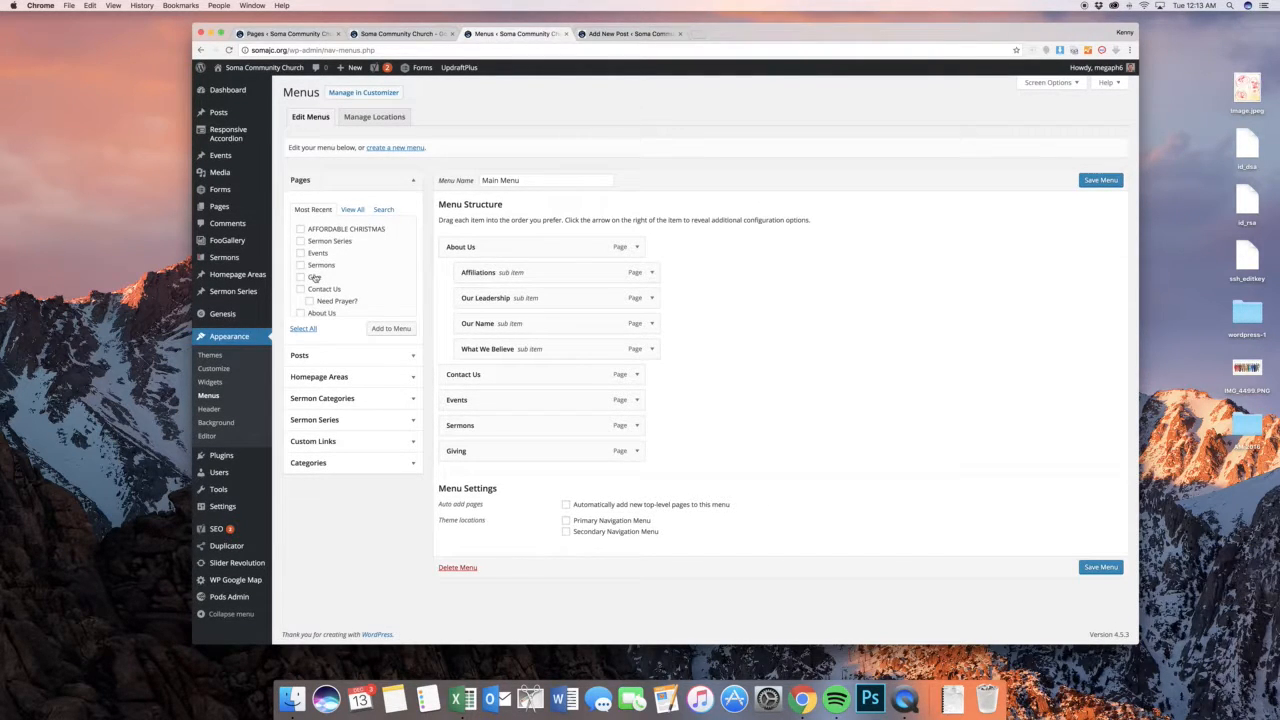
click(314, 277)
click(390, 328)
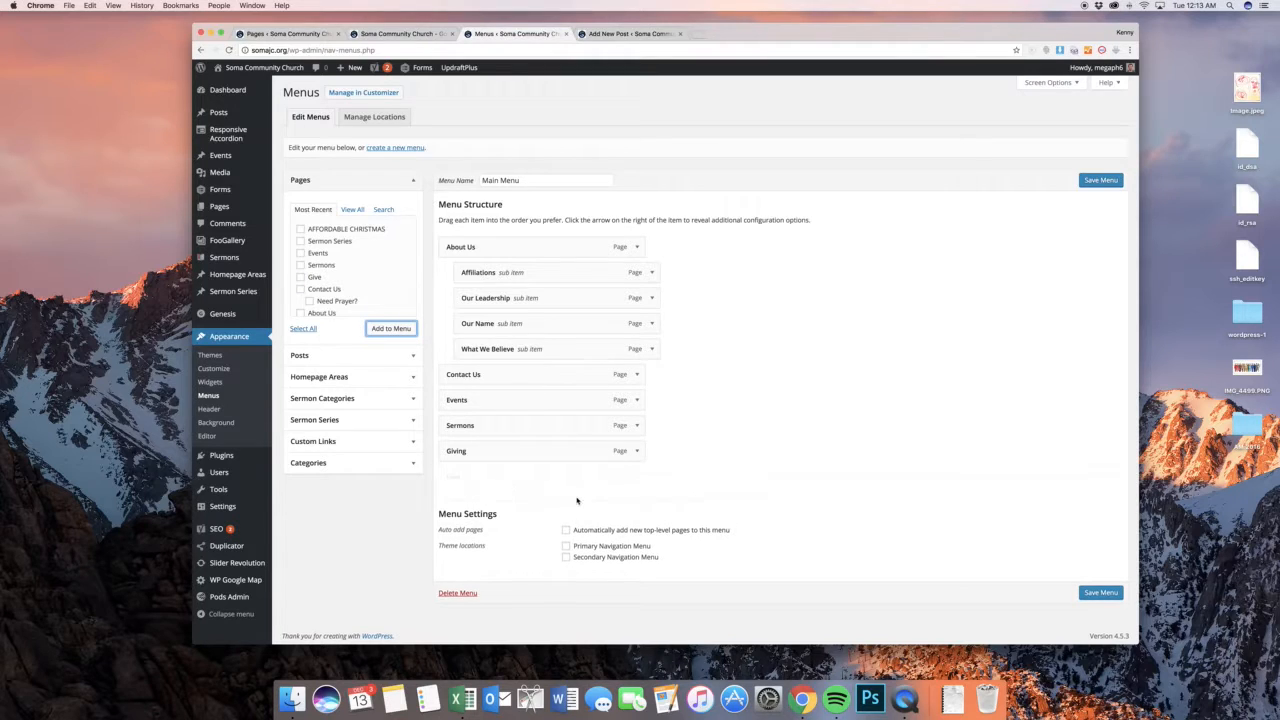
Rearrange the Main Menu items into a stepped hierarchy, each nested under the one above, with Give placed beneath Contact Us
drag(588, 474, 626, 470)
drag(508, 374, 548, 296)
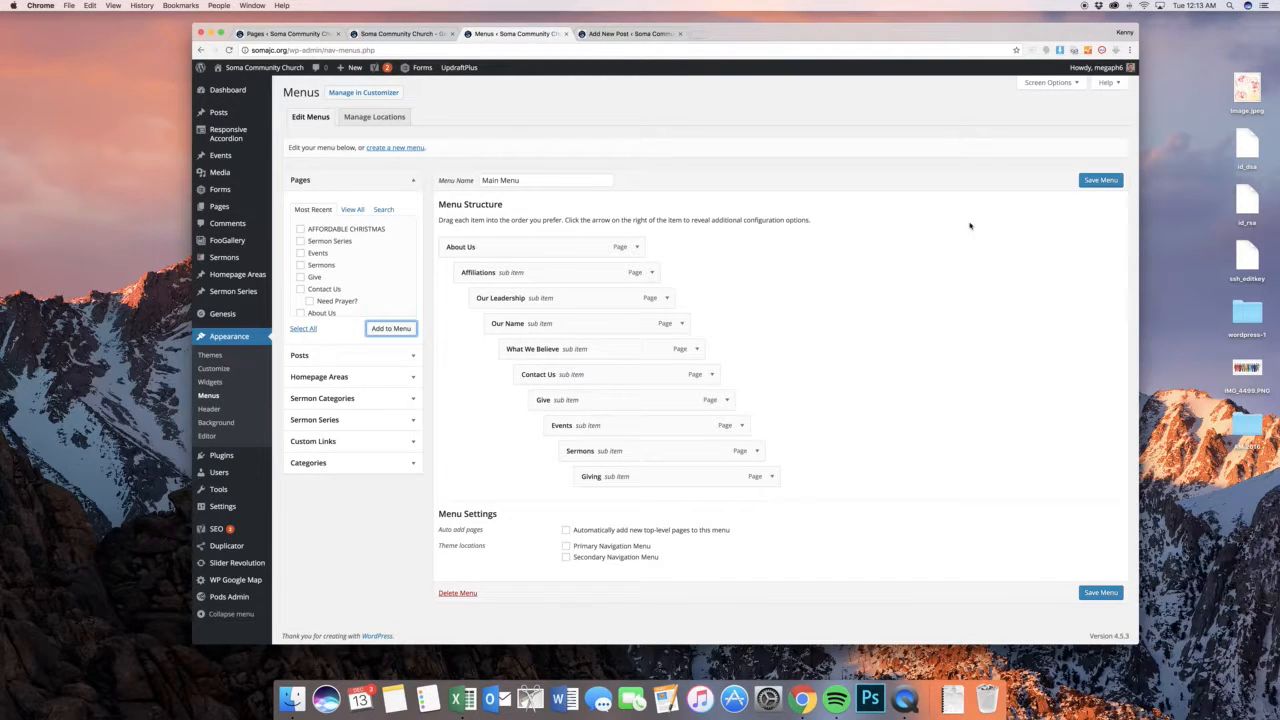
click(377, 440)
click(371, 326)
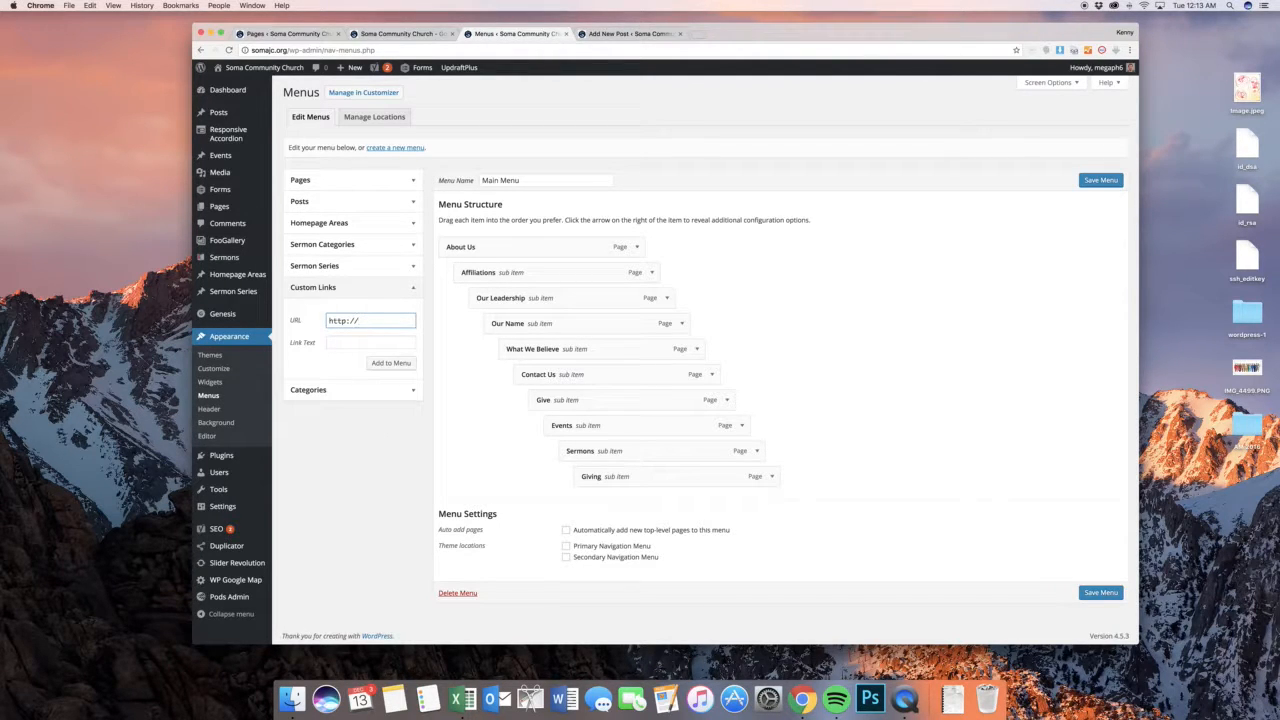
text(google.com)
key(Tab)
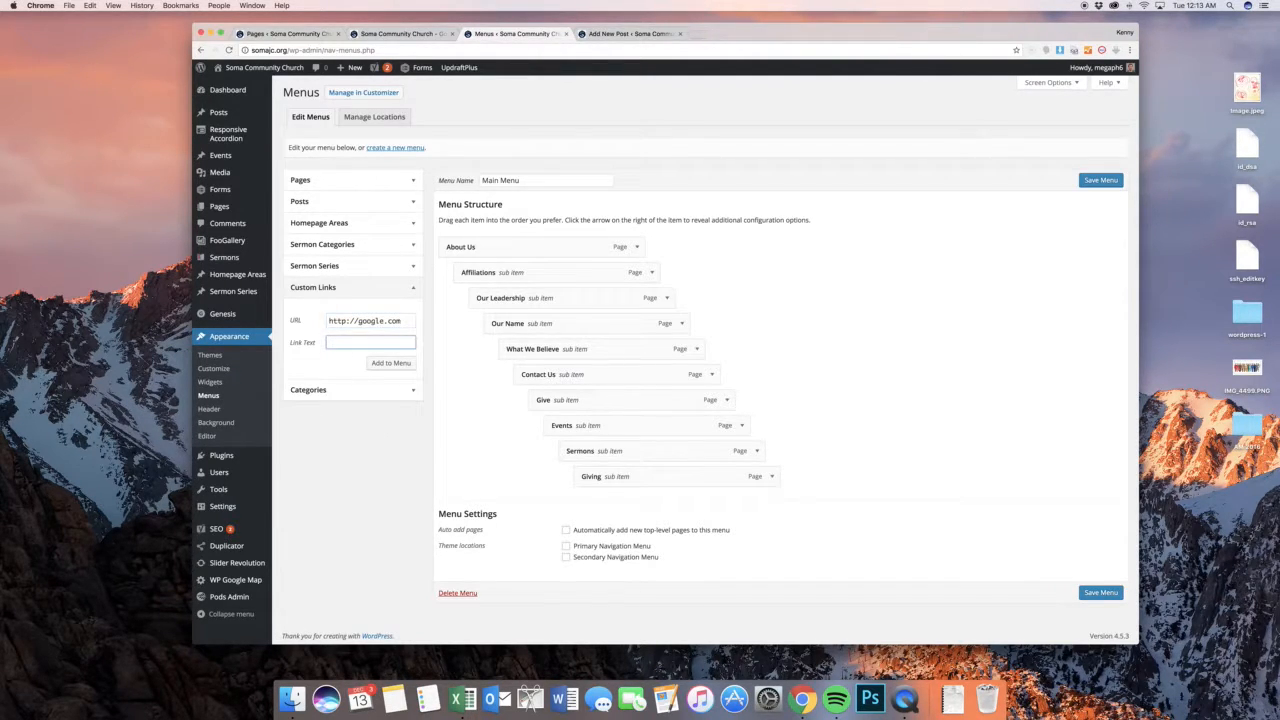
text(The Text!!!!)
click(390, 362)
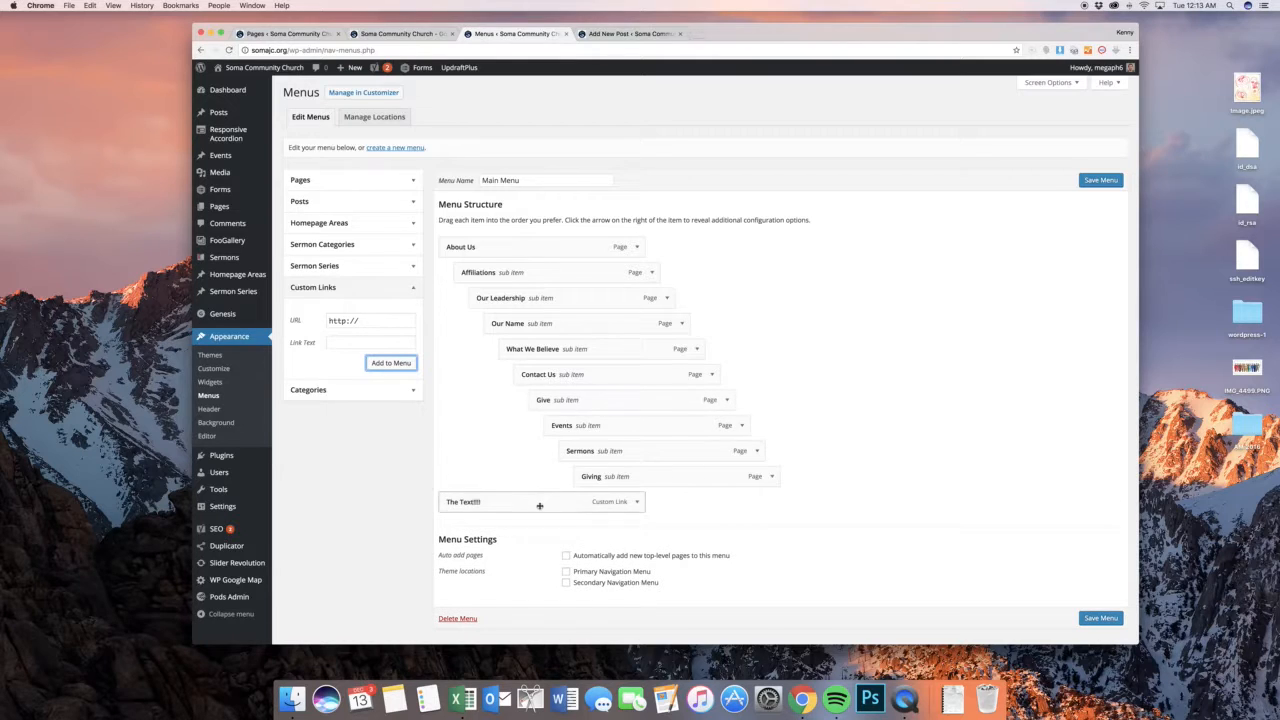
drag(539, 505, 664, 366)
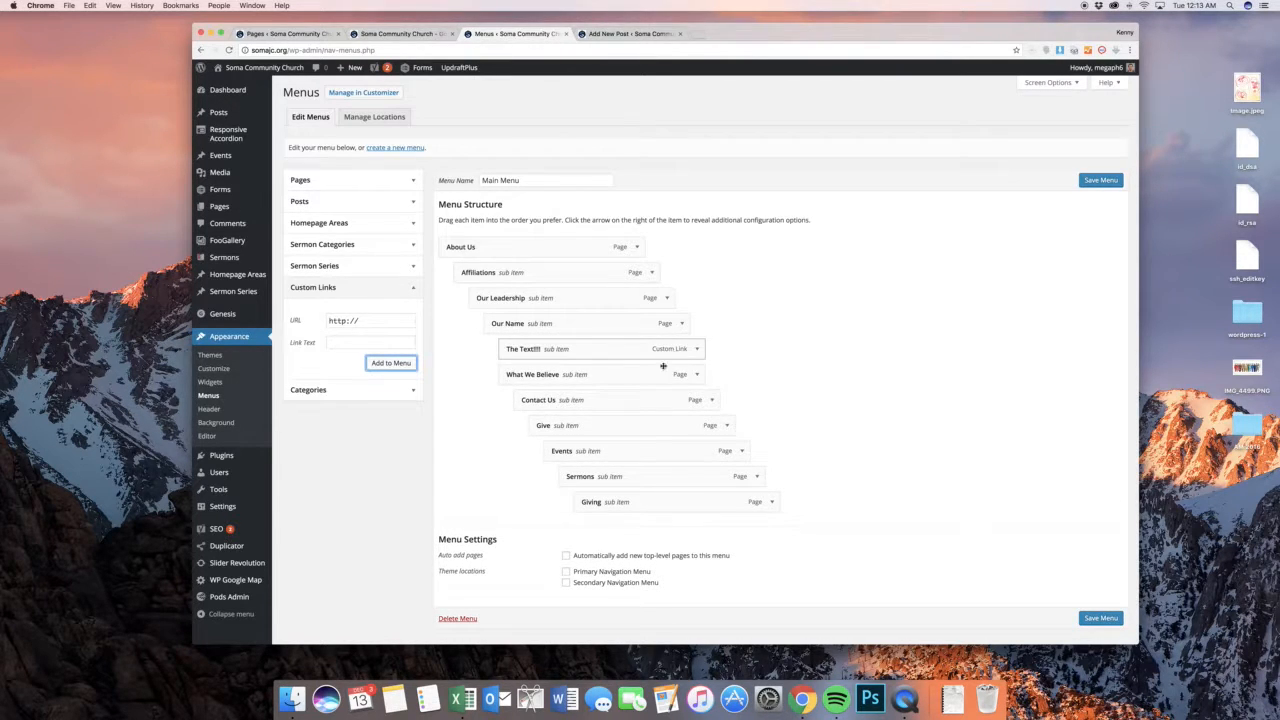
Set the Our Leadership menu item's navigation label to "Leadership" and collapse its settings
click(666, 298)
triple_click(584, 330)
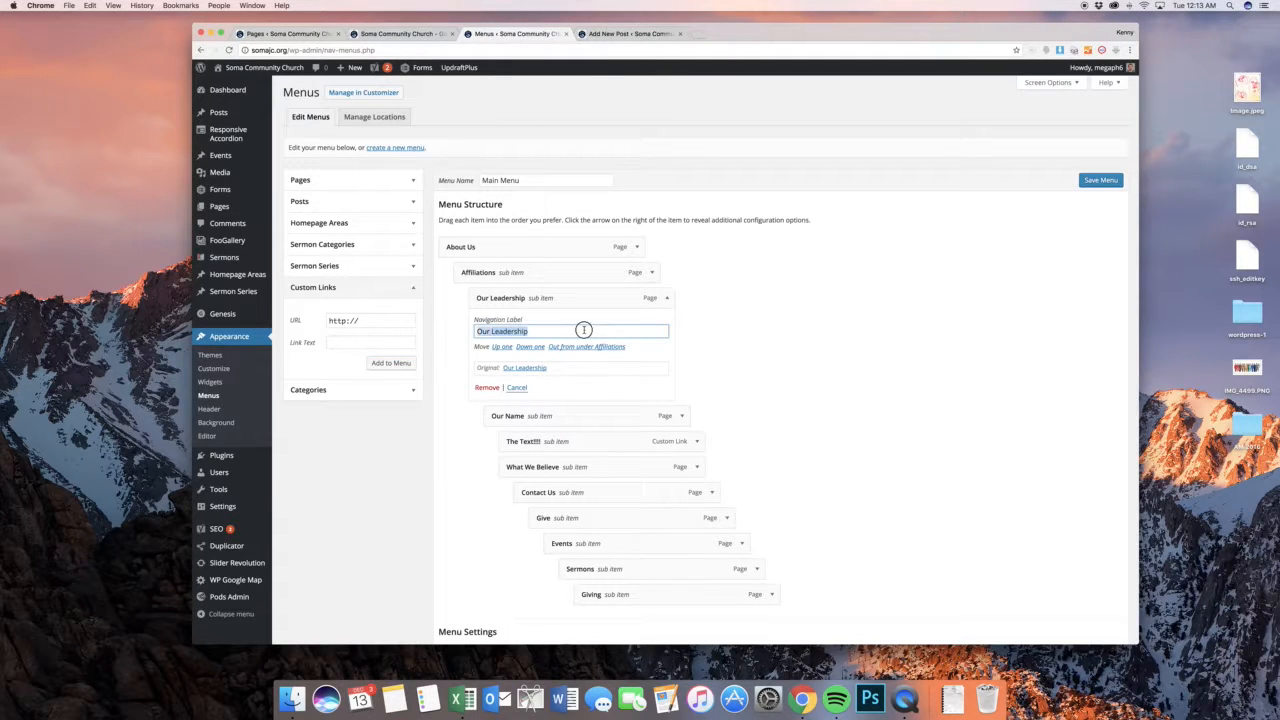
click(558, 331)
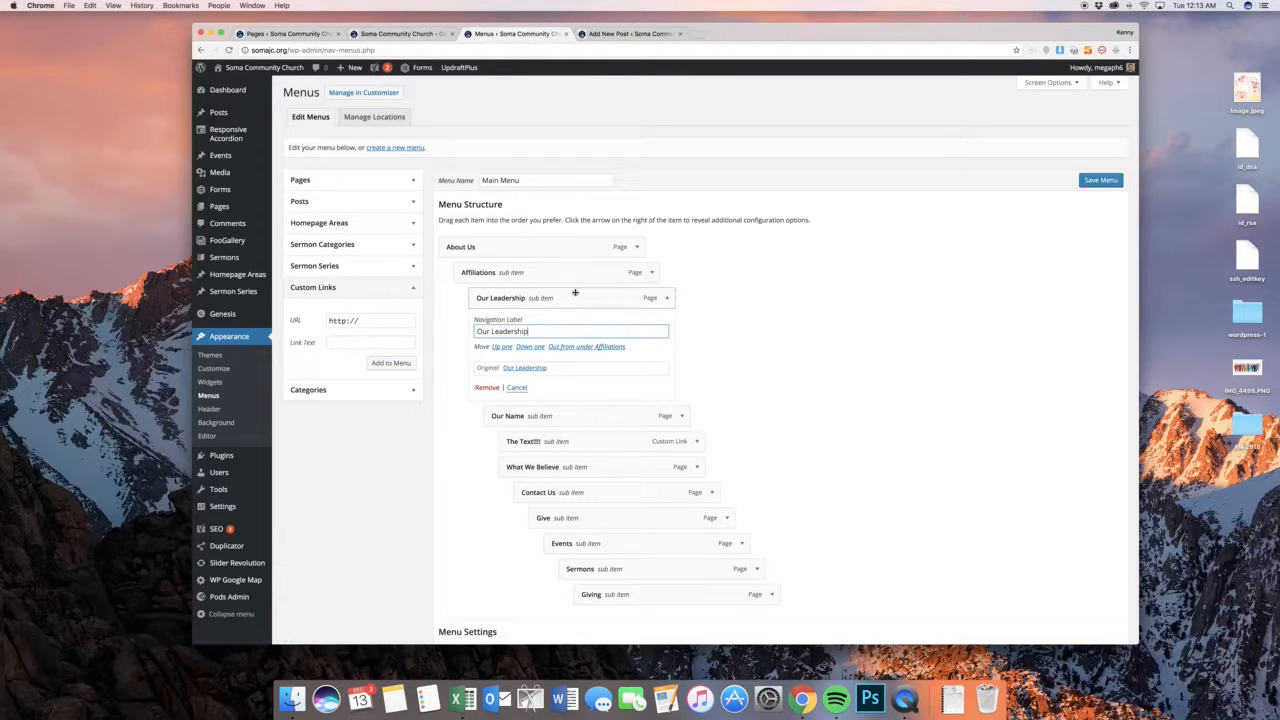
triple_click(567, 331)
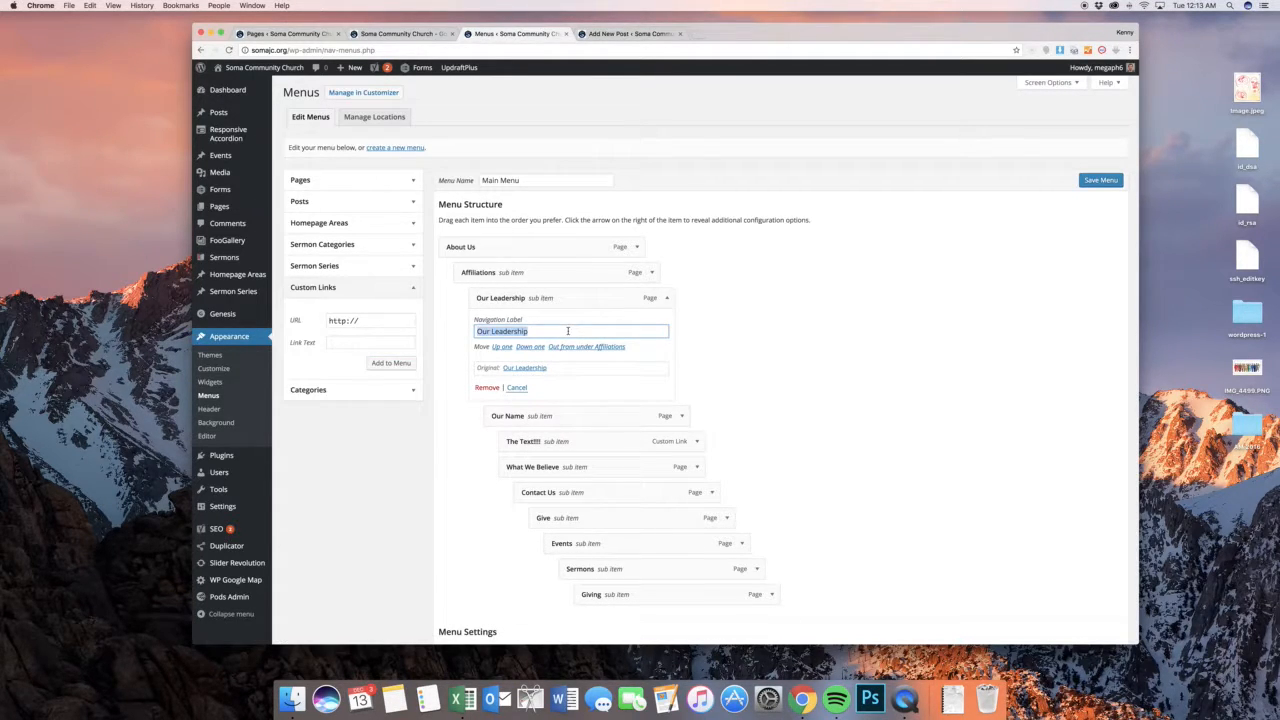
text(Leadership)
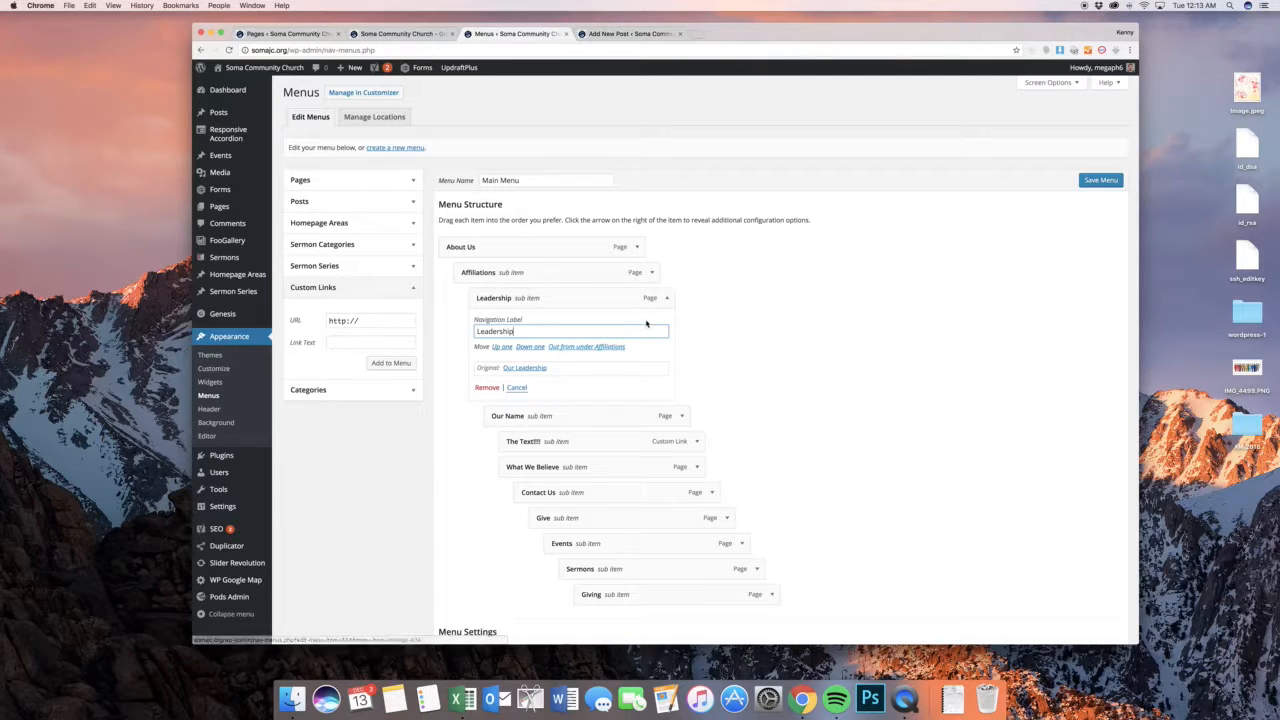
click(668, 300)
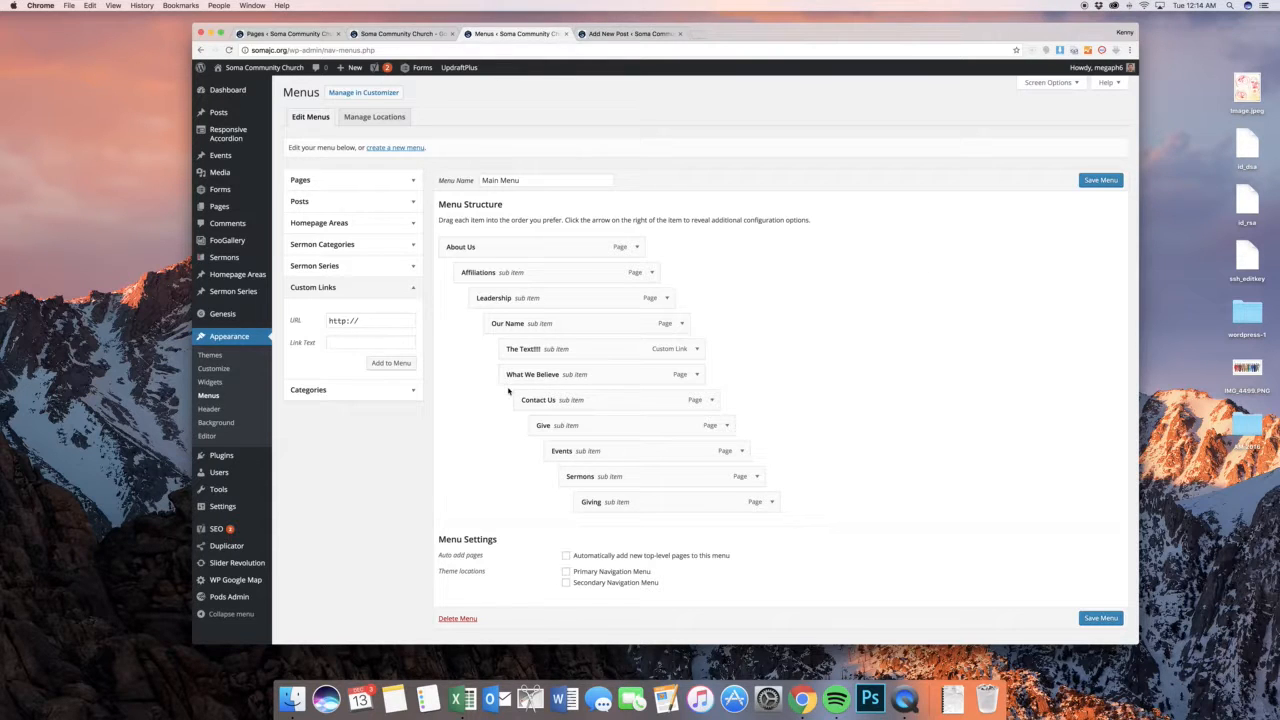
View the installed plugins list, leaving the menu editor without saving its changes
click(296, 459)
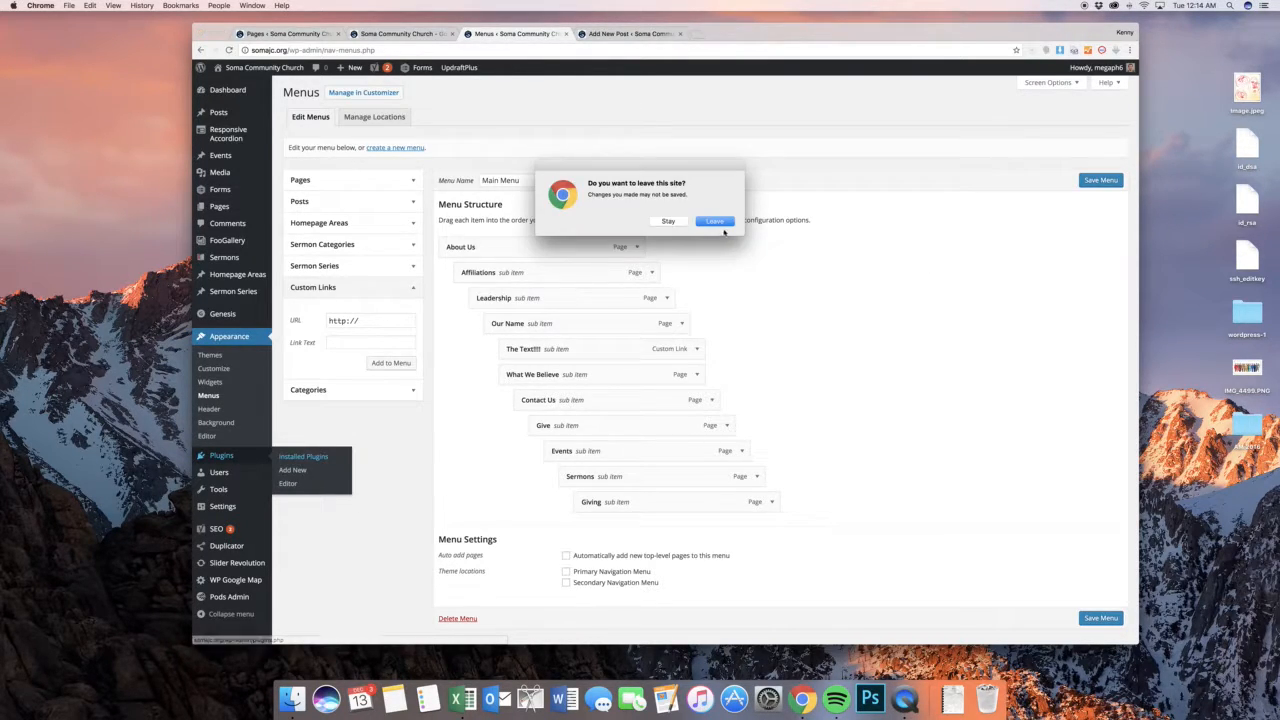
click(716, 221)
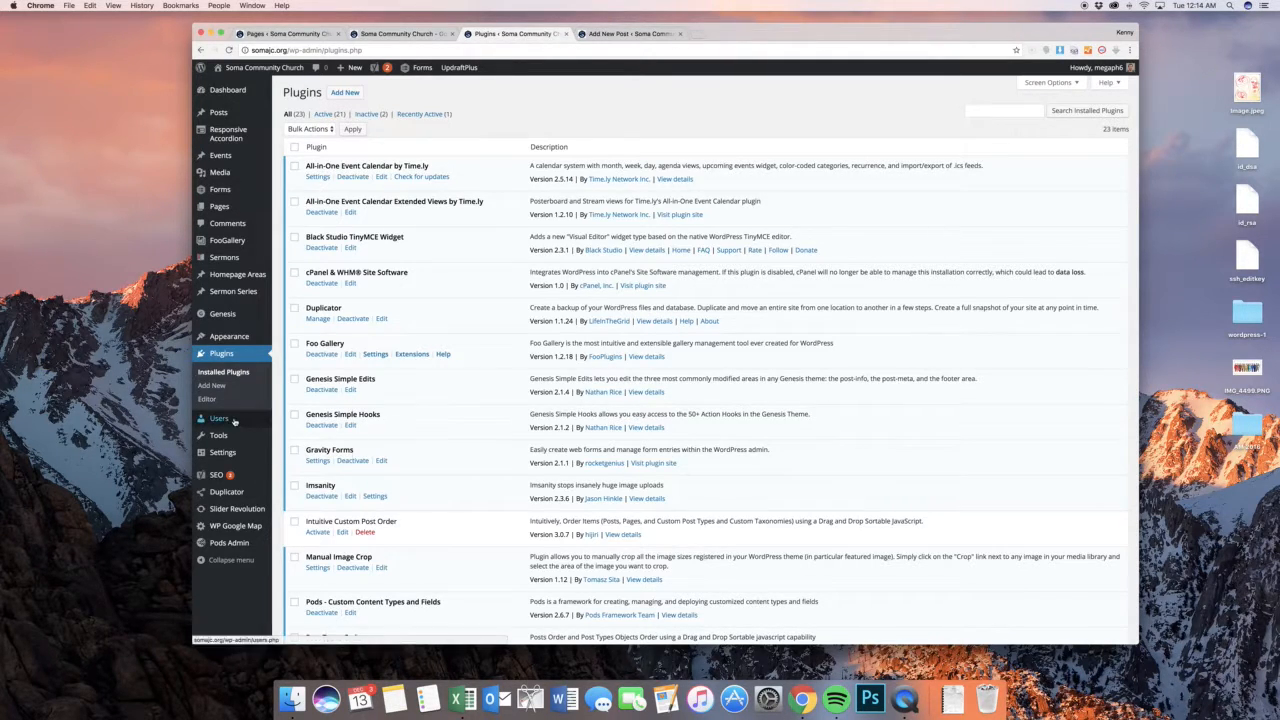
Open the form for adding a user and fill in placeholder values for username, email, first name and last name
mouse_move(220, 418)
click(294, 433)
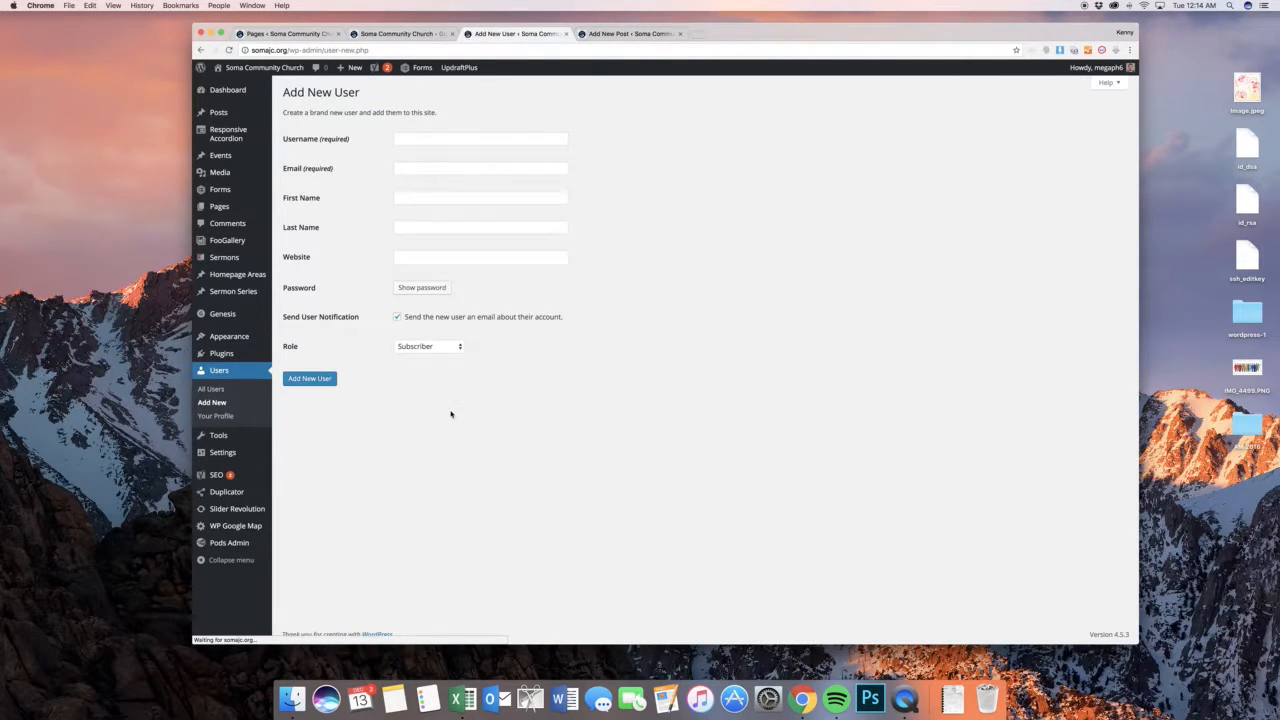
click(486, 137)
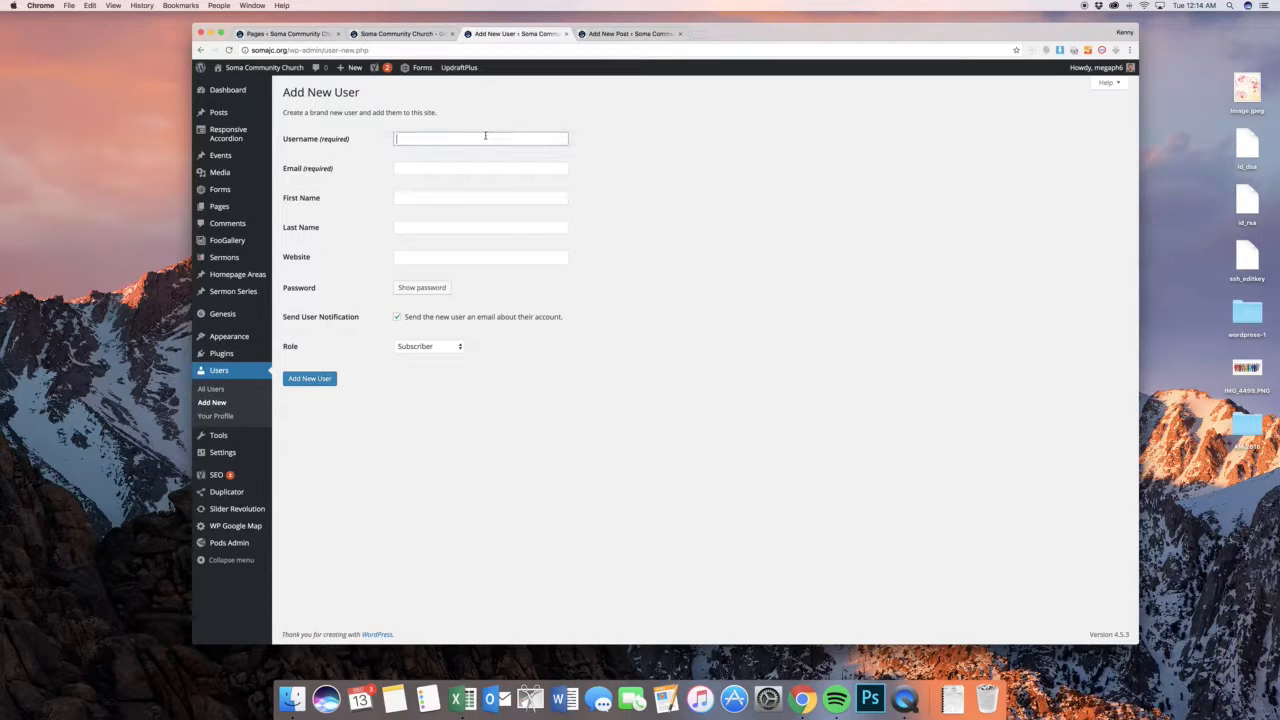
text(name)
key(Tab)
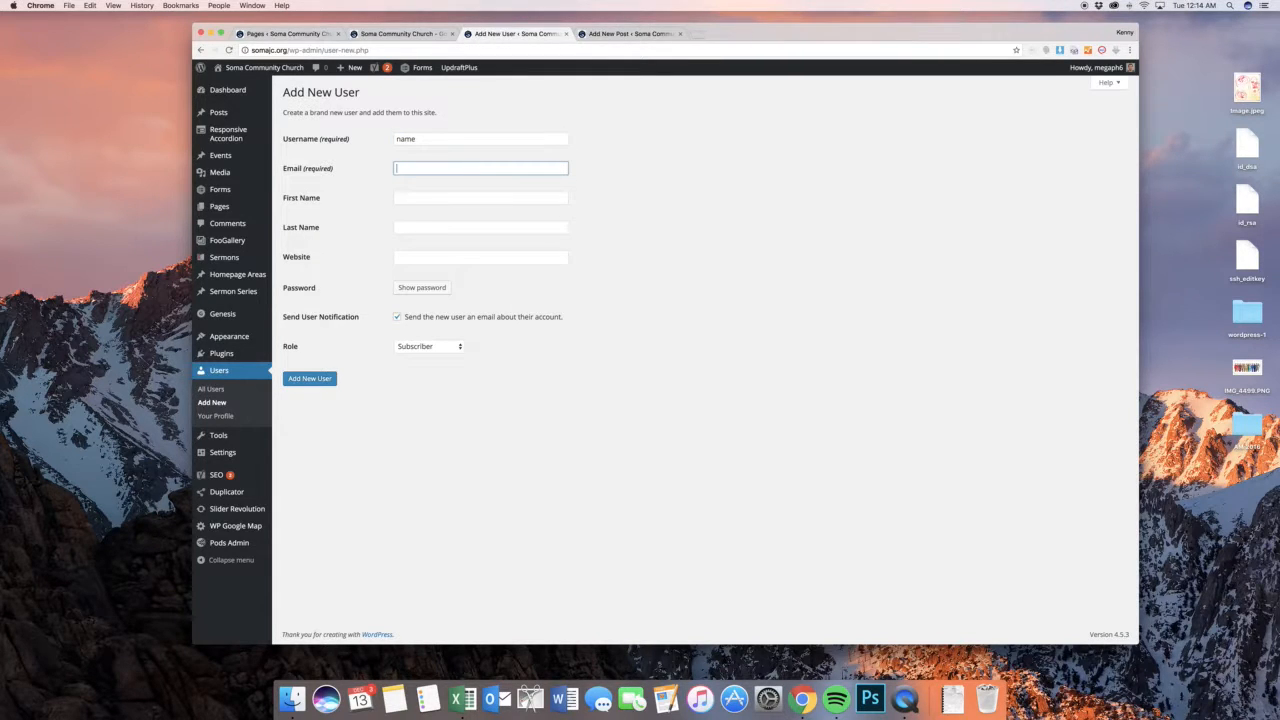
text(name@name.com)
key(Tab)
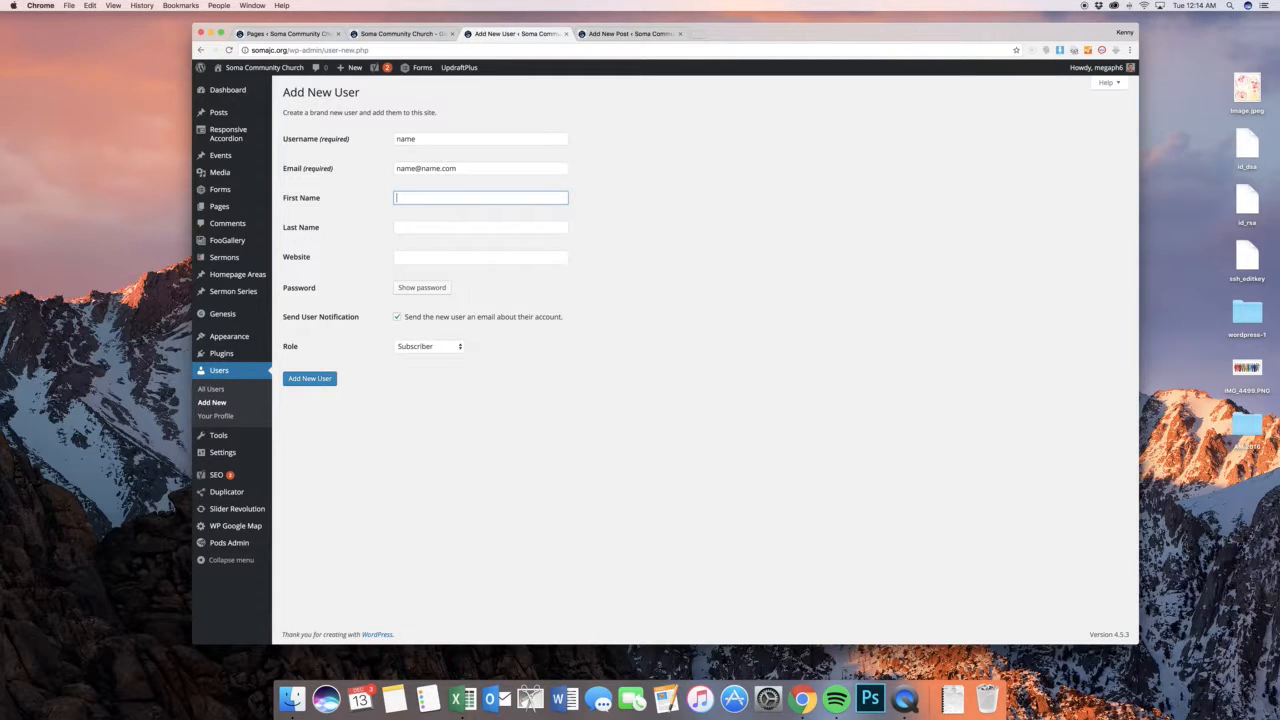
text(First)
key(Tab)
text(Last)
key(Tab)
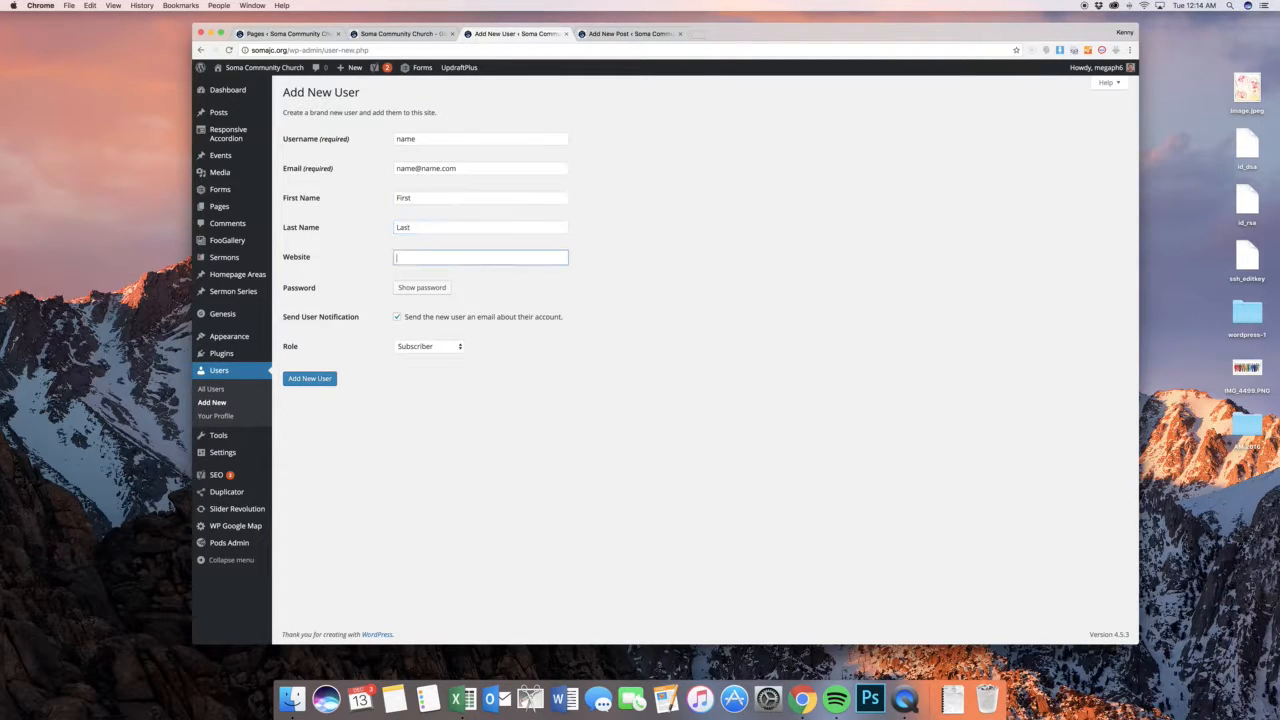
click(655, 269)
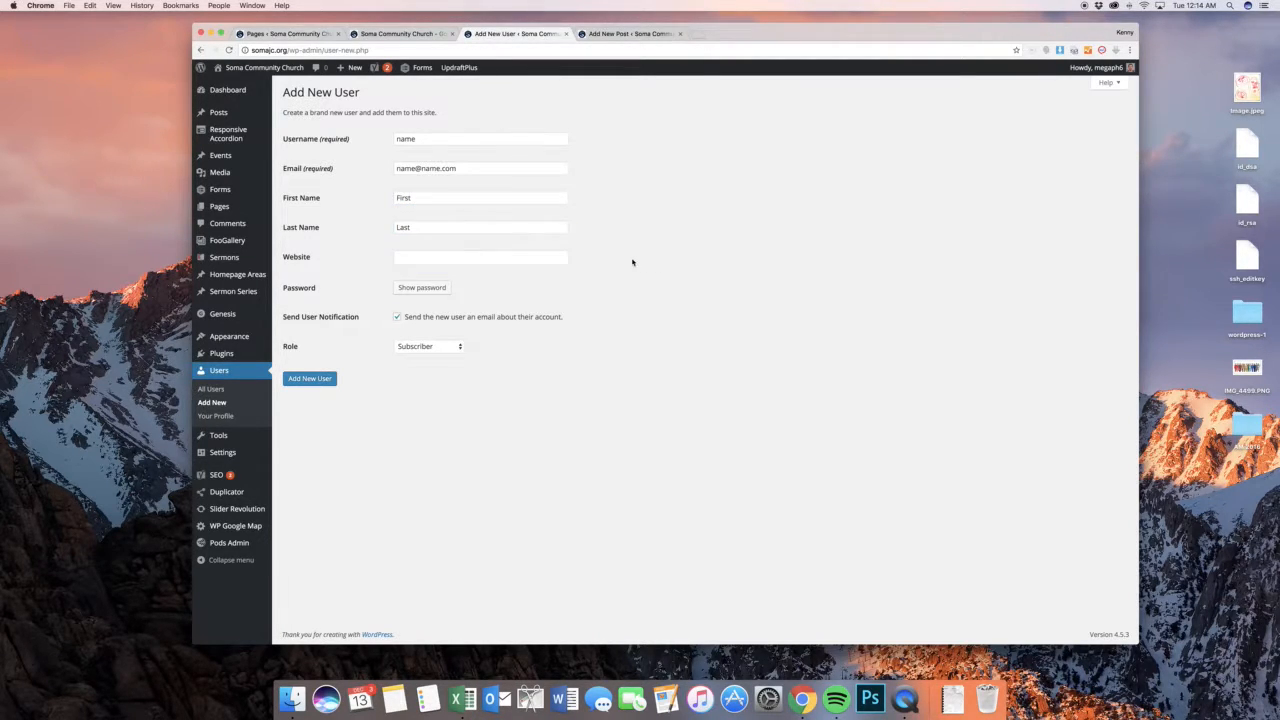
Reveal the new user's generated password, try two custom passwords in its place, and clear the password field
click(421, 288)
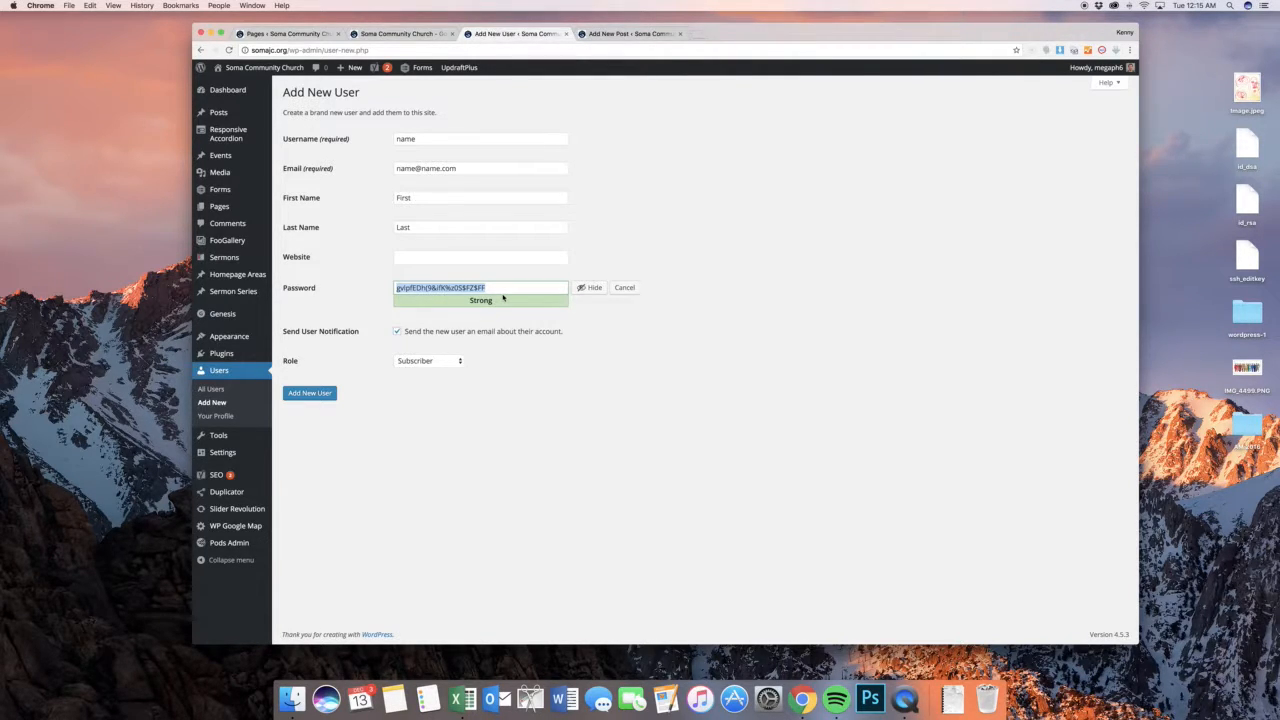
key(BackSpace)
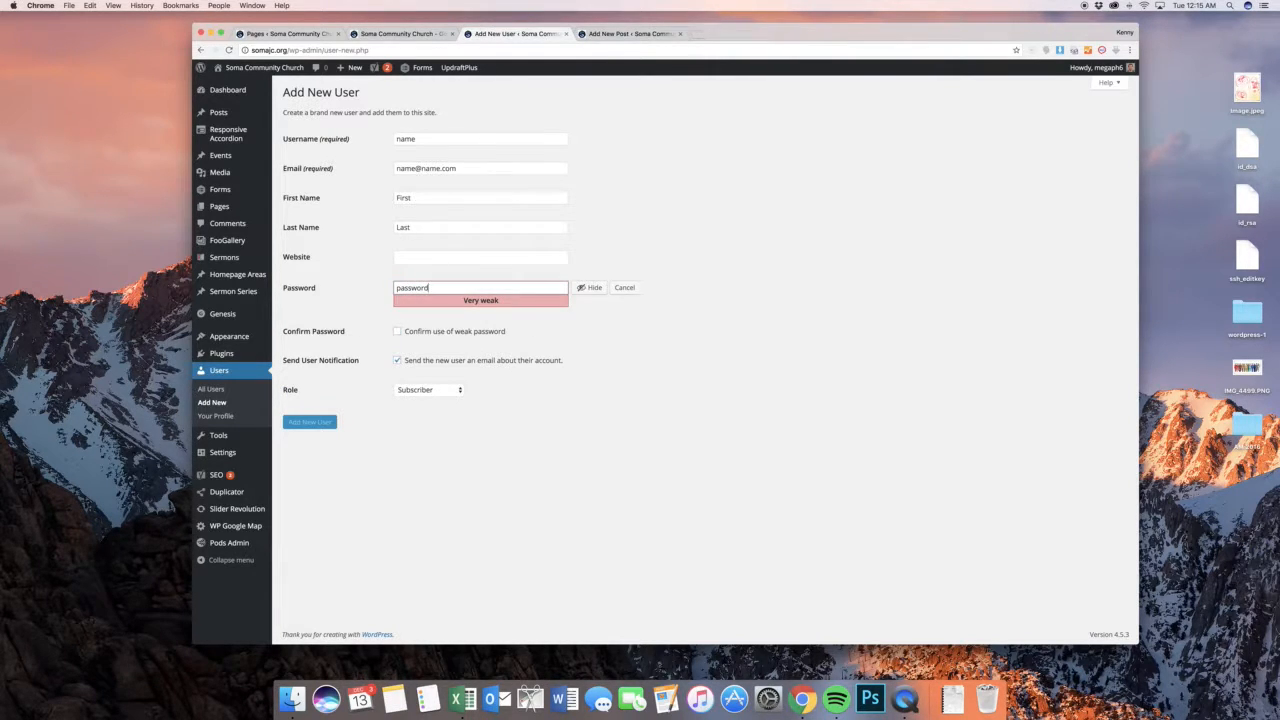
key(super+a)
key(super+a)
key(BackSpace)
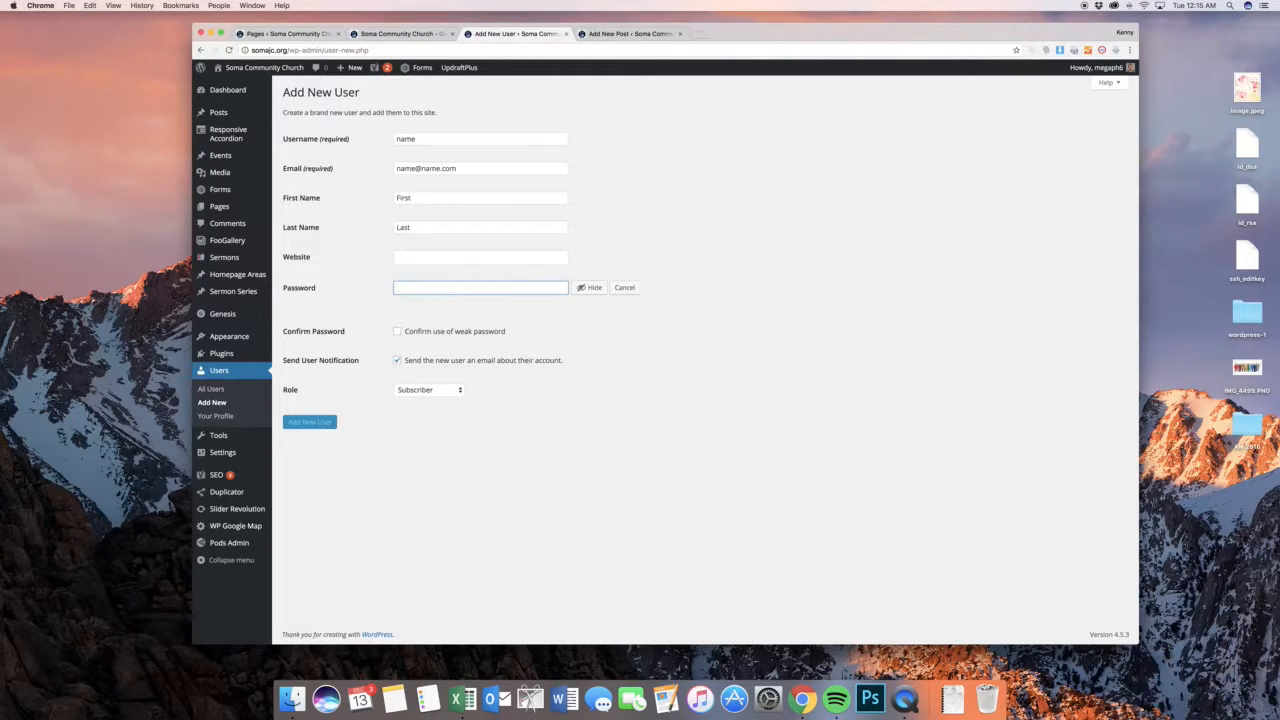
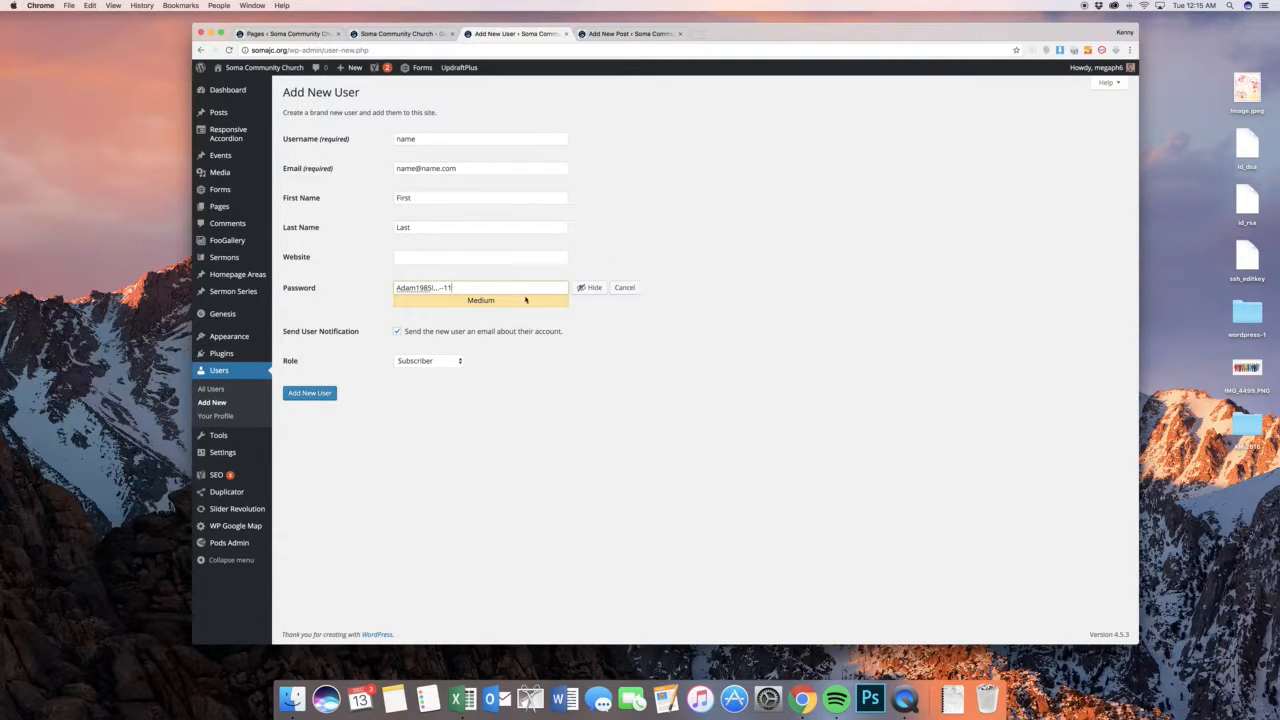
Try a longer custom password with added symbols and digits for the new user, clear it, and cancel the custom password entry
triple_click(502, 289)
key(BackSpace)
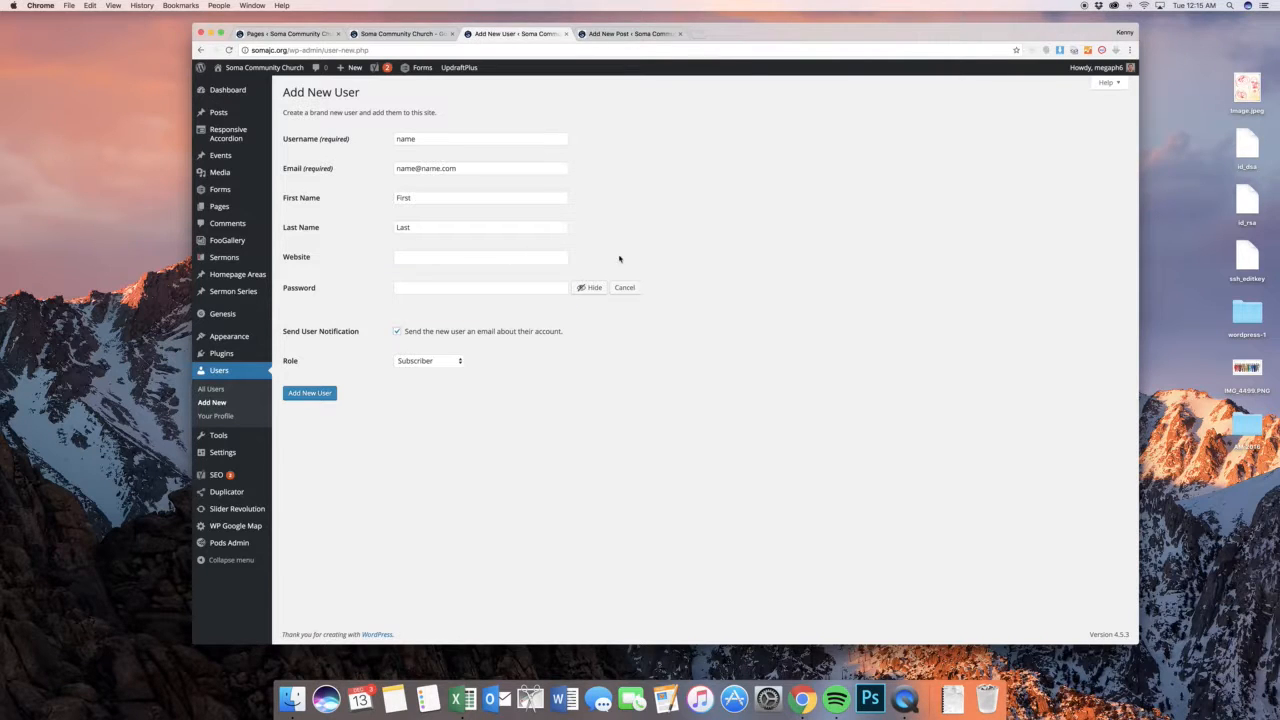
click(624, 288)
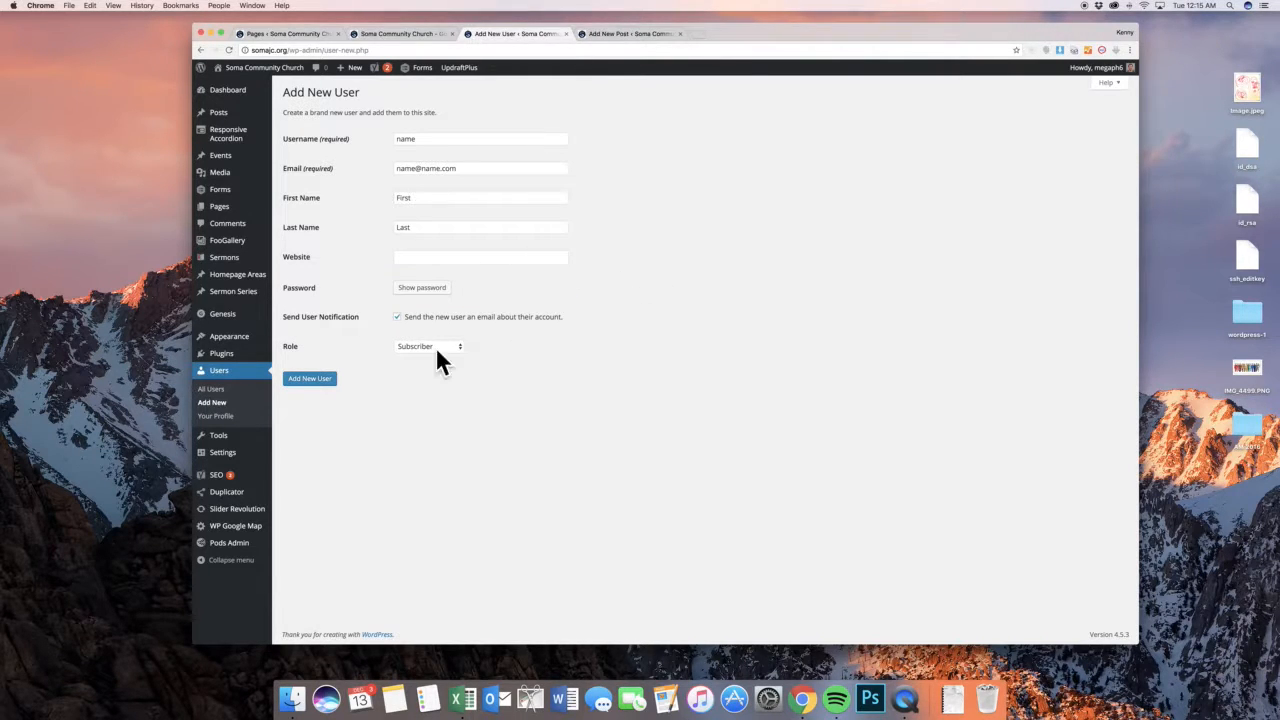
Set the new user's role to Administrator, and leave the unsaved form for the list of all users
click(412, 346)
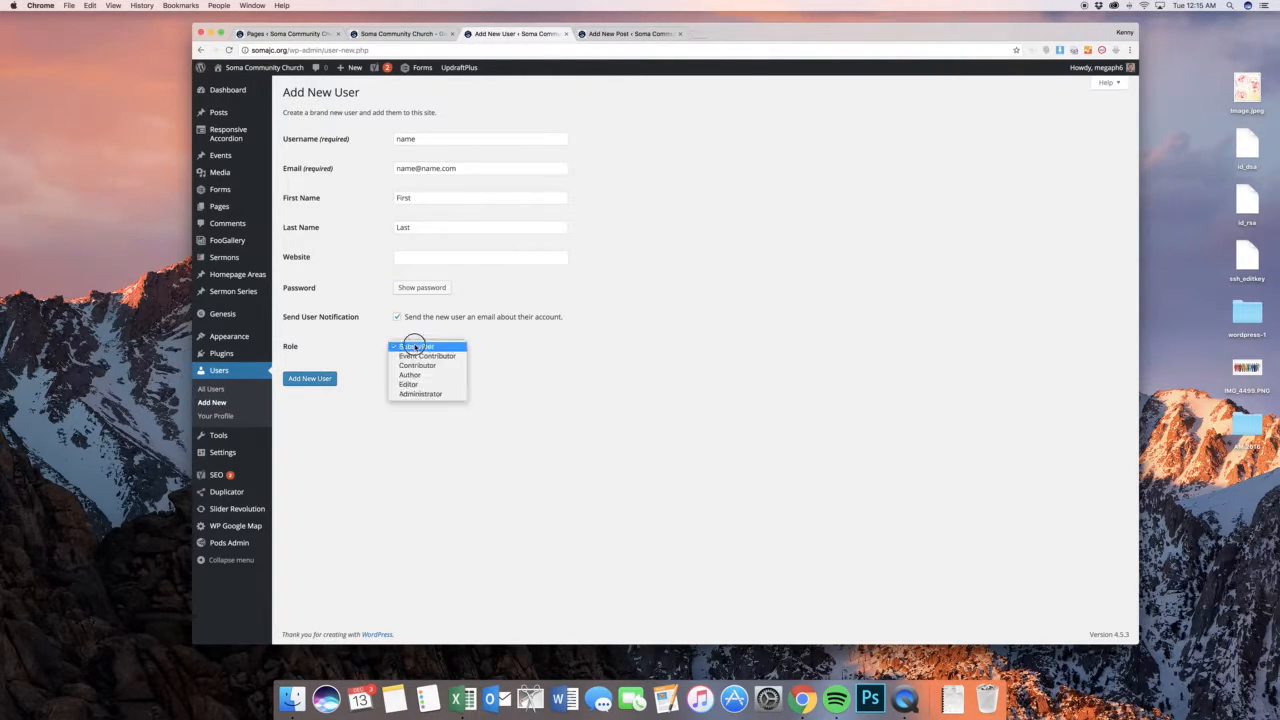
click(429, 394)
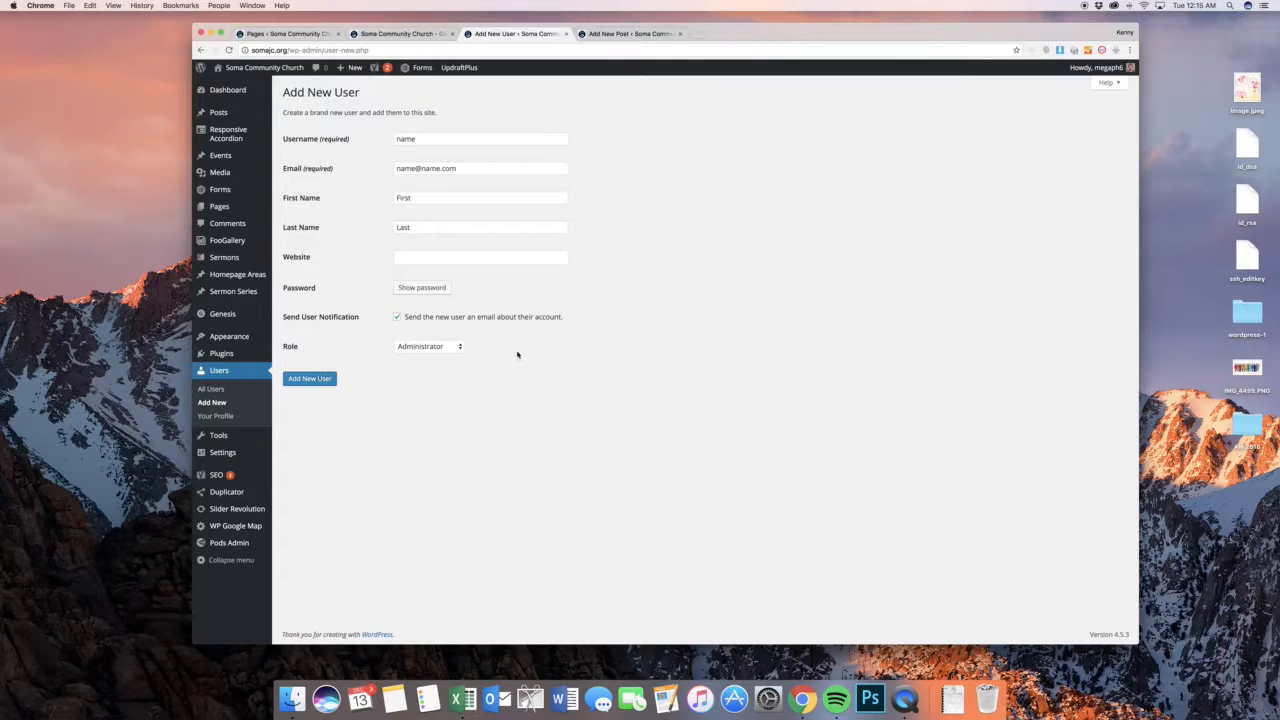
click(211, 388)
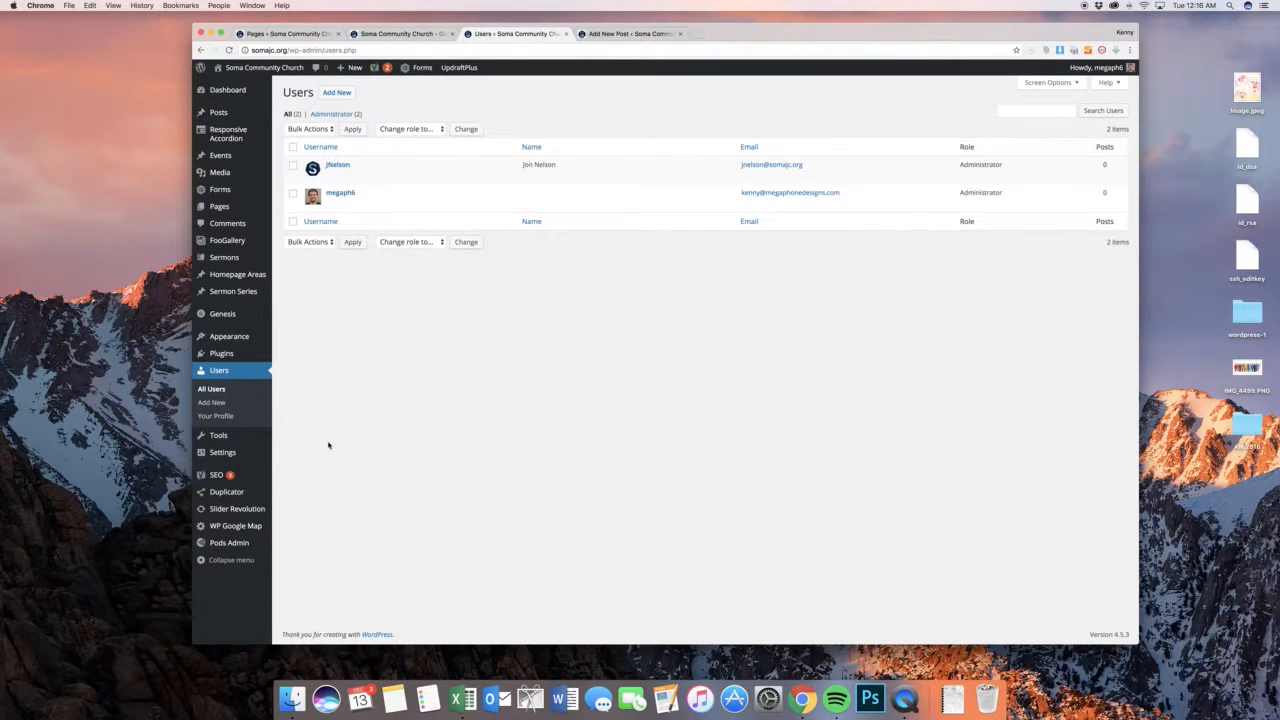
Open the site's General Settings and examine the admin email address field and the remaining options
mouse_move(252, 446)
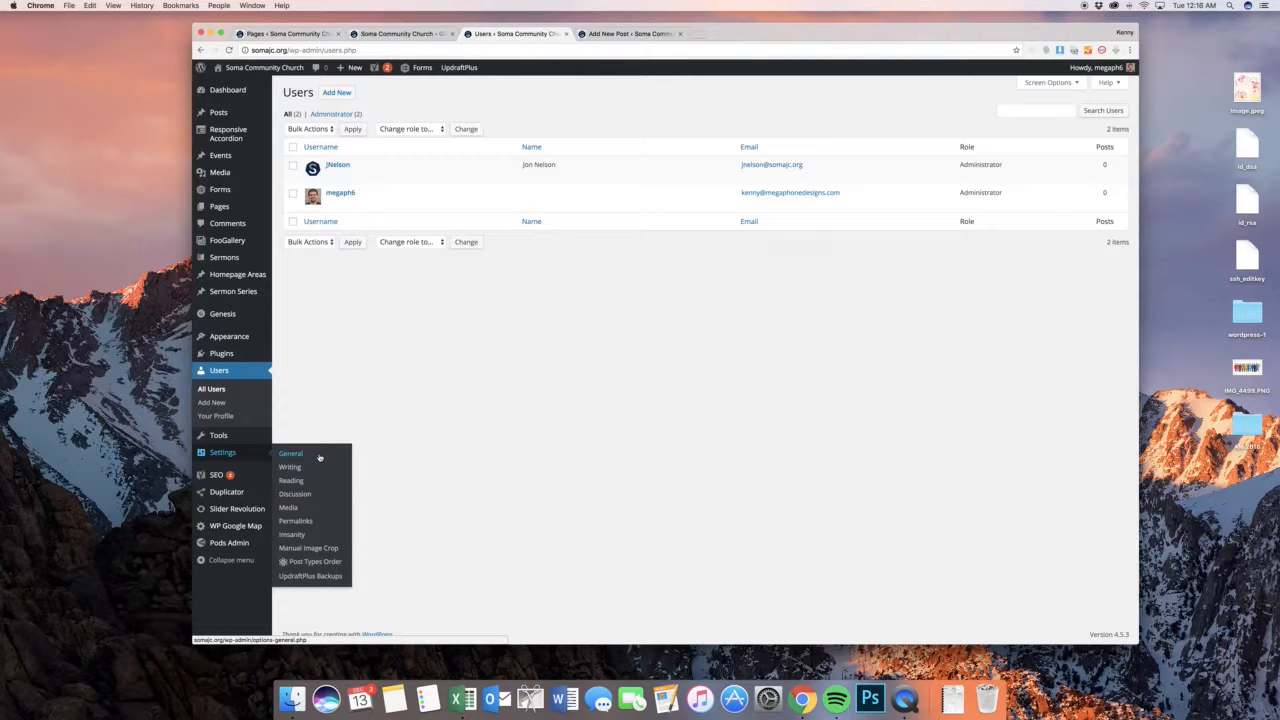
click(319, 457)
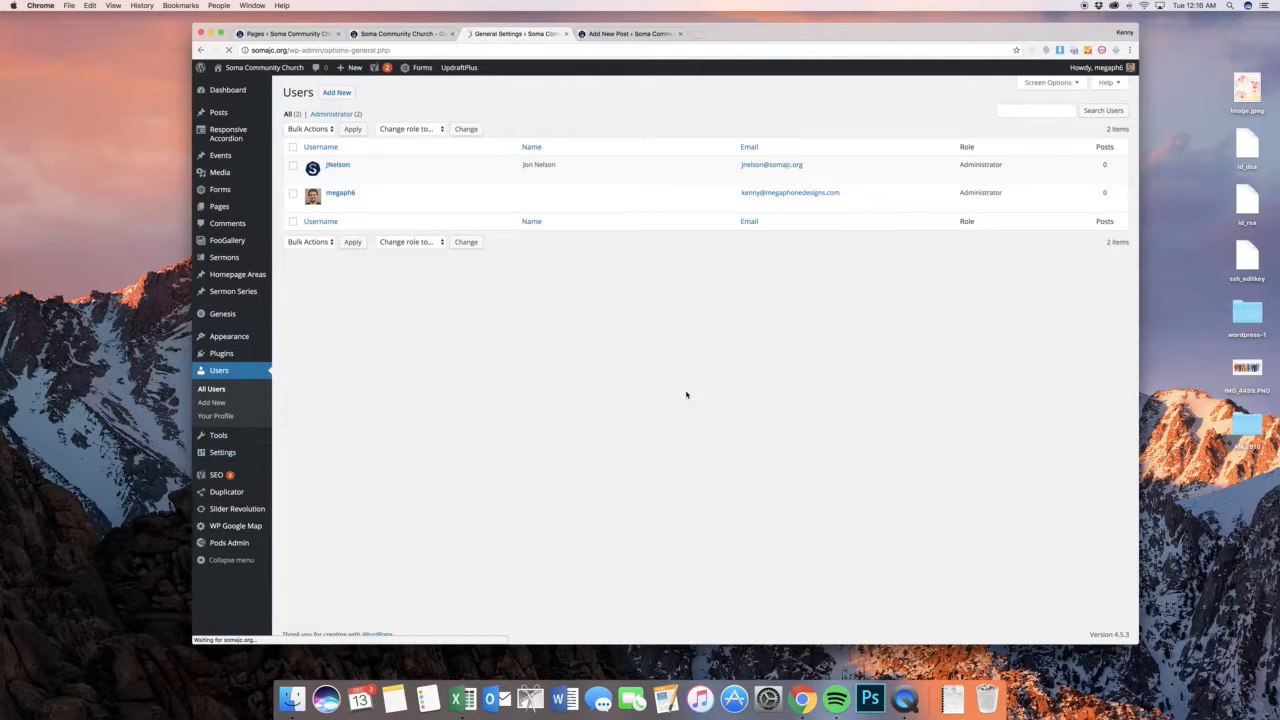
triple_click(448, 265)
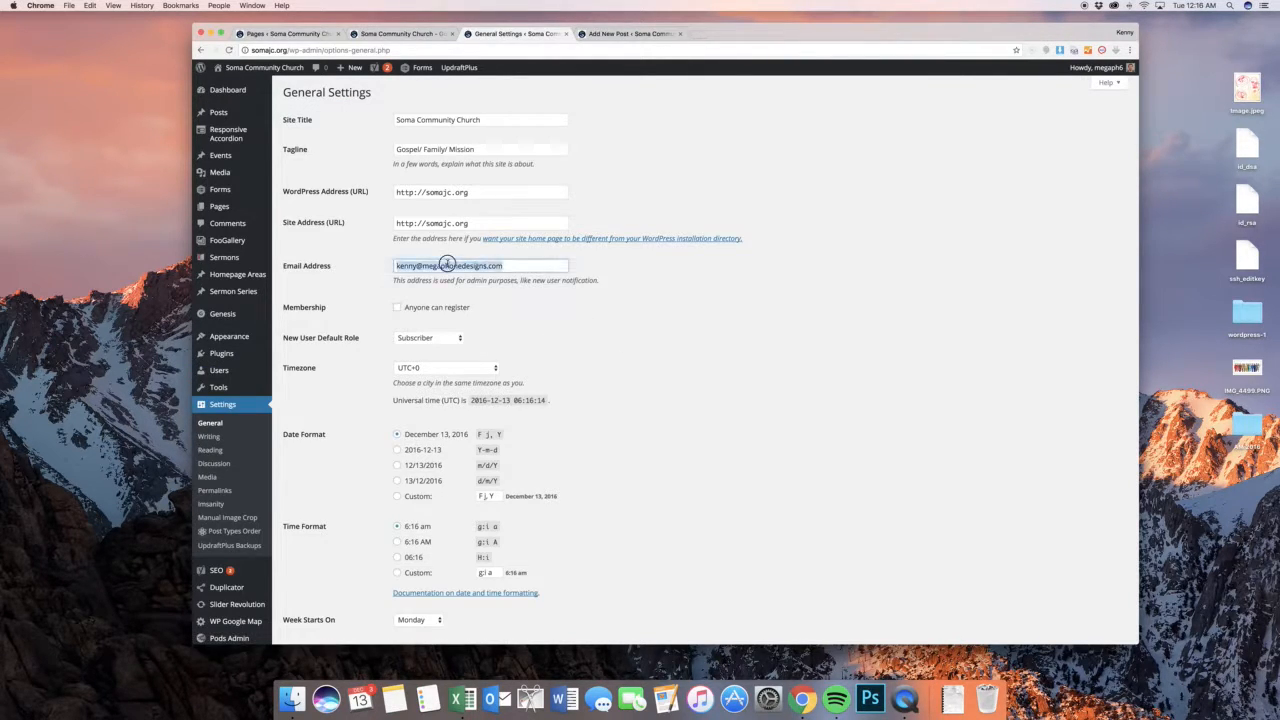
click(612, 292)
scroll(571, 331, down, 3)
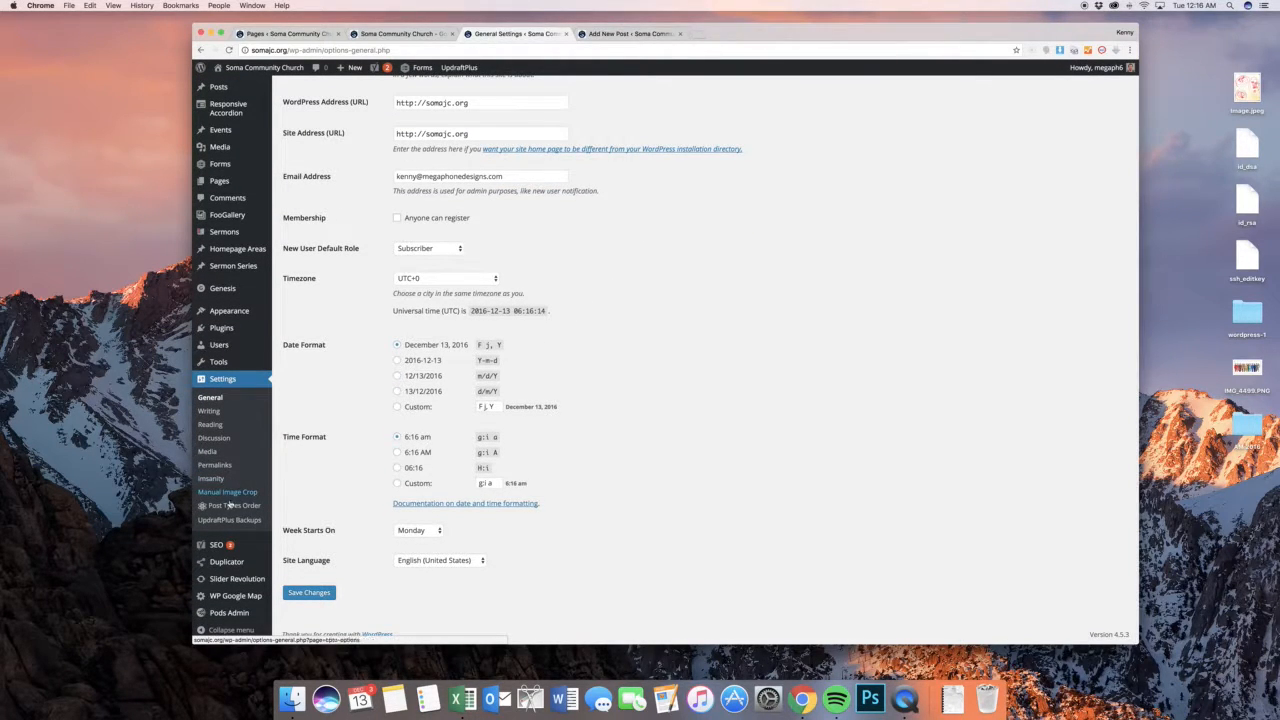
View the Yoast SEO Titles & Metas settings and open the Social settings
mouse_move(239, 546)
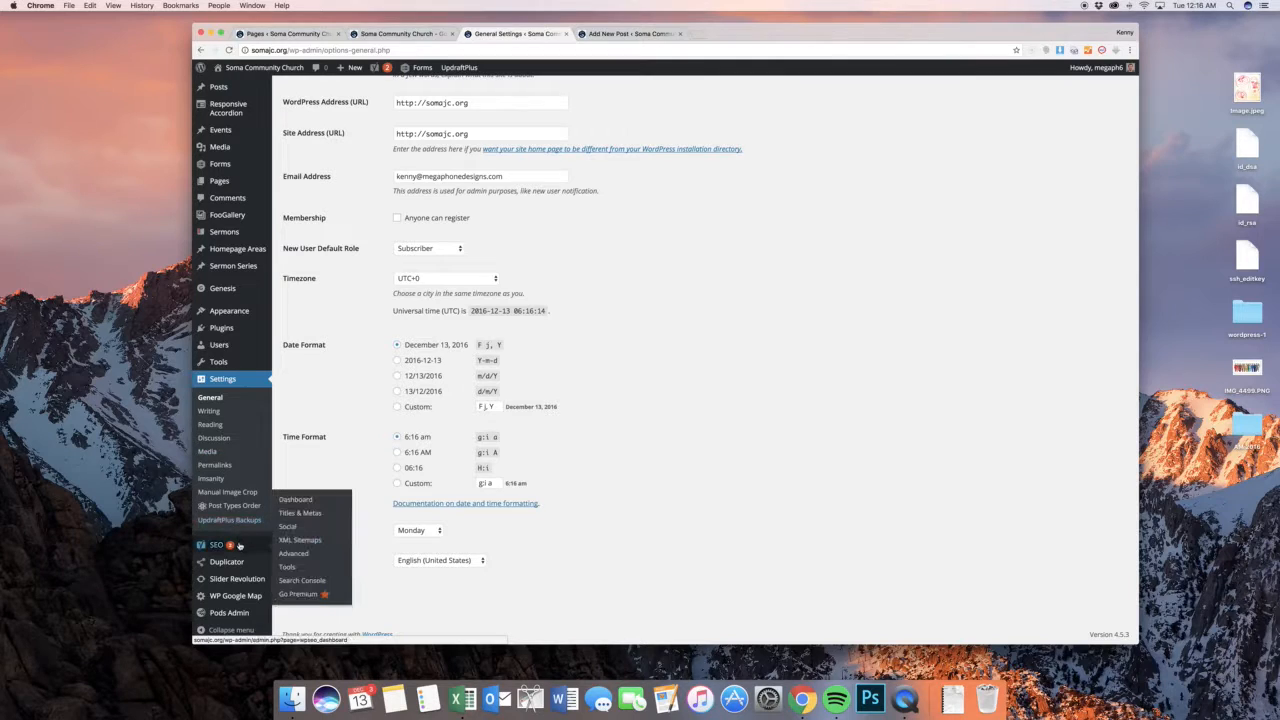
click(300, 513)
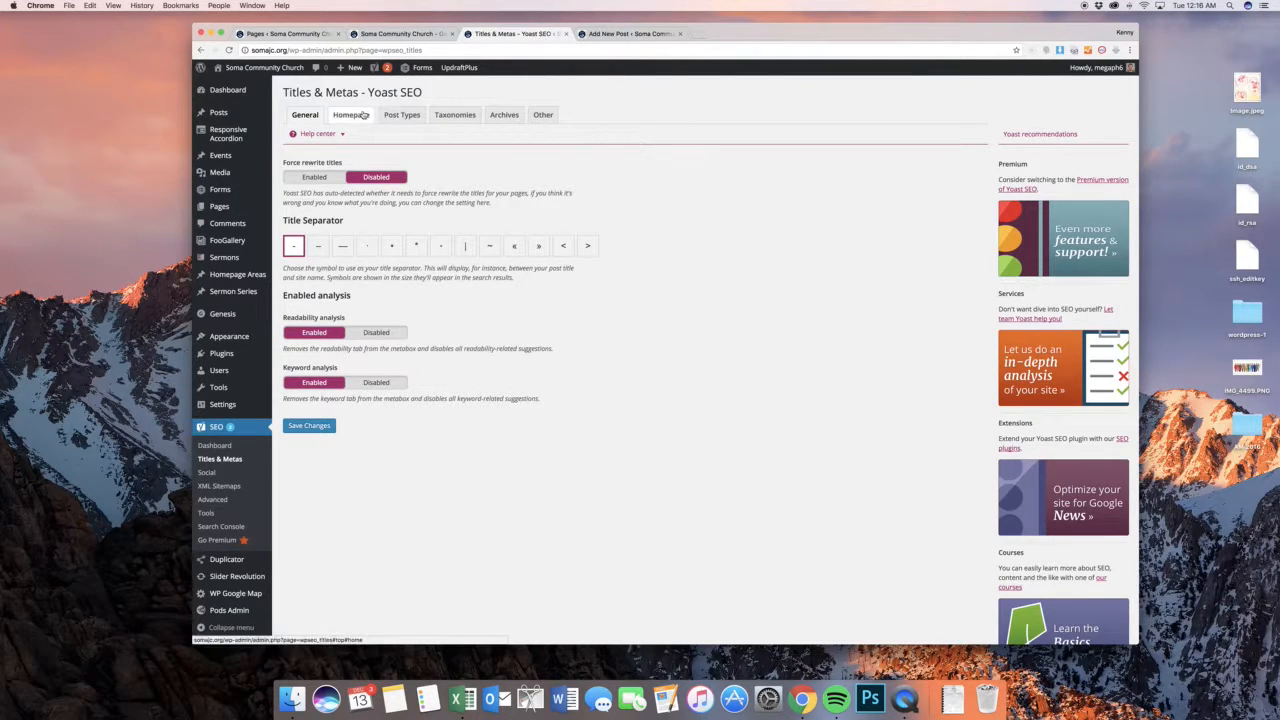
click(257, 473)
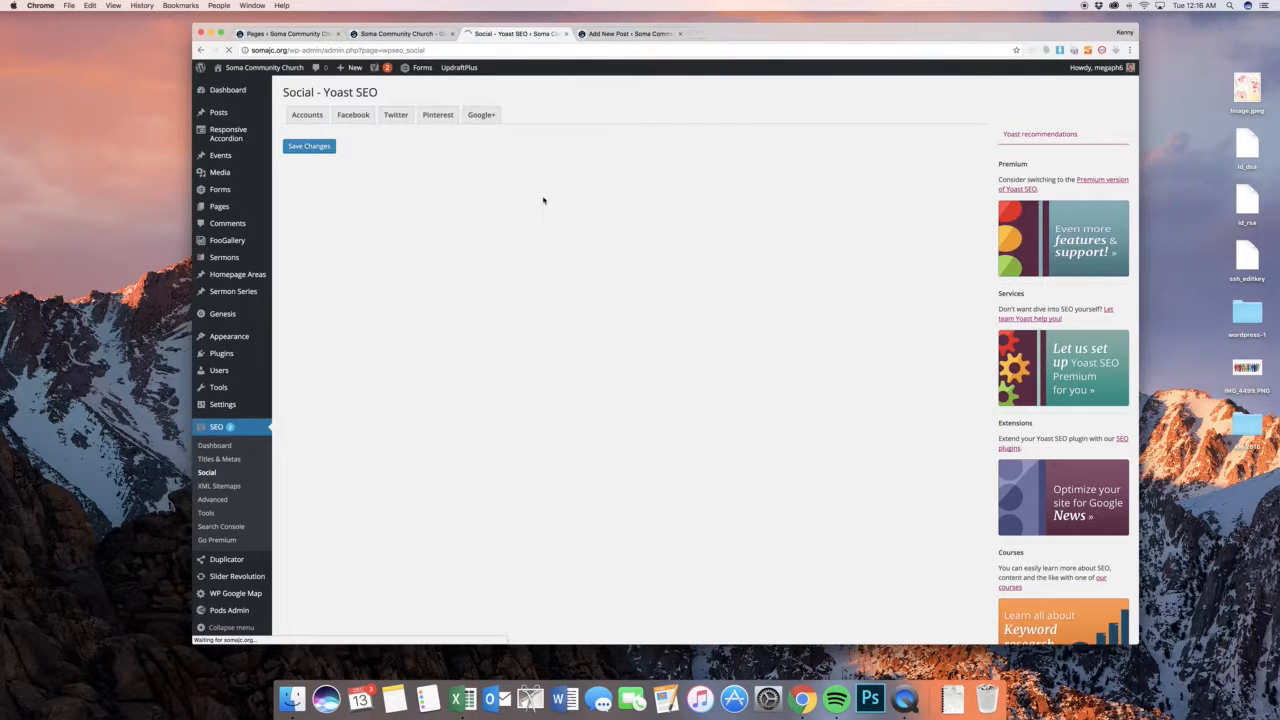
View the Yoast SEO social account fields and open the homepage slider in Slider Revolution's slide editor
scroll(483, 223, down, 3)
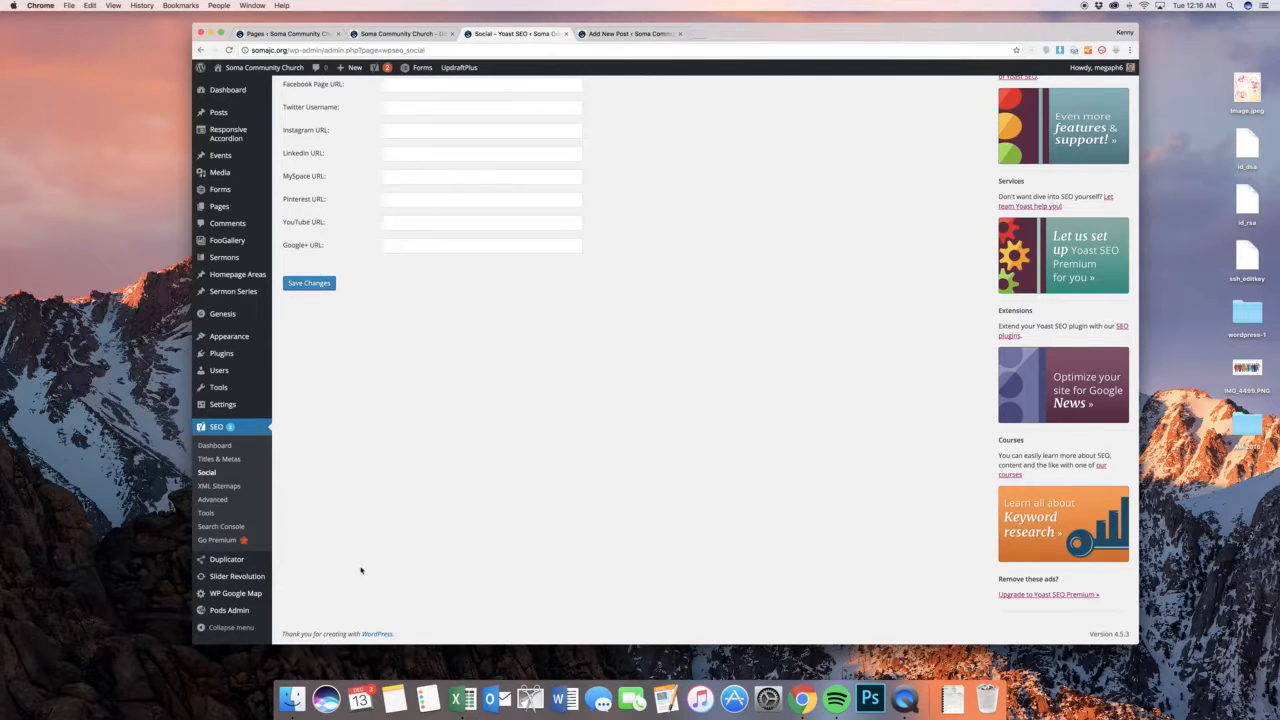
mouse_move(264, 580)
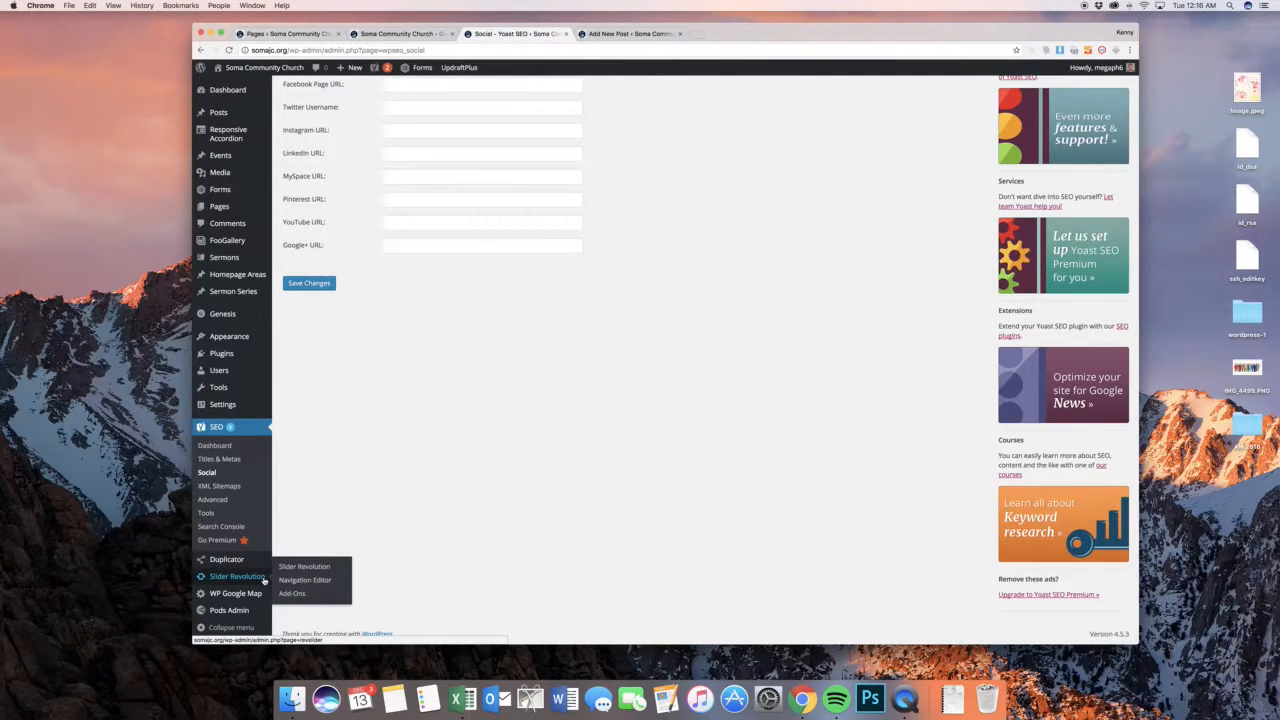
click(300, 566)
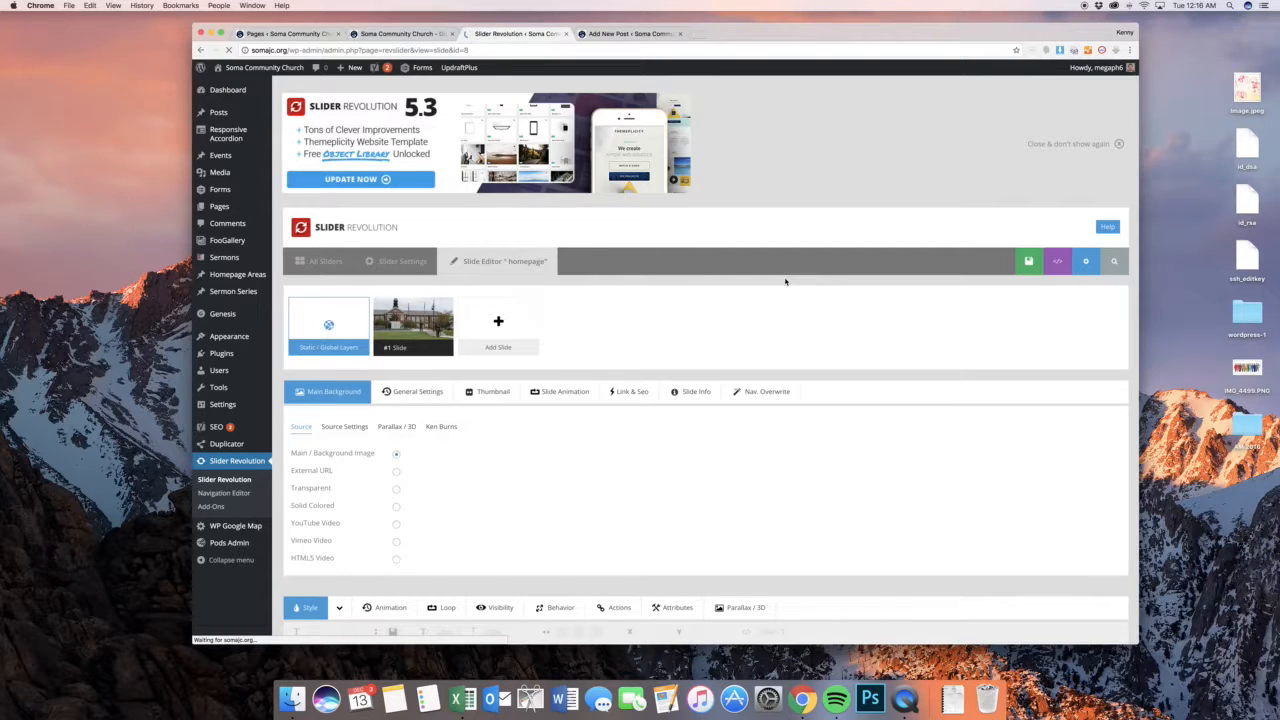
Examine the homepage slider's first slide, including its background source options, layer canvas and animation timeline
scroll(697, 314, down, 10)
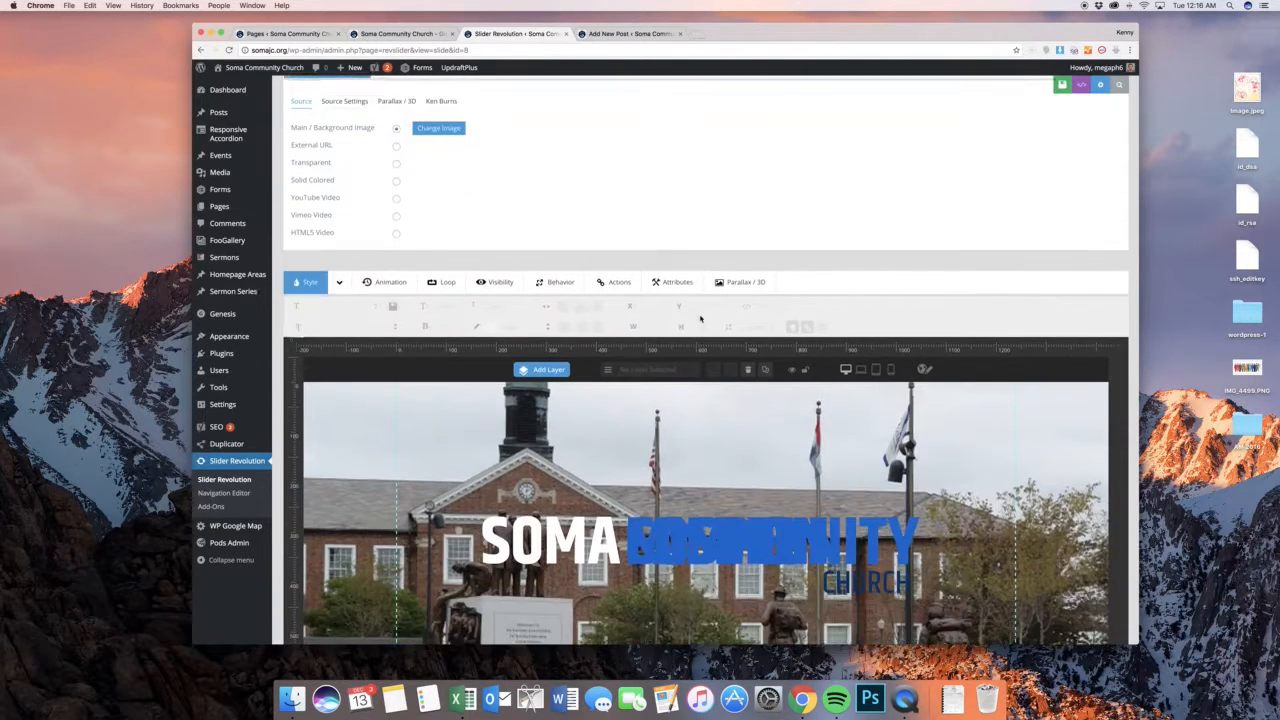
scroll(701, 318, down, 1)
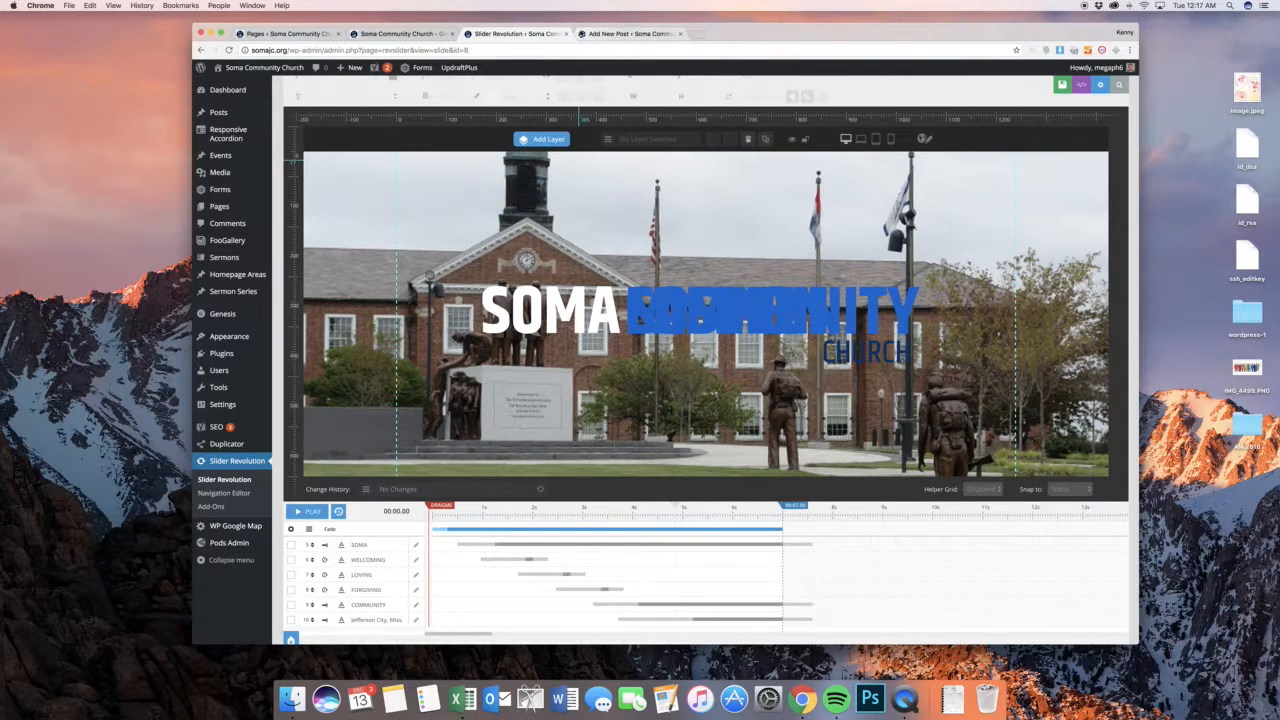
scroll(710, 273, down, 2)
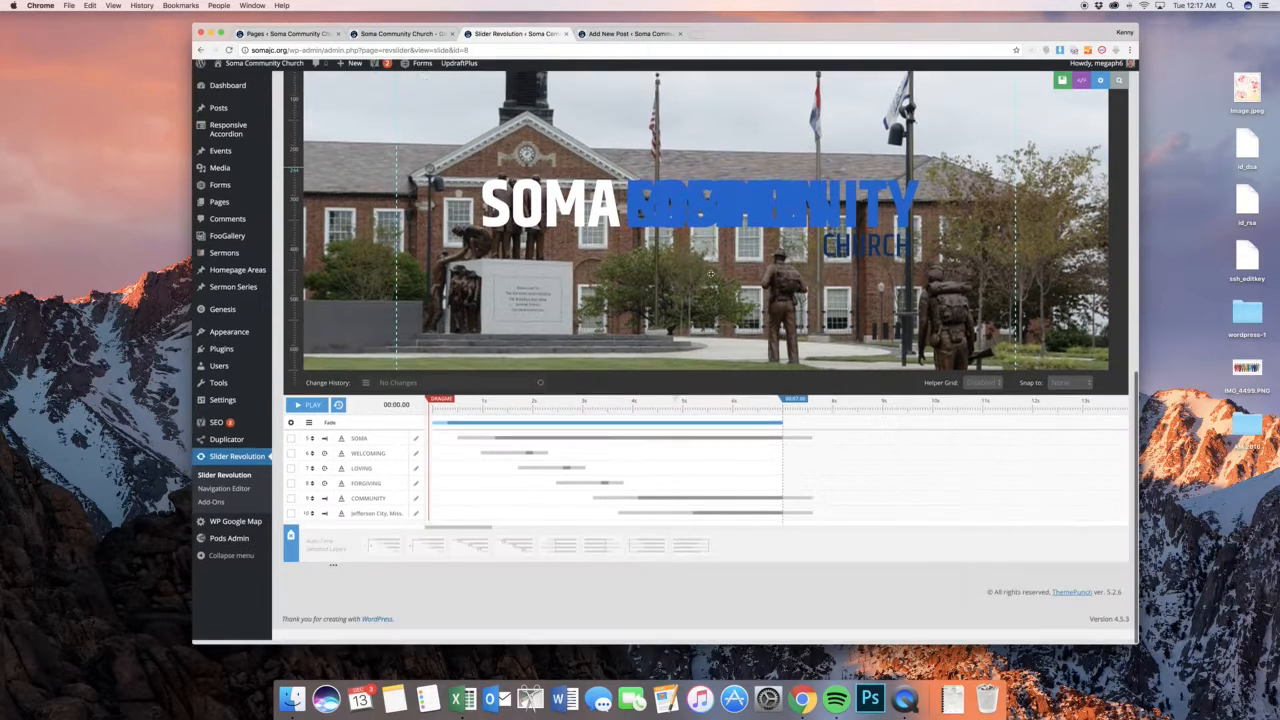
scroll(710, 273, up, 8)
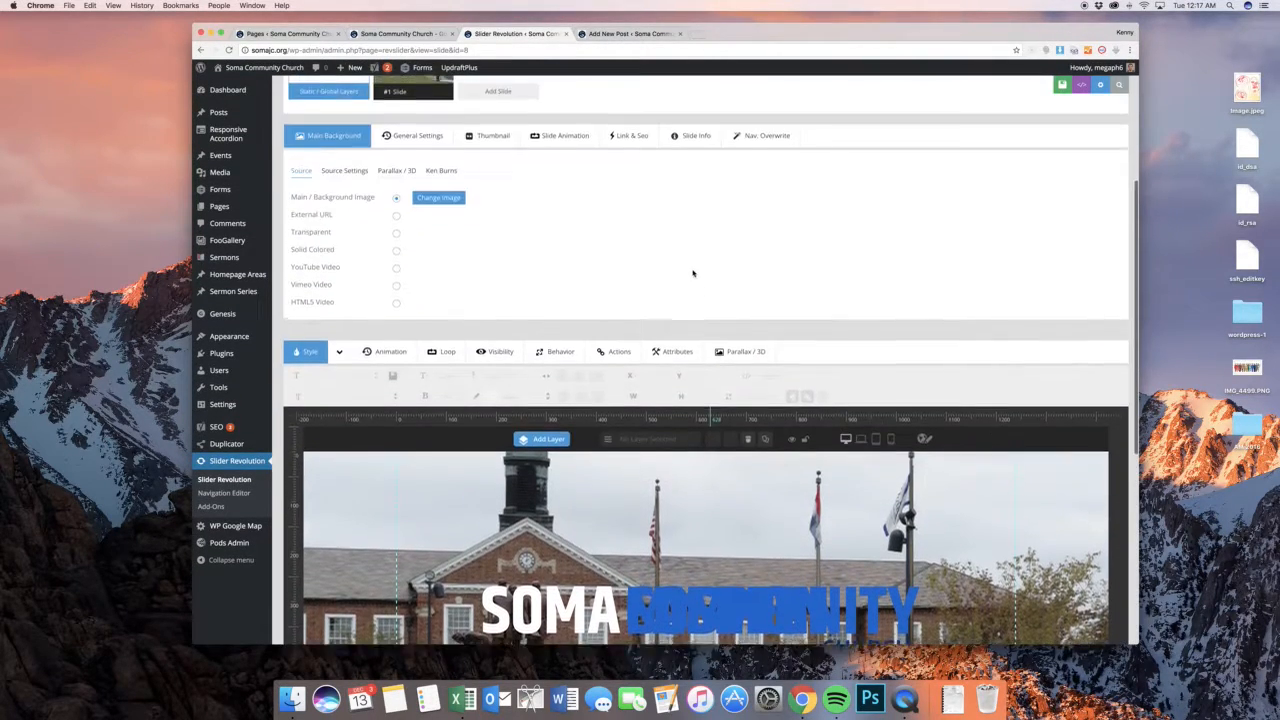
scroll(693, 285, down, 2)
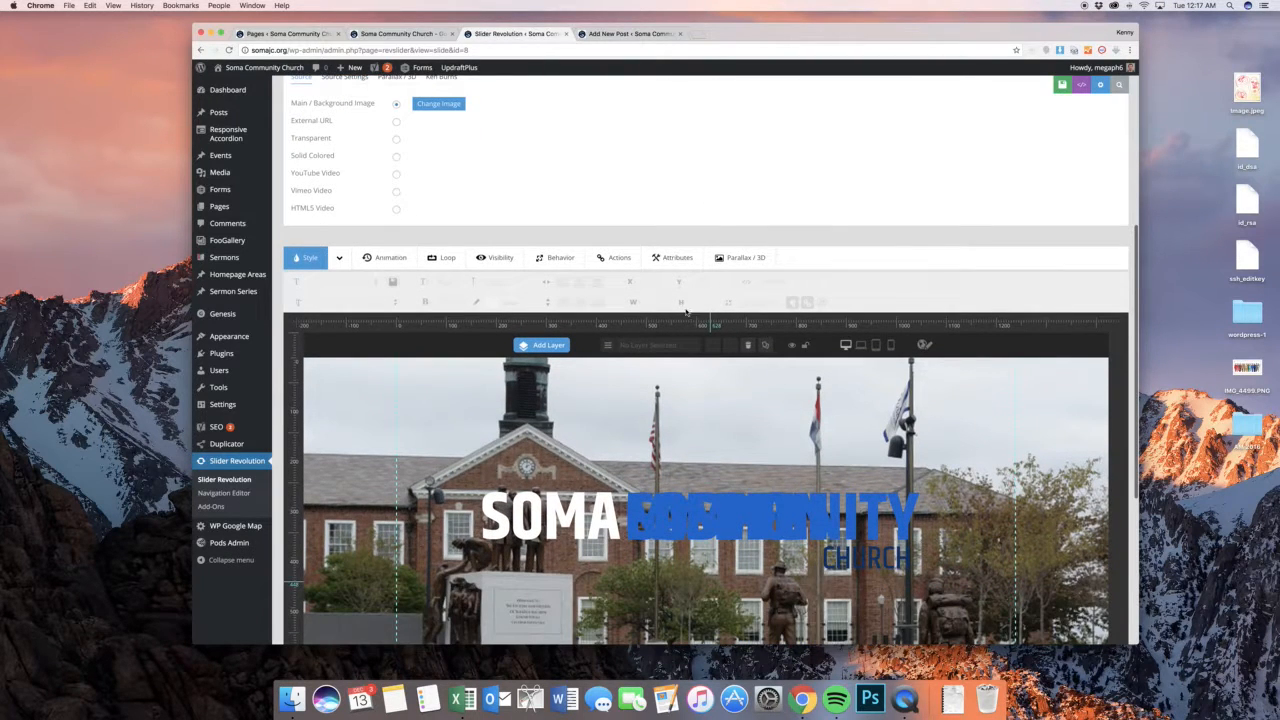
scroll(712, 322, up, 5)
scroll(698, 424, up, 1)
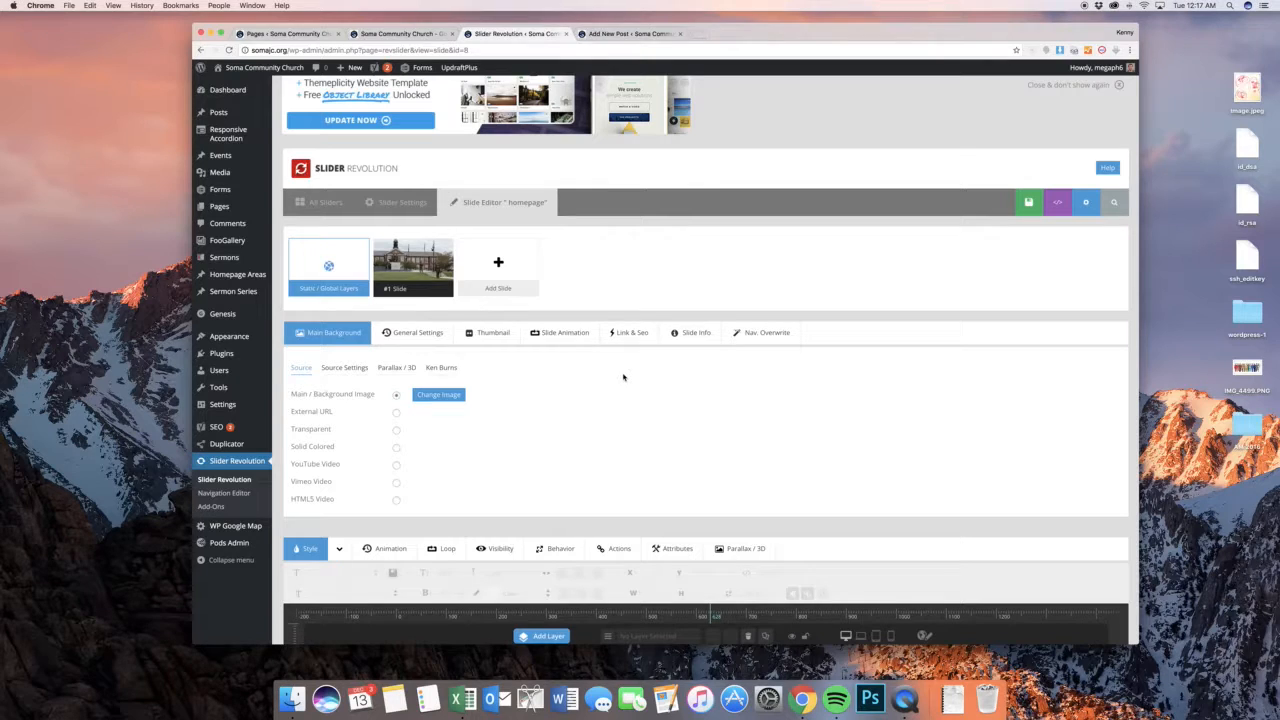
Add a blank slide to the homepage slider and use Jefferson_City.jpg from the media library as its main background image
mouse_move(502, 265)
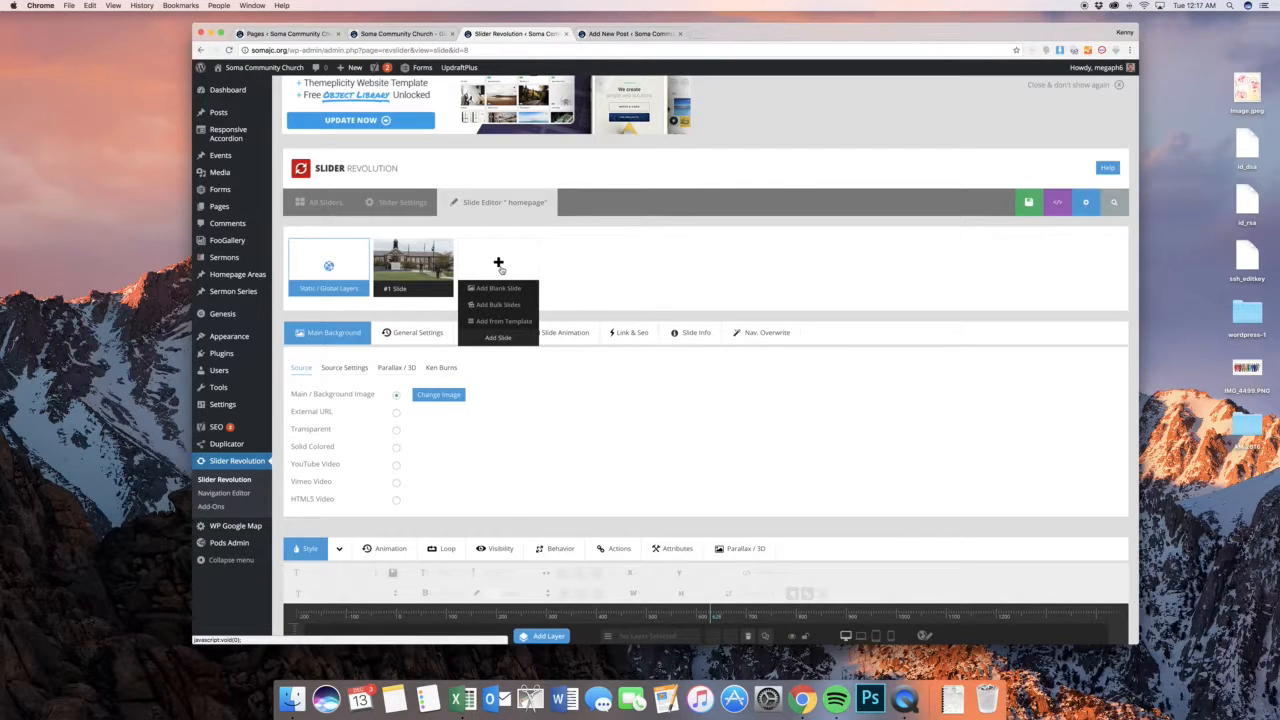
click(499, 288)
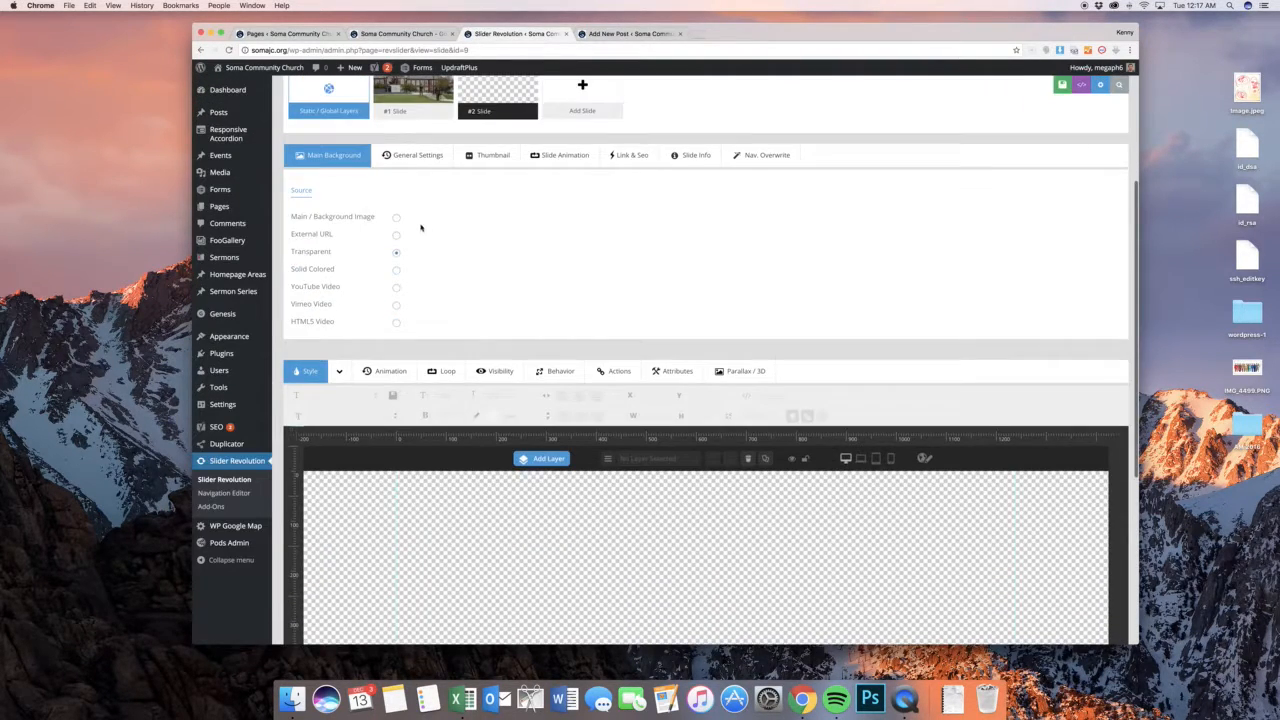
click(397, 219)
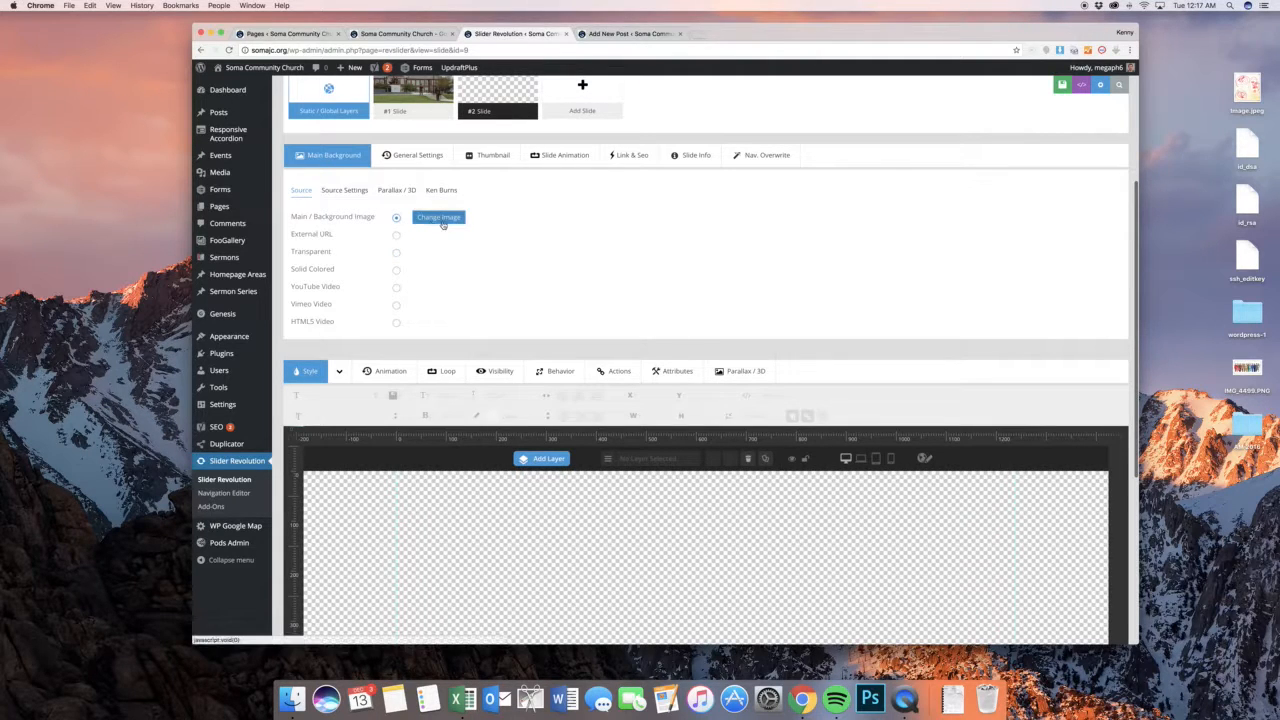
click(438, 220)
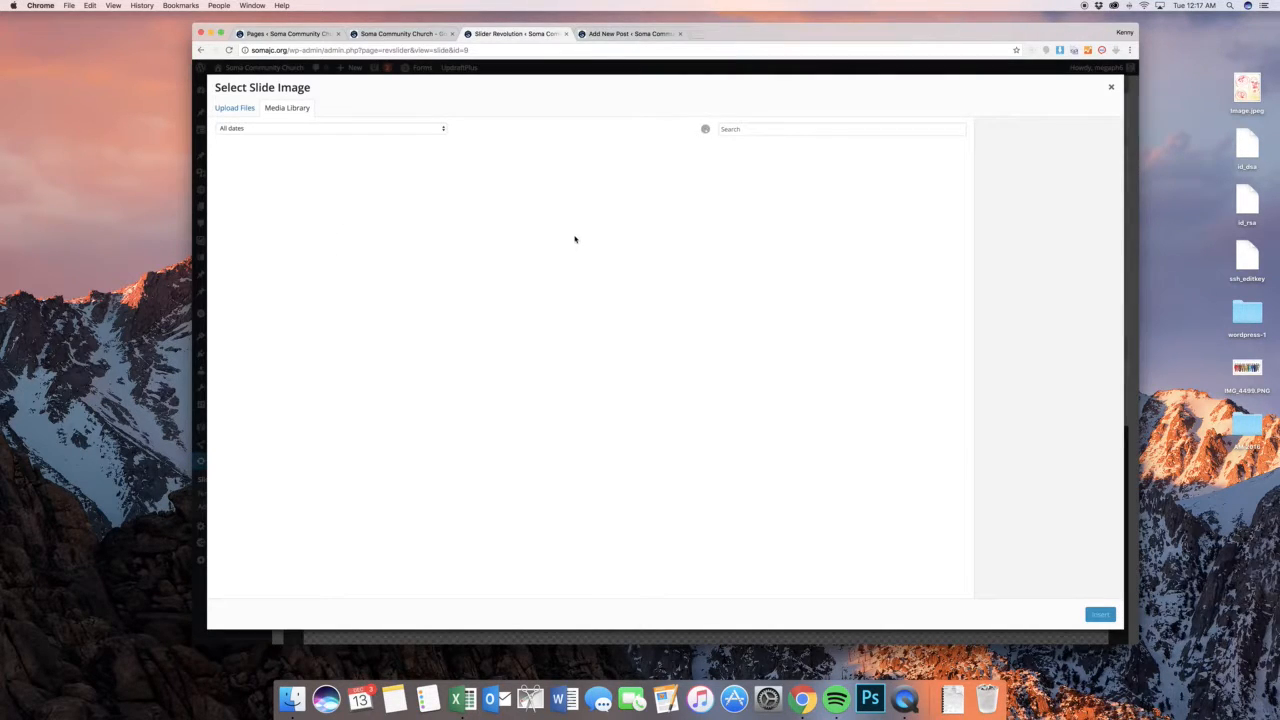
click(704, 331)
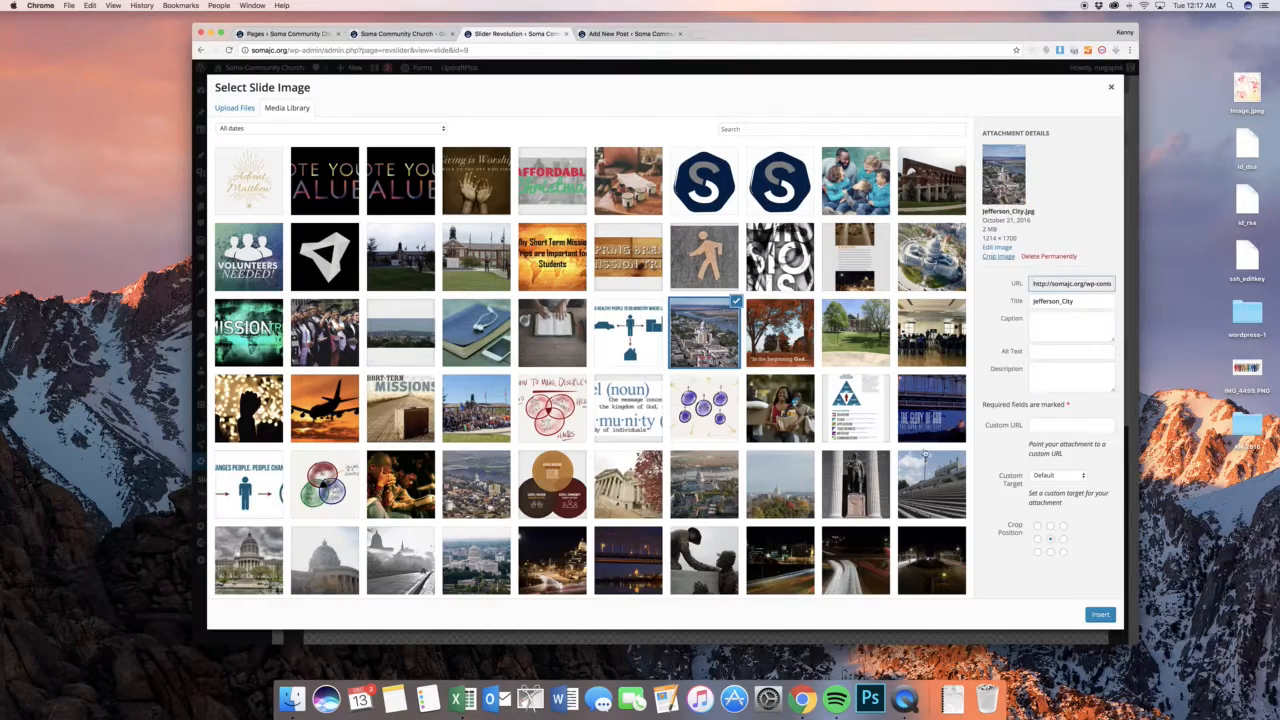
click(1100, 615)
scroll(750, 285, down, 5)
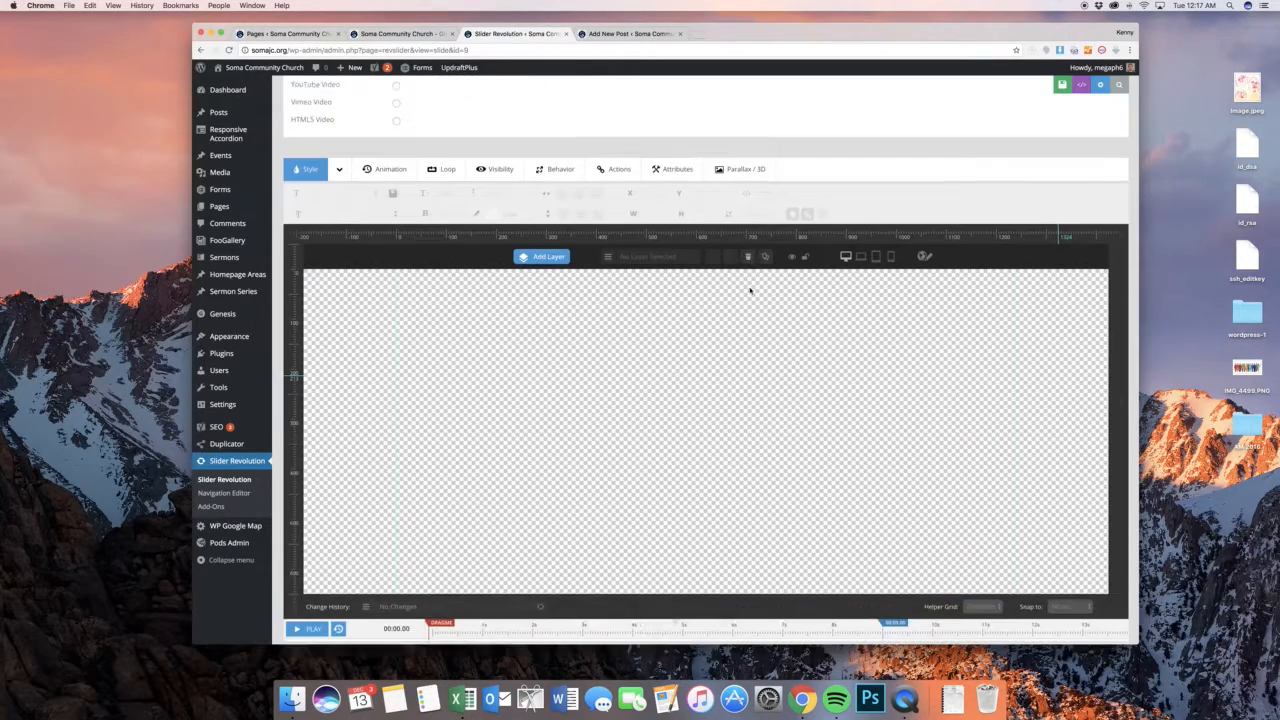
scroll(600, 300, up, 5)
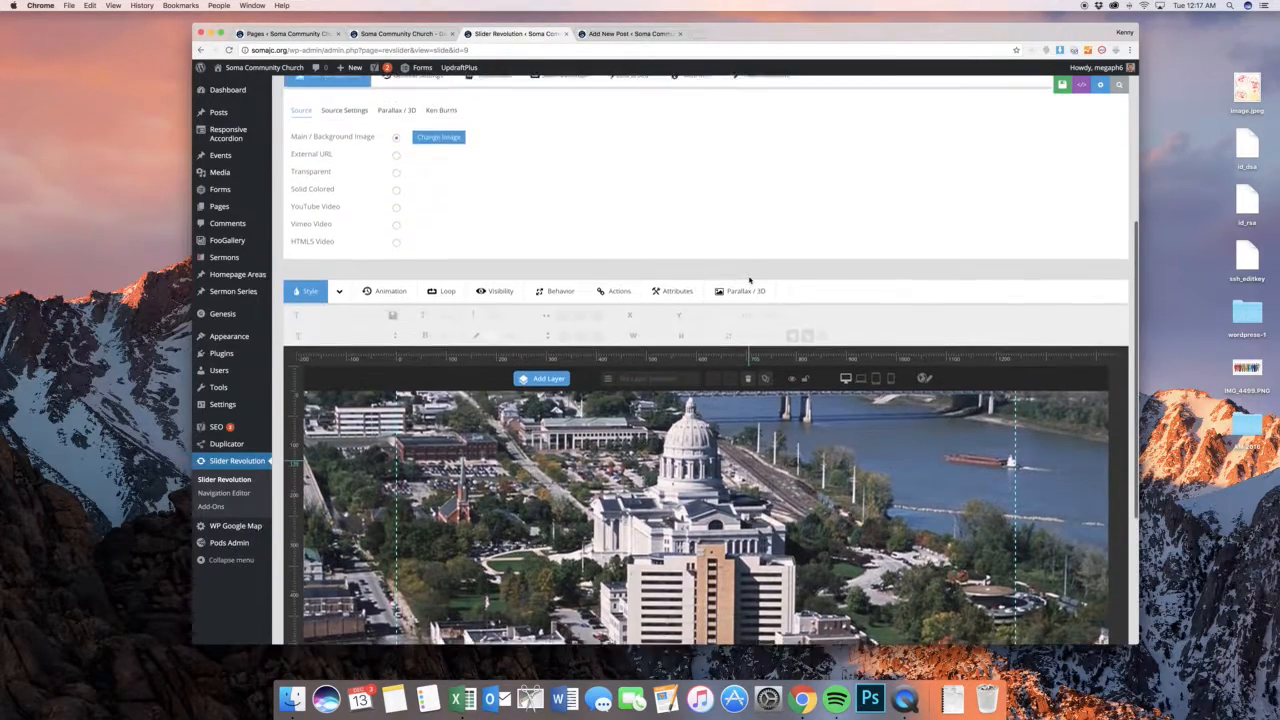
Add a text layer with the default caption to the slide, setting font size 50px, font weight 700 and line height 50px
scroll(540, 298, down, 1)
mouse_move(545, 321)
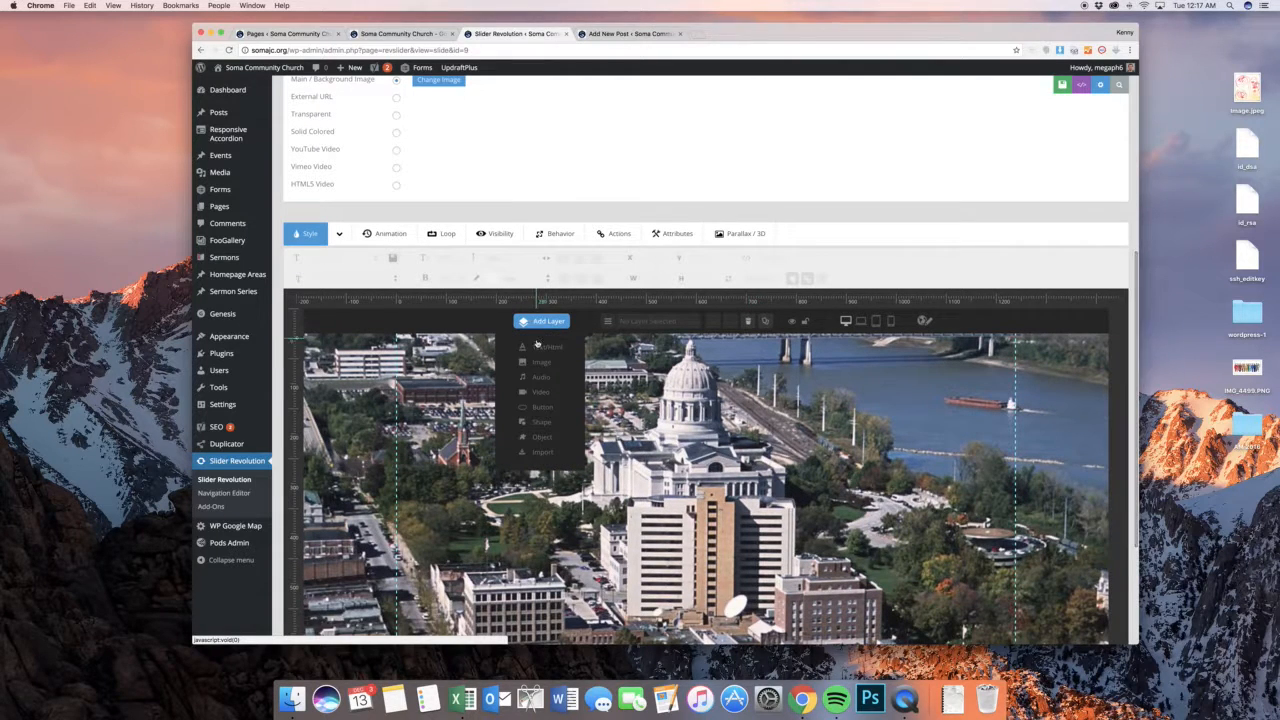
click(547, 346)
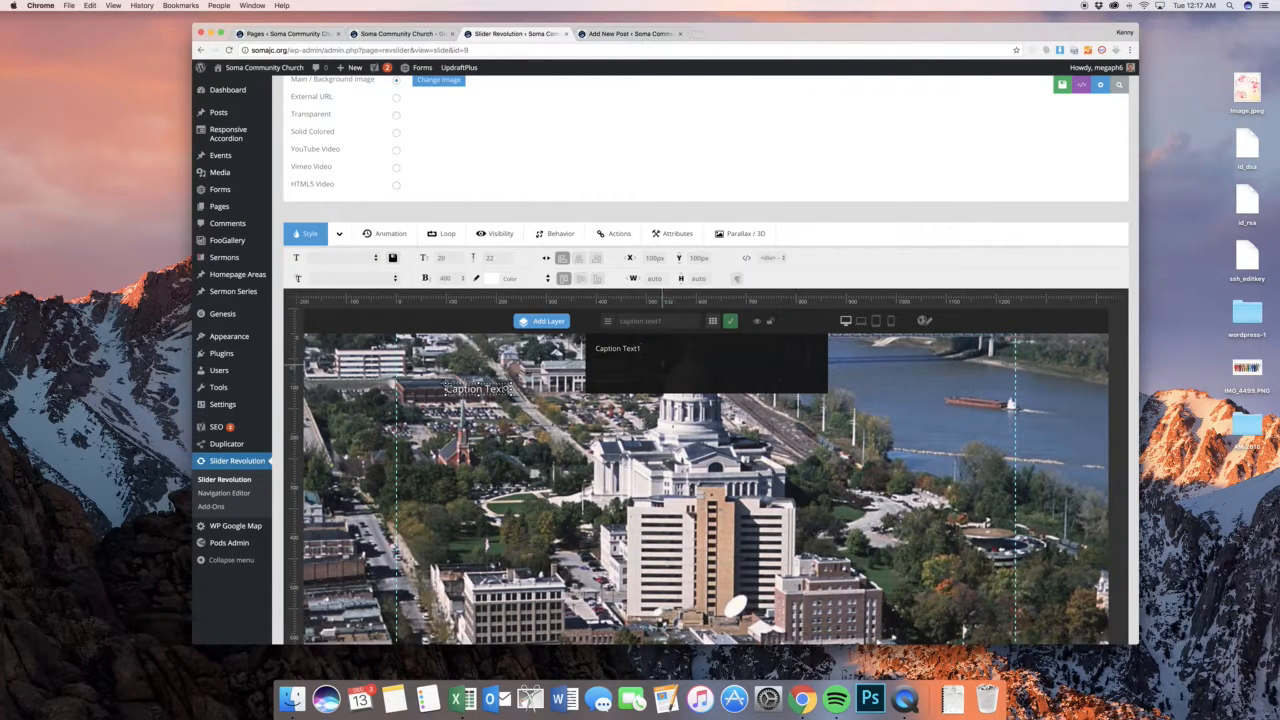
click(730, 322)
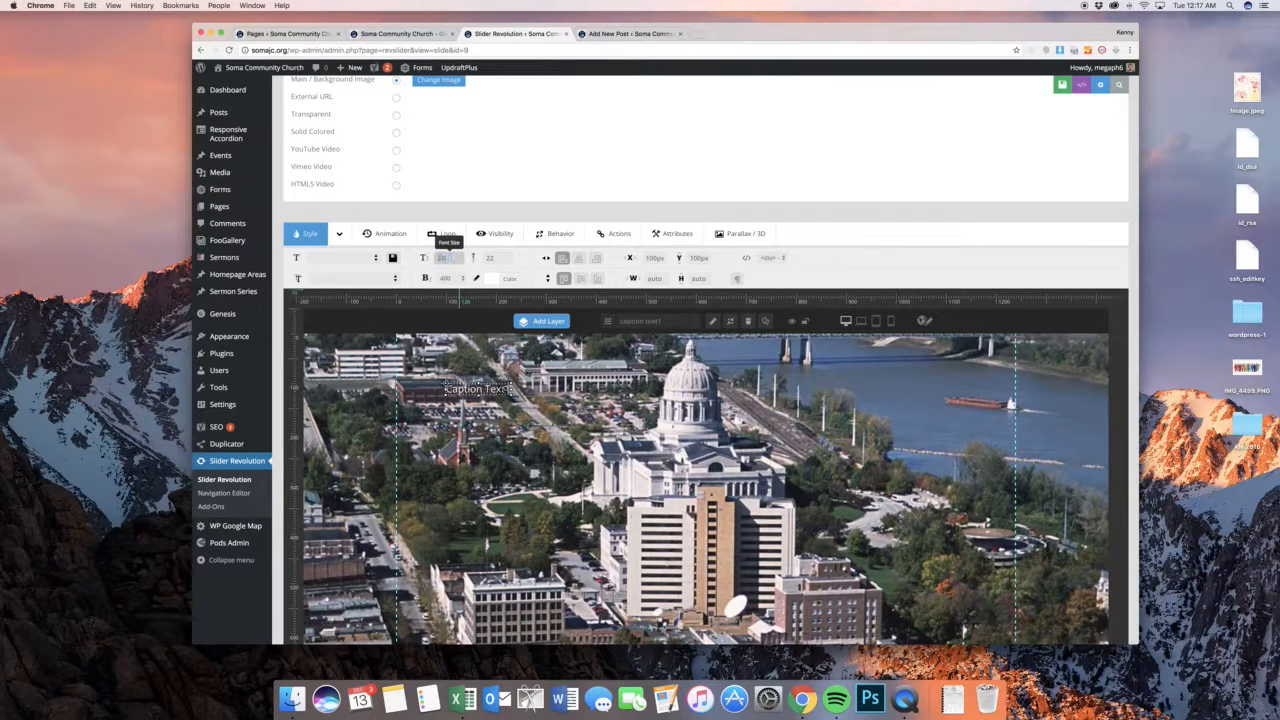
text(50)
key(Return)
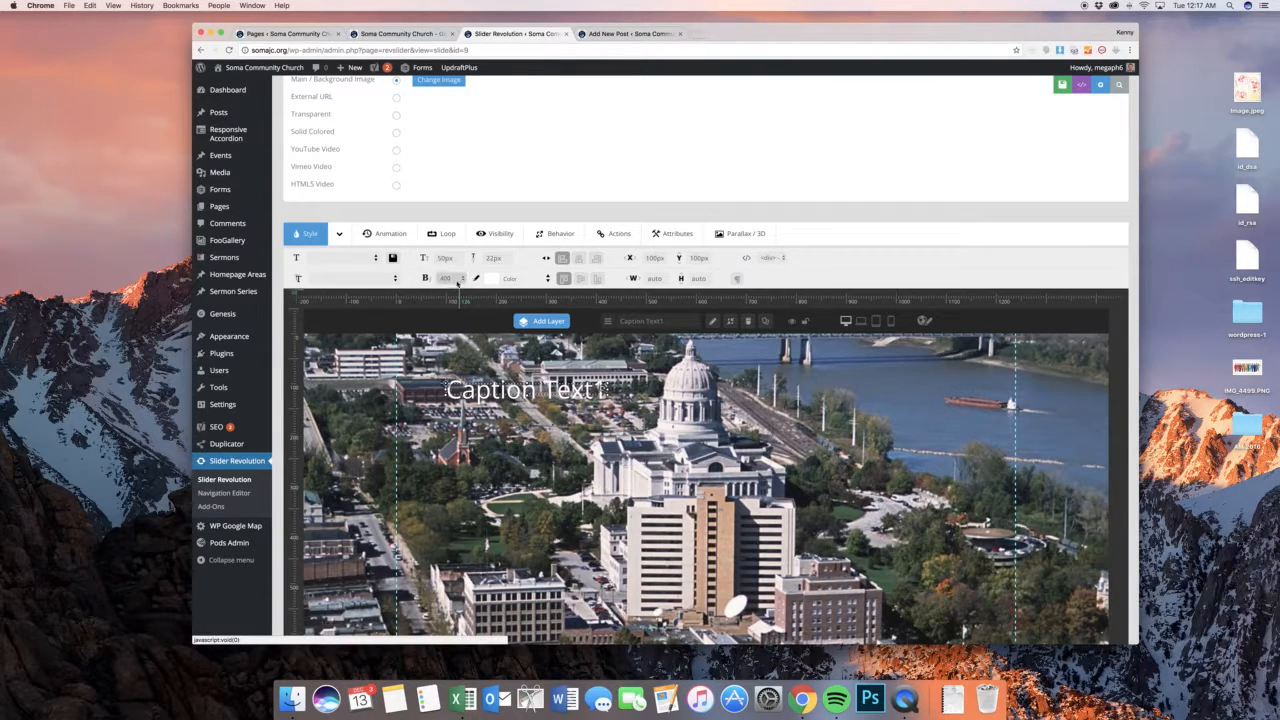
click(447, 278)
click(447, 303)
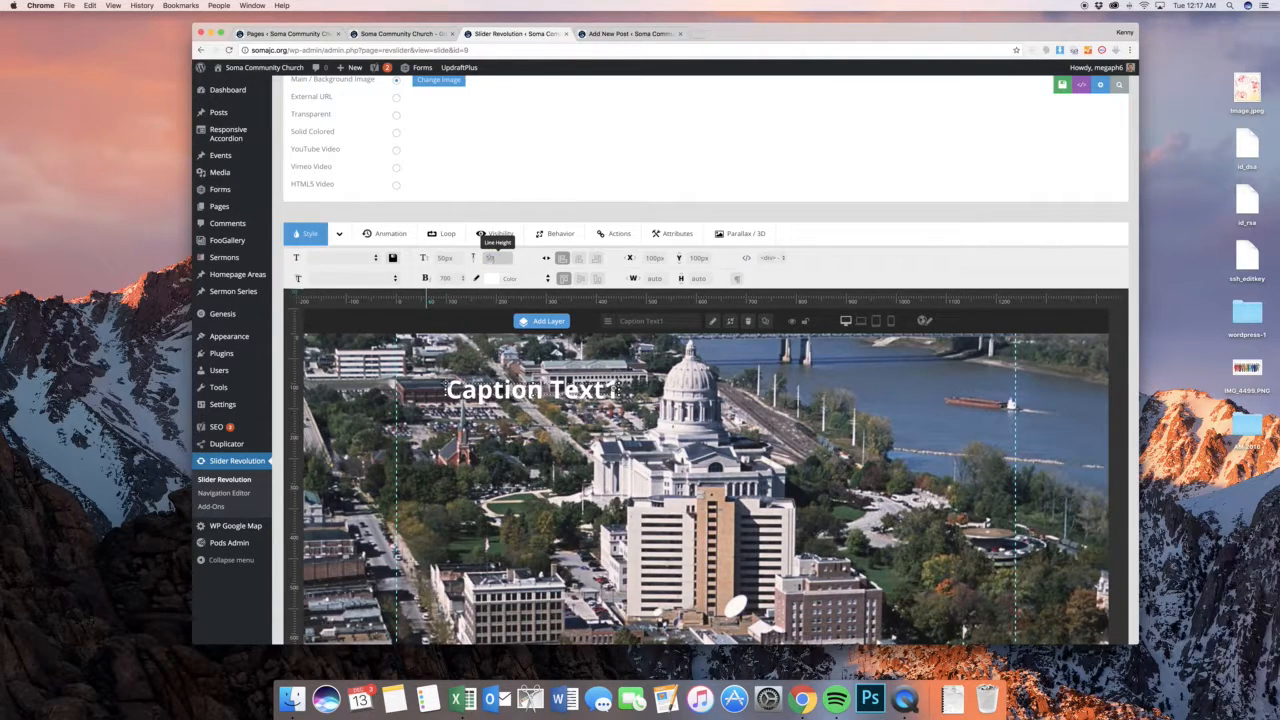
key(Tab)
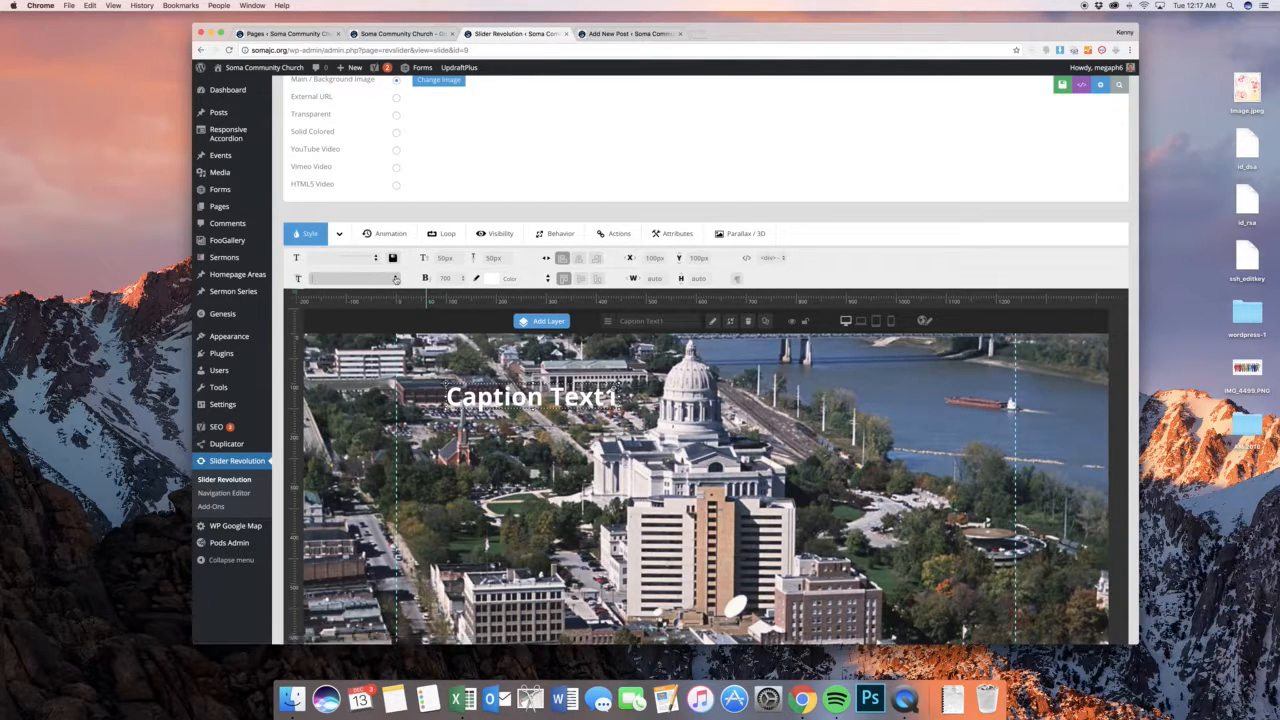
Change the caption layer's font family to the Google font Playball
click(361, 278)
scroll(380, 376, down, 20)
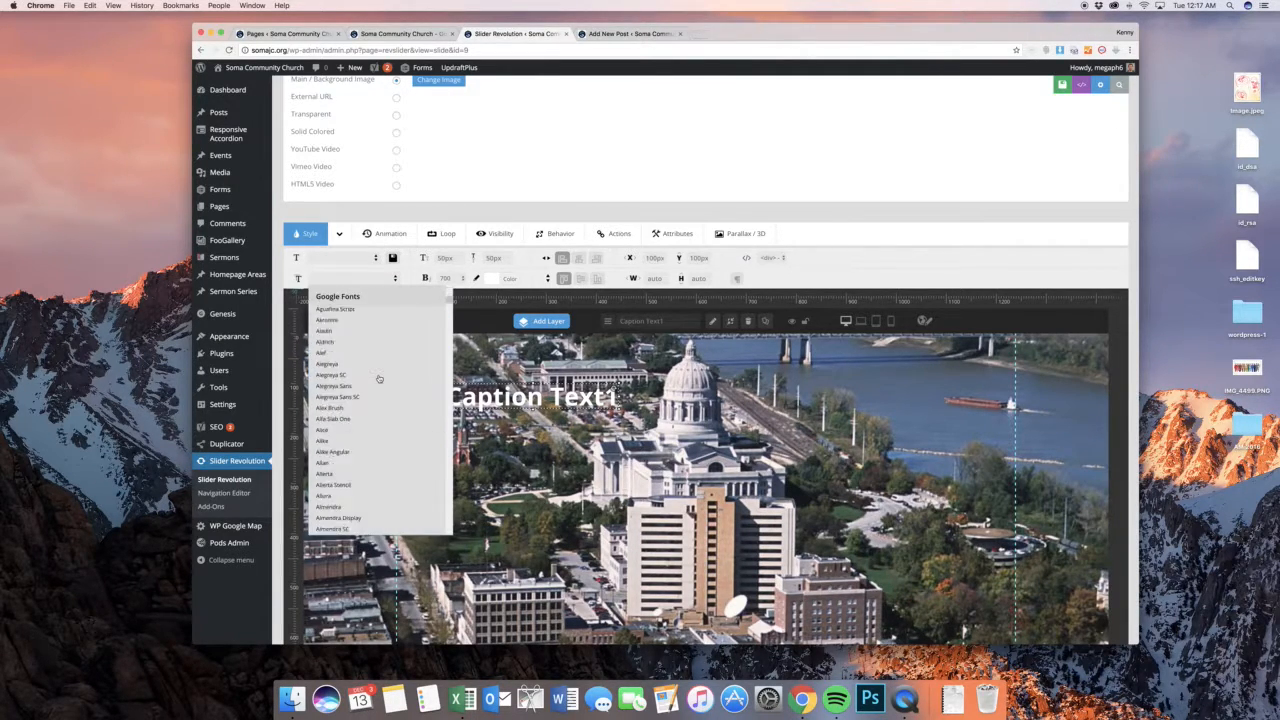
scroll(378, 378, down, 8)
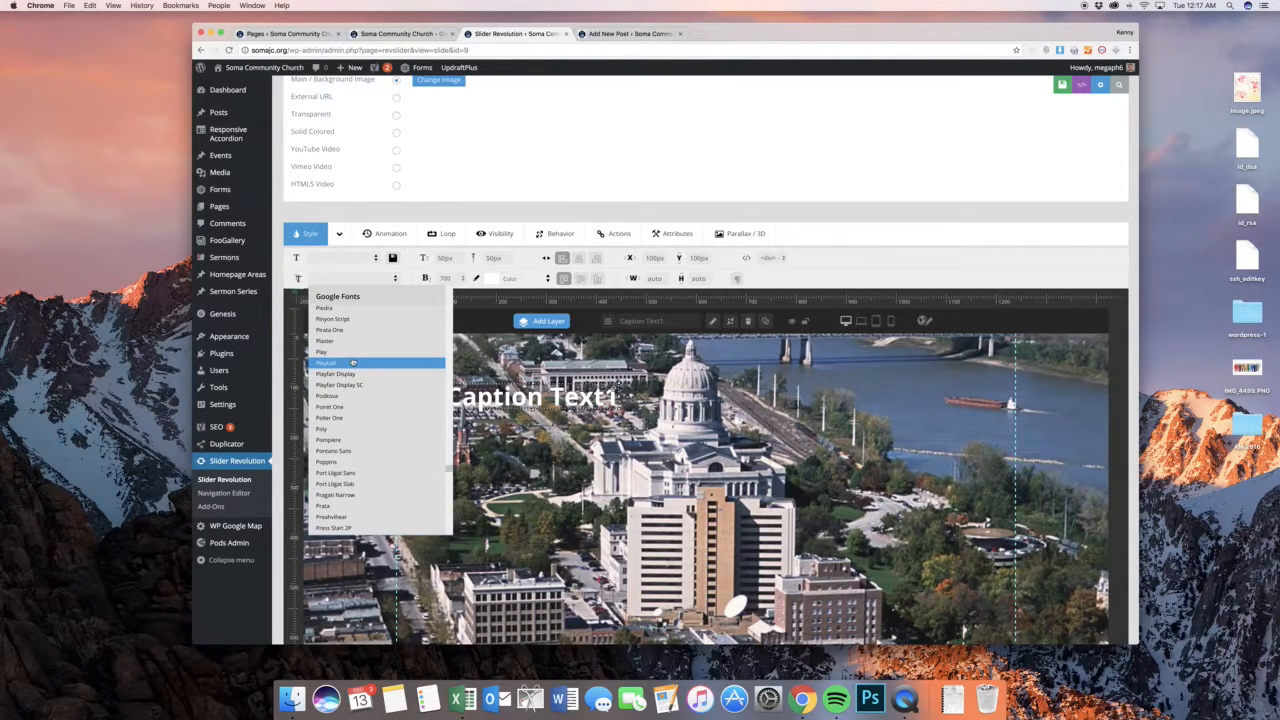
click(352, 363)
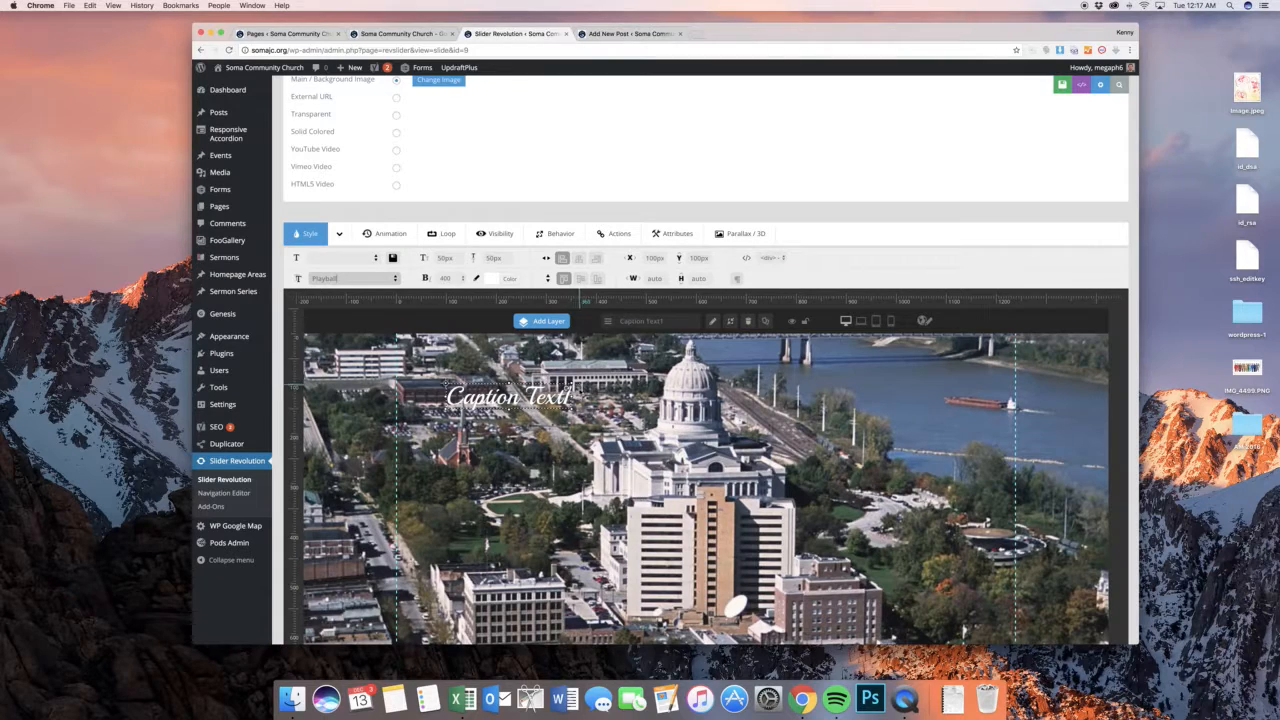
Move the caption toward the middle of the slide and align it to the horizontal and vertical centre
drag(537, 400, 668, 408)
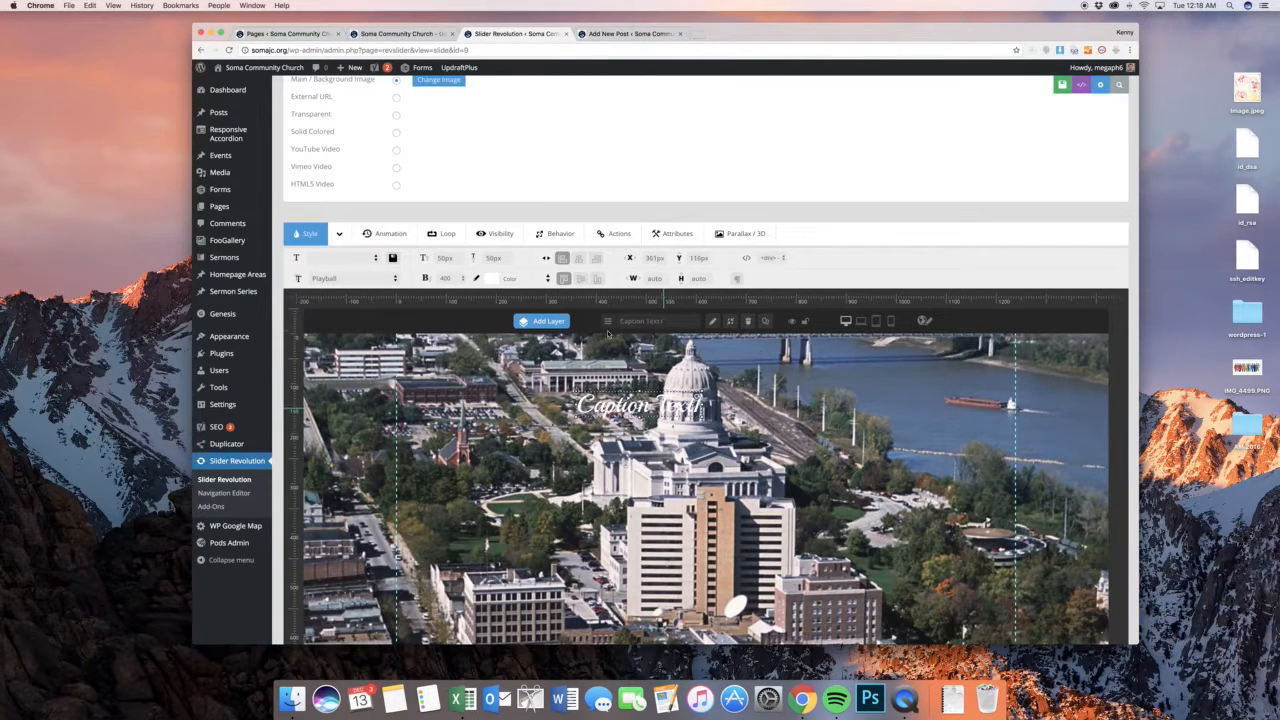
click(578, 258)
click(580, 278)
scroll(580, 278, down, 2)
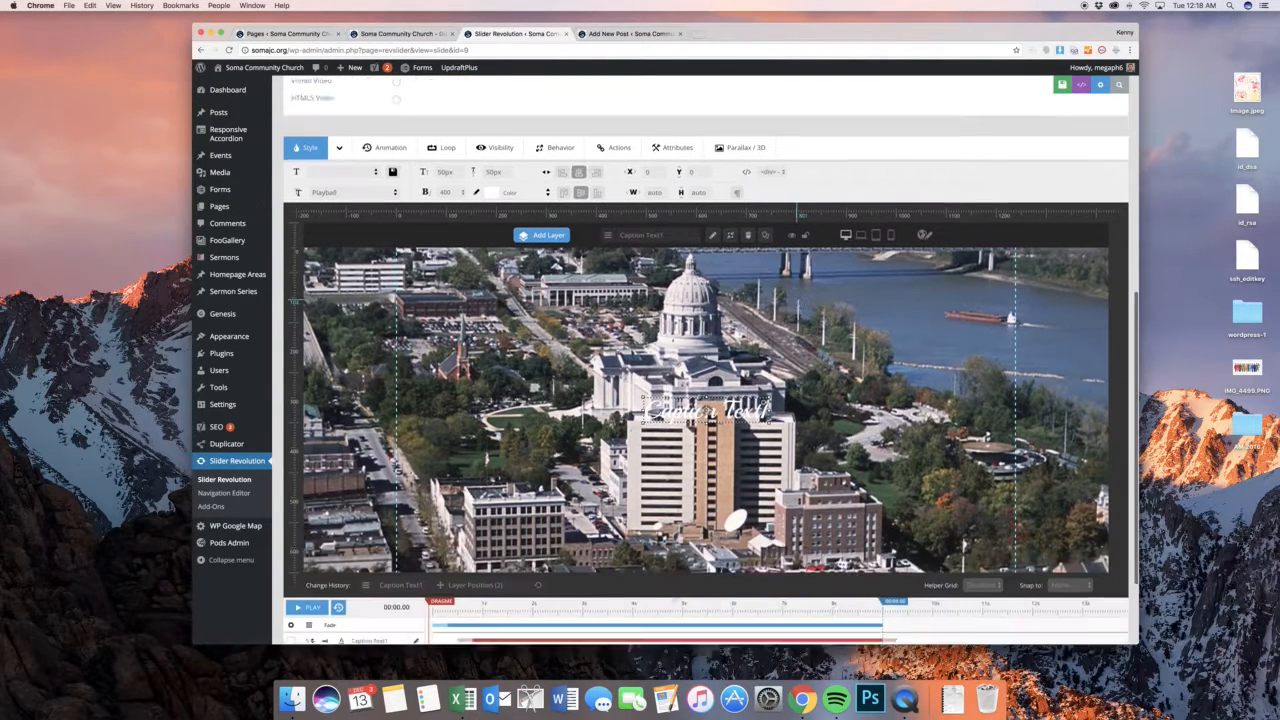
scroll(799, 200, down, 2)
scroll(799, 200, up, 2)
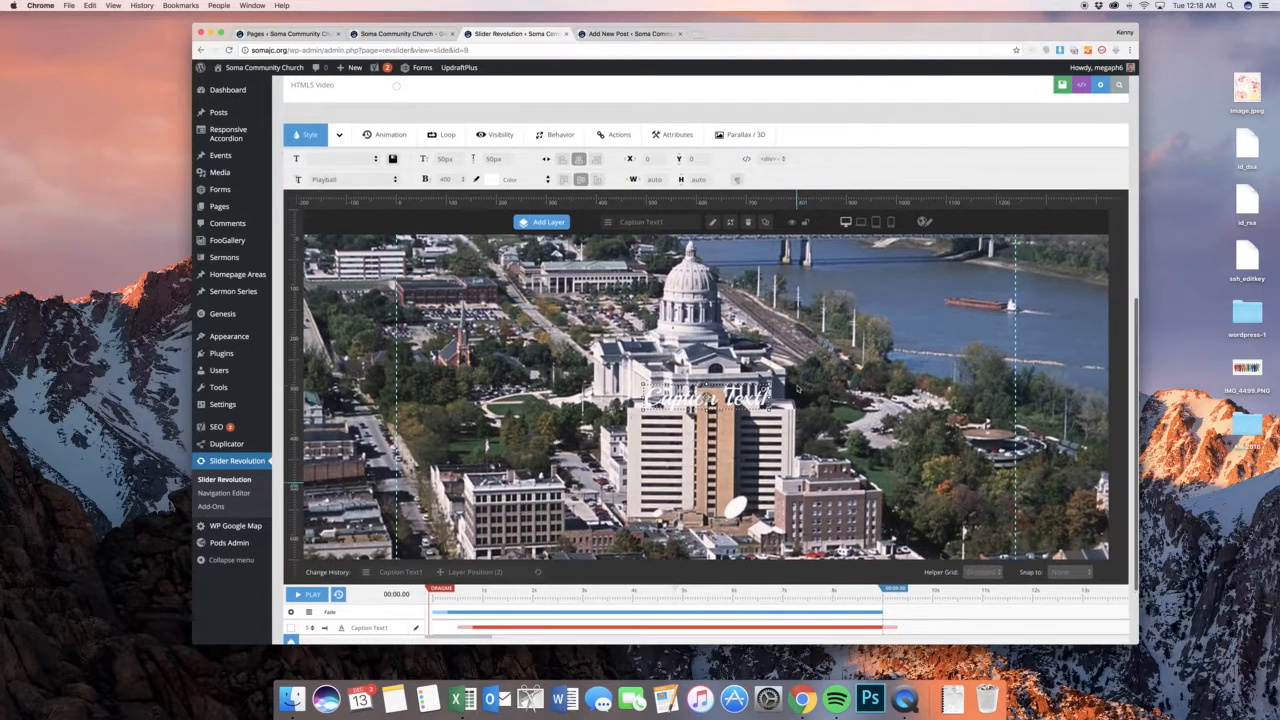
Set the caption's start animation to SmoothMaskFromLeft with an animation speed of 1500 ms
click(384, 134)
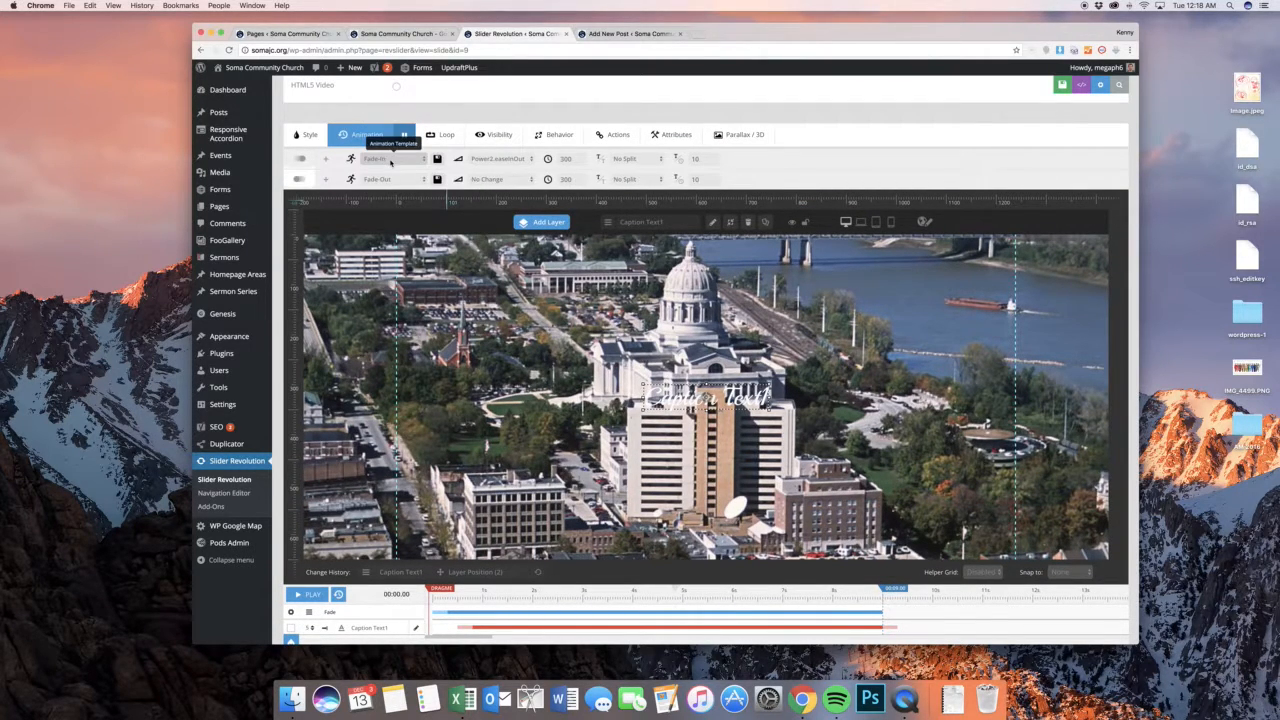
click(390, 160)
click(390, 160)
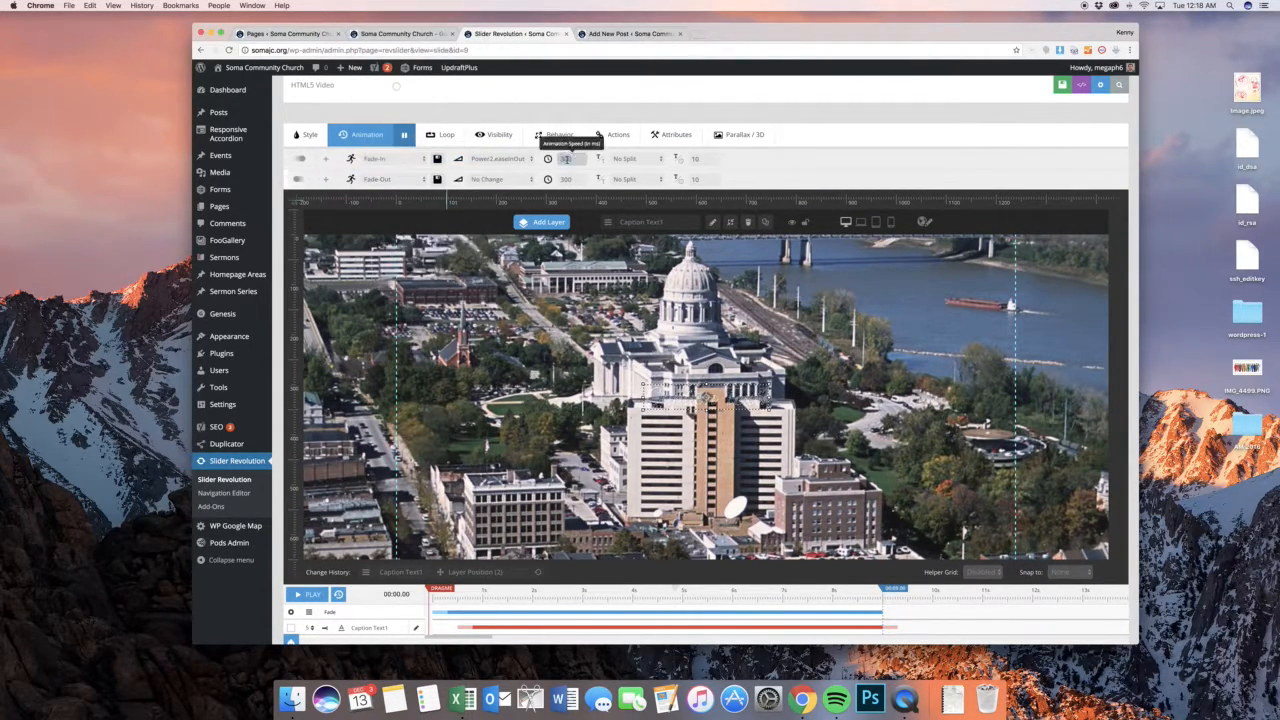
click(395, 159)
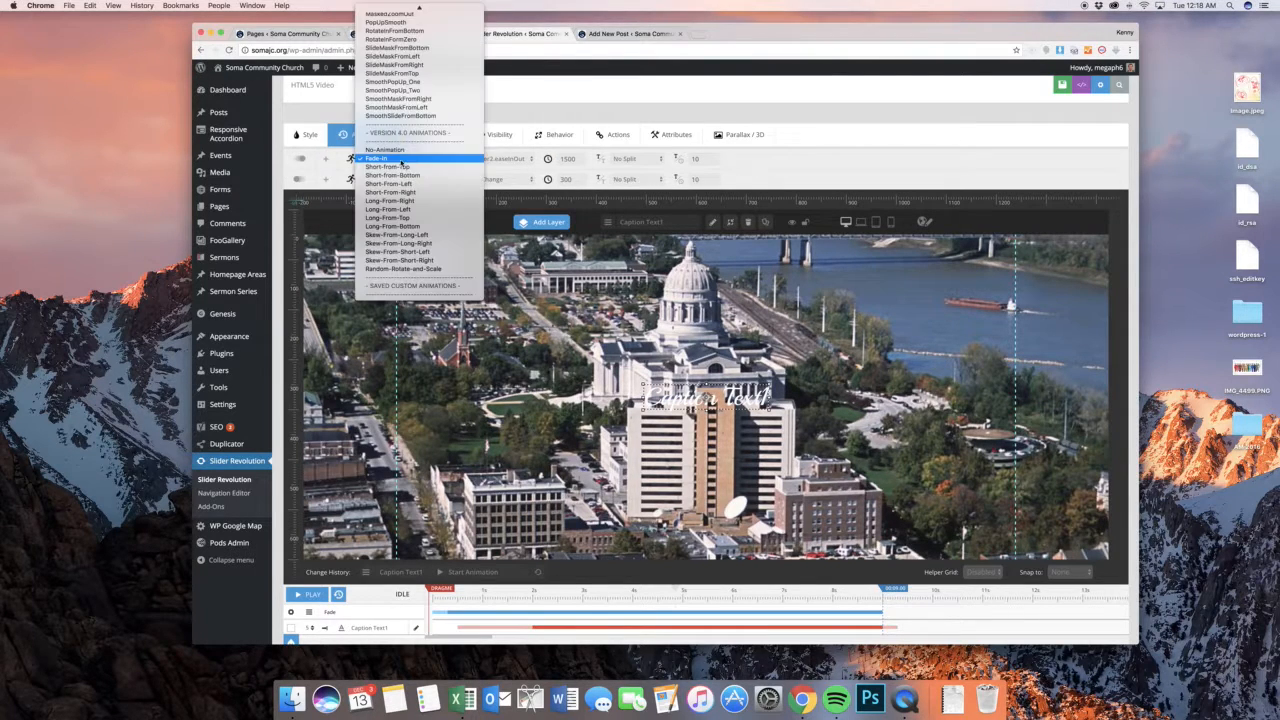
click(400, 107)
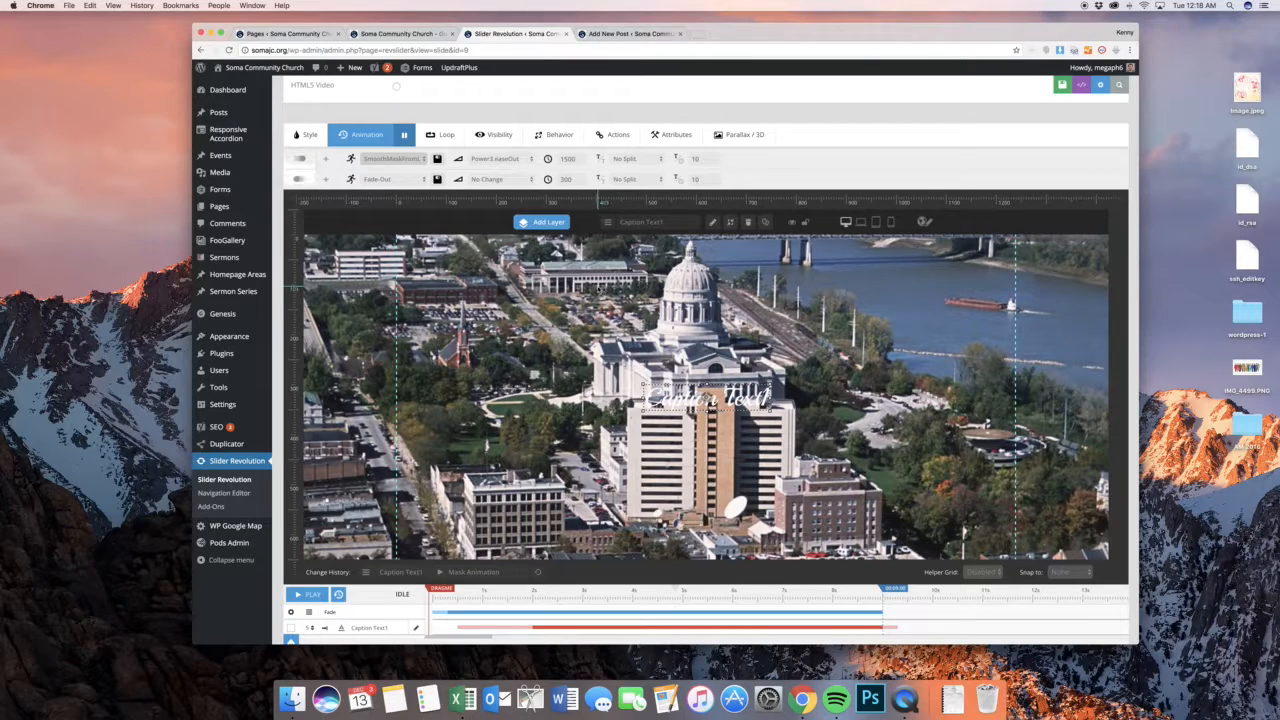
Add a click action to the caption layer with a simple link to google.com
scroll(705, 360, down, 1)
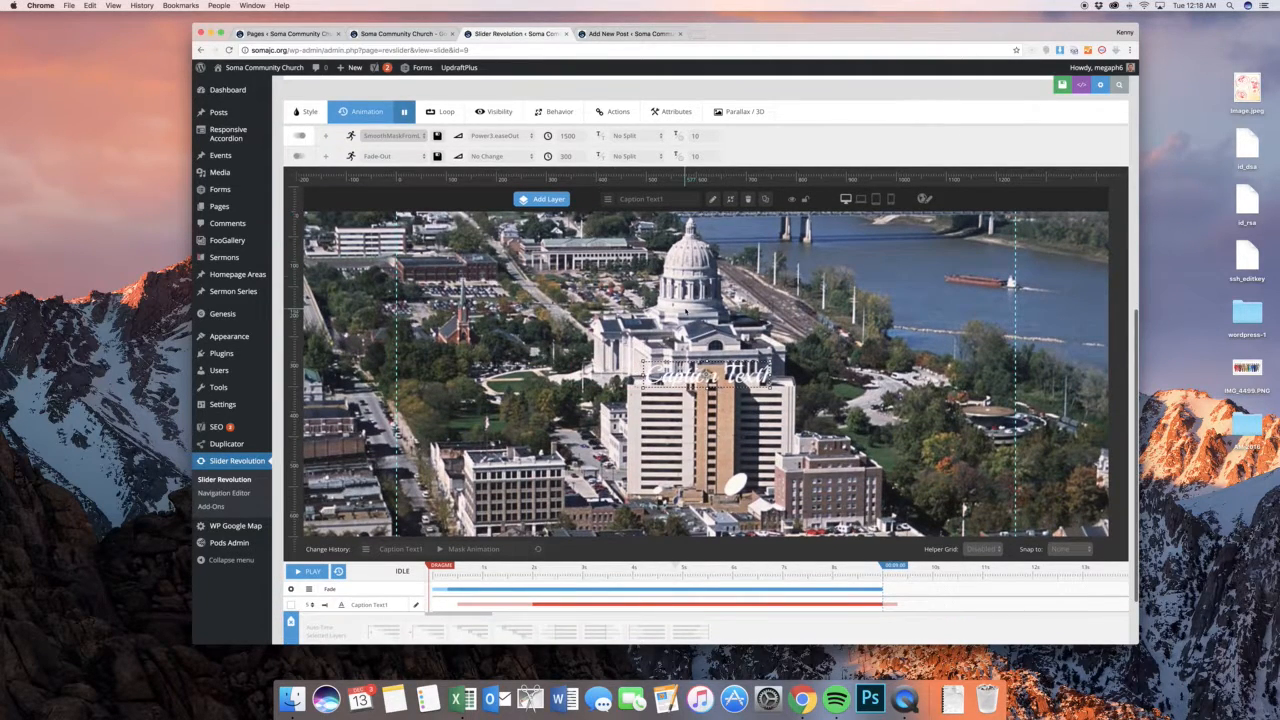
click(614, 112)
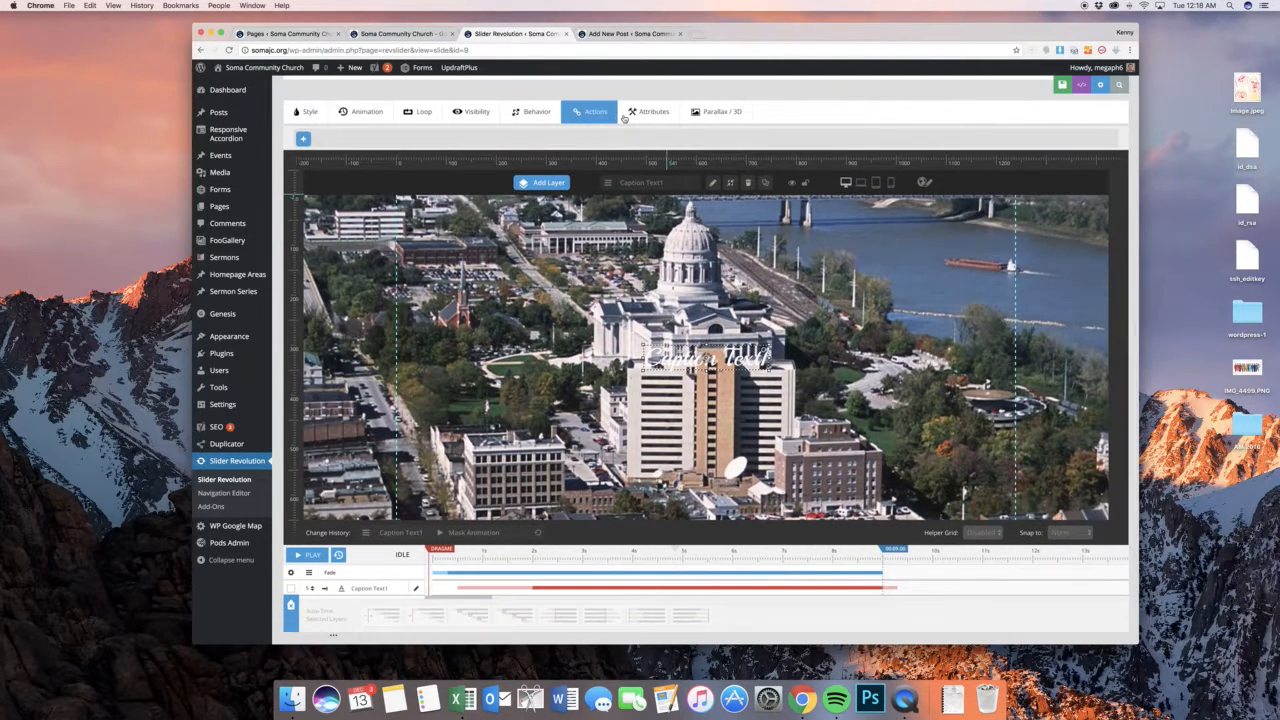
click(303, 139)
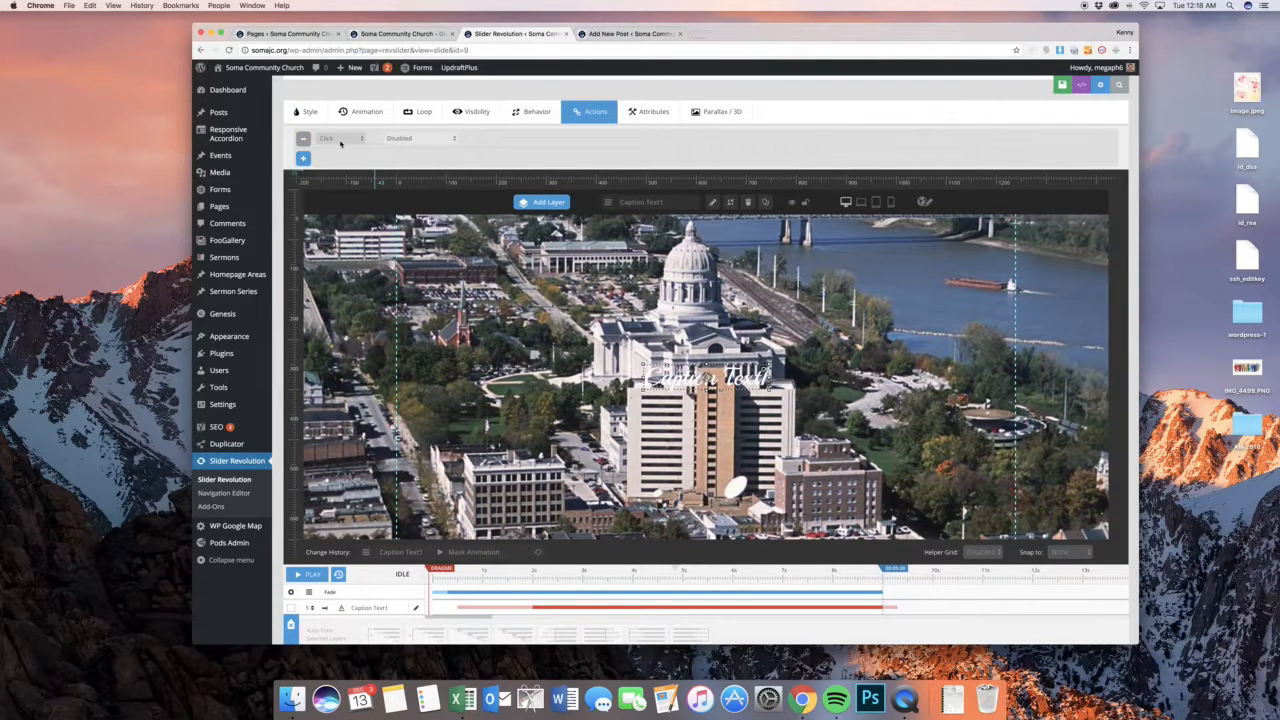
click(398, 138)
click(400, 139)
click(401, 152)
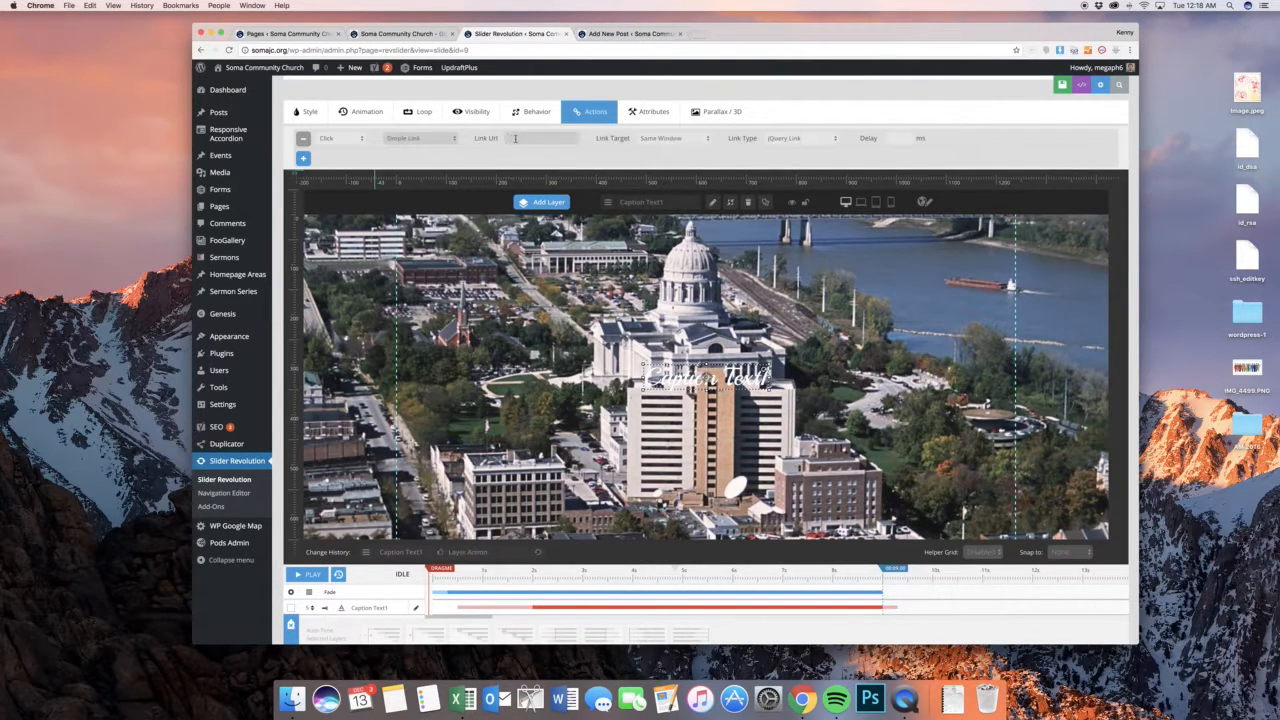
click(547, 141)
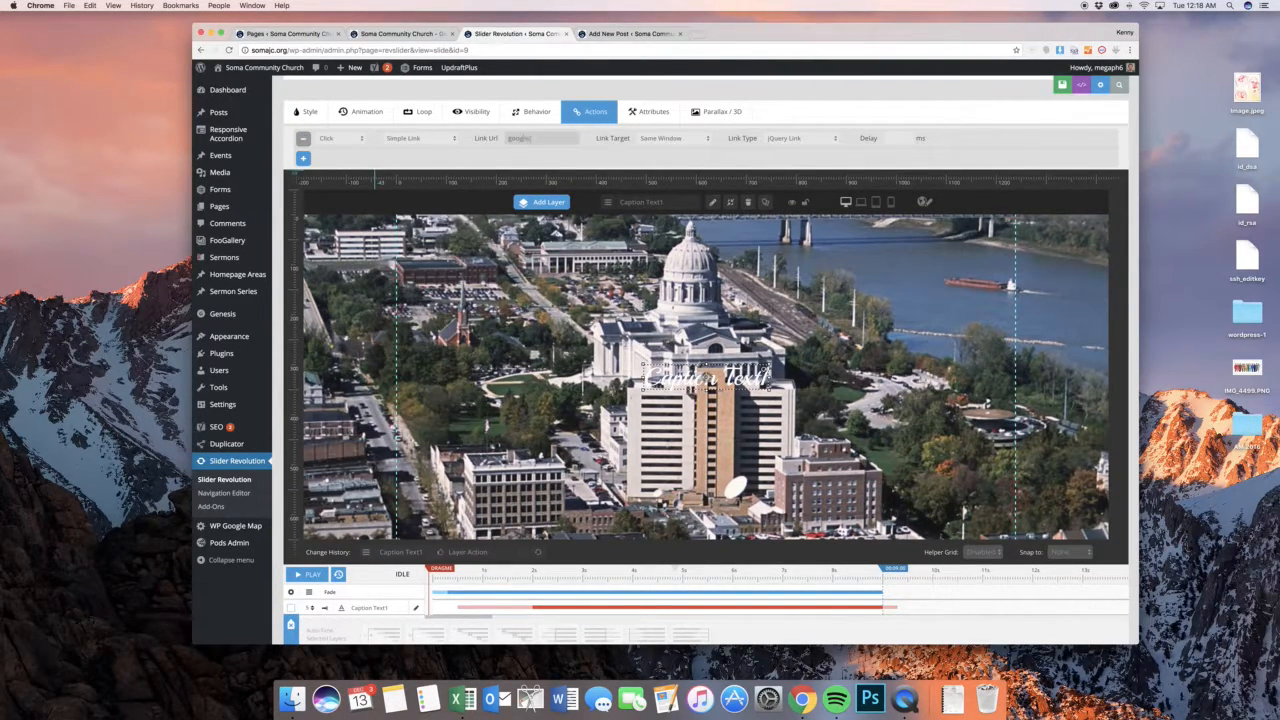
scroll(642, 310, down, 2)
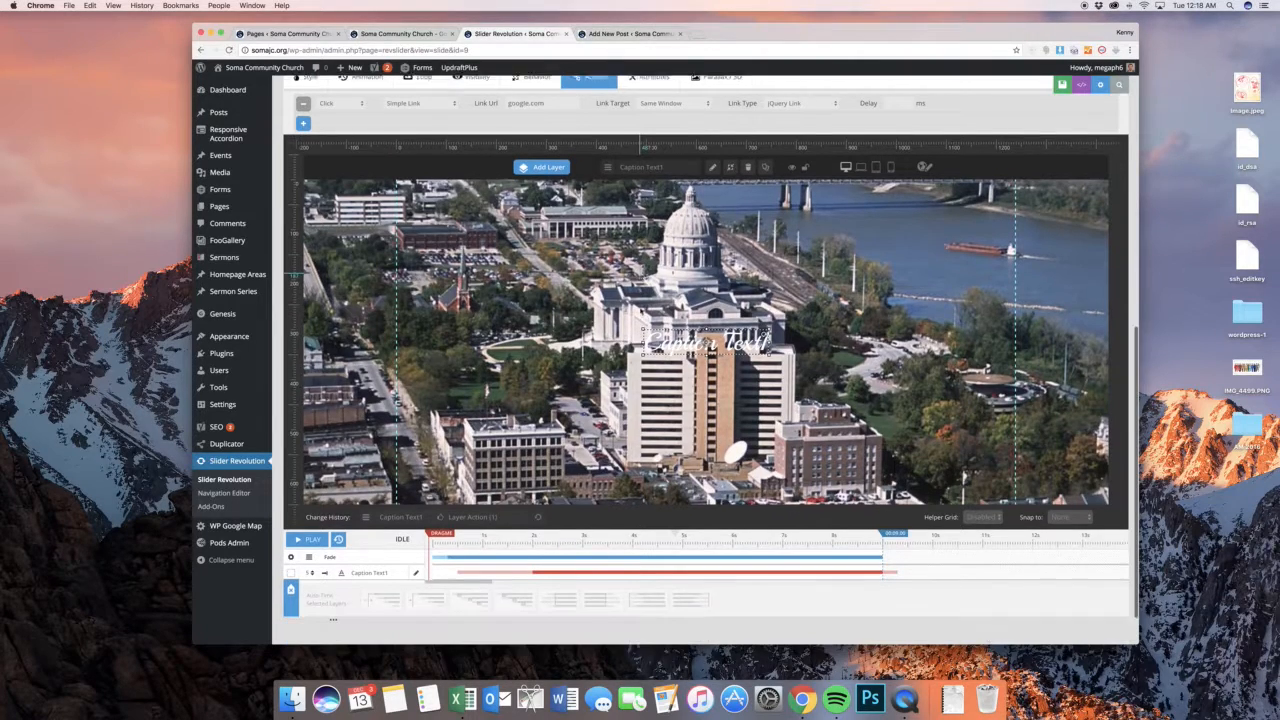
scroll(665, 340, up, 10)
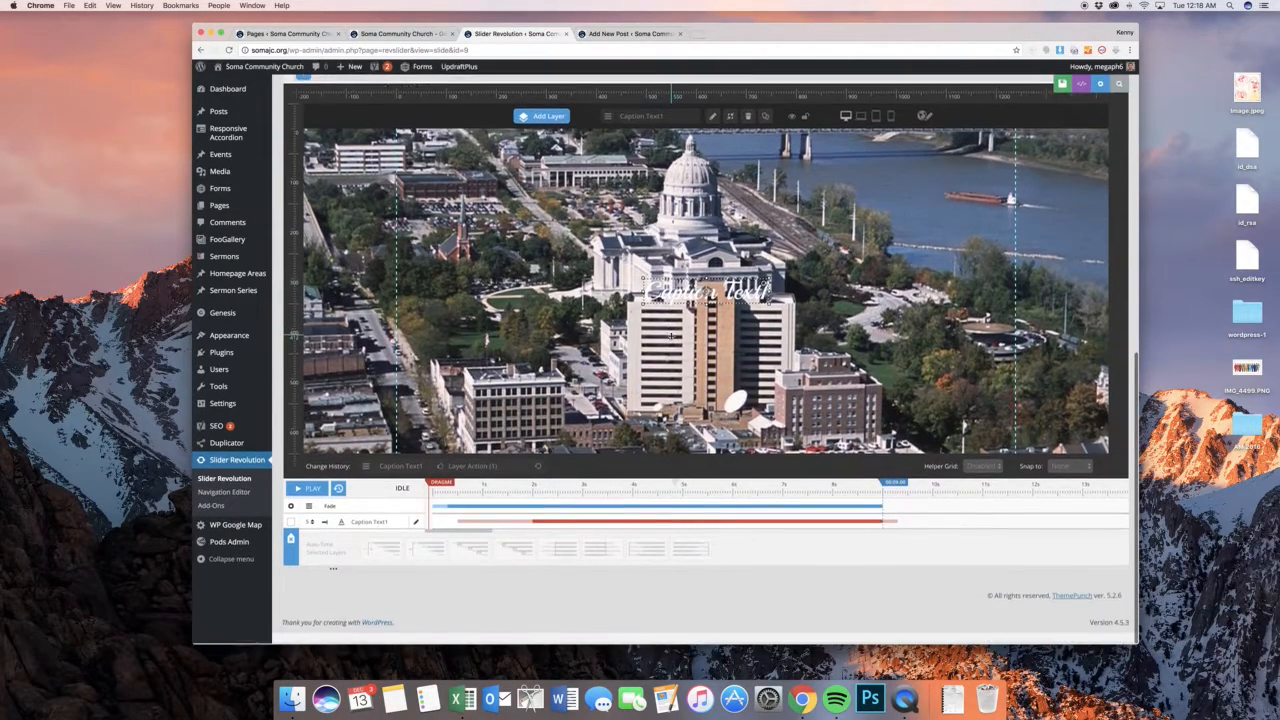
scroll(665, 340, down, 10)
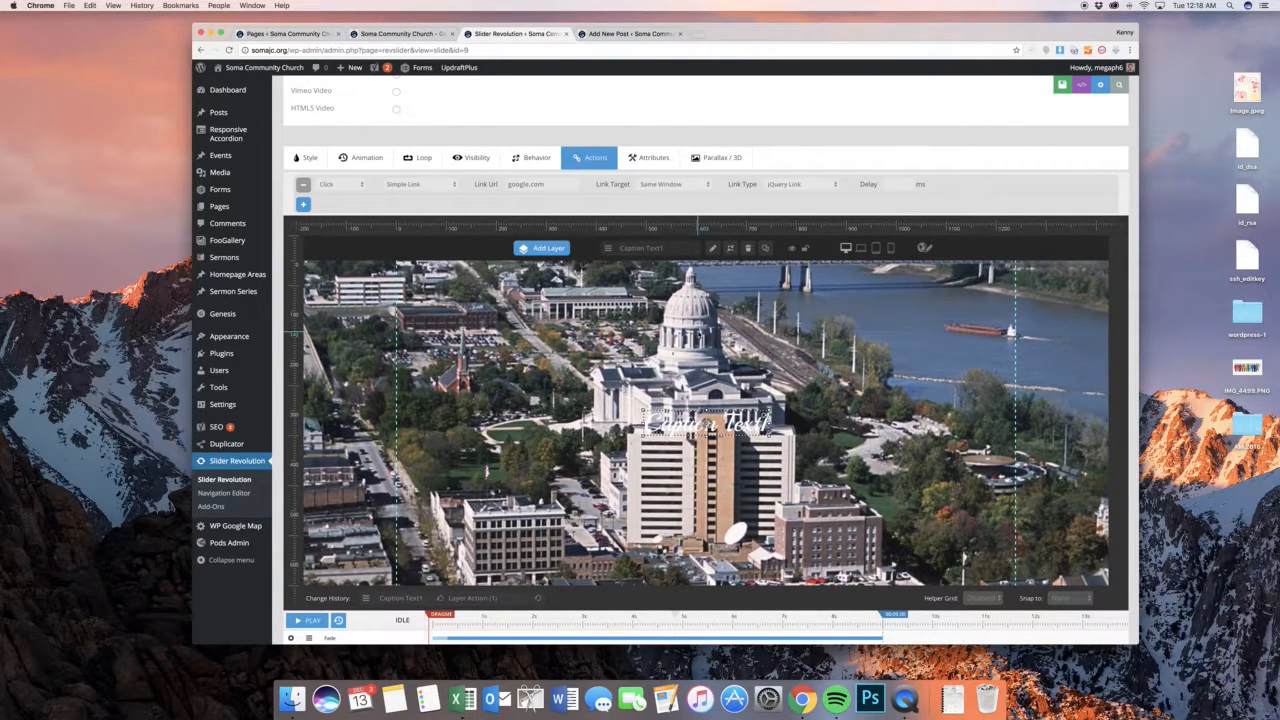
Change the caption layer's font color to red
click(305, 157)
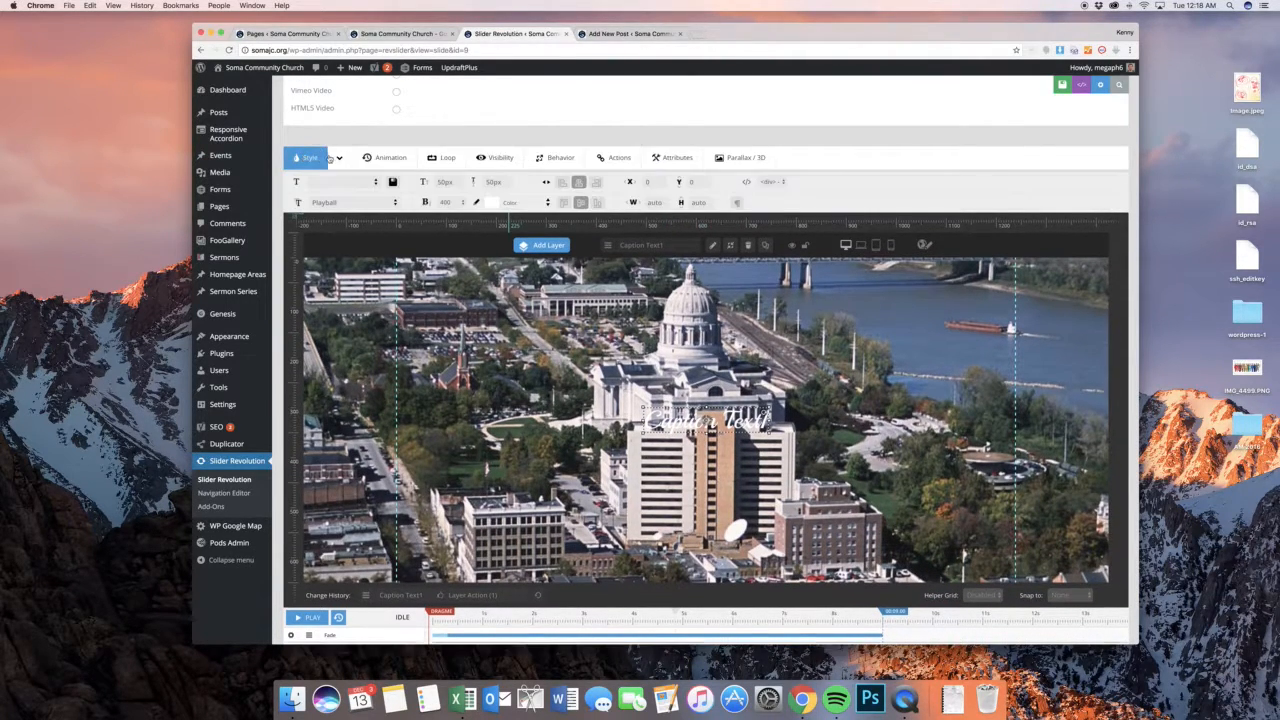
click(490, 203)
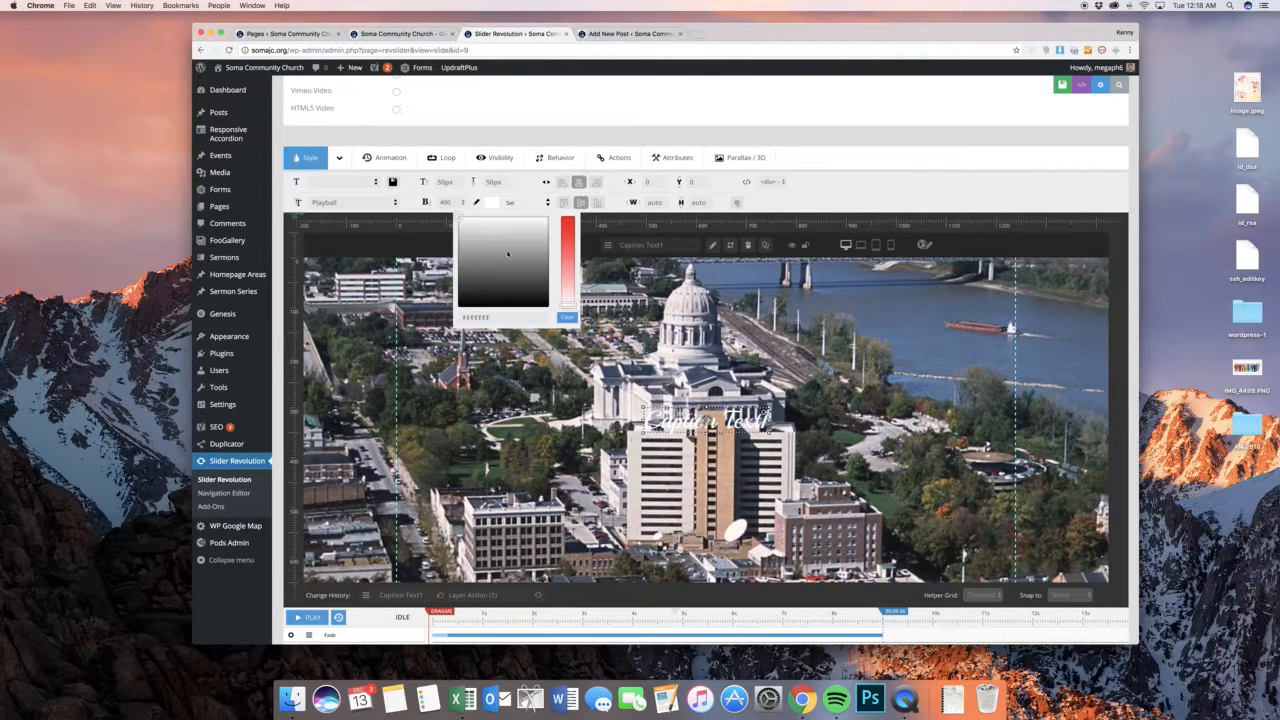
click(568, 224)
click(825, 177)
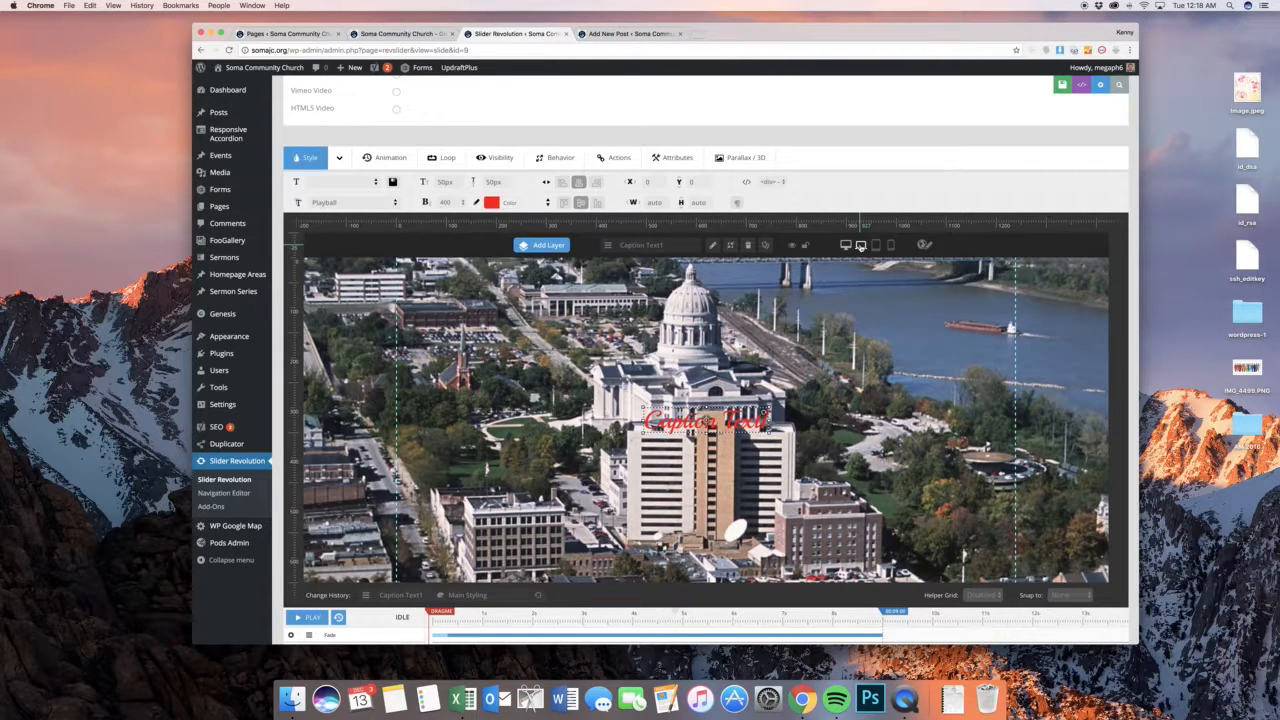
Set the caption's font size and line height to 180px for the desktop layout
double_click(447, 182)
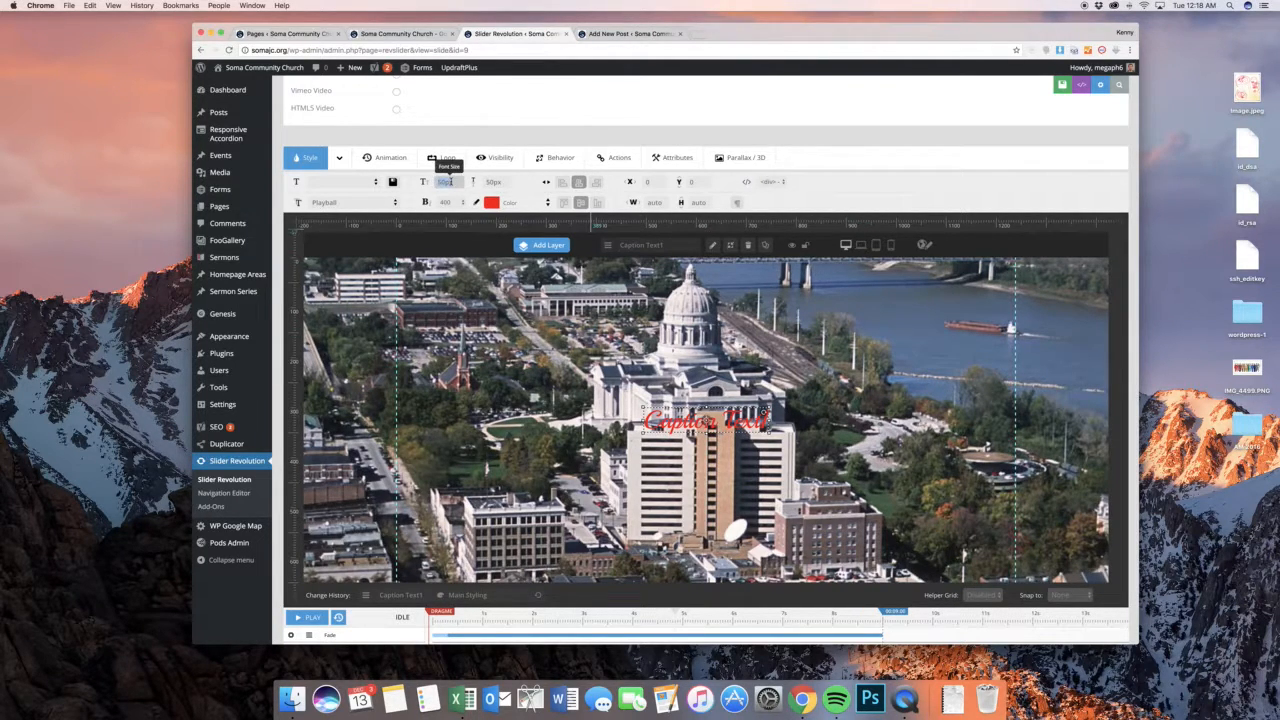
text(180)
key(Tab)
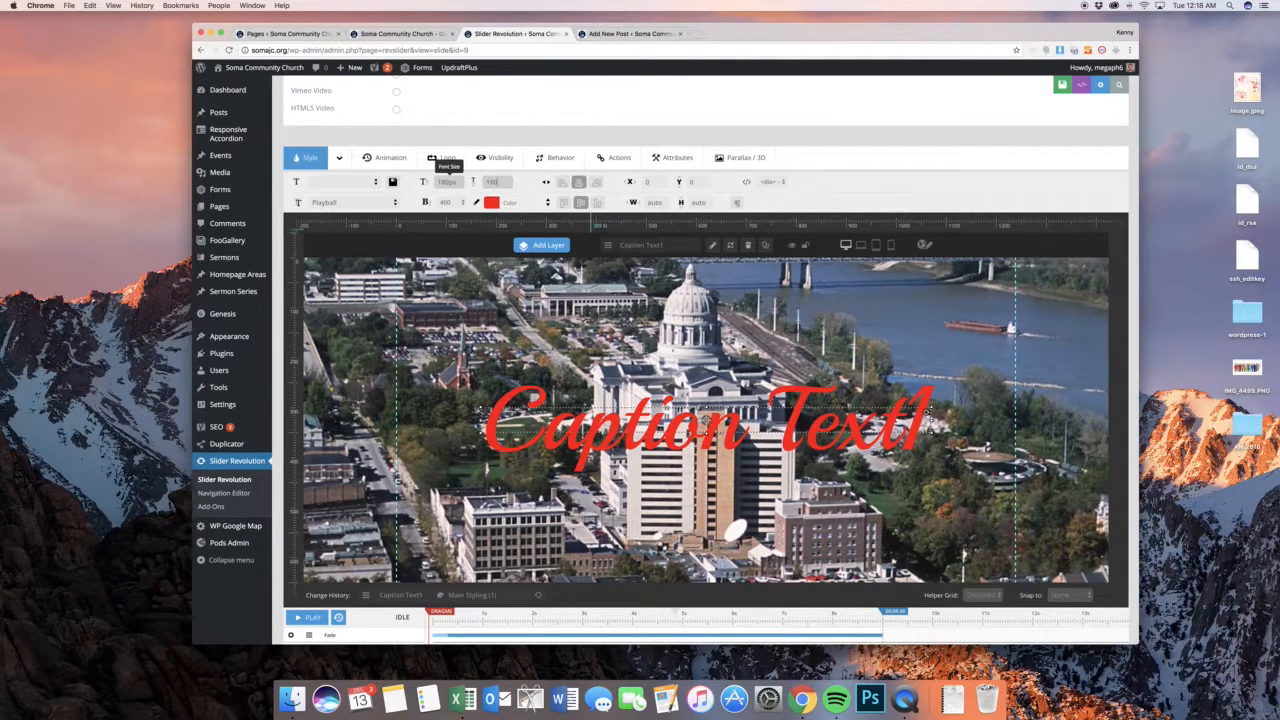
key(Tab)
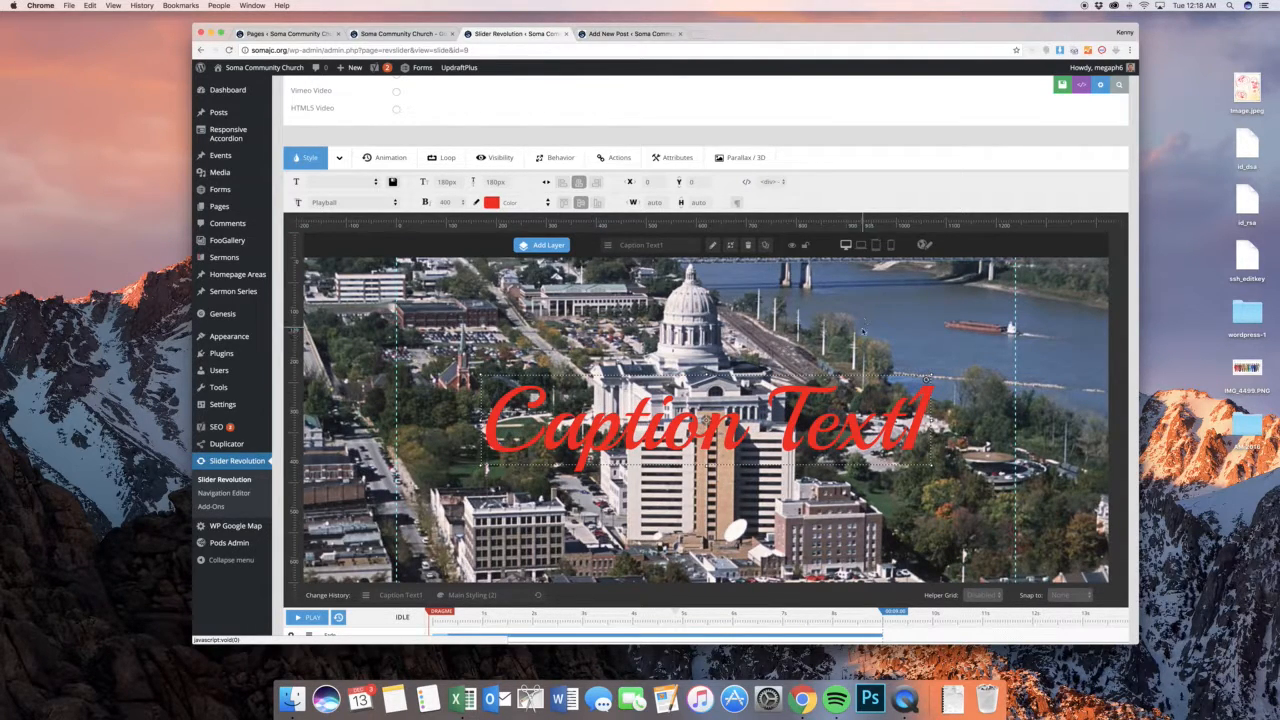
In the tablet layout, set the caption's font size and line height to 140px
click(860, 310)
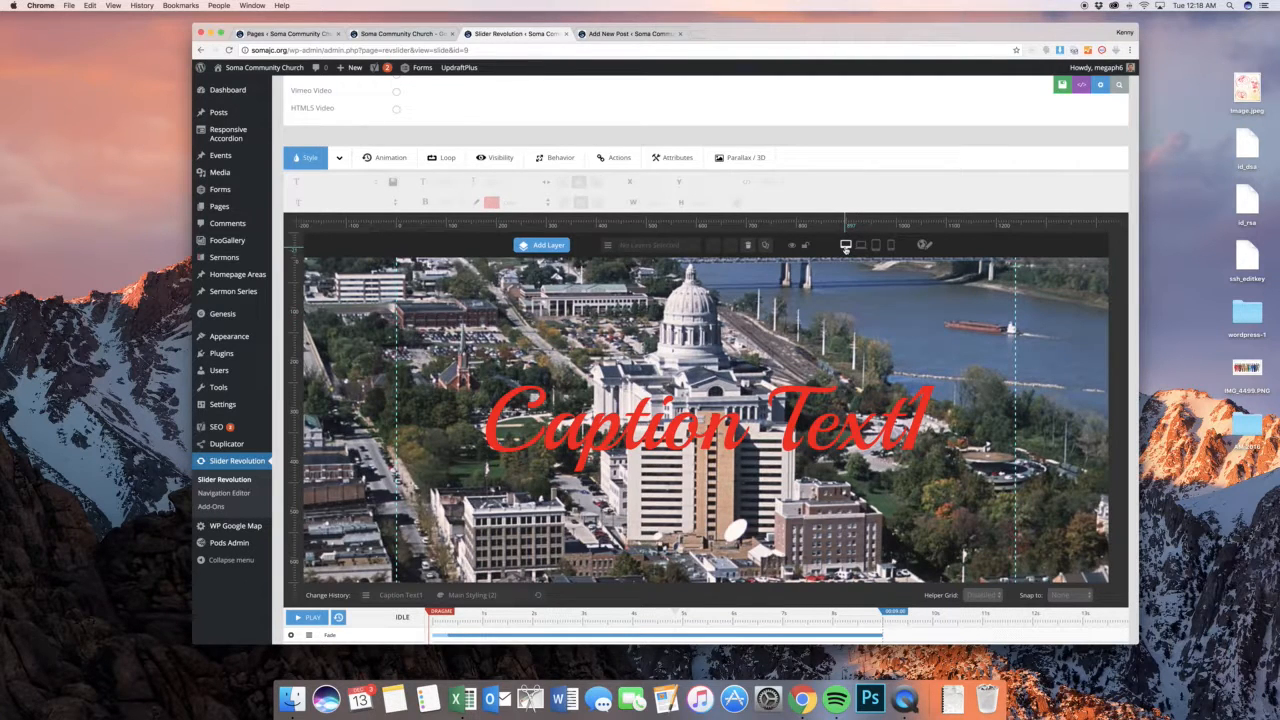
click(859, 246)
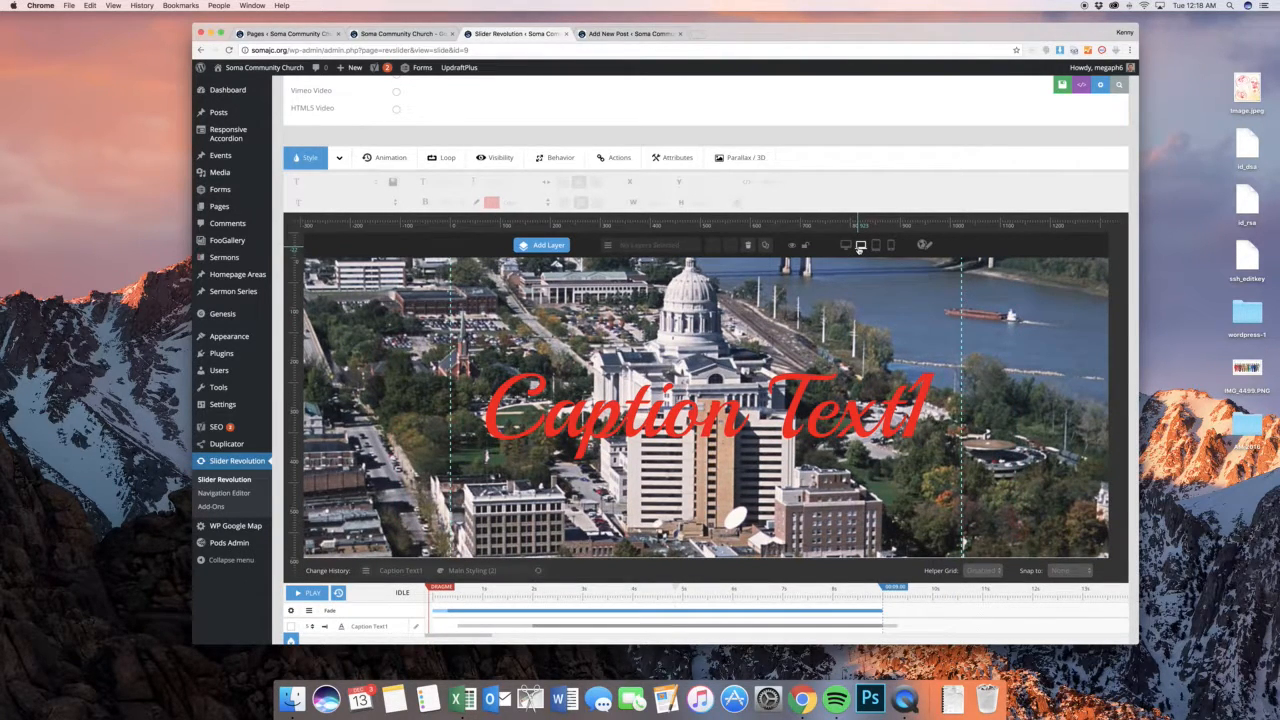
click(876, 246)
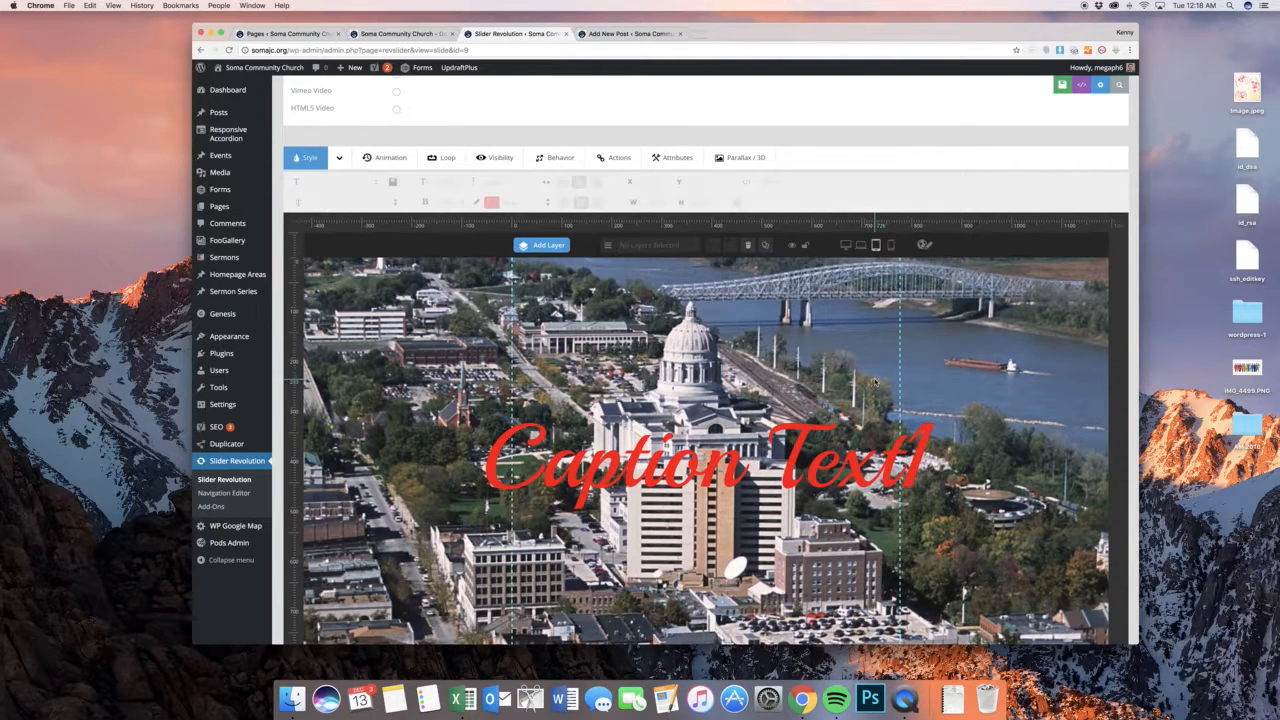
click(870, 455)
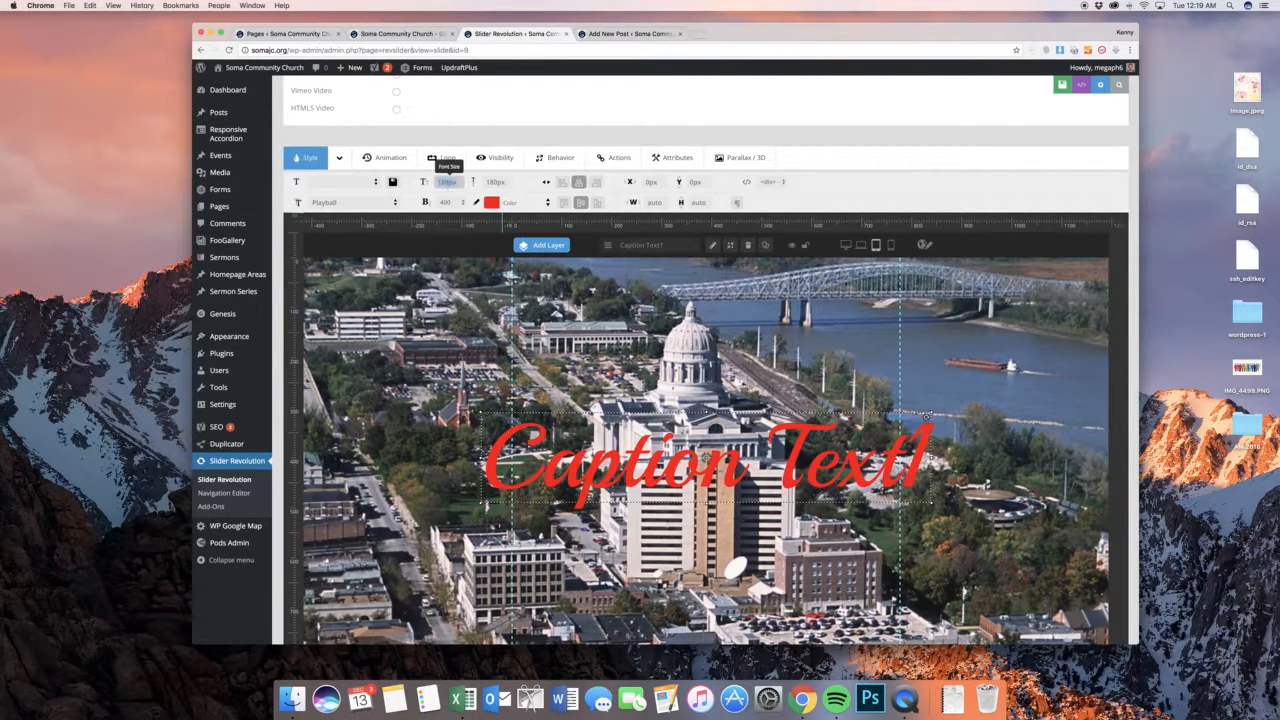
click(449, 182)
text(140)
key(Tab)
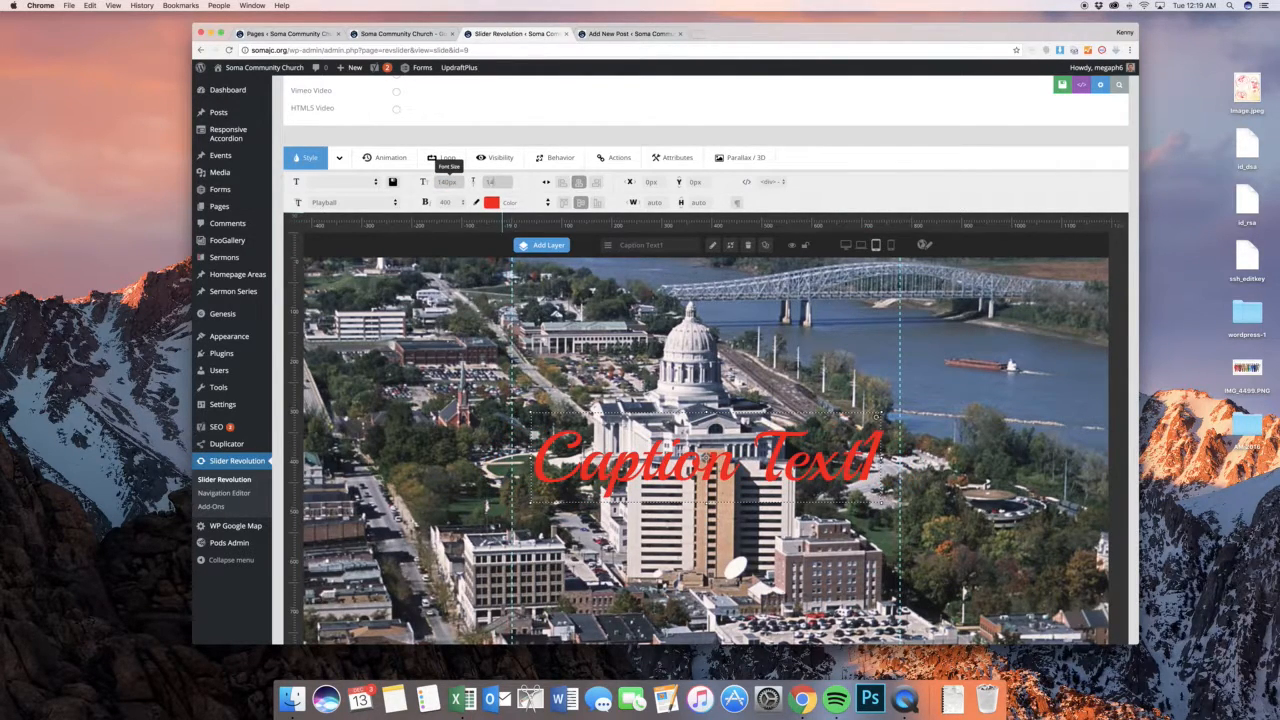
text(140)
key(Tab)
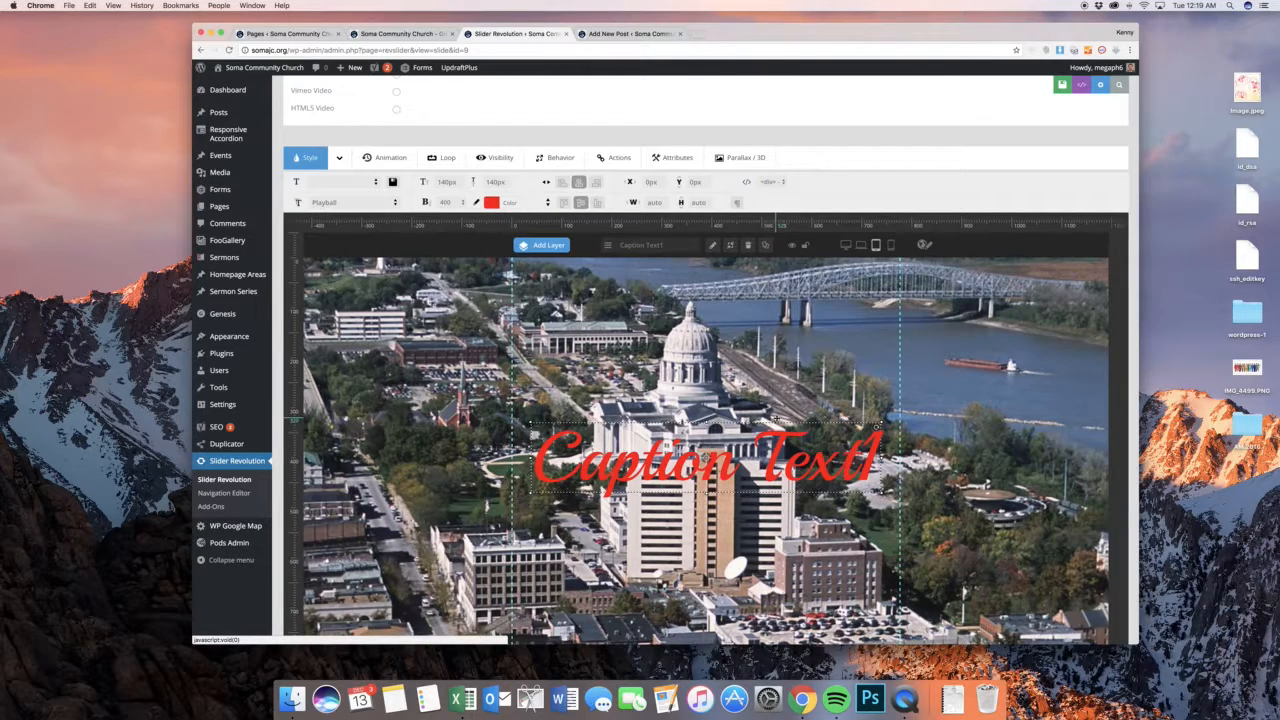
In the mobile layout, reduce the caption's font size and line height to 70px
click(891, 245)
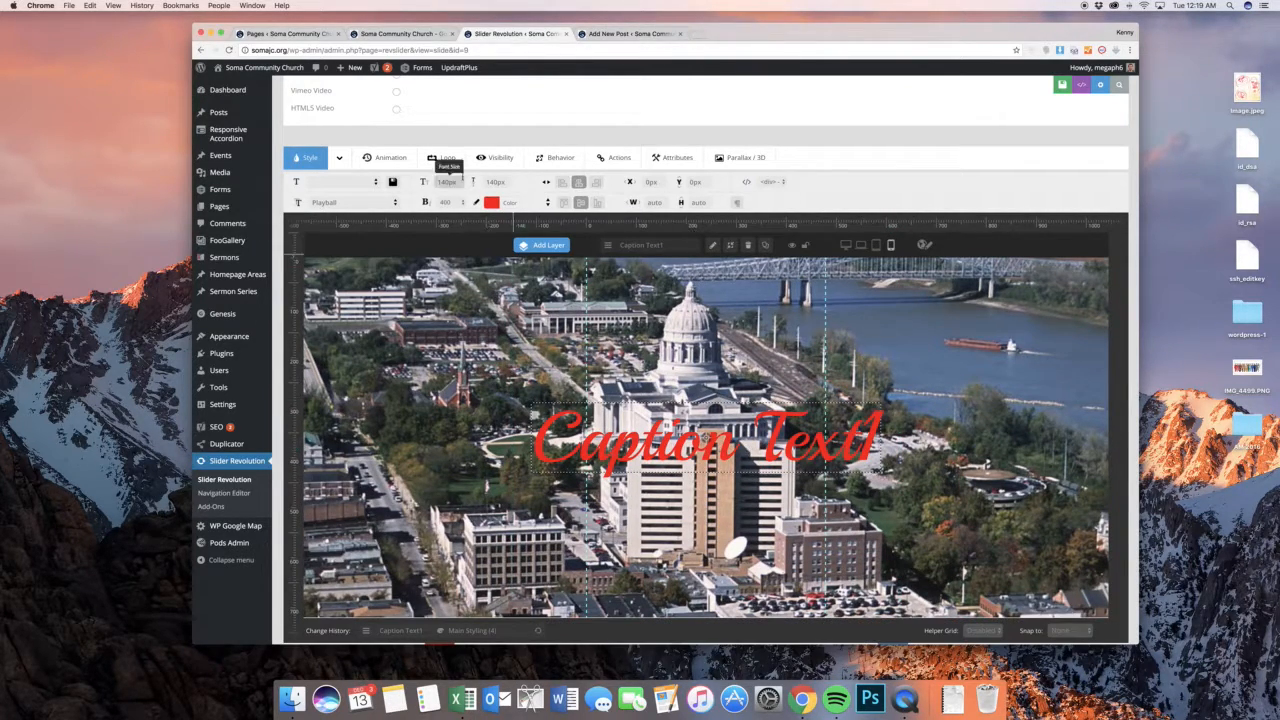
key(Tab)
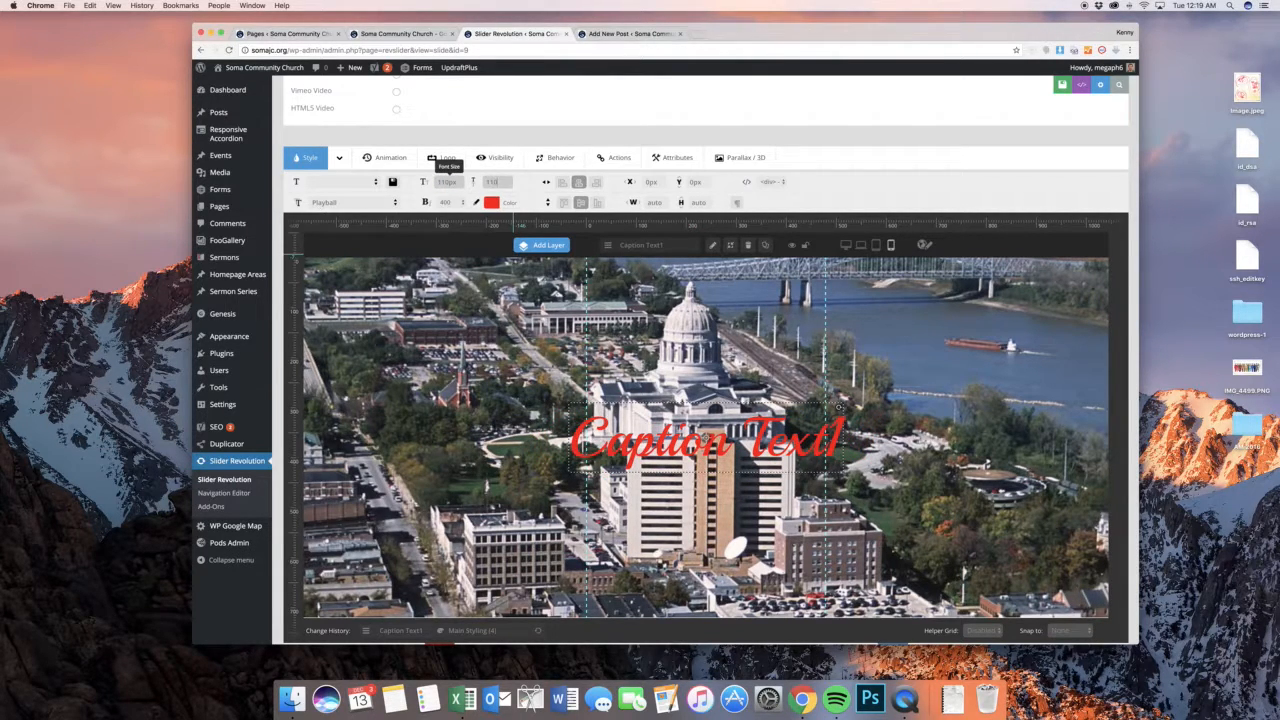
key(Tab)
drag(458, 182, 440, 182)
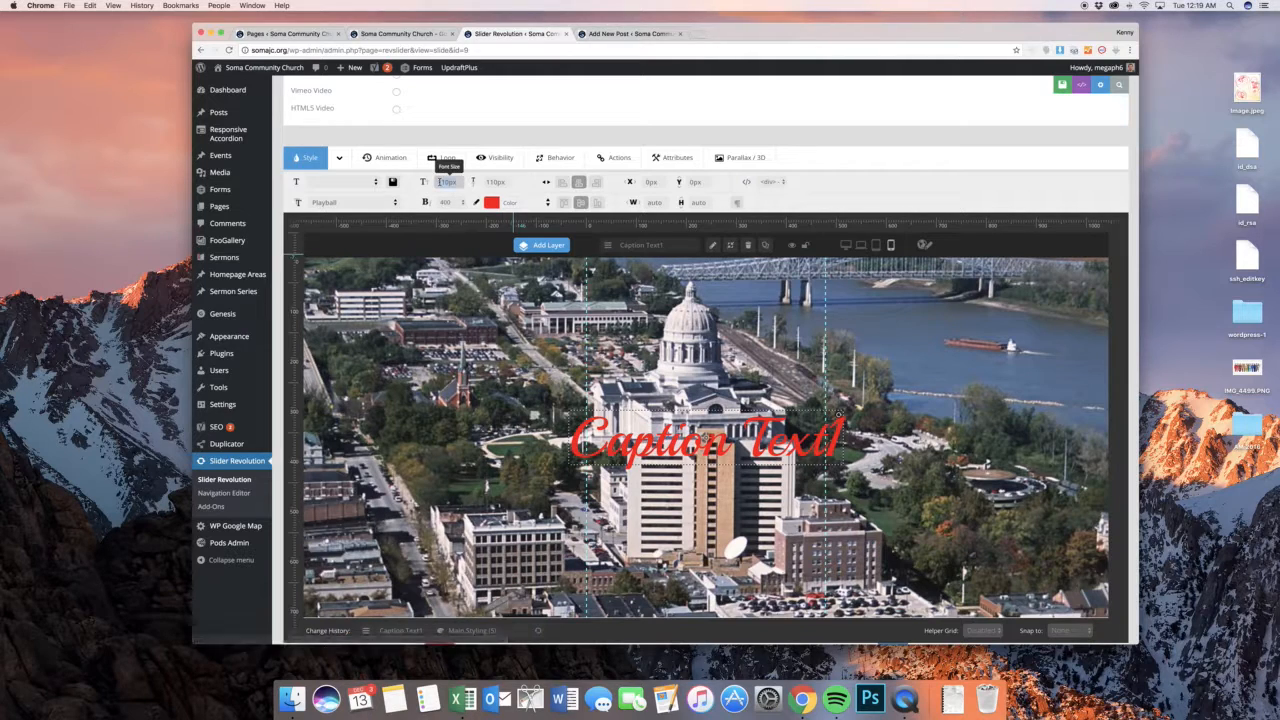
text(72)
key(Tab)
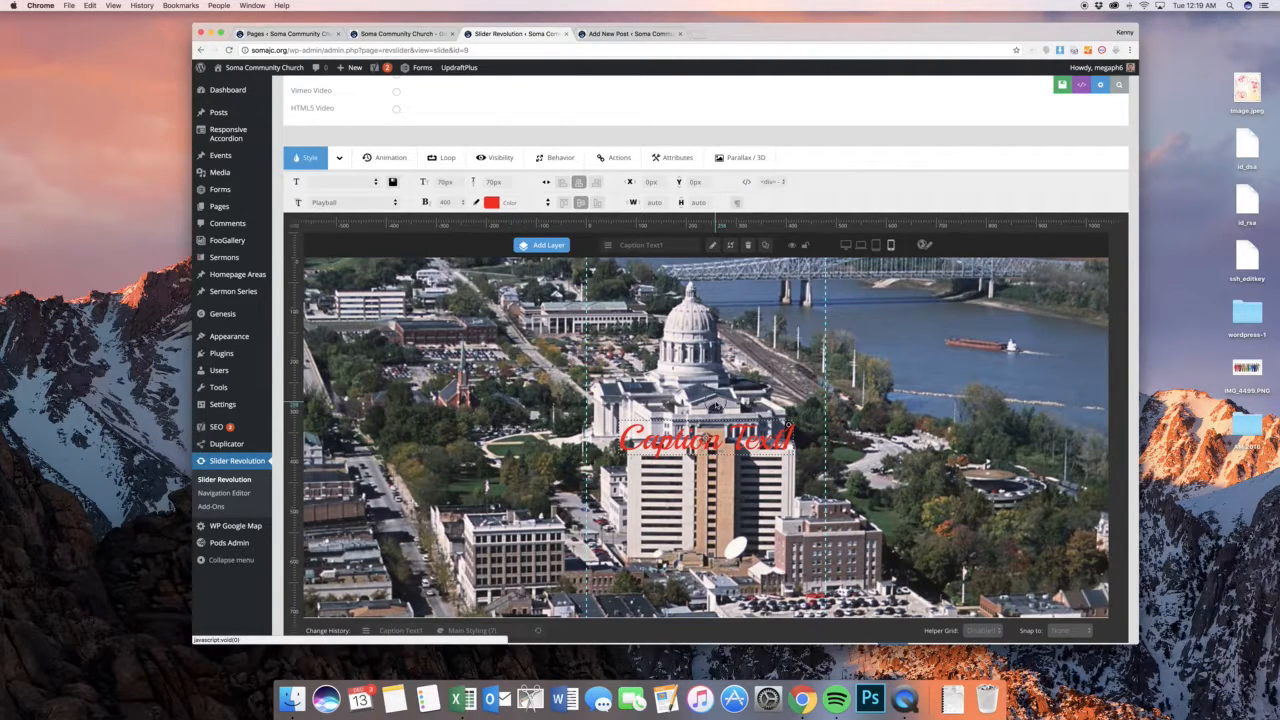
Deselect the caption and review how it fits in the tablet and notebook layouts
click(762, 268)
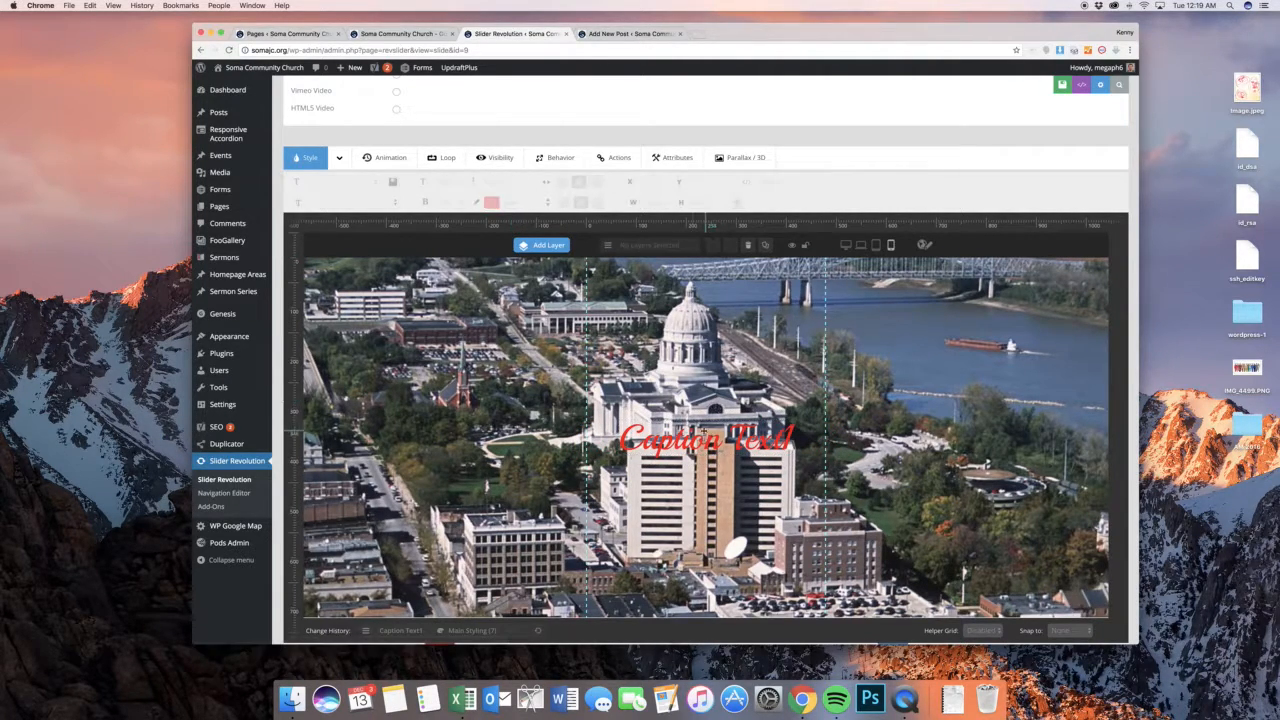
click(876, 245)
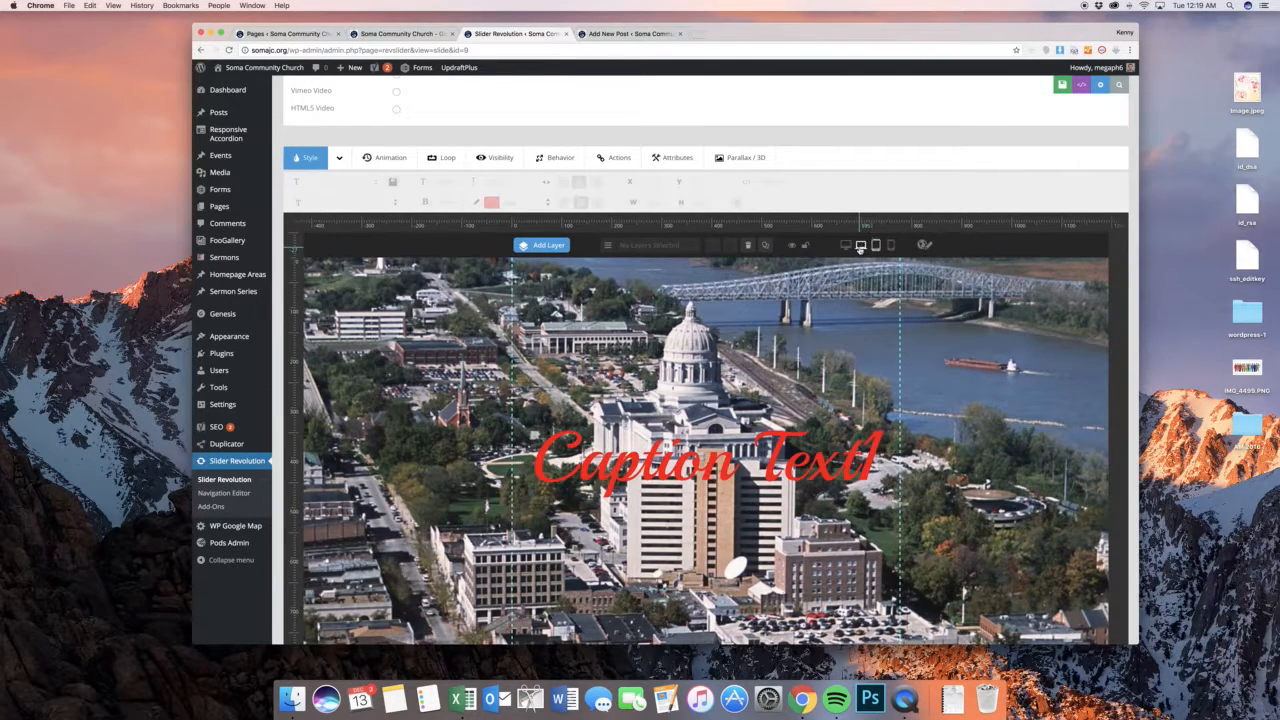
click(860, 245)
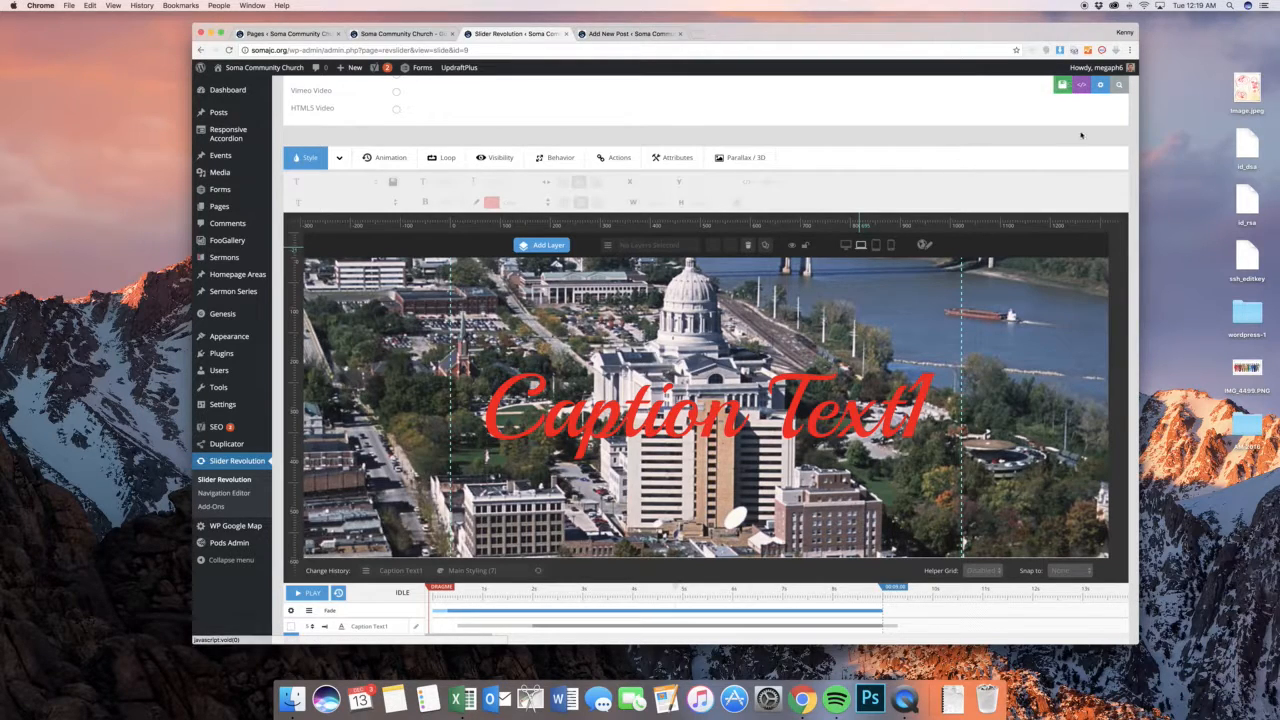
Turn on the Ken Burns / Pan Zoom effect for the slide's main background
scroll(854, 218, down, 2)
scroll(854, 218, up, 4)
scroll(854, 218, up, 3)
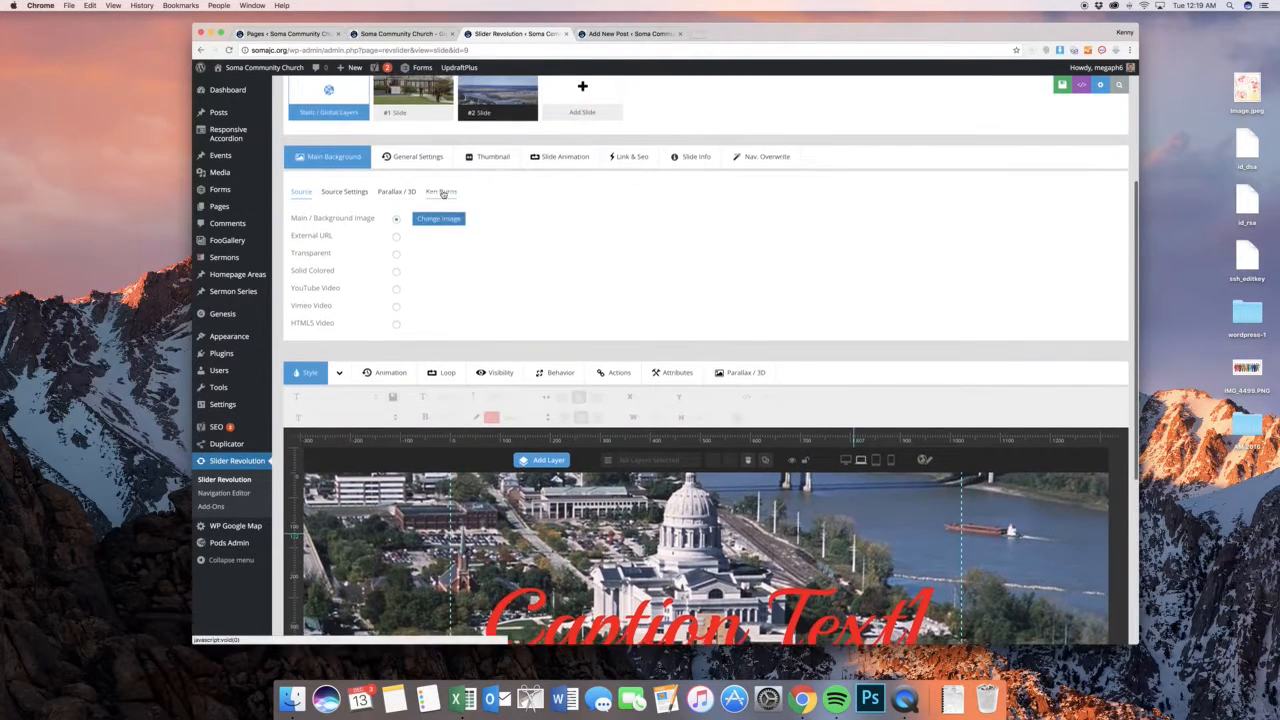
click(432, 196)
click(404, 225)
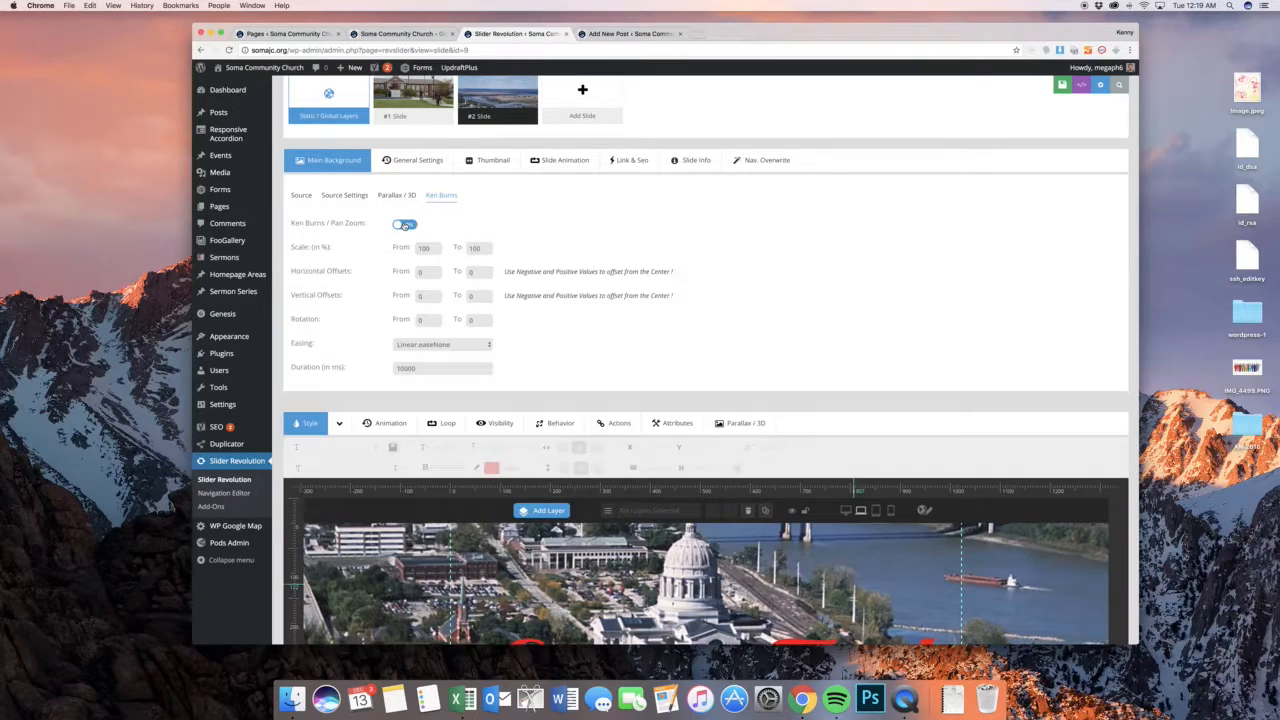
View the background's parallax settings and the caption layer's advanced style options
click(395, 196)
scroll(500, 235, down, 3)
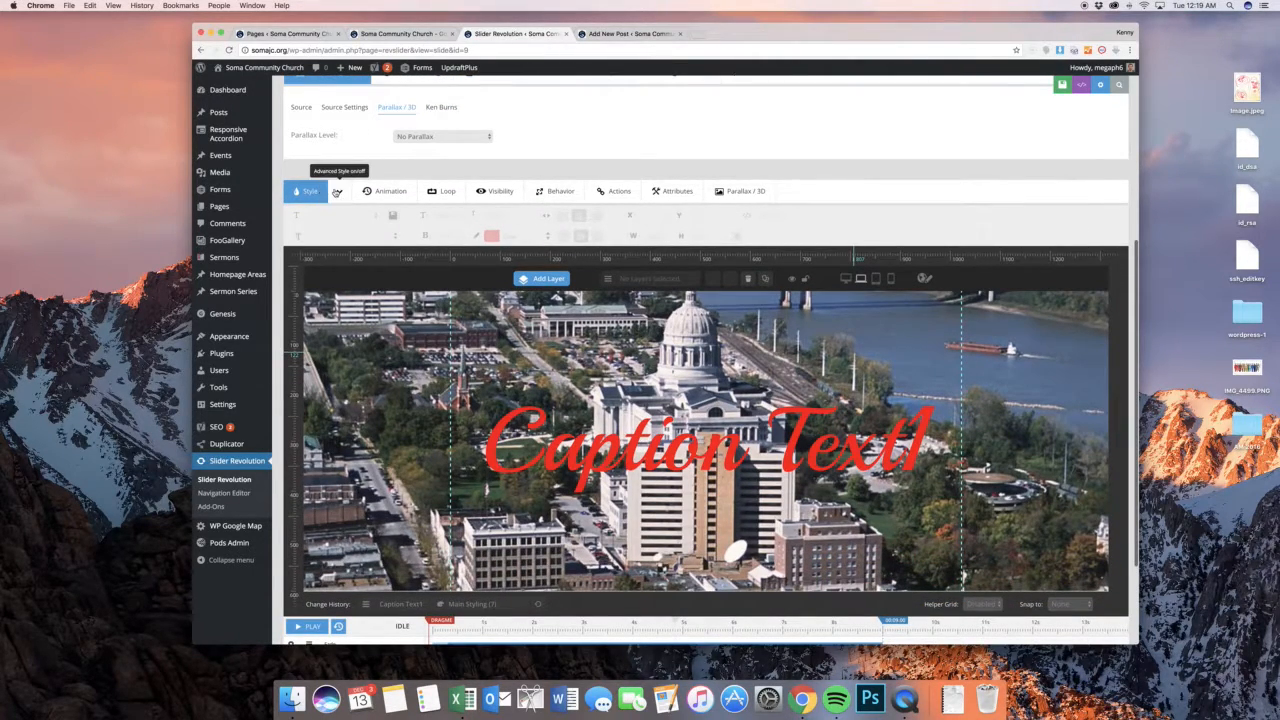
click(336, 192)
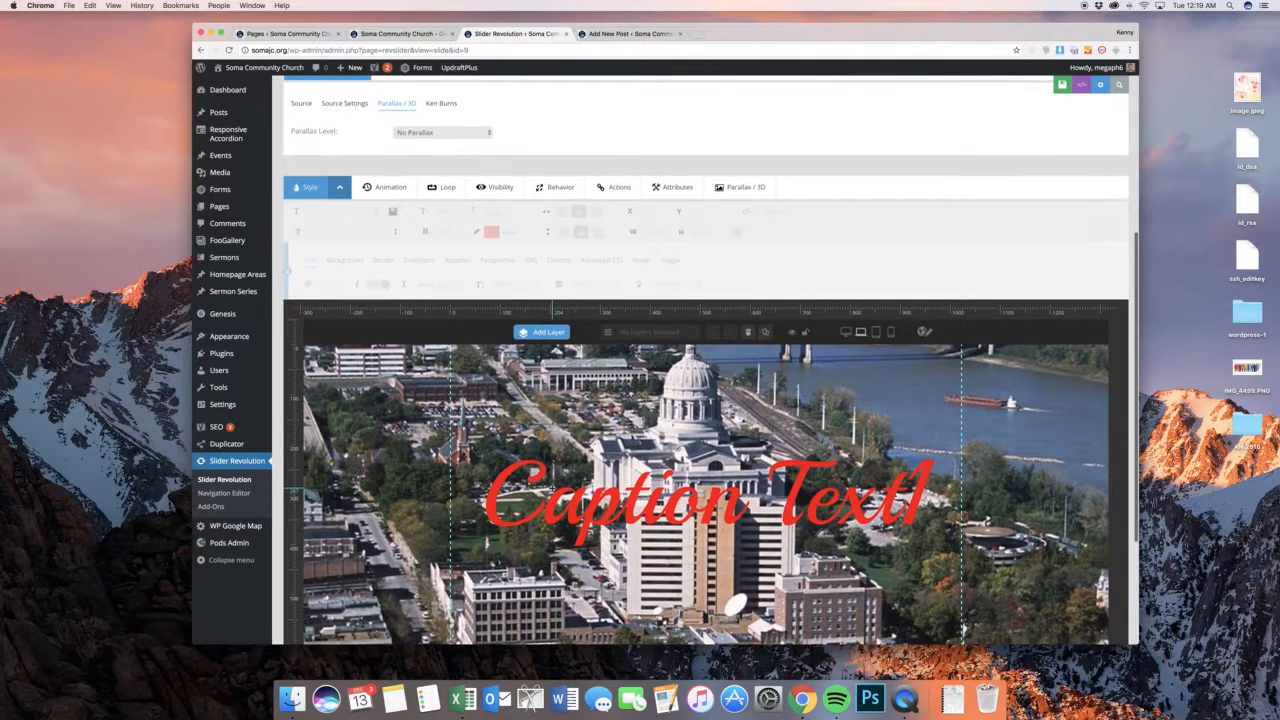
click(552, 452)
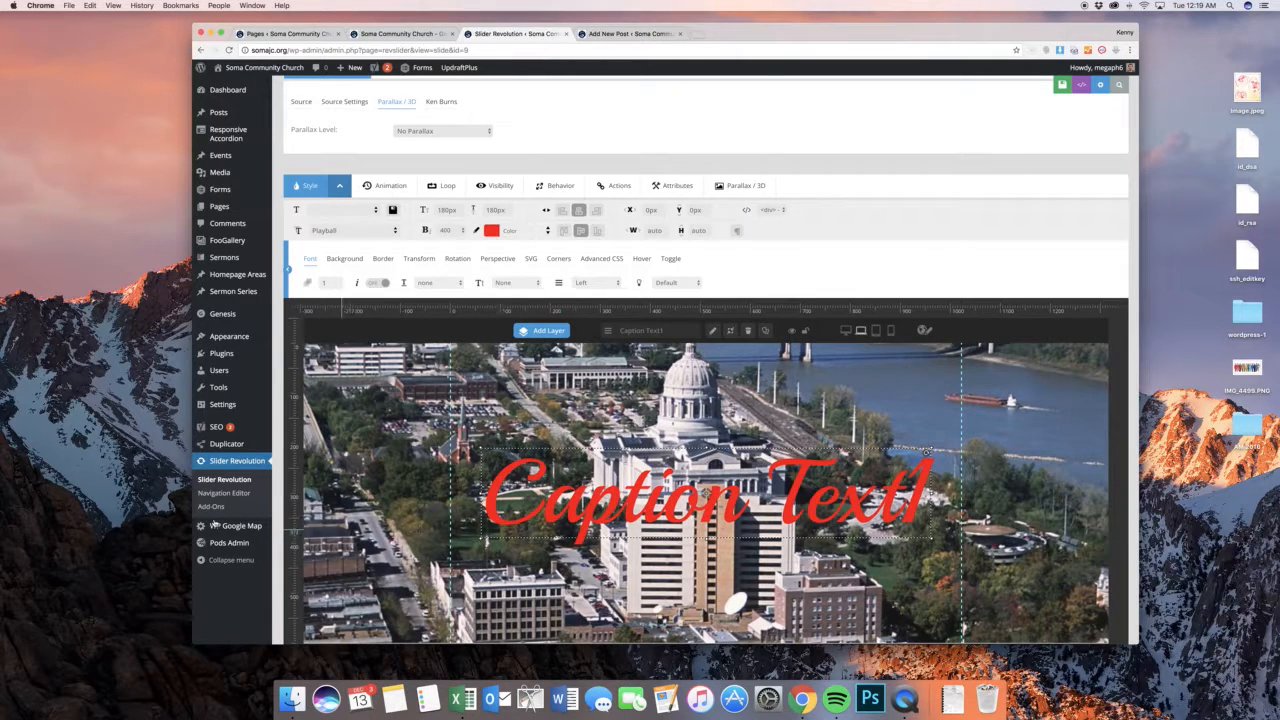
Leave the slide editor without saving and open the WP Google Map plugin's Manage Locations page
mouse_move(215, 527)
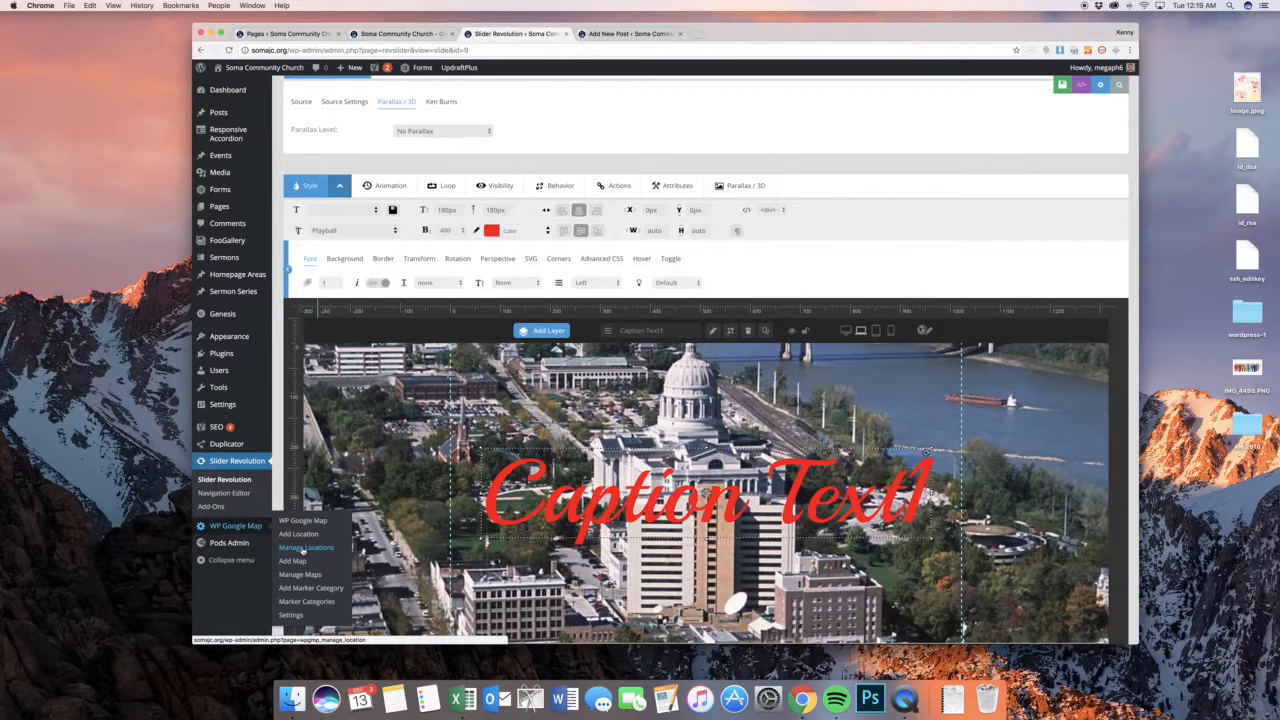
click(305, 548)
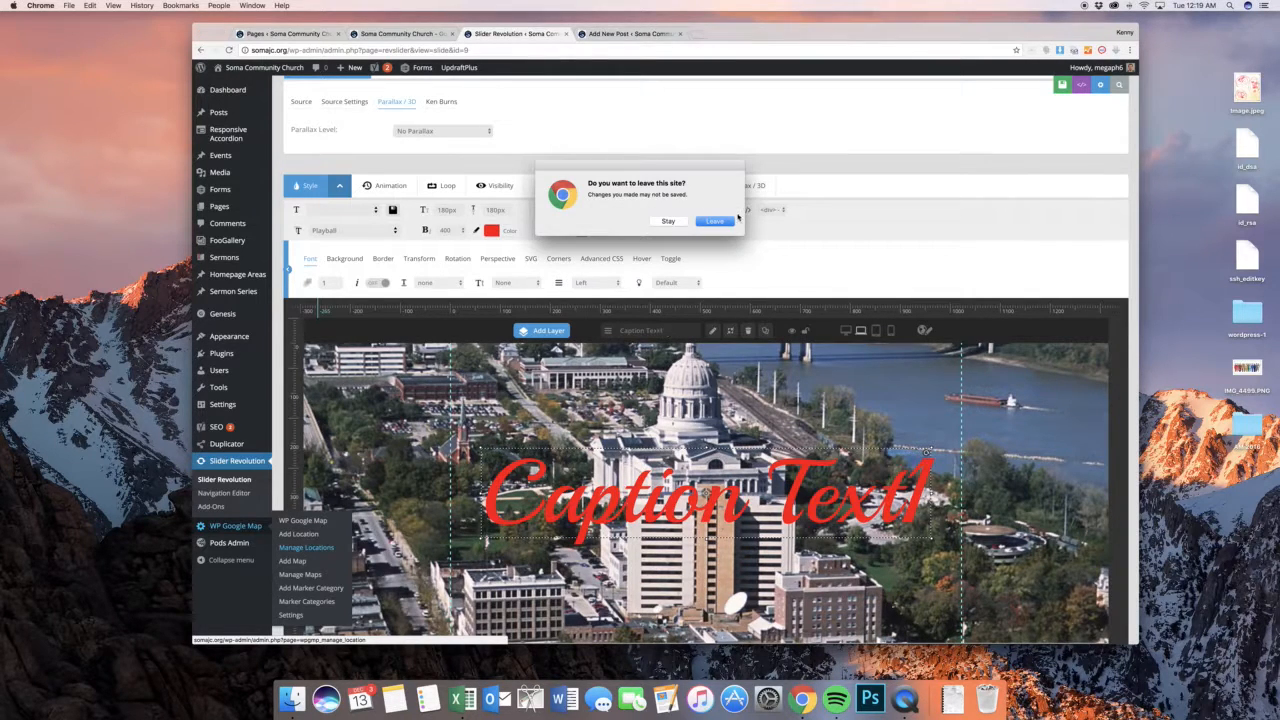
click(714, 221)
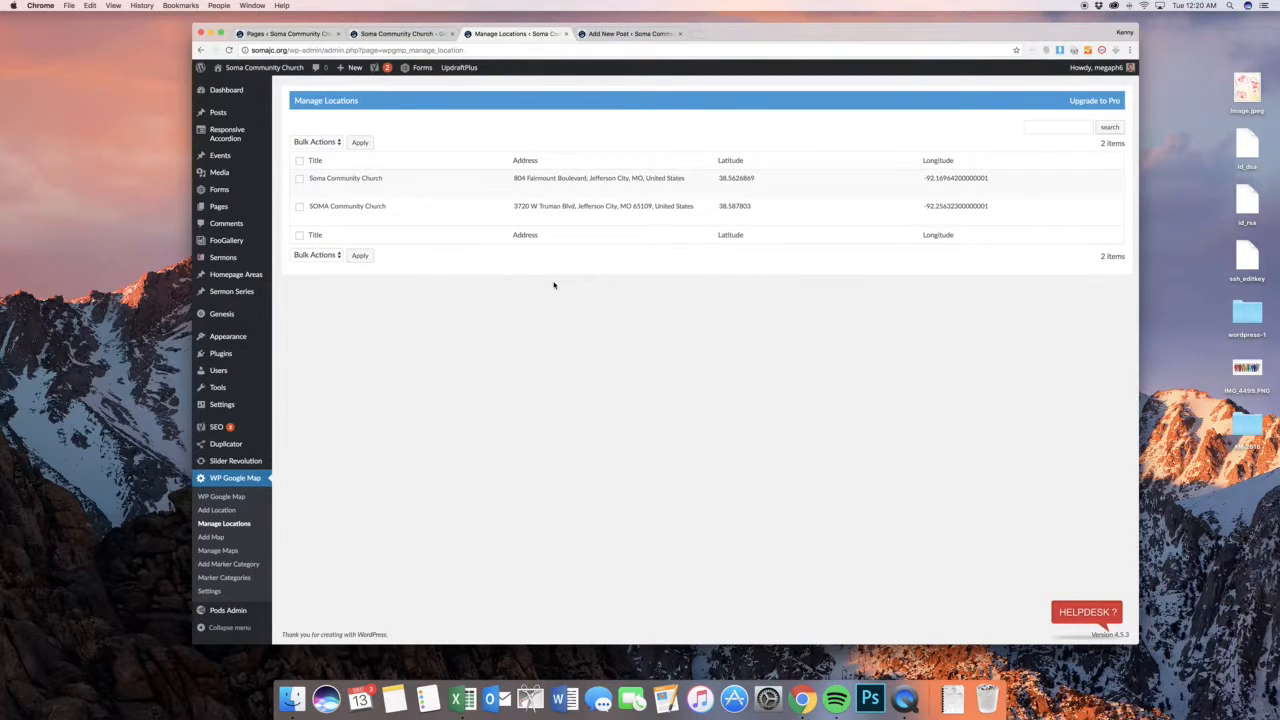
View the details of the first listed Soma Community Church location and start a new location titled "Brand New"
click(315, 188)
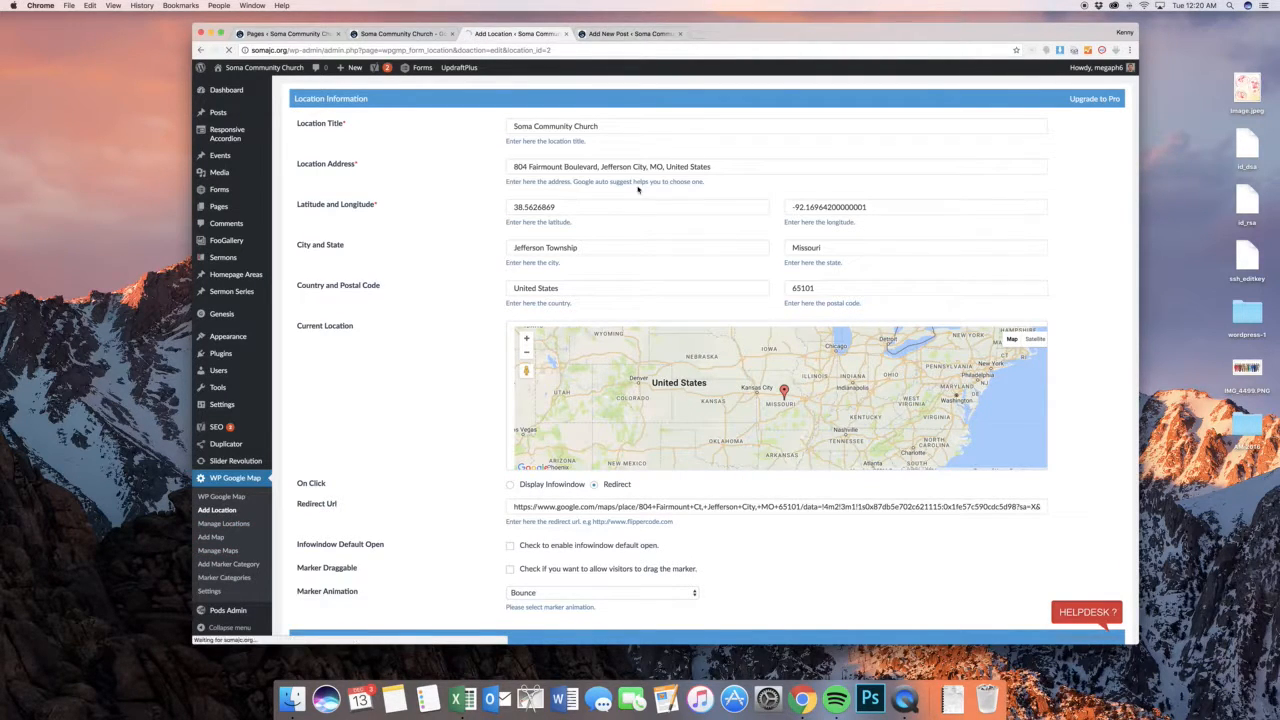
click(547, 130)
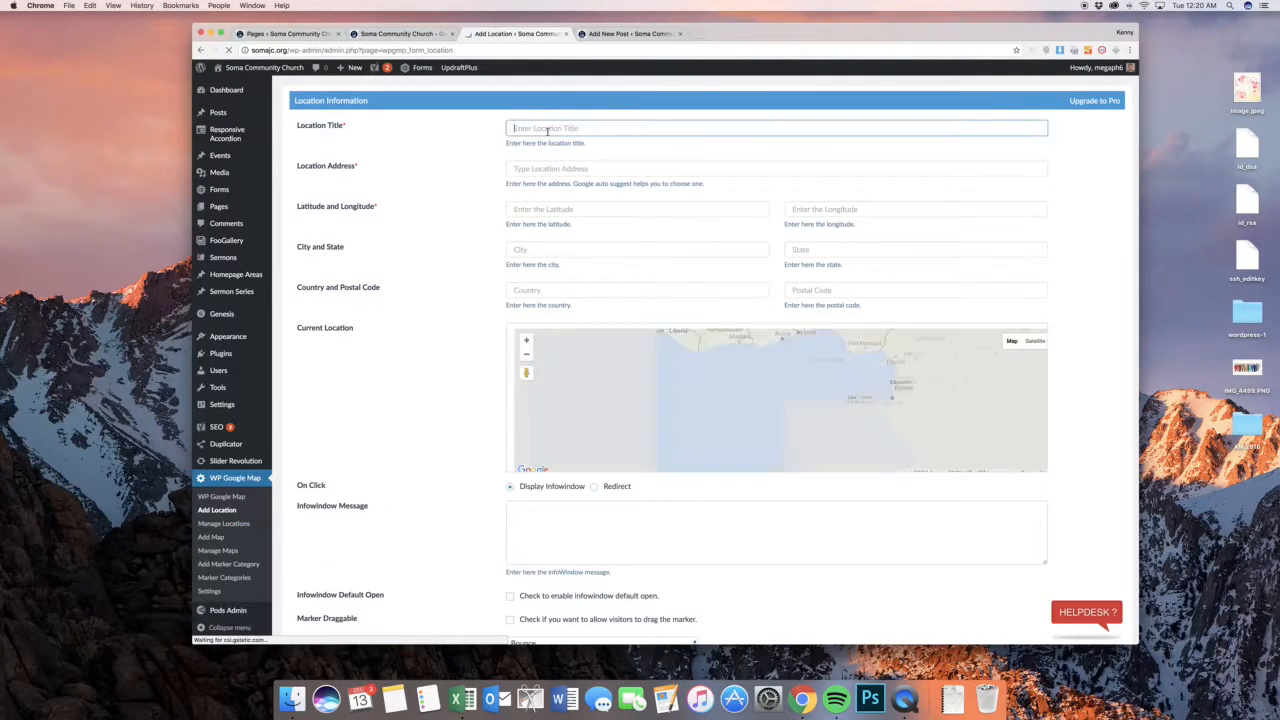
text(Brand New)
key(Tab)
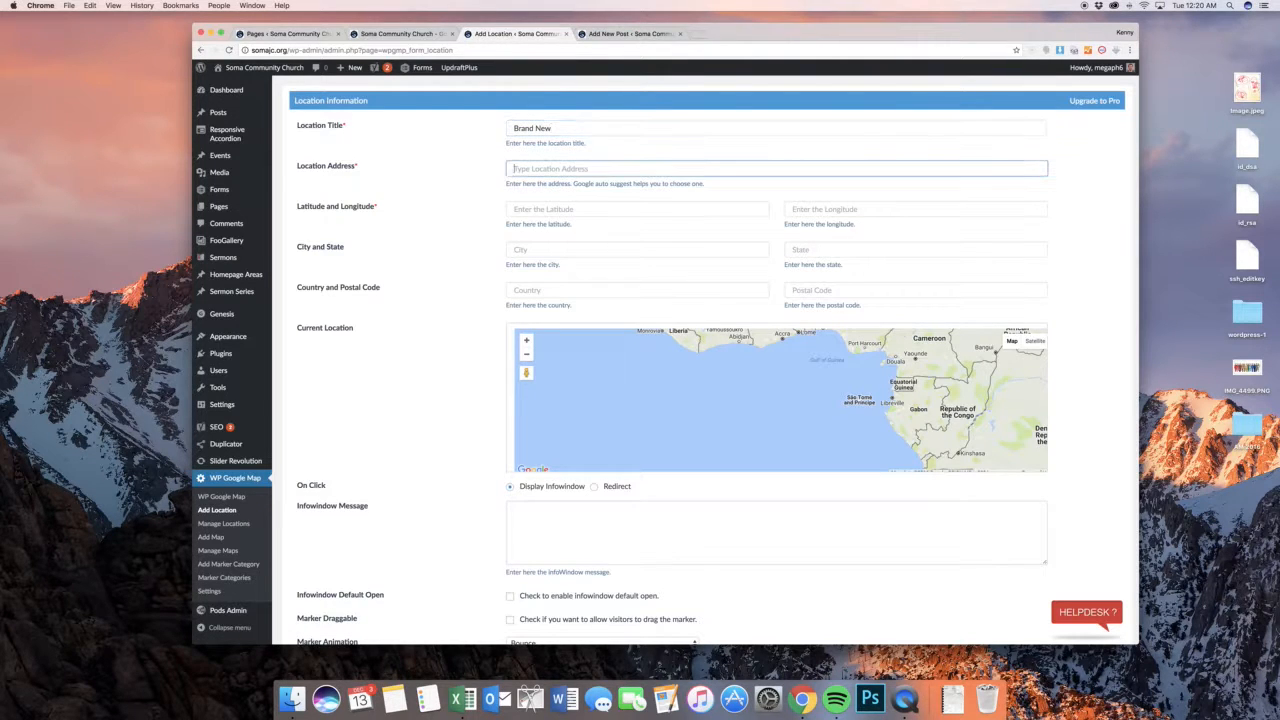
click(408, 347)
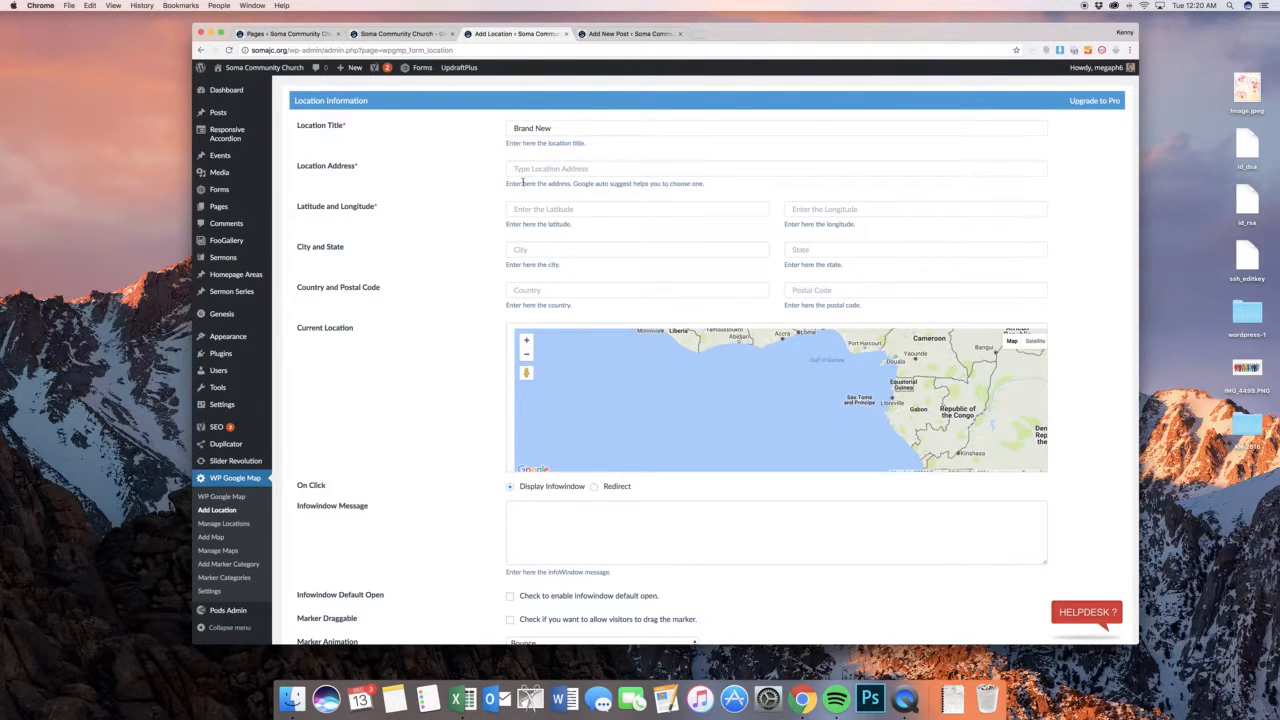
Fill in the new location's street address using the matching Google suggestion, and toggle the Church marker category
scroll(471, 286, down, 4)
scroll(542, 170, up, 4)
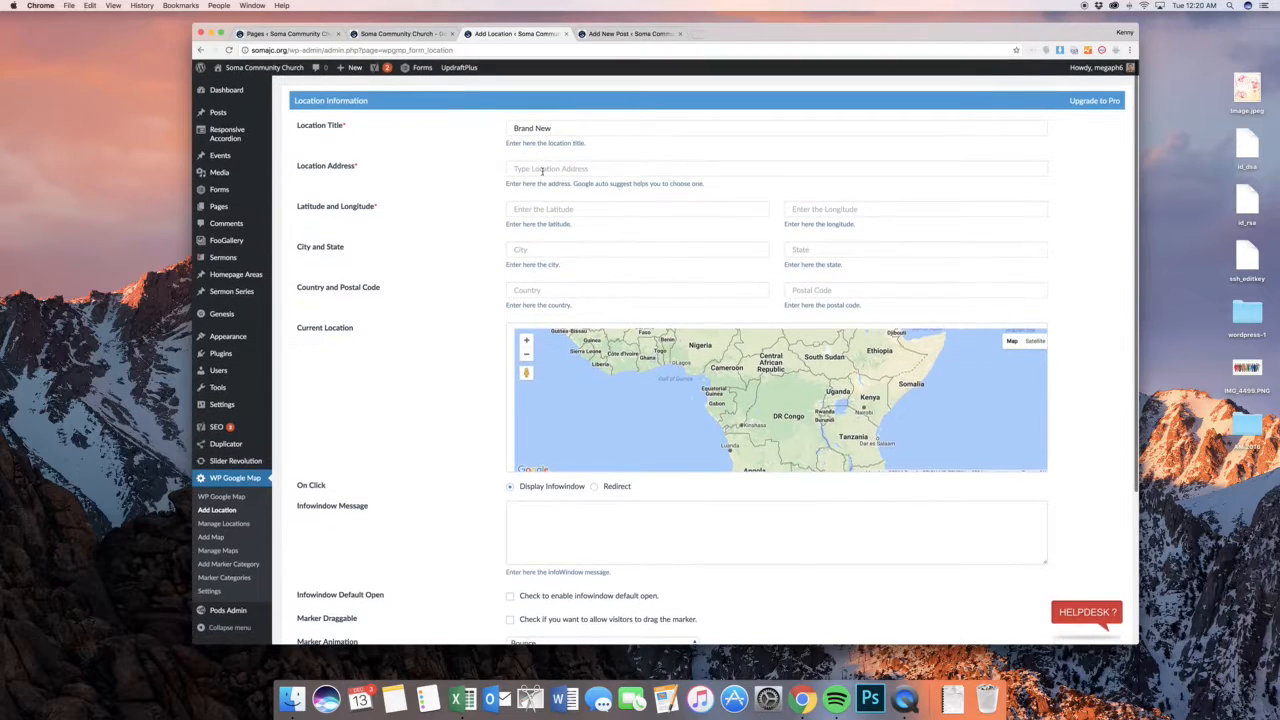
click(542, 170)
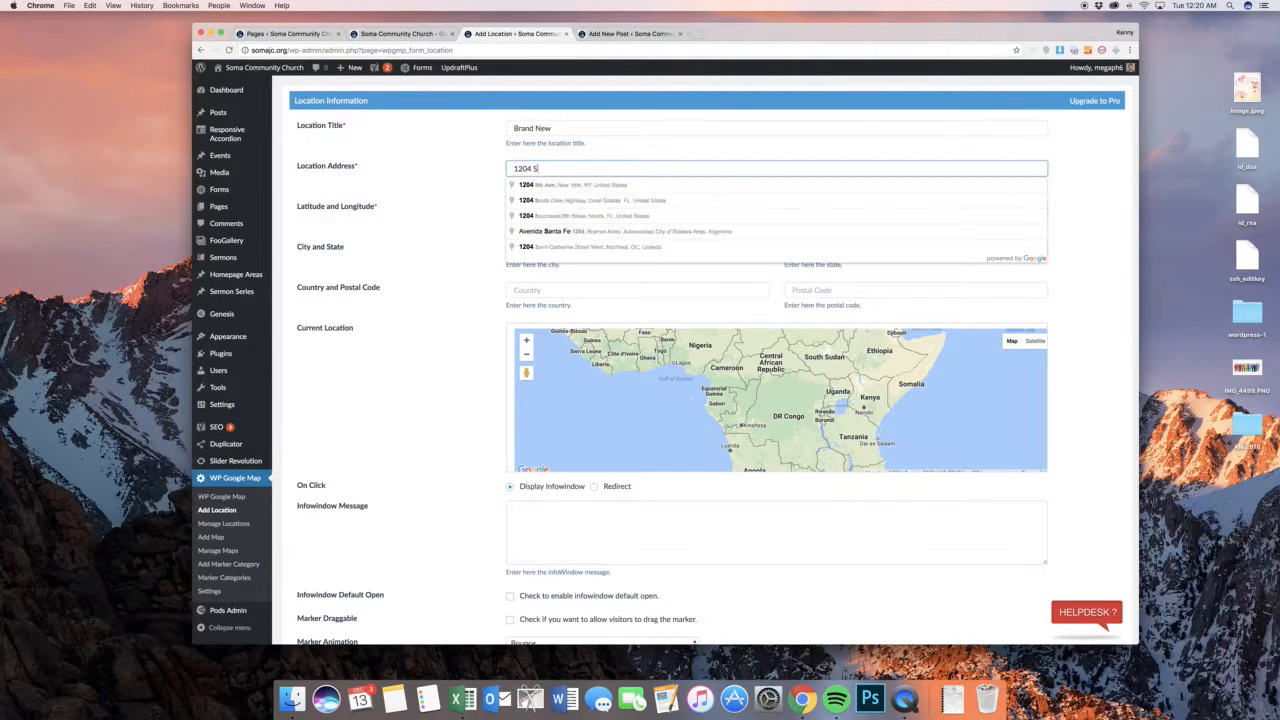
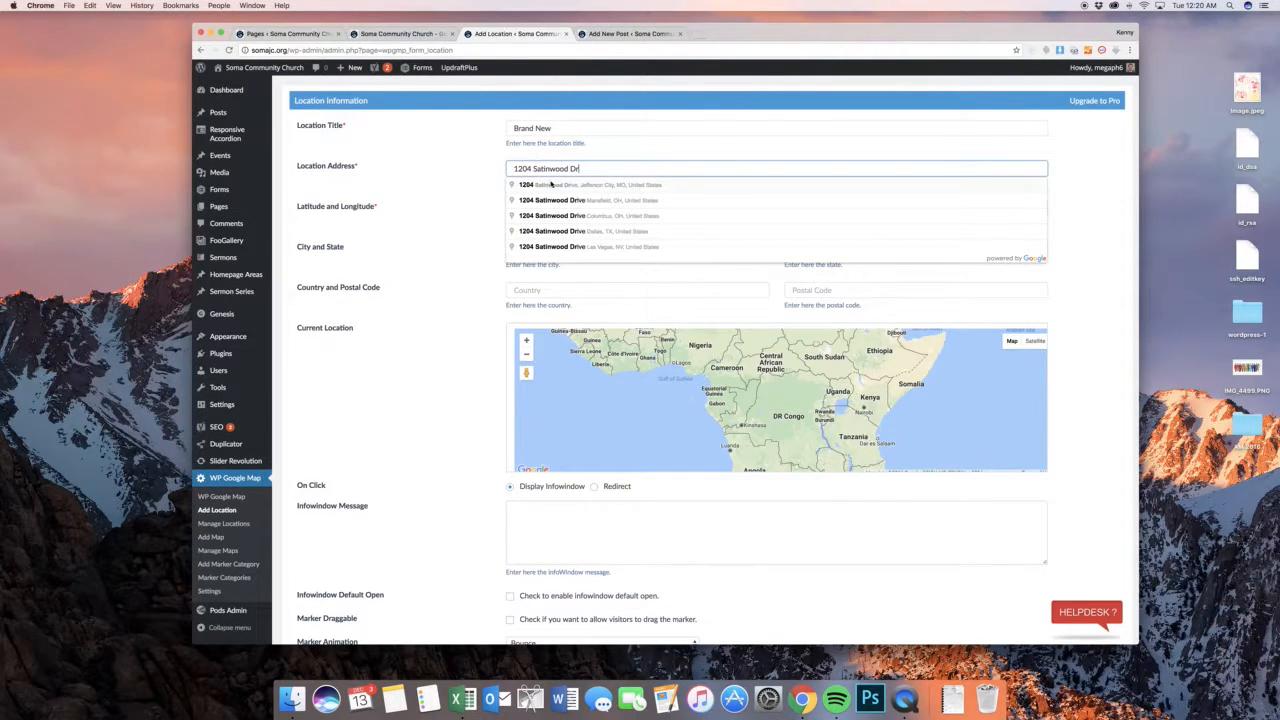
click(550, 185)
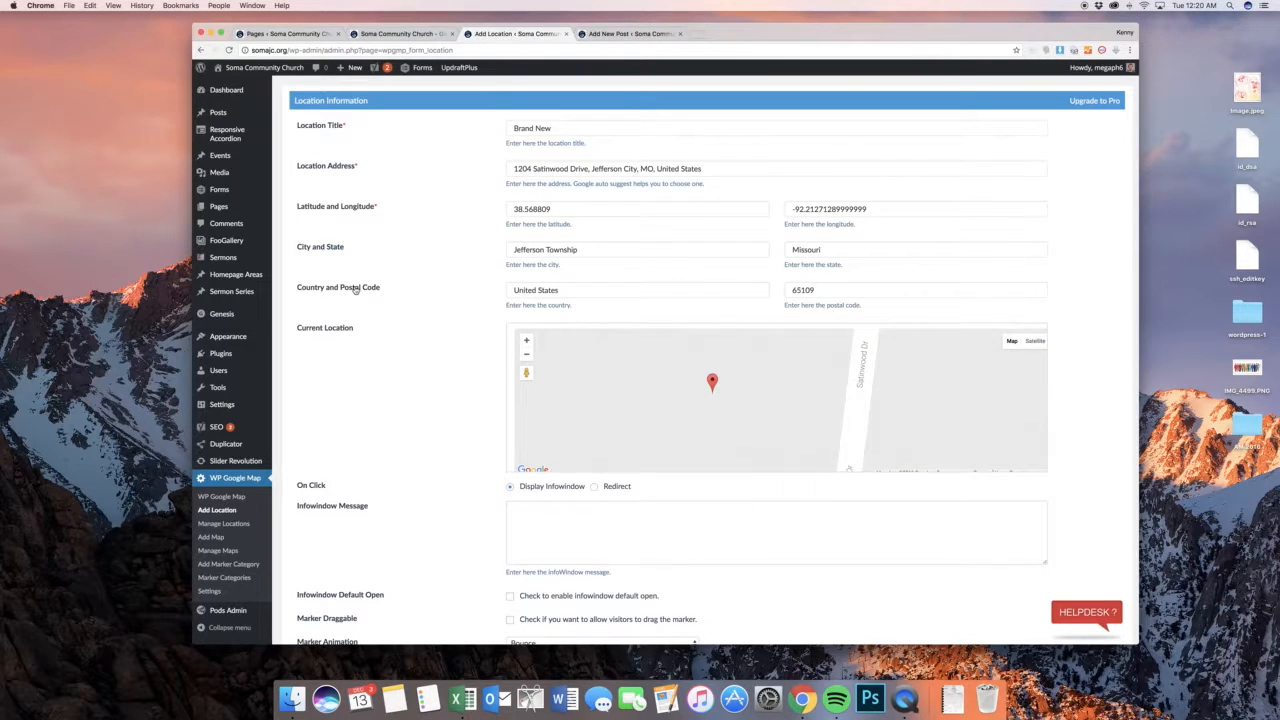
scroll(414, 286, down, 4)
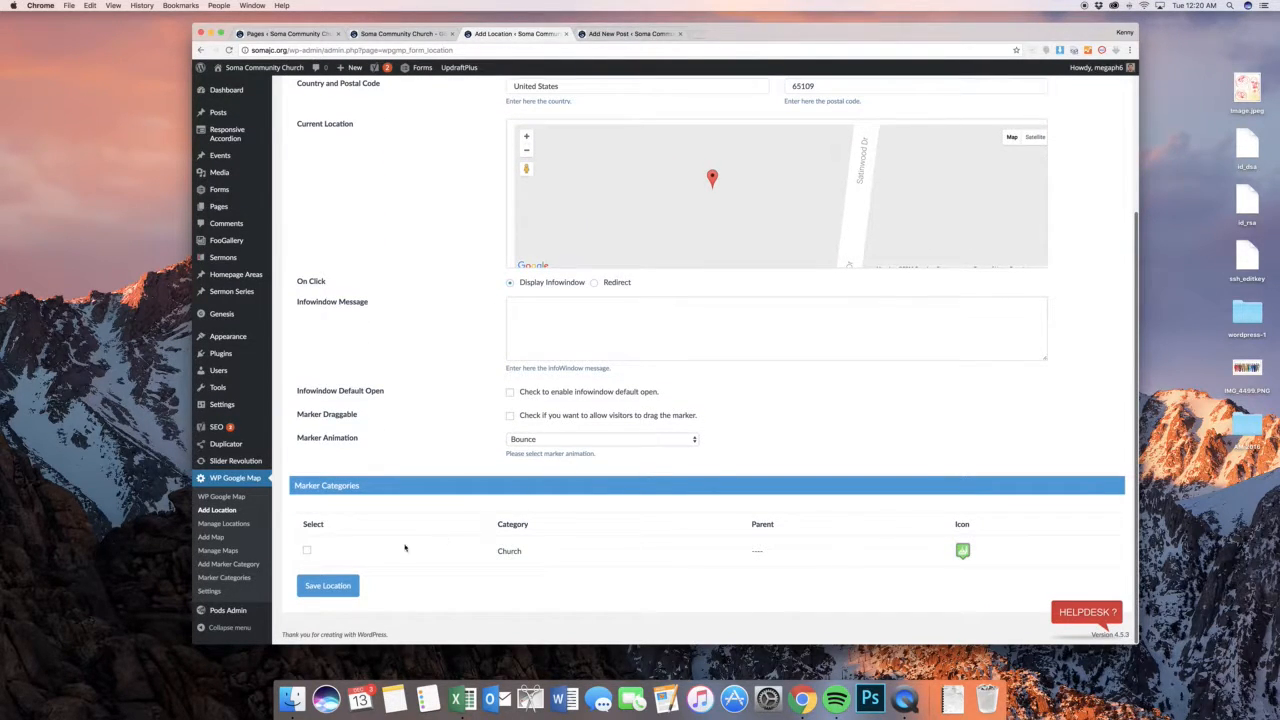
click(306, 551)
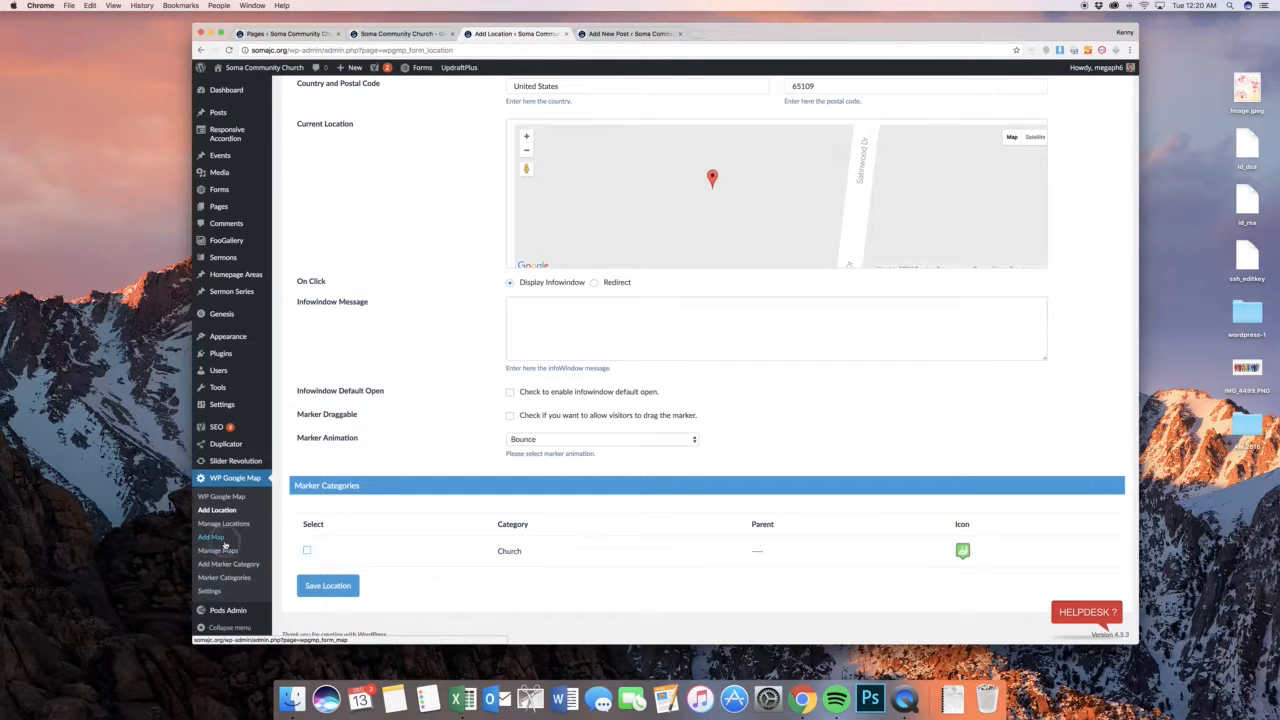
Leave the location unsaved and start a new map titled "New Map"
click(211, 537)
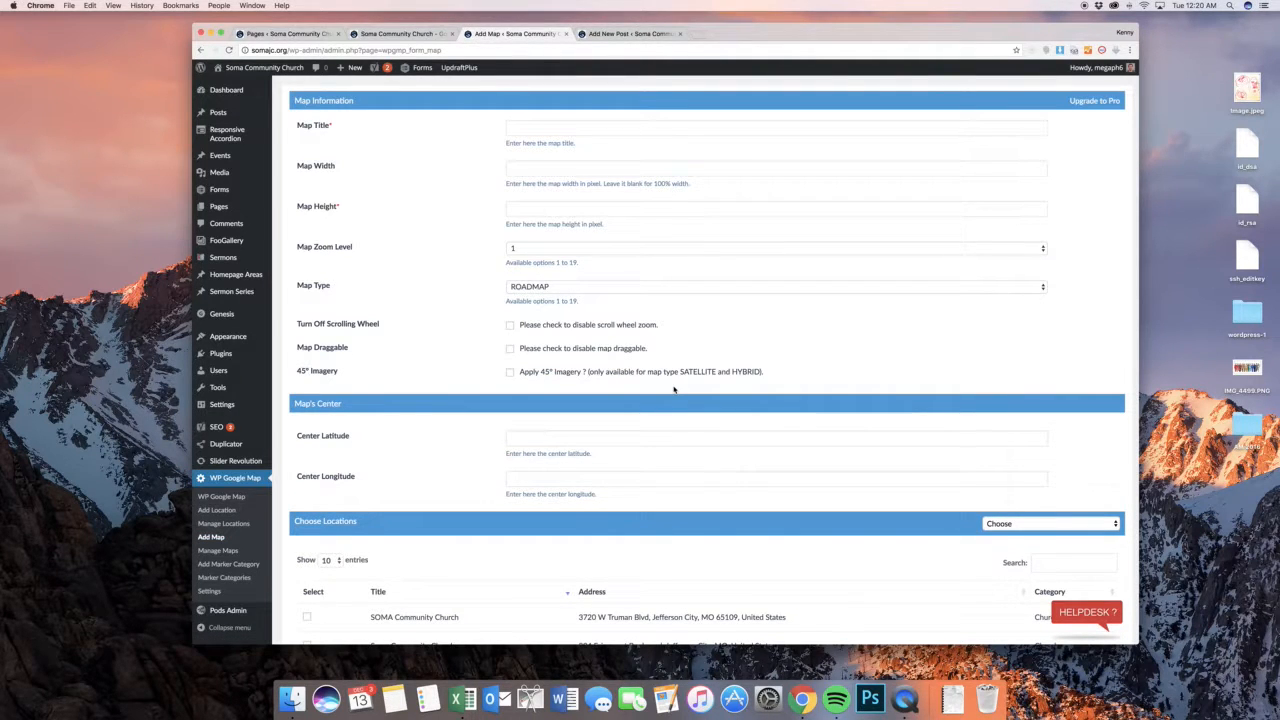
click(580, 127)
text(New)
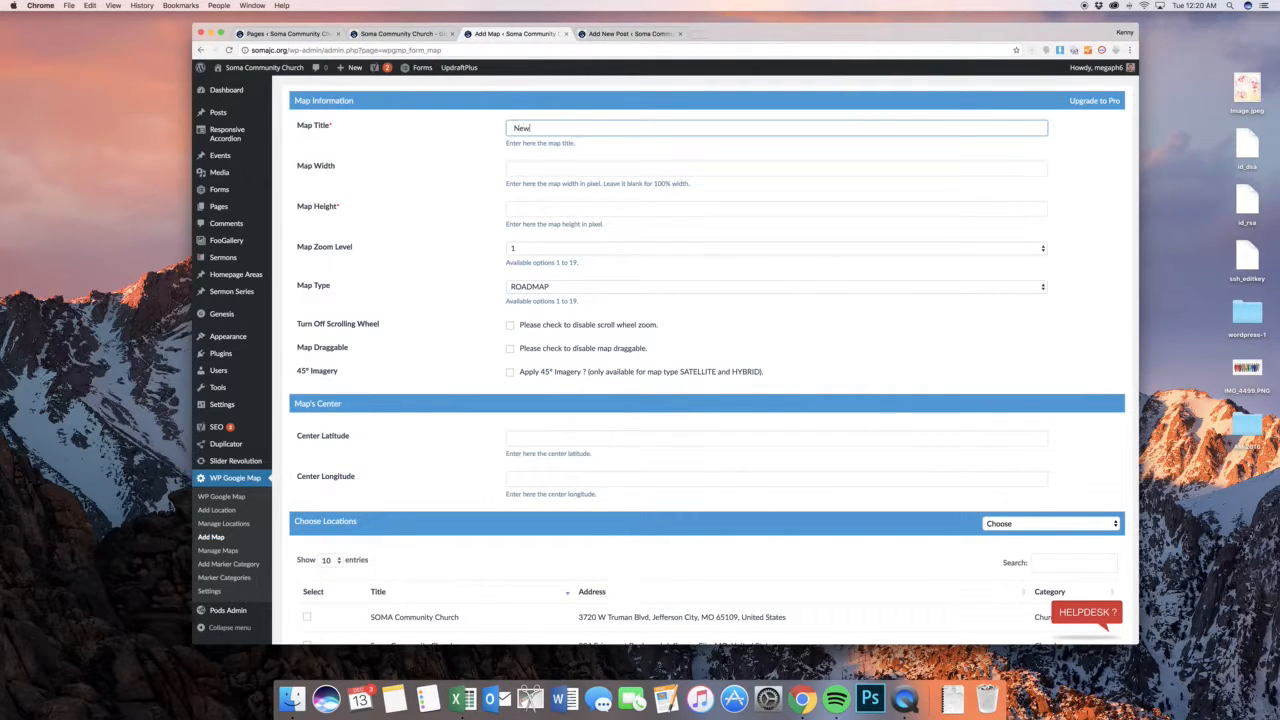
text( Map)
click(578, 155)
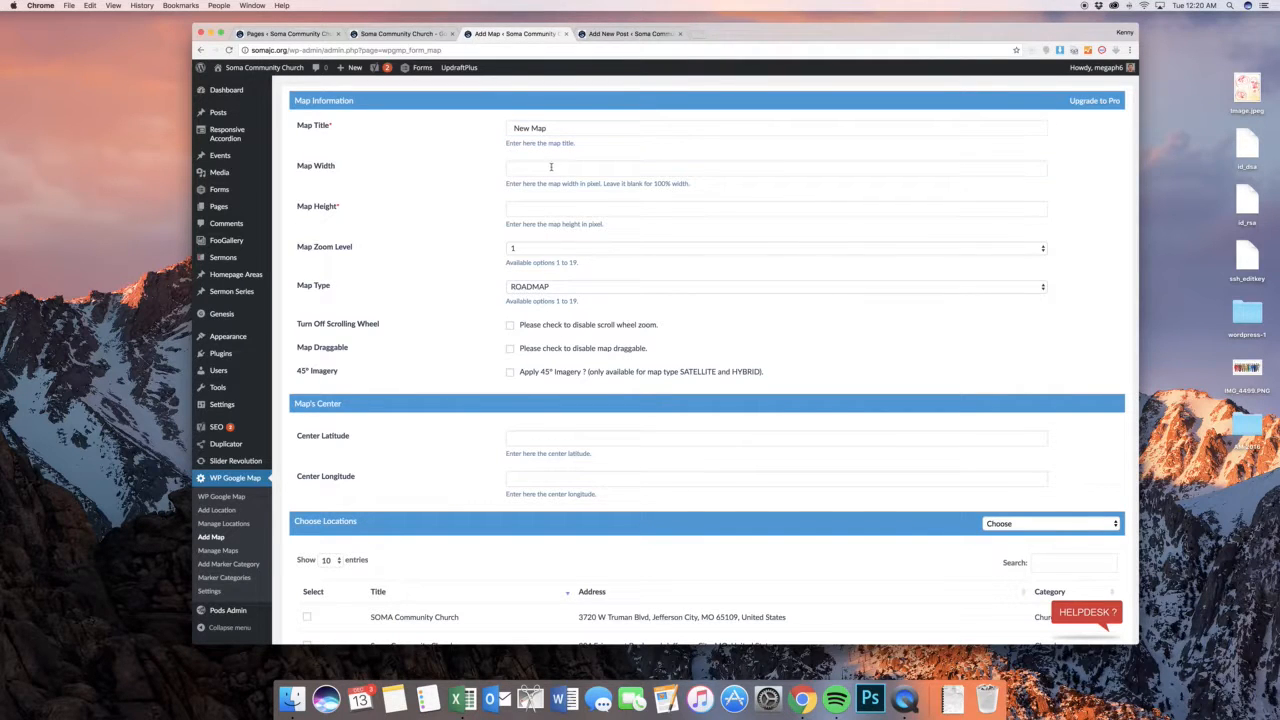
Leave the new map's width blank, set its height to 500 pixels and choose zoom level 9
click(552, 169)
click(482, 168)
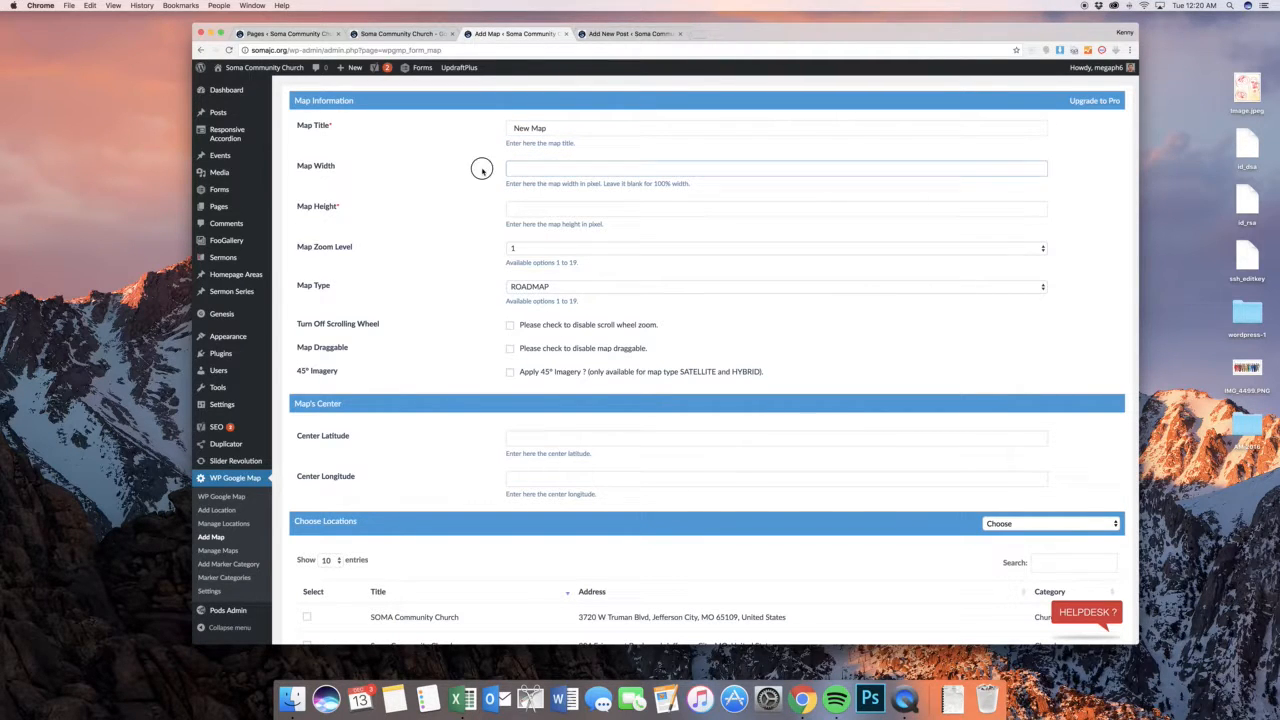
click(535, 209)
text(500)
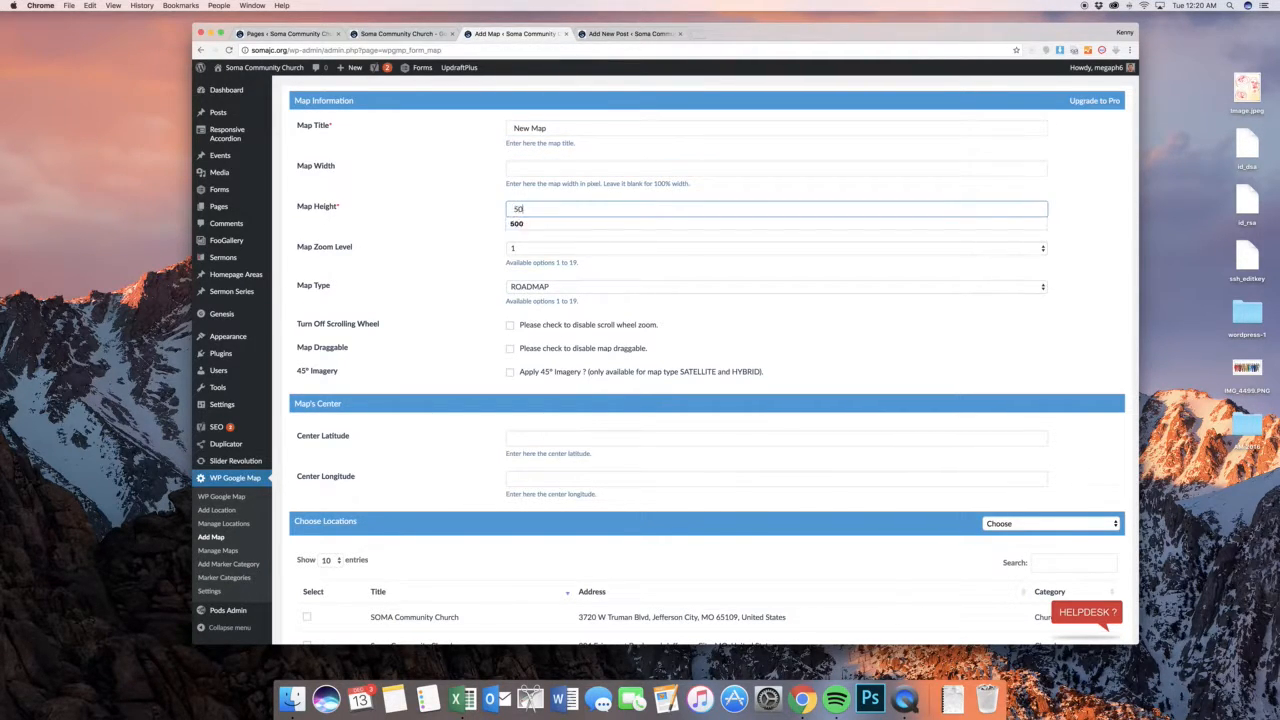
key(Tab)
click(515, 248)
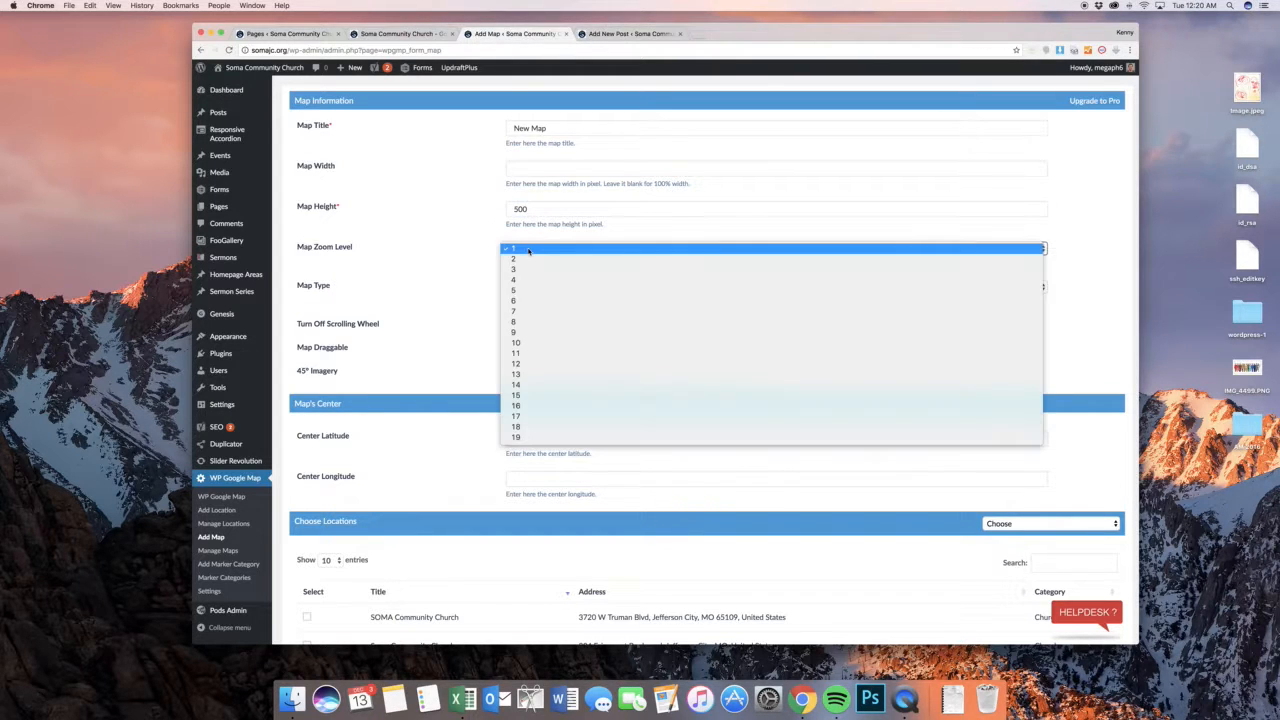
click(549, 334)
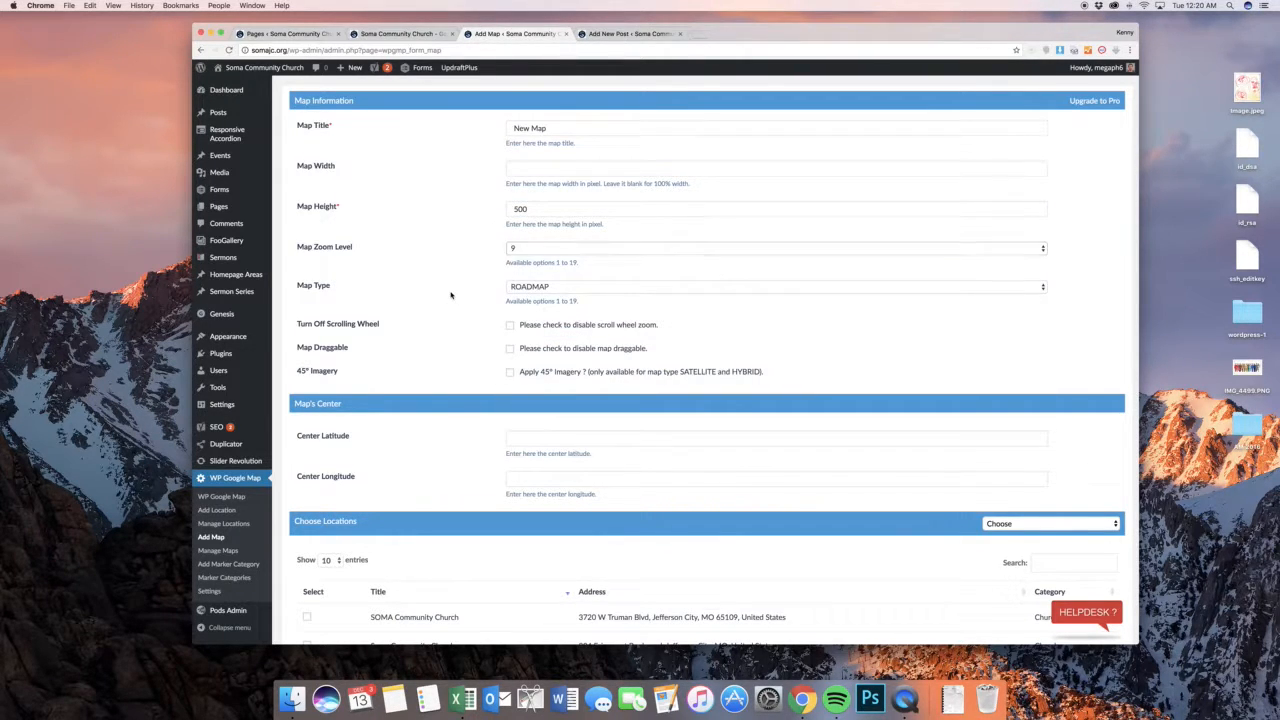
Select both church locations for the new map and review its remaining control, street view and layer settings
scroll(506, 256, down, 2)
scroll(506, 256, down, 5)
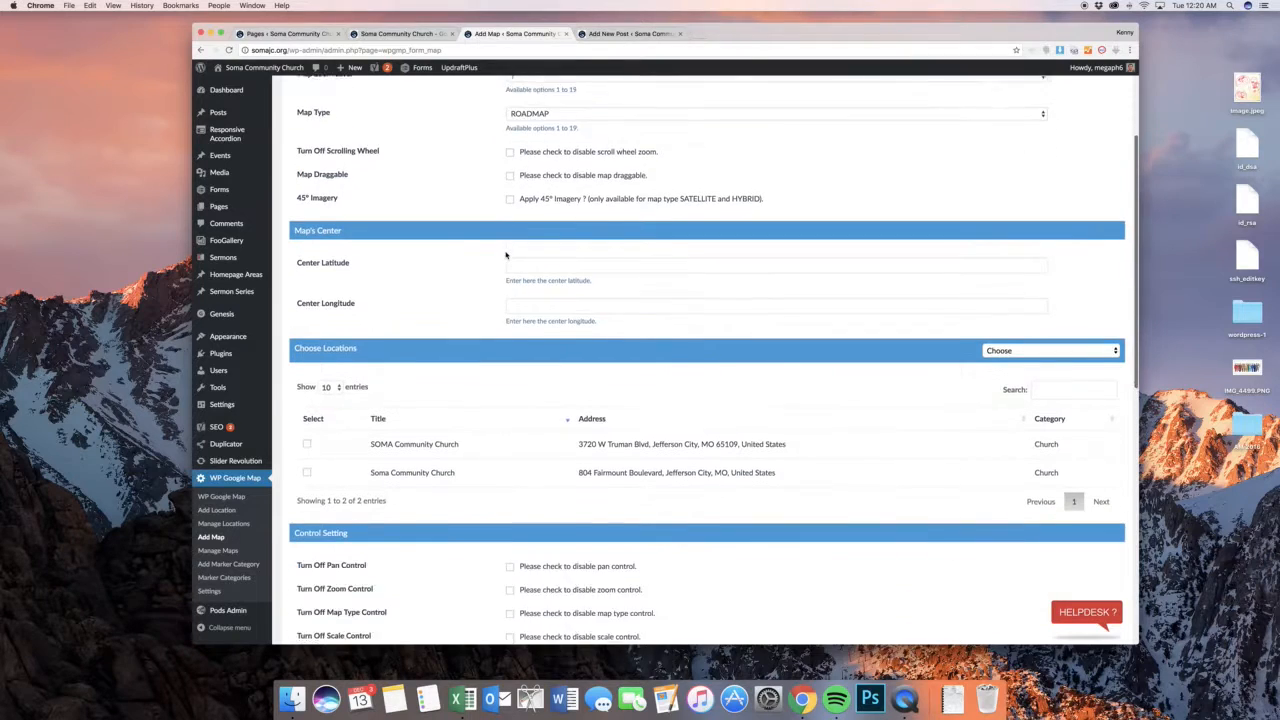
scroll(490, 255, up, 5)
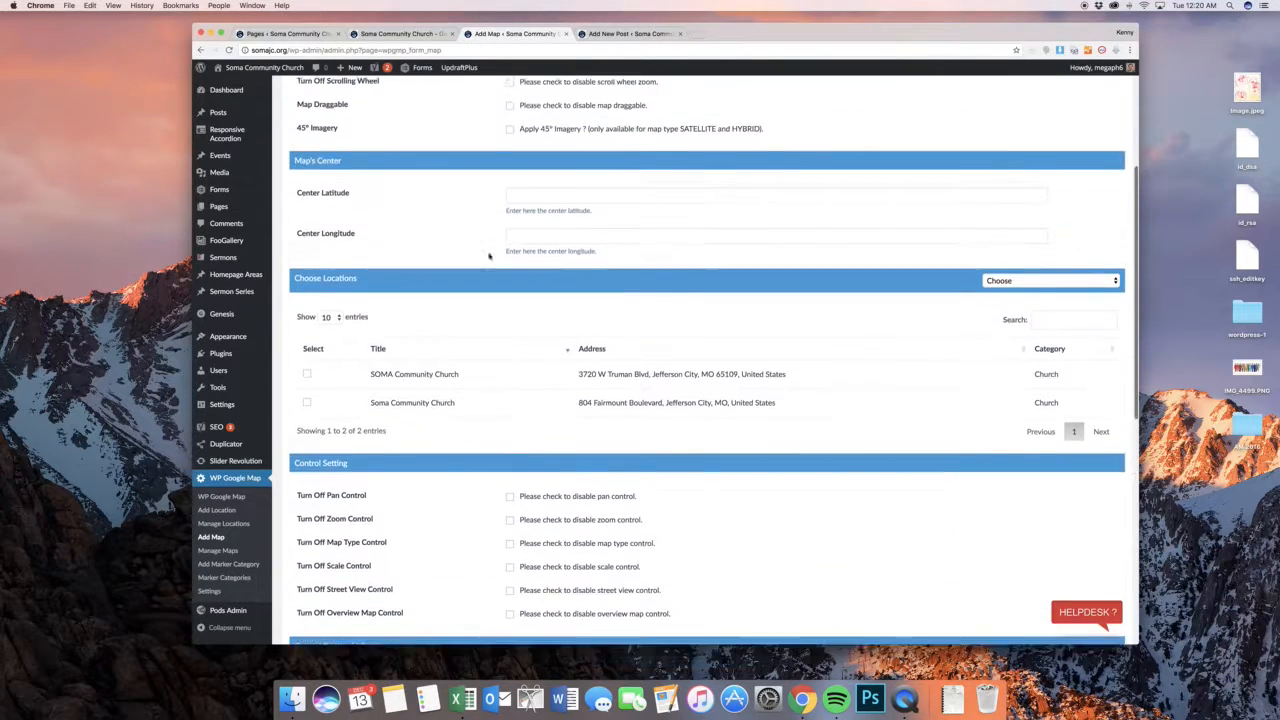
scroll(481, 275, down, 2)
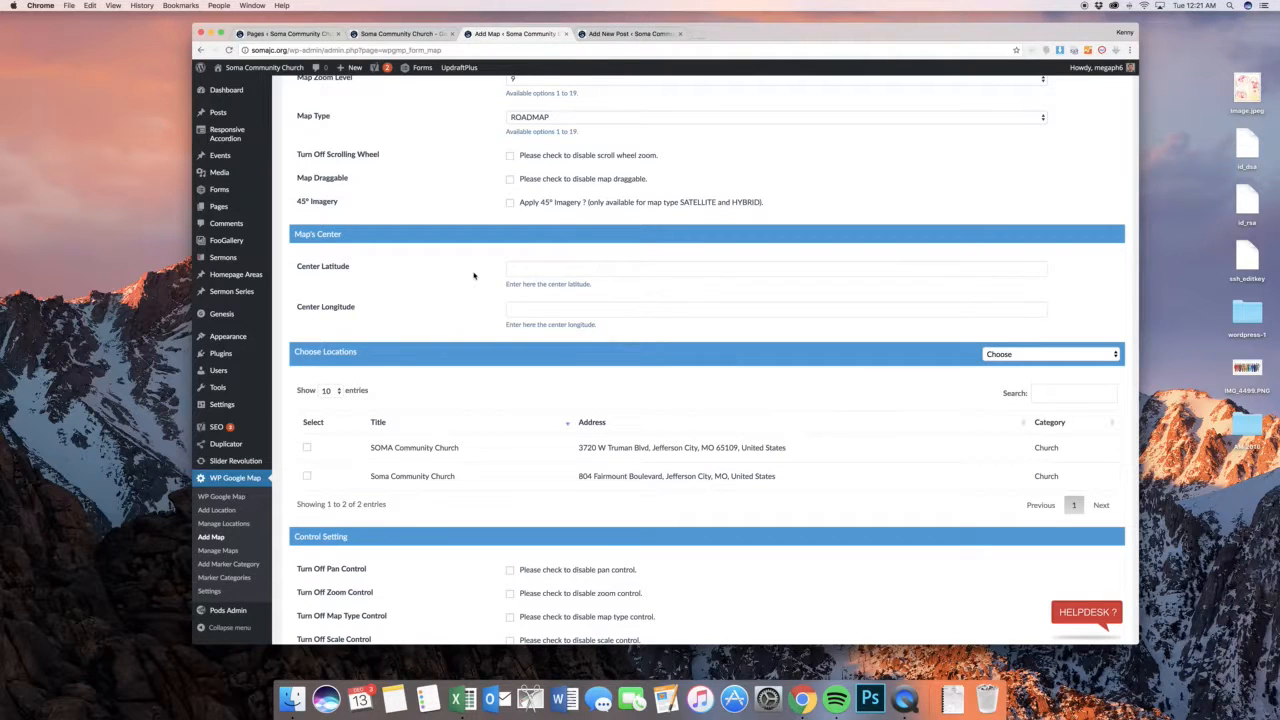
scroll(474, 275, down, 5)
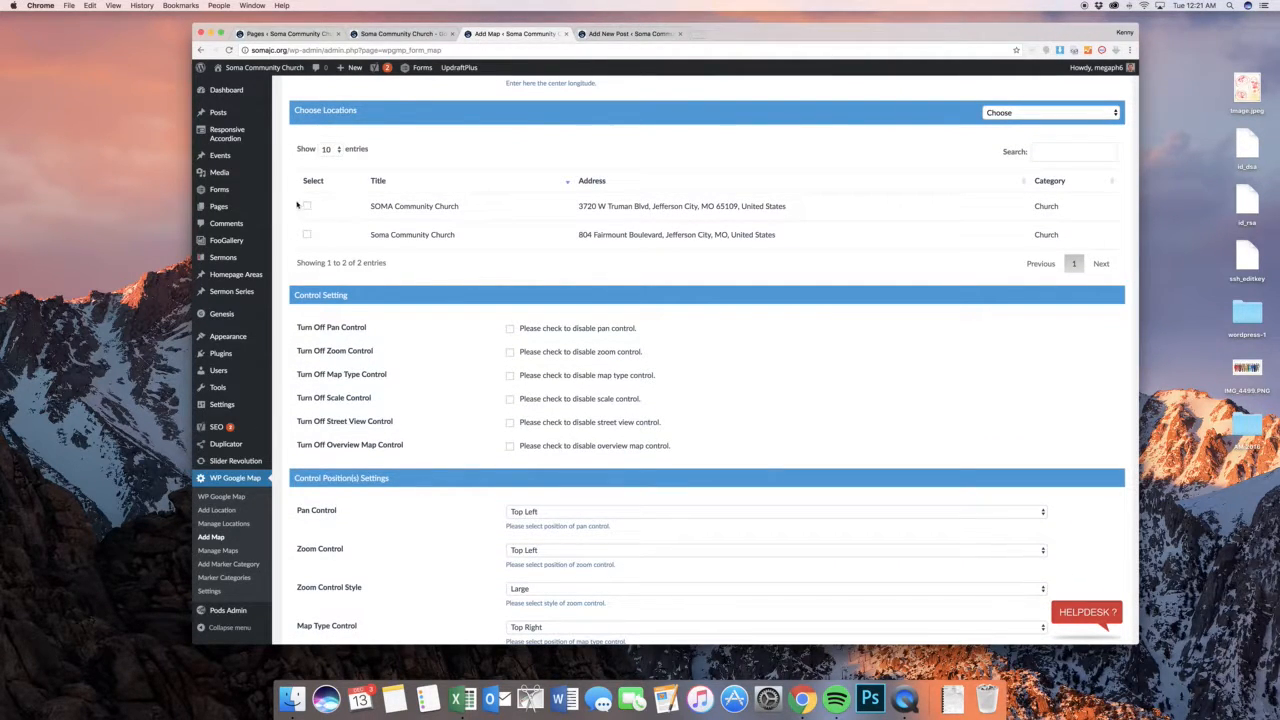
click(307, 206)
click(308, 235)
scroll(308, 235, down, 7)
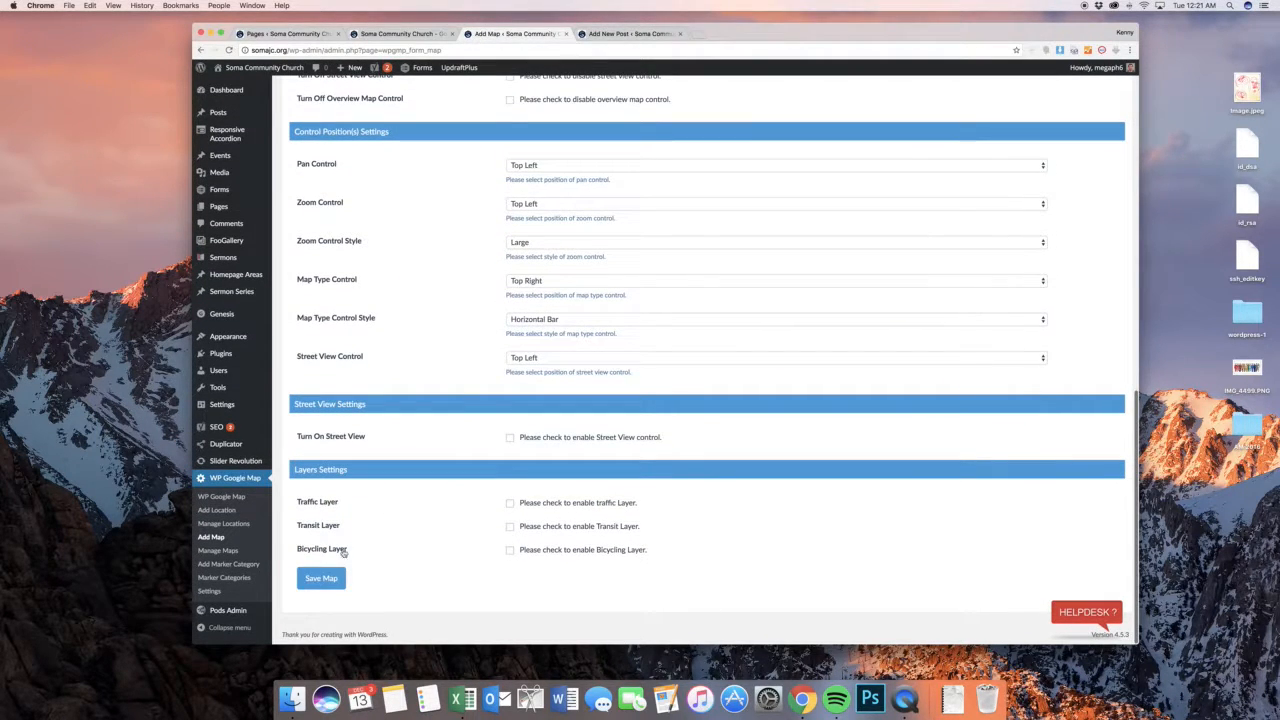
Leave the new map unsaved and copy the SOMA Community Church map's shortcode [put_wpgm id=1] from the Manage Maps list
click(229, 557)
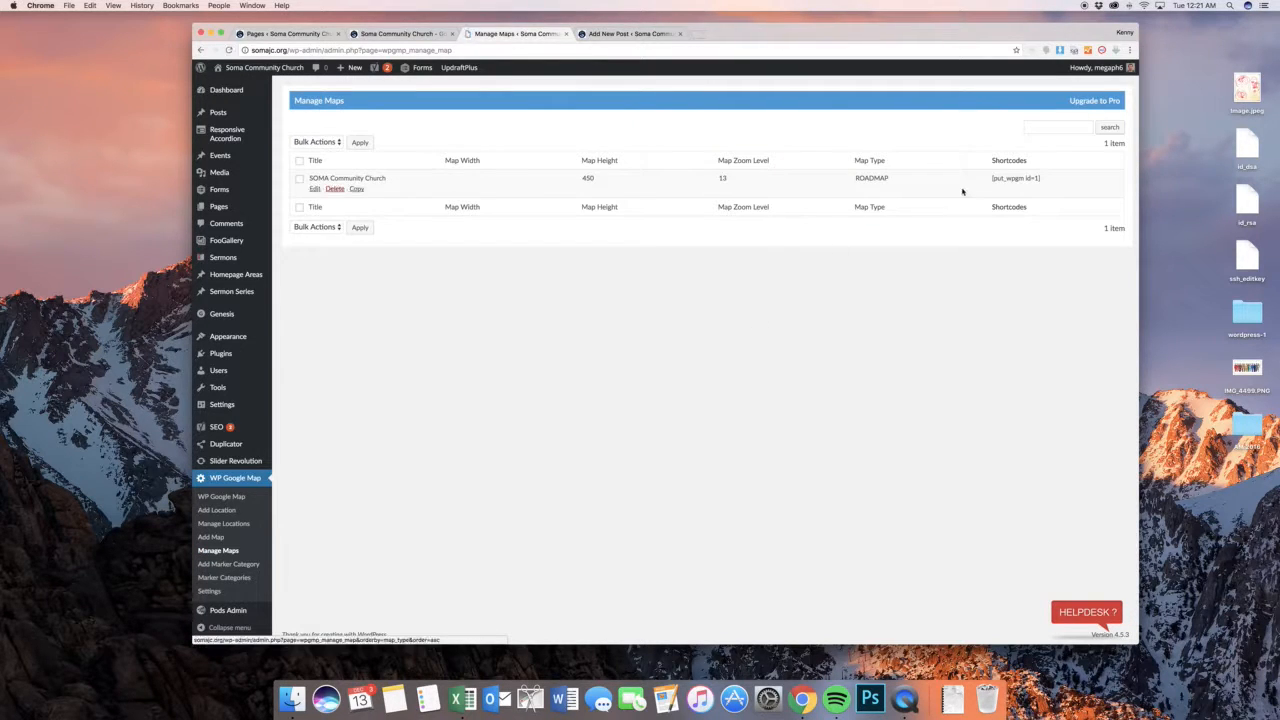
triple_click(995, 178)
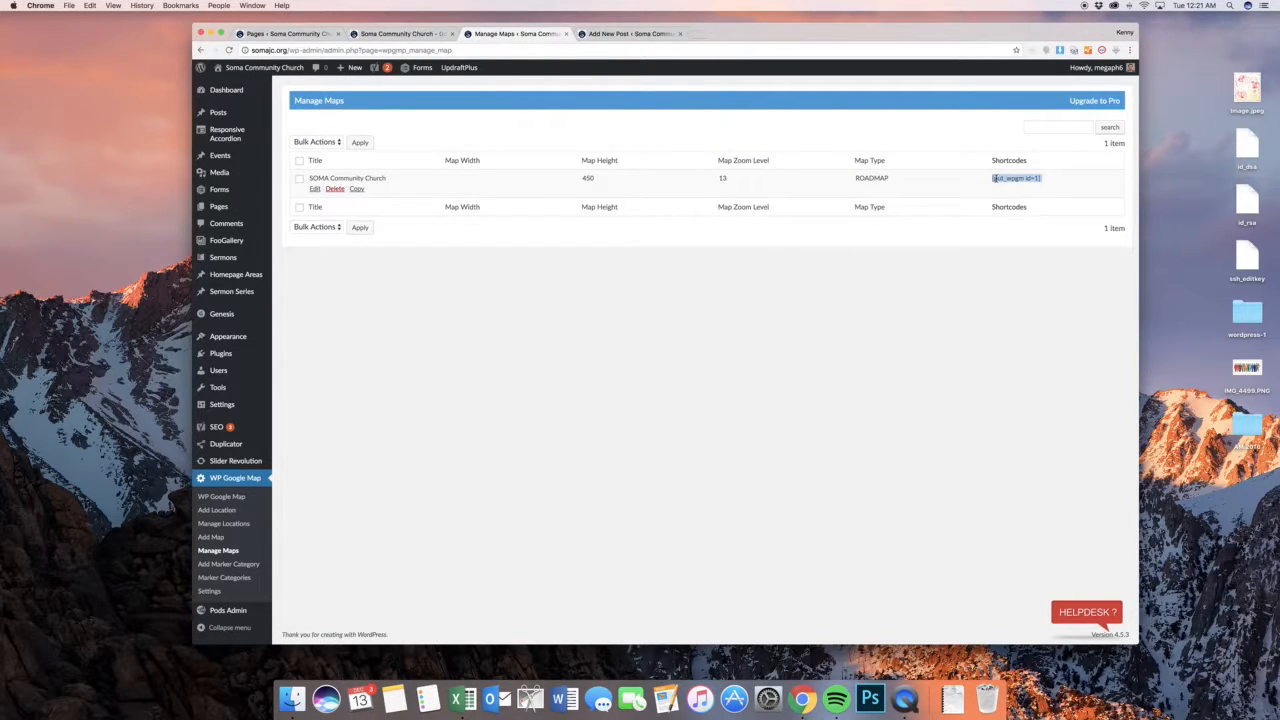
key(super+c)
click(1033, 252)
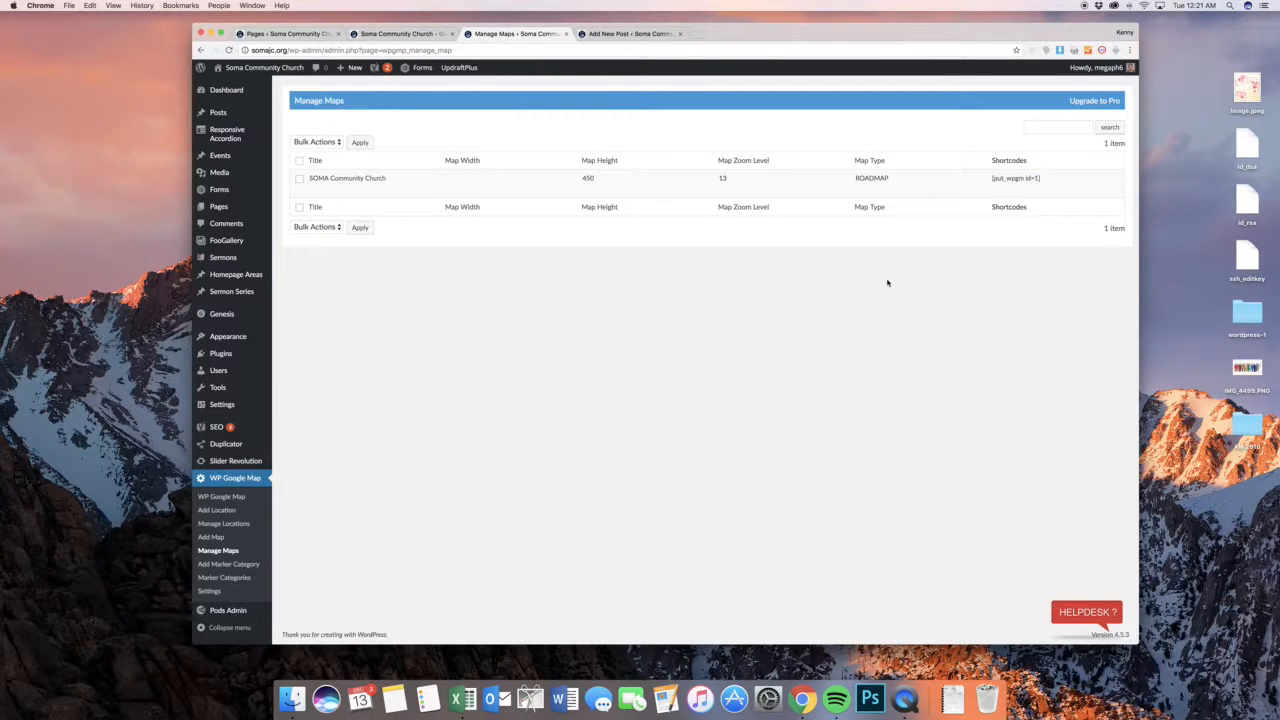